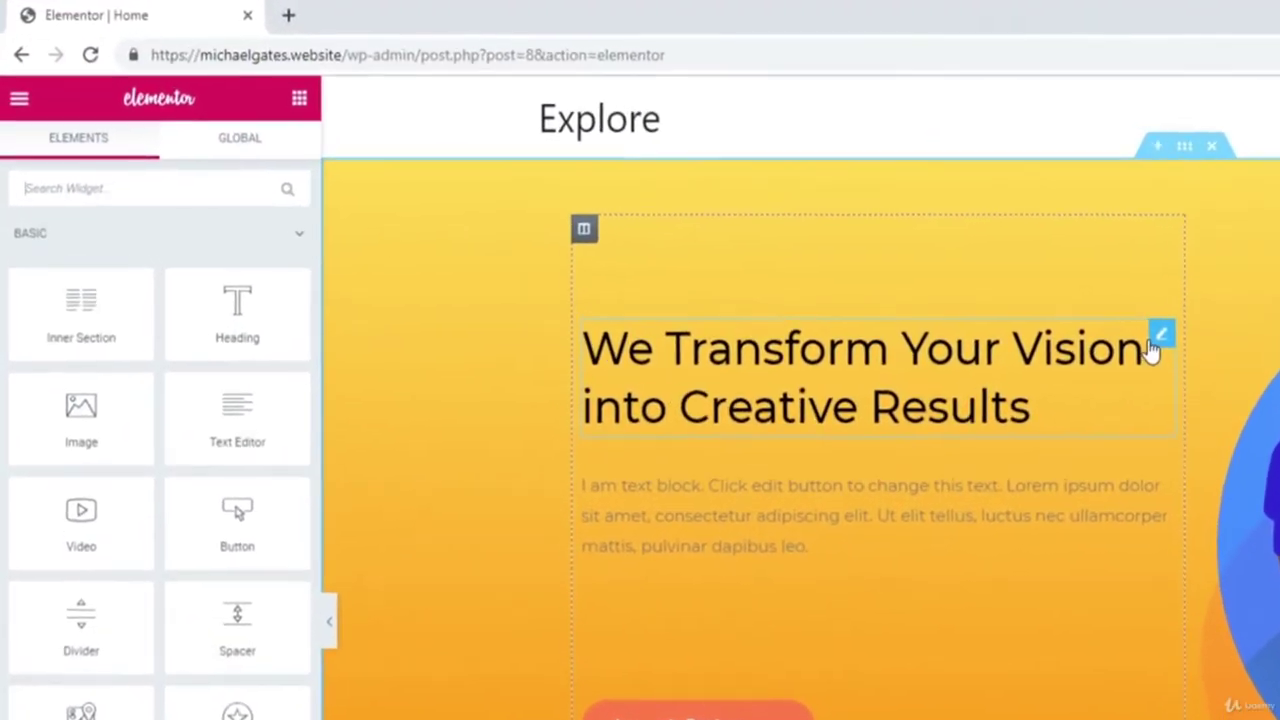
Step: Add a centred Star Rating widget below the "Digital Solutions Boost Your Success" heading and set its star size to 34
drag(51, 615, 722, 332)
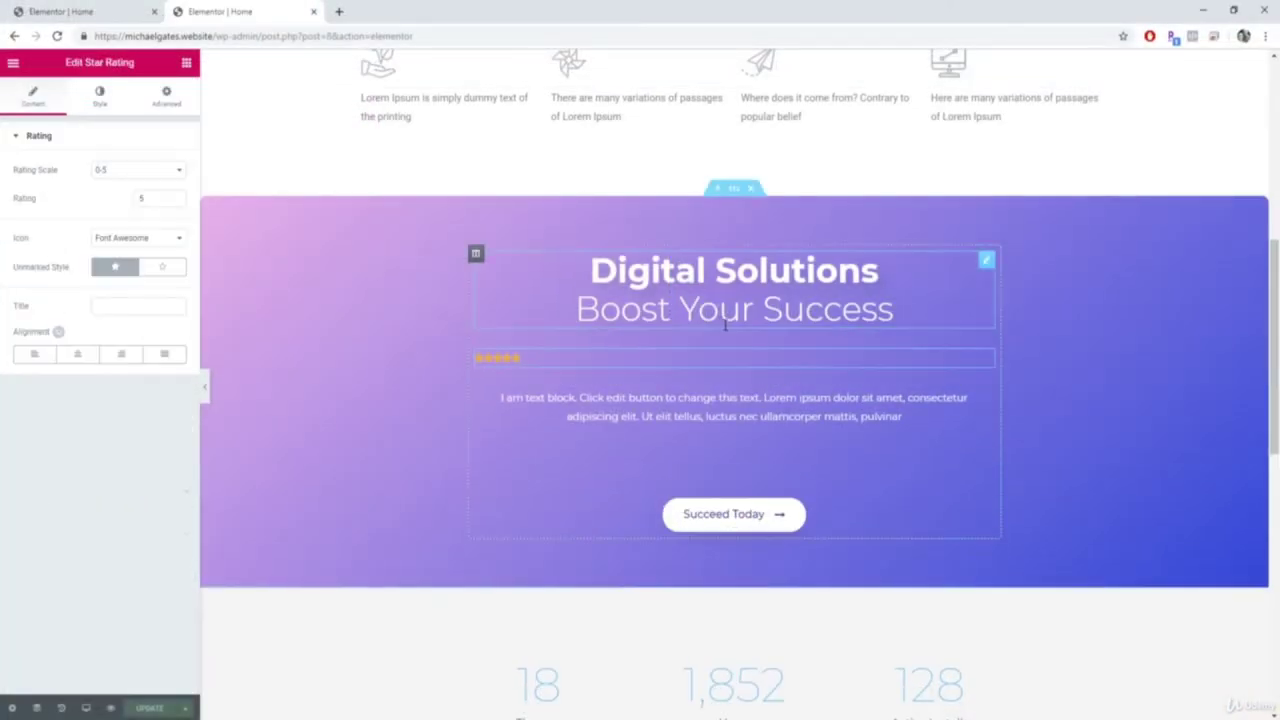
click(99, 95)
drag(55, 192, 57, 192)
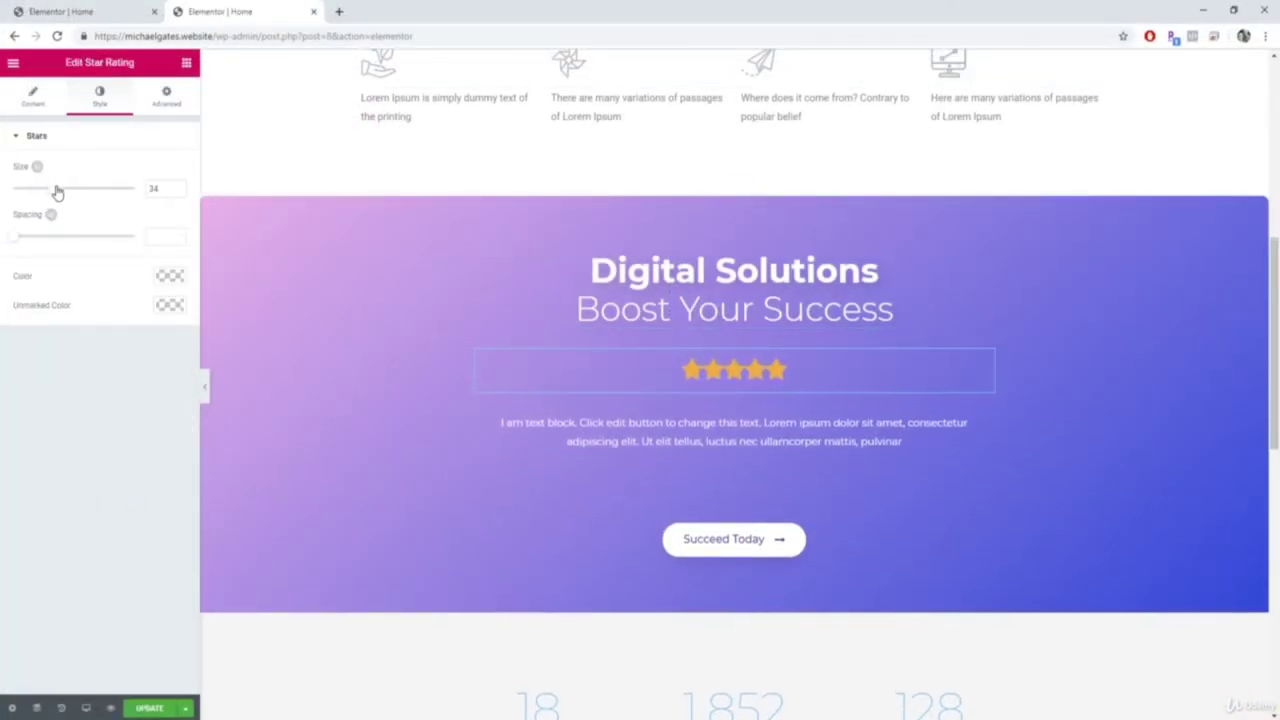
Step: Add an Image Gallery widget to the page and insert a gallery of the three round portrait photos
drag(148, 322, 903, 337)
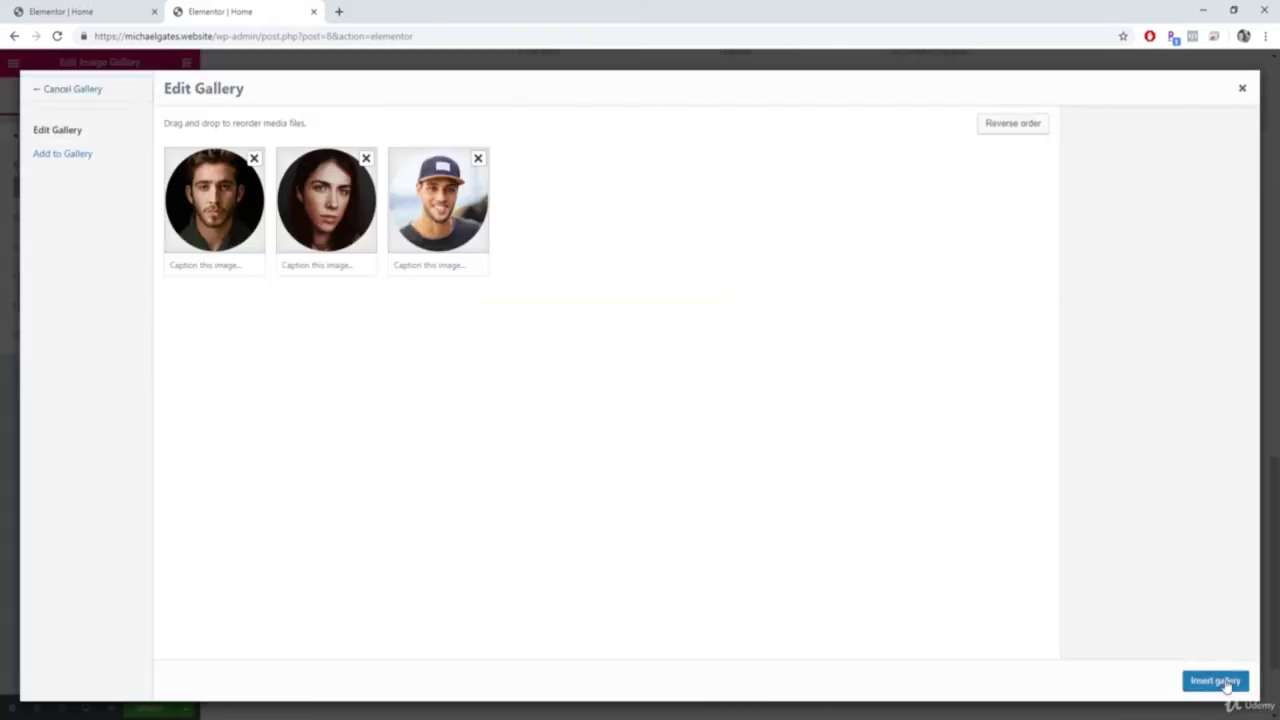
click(1218, 681)
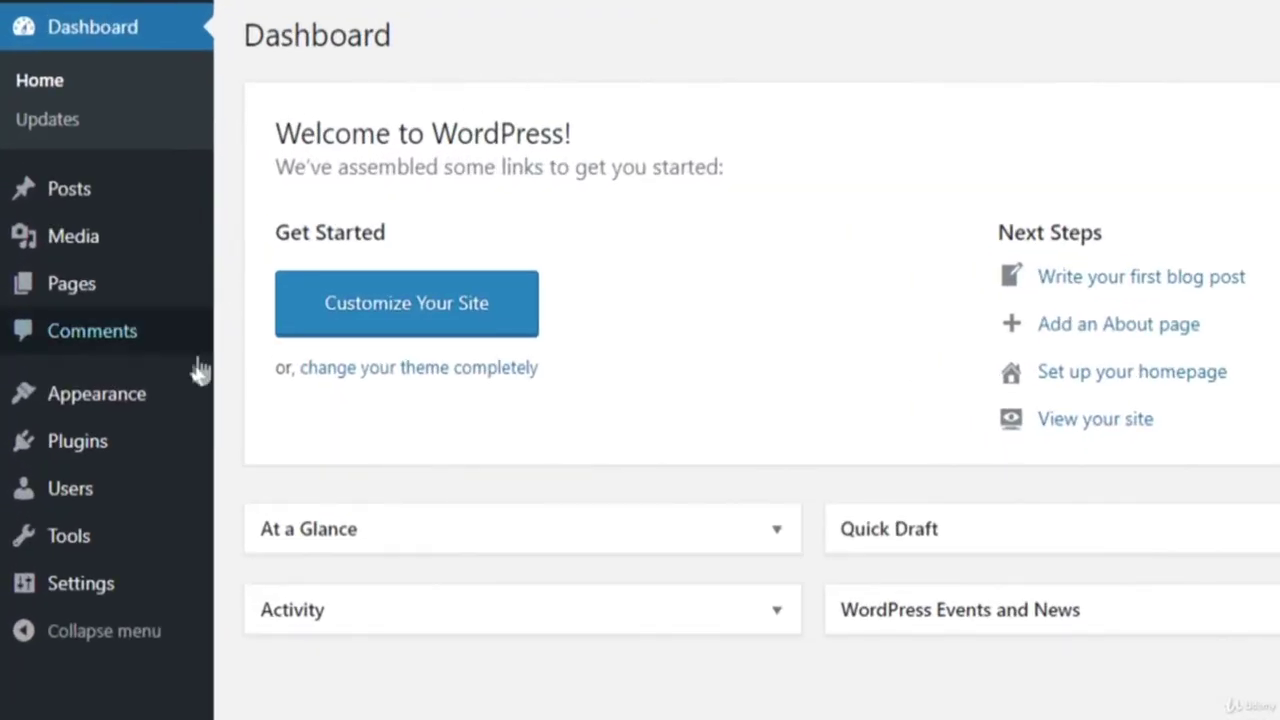
Step: Install and activate the Elementor Page Builder plugin from the WordPress plugin directory, and skip its getting-started screen
mouse_move(66, 302)
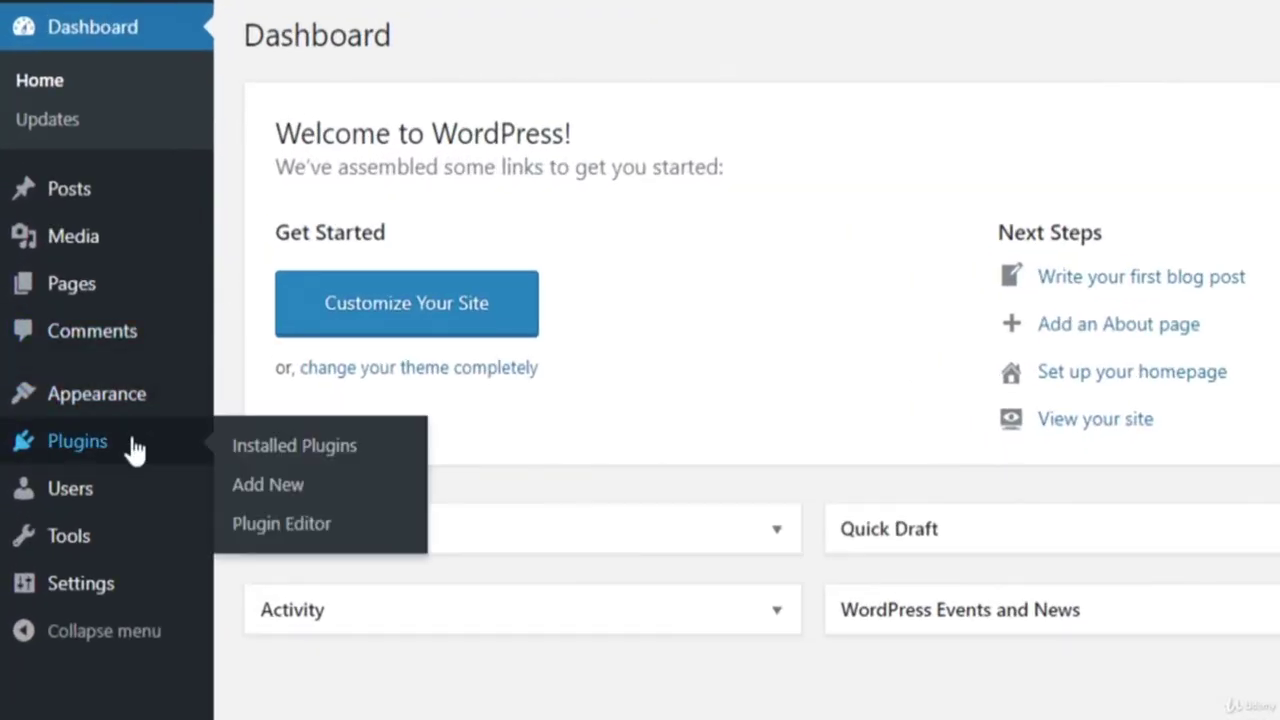
click(300, 490)
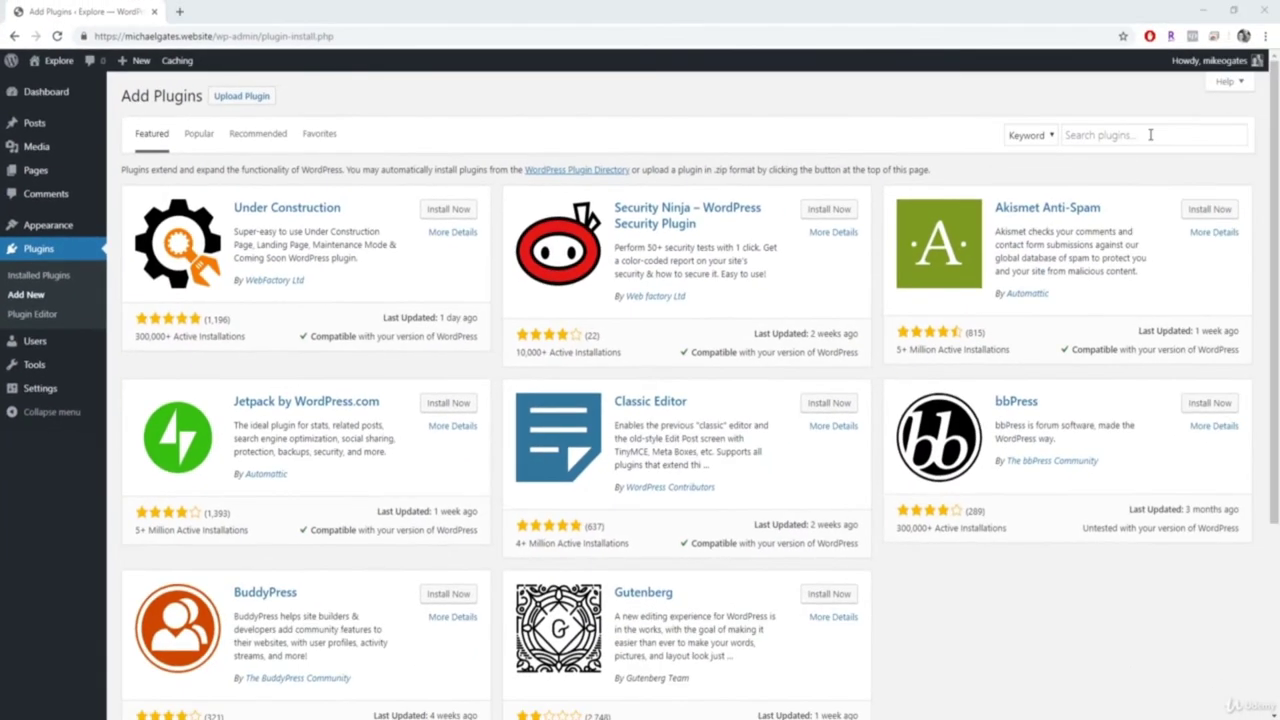
click(1137, 135)
text(el)
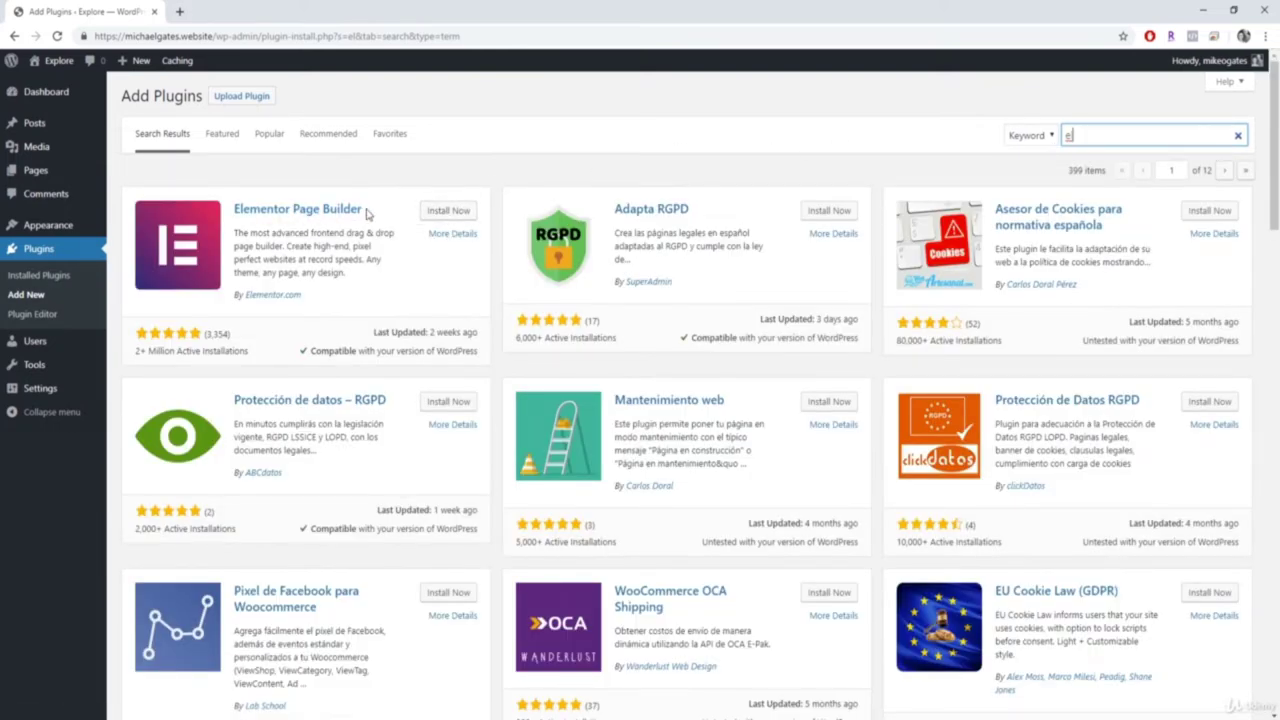
click(455, 212)
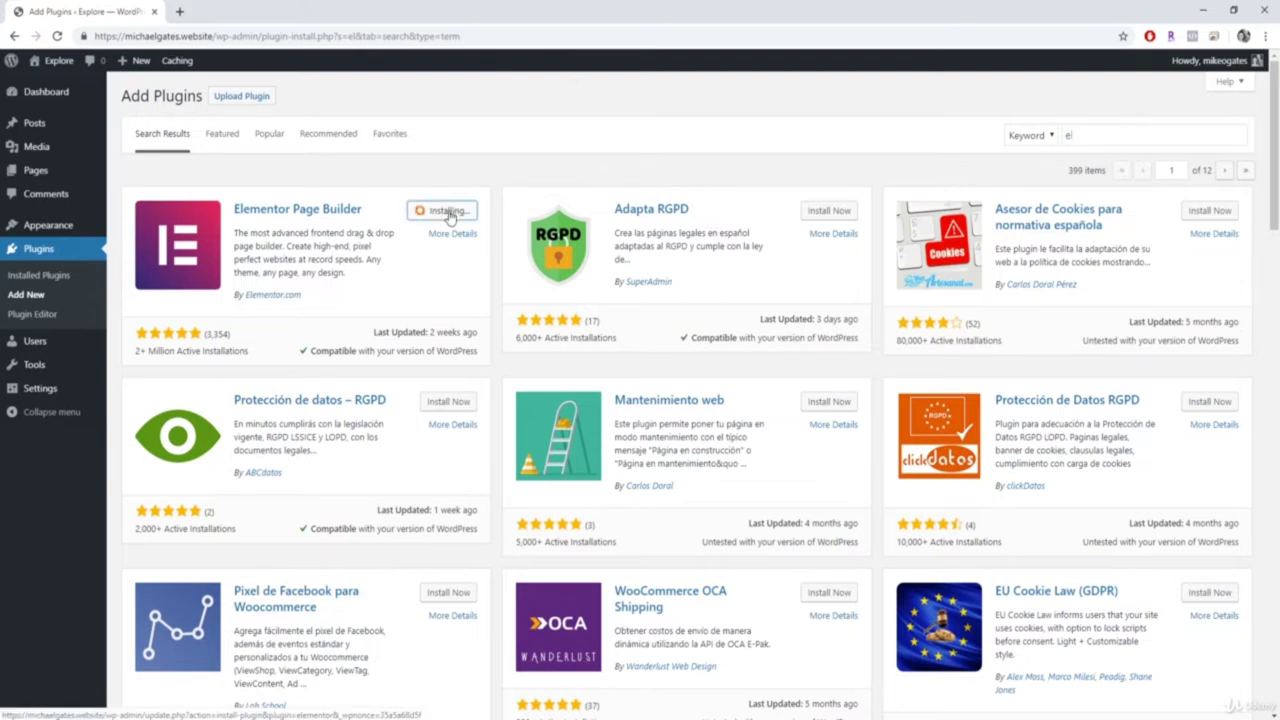
click(460, 217)
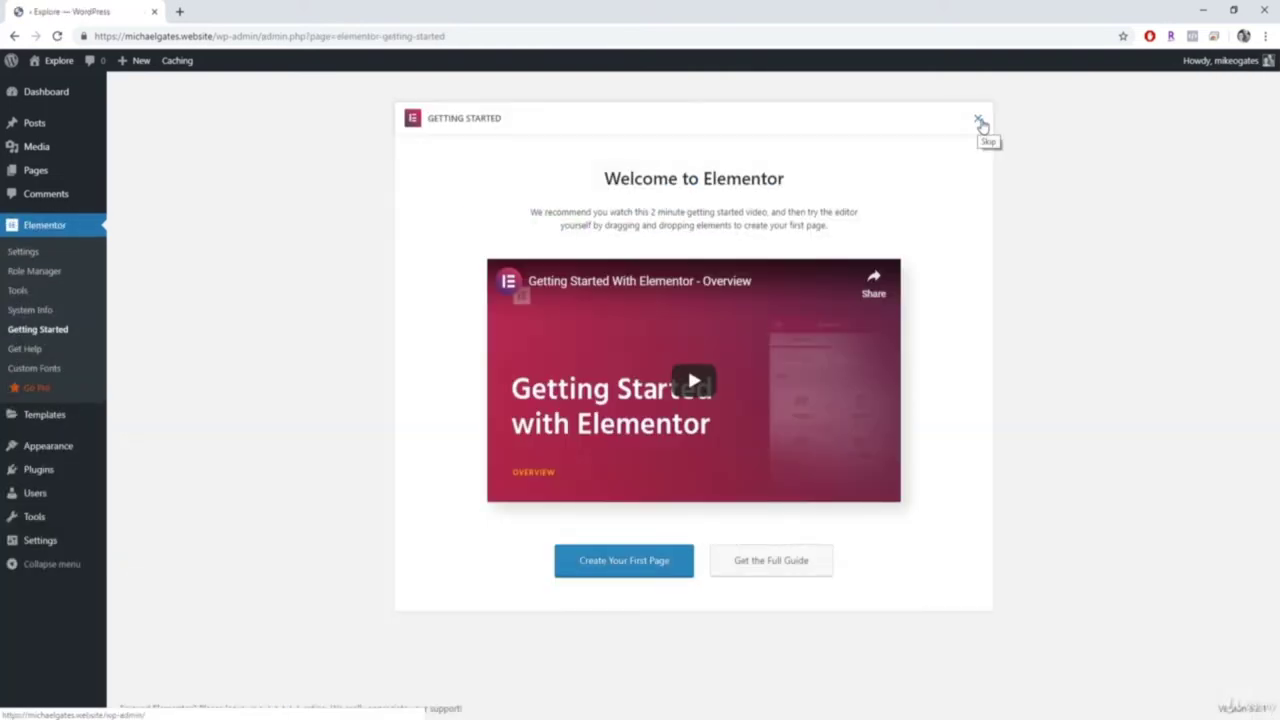
click(980, 121)
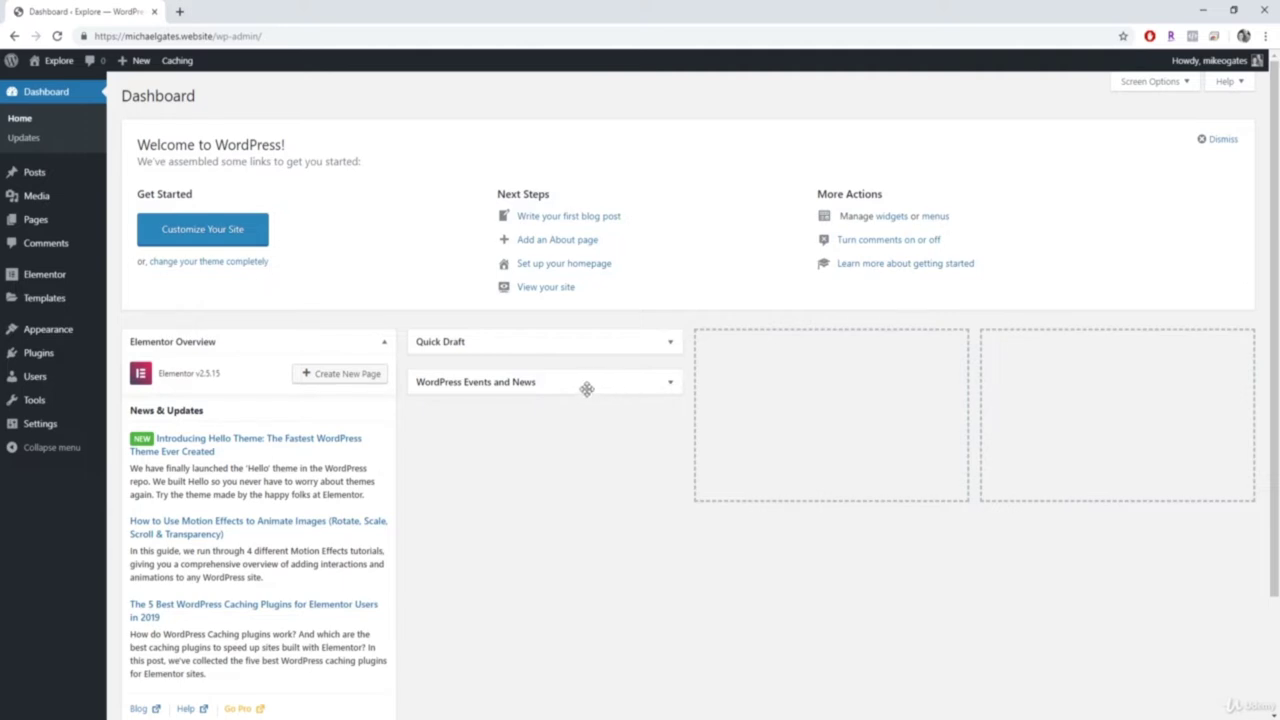
Step: Find the Astra theme in the WordPress theme directory, then install and activate it on the site
mouse_move(32, 331)
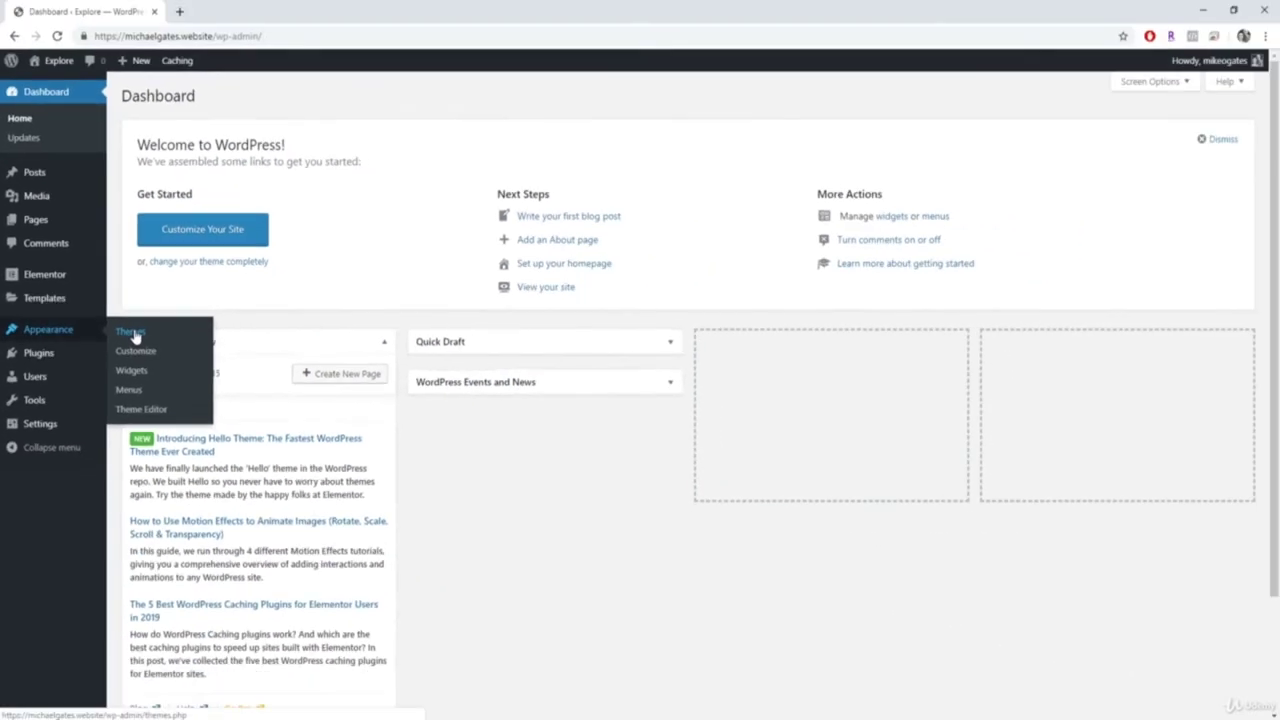
click(133, 334)
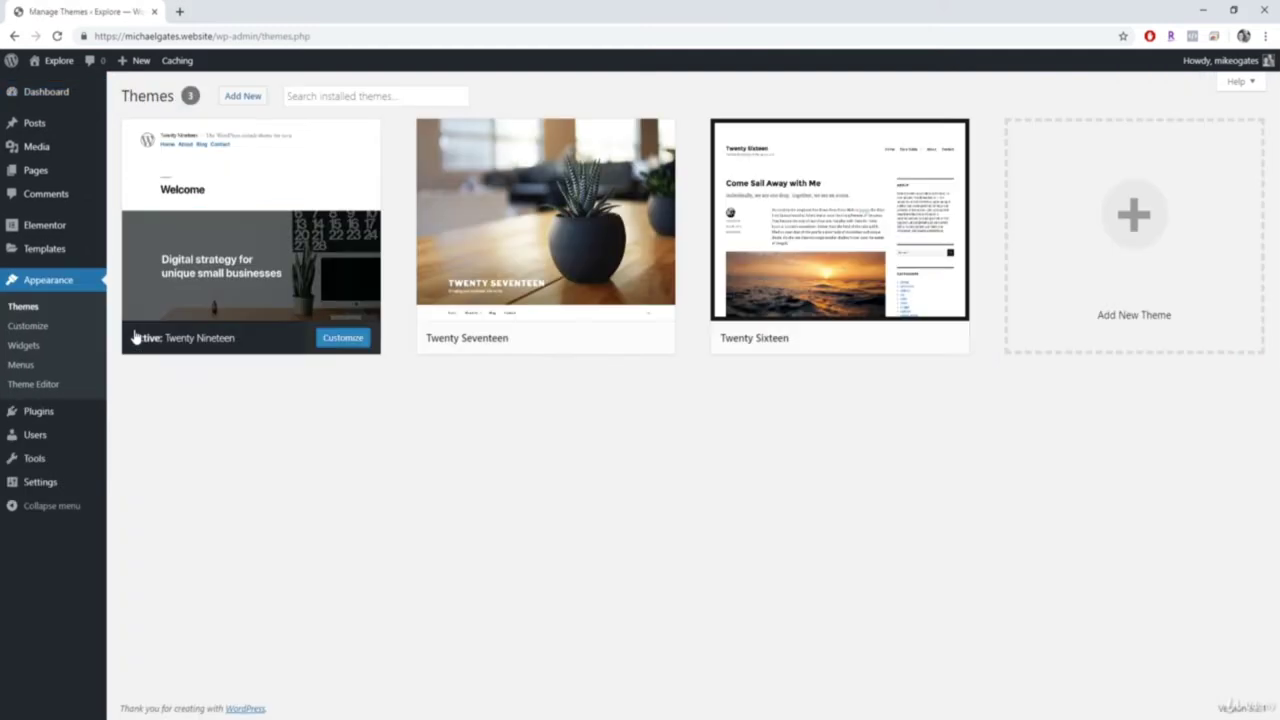
click(1135, 292)
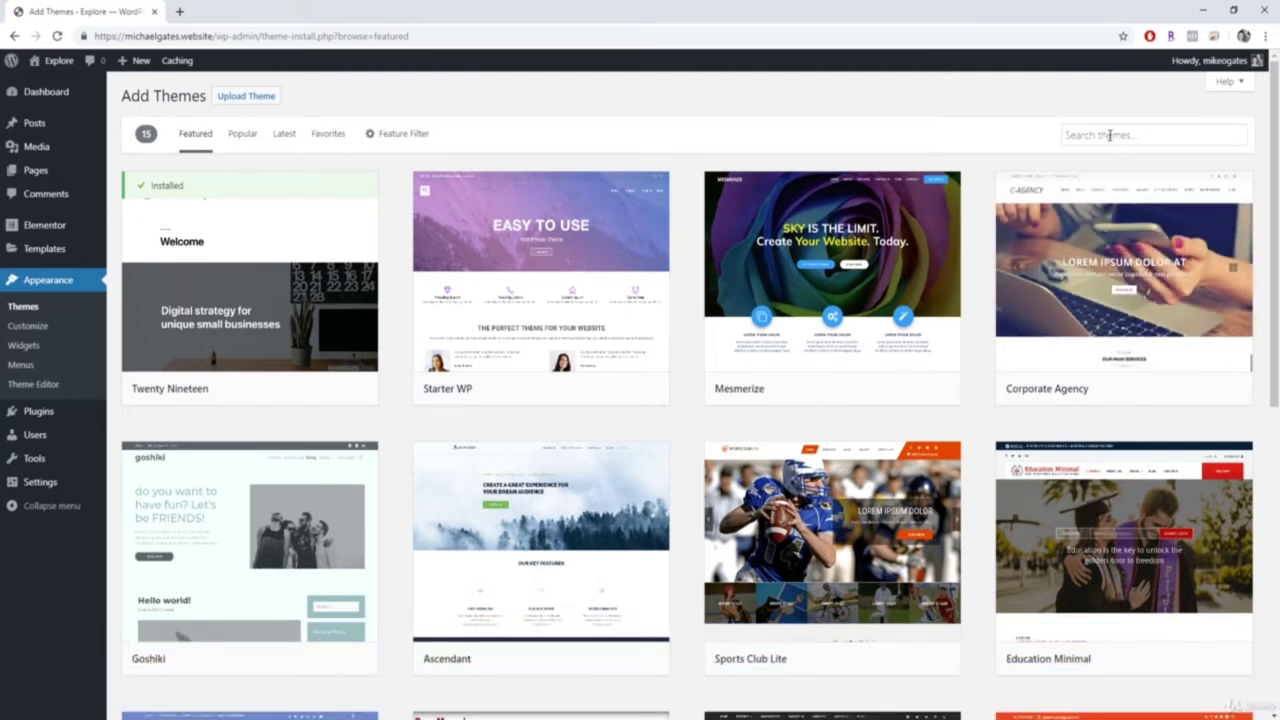
click(1109, 135)
text(astr)
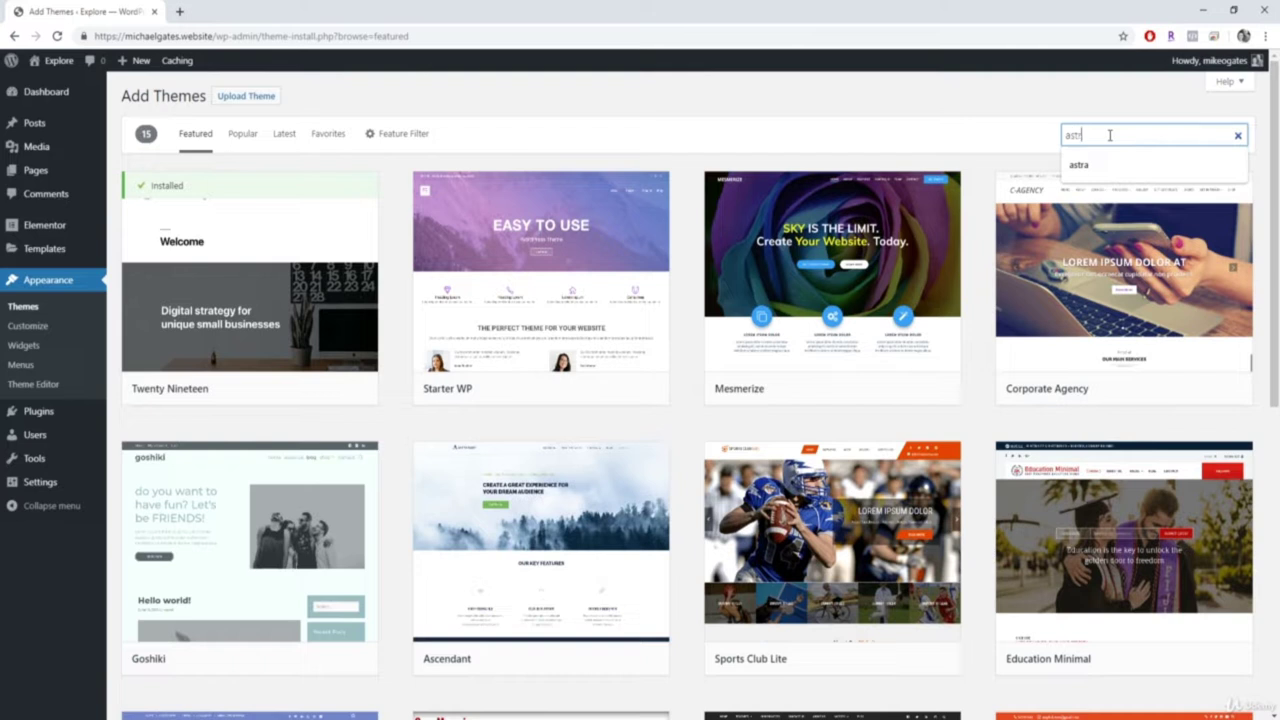
text(a)
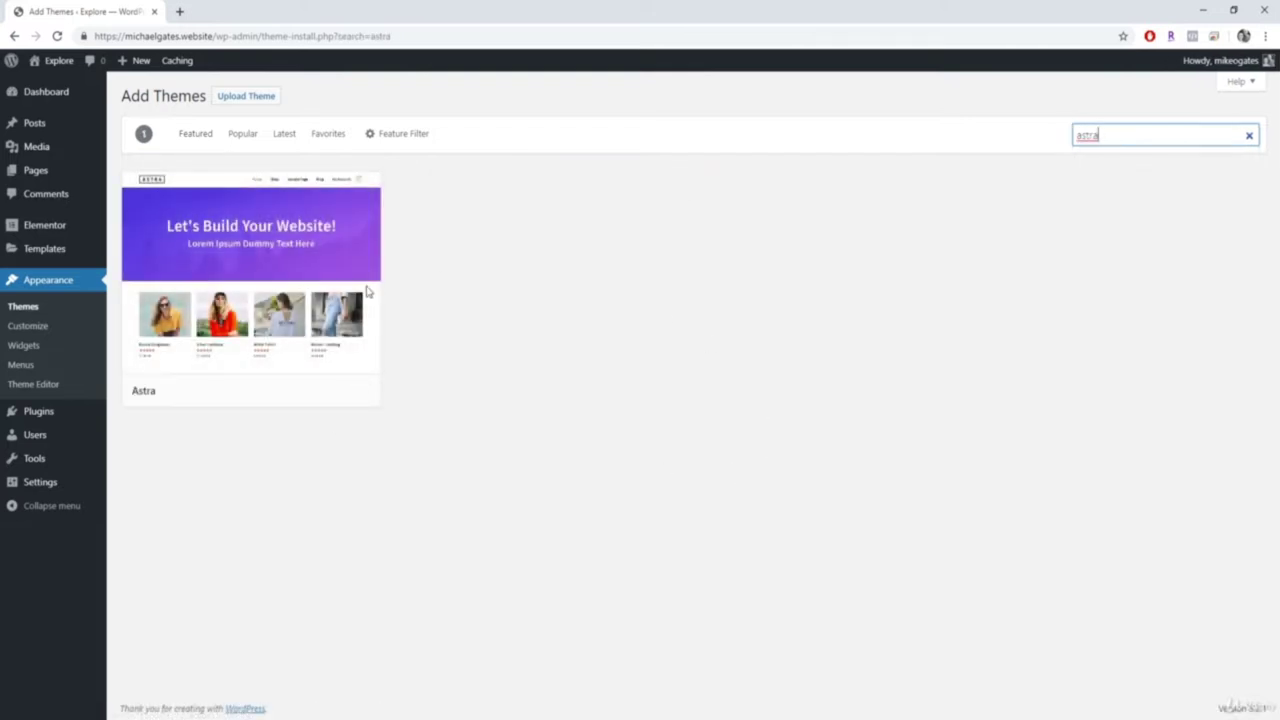
click(303, 394)
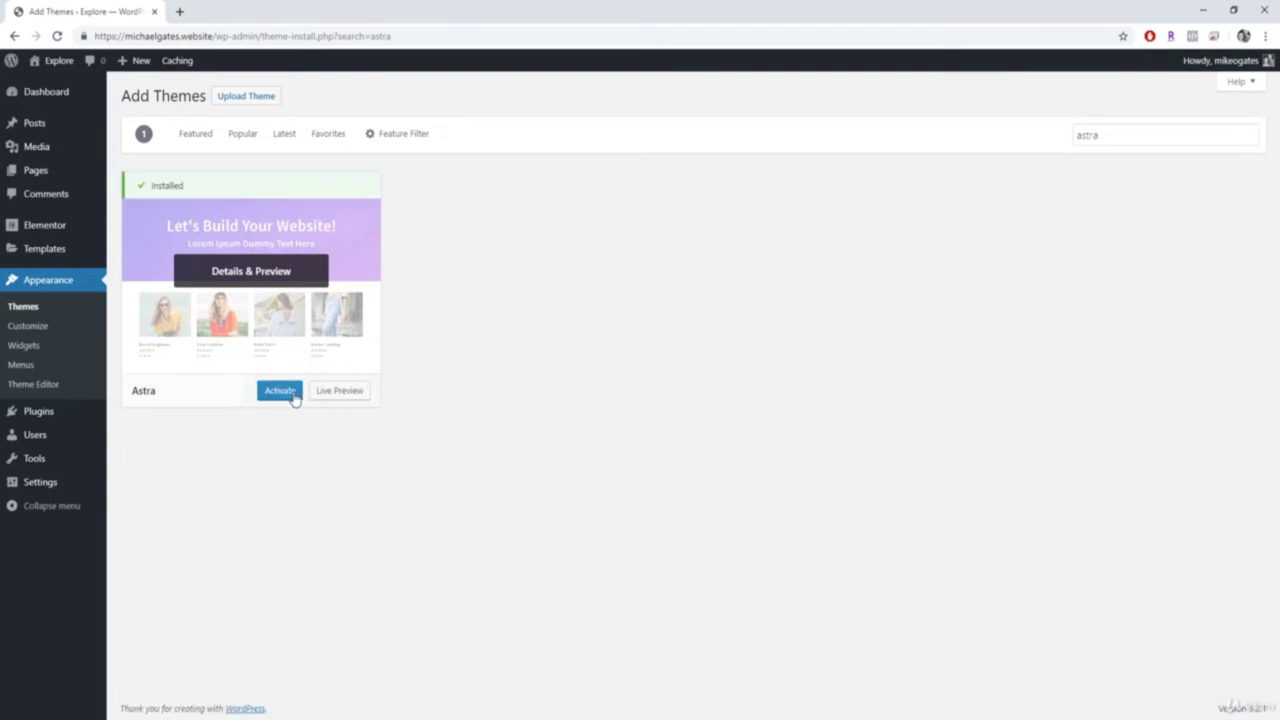
click(286, 396)
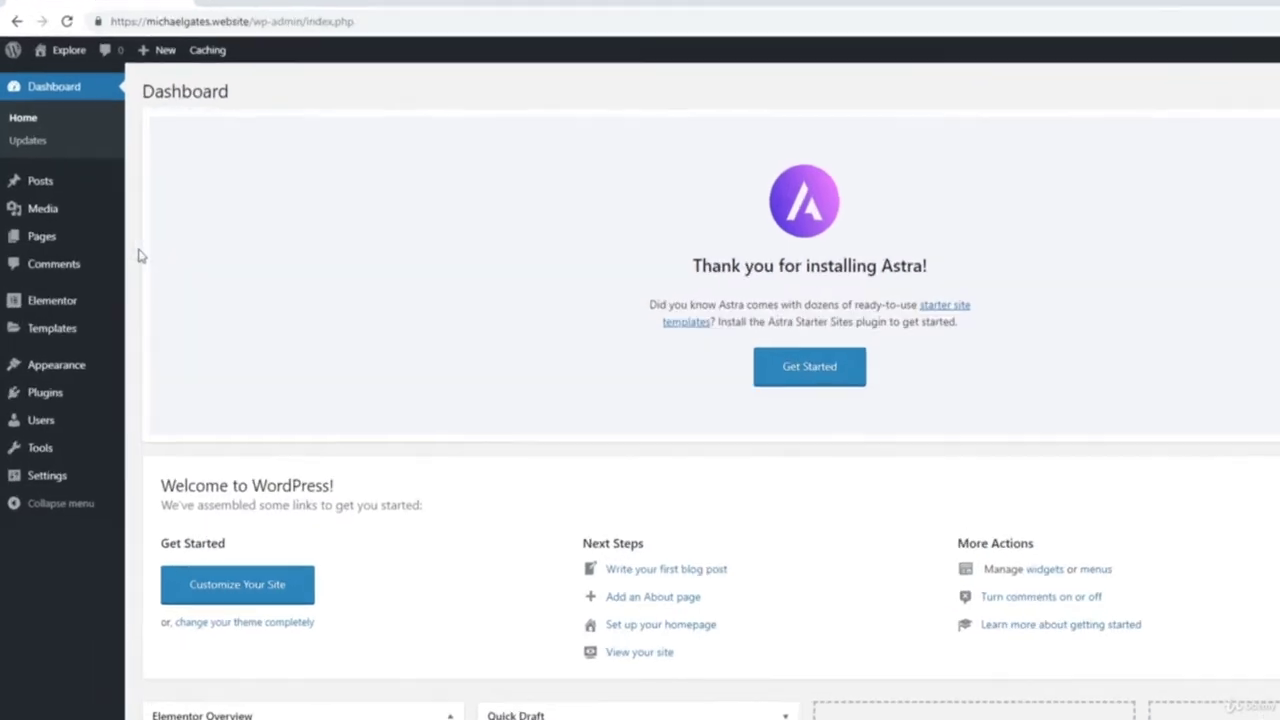
Step: Move the existing Privacy Policy and Sample Page pages to the trash with a bulk action
mouse_move(62, 226)
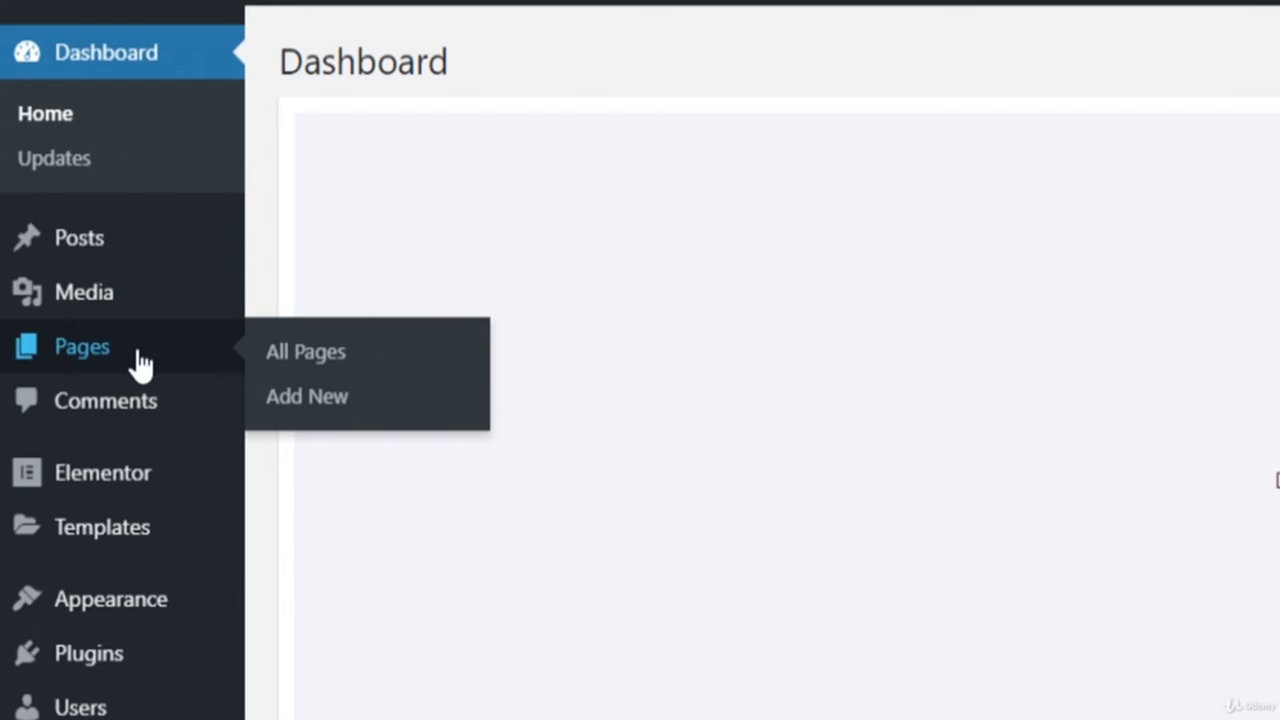
click(312, 352)
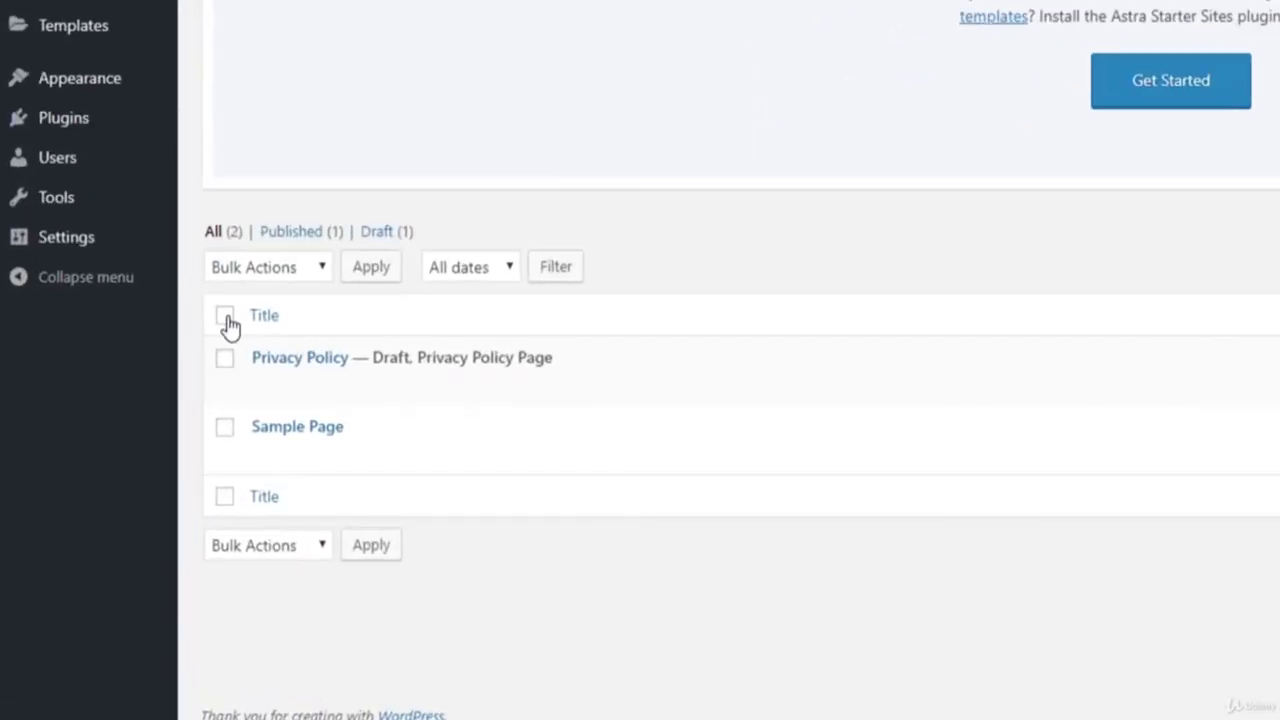
click(226, 318)
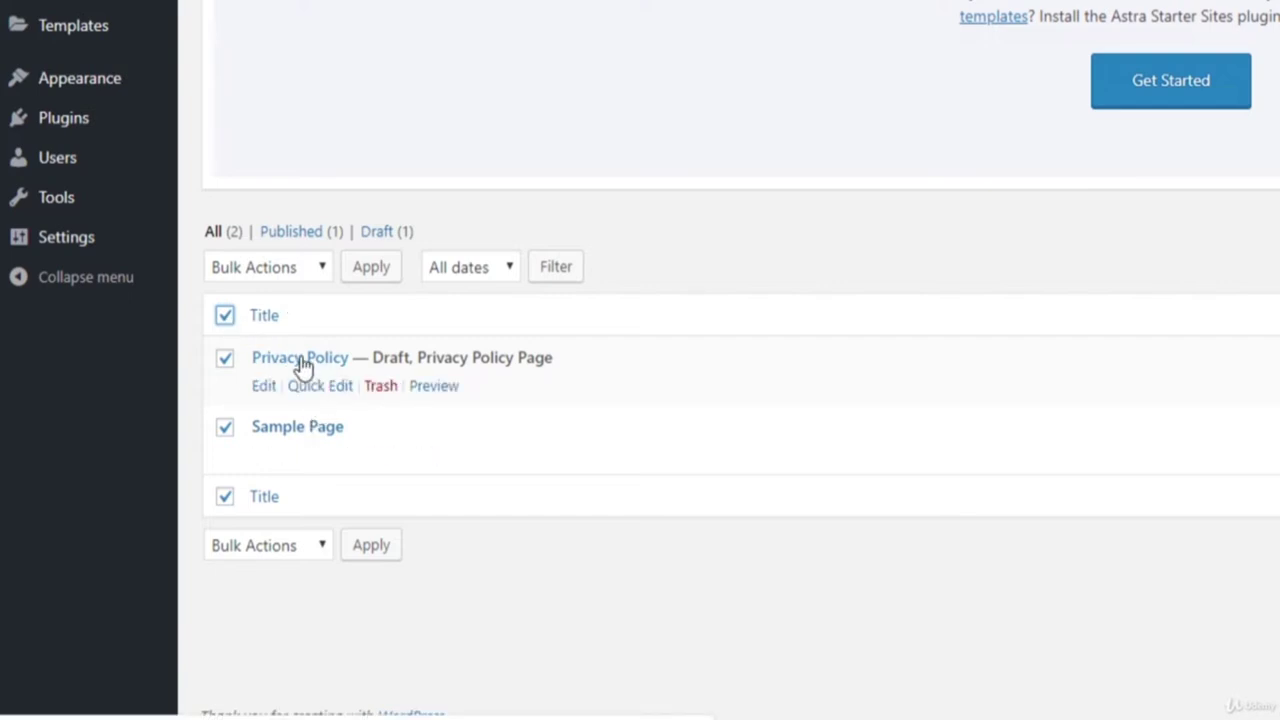
click(310, 271)
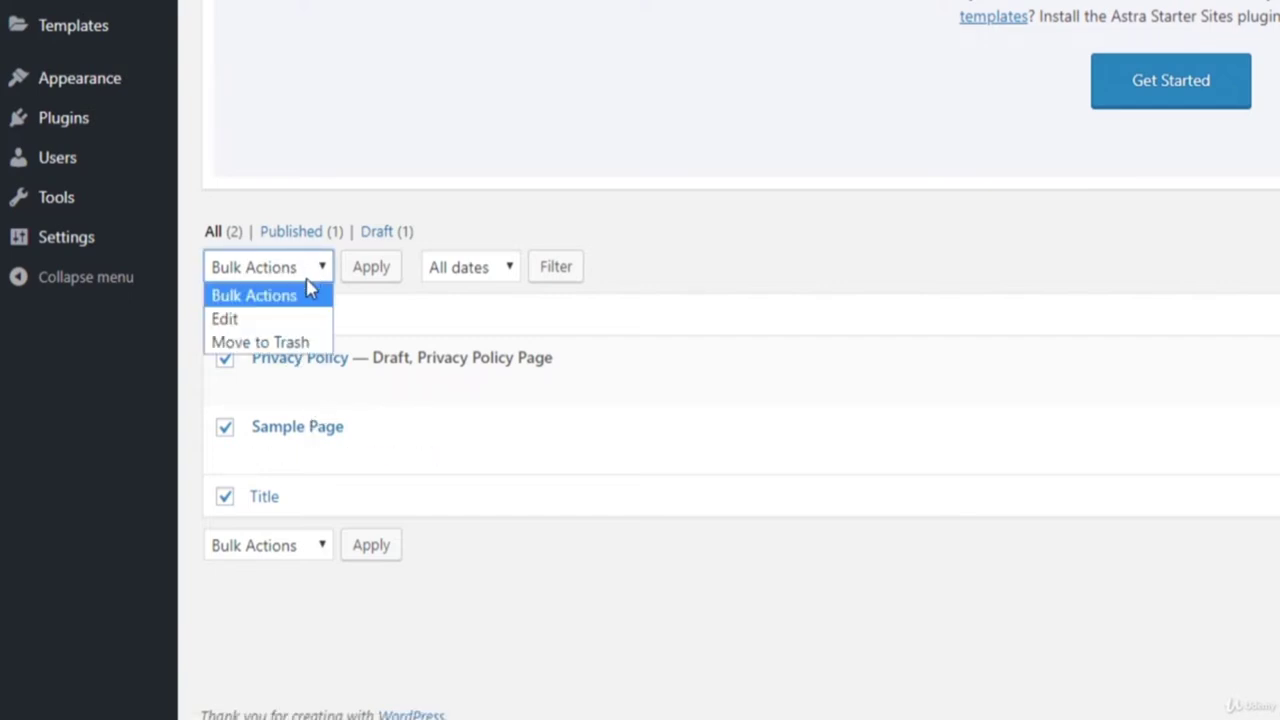
click(298, 347)
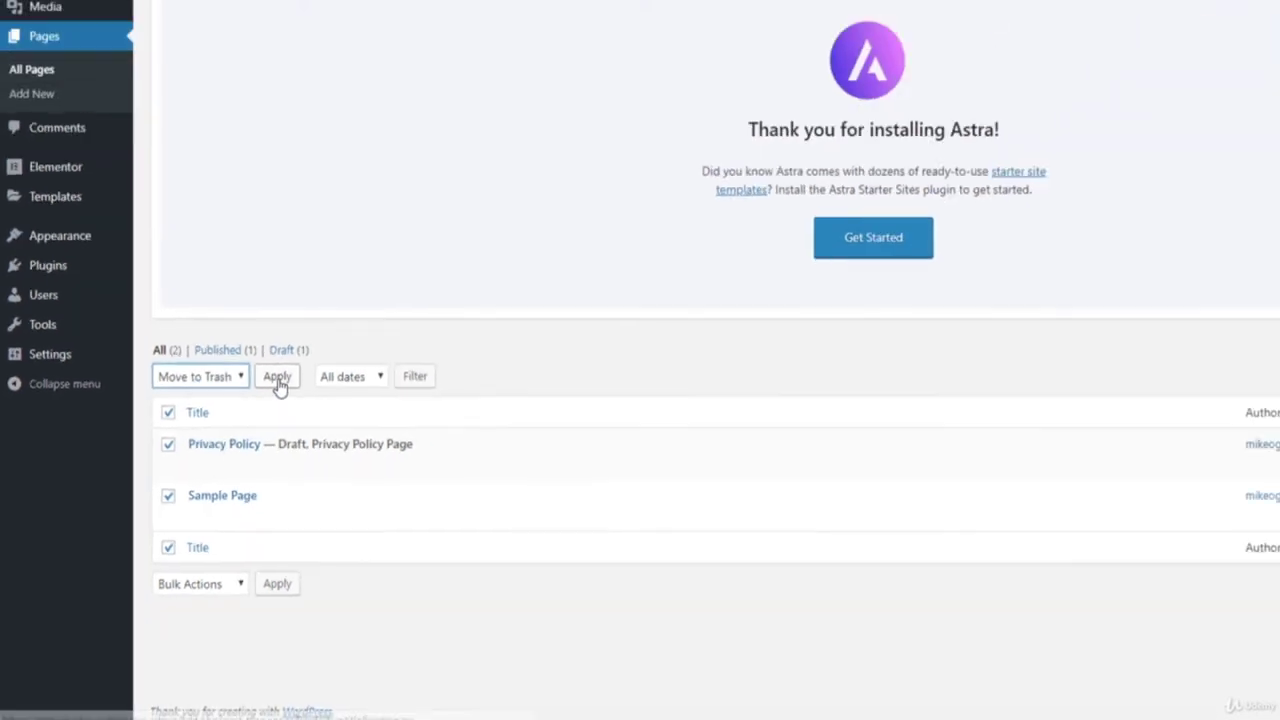
click(278, 385)
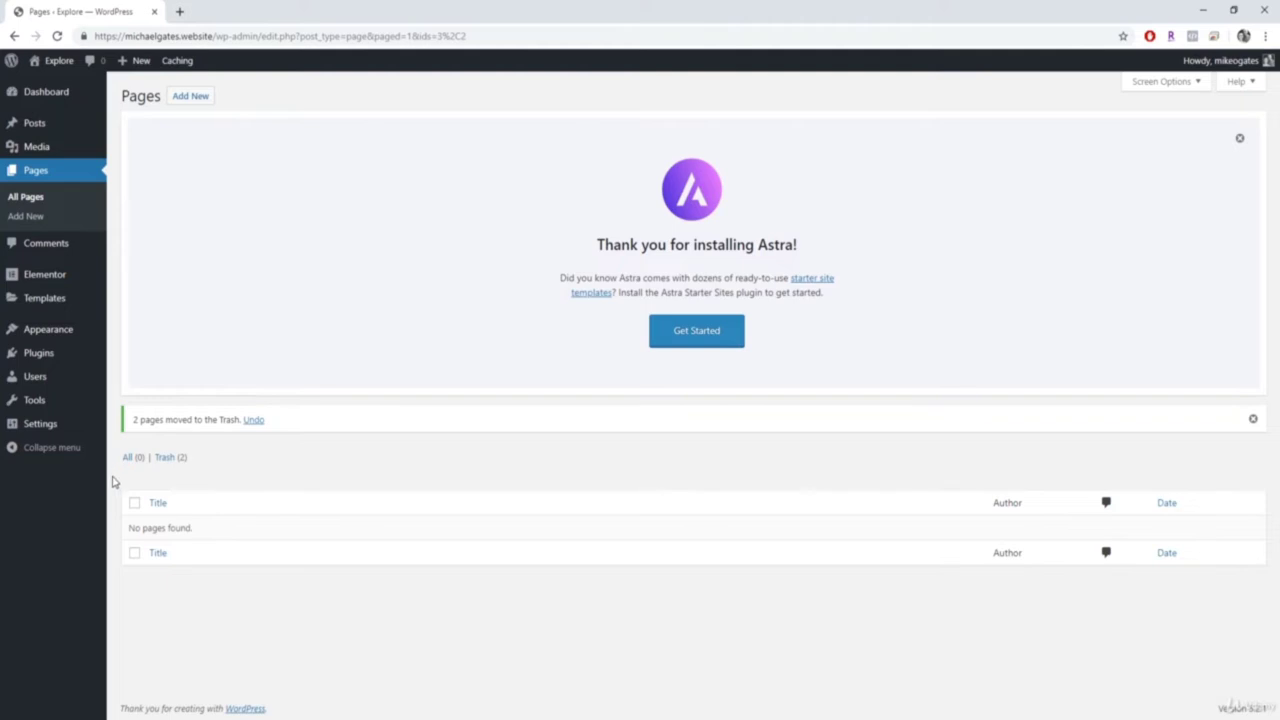
Step: Permanently delete the Privacy Policy and Sample Page pages from the trash
click(168, 458)
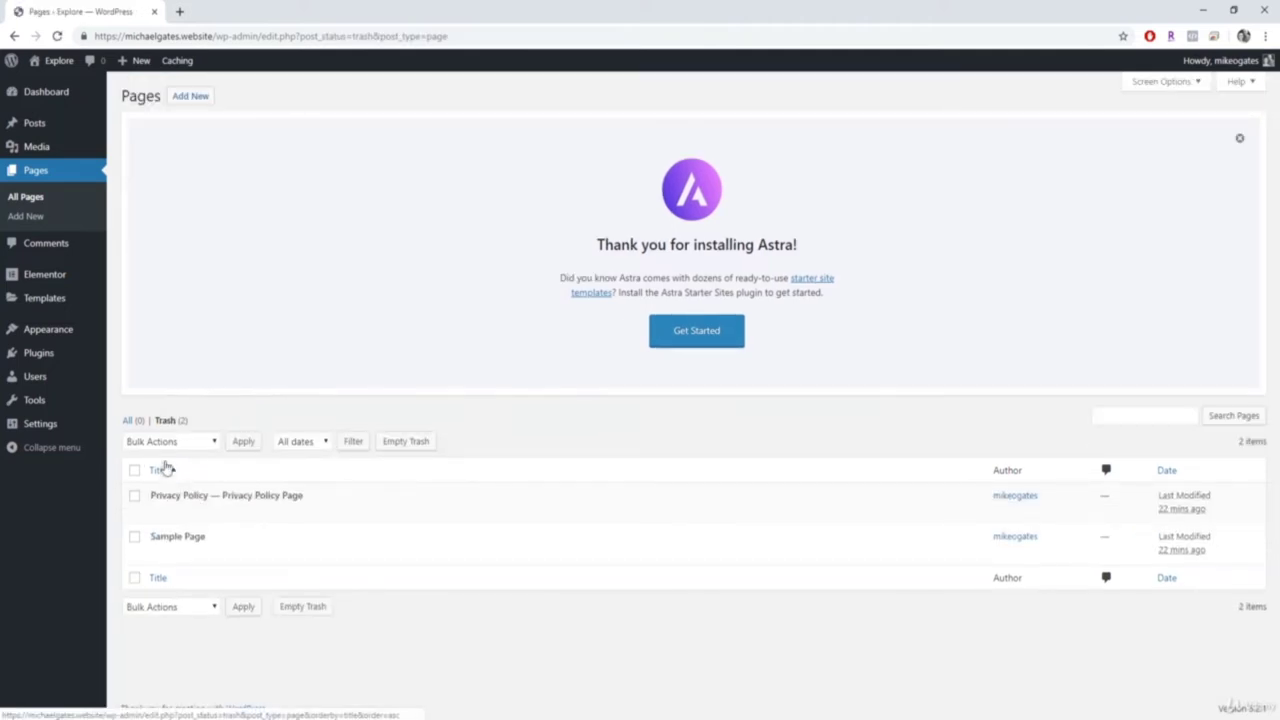
click(135, 472)
click(200, 447)
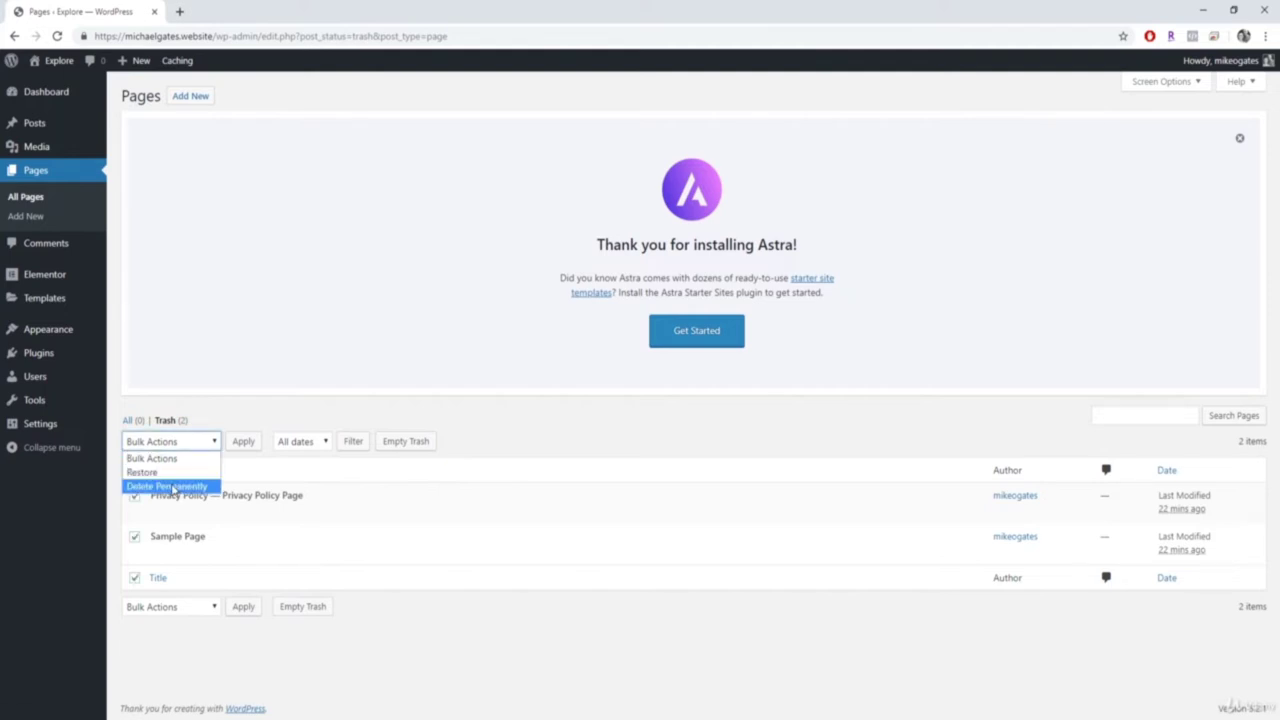
click(173, 487)
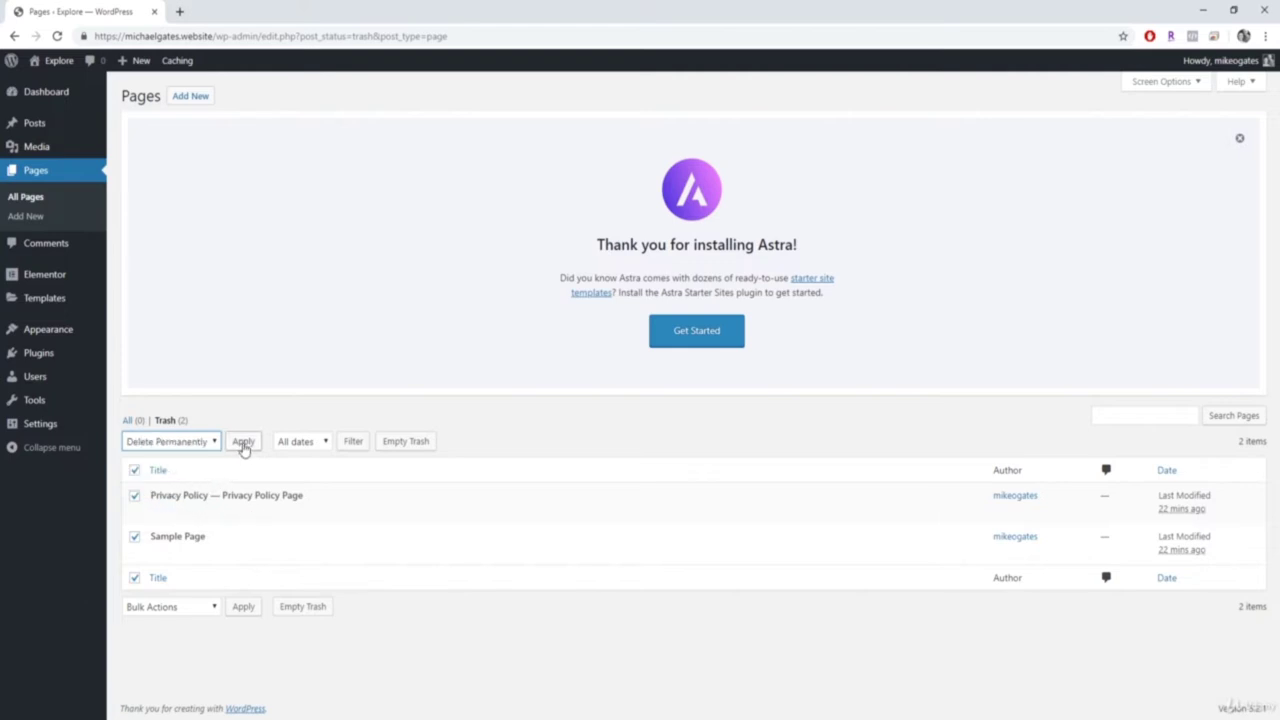
click(244, 443)
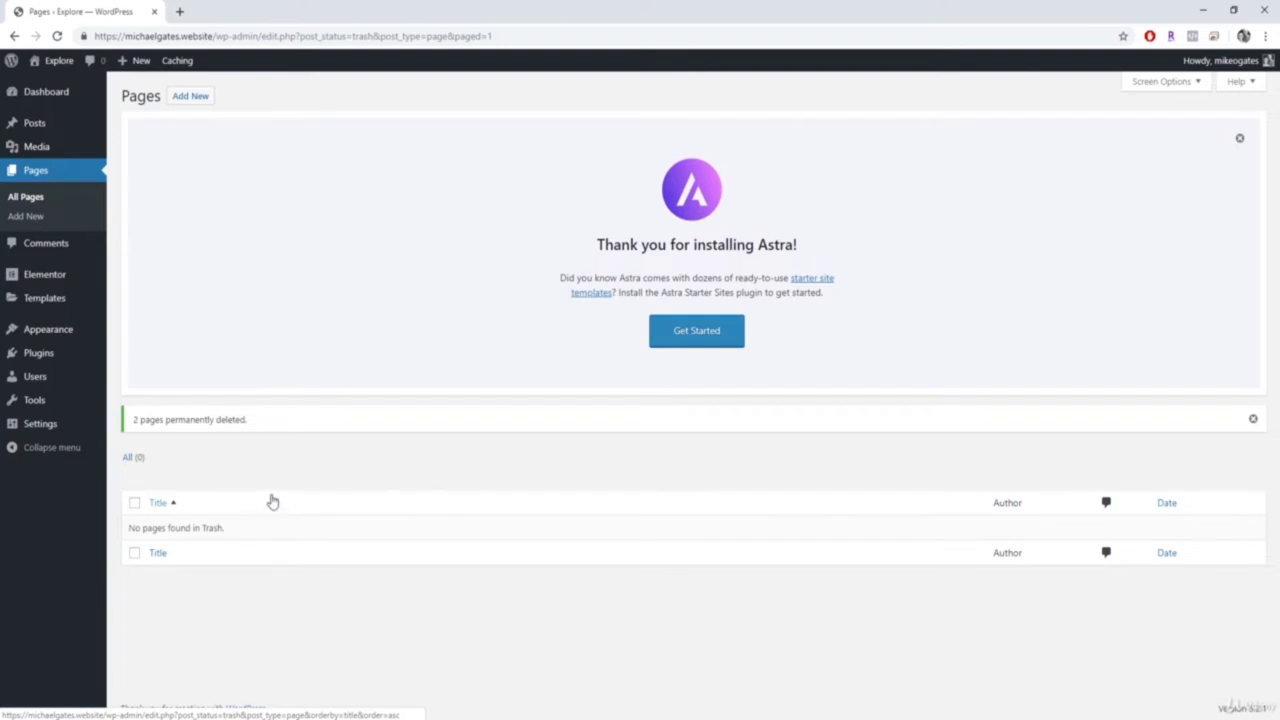
Step: Create a new page titled "Home" and open it for editing with Elementor
click(192, 100)
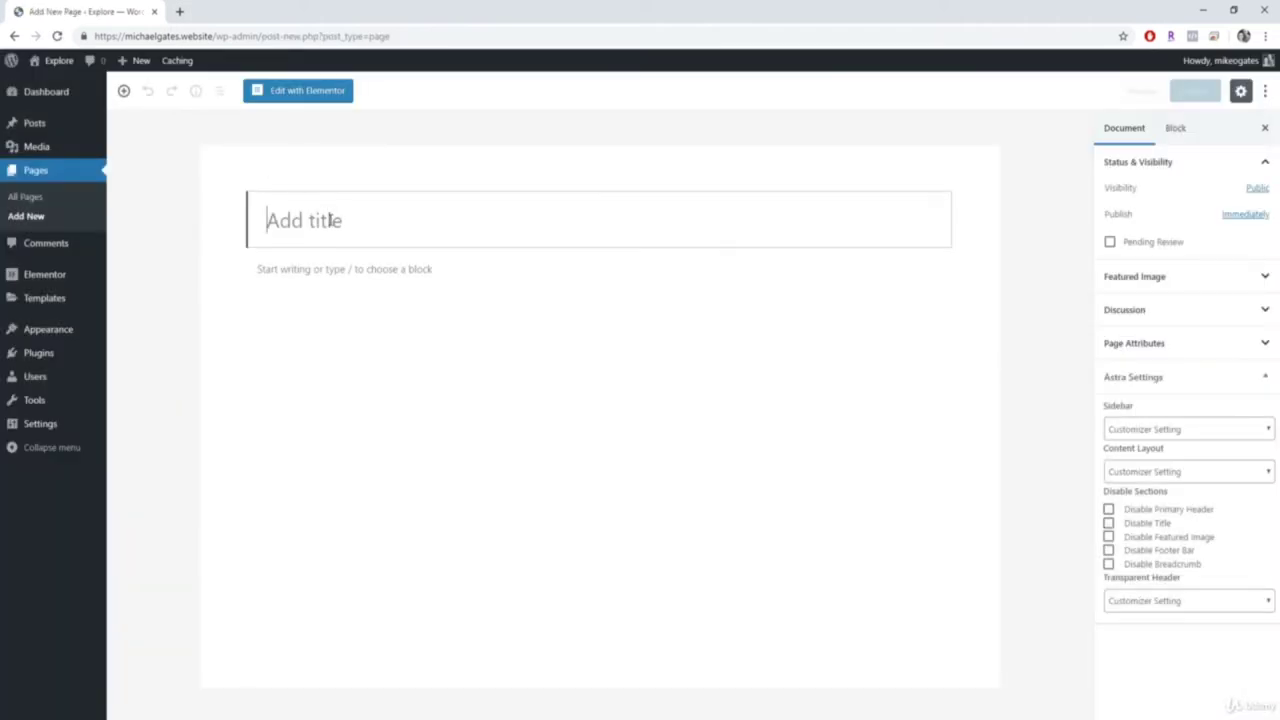
text(Home)
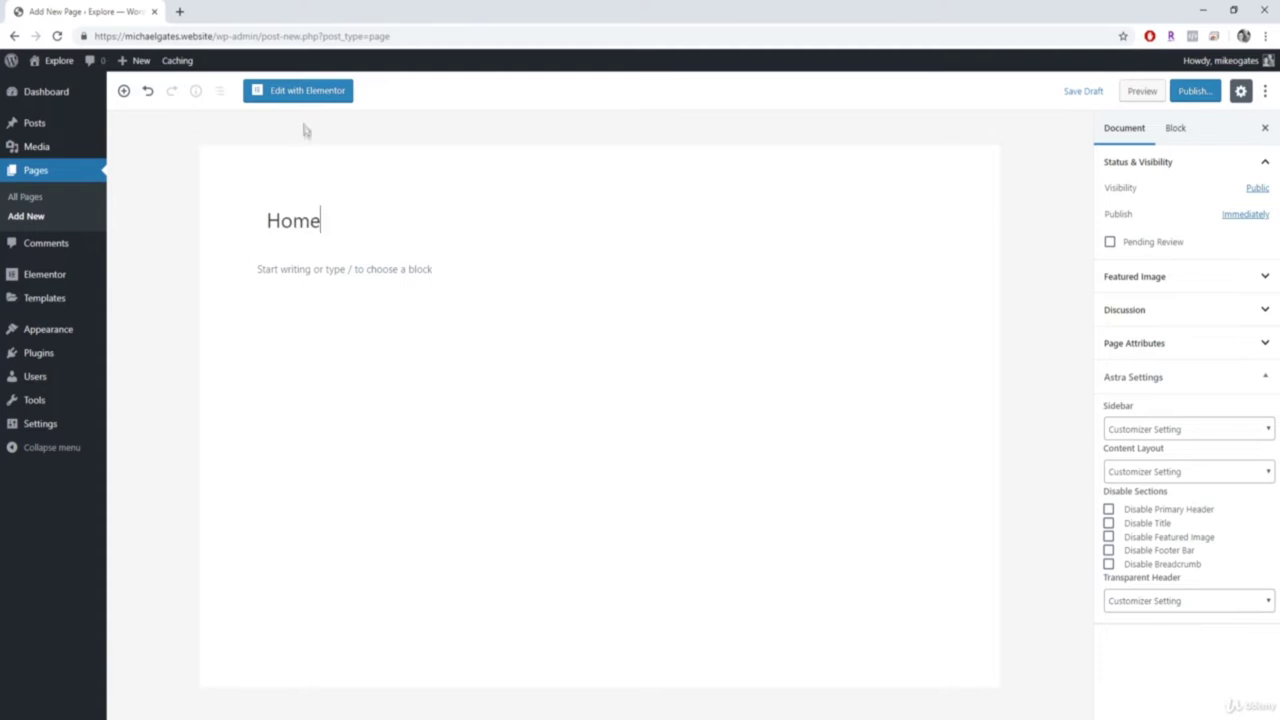
click(305, 98)
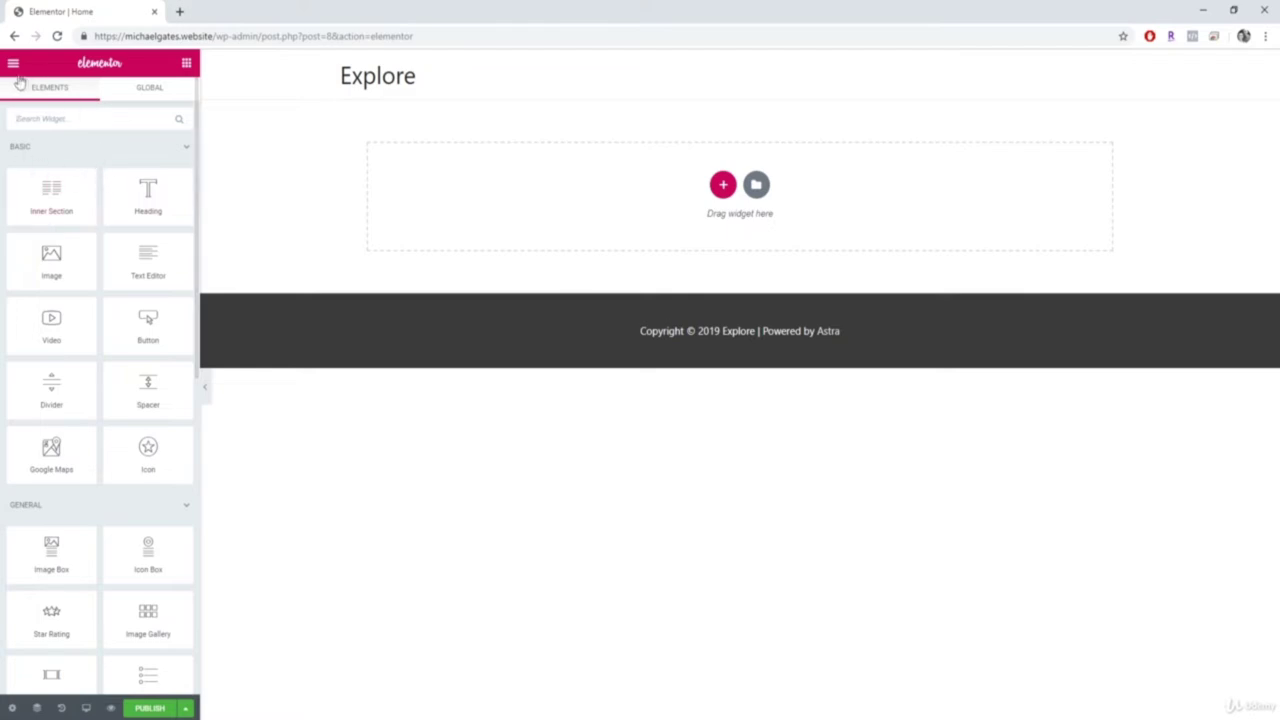
Step: Examine the Basic and General widgets available in Elementor, as well as the editor's style, settings and navigation options
scroll(136, 490, down, 10)
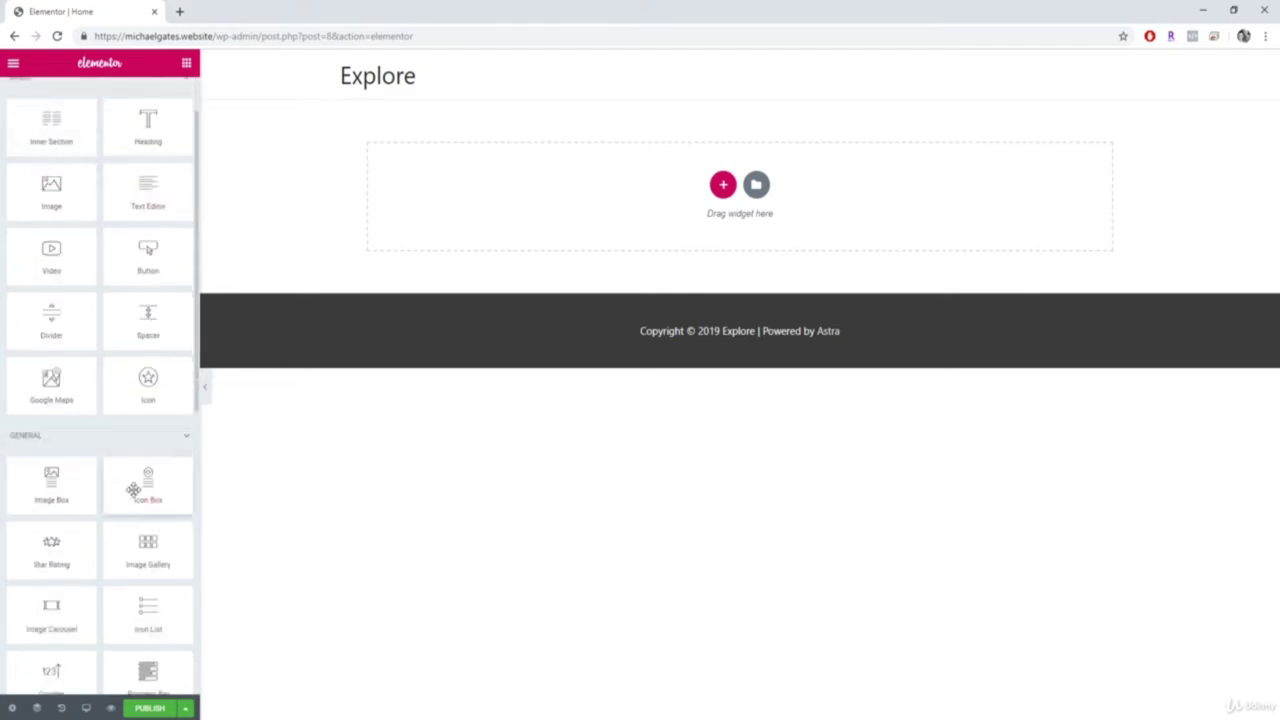
scroll(117, 495, up, 10)
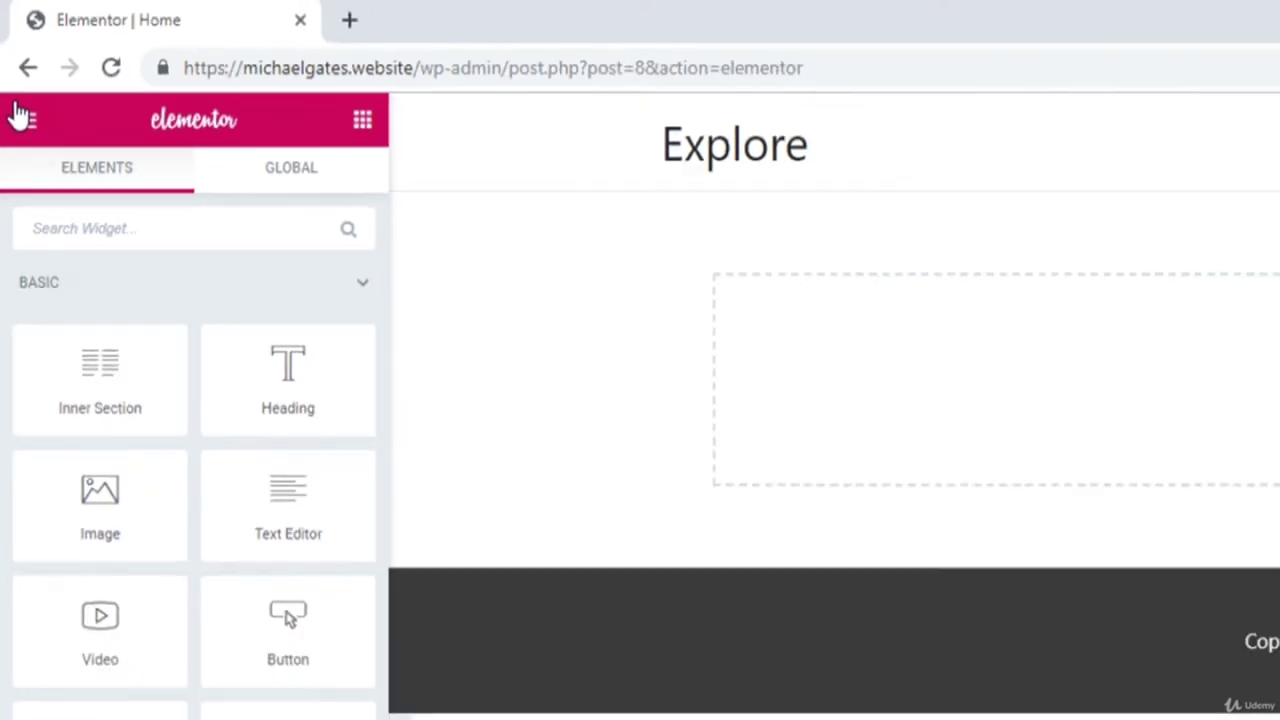
click(22, 117)
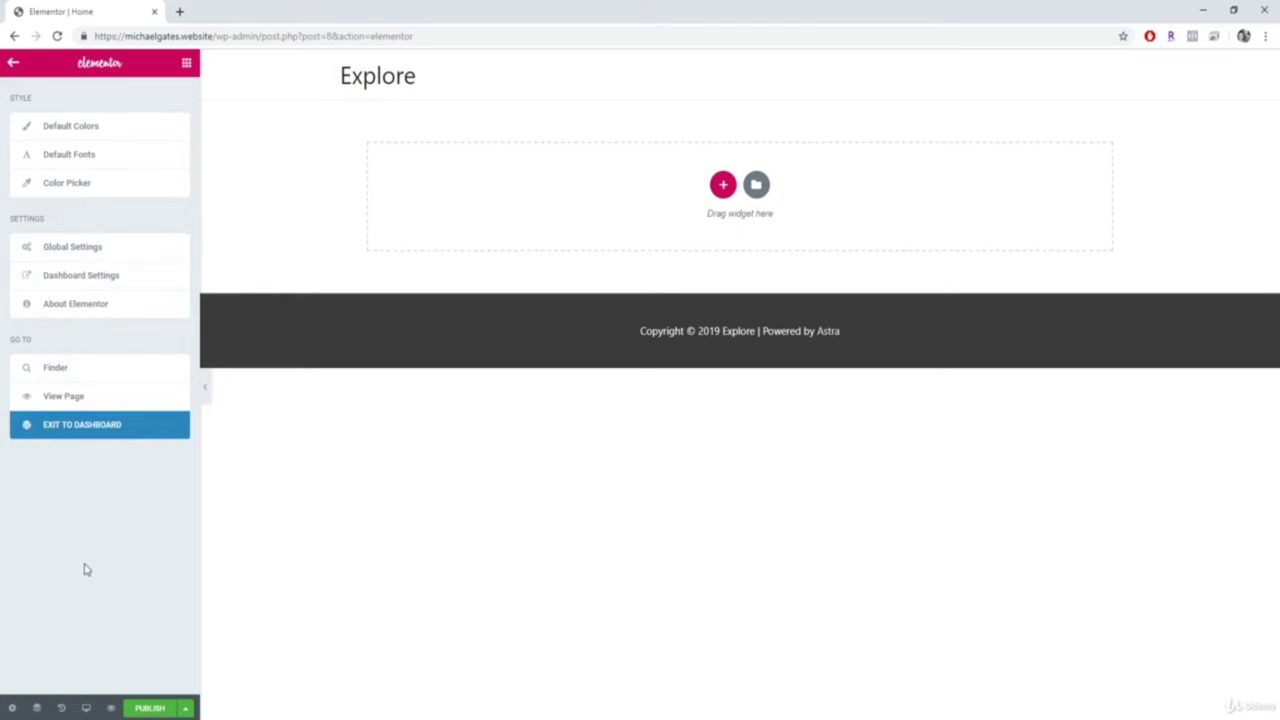
click(14, 65)
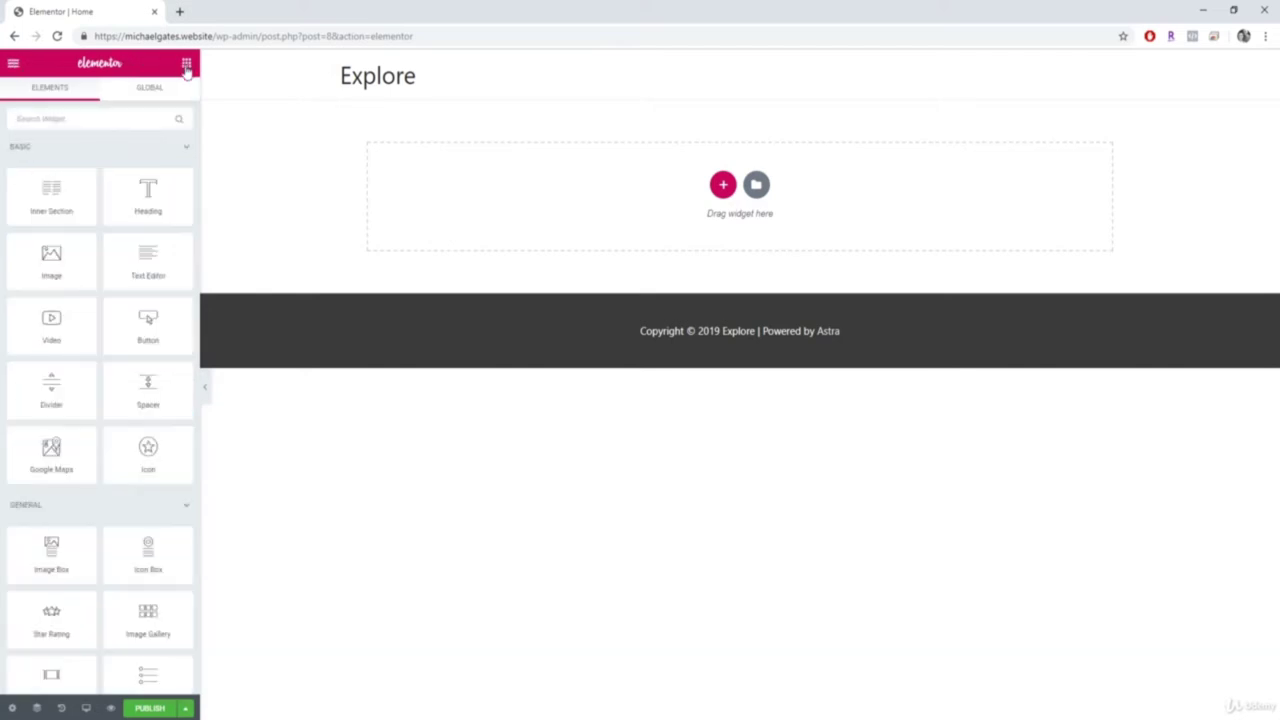
scroll(114, 443, down, 6)
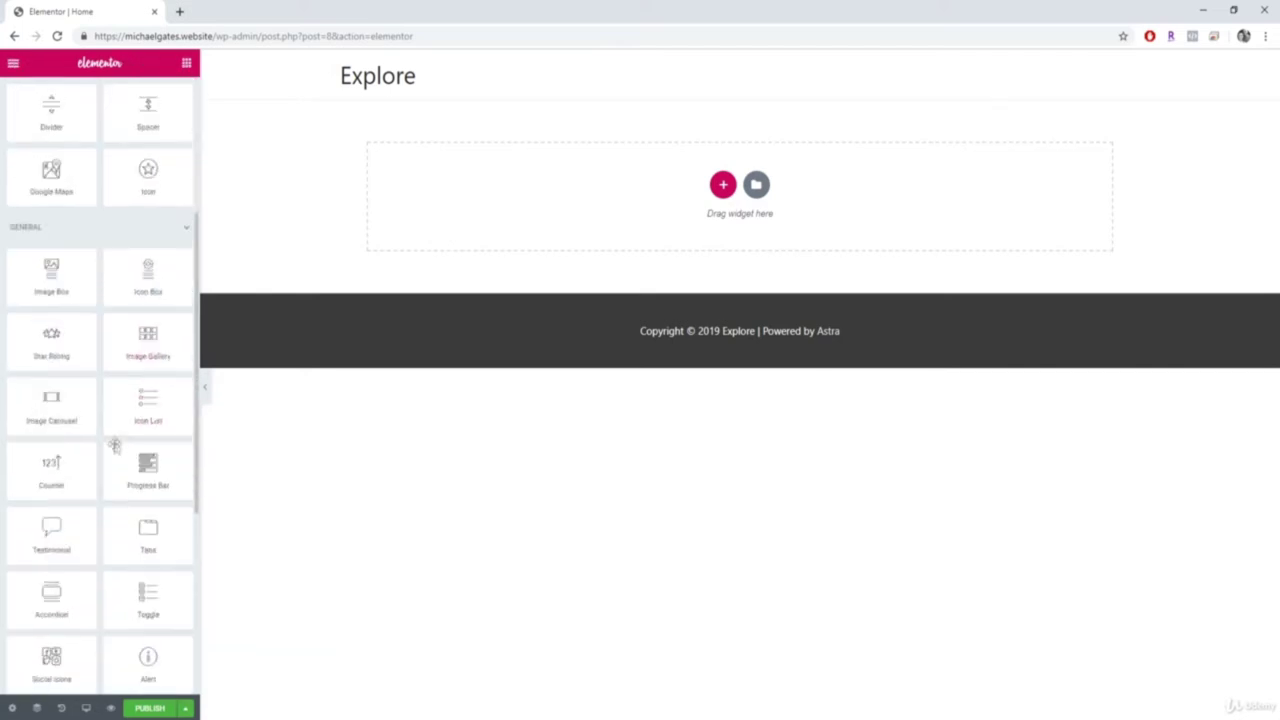
Step: Add a Heading widget to the empty section of the Home page and return to the widget list
scroll(100, 605, up, 8)
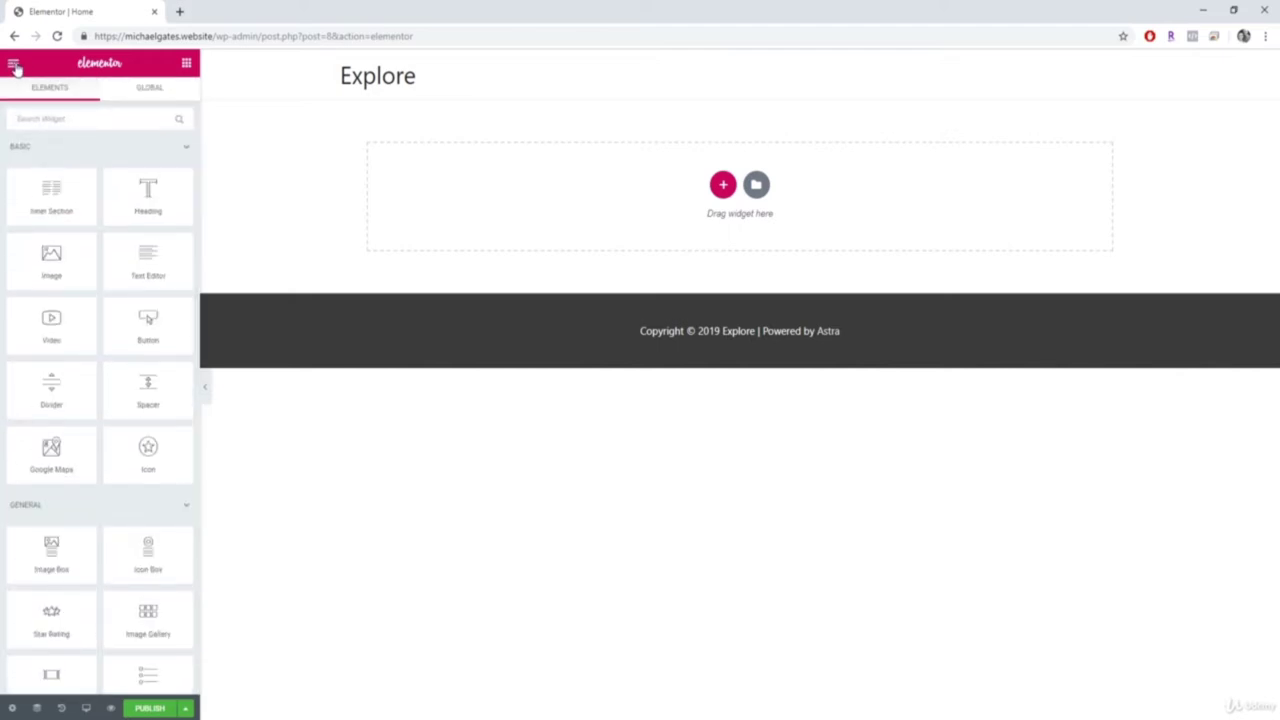
click(14, 64)
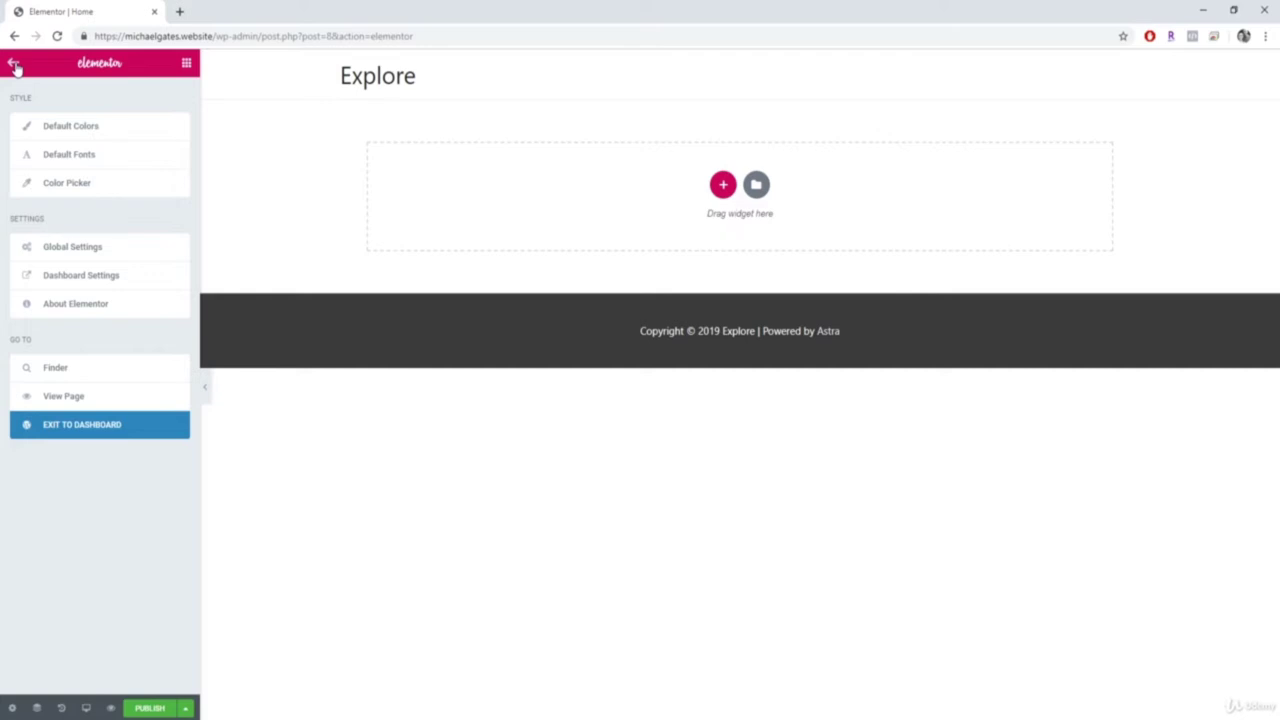
click(186, 65)
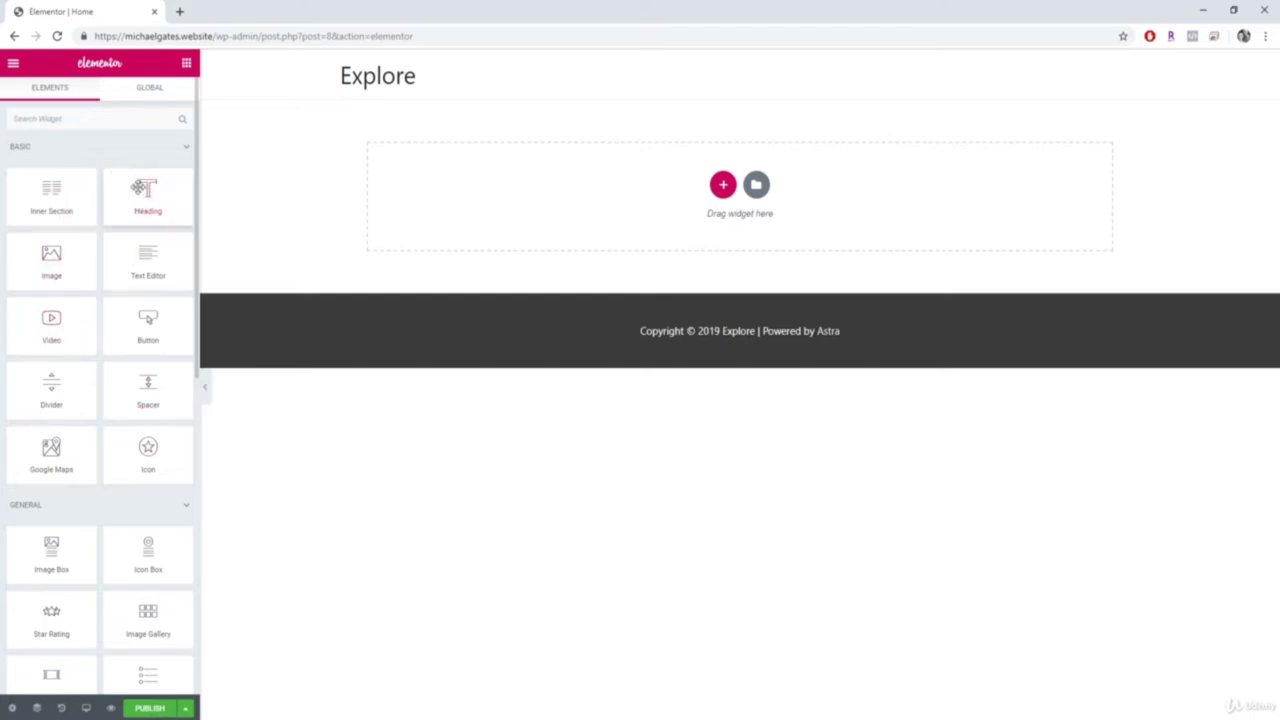
drag(140, 195, 686, 190)
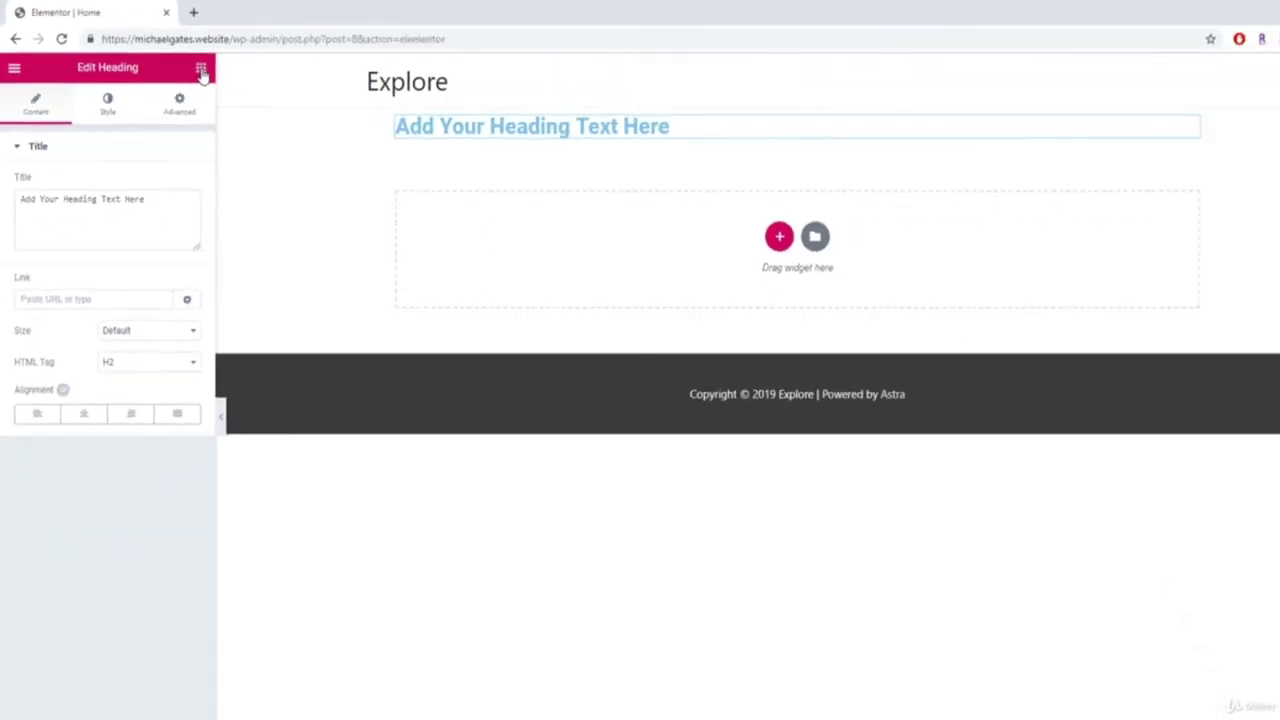
click(391, 134)
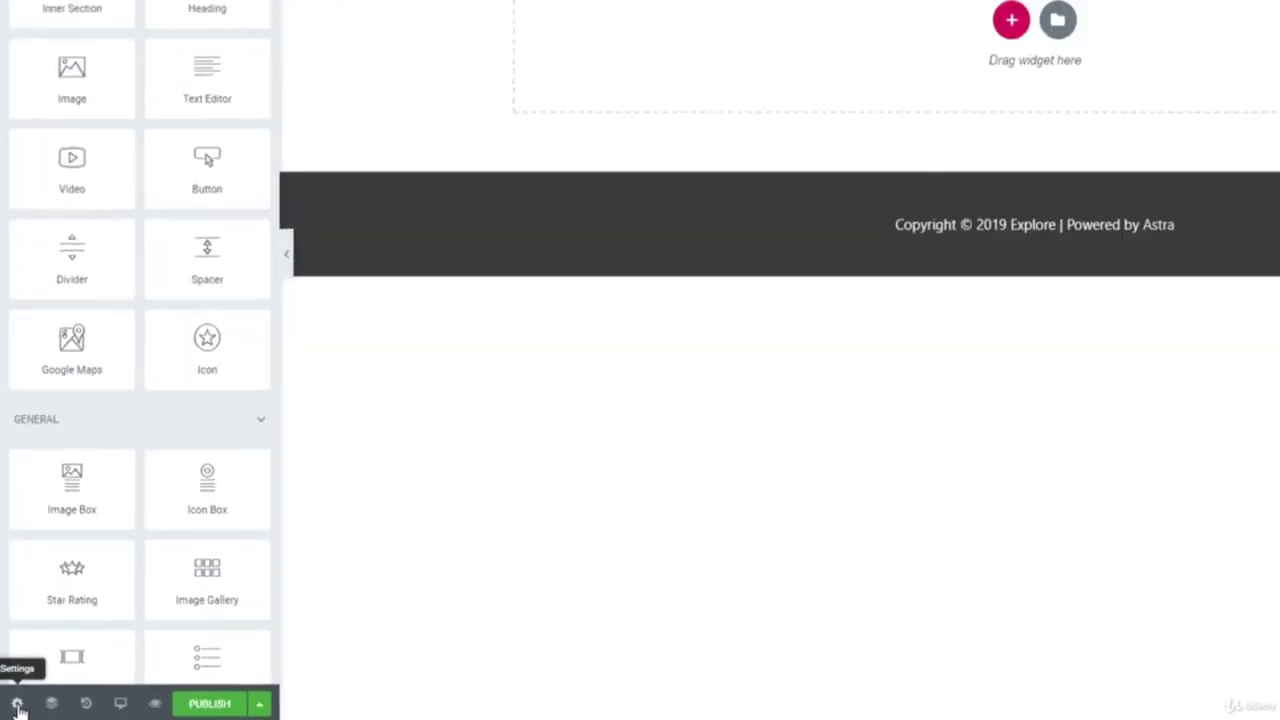
Step: Try the Elementor Canvas and Elementor Full Width page layouts in the page settings, and set the layout back to Default
click(26, 697)
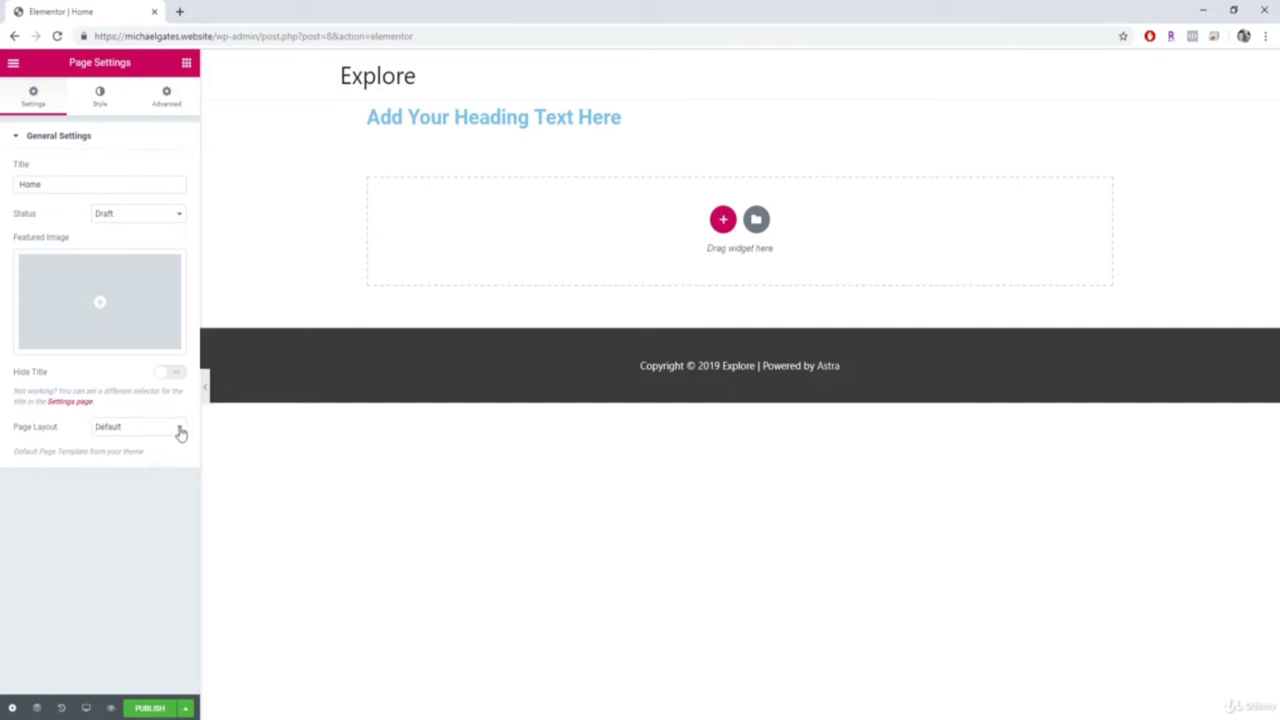
click(180, 432)
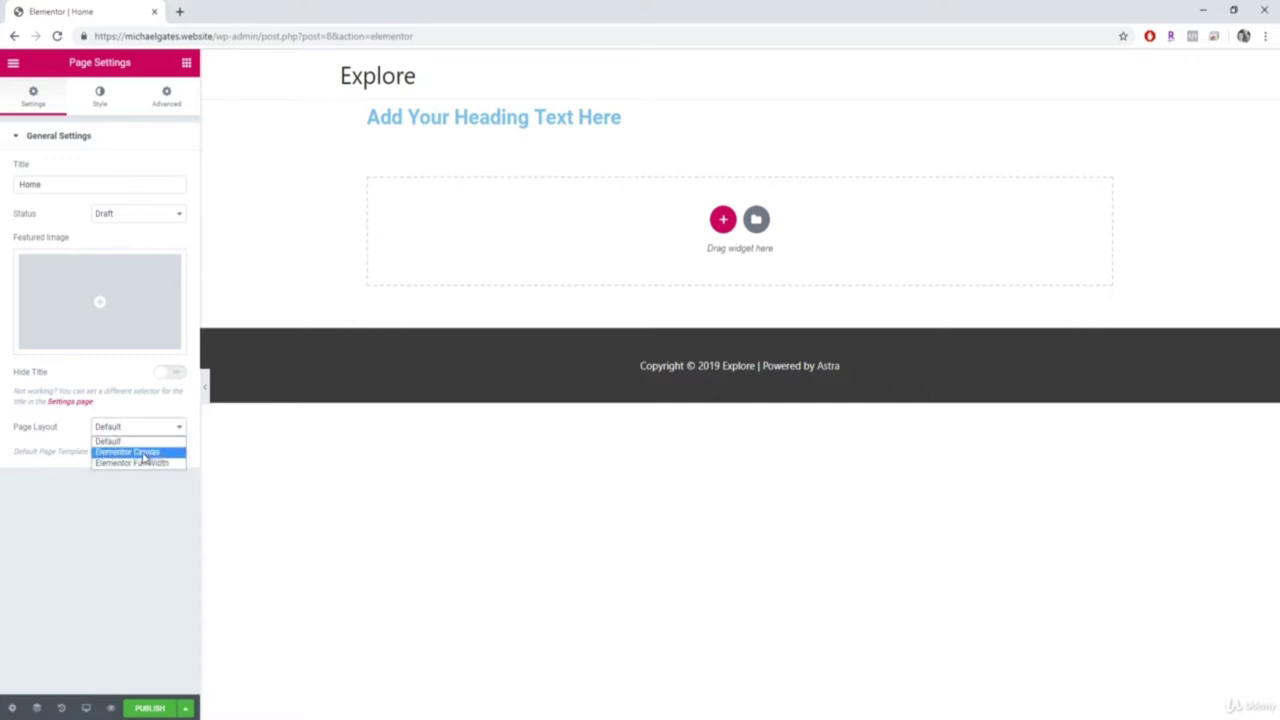
click(143, 455)
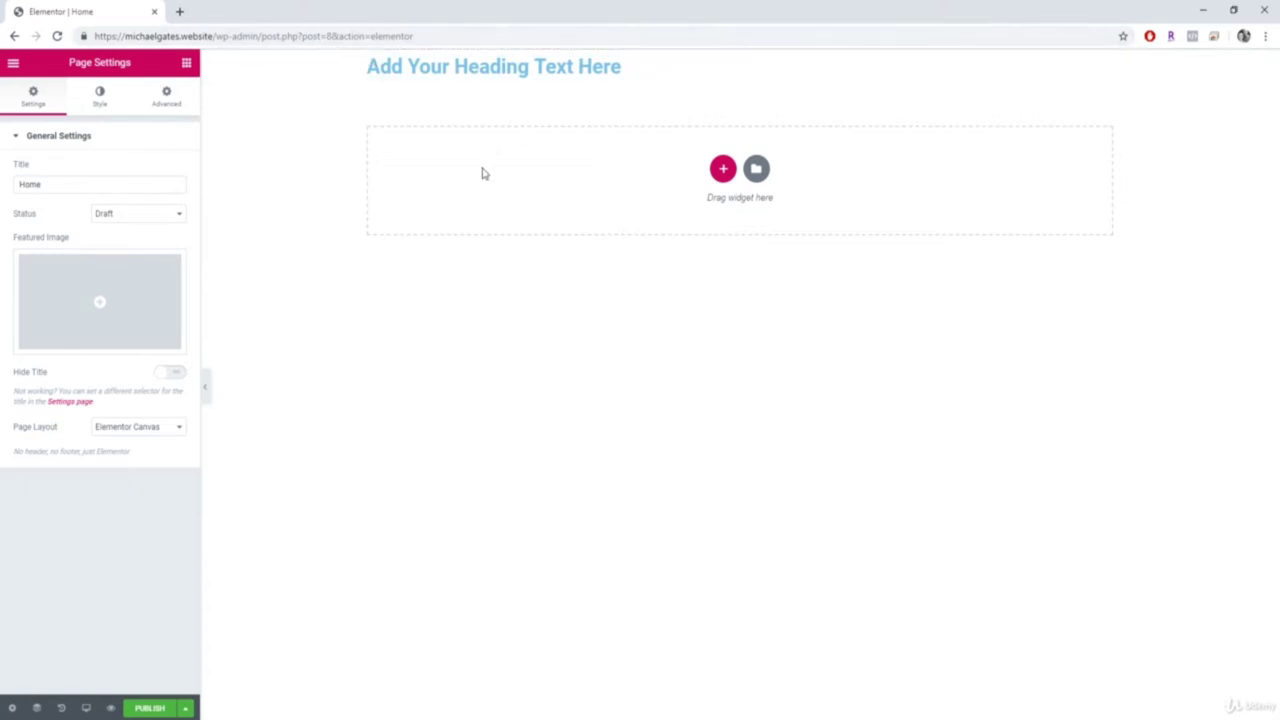
click(140, 427)
click(141, 464)
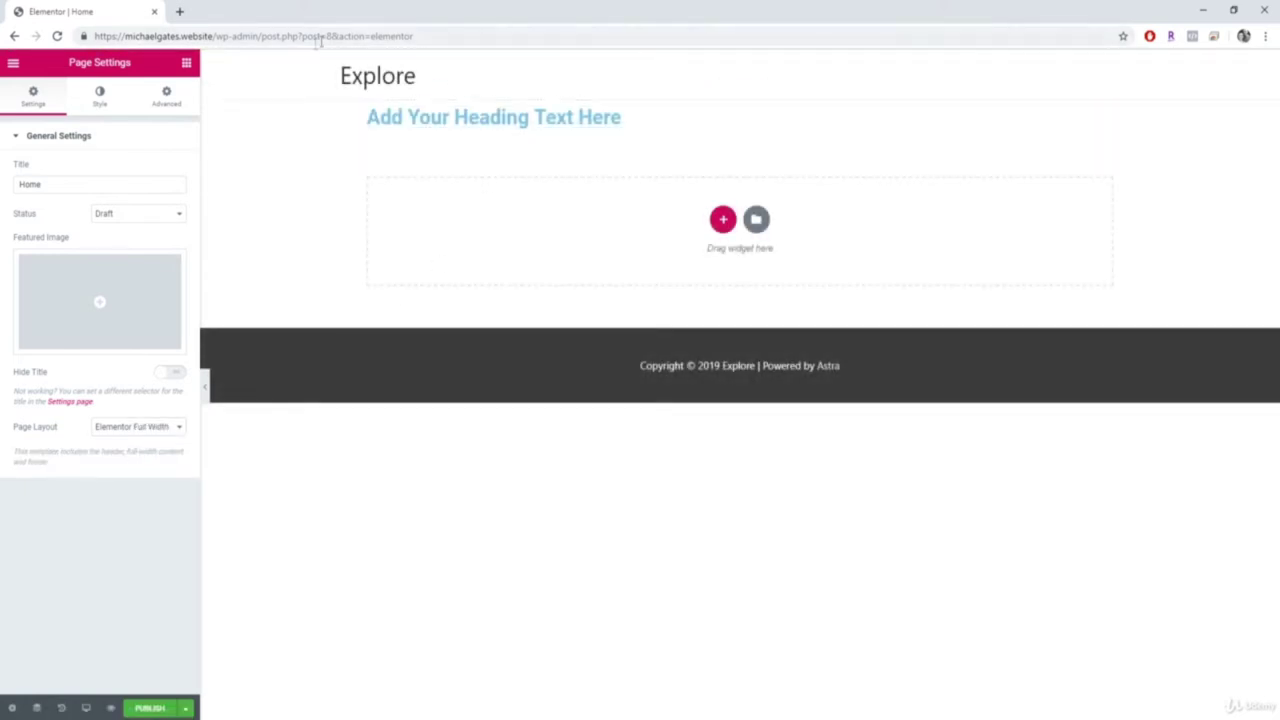
click(145, 427)
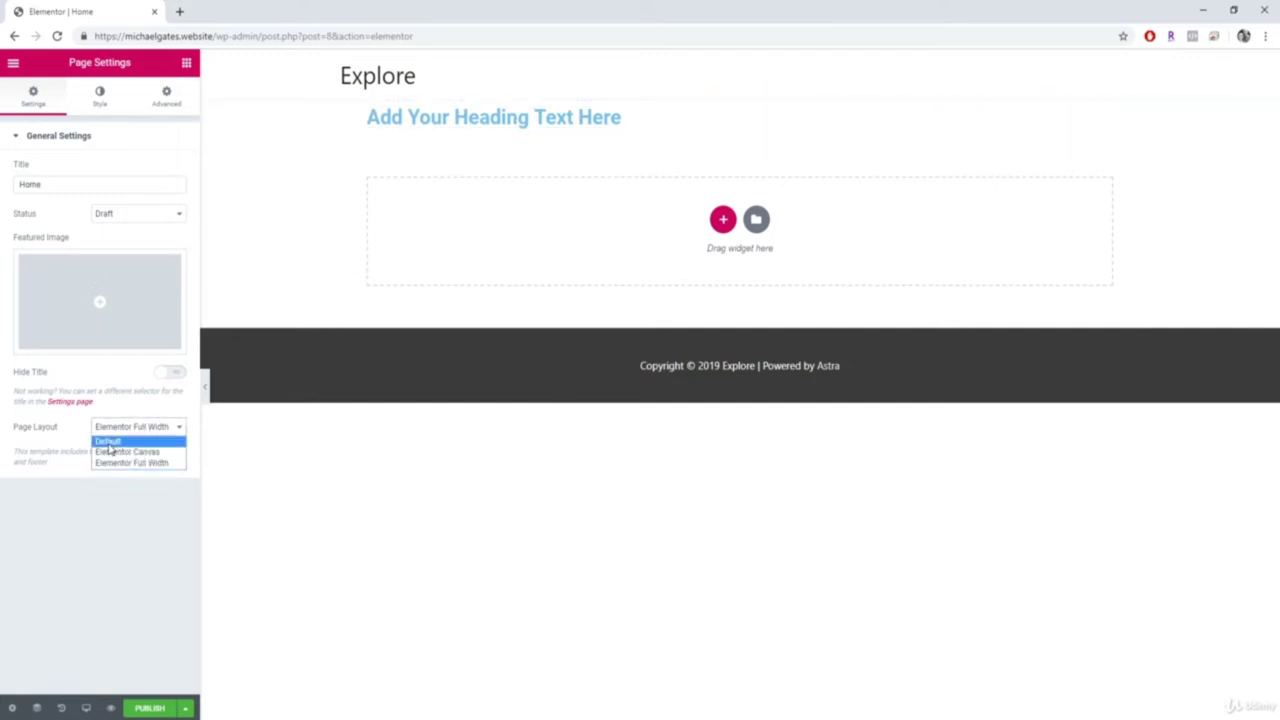
click(108, 443)
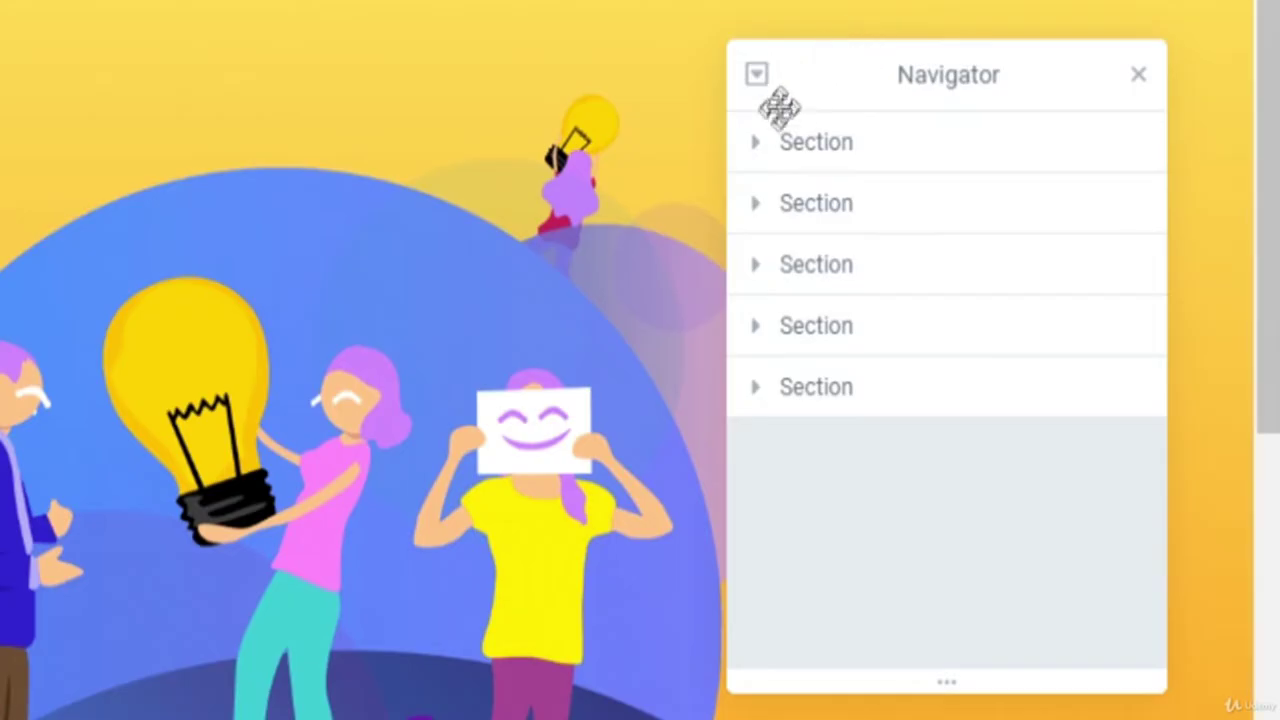
Step: Expand the sections and columns of the finished example page in the Navigator to examine their nested structure
click(755, 142)
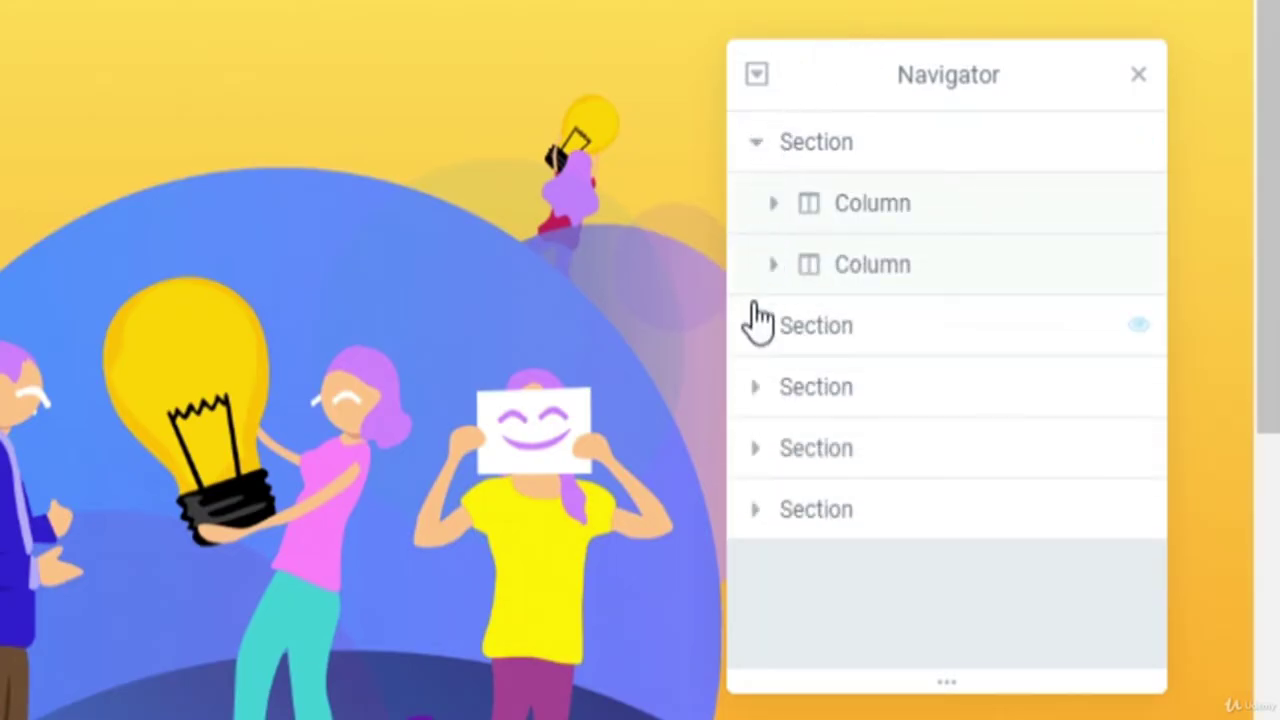
click(755, 326)
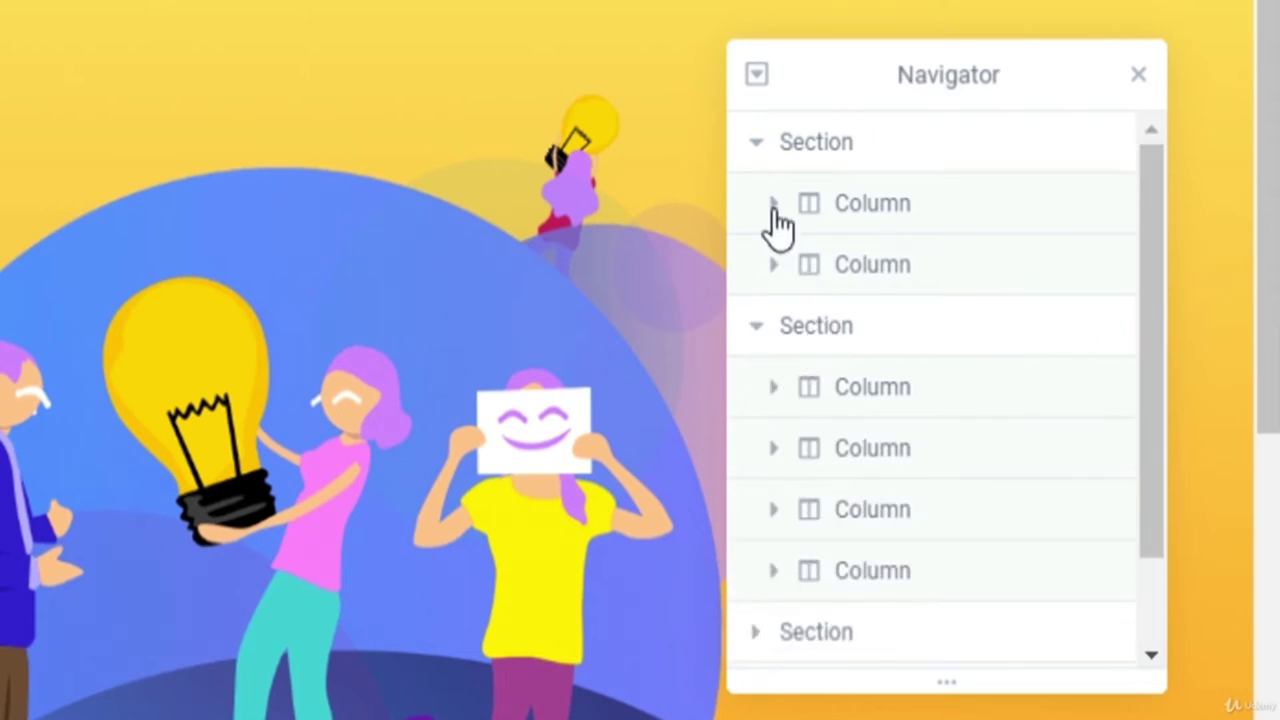
click(774, 265)
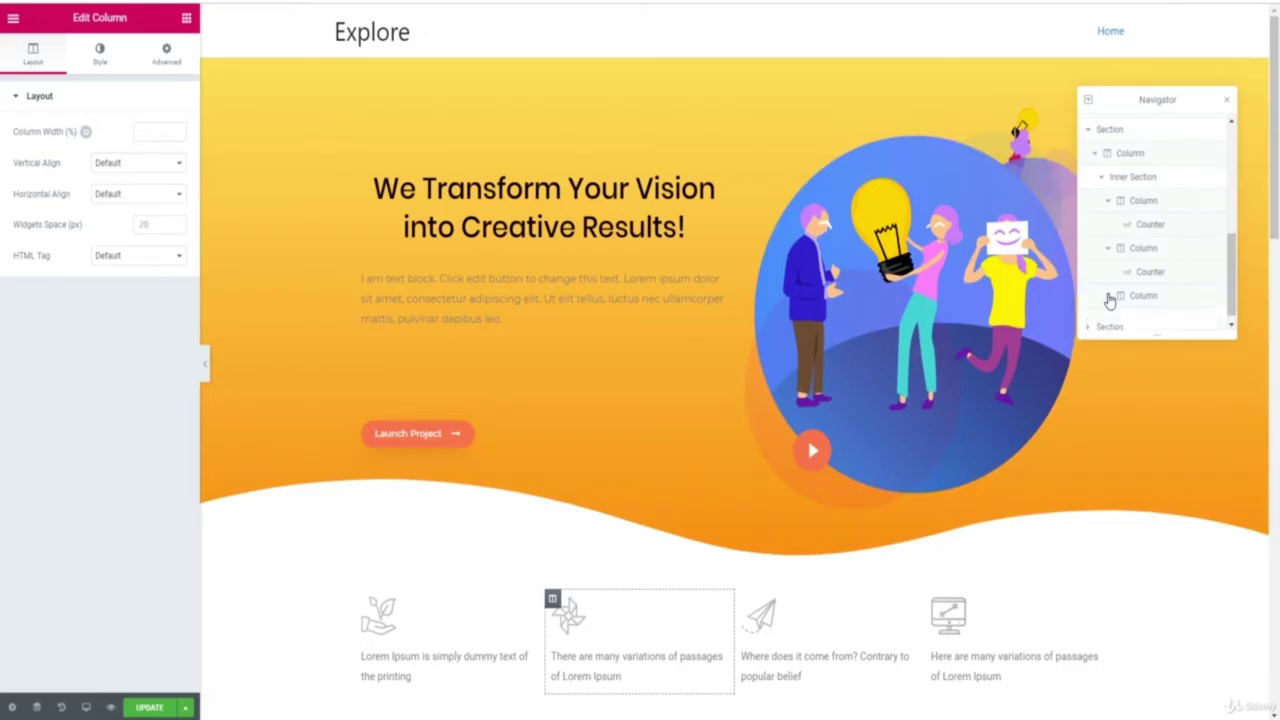
scroll(1110, 300, down, 1)
click(1140, 296)
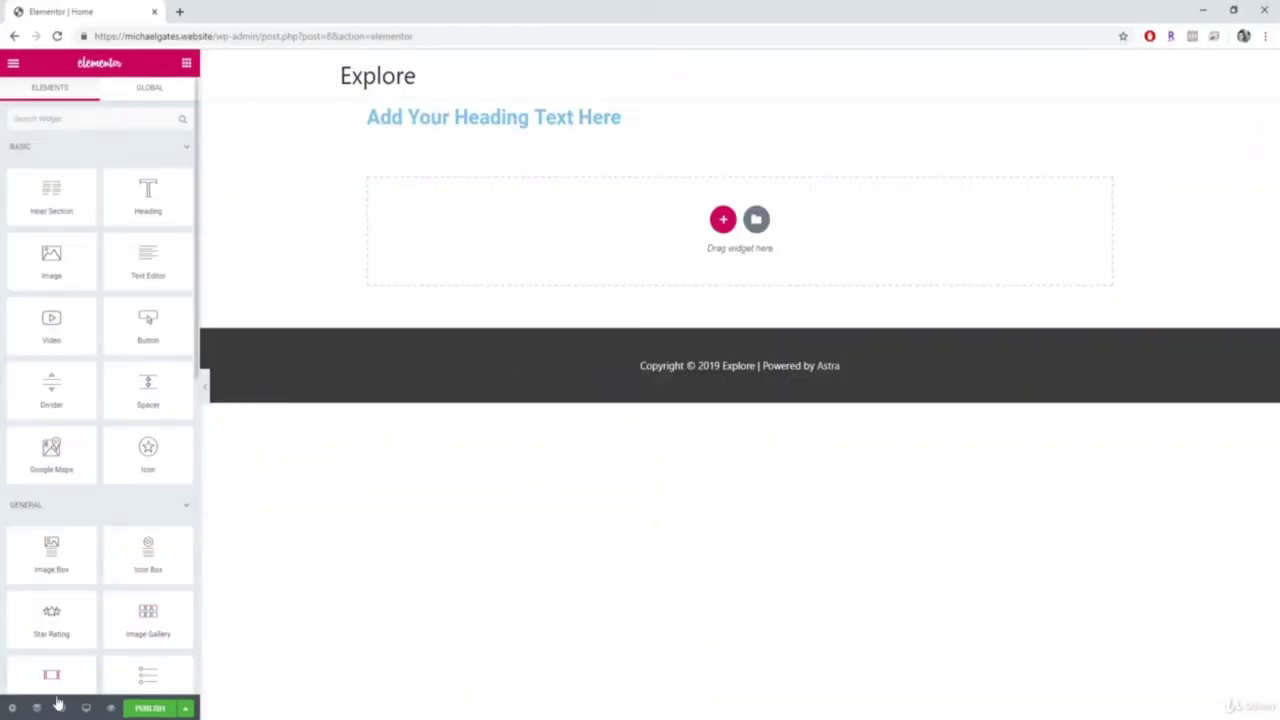
Step: Examine the Home page's structure in the Navigator, viewing the settings of its section, column and heading, and close the Navigator
click(37, 708)
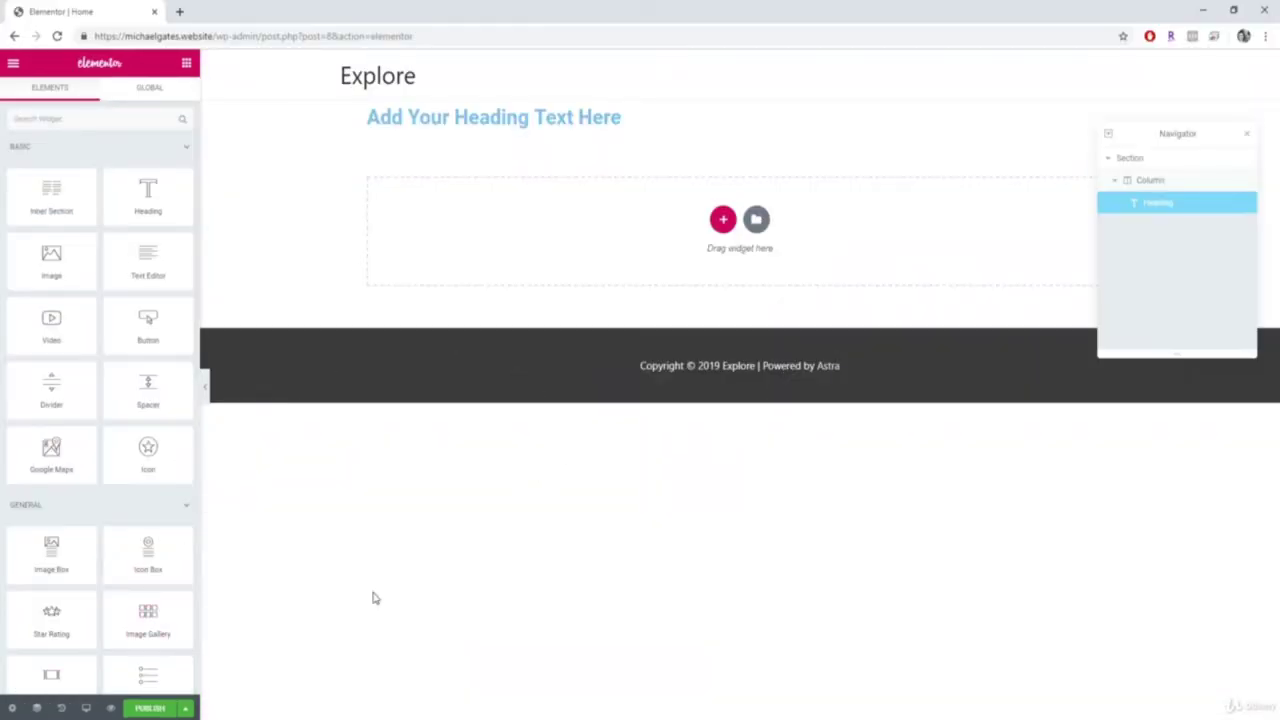
click(1110, 161)
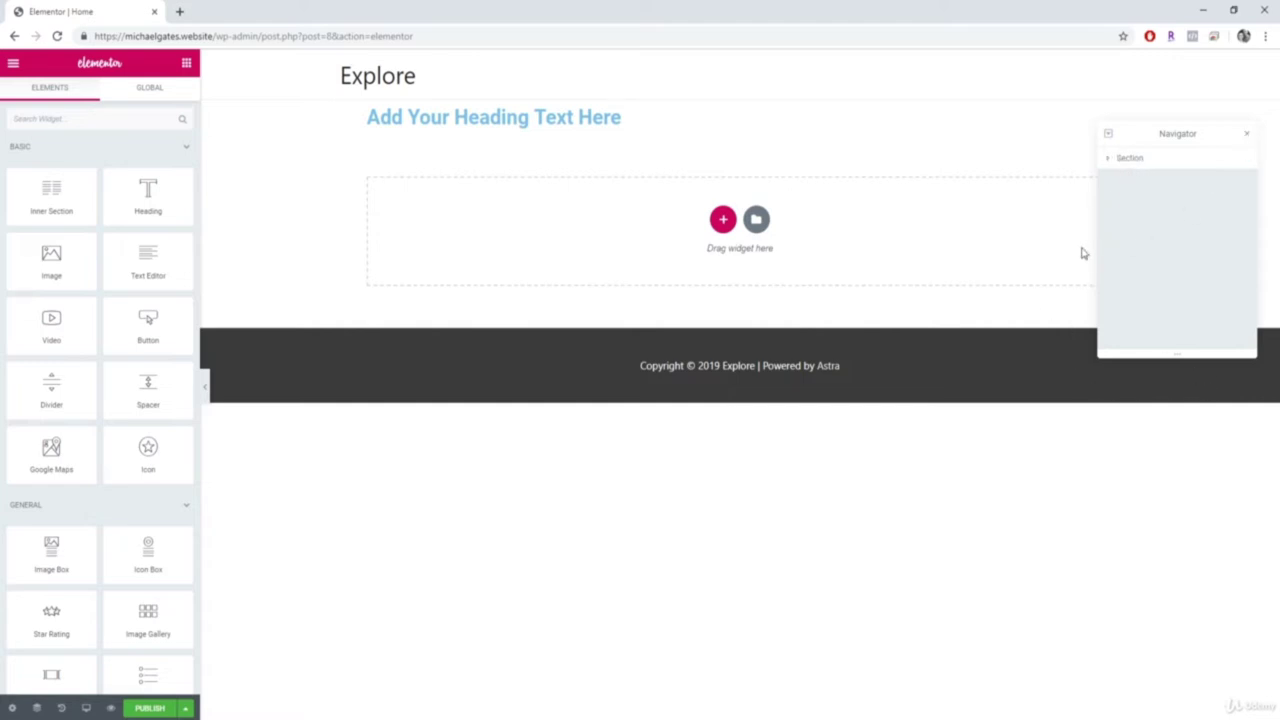
click(1120, 158)
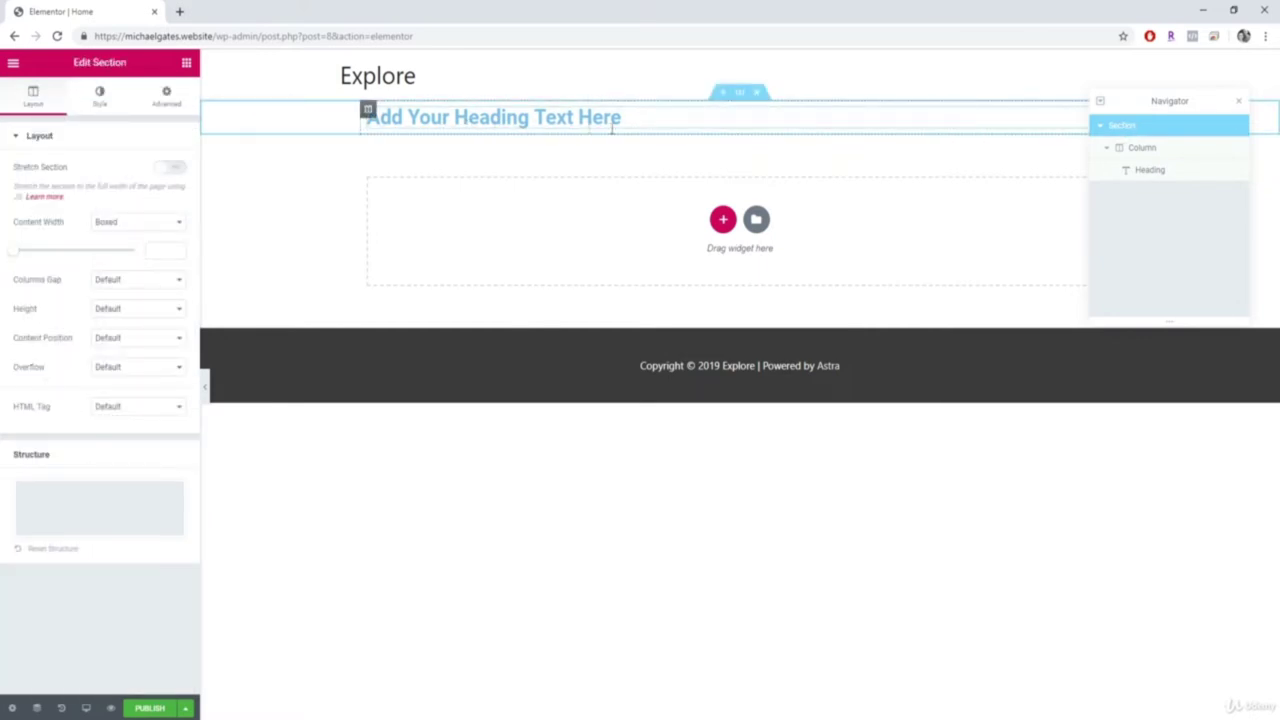
click(1146, 151)
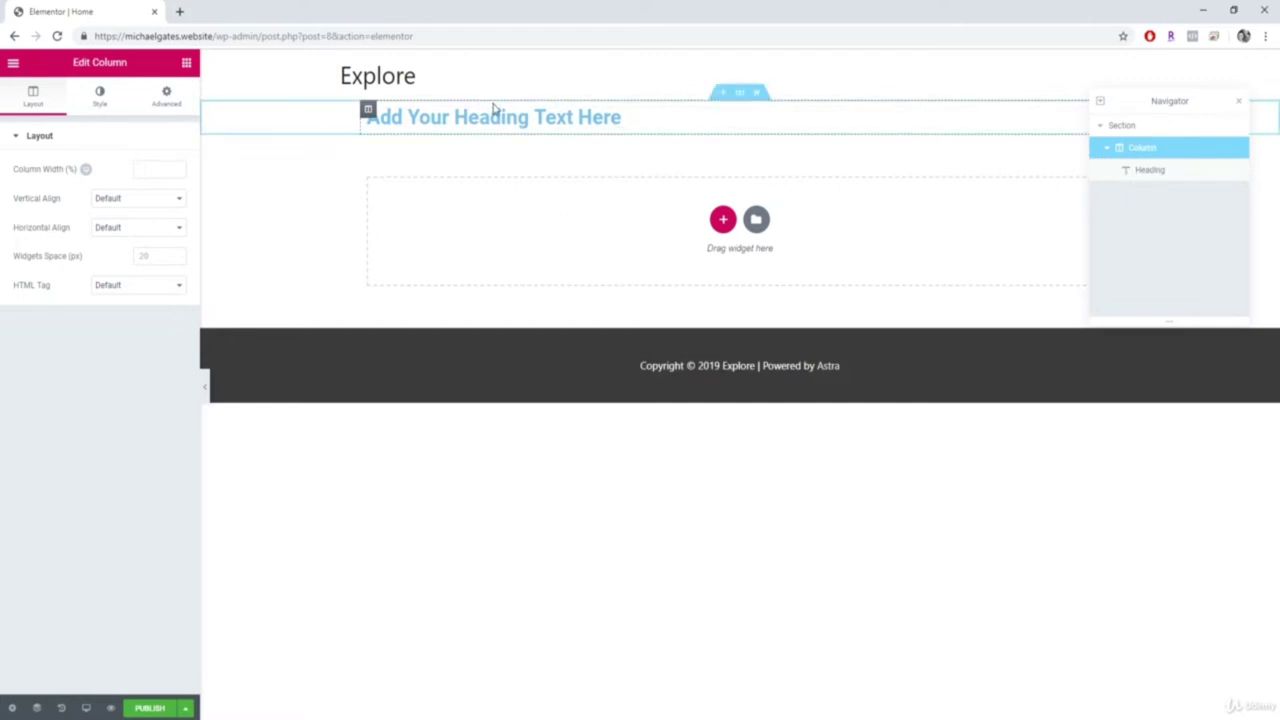
click(1151, 172)
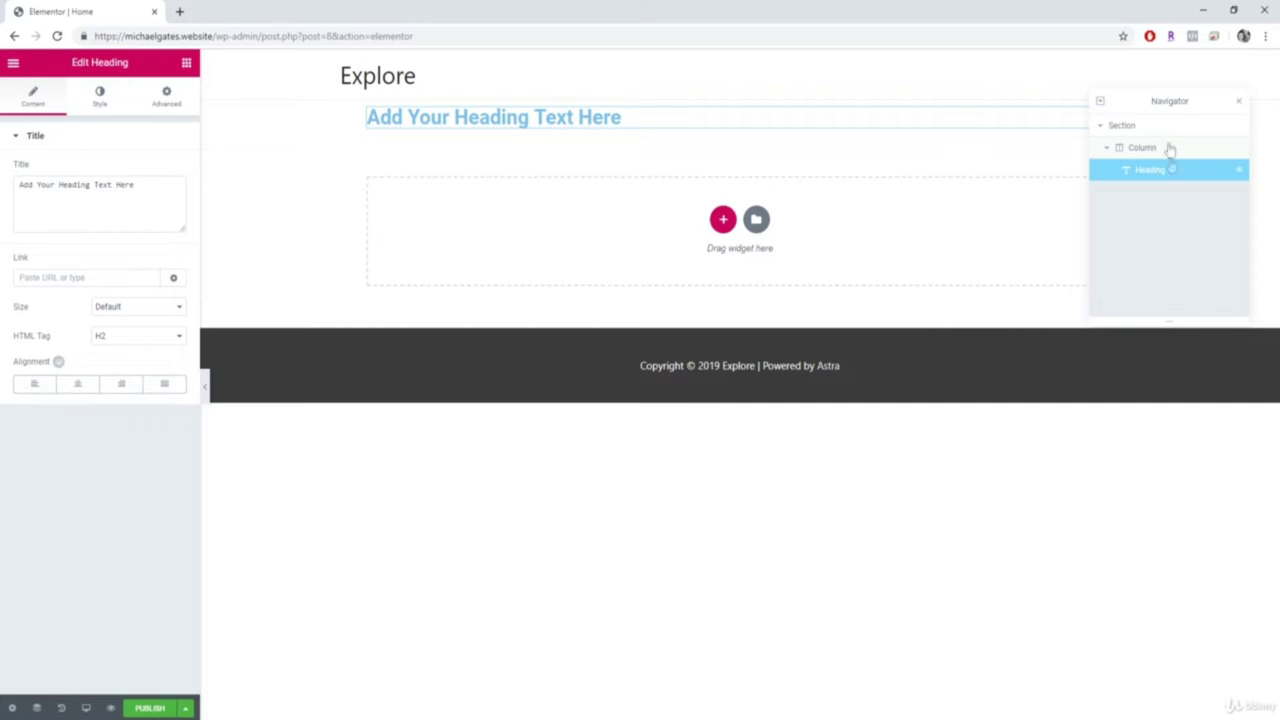
drag(1143, 100, 1157, 155)
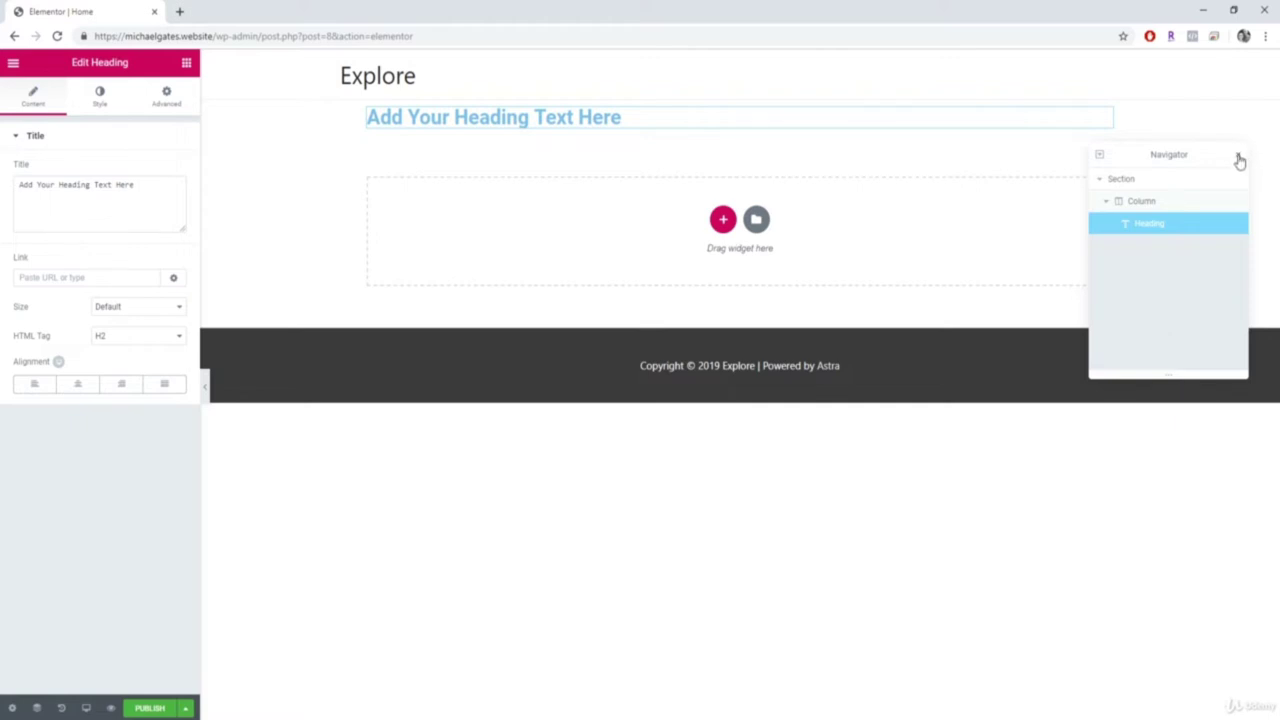
click(1239, 157)
click(186, 62)
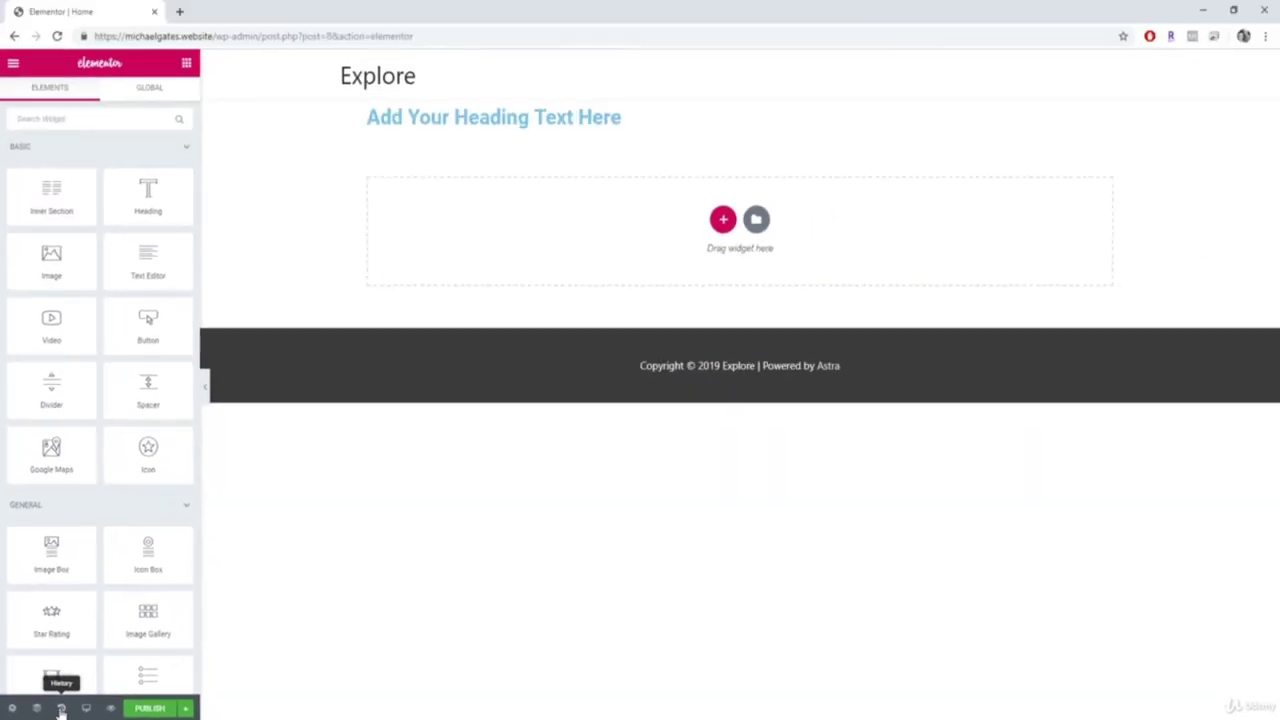
Step: Check the editing history, and add an Image widget below the heading and a Text Editor widget between the two
click(128, 702)
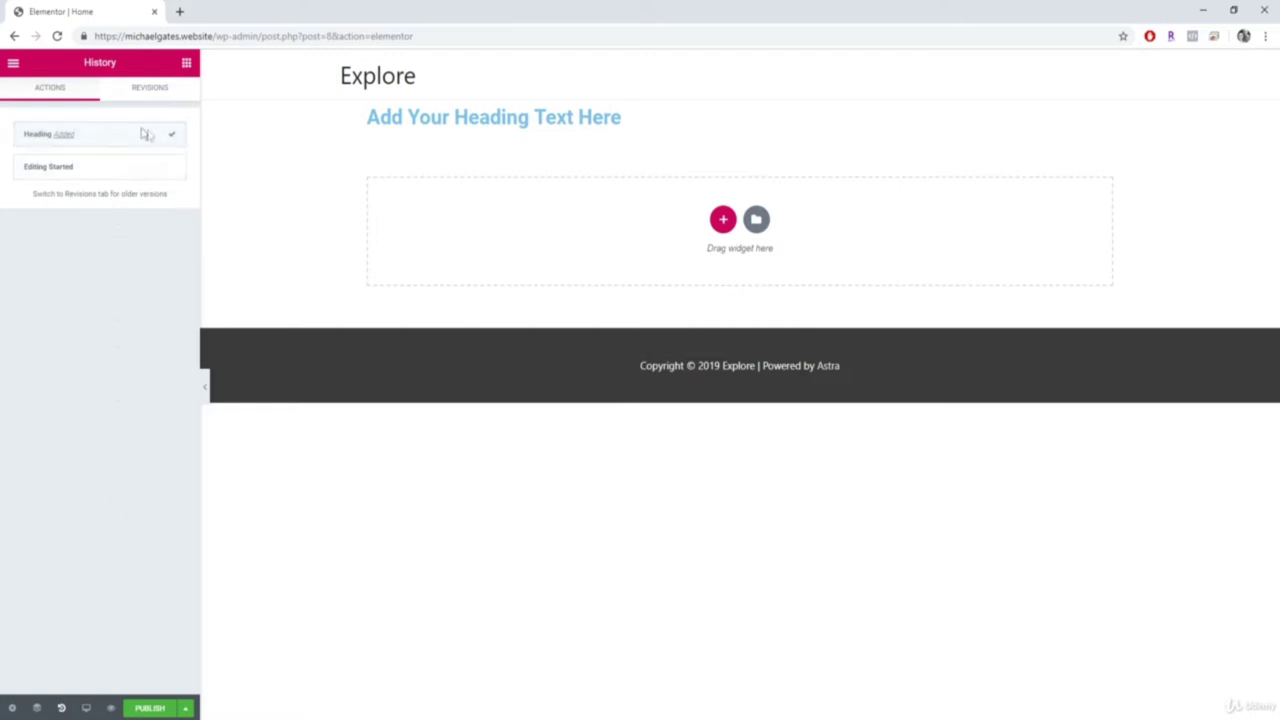
click(186, 62)
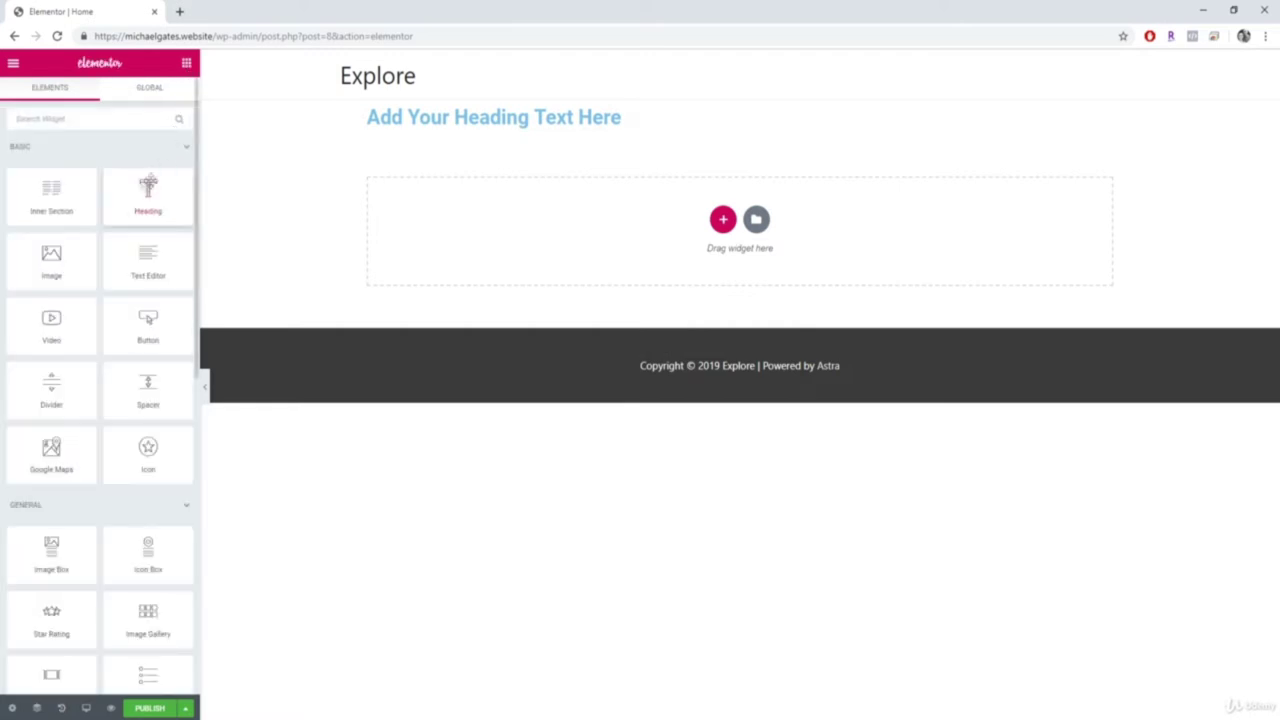
drag(50, 254, 520, 132)
click(186, 63)
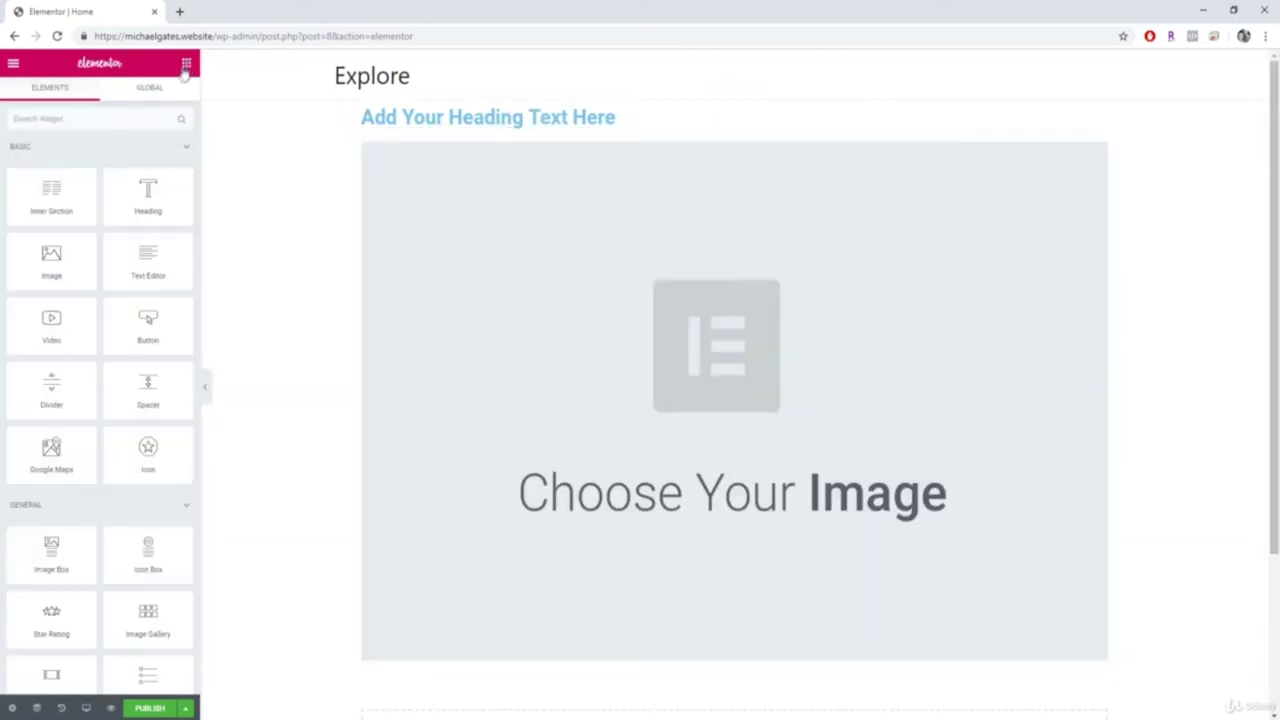
drag(152, 240, 460, 140)
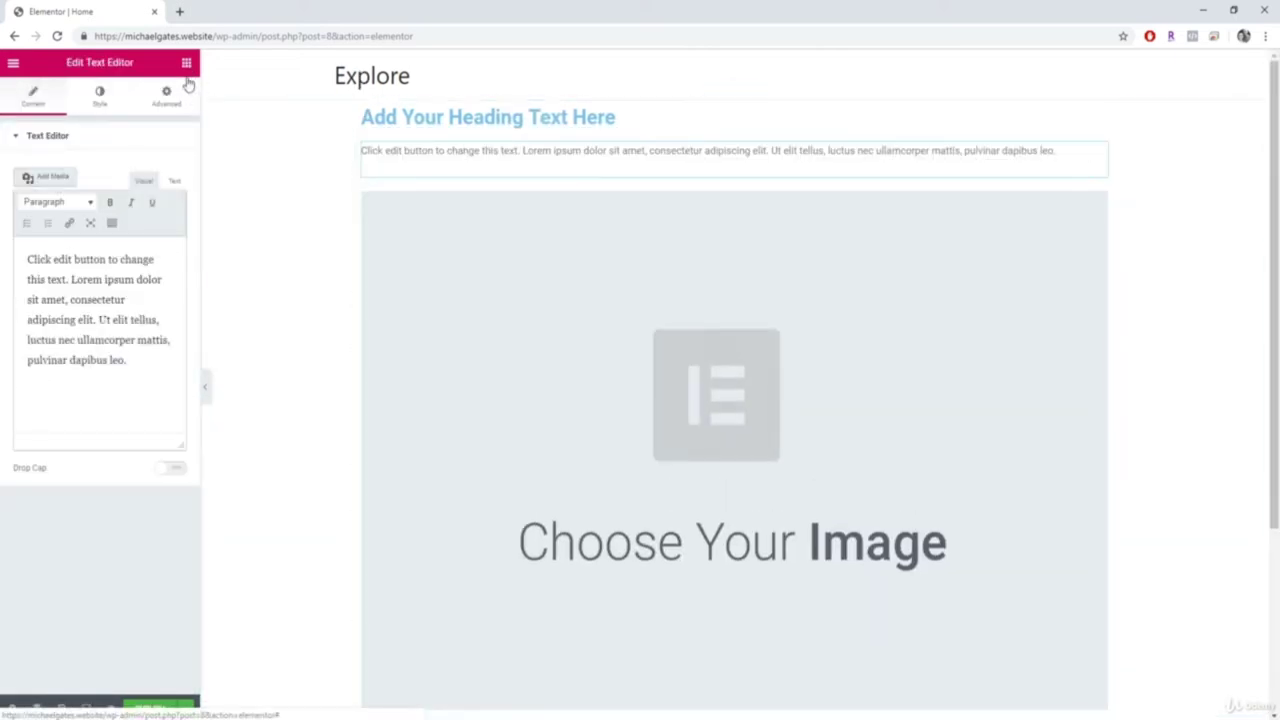
Step: Use the editing history to revert the page to the added image and further back to the added heading
click(61, 707)
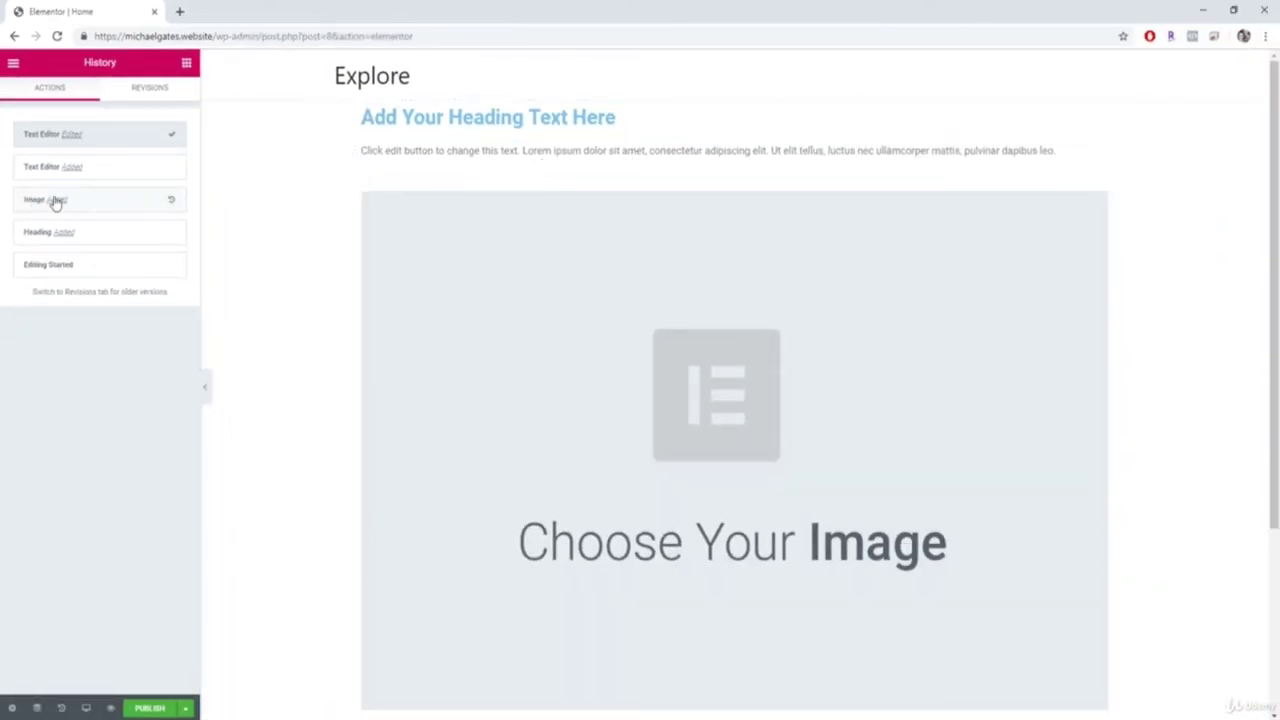
click(110, 205)
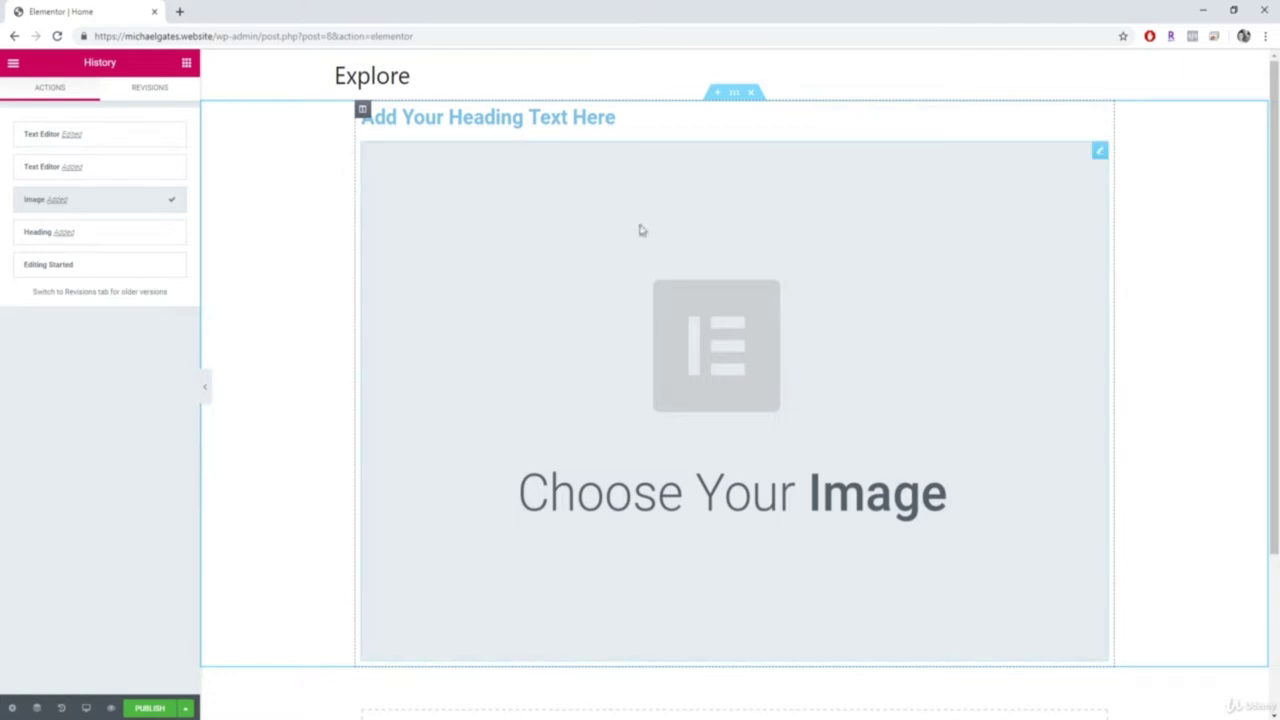
click(35, 238)
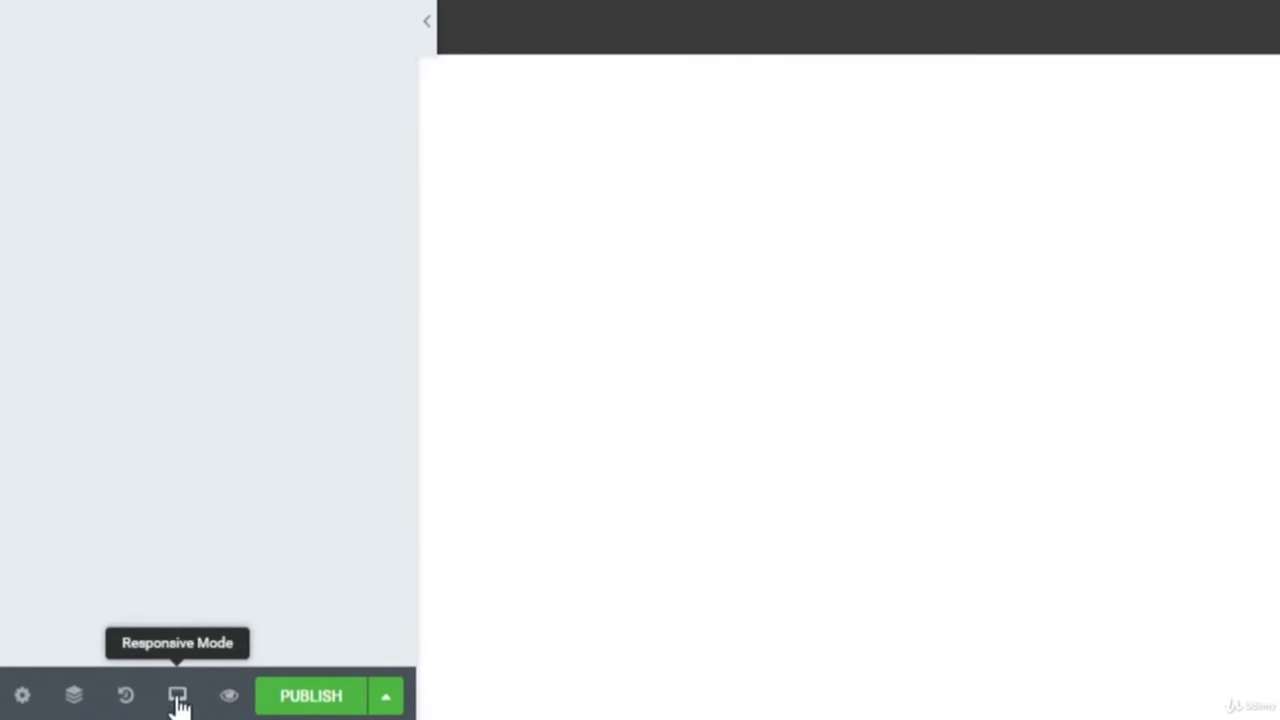
Step: Preview the page in responsive mode at the Tablet and Mobile sizes, and return to the Desktop view
click(177, 697)
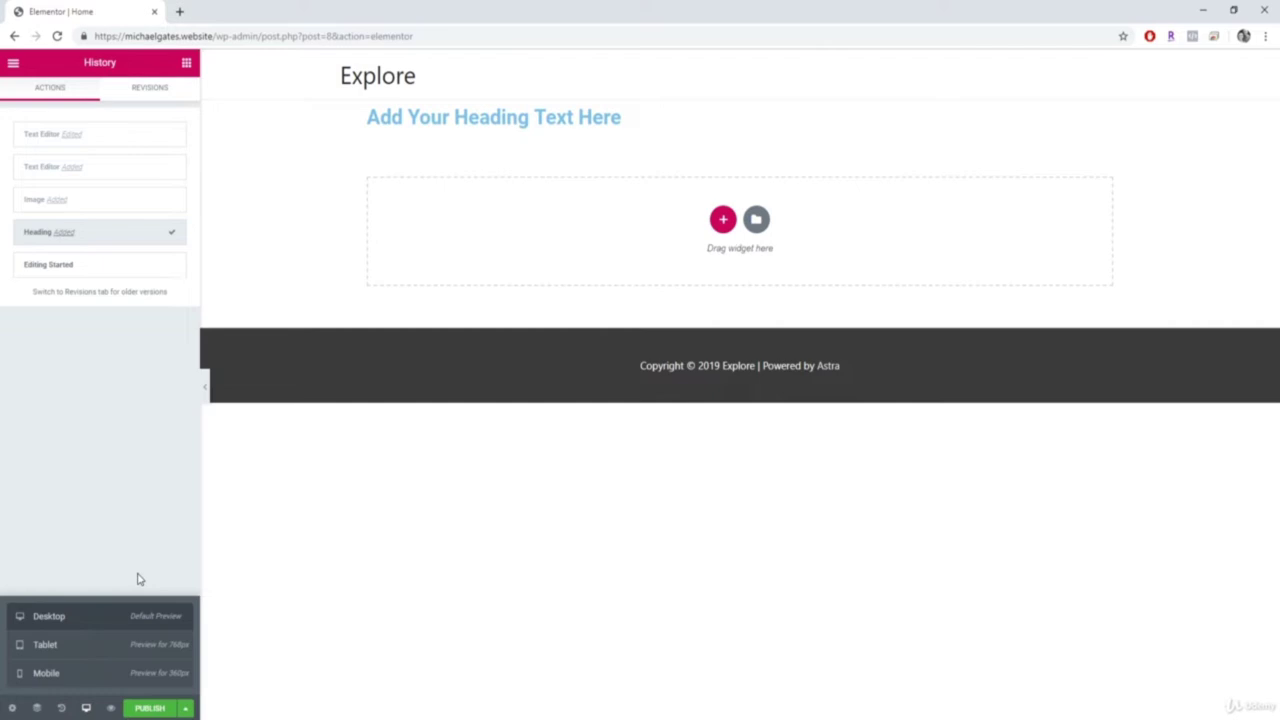
click(87, 708)
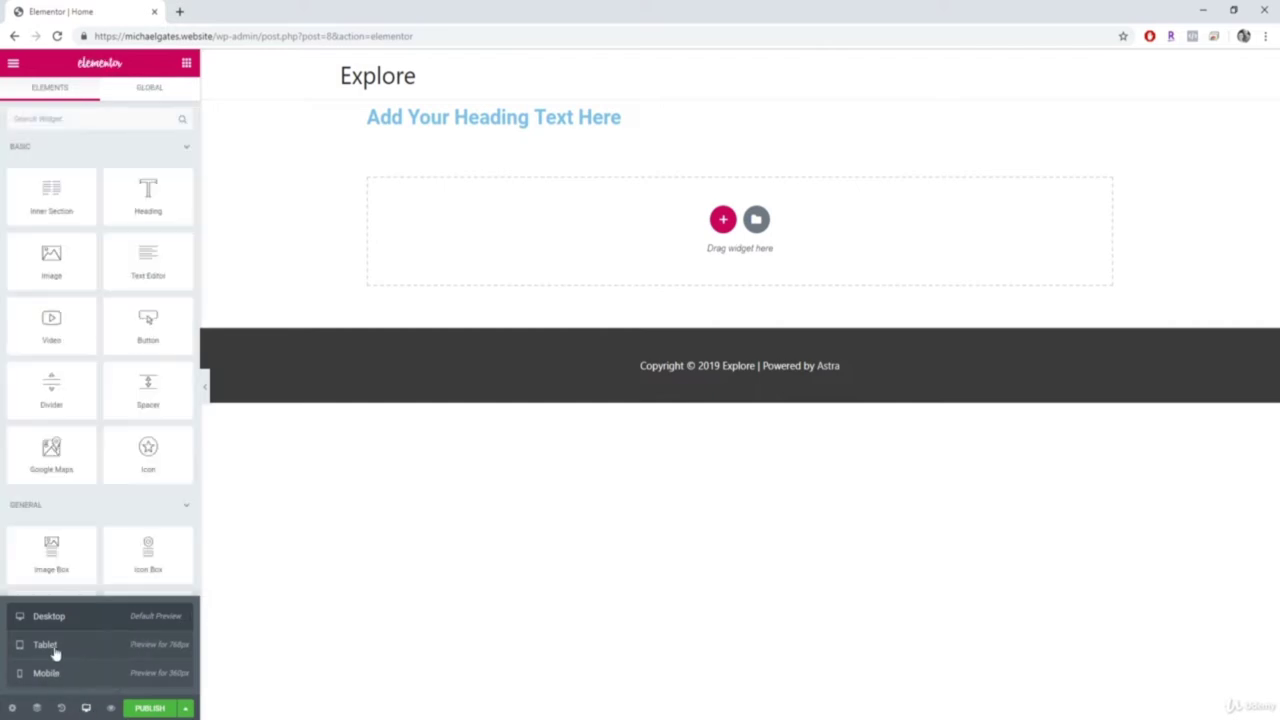
click(90, 650)
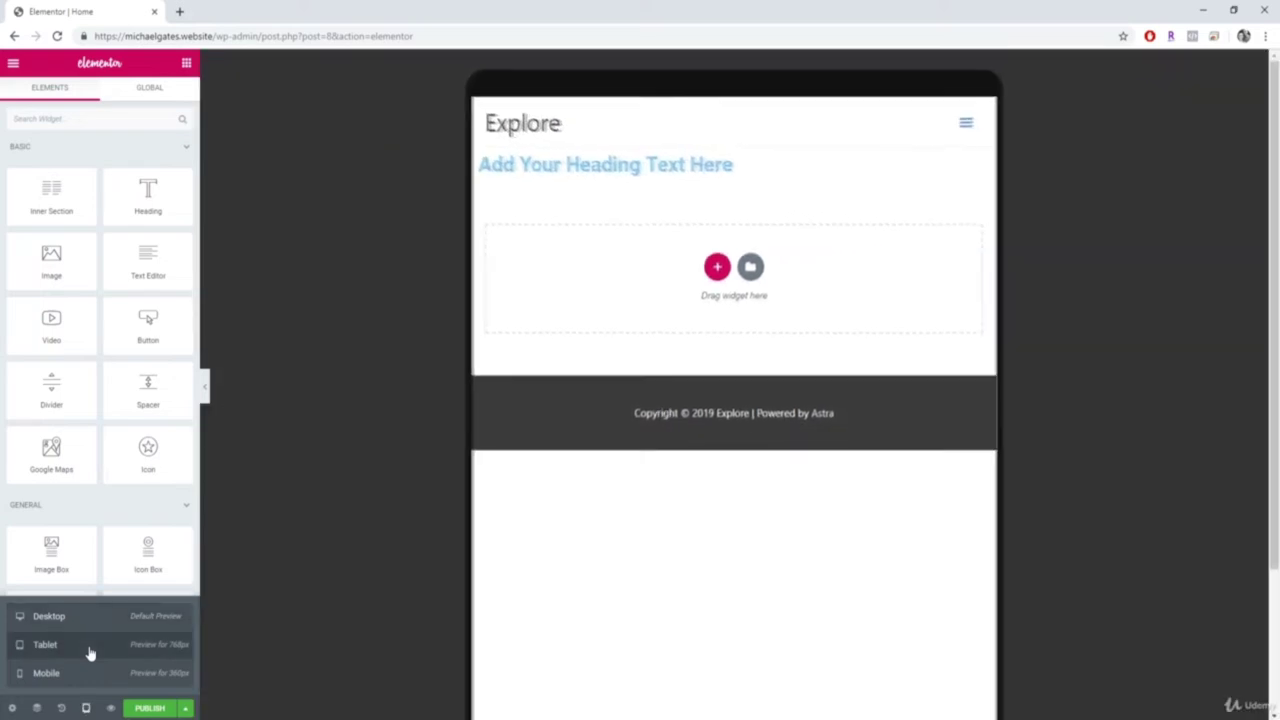
scroll(693, 533, down, 2)
scroll(711, 491, up, 2)
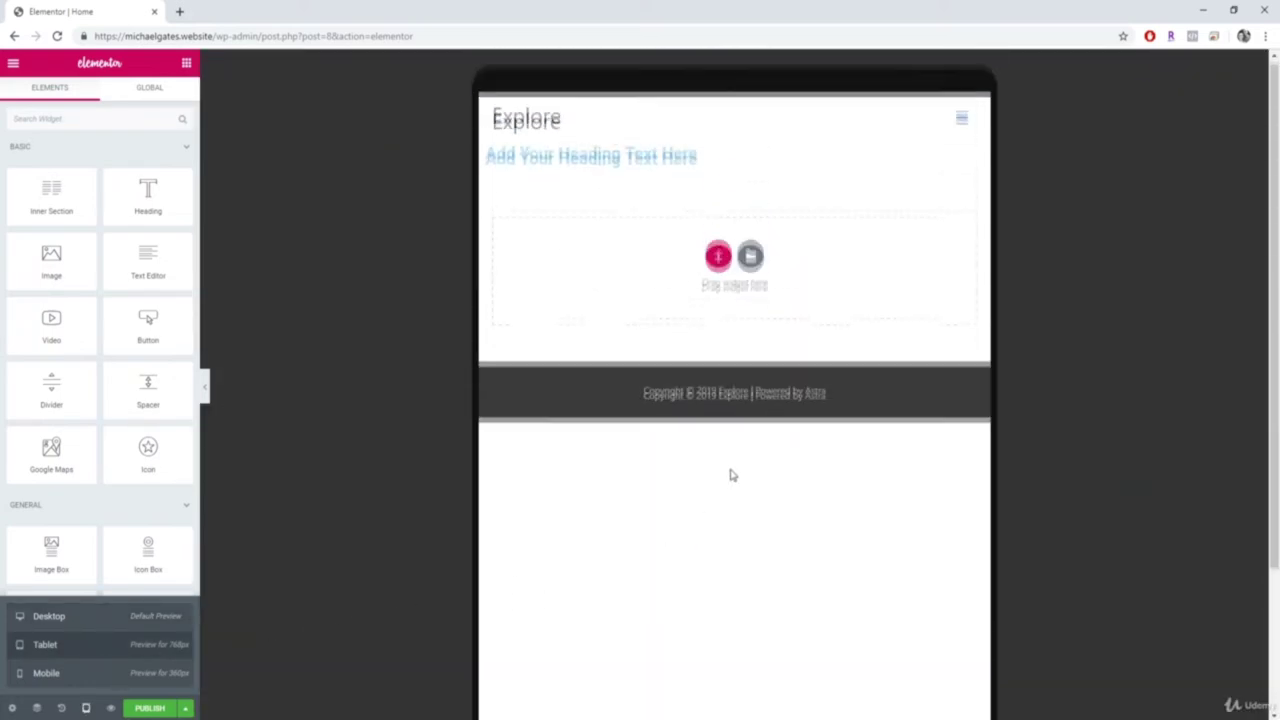
click(86, 682)
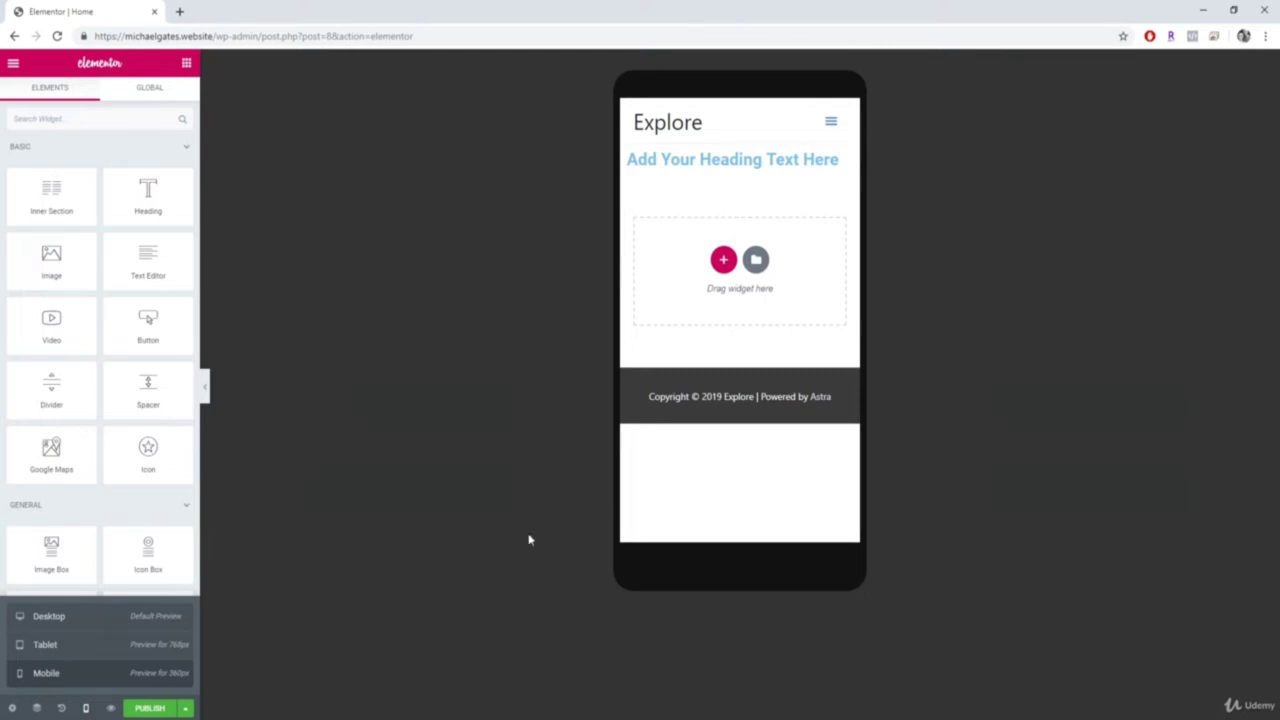
click(46, 623)
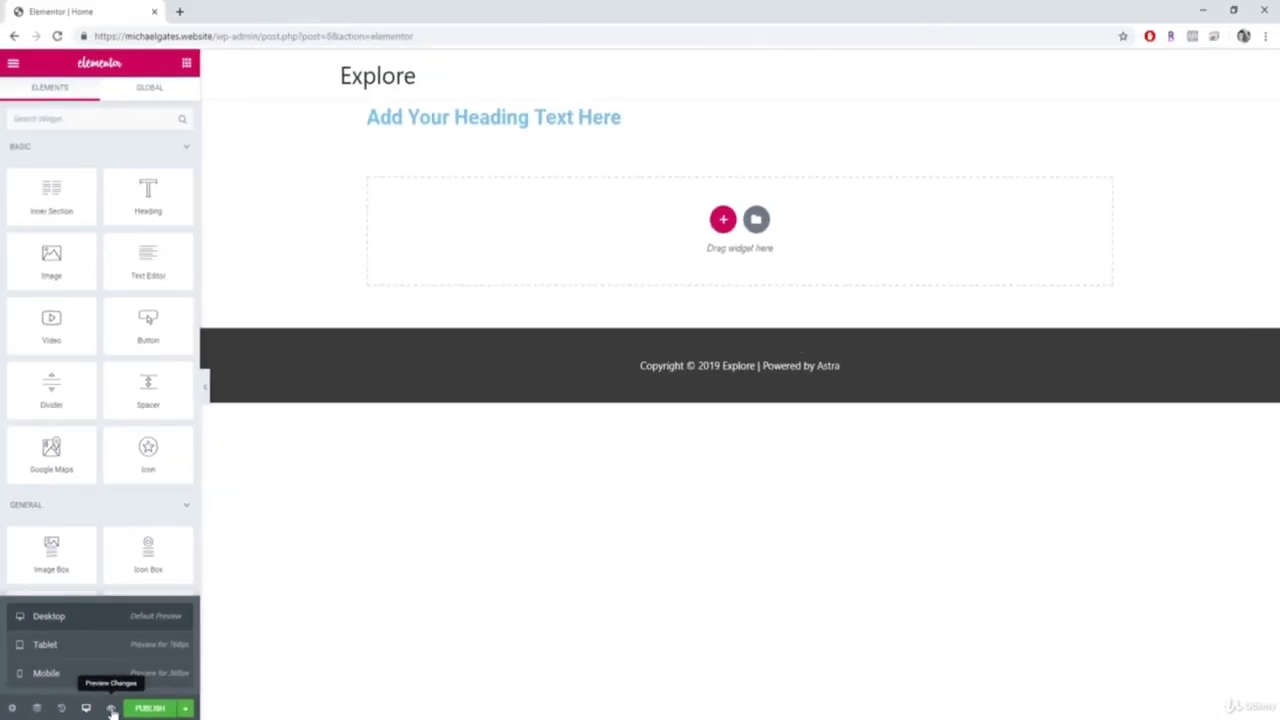
Step: Preview the Home page's changes in a separate browser tab, return to the editor, and close the preview
click(110, 708)
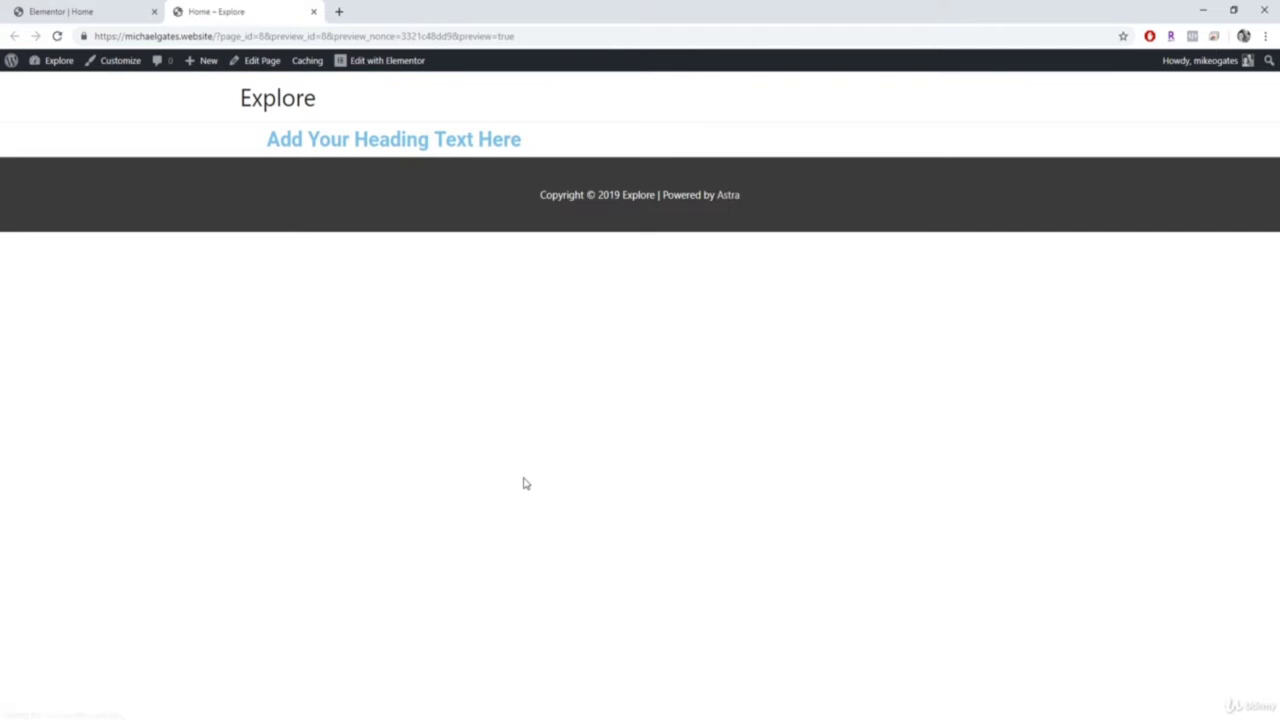
click(150, 7)
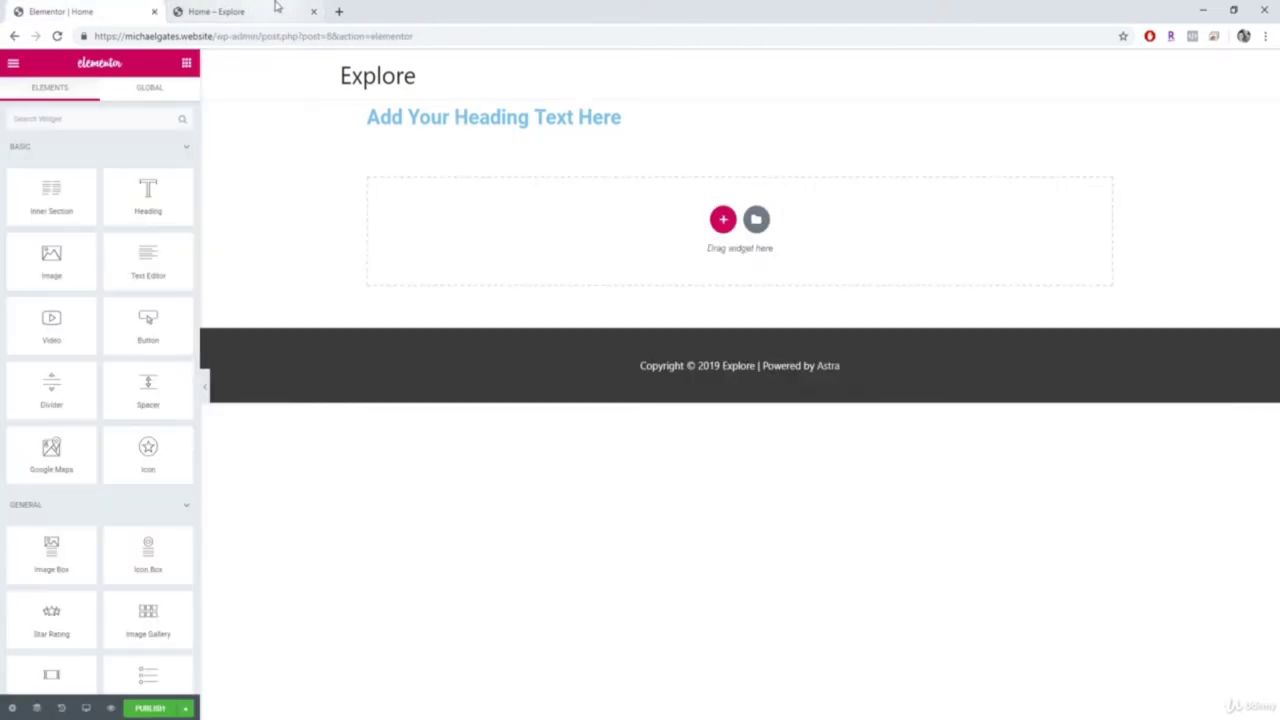
click(314, 12)
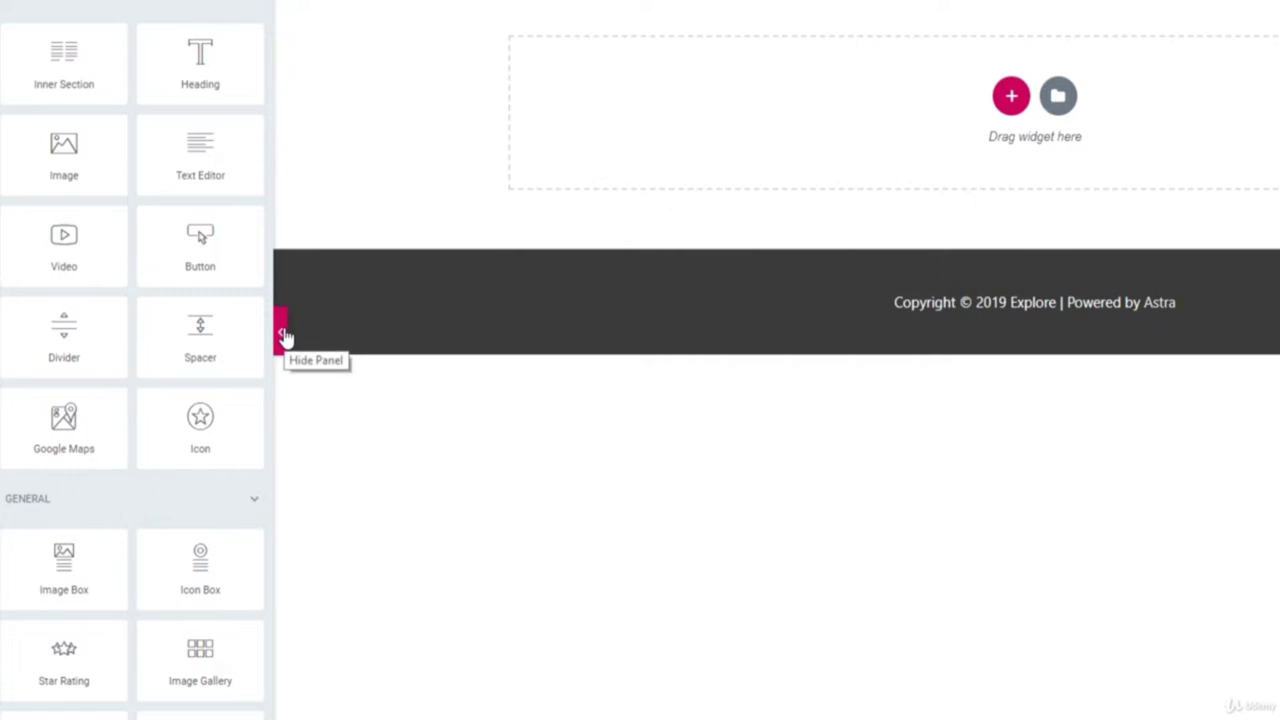
Step: Hide the editor's widget panel to see the page full width, restore it, and publish the Home page
click(284, 336)
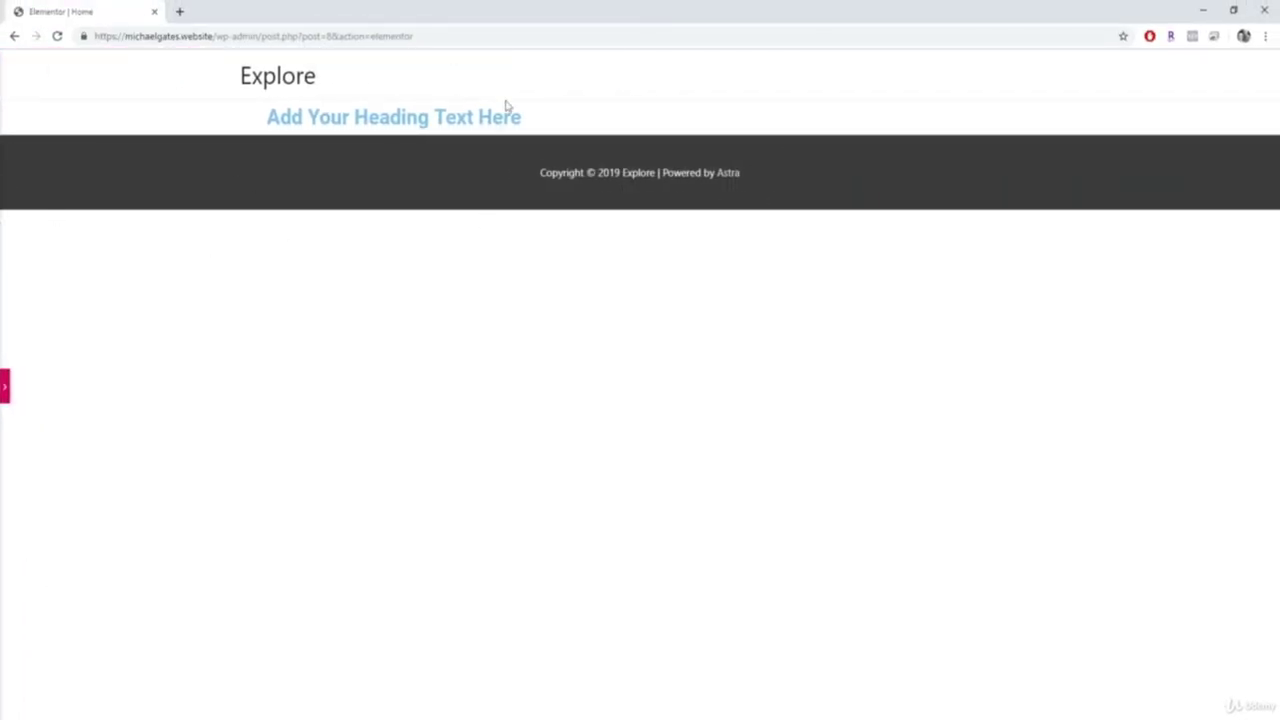
click(5, 386)
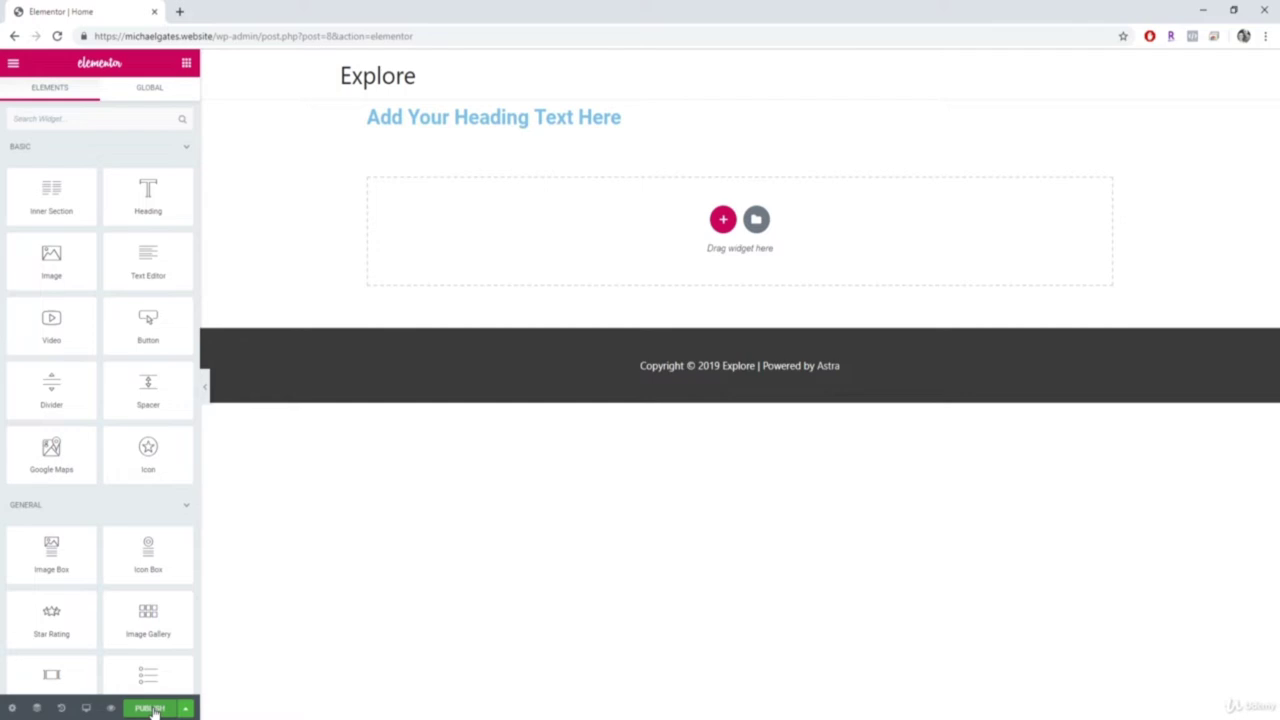
click(150, 708)
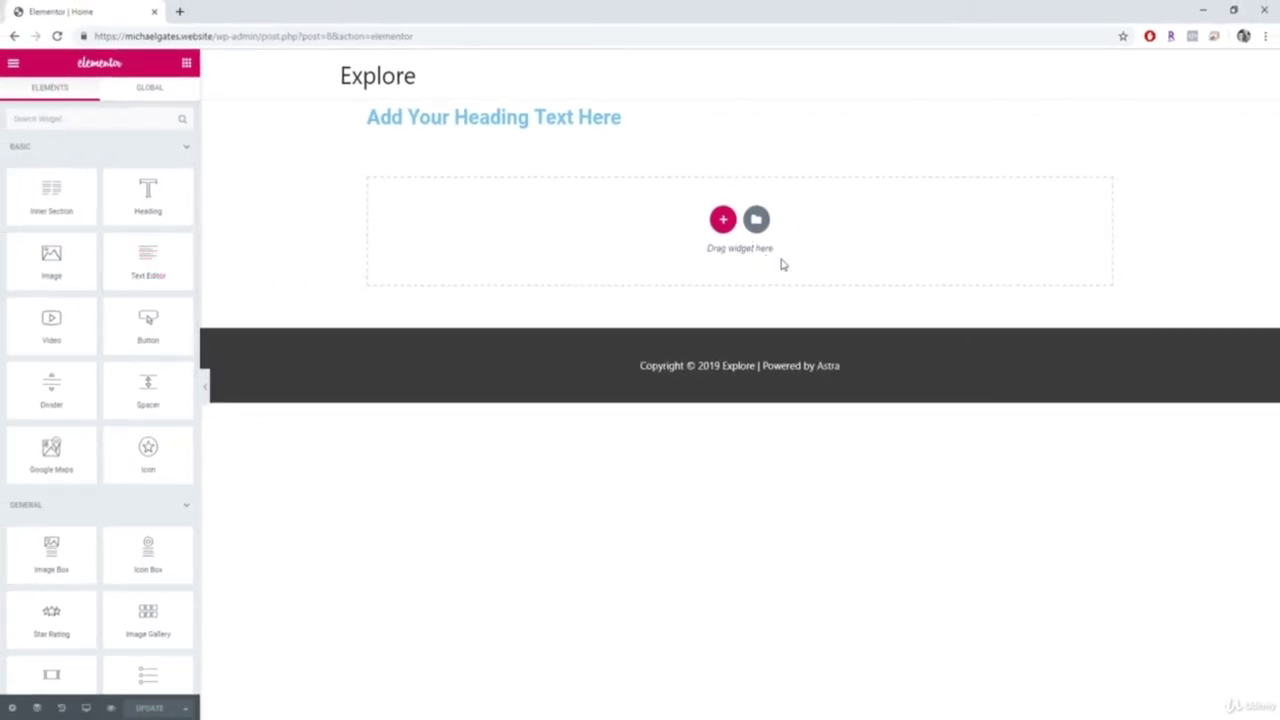
Step: Add a section with two equal columns below the heading, with an Image widget in the first column and a Text Editor widget in the second
click(723, 222)
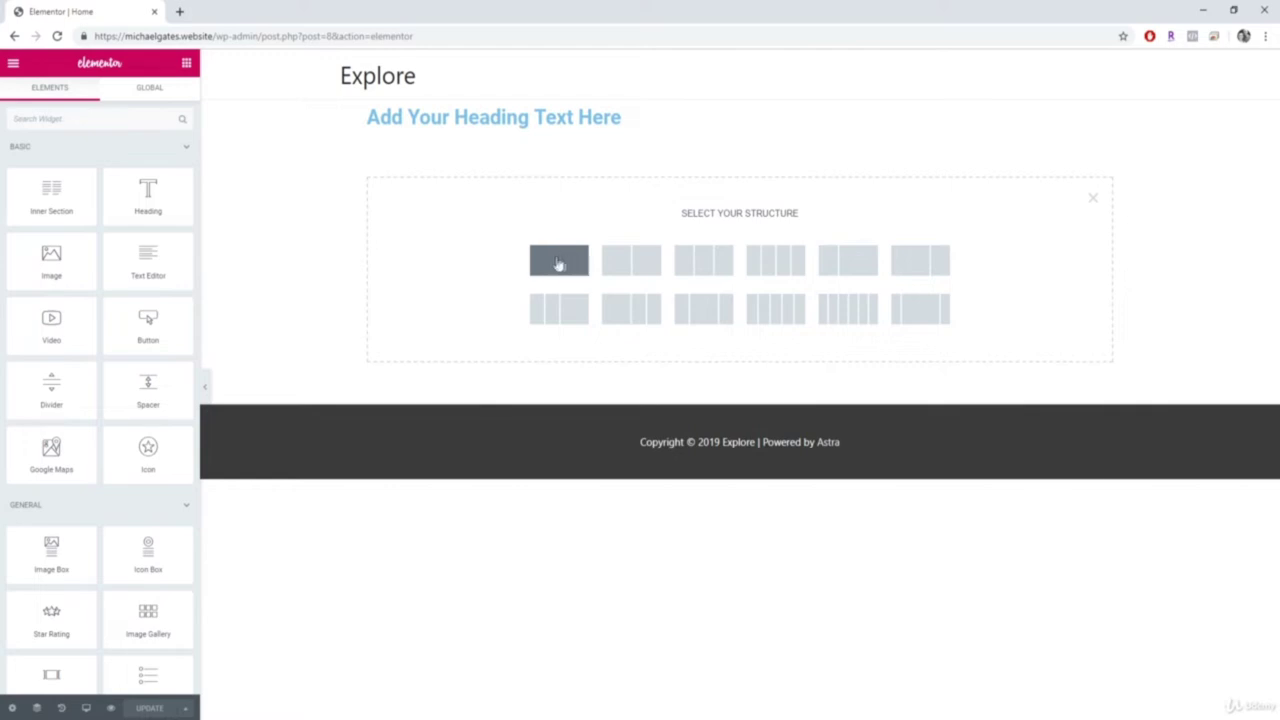
click(637, 268)
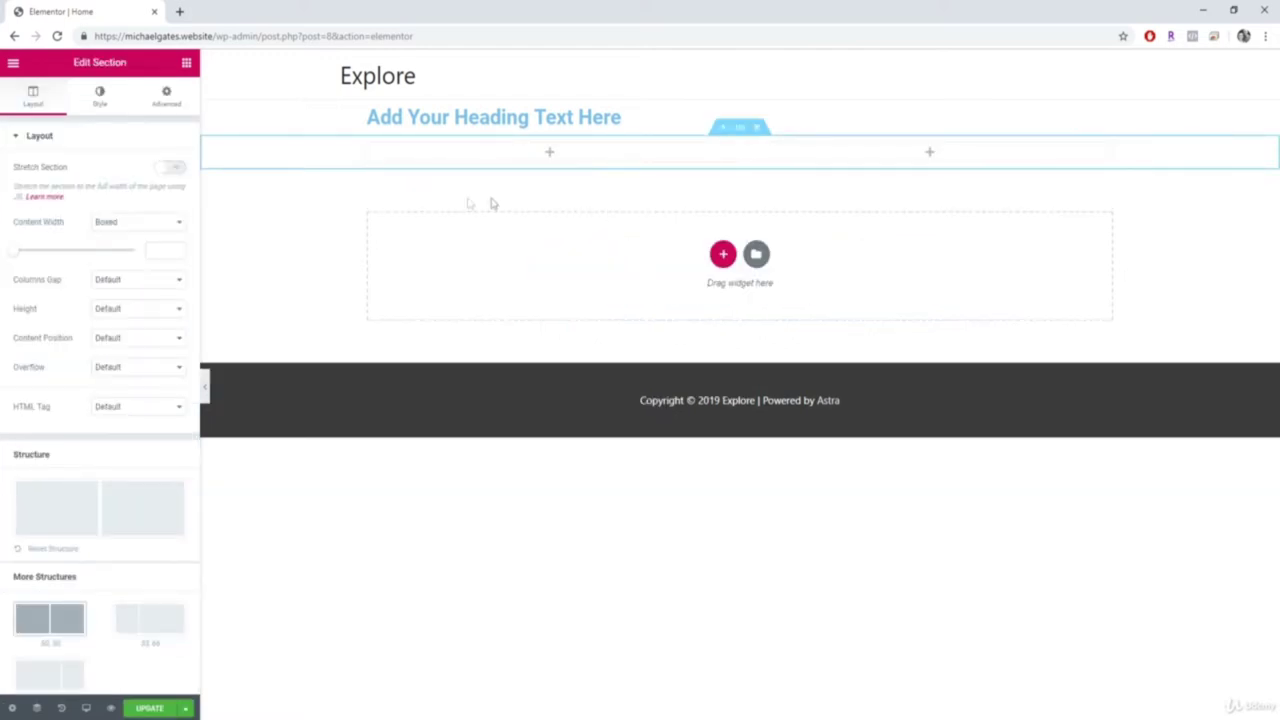
click(187, 64)
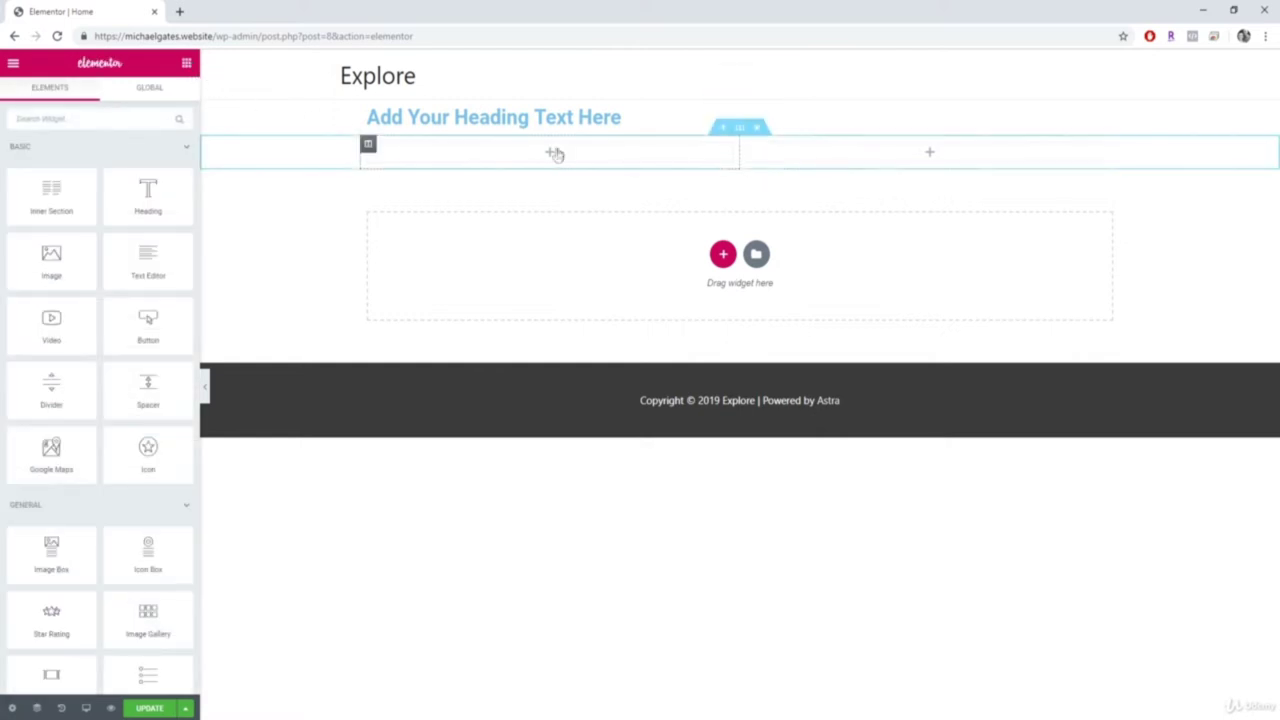
drag(51, 254, 560, 150)
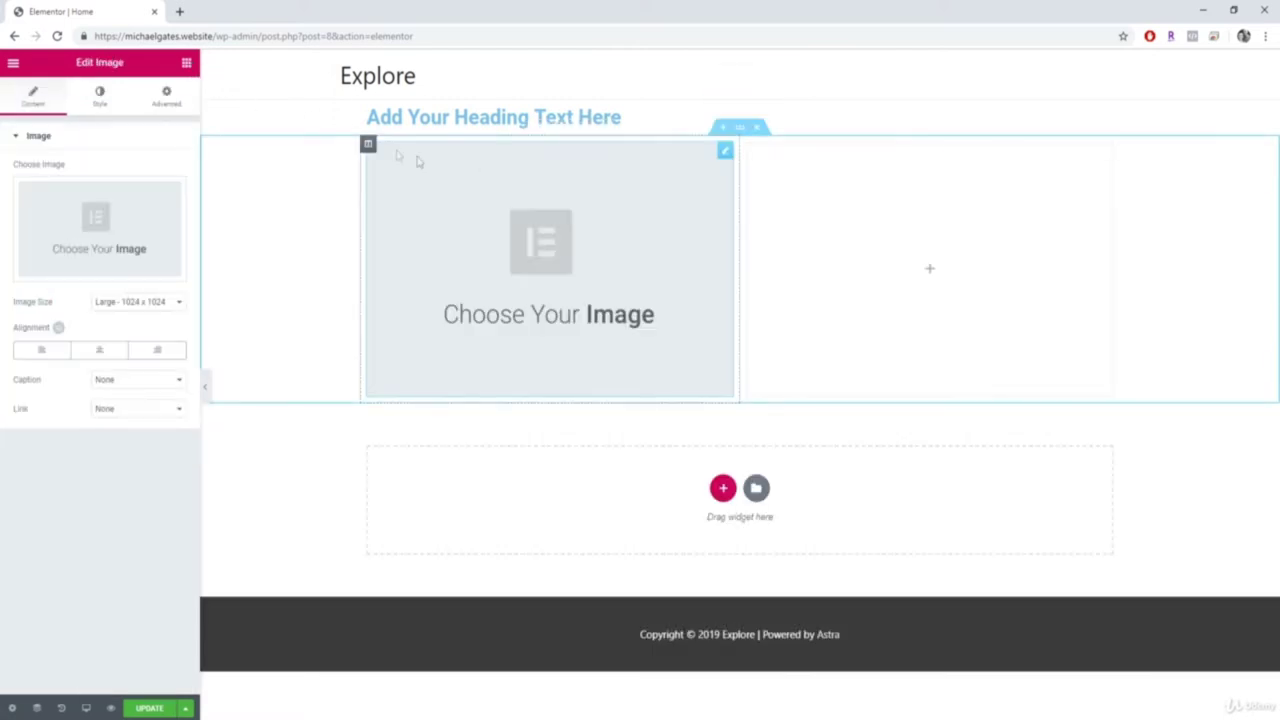
click(186, 63)
drag(148, 260, 867, 252)
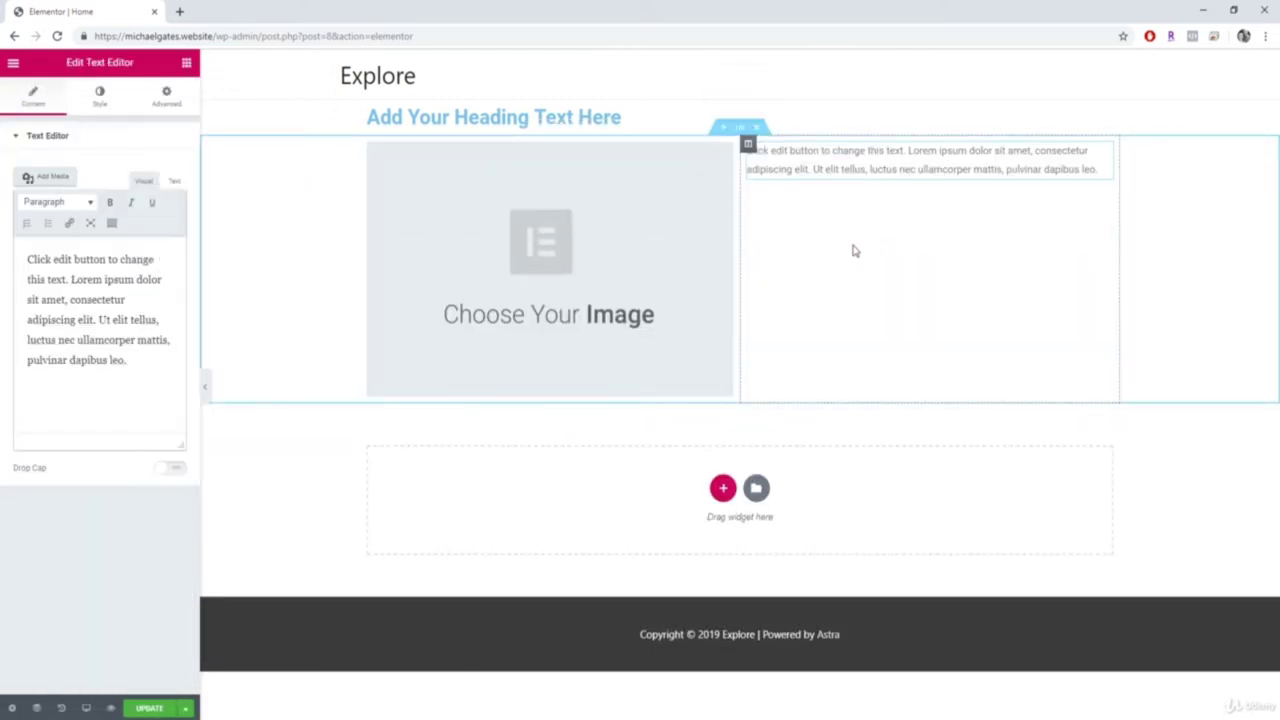
Step: Add a section with four equal columns below the image and text, and place an Image widget in each column
click(722, 488)
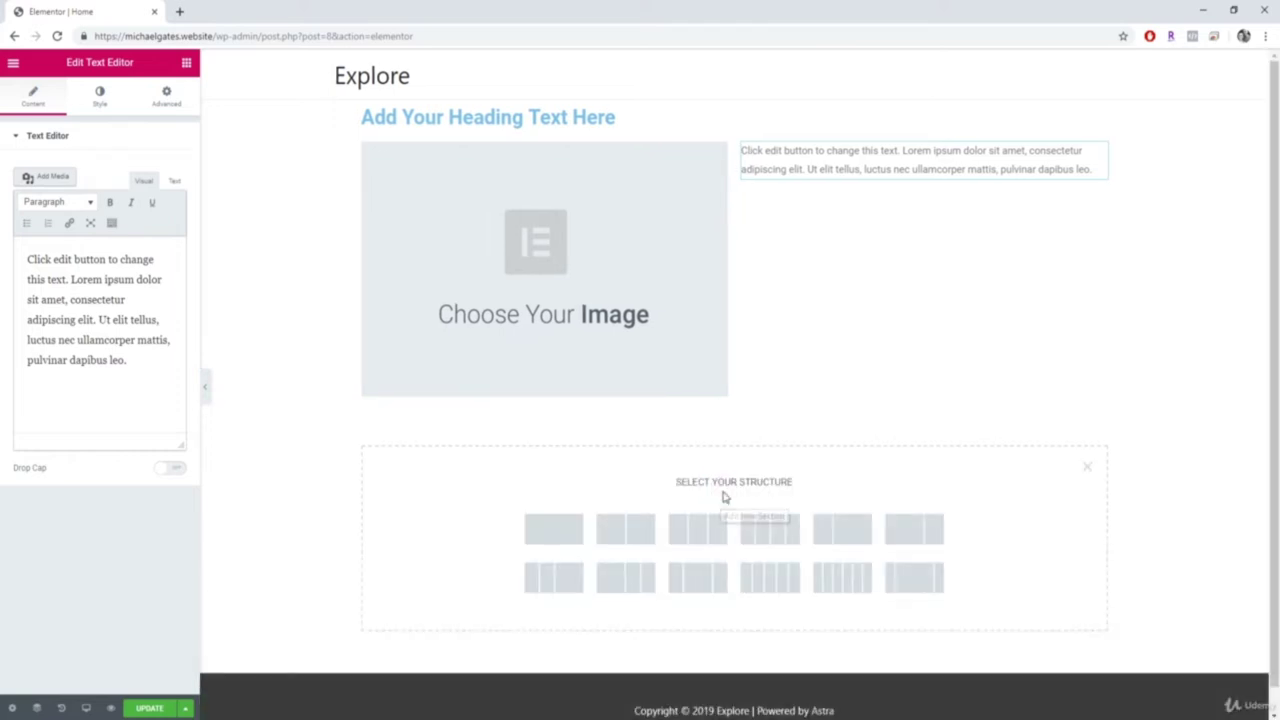
scroll(736, 497, down, 1)
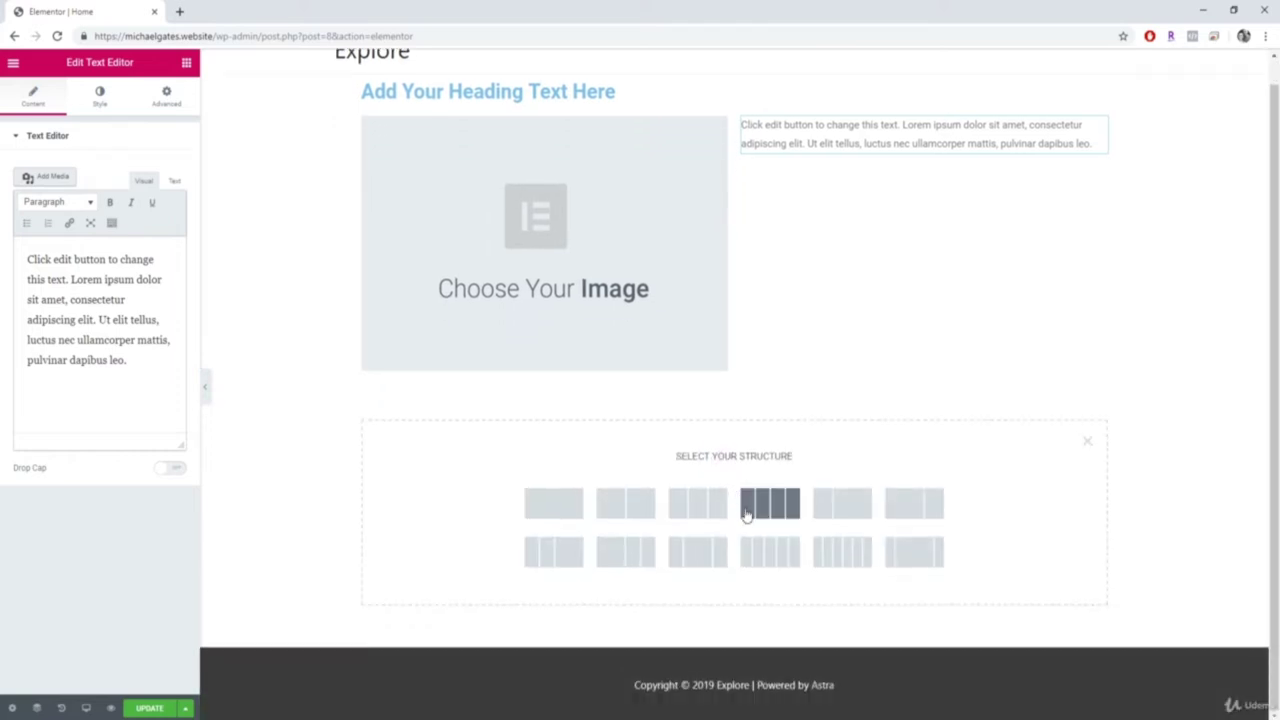
click(760, 505)
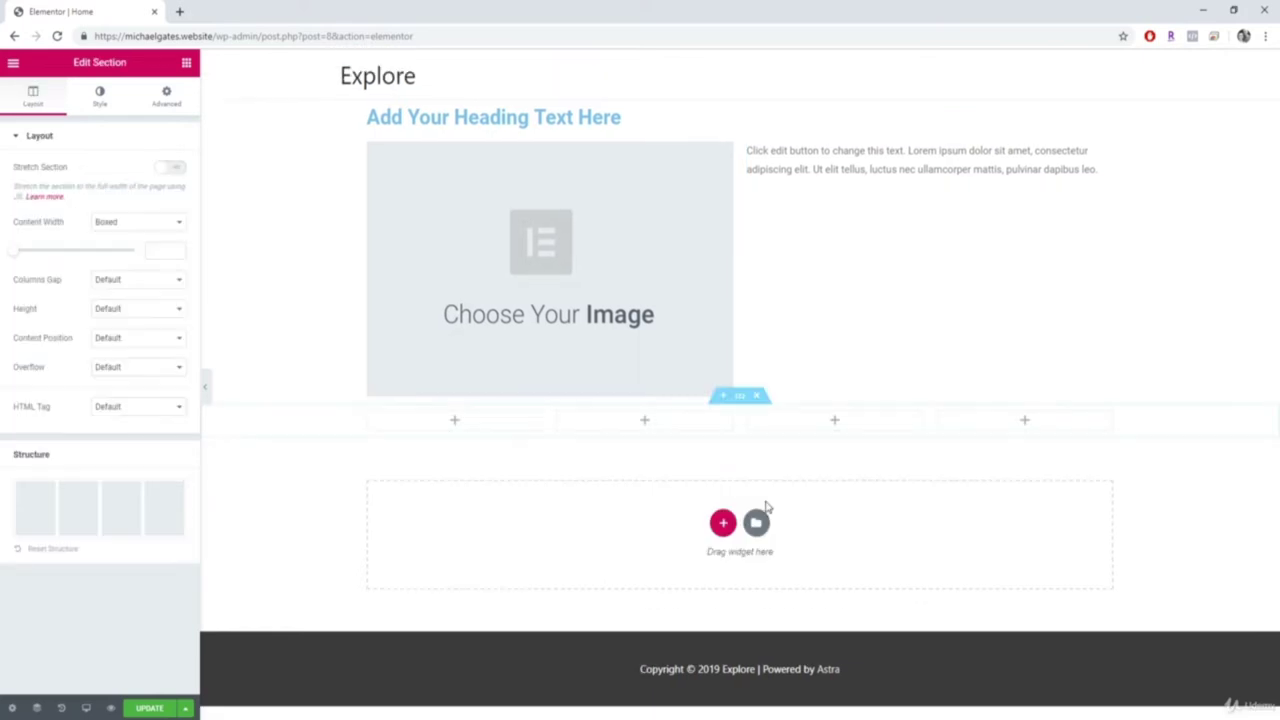
click(186, 63)
drag(75, 240, 455, 430)
click(186, 63)
drag(51, 260, 1019, 470)
click(186, 63)
click(186, 63)
Step: Add a three-column section with a wide middle column below the four images, and place a center-aligned Heading widget in the middle column
scroll(900, 440, down, 2)
click(717, 462)
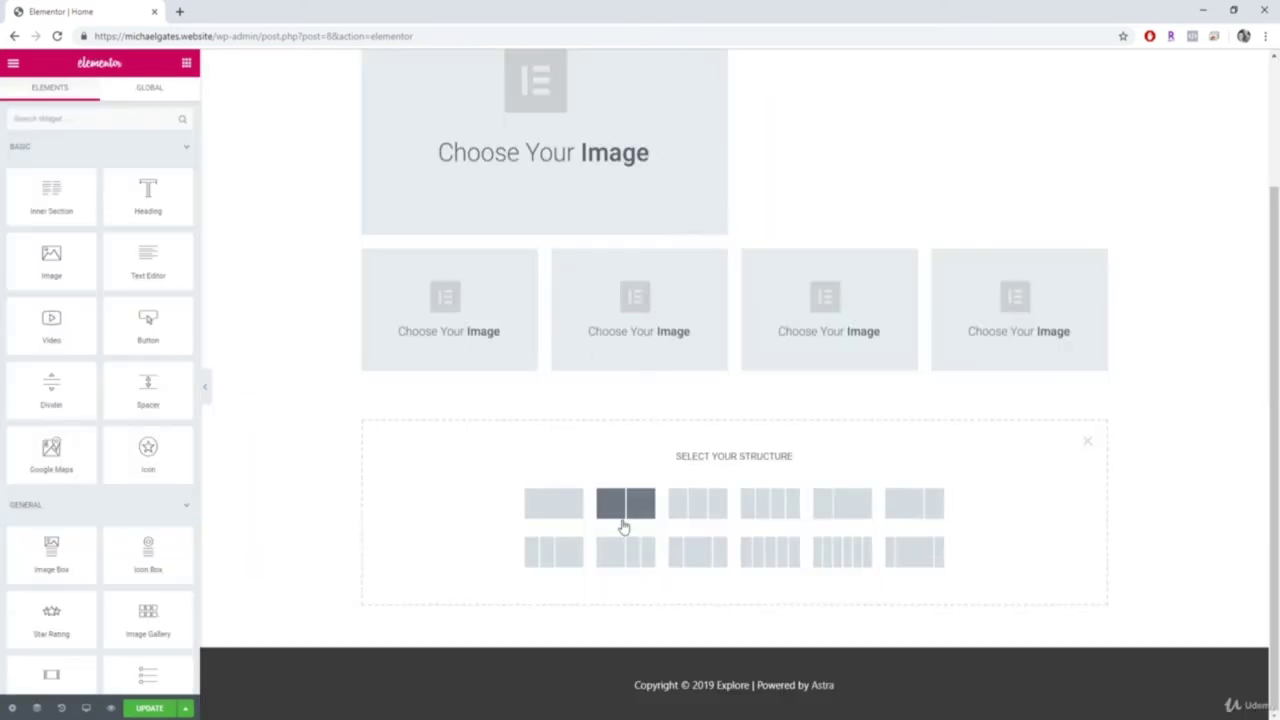
click(921, 558)
click(186, 63)
drag(148, 195, 710, 445)
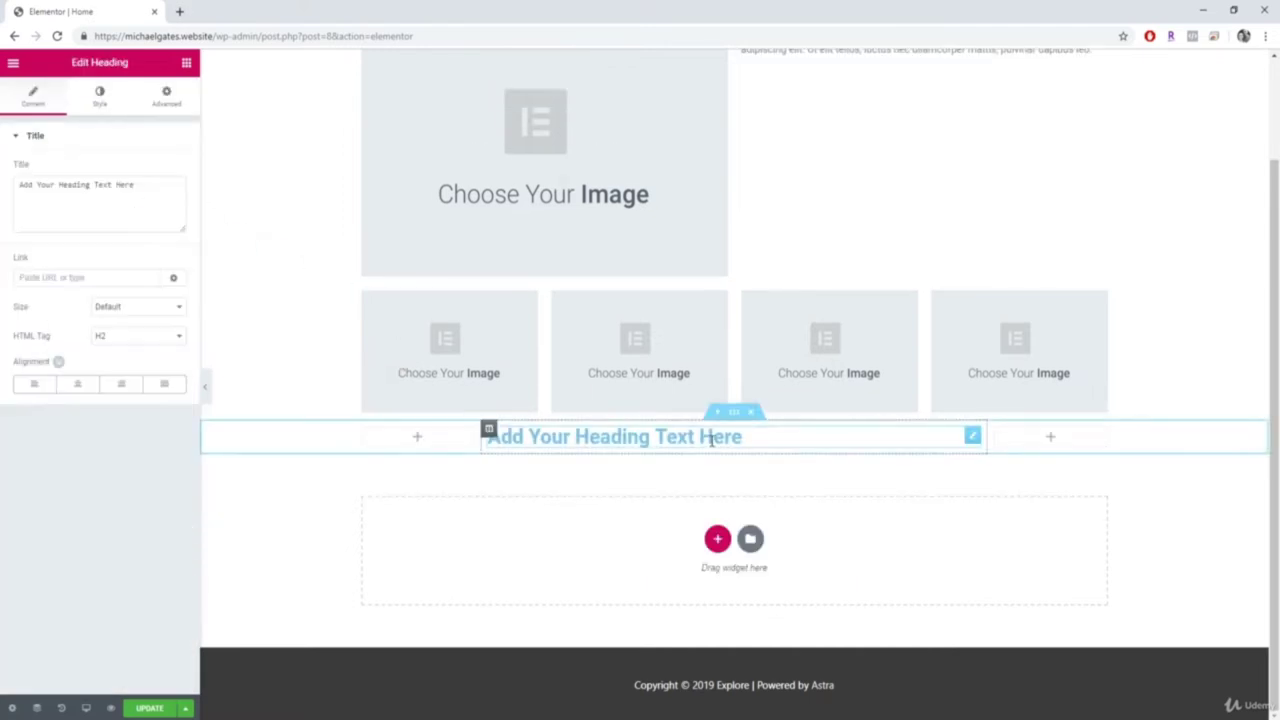
click(79, 388)
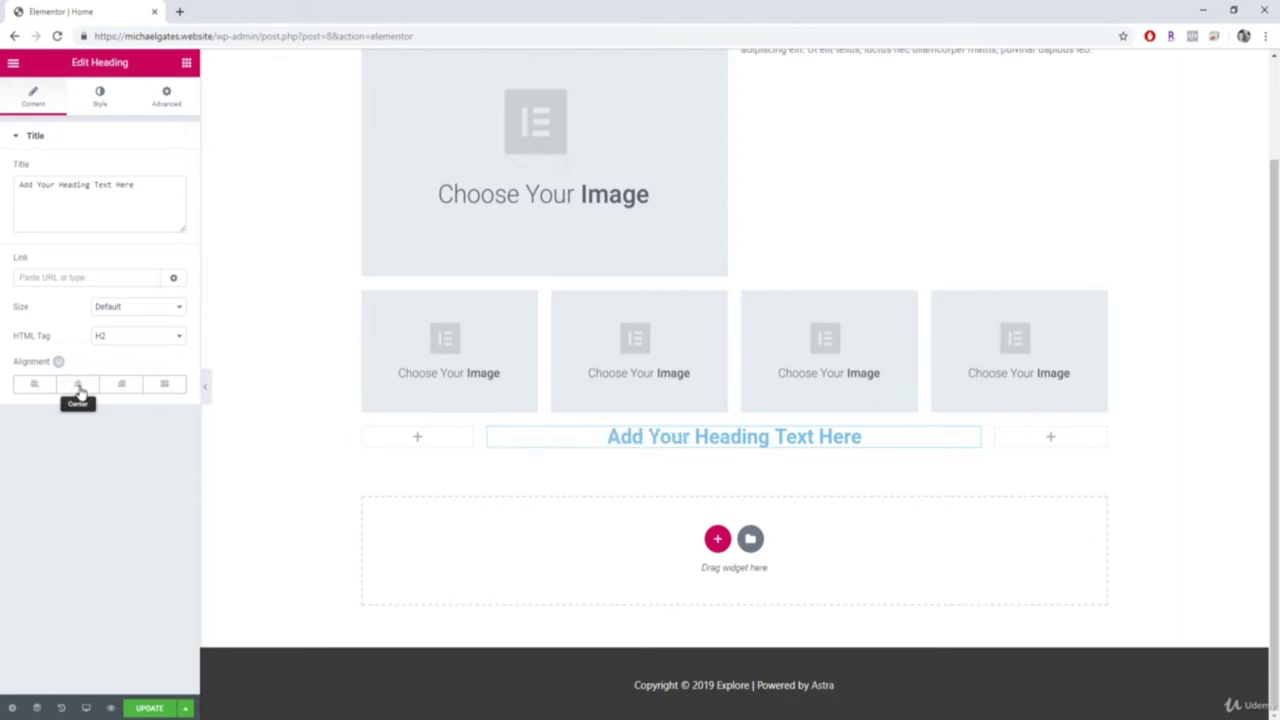
Step: Add an Icon widget below the middle column's heading and a center-aligned Button widget beneath the icon
click(186, 63)
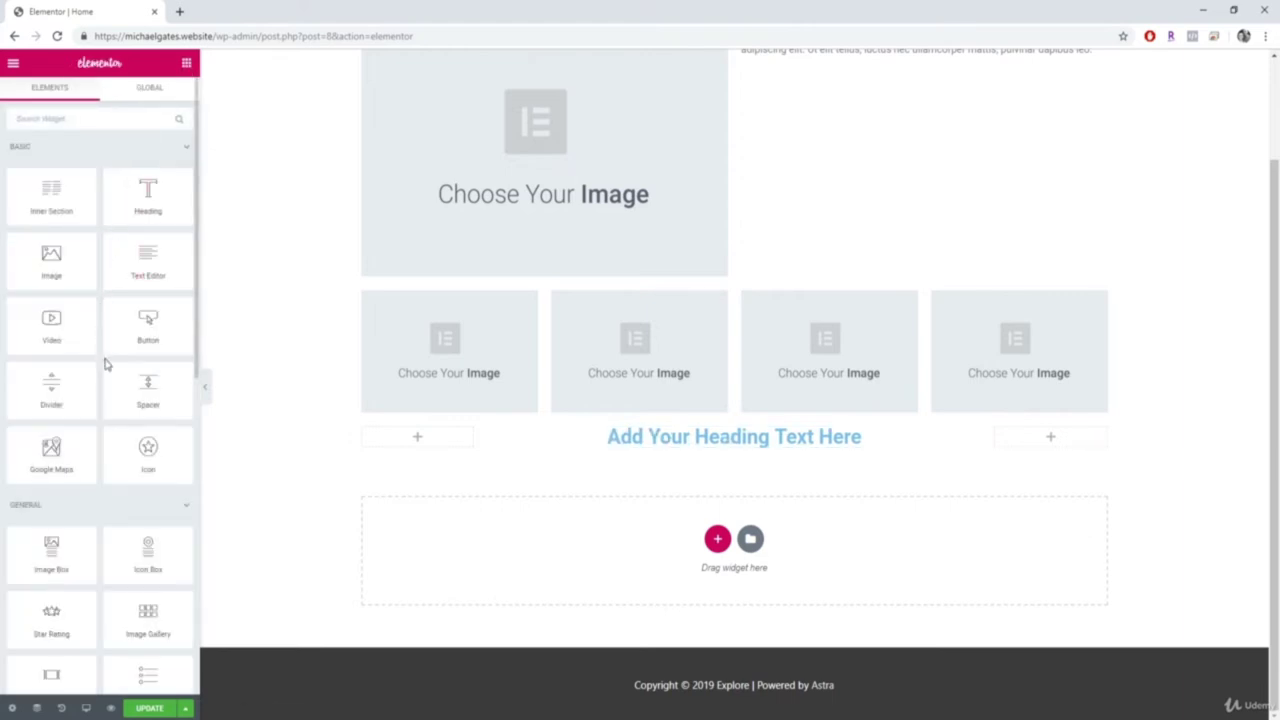
drag(148, 452, 733, 455)
click(186, 65)
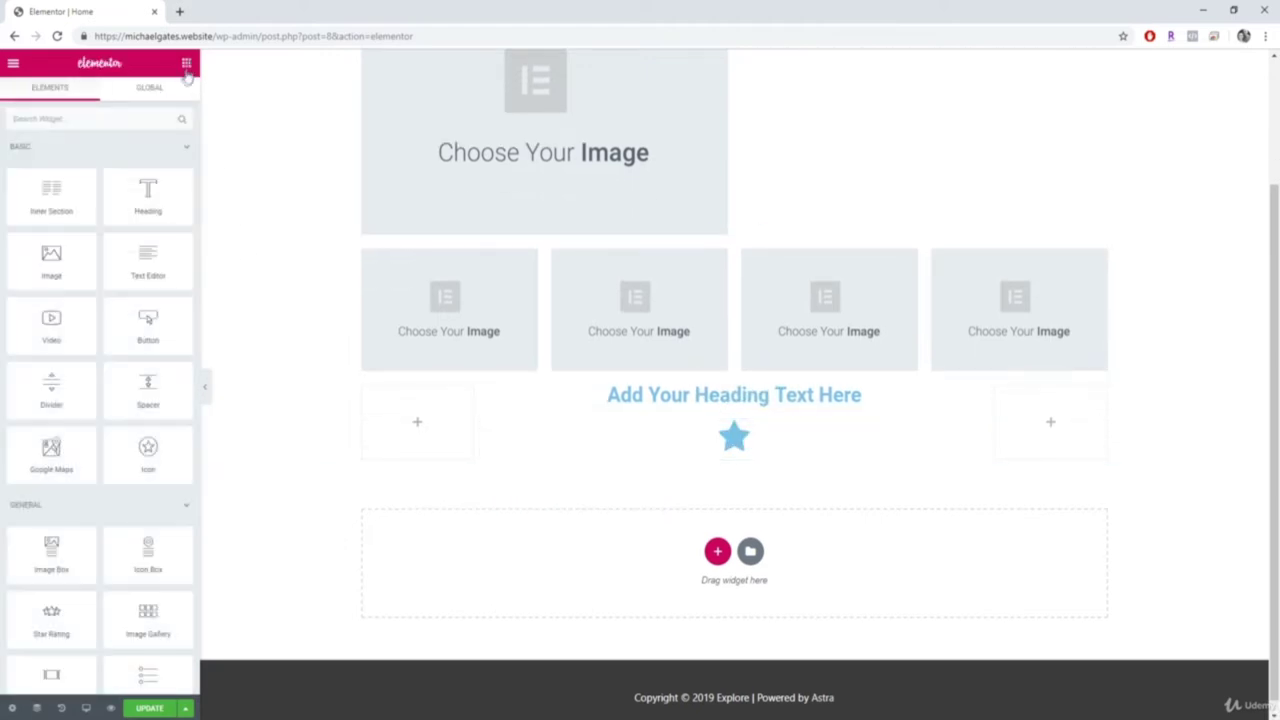
drag(122, 313, 748, 459)
click(79, 296)
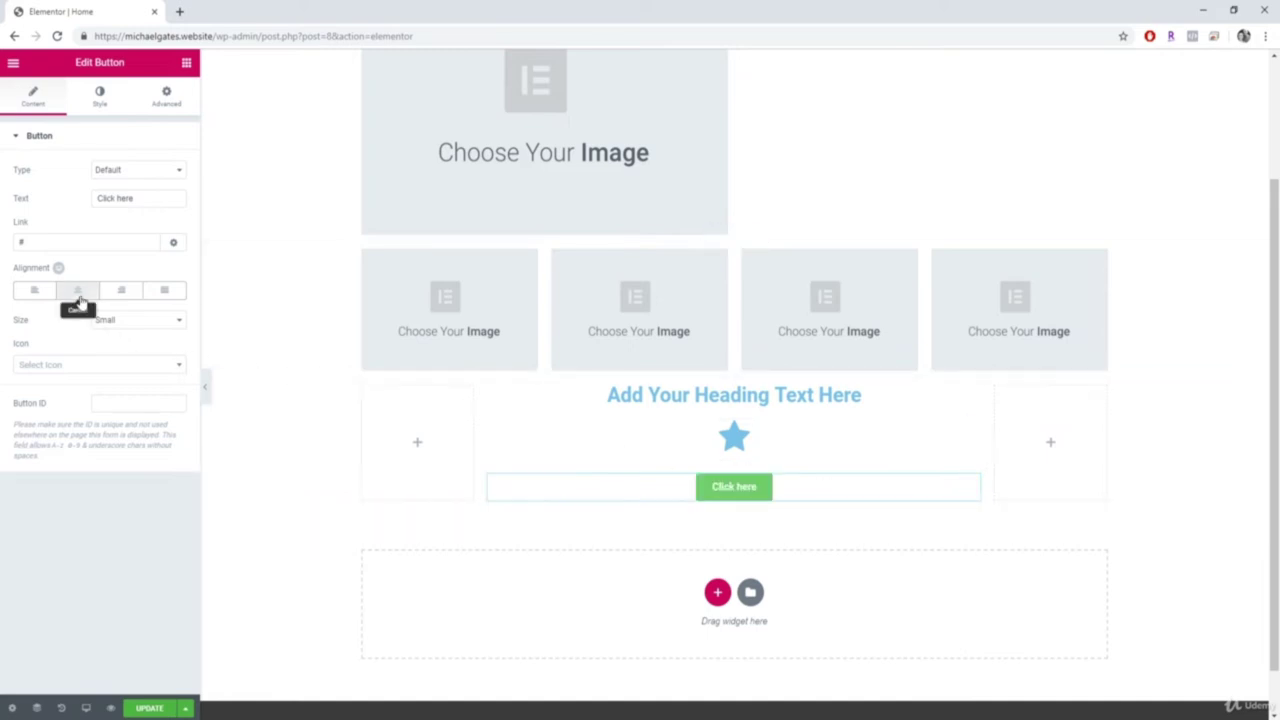
click(186, 63)
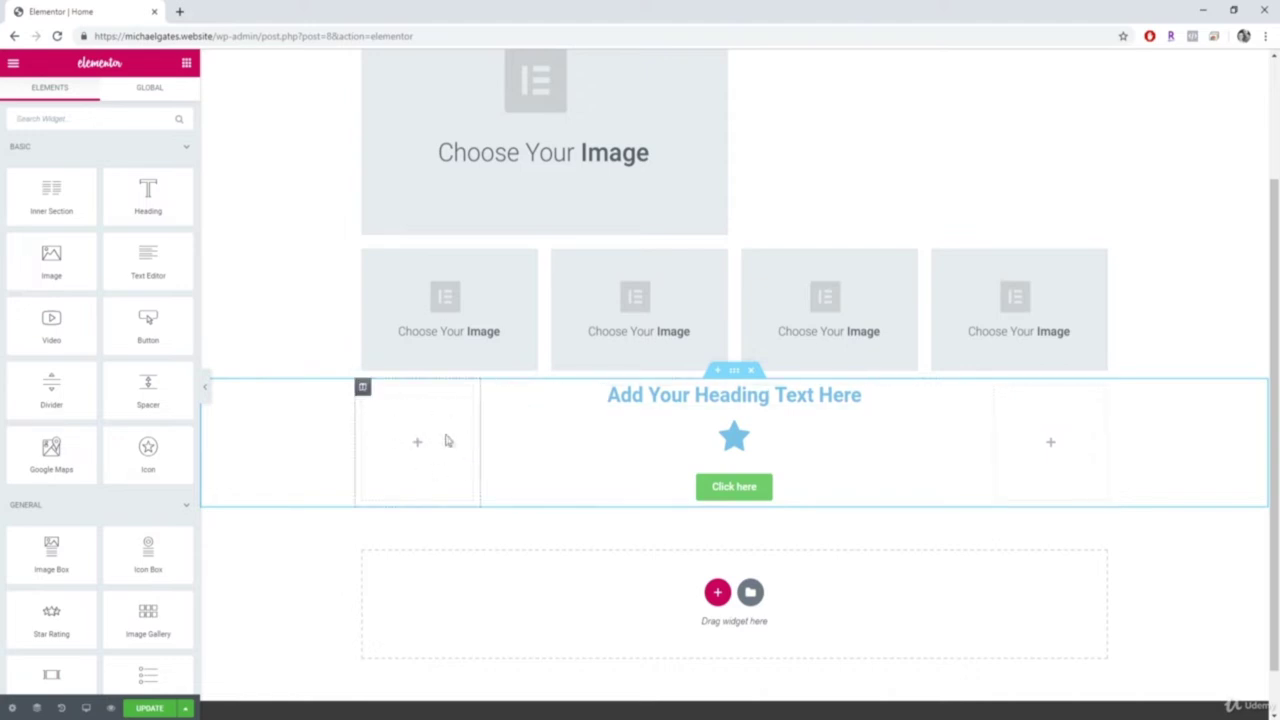
Step: Preview the finished multi-section layout in a separate browser tab and close the preview
click(112, 708)
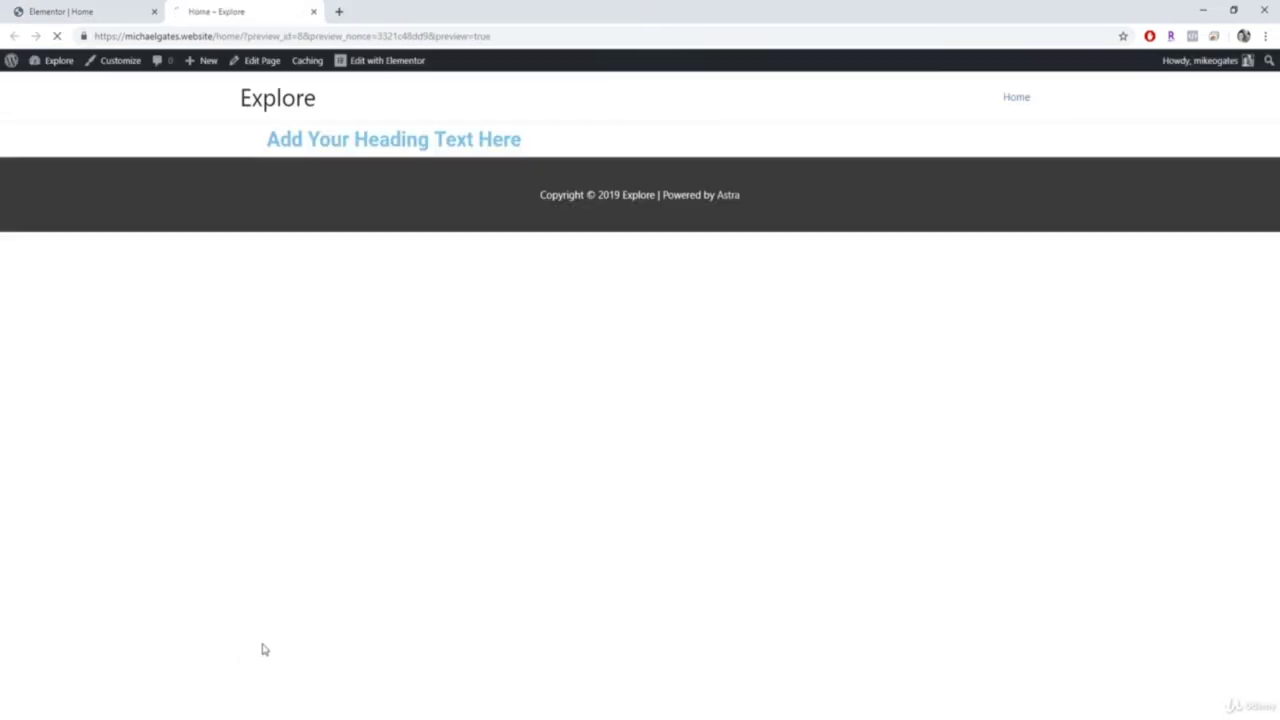
scroll(503, 329, down, 1)
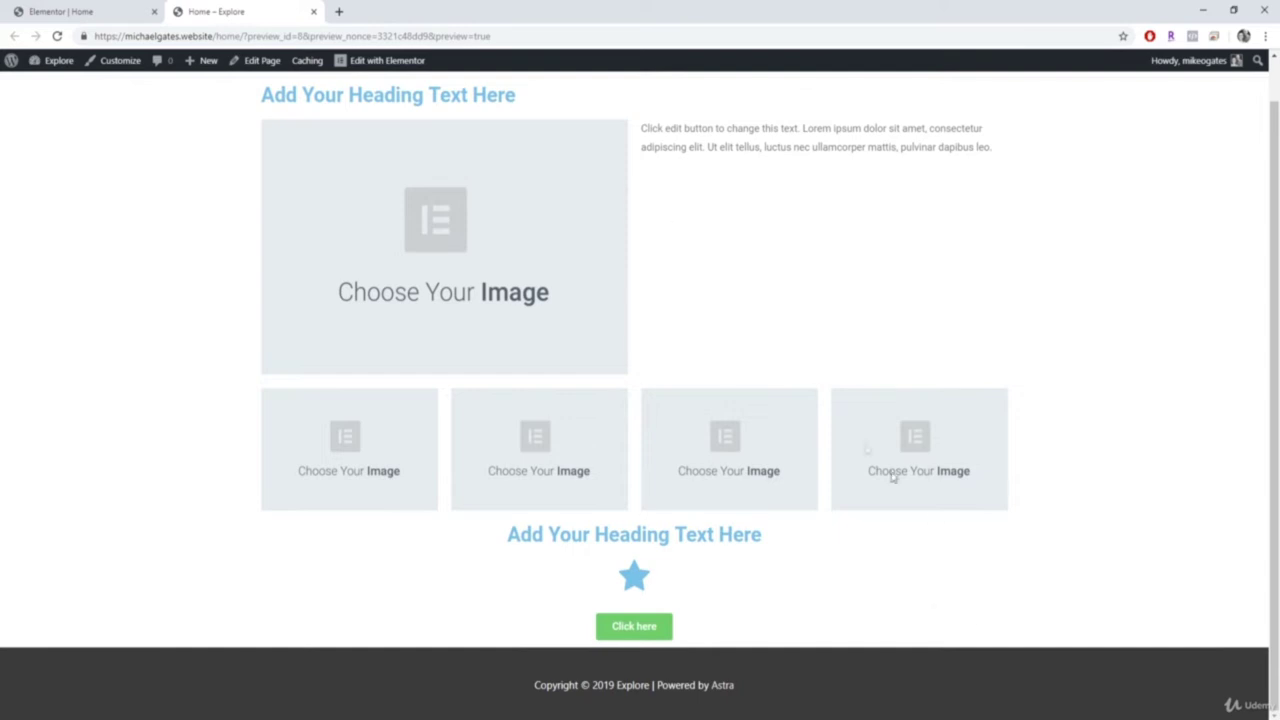
click(314, 12)
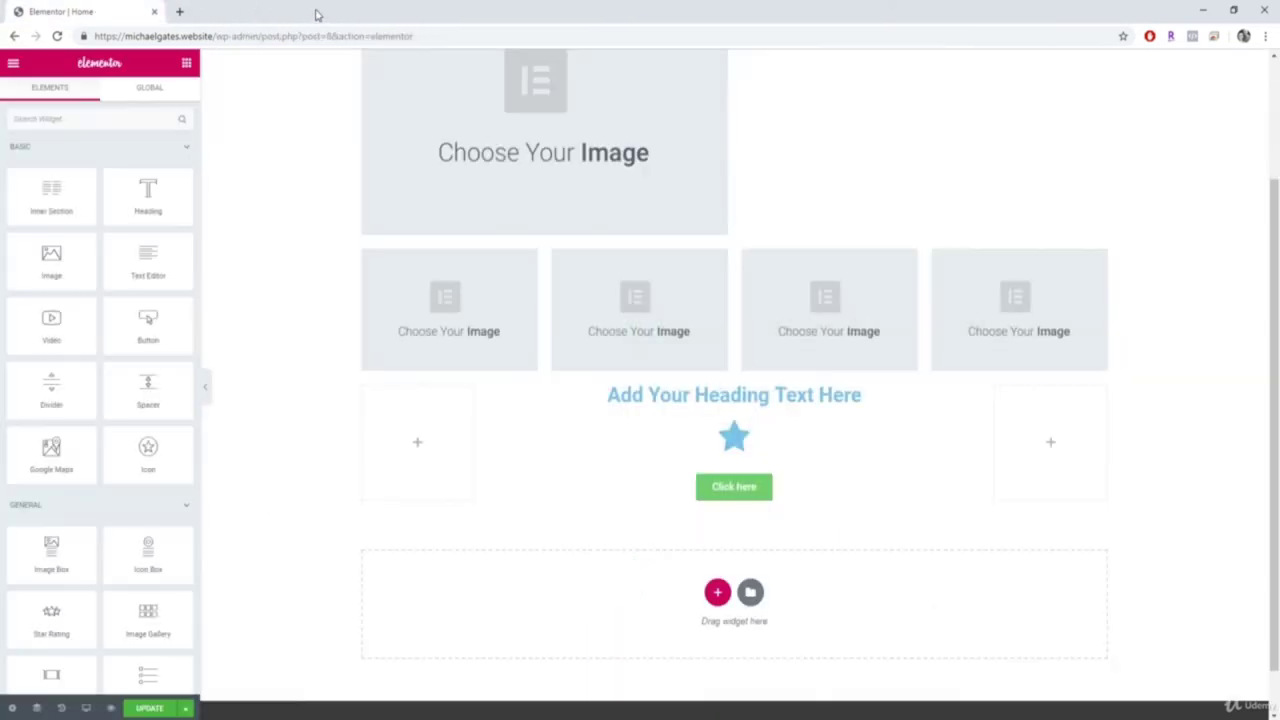
Step: Delete all four sections from the Home page, starting with the top heading section
scroll(751, 94, up, 2)
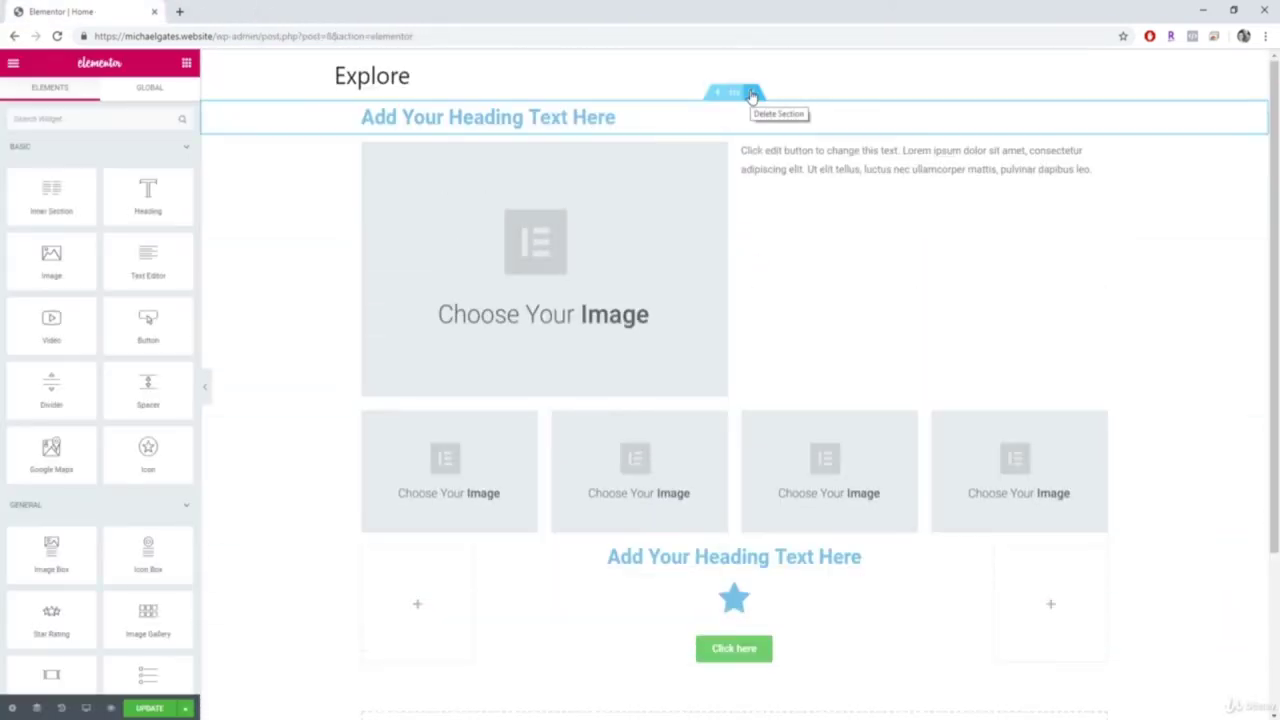
click(751, 94)
click(753, 95)
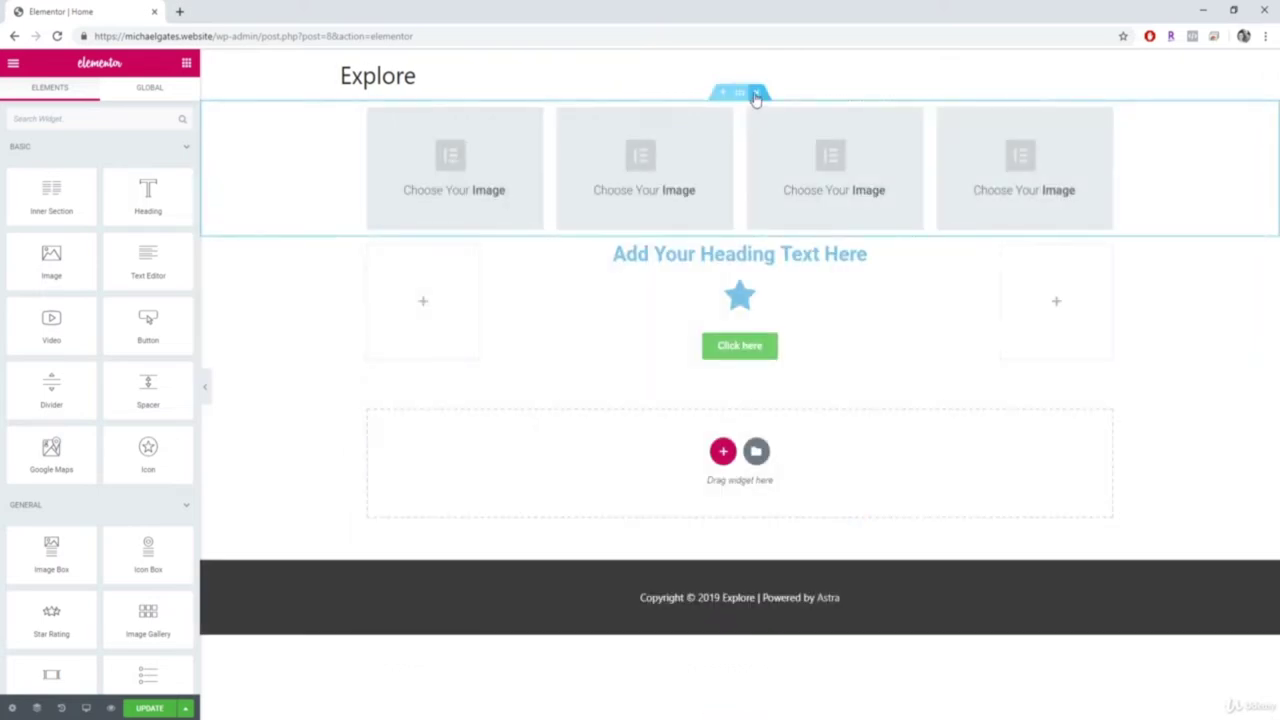
click(755, 95)
click(757, 97)
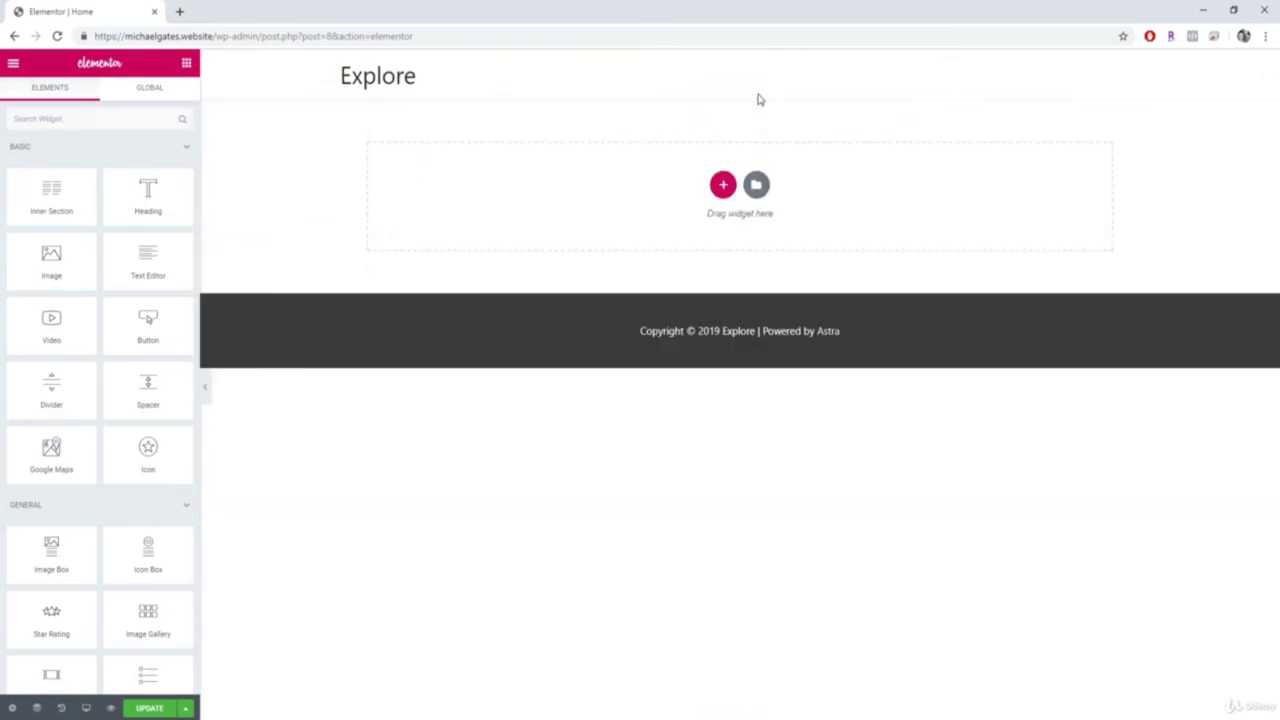
Step: Open the template library, browse its Blocks and their categories, and filter the blocks by the Testimonials category
click(758, 190)
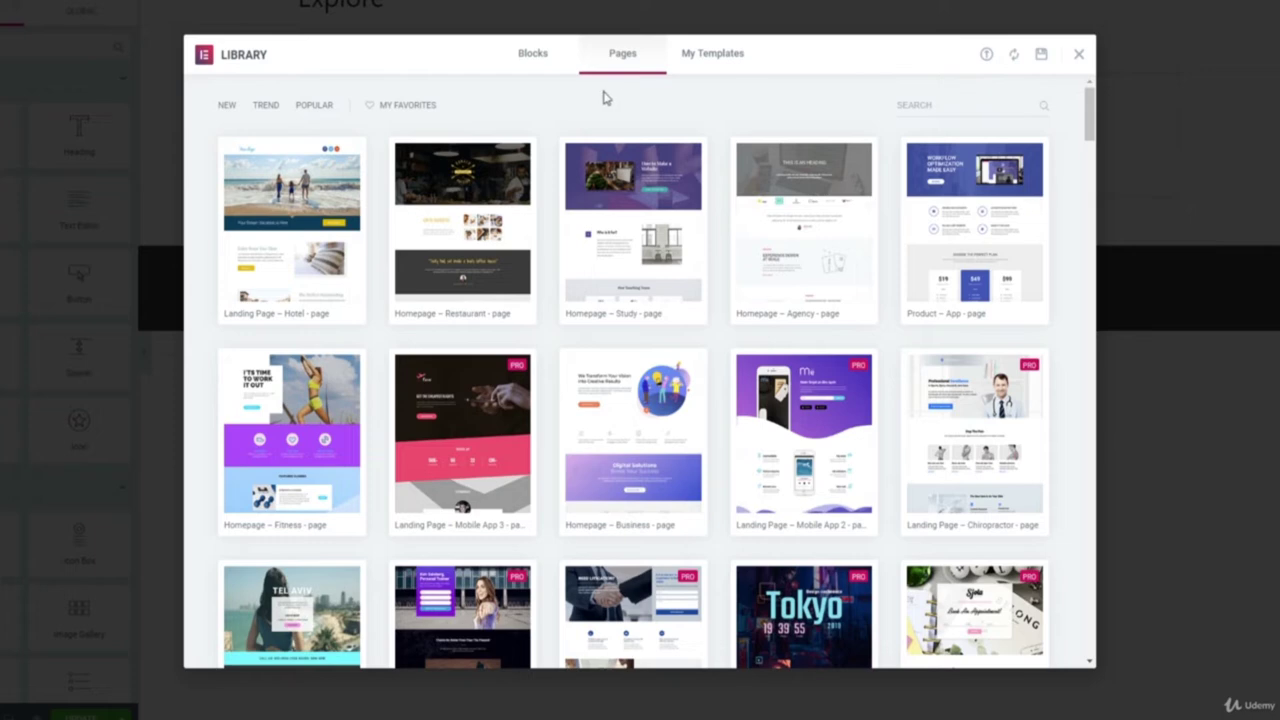
click(553, 60)
mouse_move(980, 197)
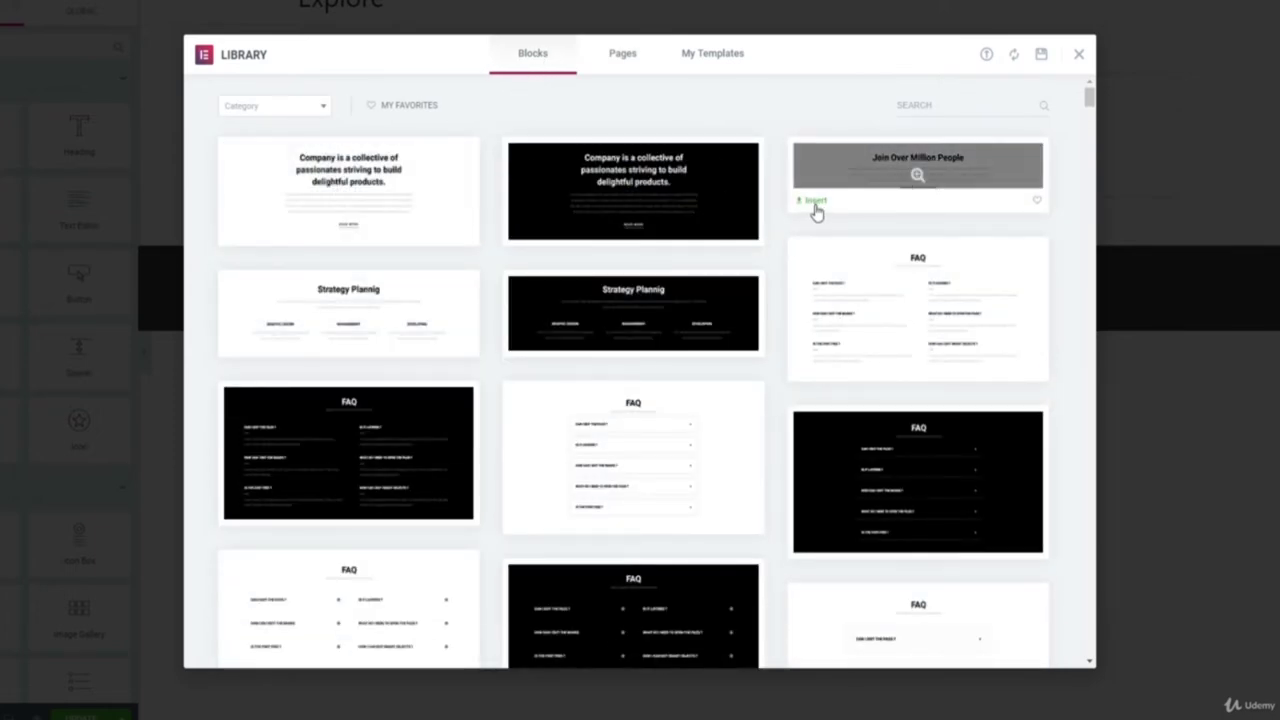
mouse_move(645, 215)
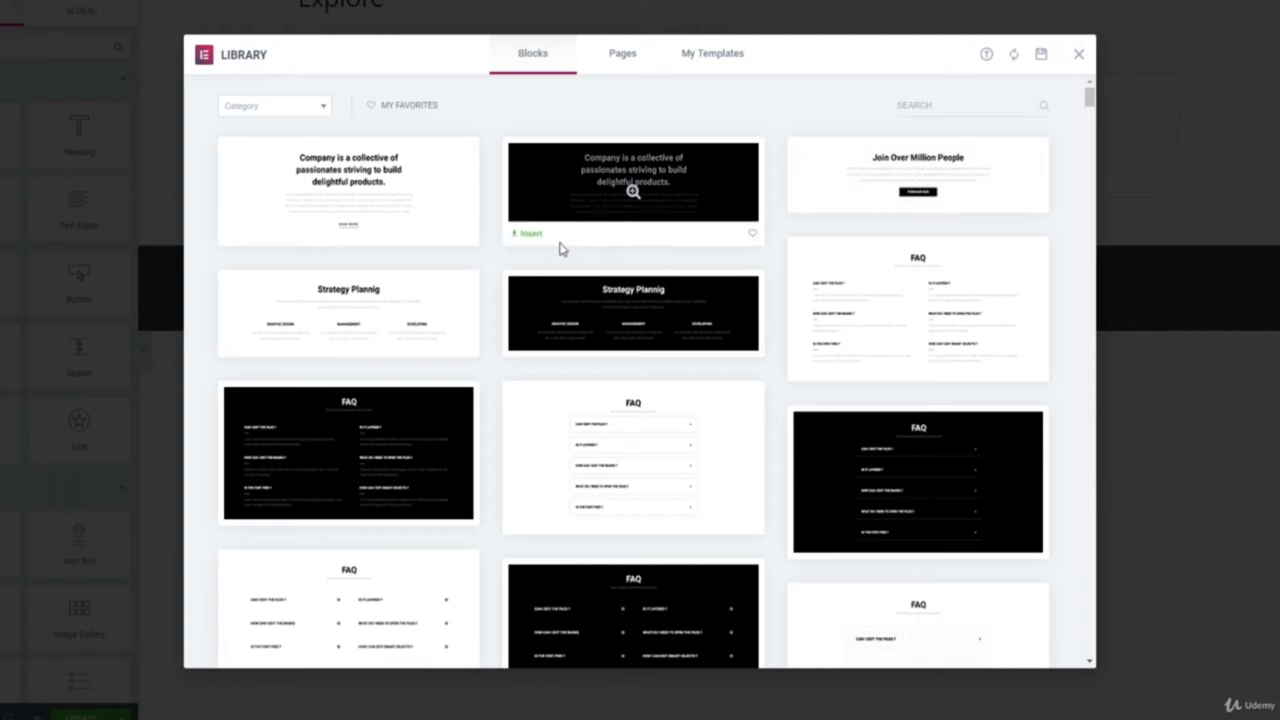
click(322, 106)
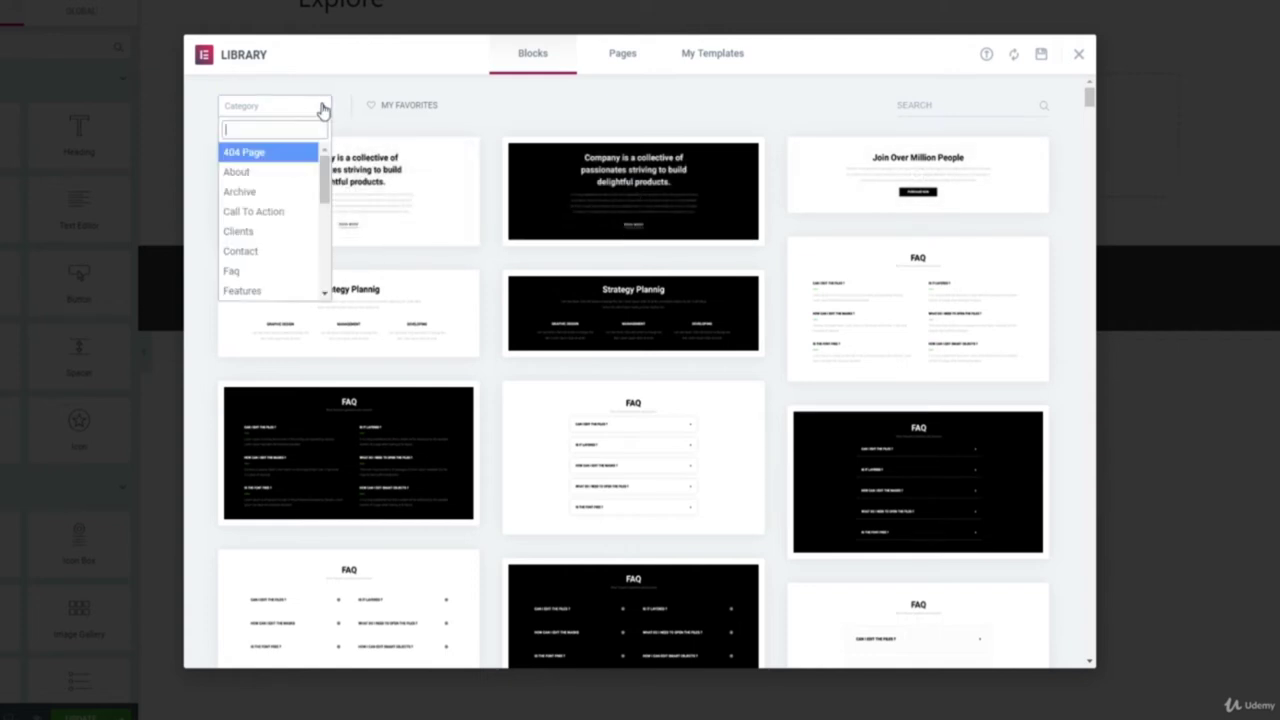
scroll(274, 240, down, 2)
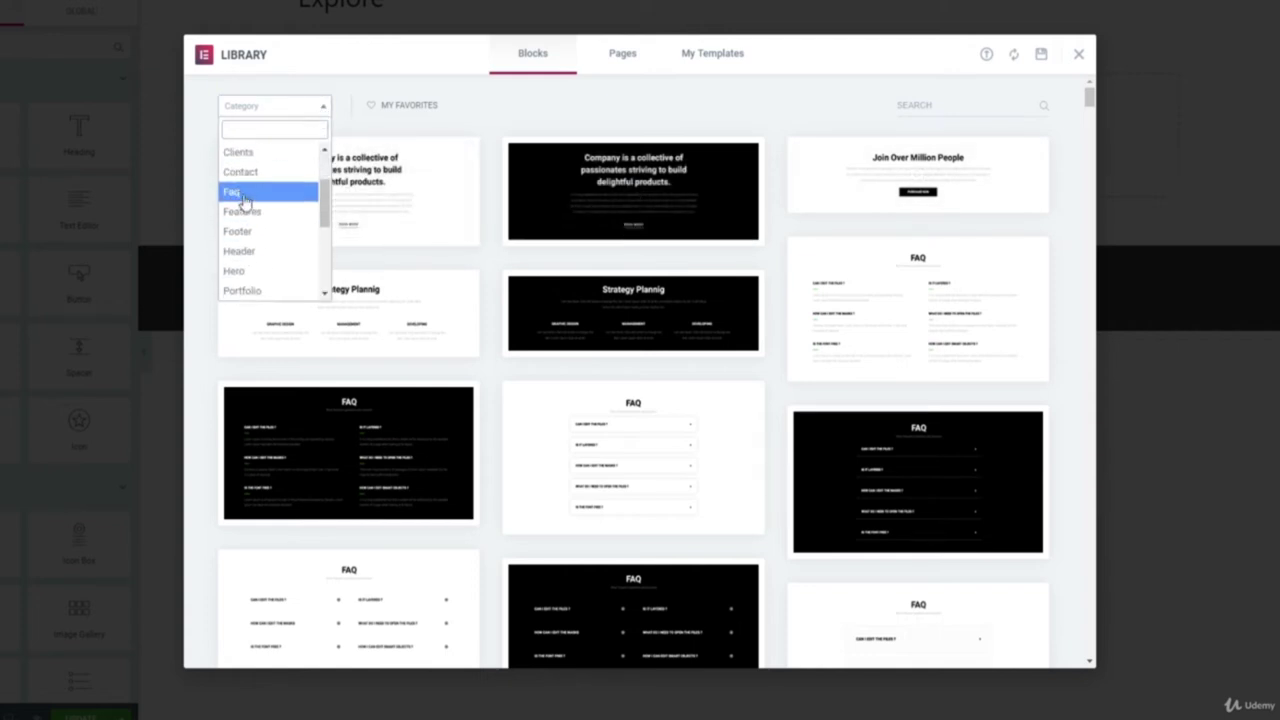
scroll(250, 196, down, 2)
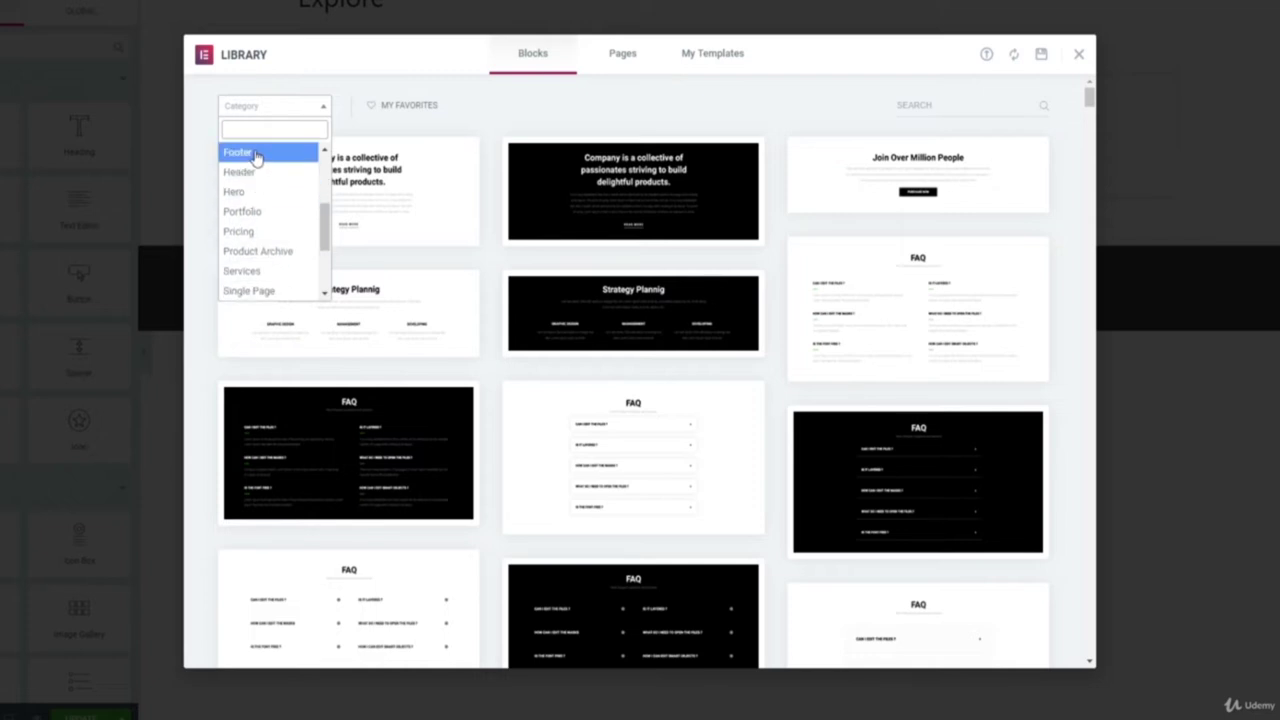
scroll(254, 220, down, 2)
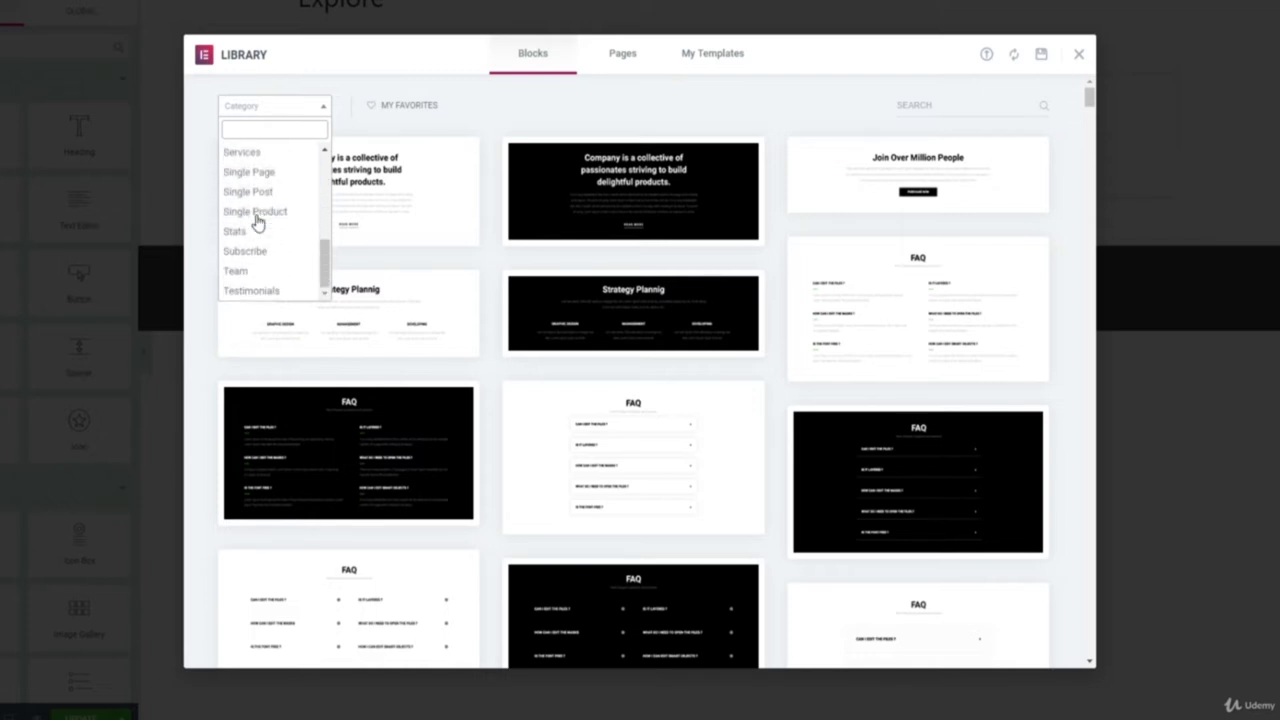
click(253, 292)
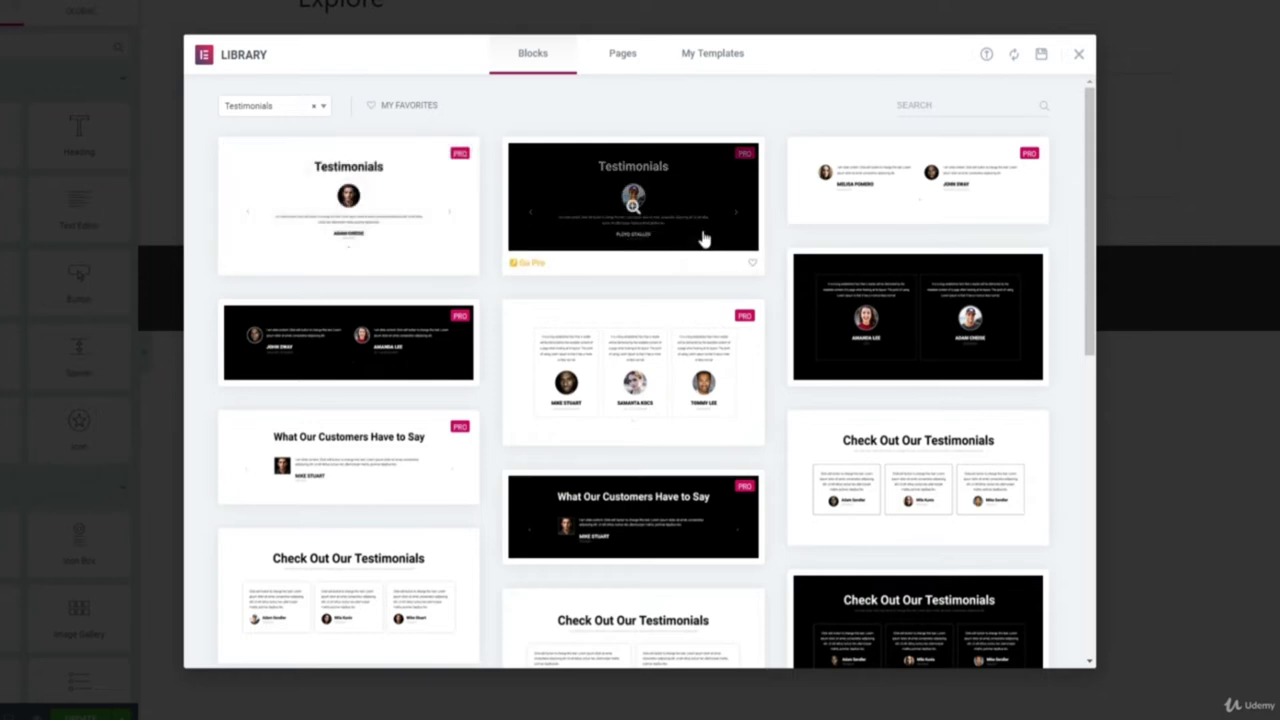
Step: Look through the Testimonials blocks in the template library, comparing the Pro blocks with those available for insertion
scroll(623, 250, down, 2)
scroll(623, 250, down, 3)
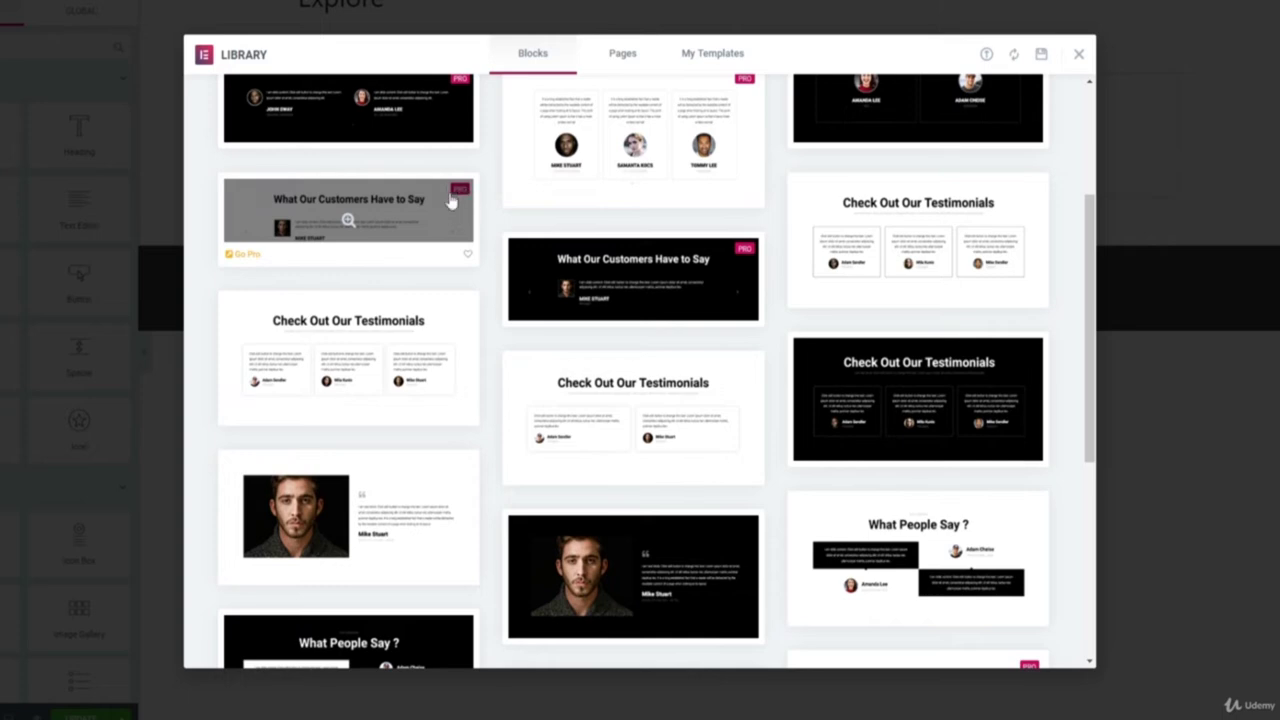
scroll(586, 249, down, 1)
scroll(649, 389, up, 5)
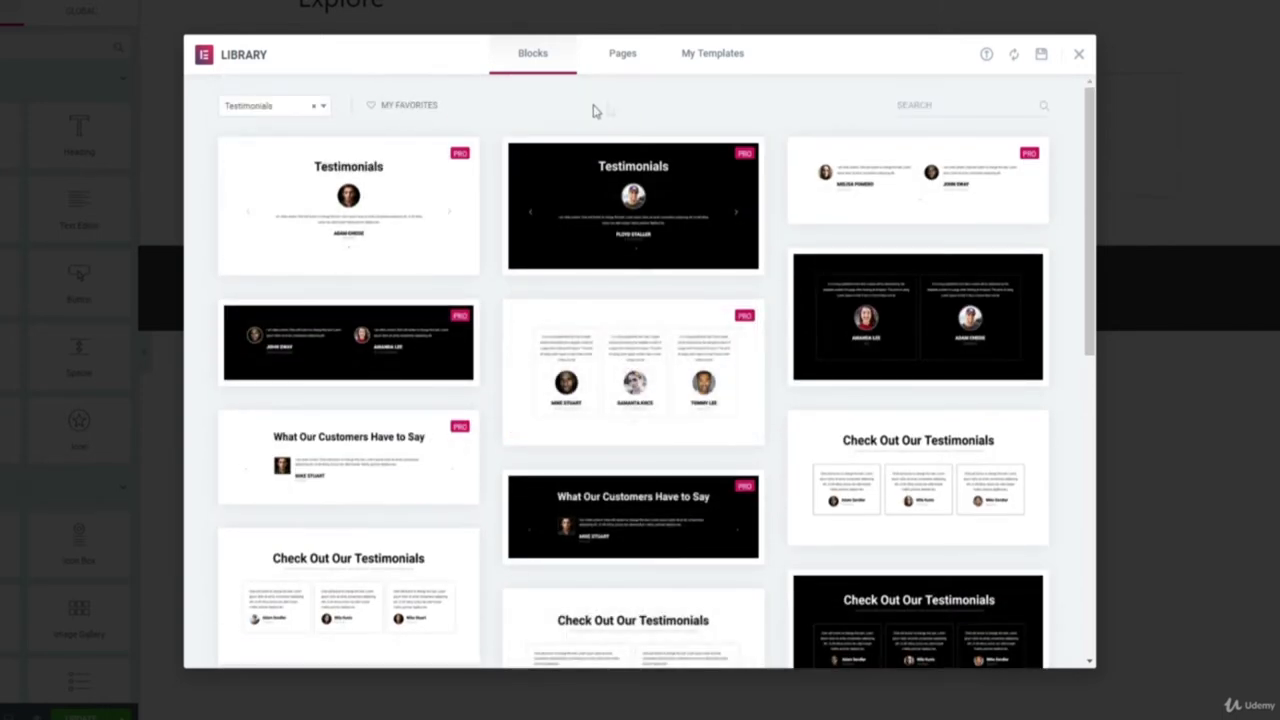
scroll(686, 345, down, 5)
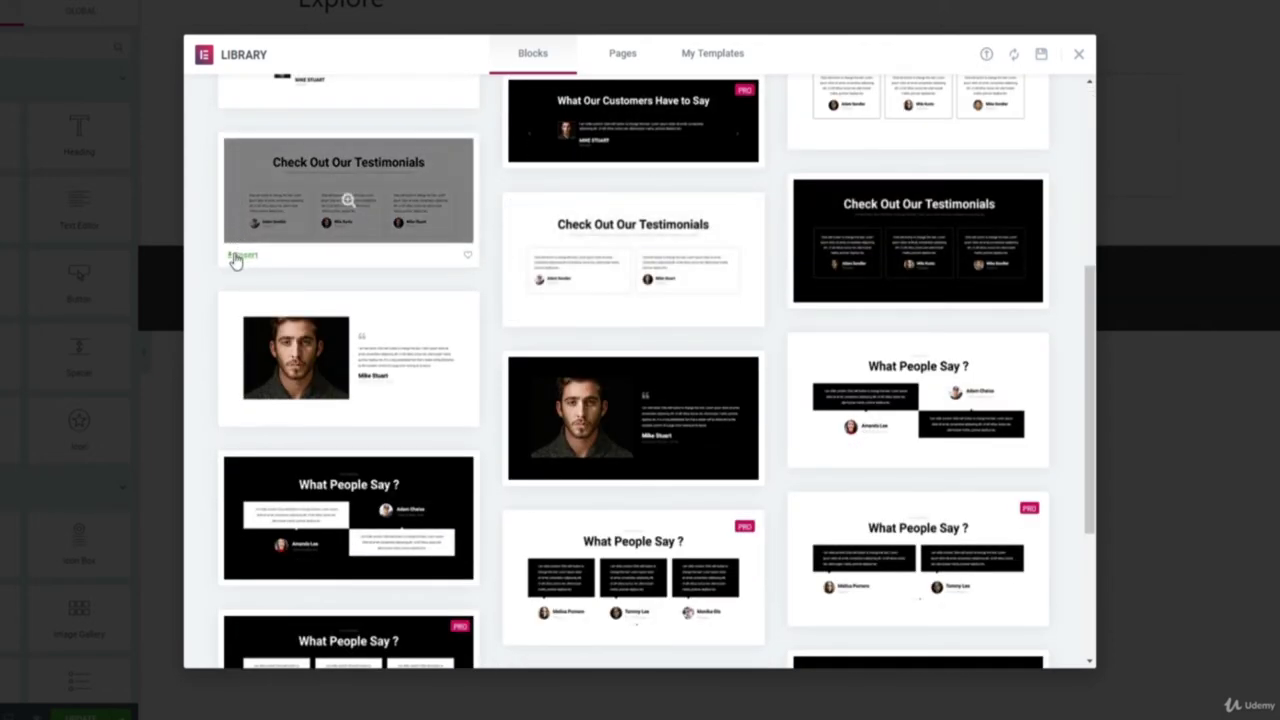
click(241, 261)
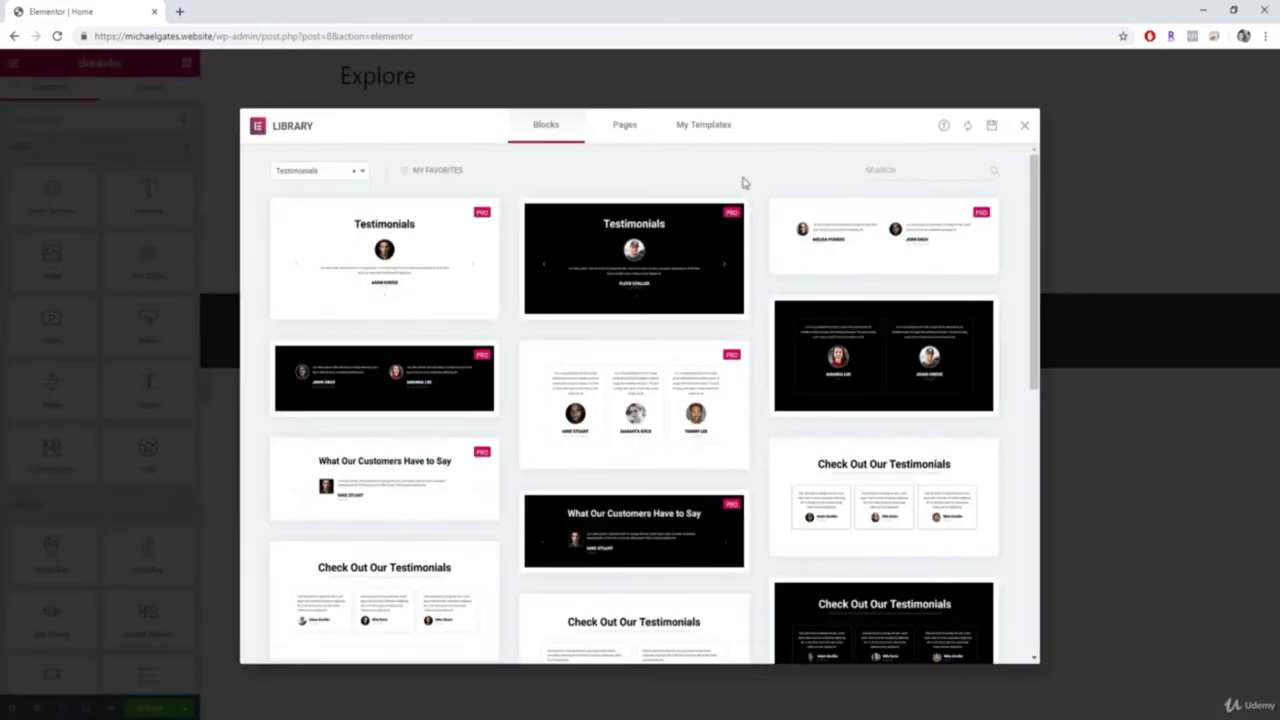
Step: Switch the template library to full-page templates and browse the available homepage and landing page designs
click(634, 126)
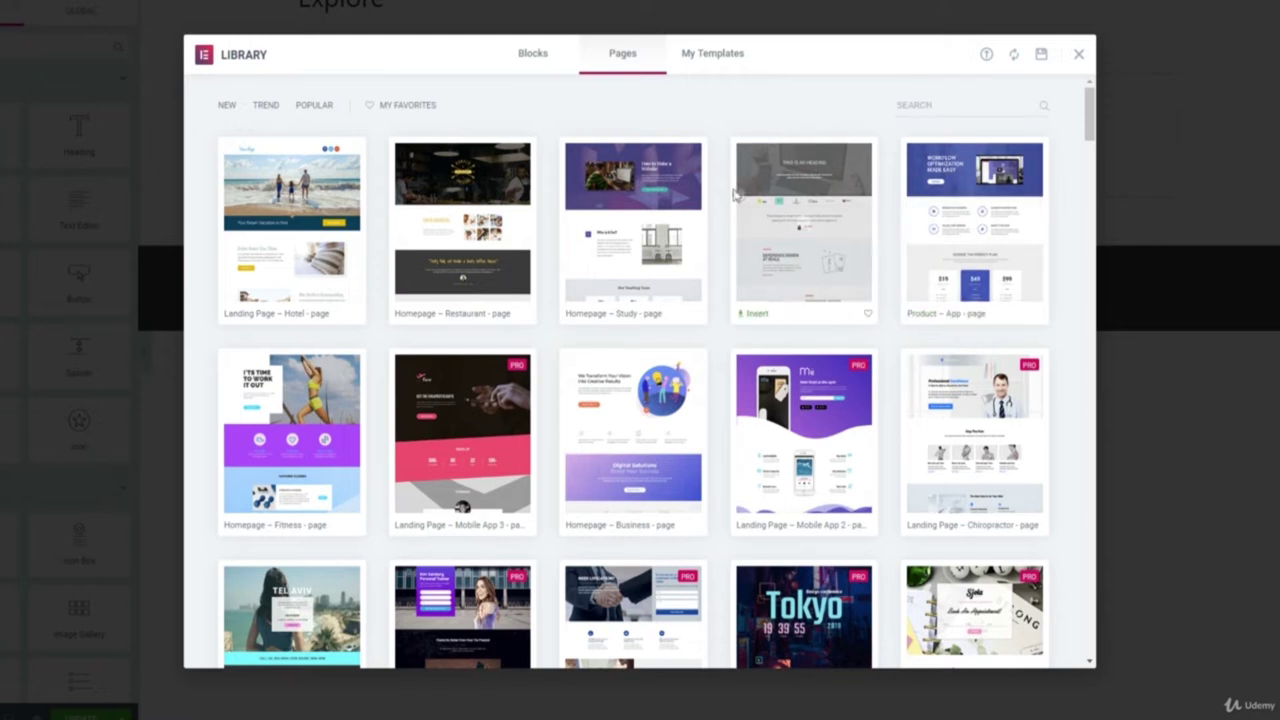
scroll(533, 452, down, 5)
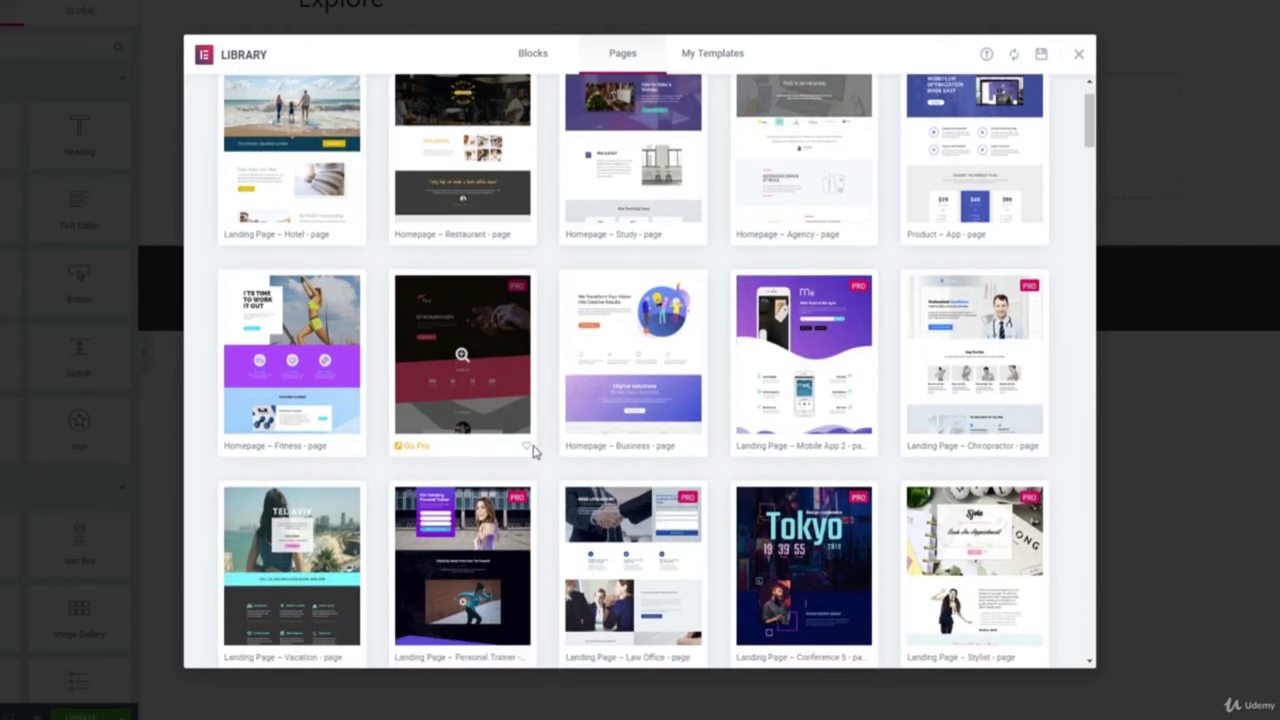
scroll(533, 452, down, 3)
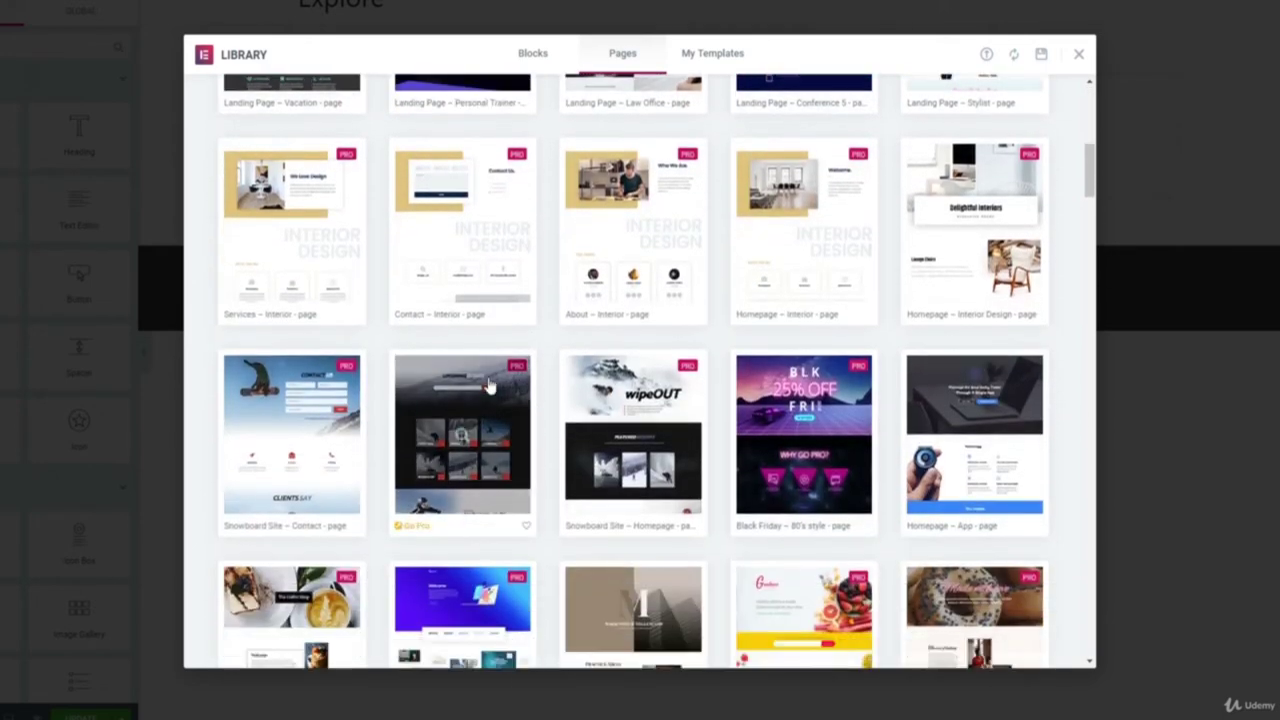
right_click(778, 548)
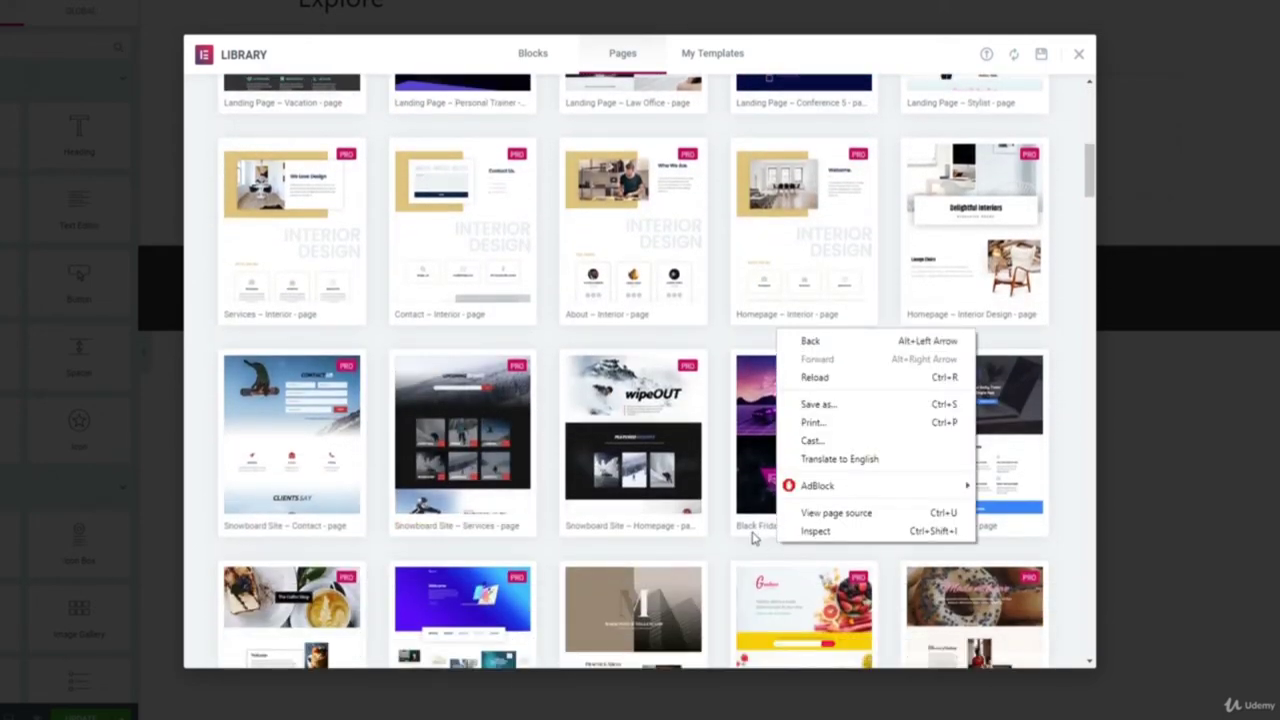
click(722, 543)
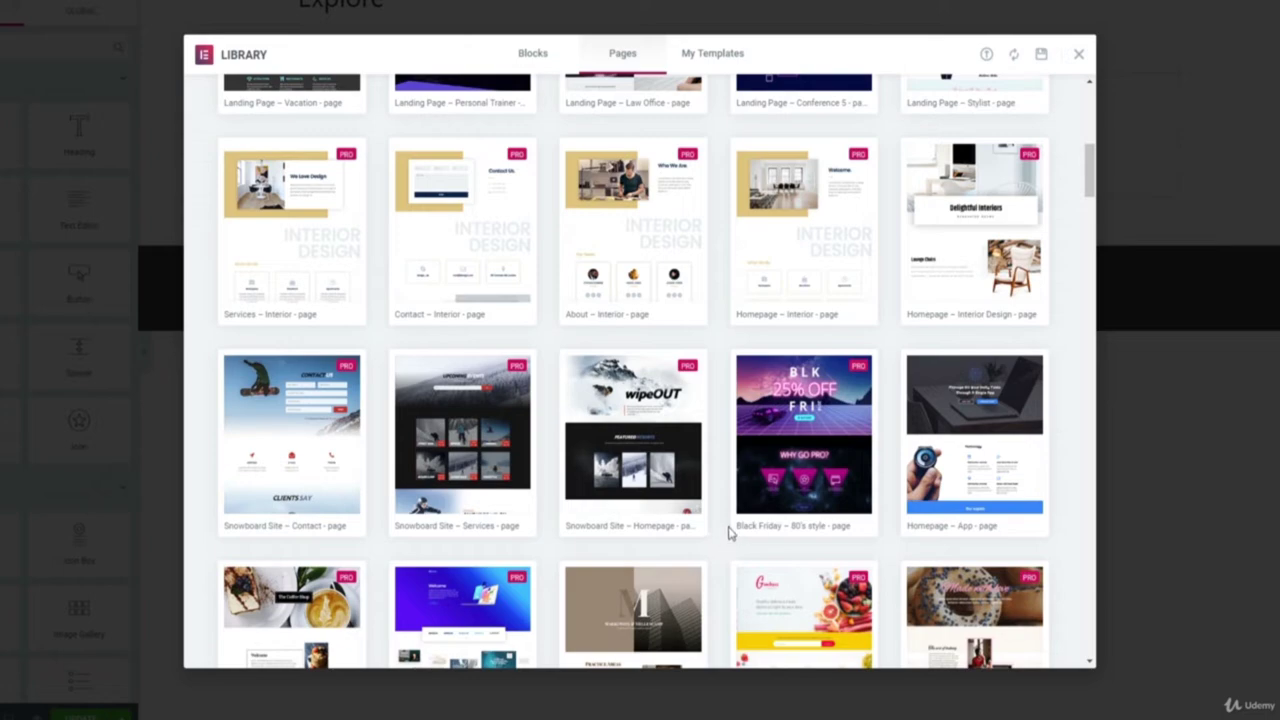
scroll(826, 335, up, 5)
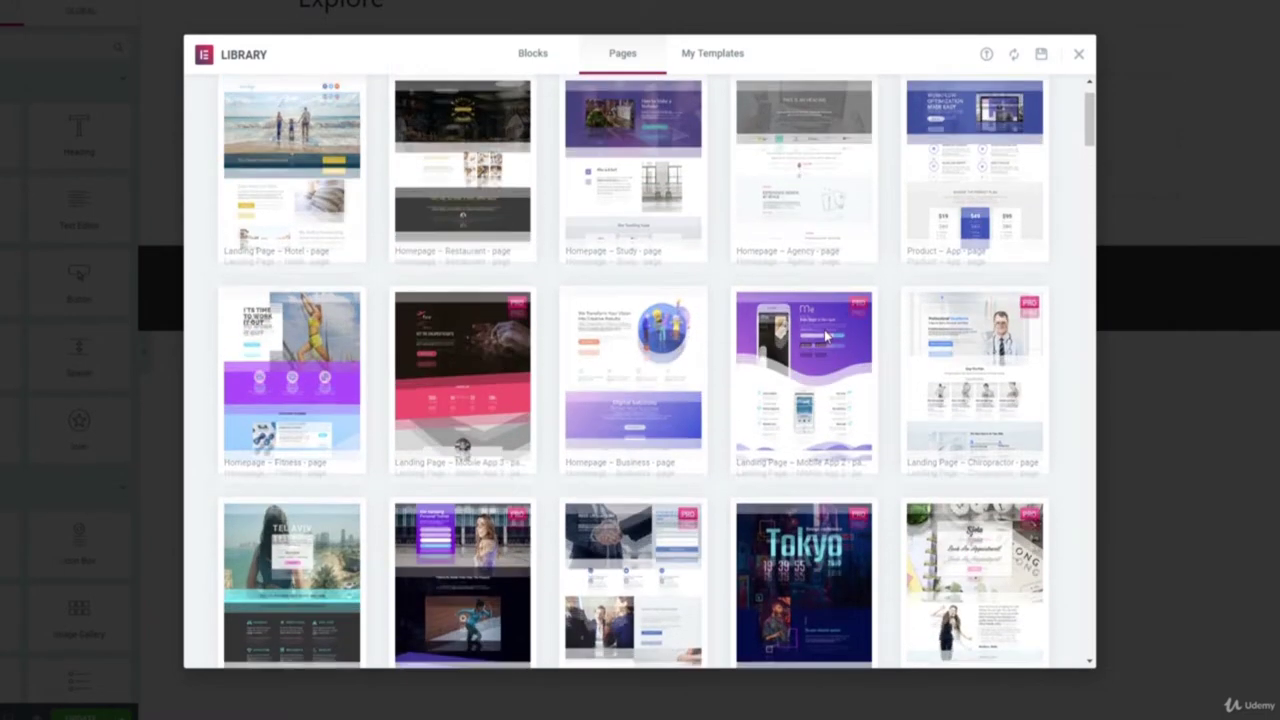
scroll(826, 335, up, 2)
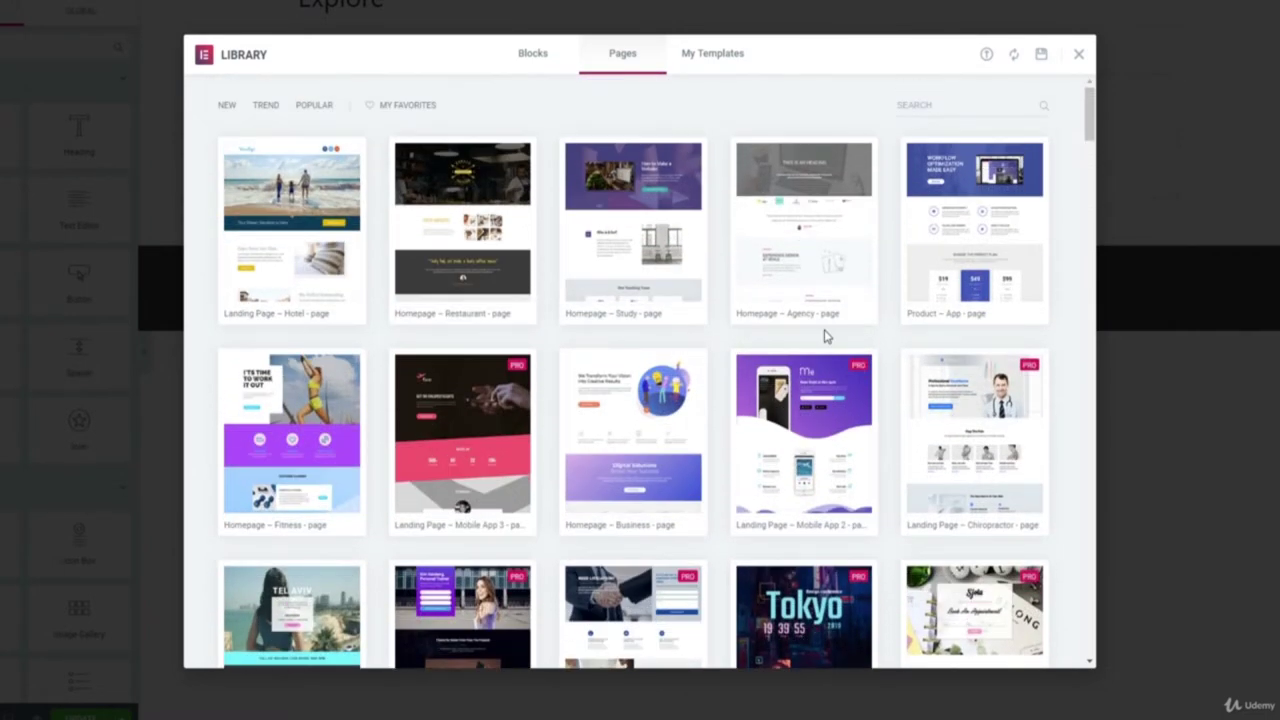
mouse_move(832, 323)
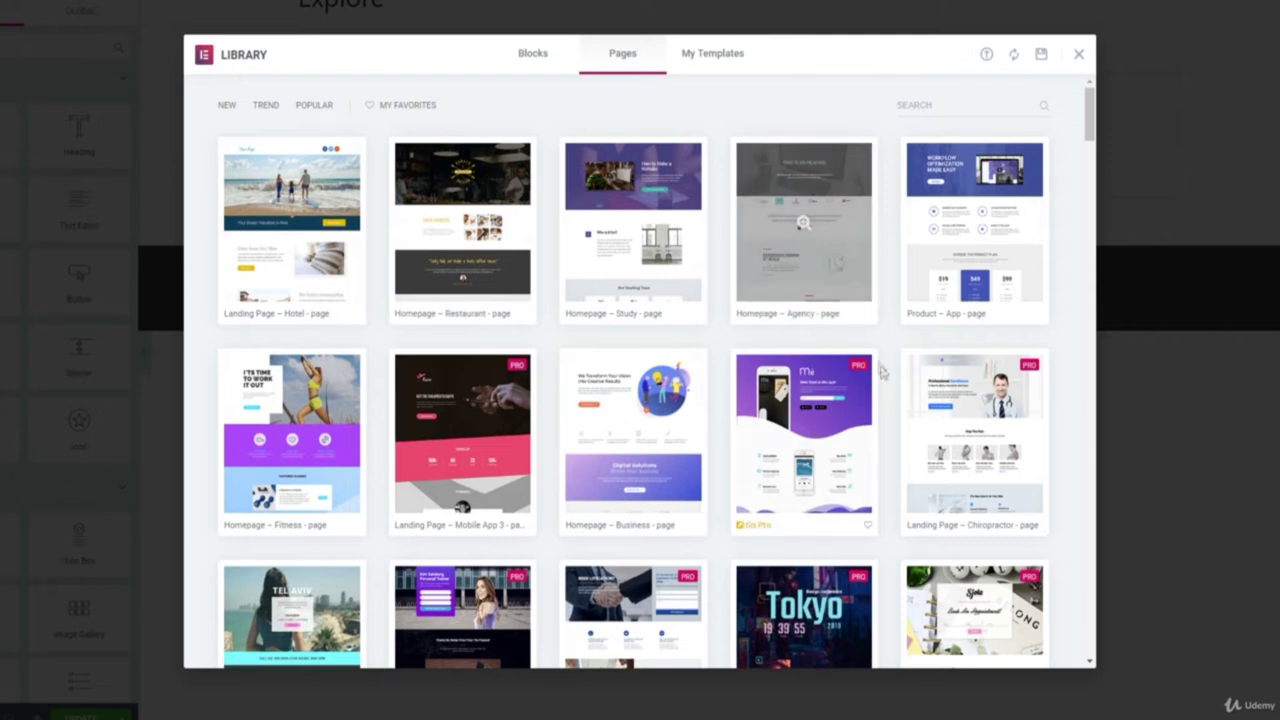
mouse_move(692, 473)
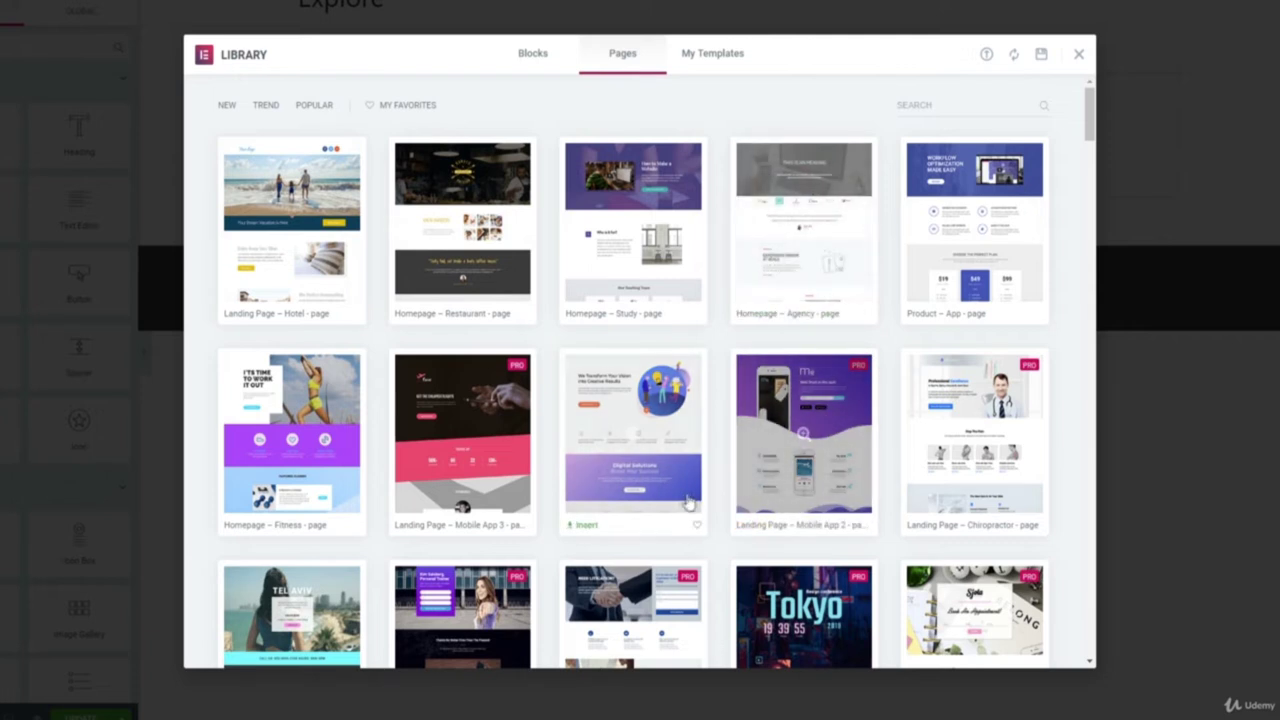
Step: Preview the "Homepage – Business" page template and insert it into the Home page, importing its document settings
click(634, 430)
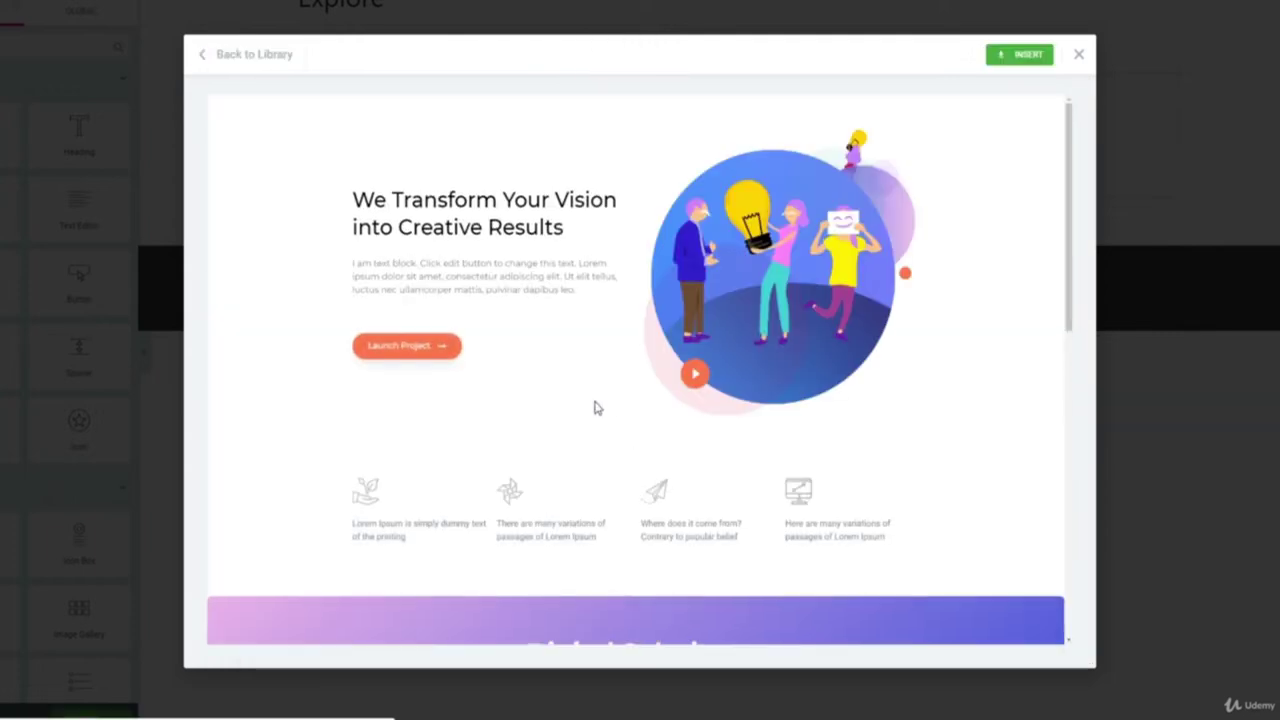
scroll(593, 407, down, 6)
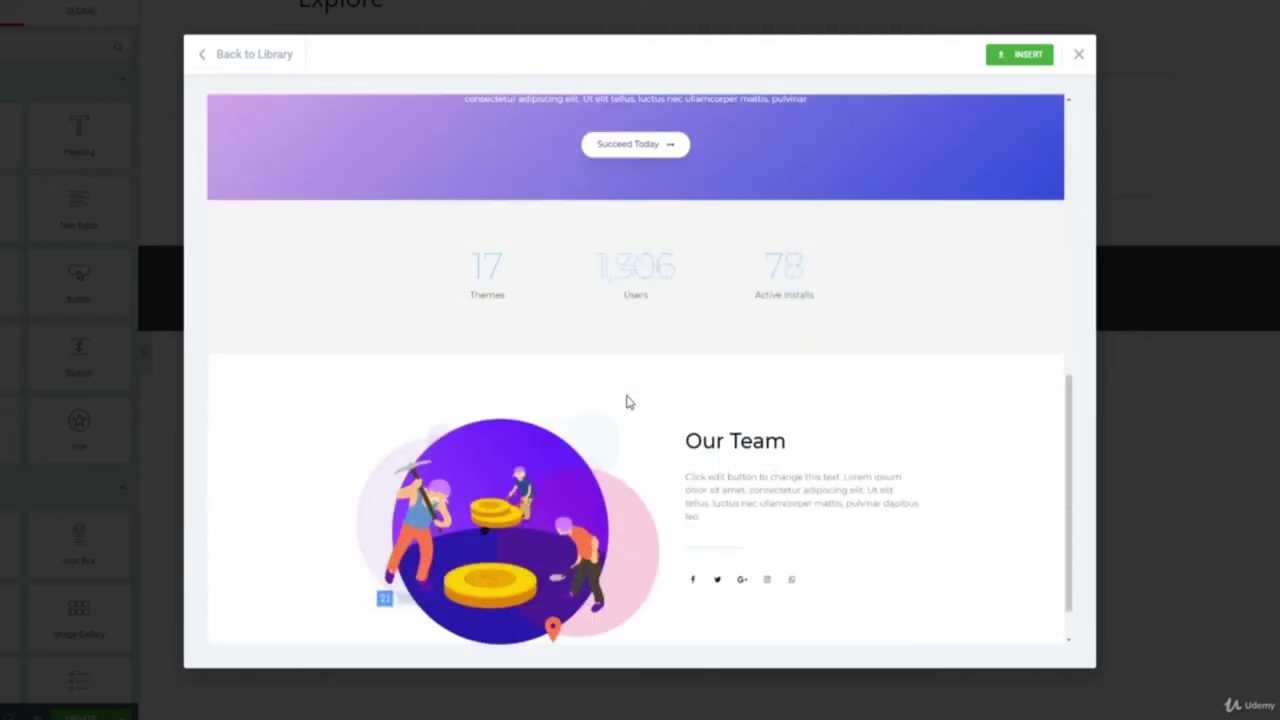
scroll(630, 410, up, 5)
click(1010, 60)
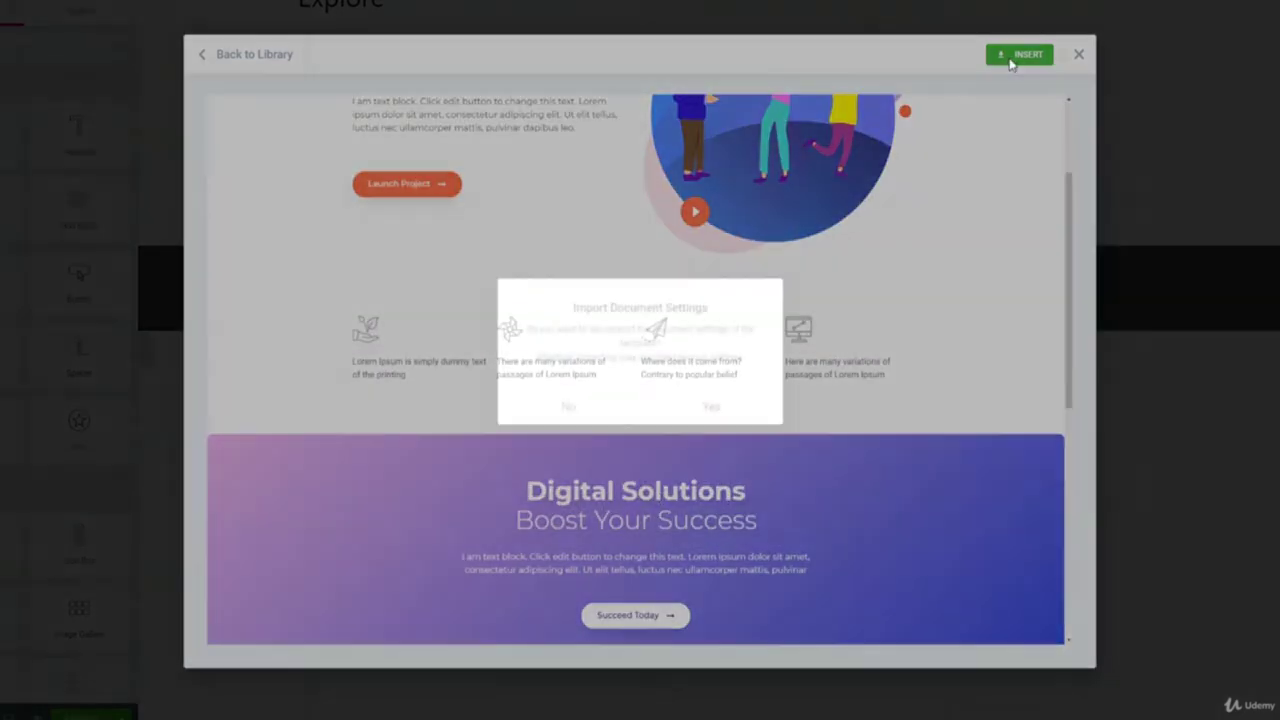
click(705, 412)
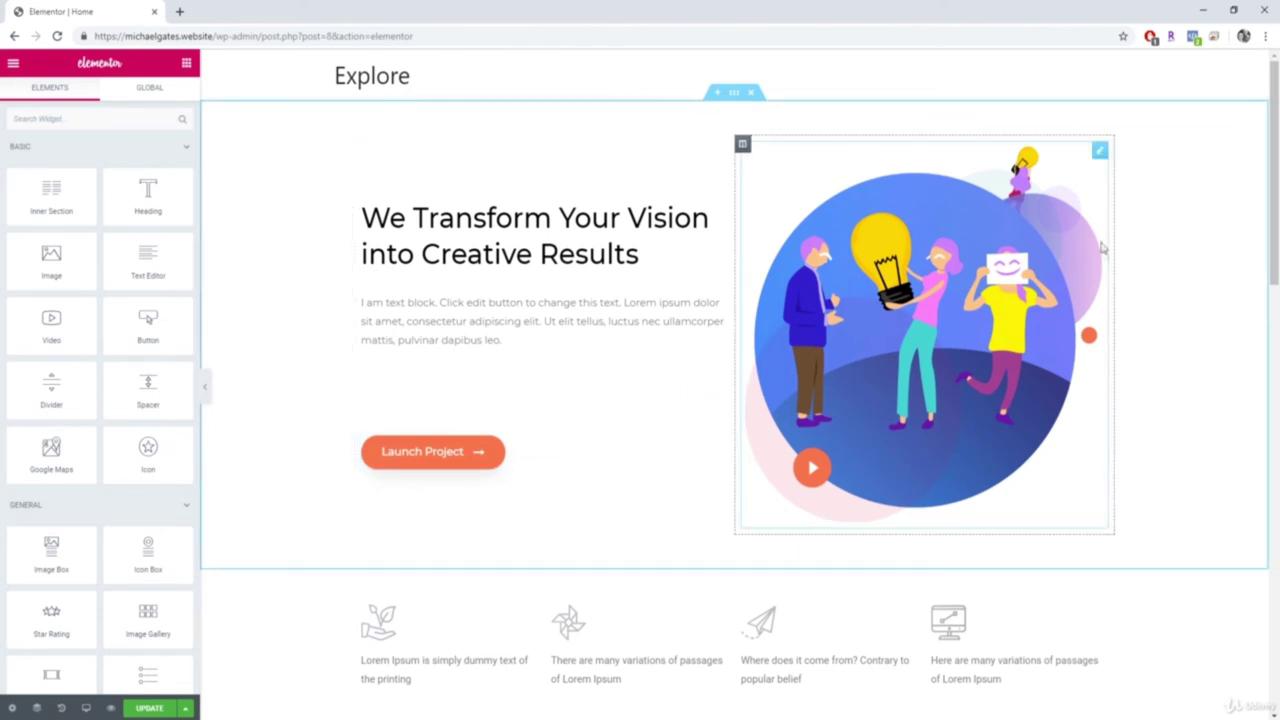
Step: Review the inserted business template from the "We Transform Your Vision" section down to "Our Team" and return to the start
scroll(674, 197, down, 4)
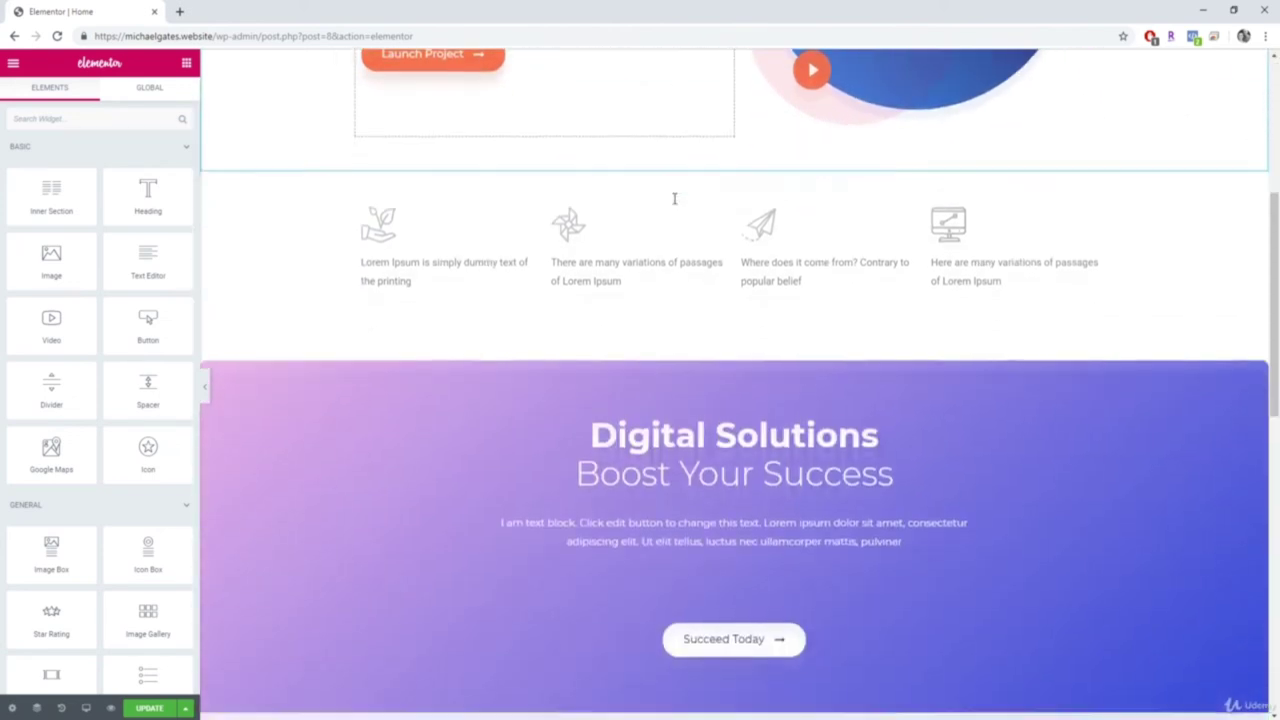
scroll(954, 317, up, 4)
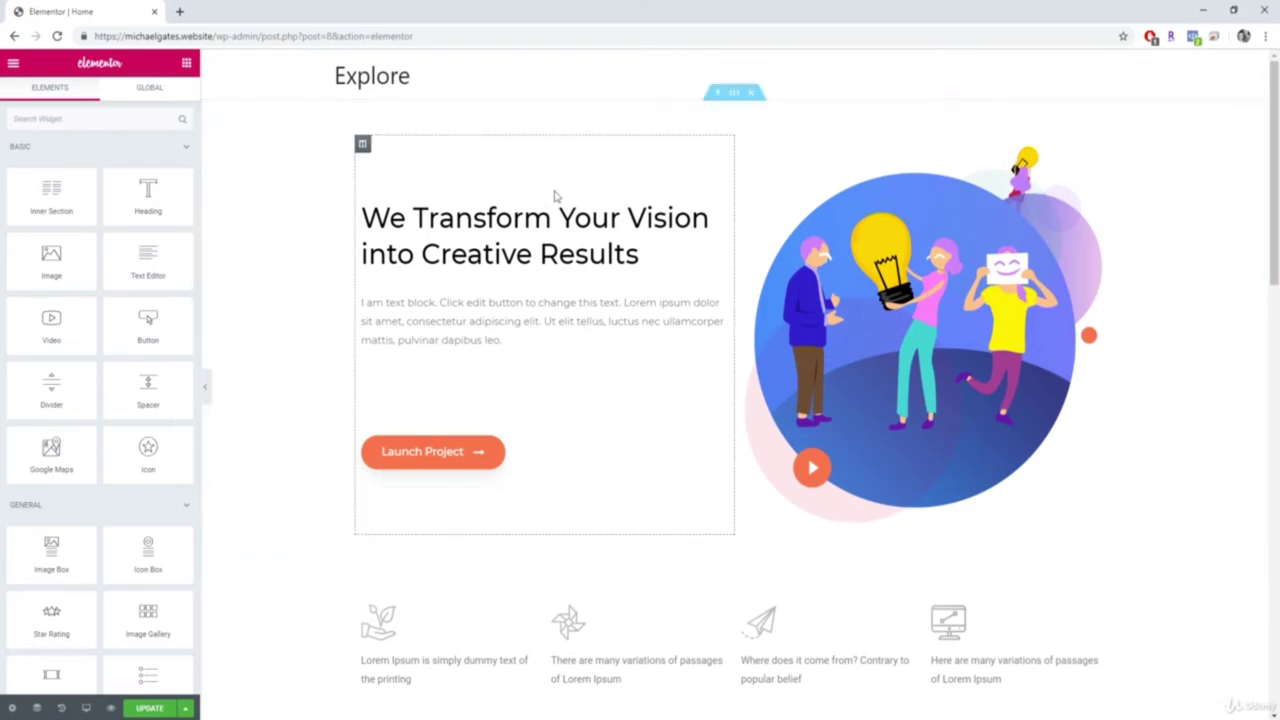
scroll(823, 286, down, 3)
scroll(642, 444, down, 6)
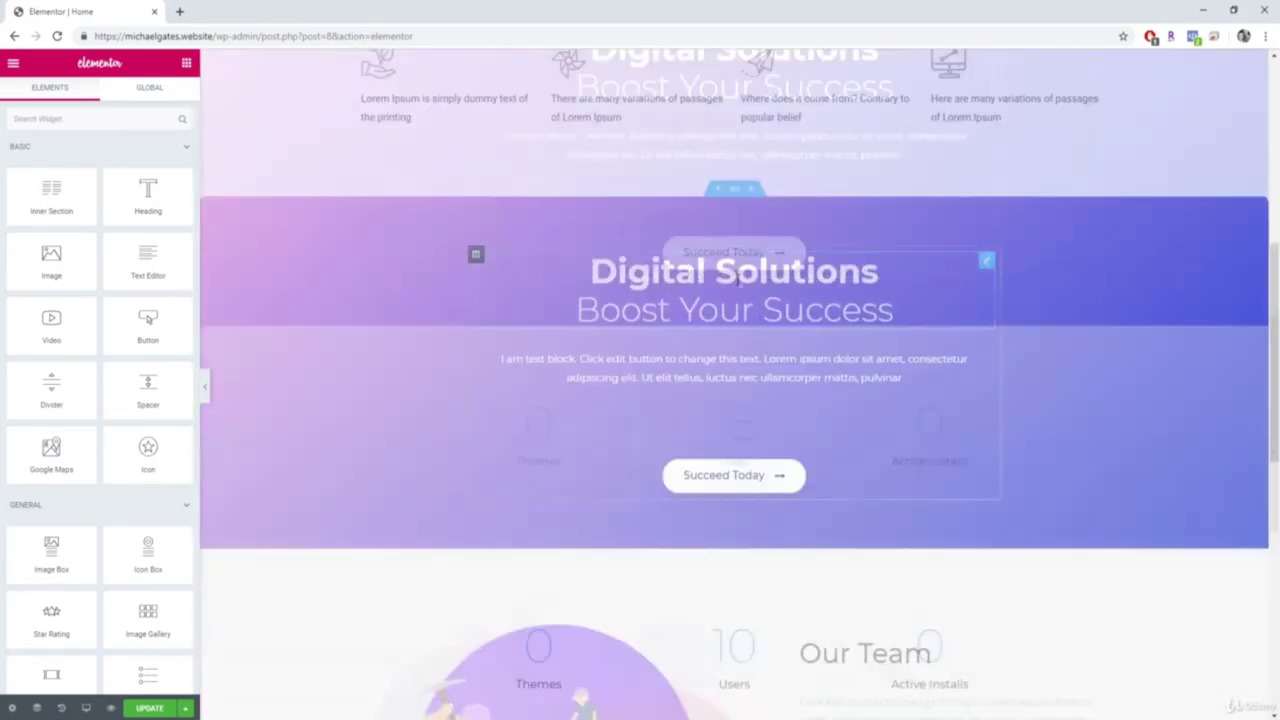
scroll(757, 385, down, 2)
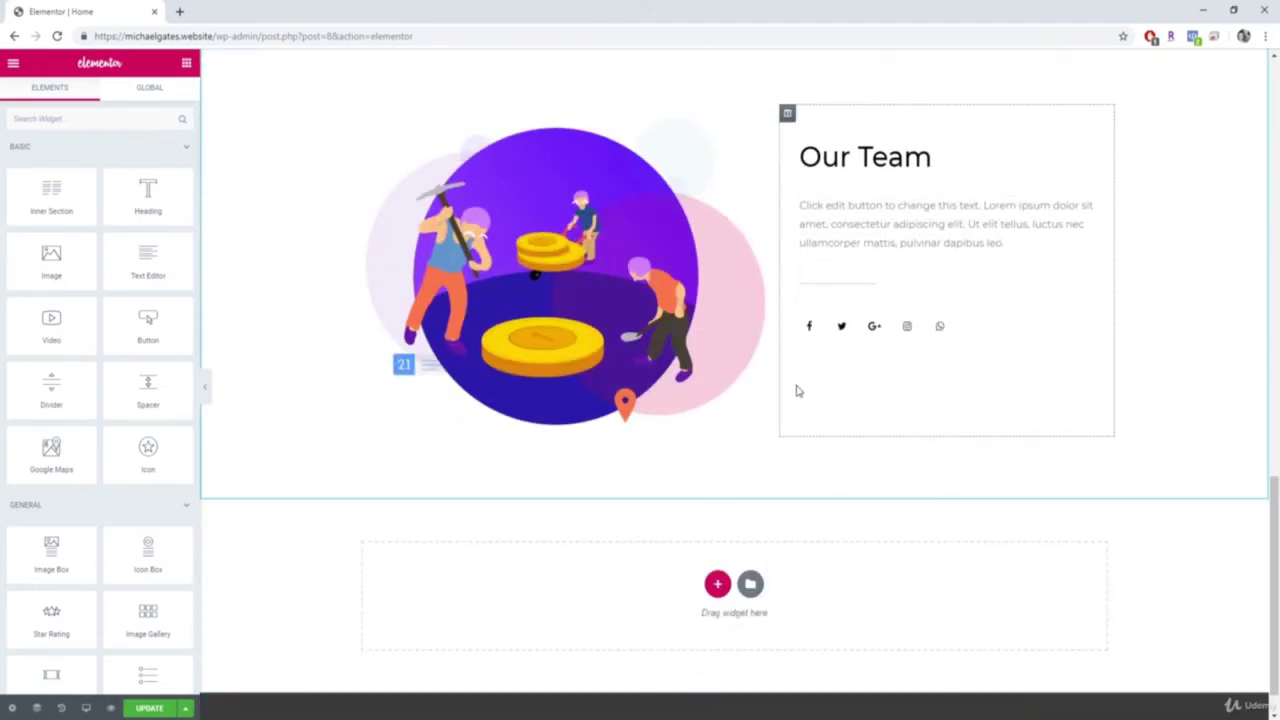
scroll(589, 343, up, 6)
scroll(604, 355, up, 5)
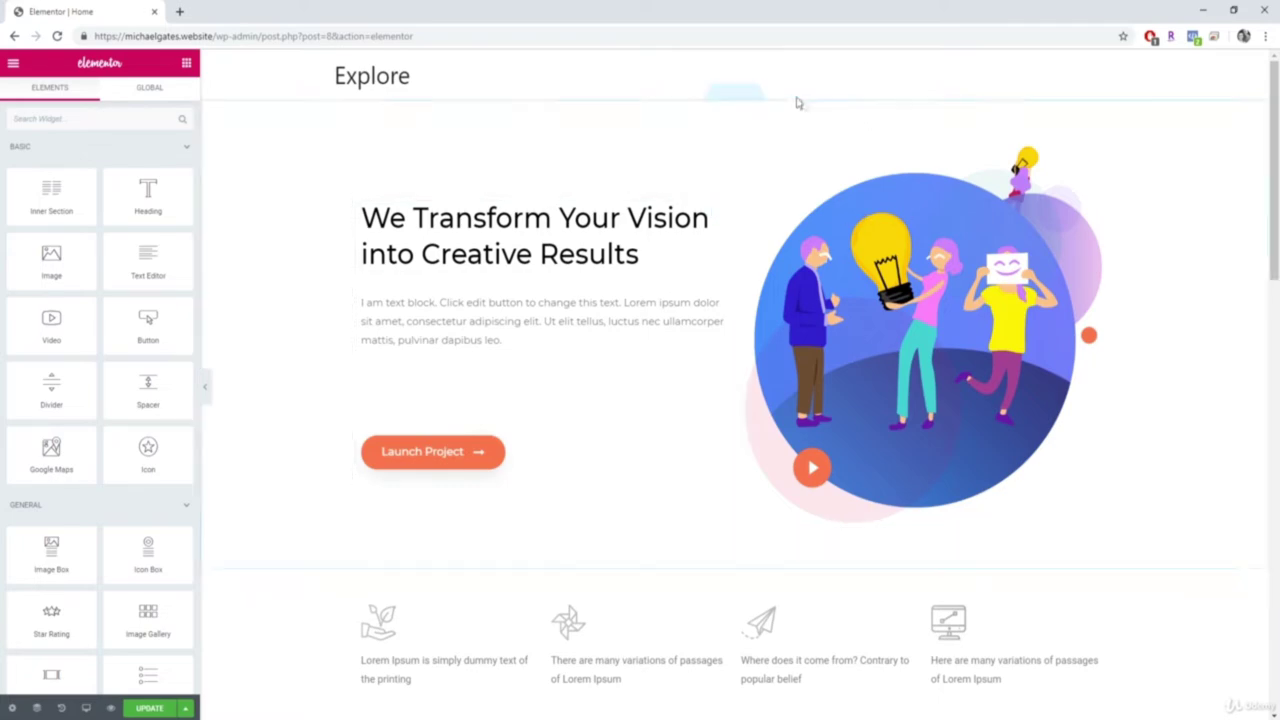
scroll(900, 320, down, 4)
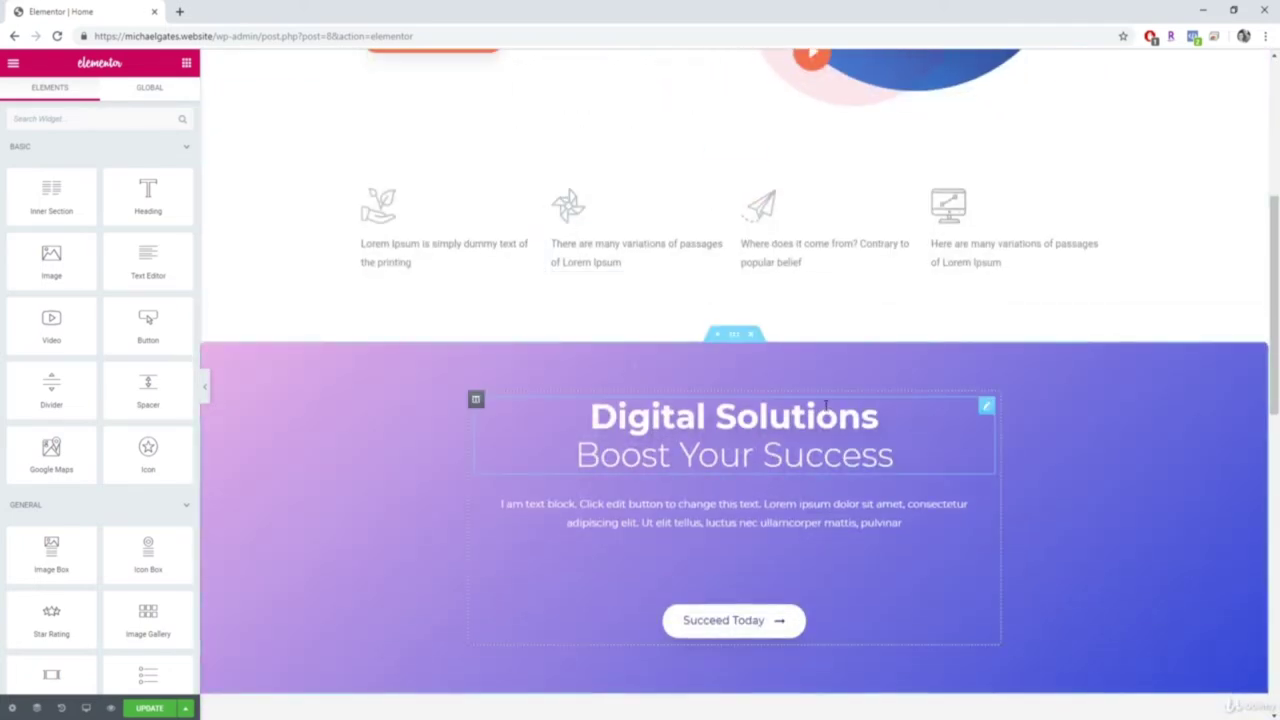
scroll(891, 380, down, 3)
scroll(894, 380, up, 7)
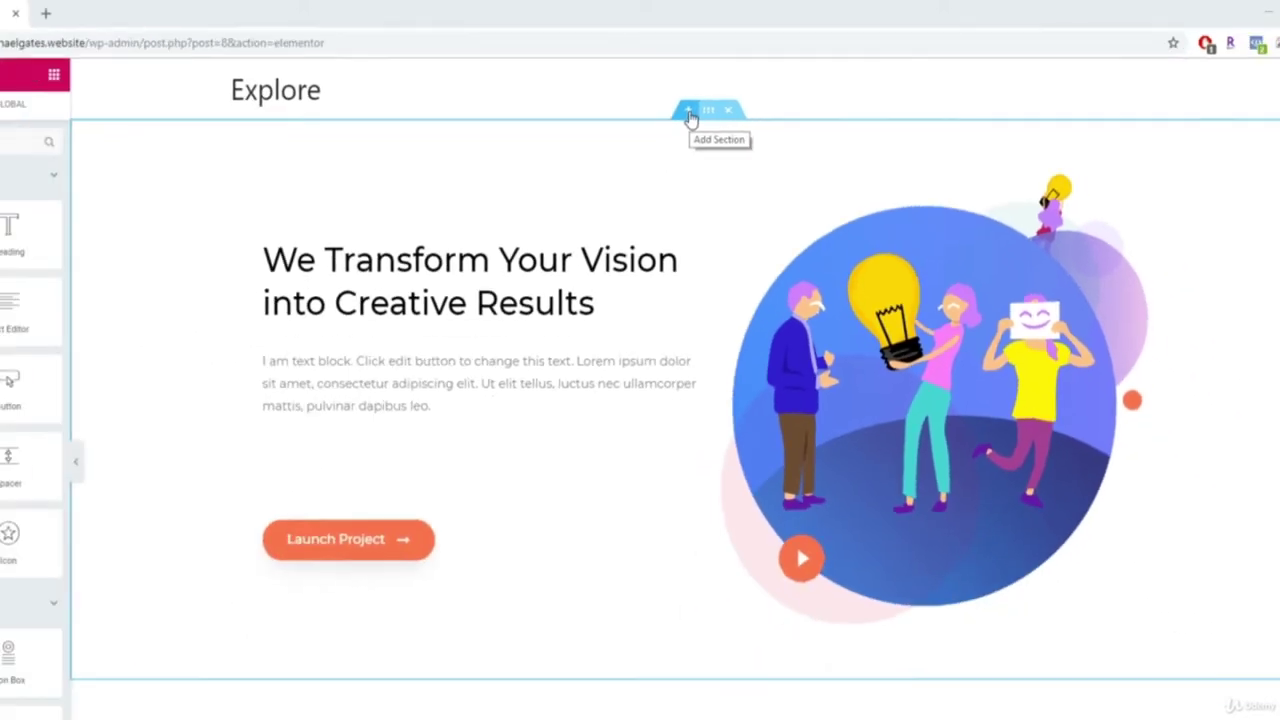
Step: Try adding an empty section above the "We Transform Your Vision" section and remove it again
click(614, 155)
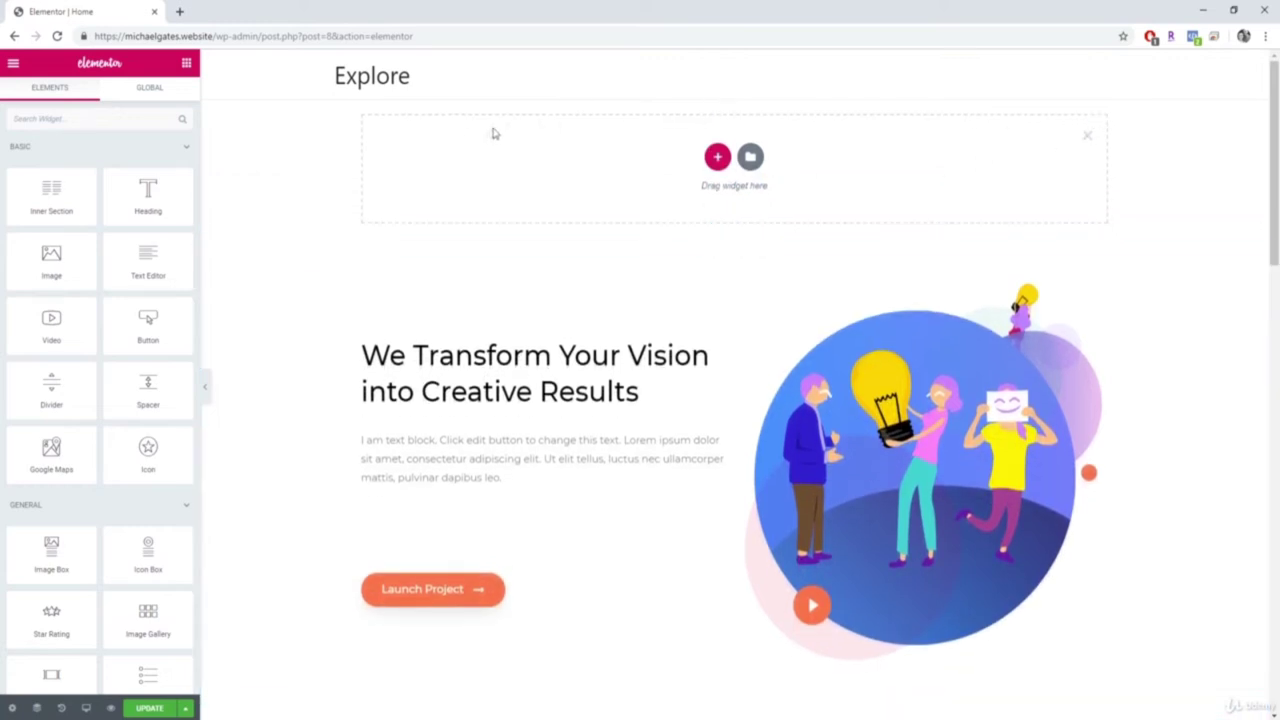
key(ctrl+z)
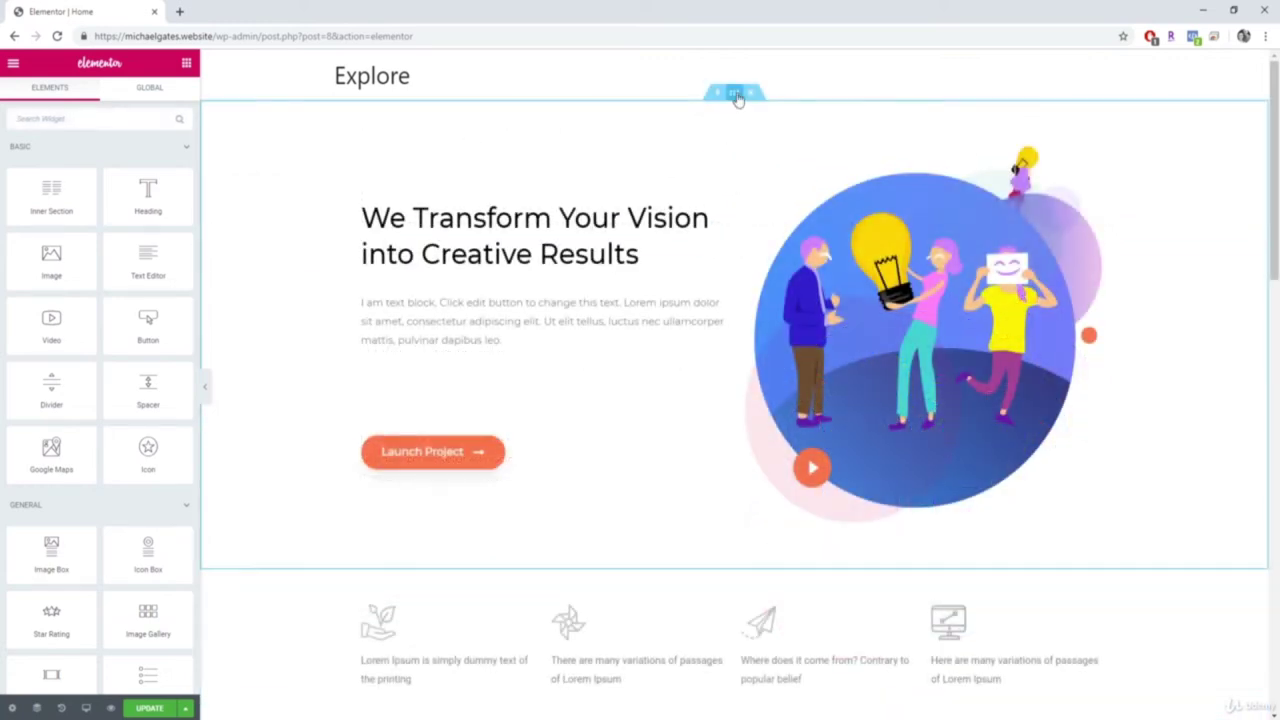
Step: Open the settings of the "We Transform Your Vision" section and examine its Layout and Style options
click(737, 95)
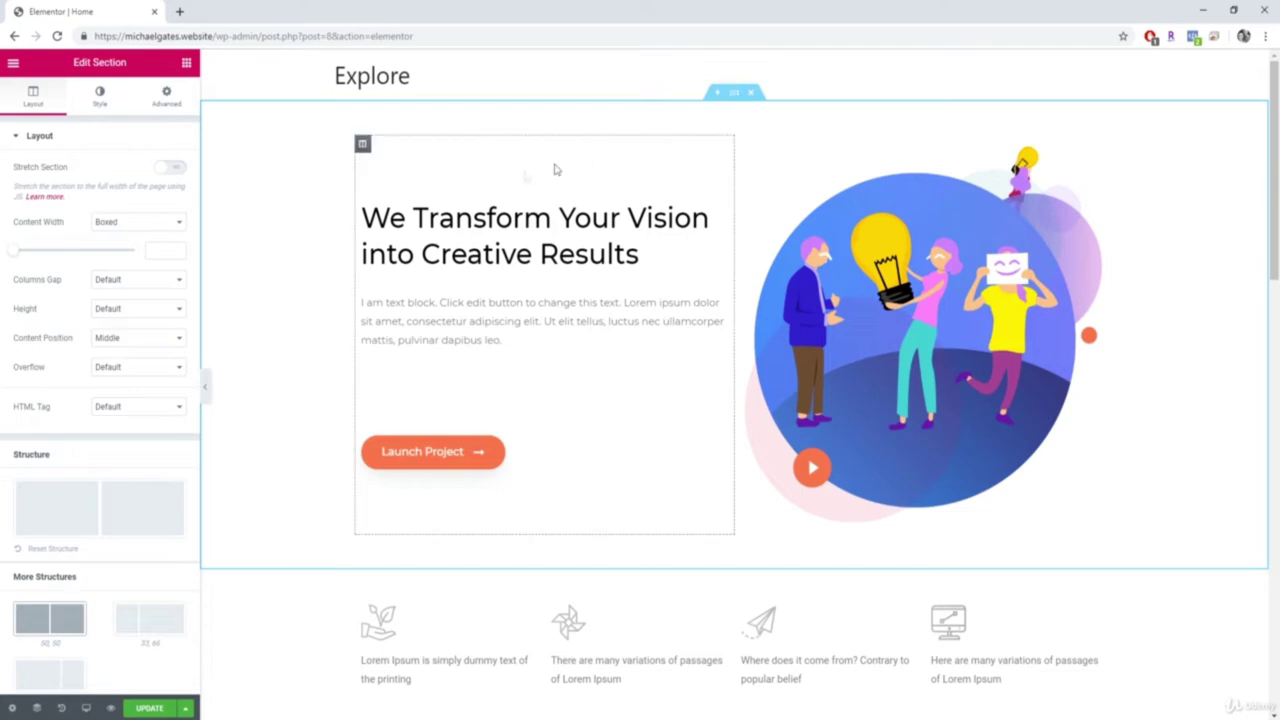
scroll(90, 463, down, 1)
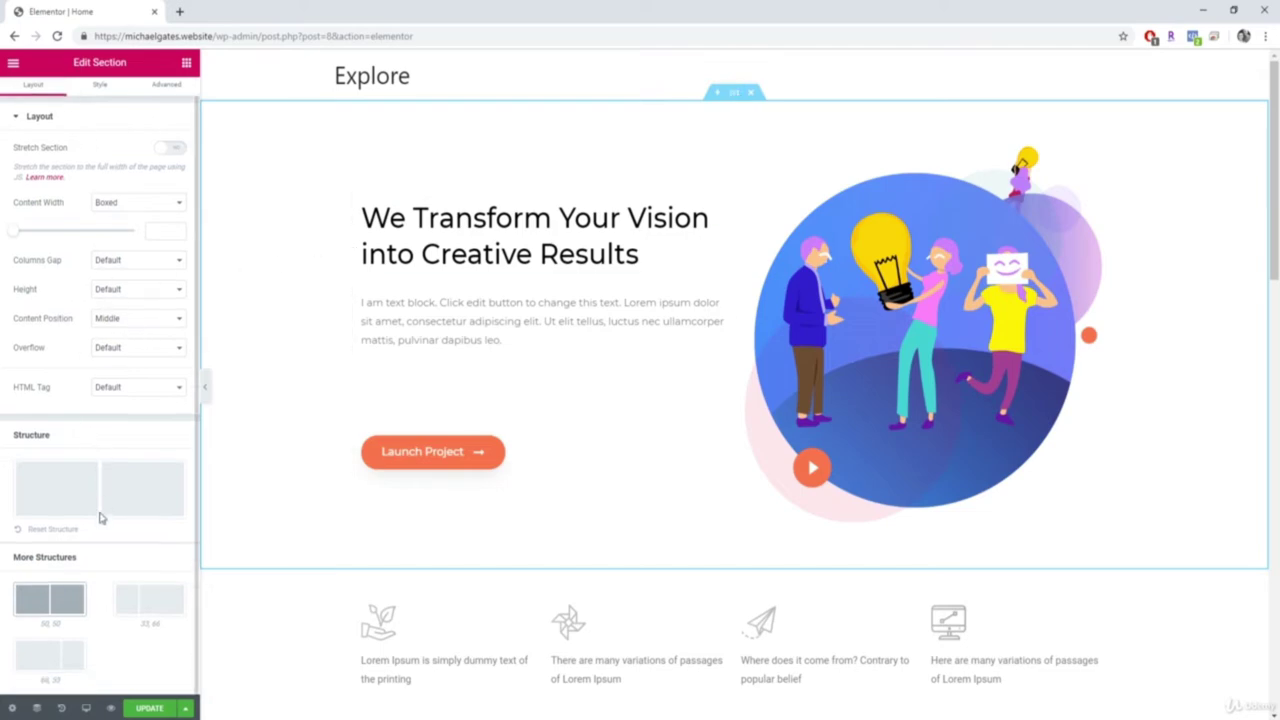
right_click(86, 447)
click(97, 427)
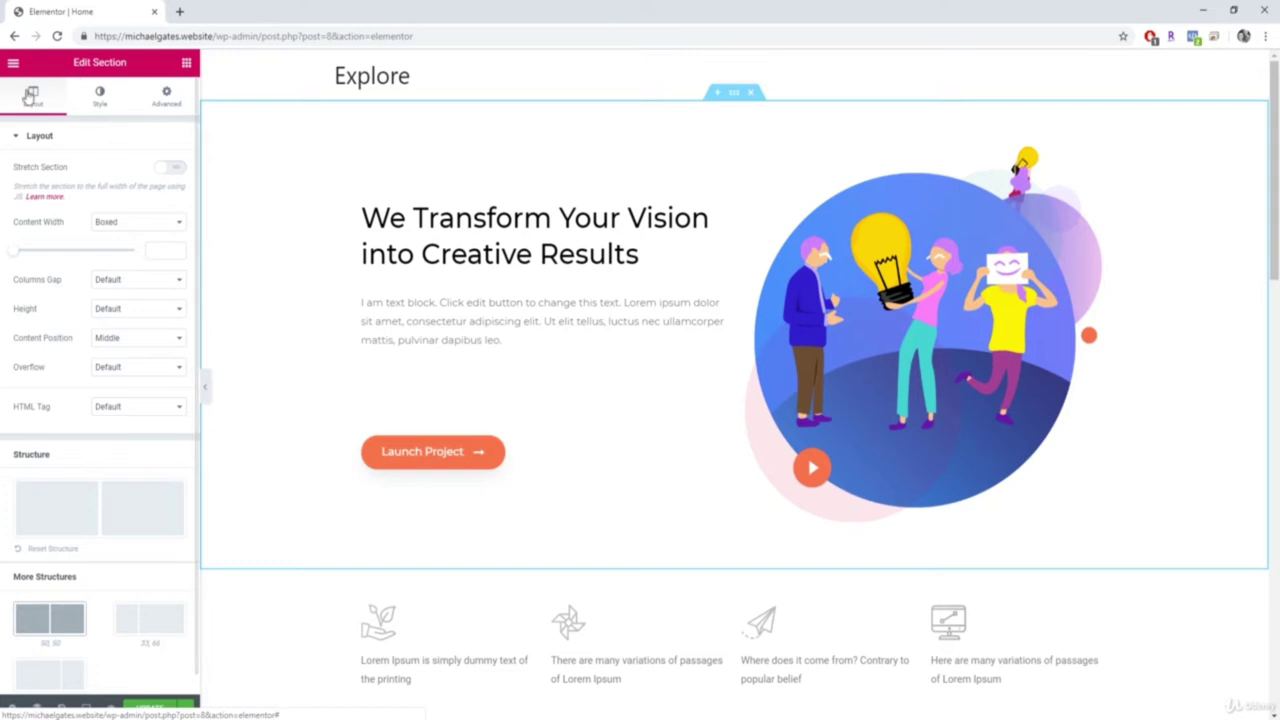
click(117, 98)
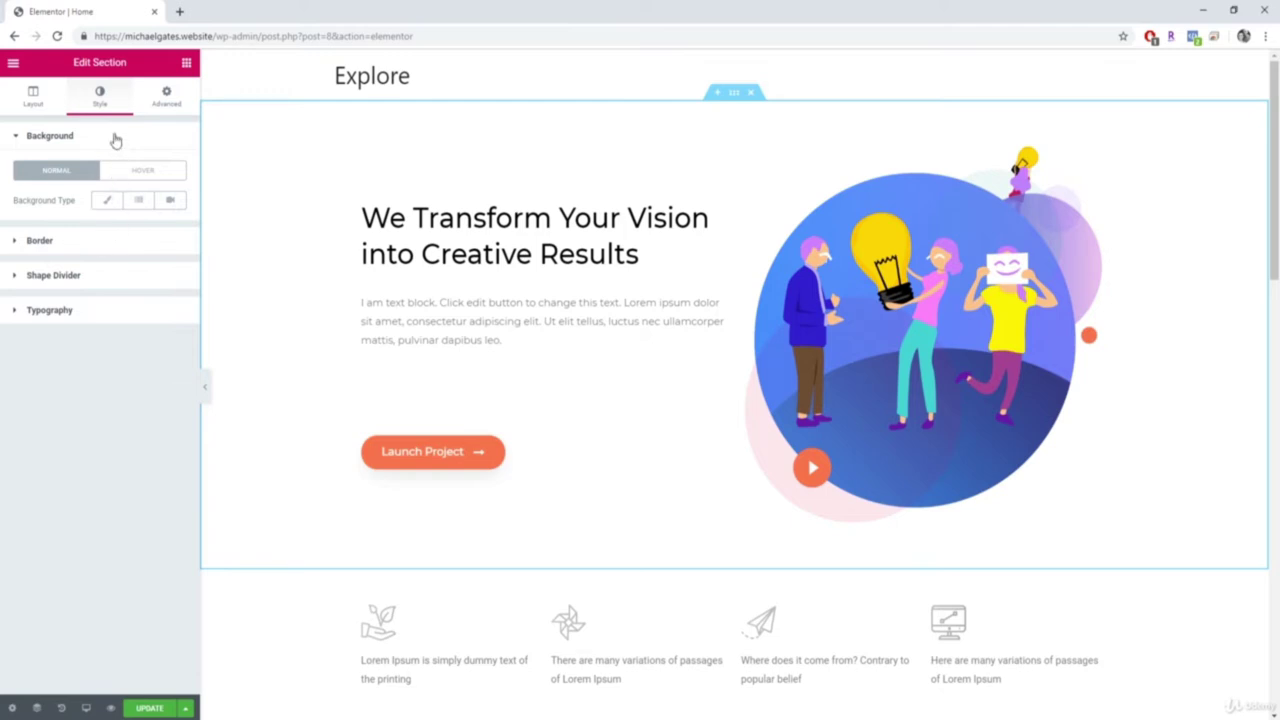
Step: Try Full Width as the section's content width, check the column gap choices, and restore the width to Boxed
click(33, 97)
click(158, 229)
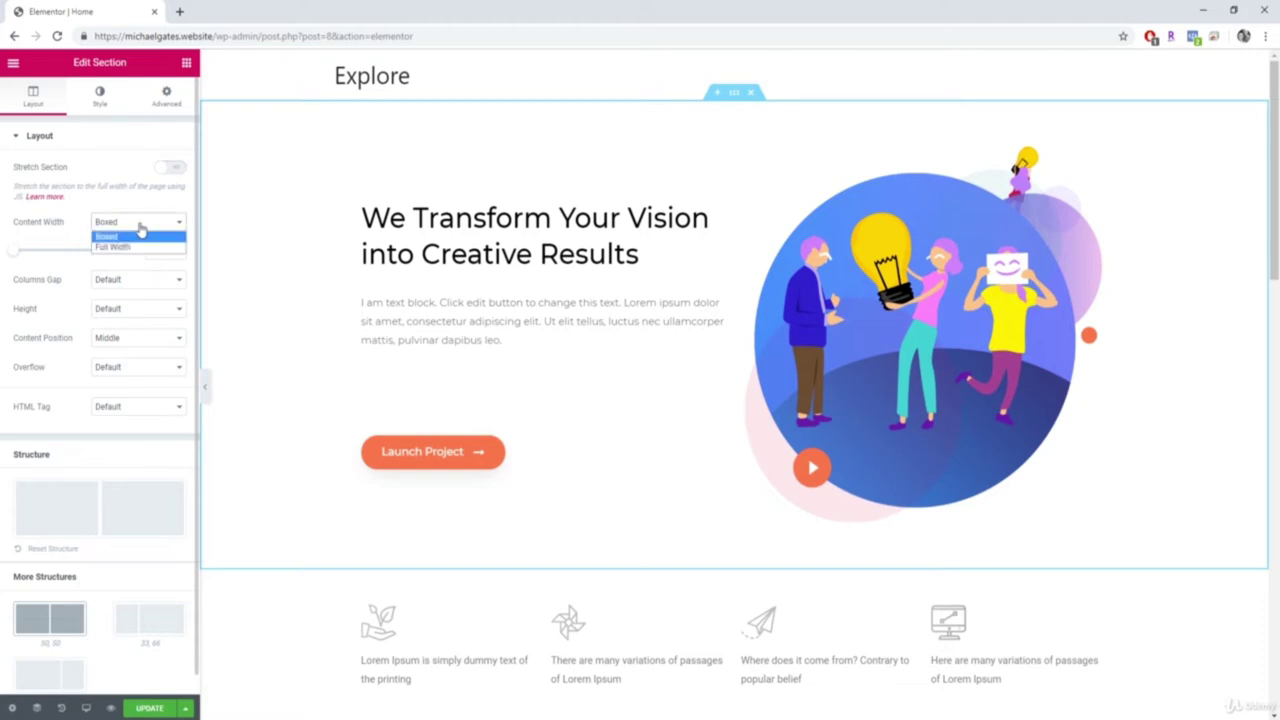
click(113, 246)
click(120, 251)
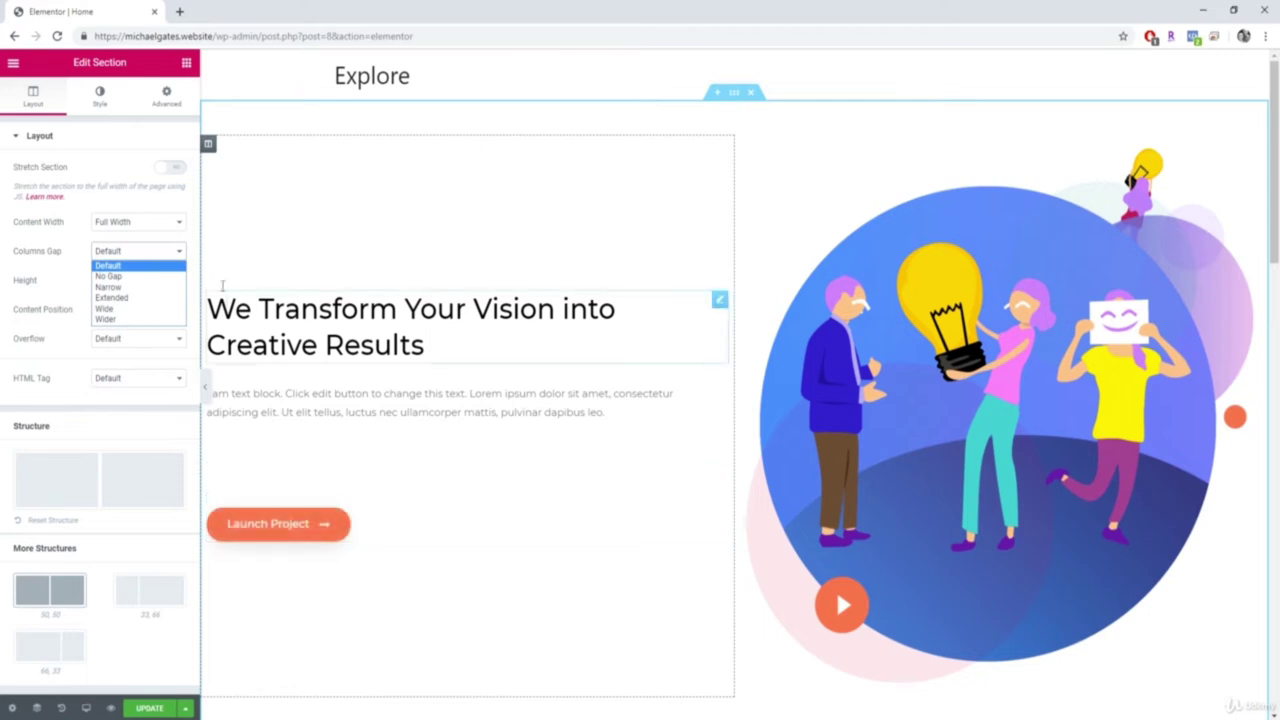
click(129, 222)
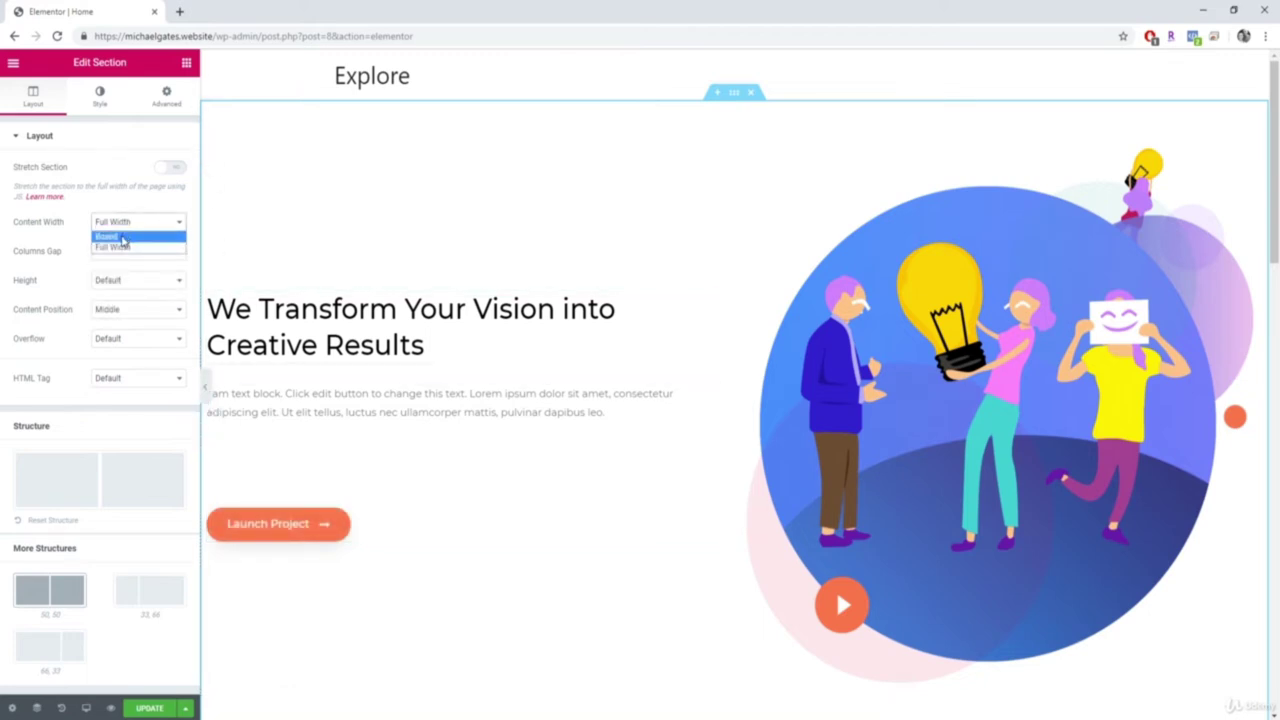
click(123, 237)
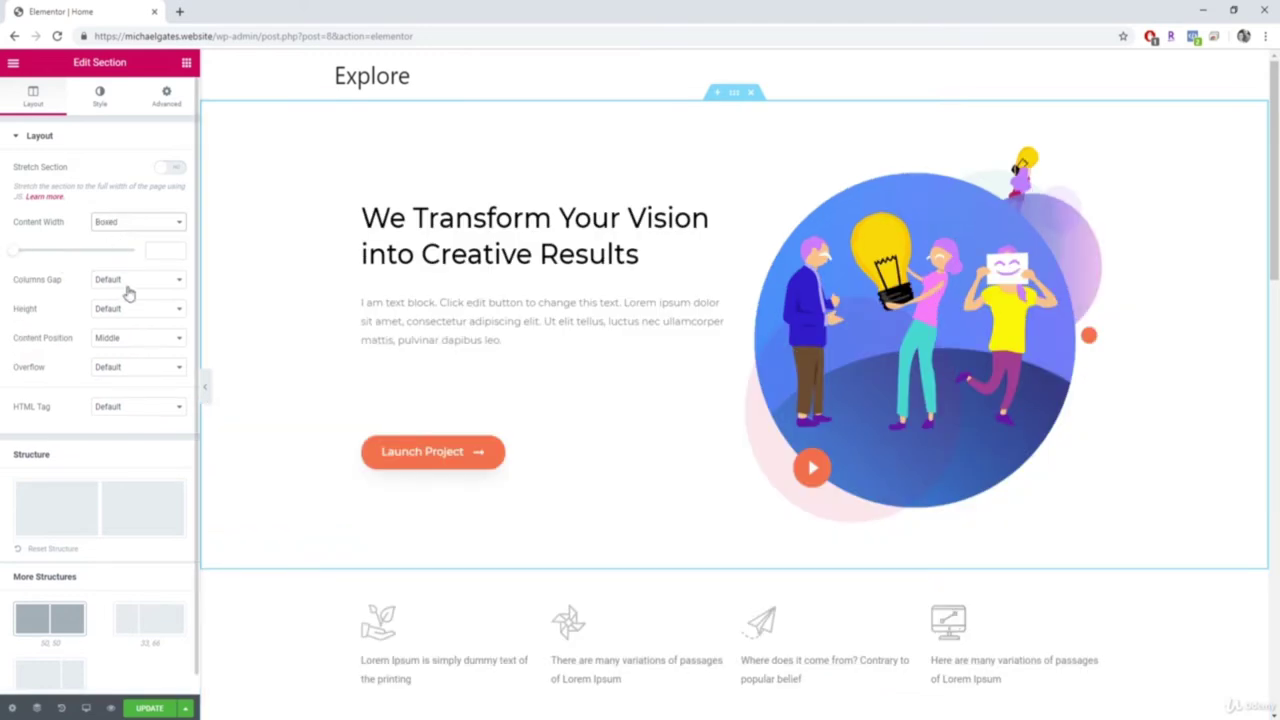
Step: Try Top and Bottom as the section's content position and restore it to Middle
click(139, 340)
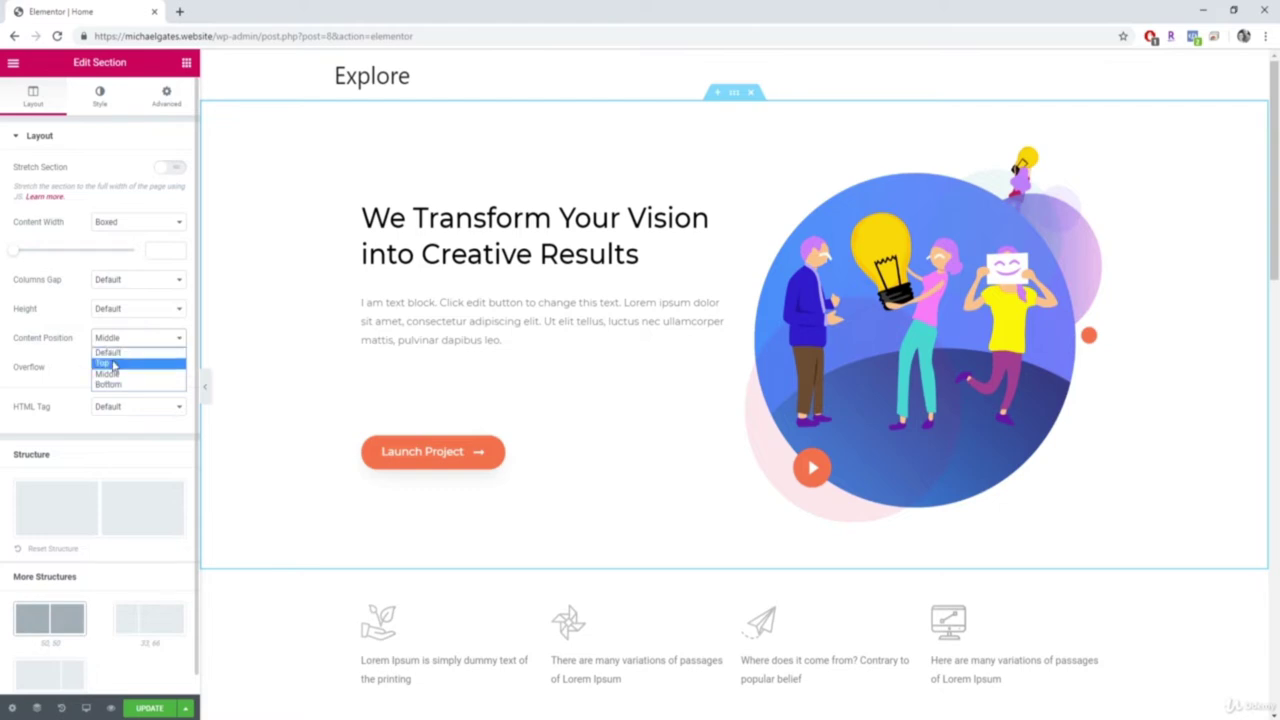
click(113, 364)
click(113, 339)
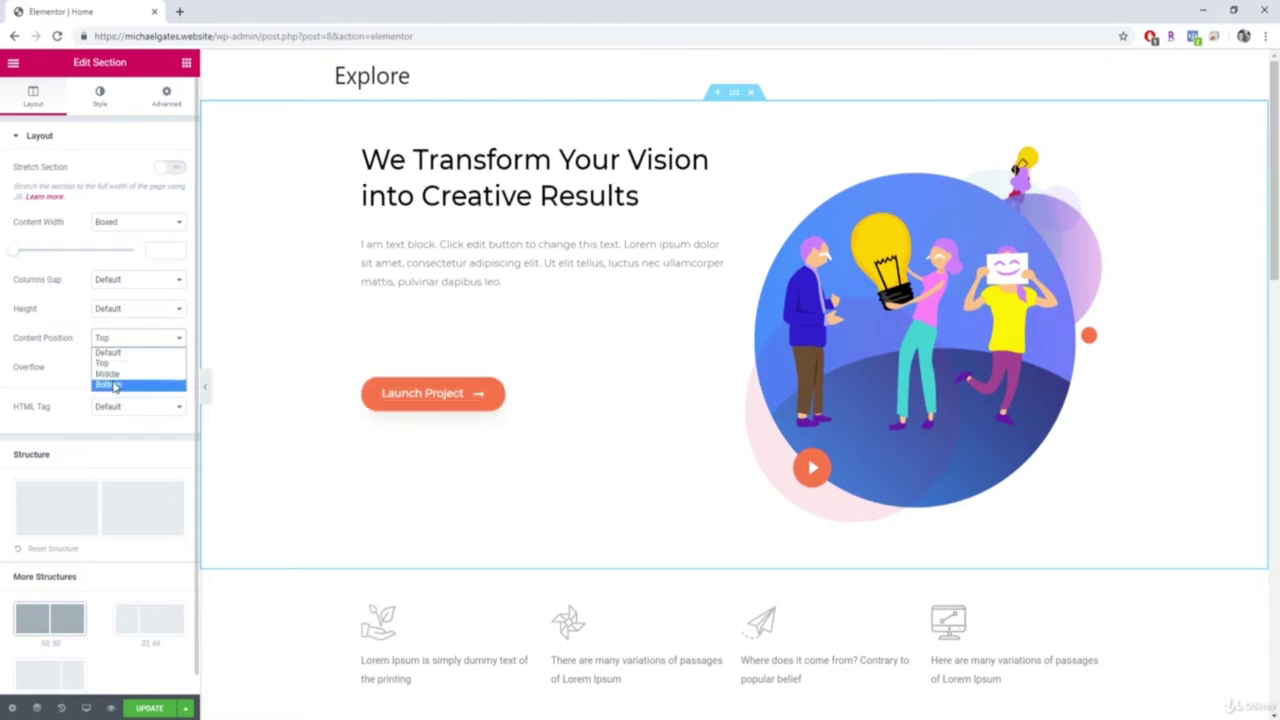
click(117, 386)
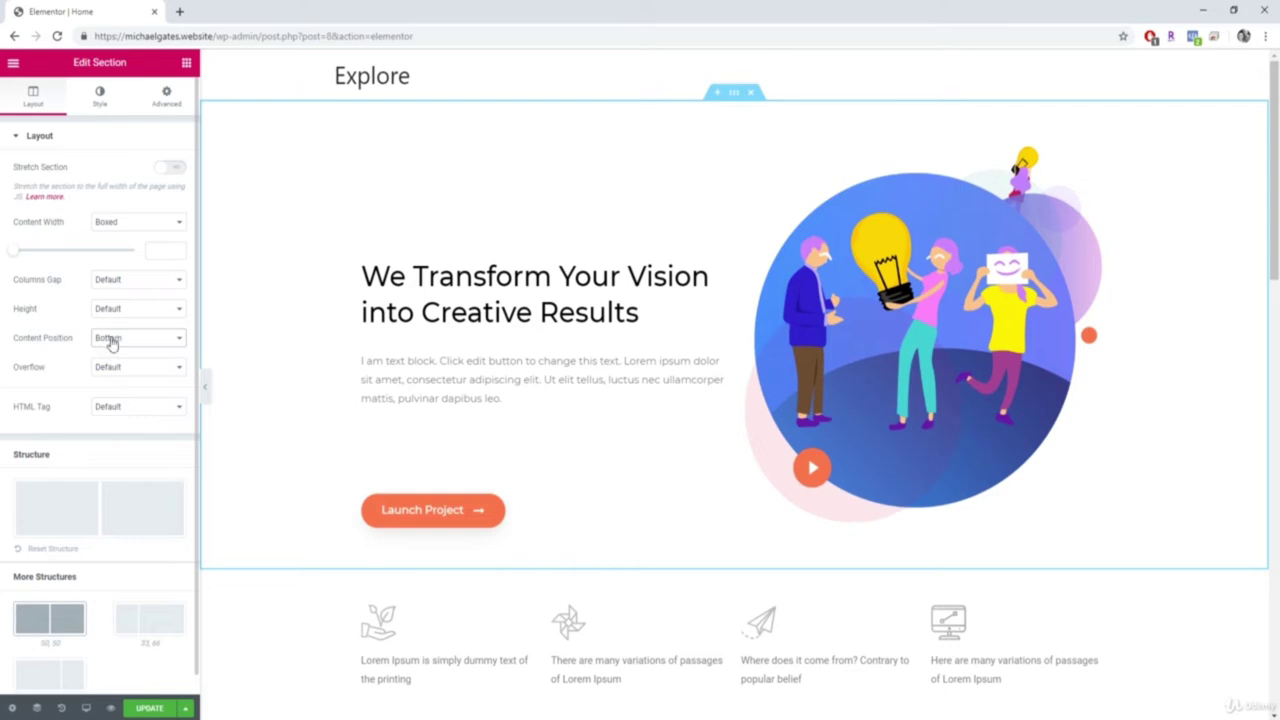
click(111, 340)
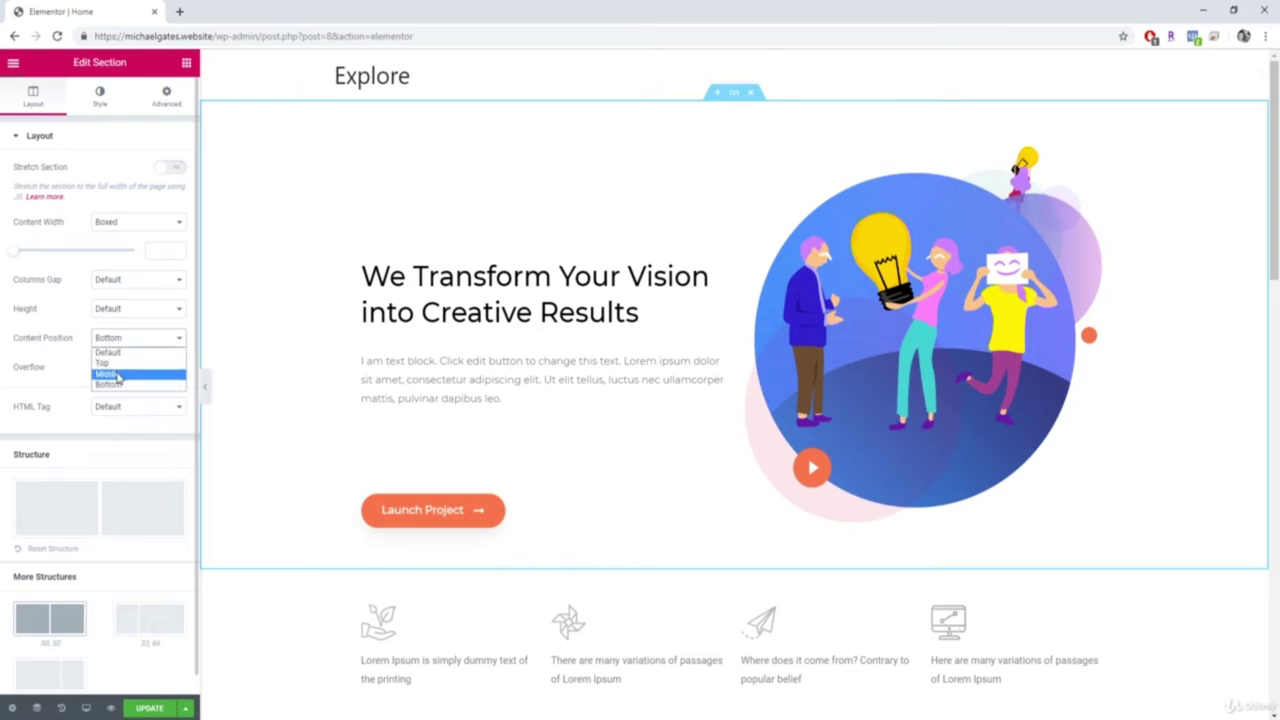
click(117, 375)
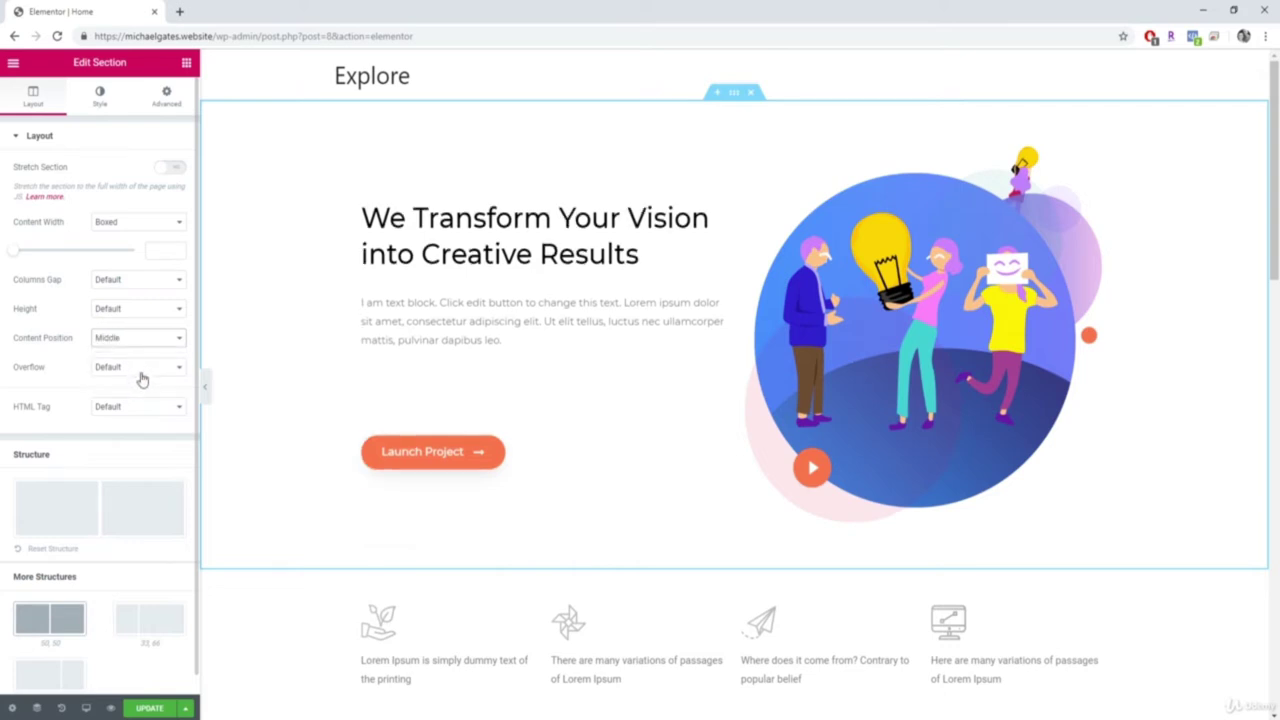
scroll(142, 379, down, 1)
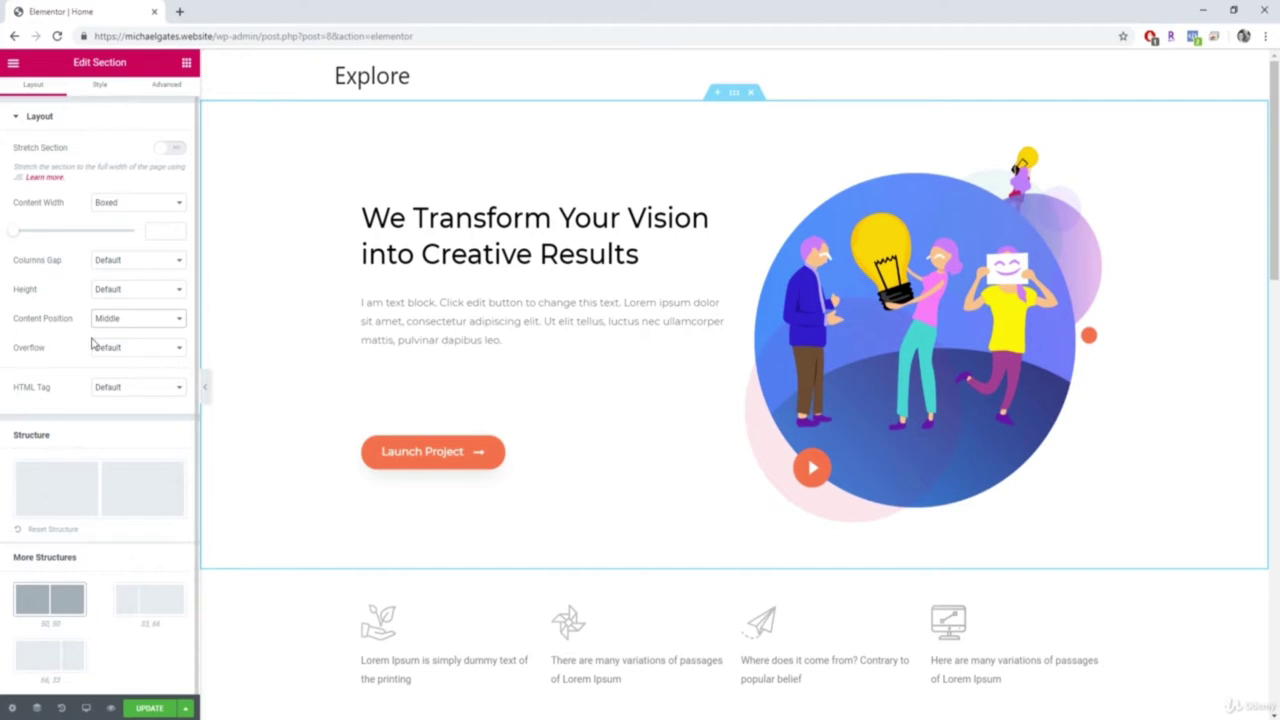
scroll(92, 344, up, 1)
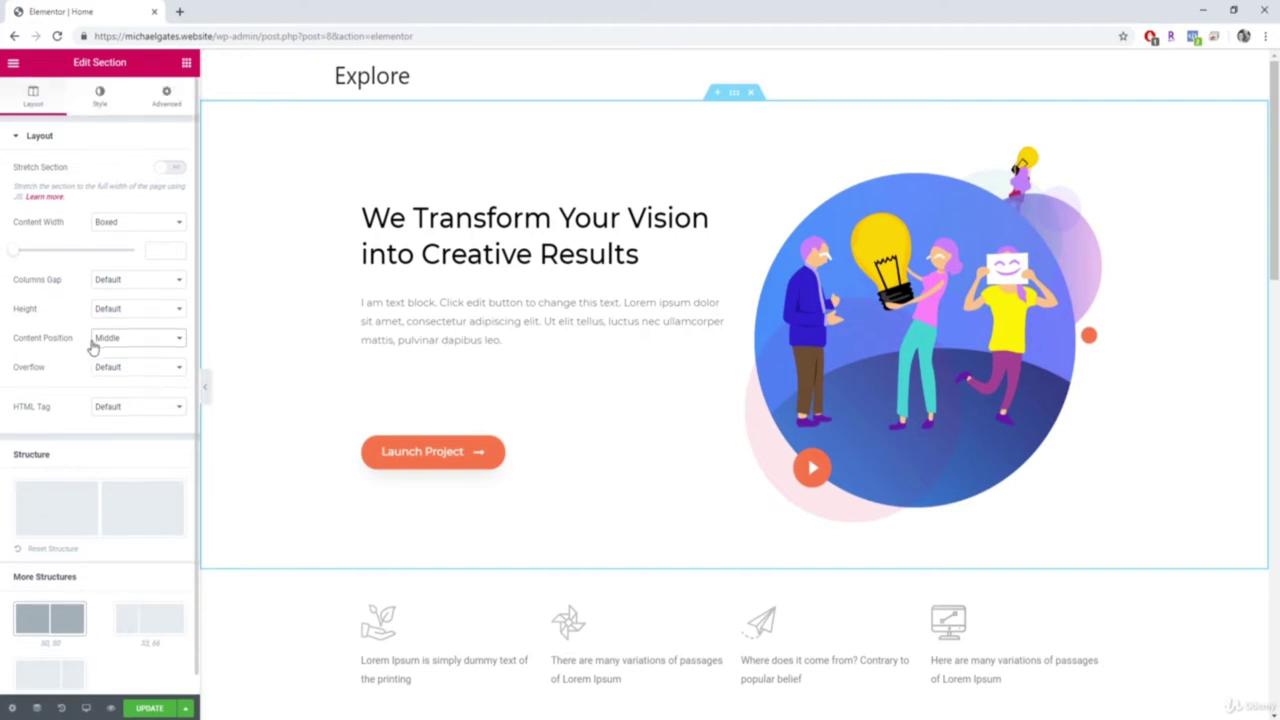
Step: Give the "We Transform Your Vision" section a Classic background in a light yellow colour
click(101, 106)
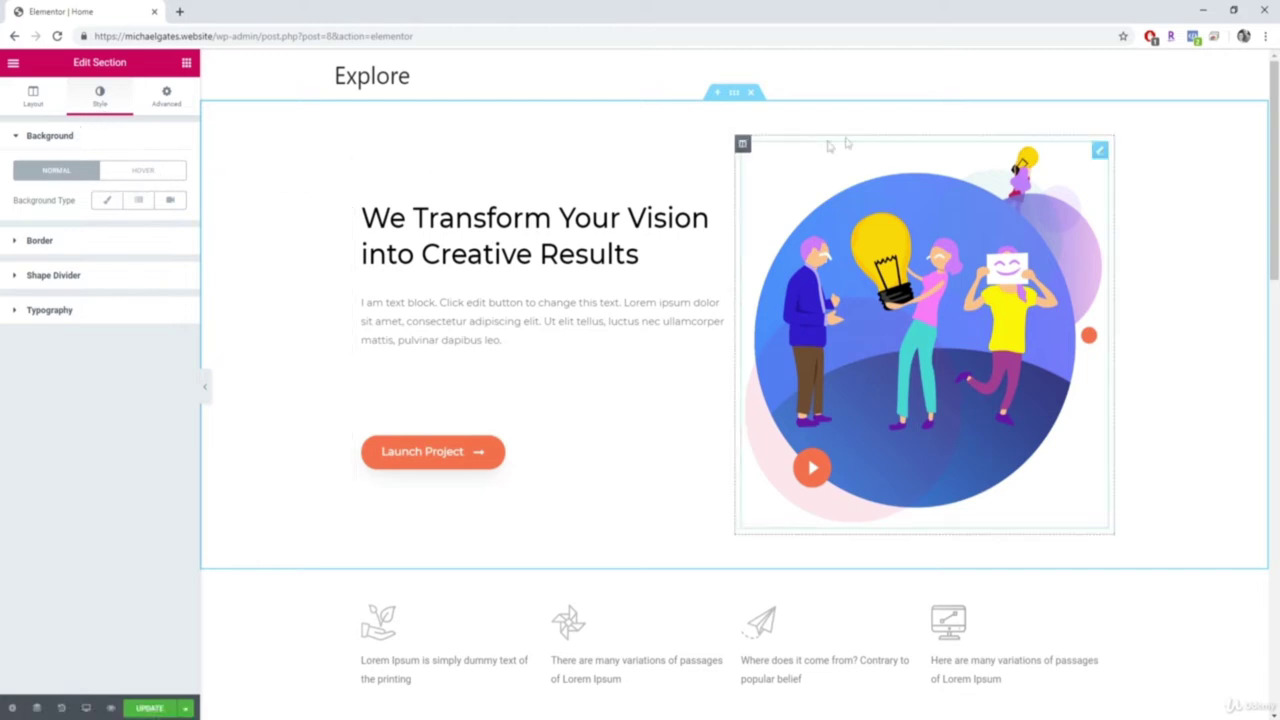
click(108, 203)
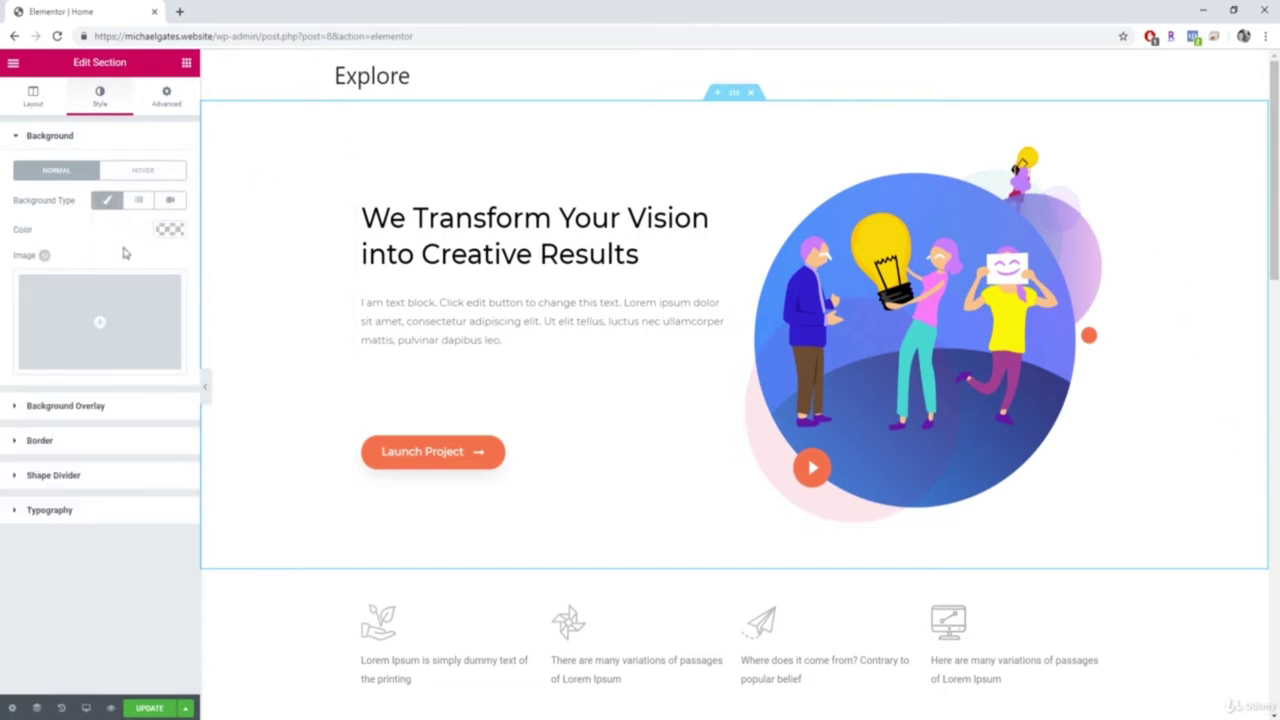
click(167, 231)
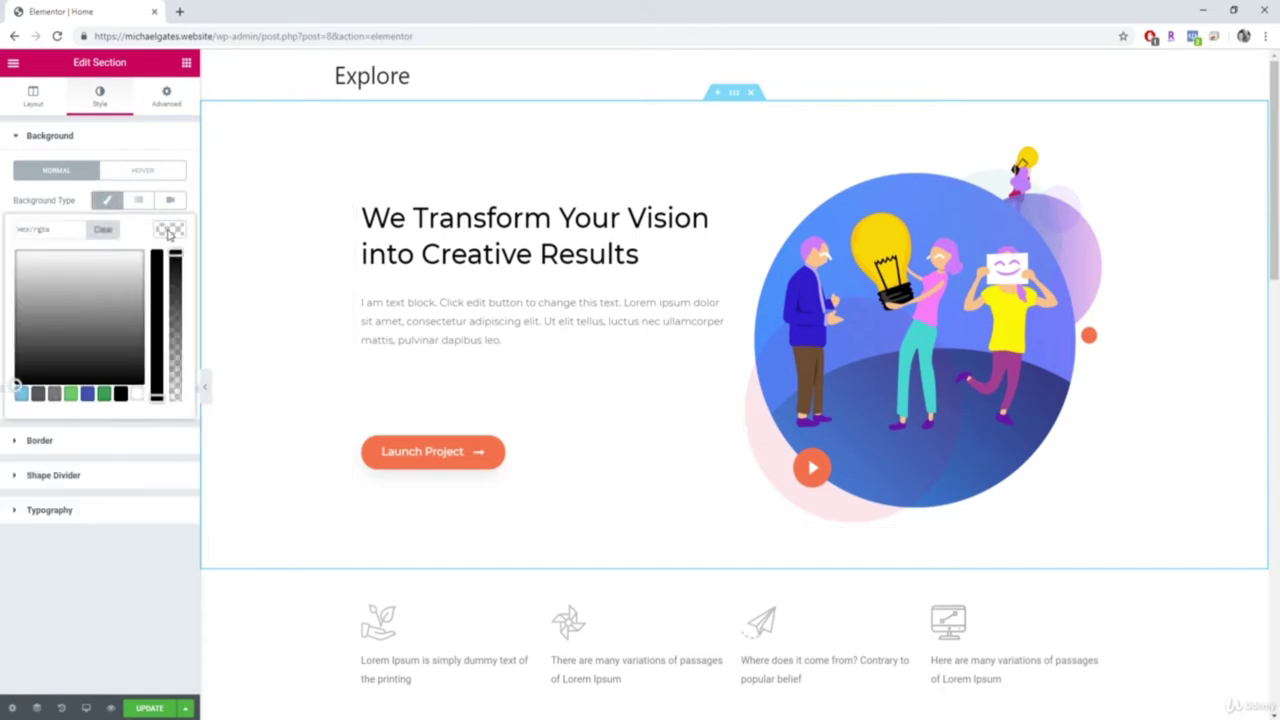
click(71, 394)
drag(94, 326, 30, 258)
drag(156, 320, 156, 255)
Step: Switch the section's background to a gradient and set its second colour to orange
click(138, 200)
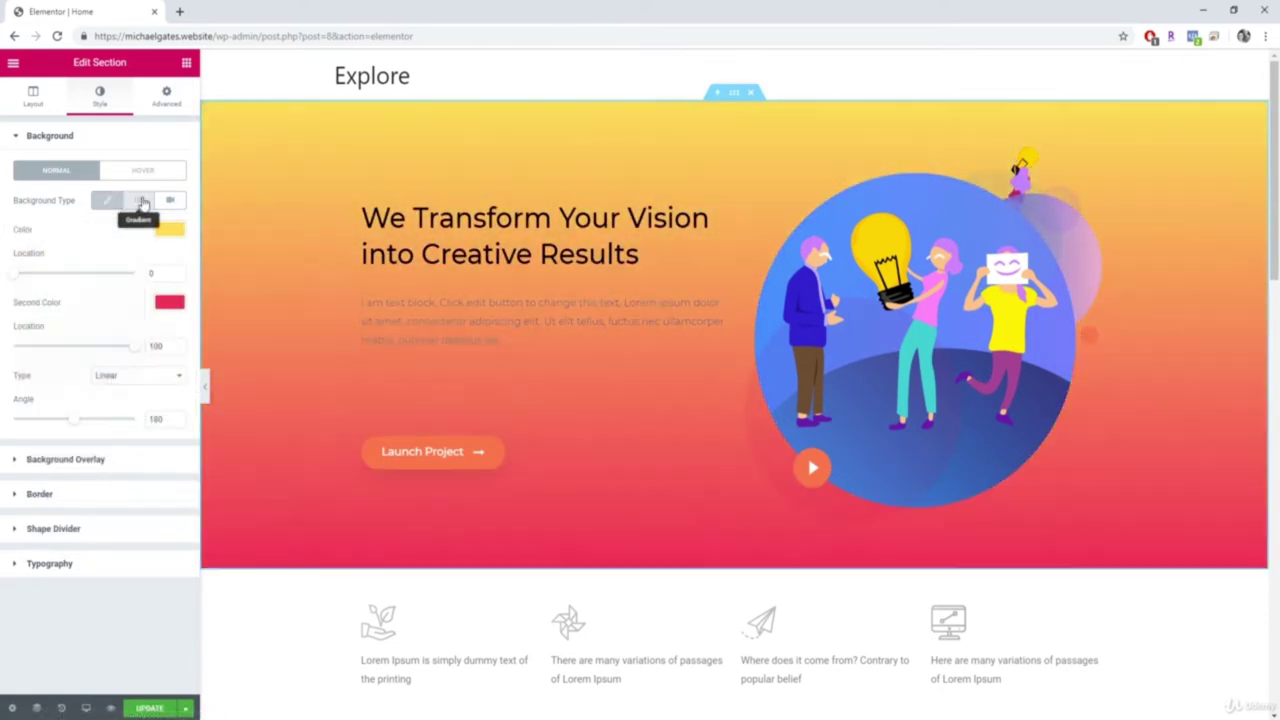
click(169, 302)
drag(112, 335, 28, 322)
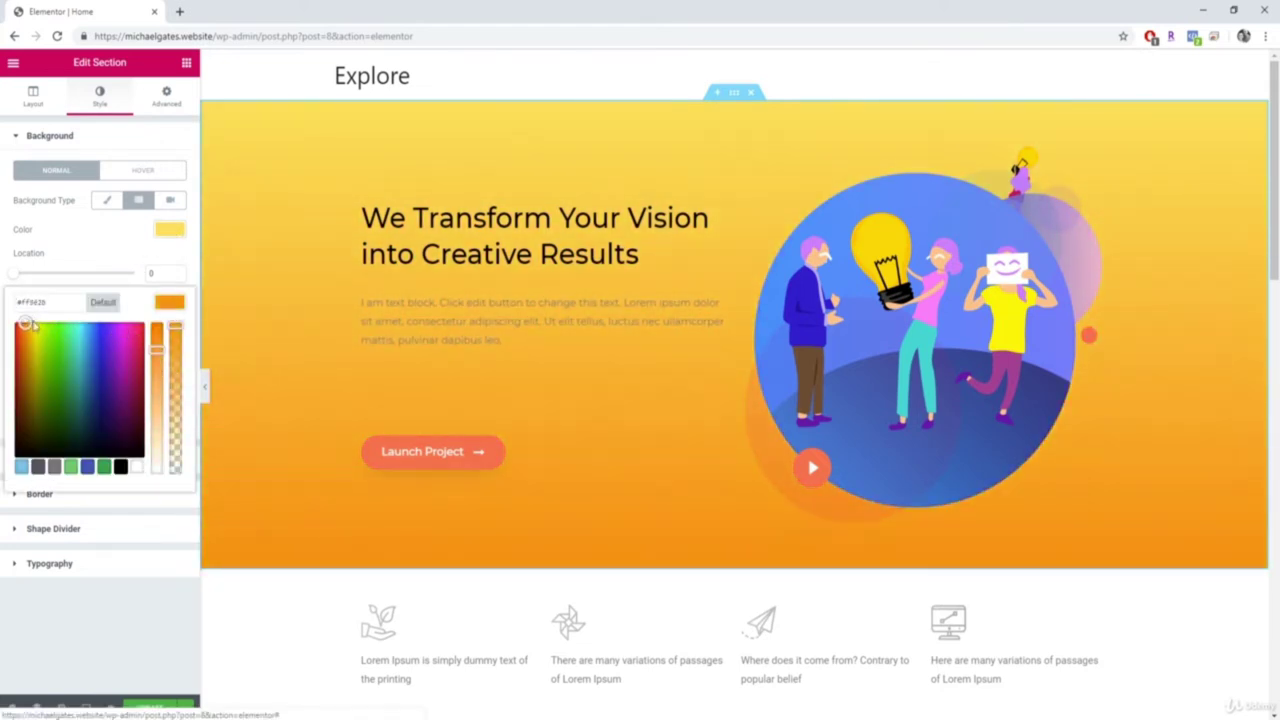
click(10, 330)
Step: Try a different gradient type and a shifted location for the first colour, and undo these changes
click(100, 375)
click(112, 404)
drag(14, 272, 108, 274)
key(ctrl+z)
key(ctrl+z)
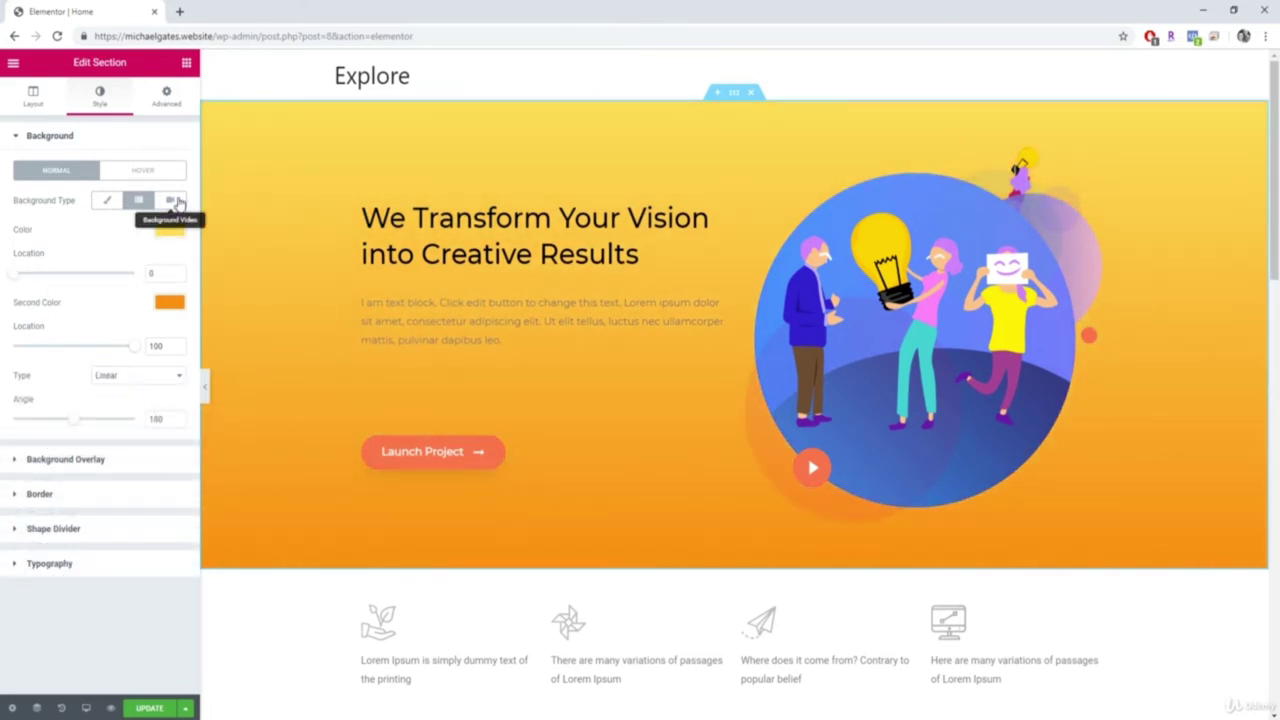
click(173, 201)
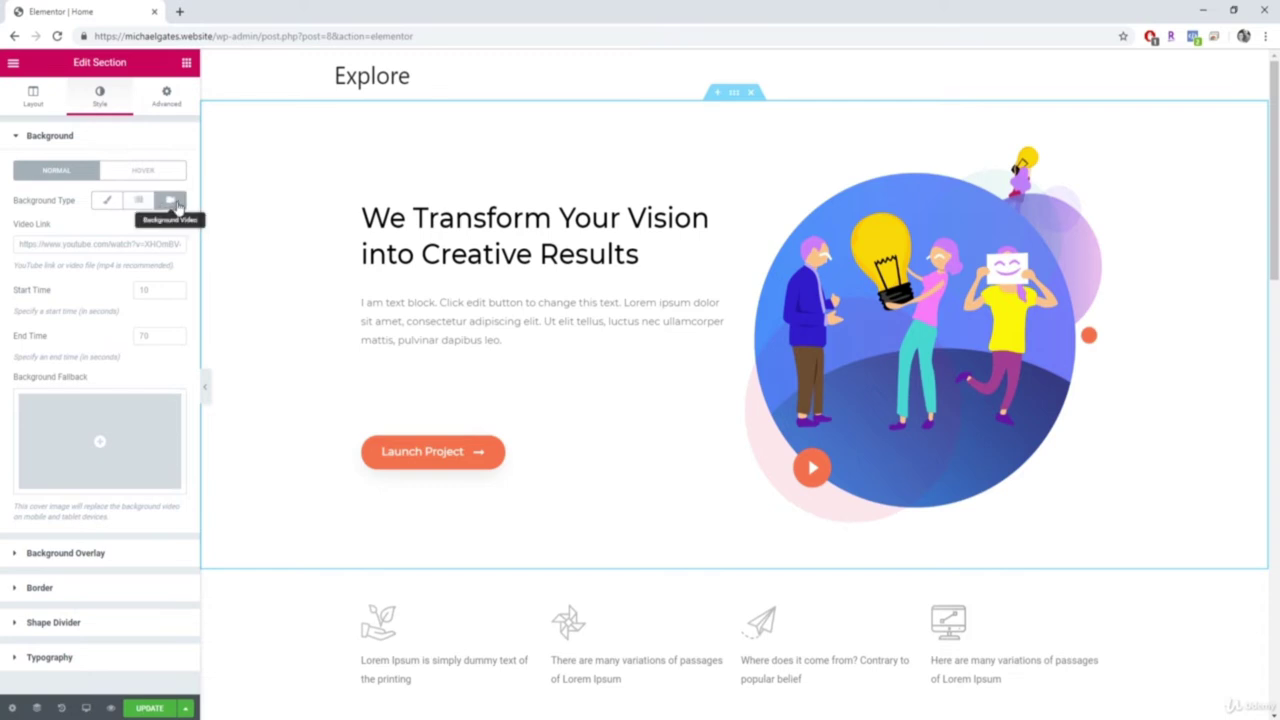
click(75, 243)
text(https://www.youtube.com/watch?v=P9_3z2j4944)
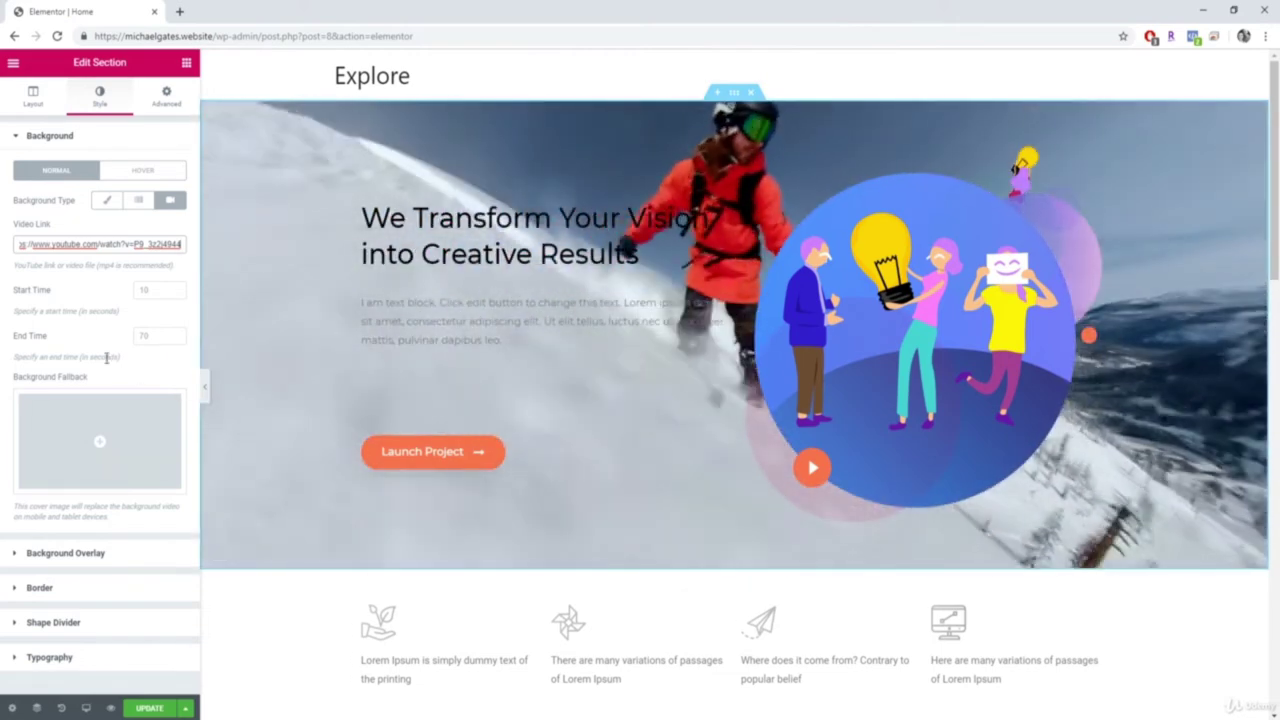
click(50, 135)
Step: Try a Solid border type on the section
click(78, 205)
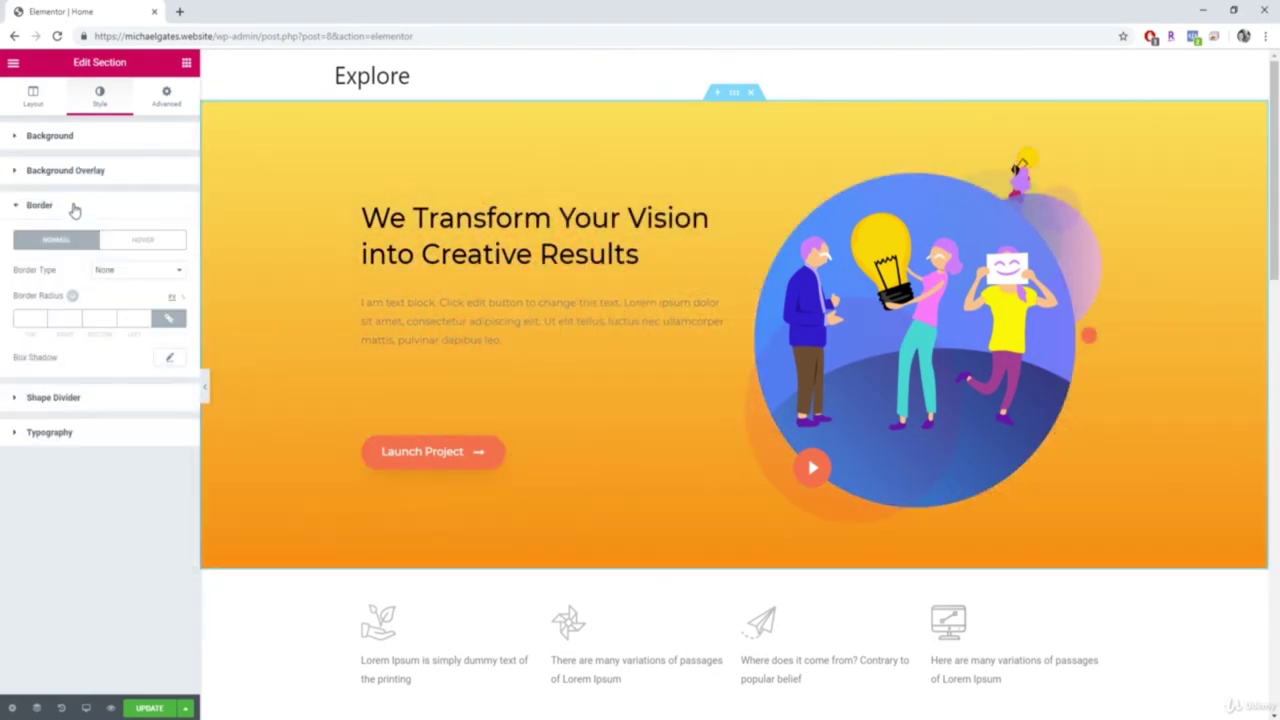
click(130, 271)
click(126, 293)
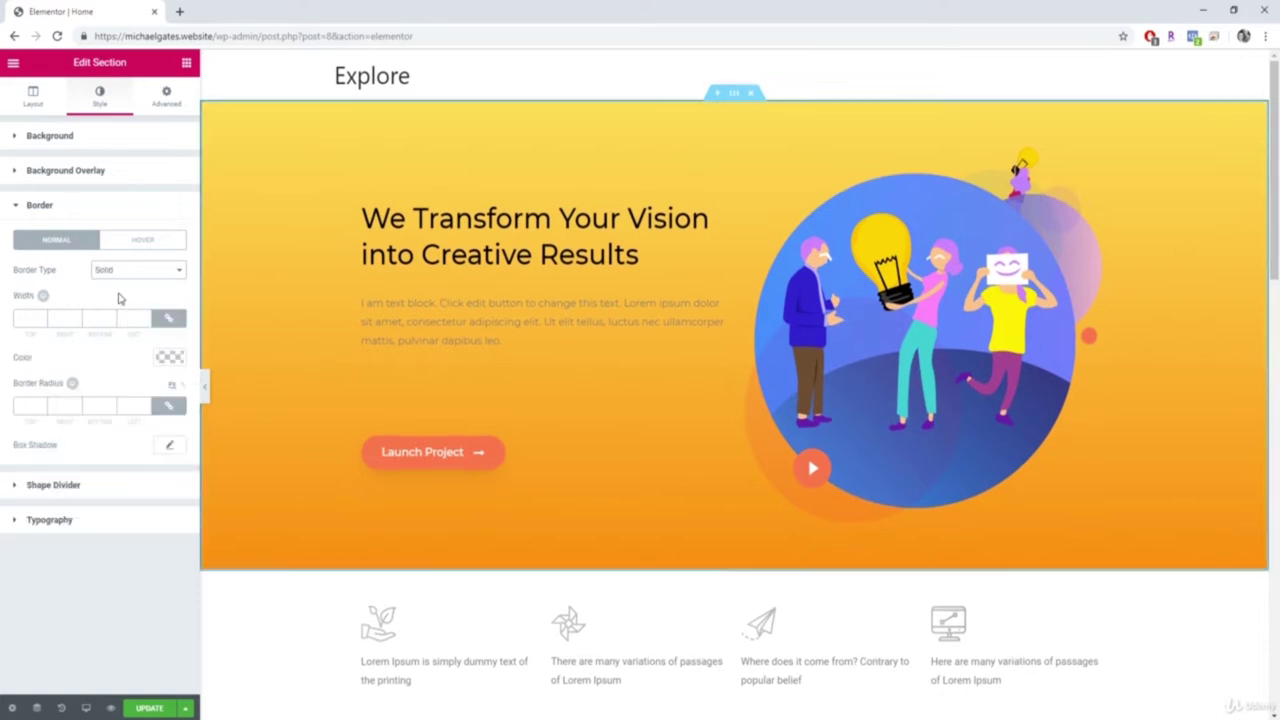
Step: Add a Waves shape divider along the section's bottom edge after trying Clouds
click(53, 485)
click(142, 274)
click(138, 304)
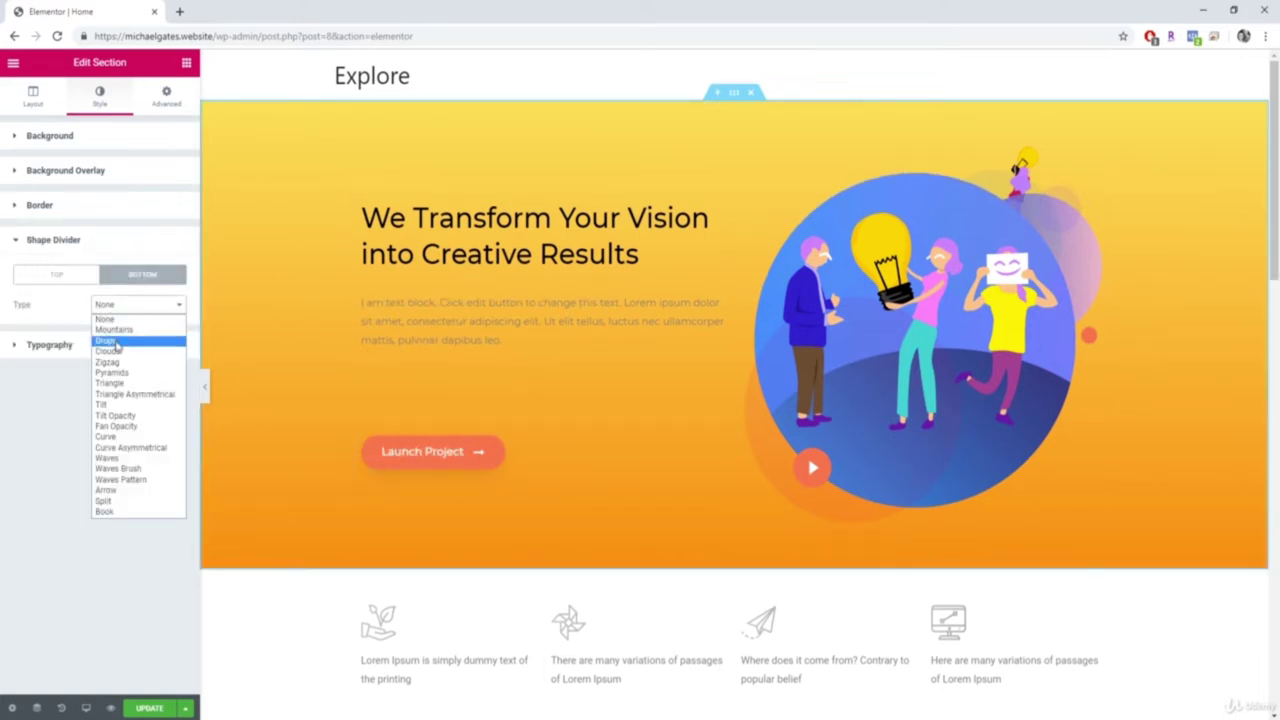
click(115, 355)
click(128, 305)
click(120, 457)
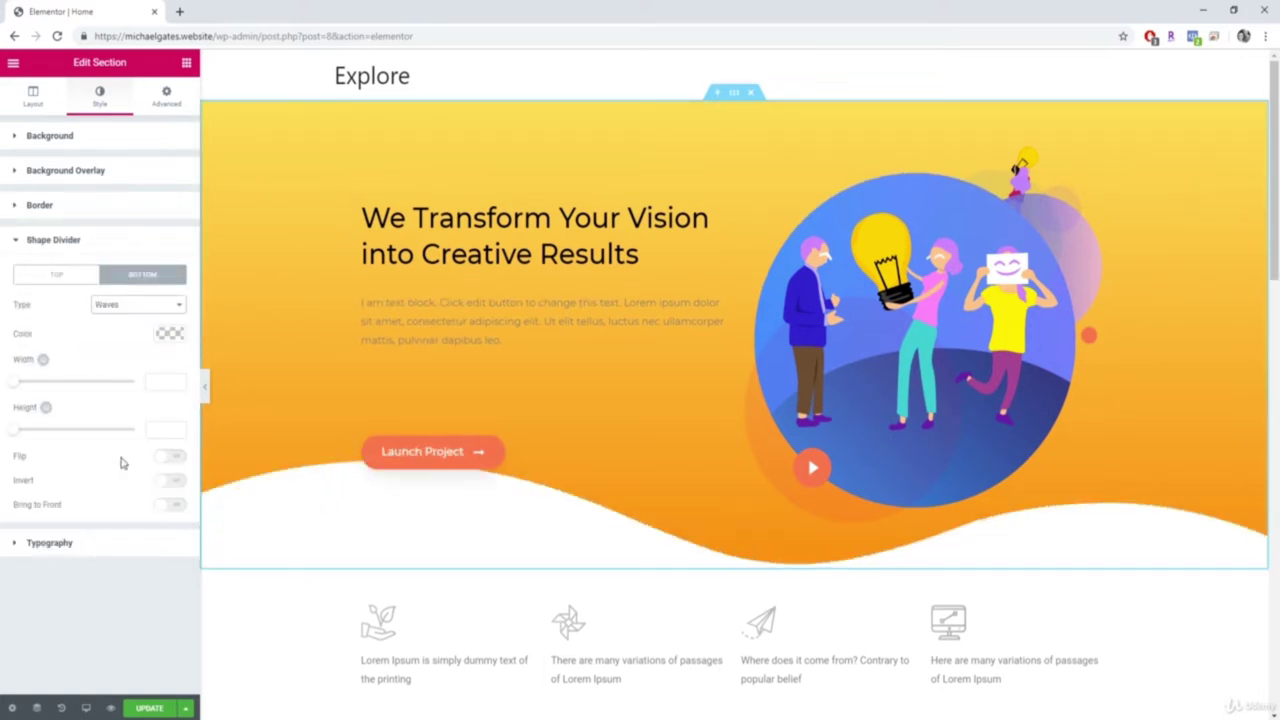
click(161, 239)
Step: Try a top and bottom margin of 52 and a top padding of 95 on the section, and return the margin to 0
click(168, 100)
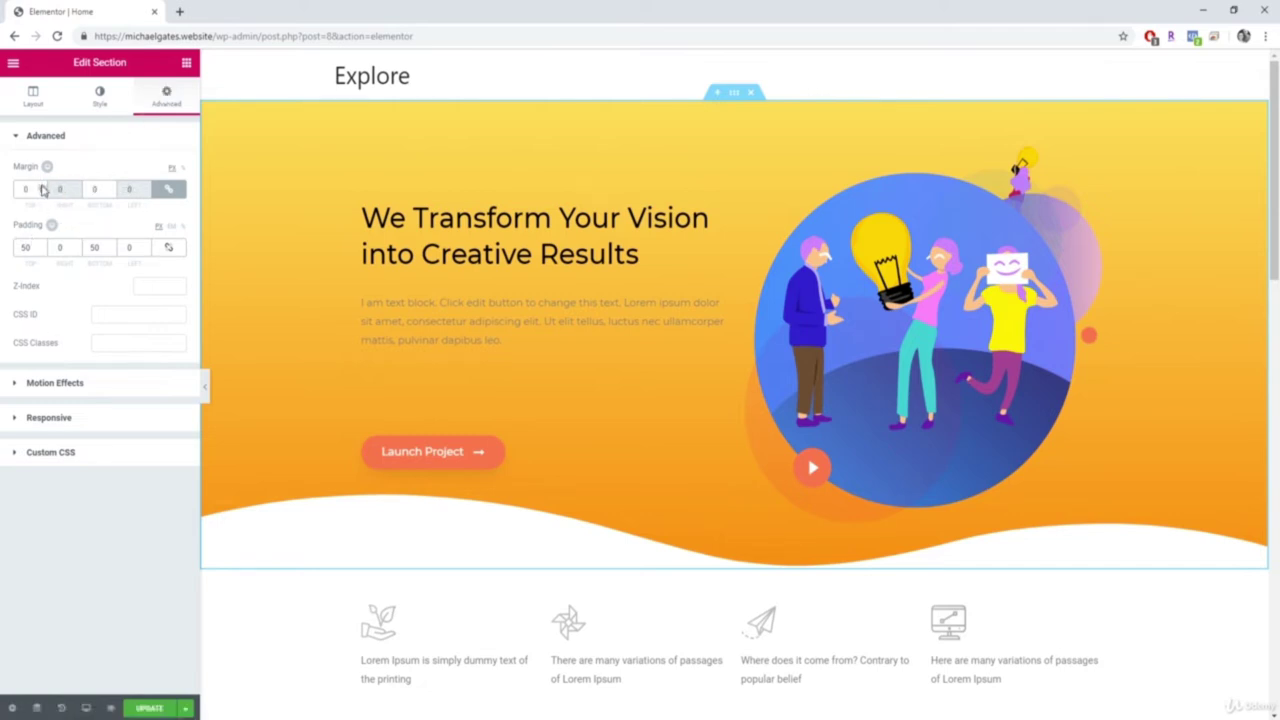
scroll(42, 190, up, 20)
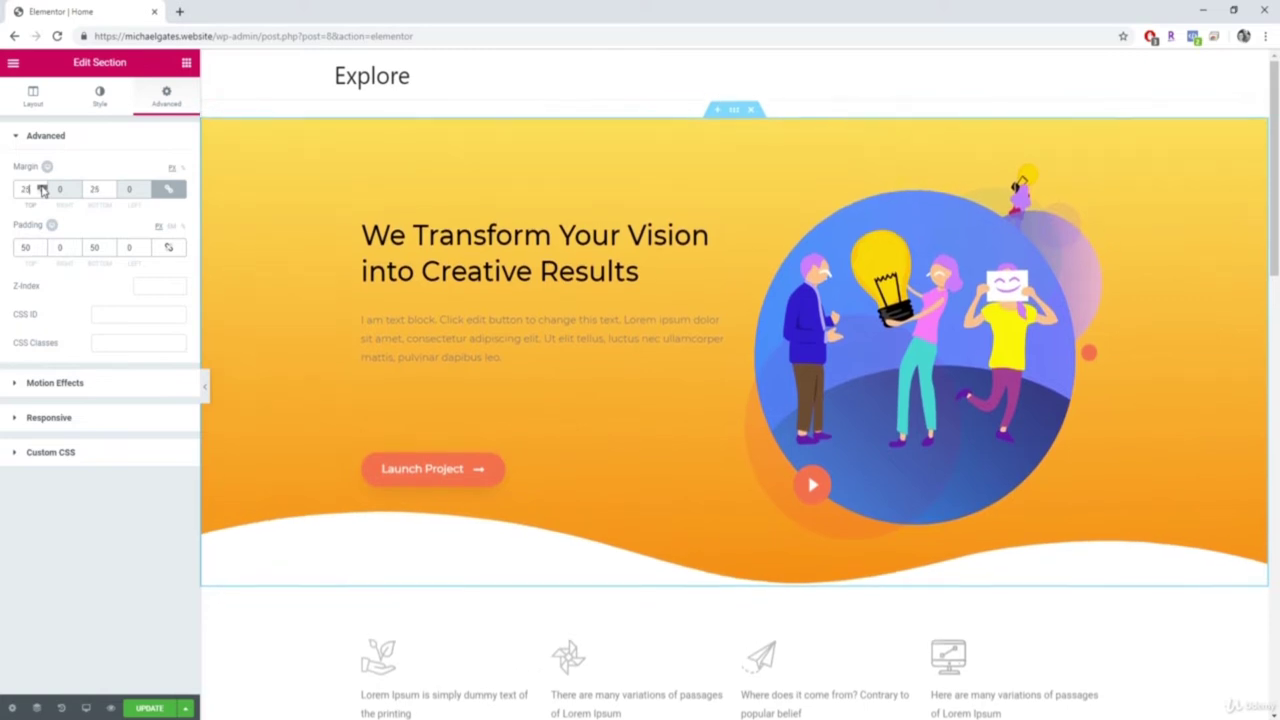
scroll(42, 190, up, 18)
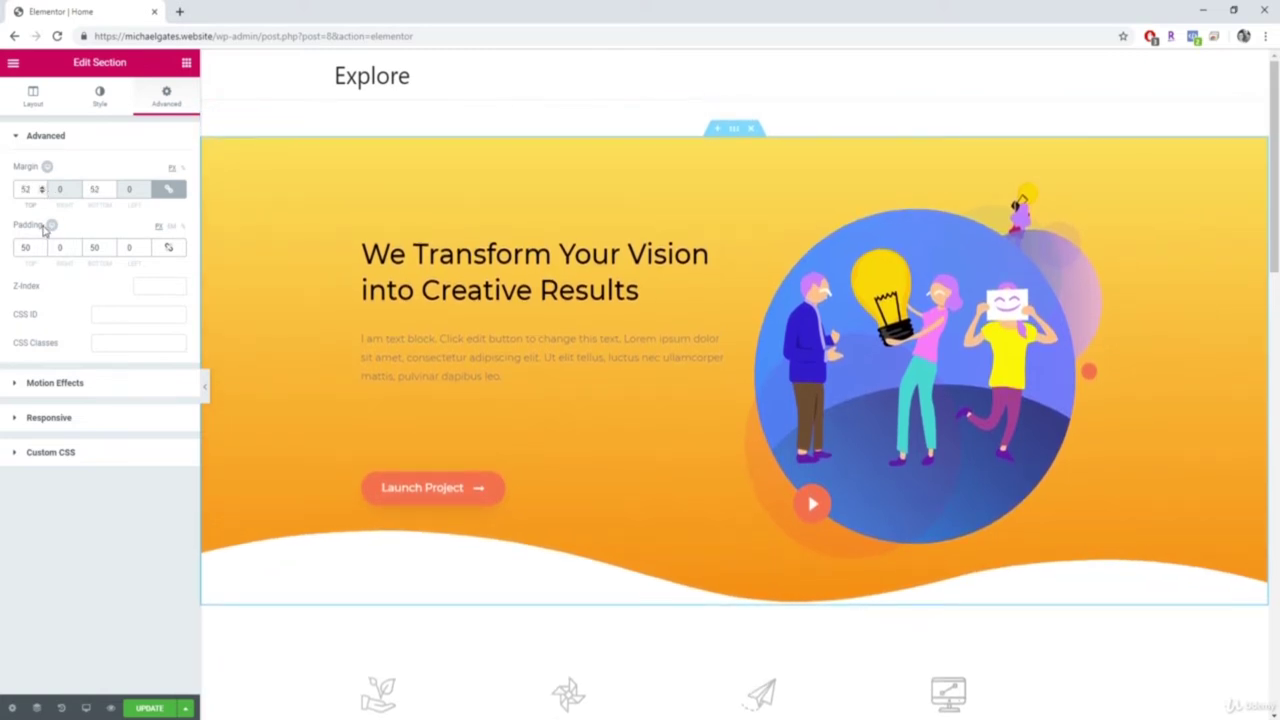
scroll(42, 250, up, 20)
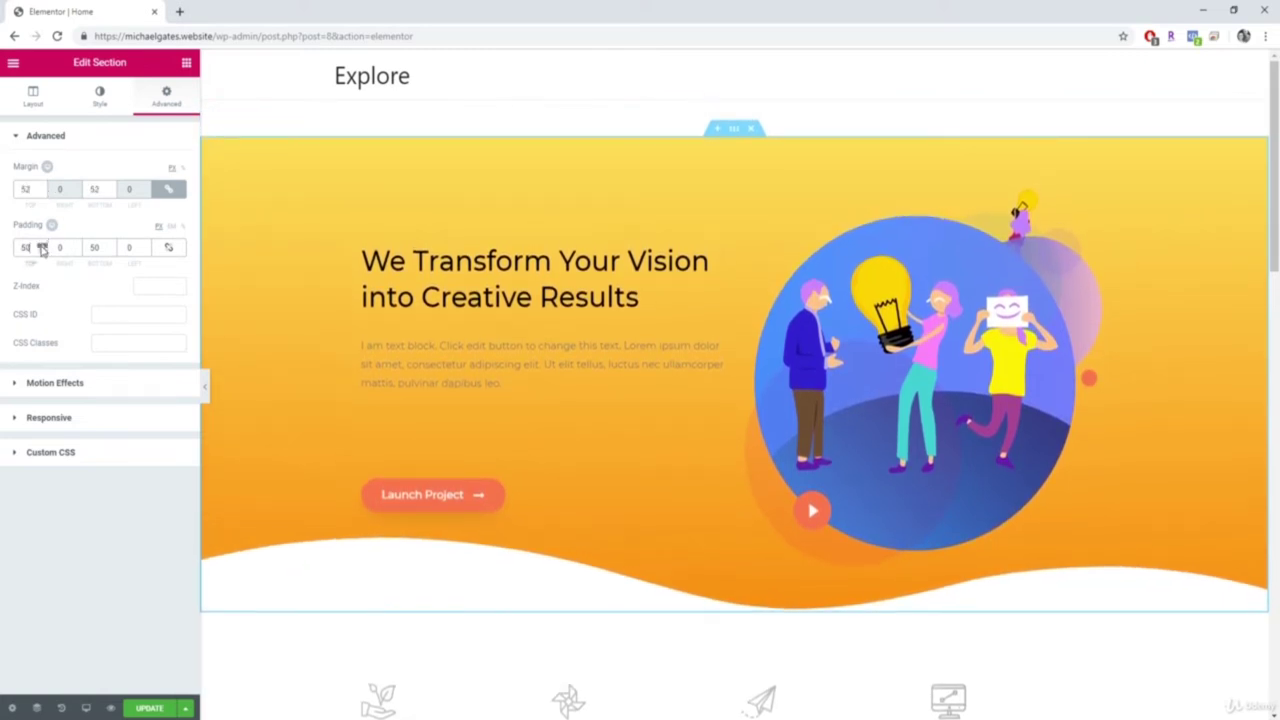
scroll(42, 249, up, 15)
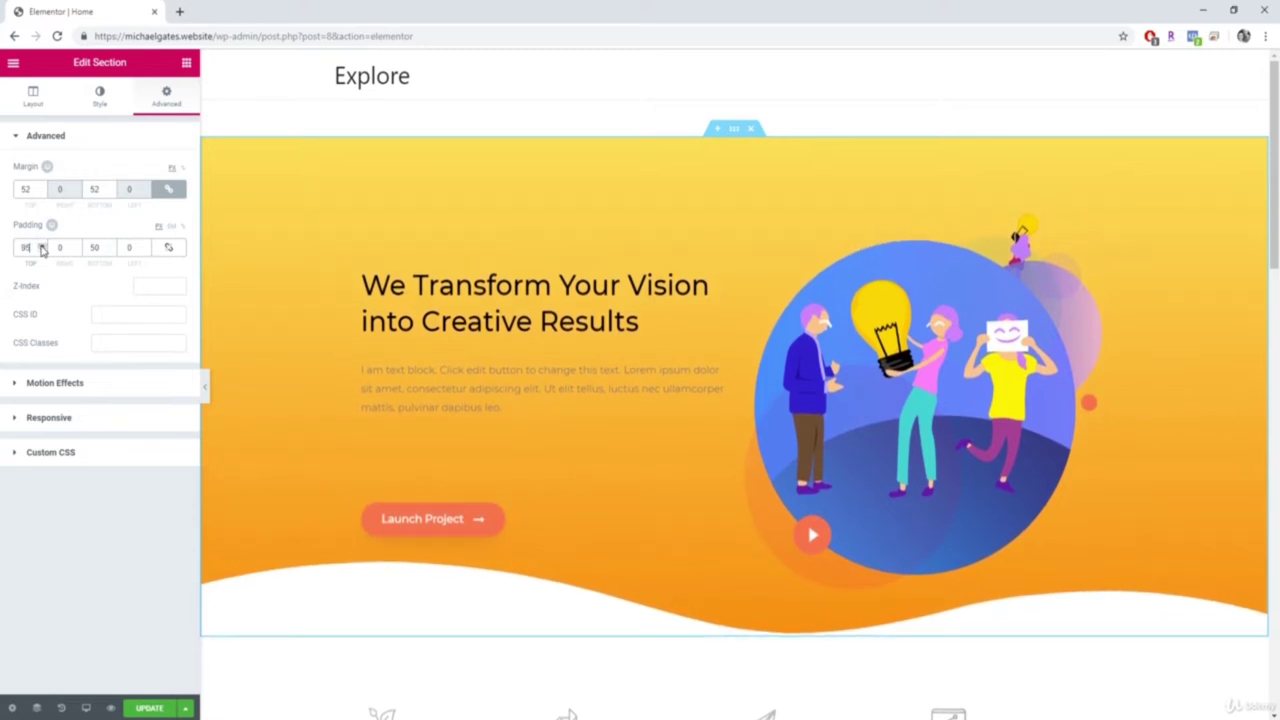
scroll(42, 190, down, 20)
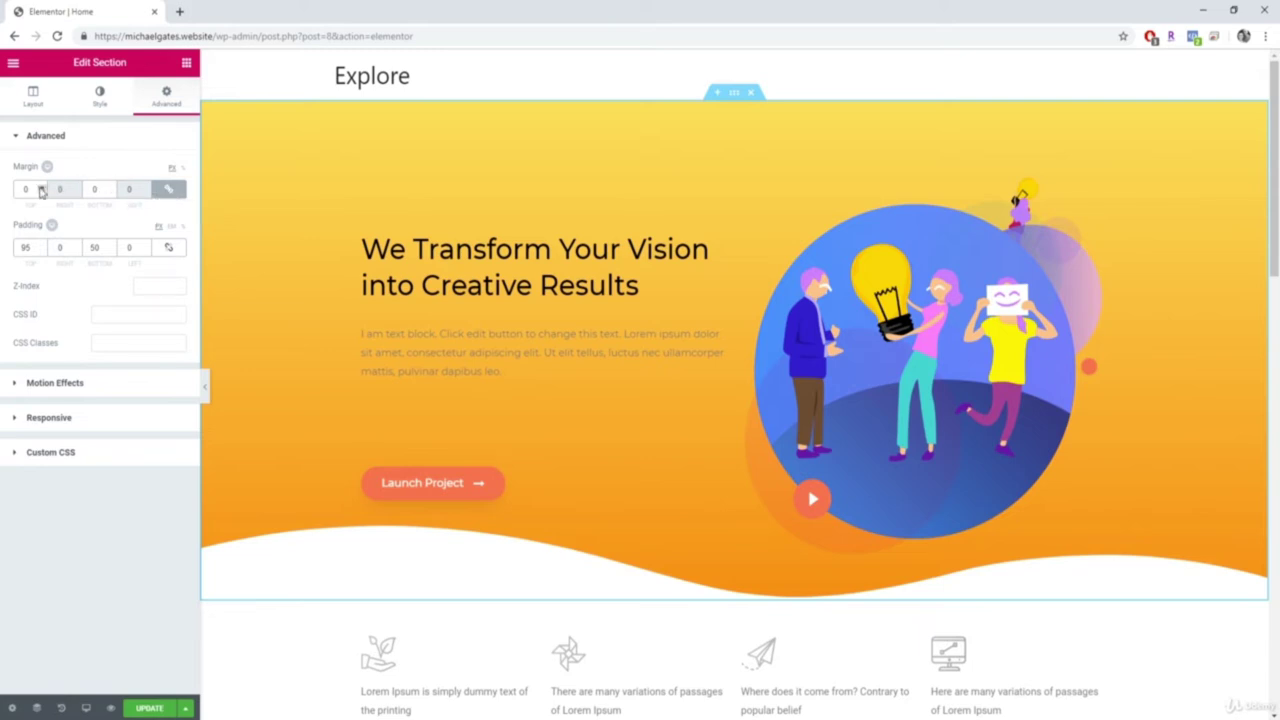
Step: Try a linked margin of 26, unlink the values to raise only the top margin, and reset the margins to 0
scroll(42, 190, up, 20)
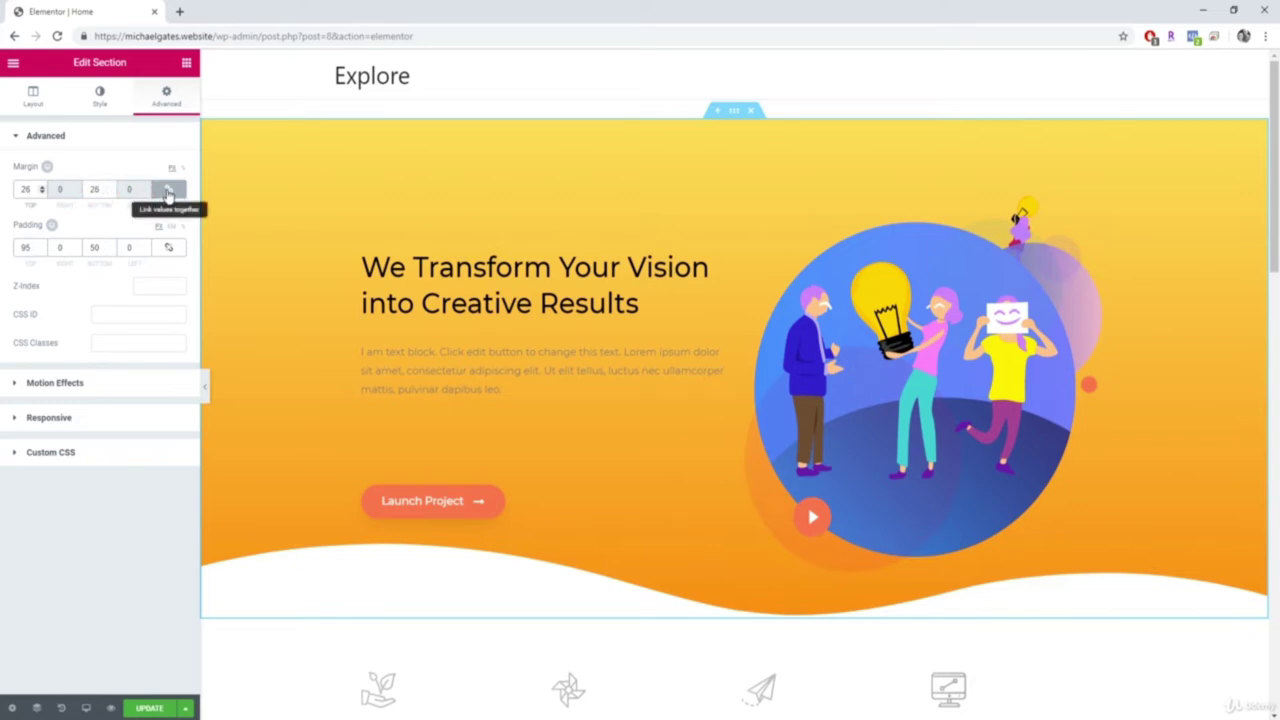
drag(42, 188, 42, 188)
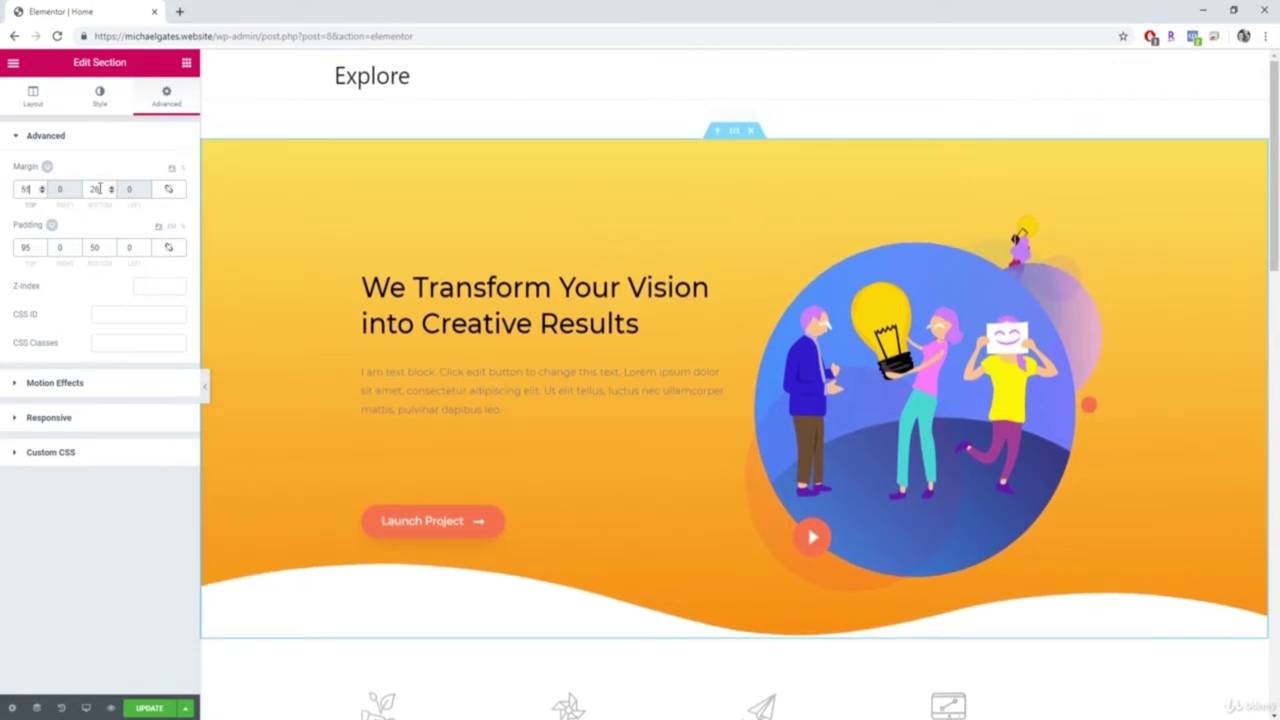
click(97, 189)
double_click(32, 189)
text(0)
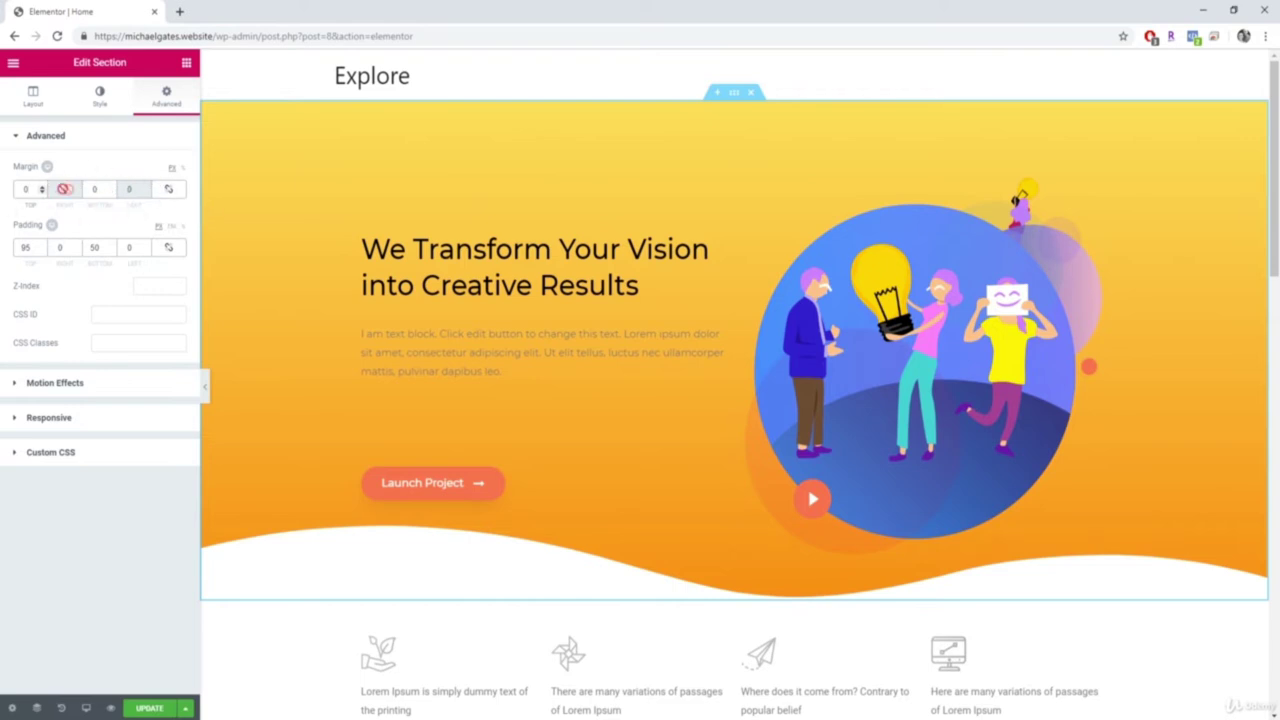
Step: Try Fade In and Fade In Down as the section's entrance animation
click(16, 388)
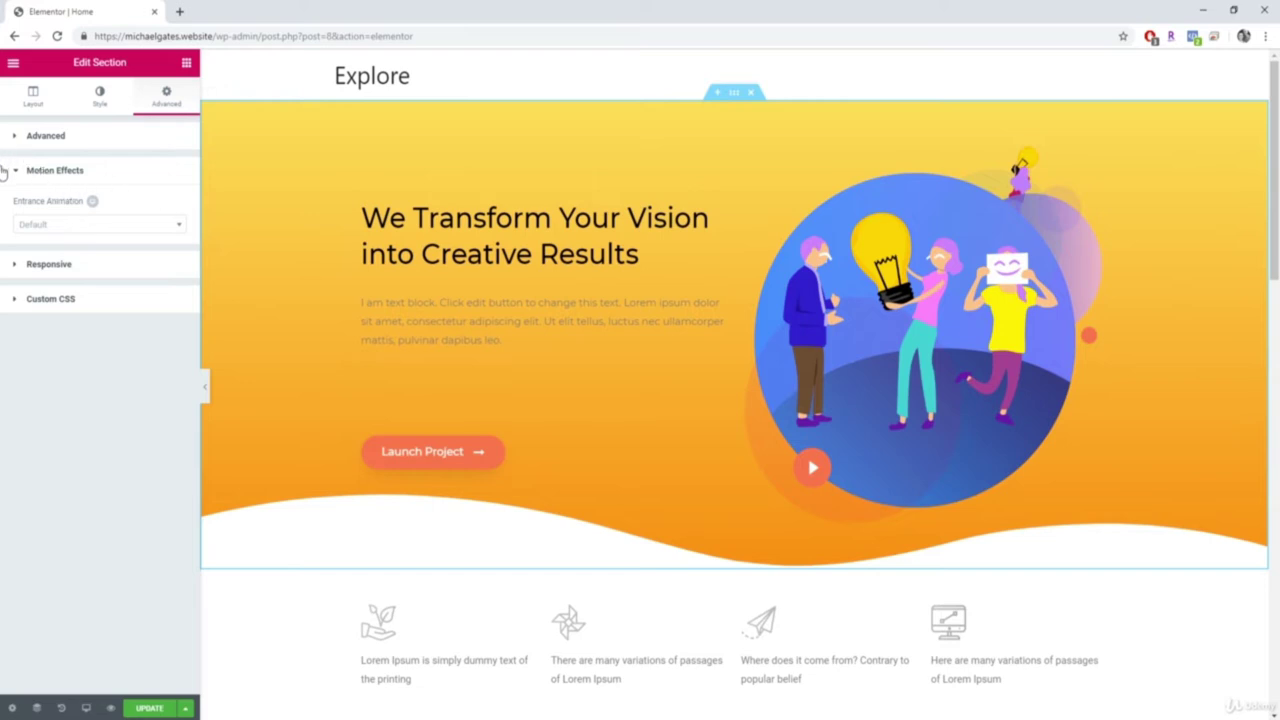
click(175, 228)
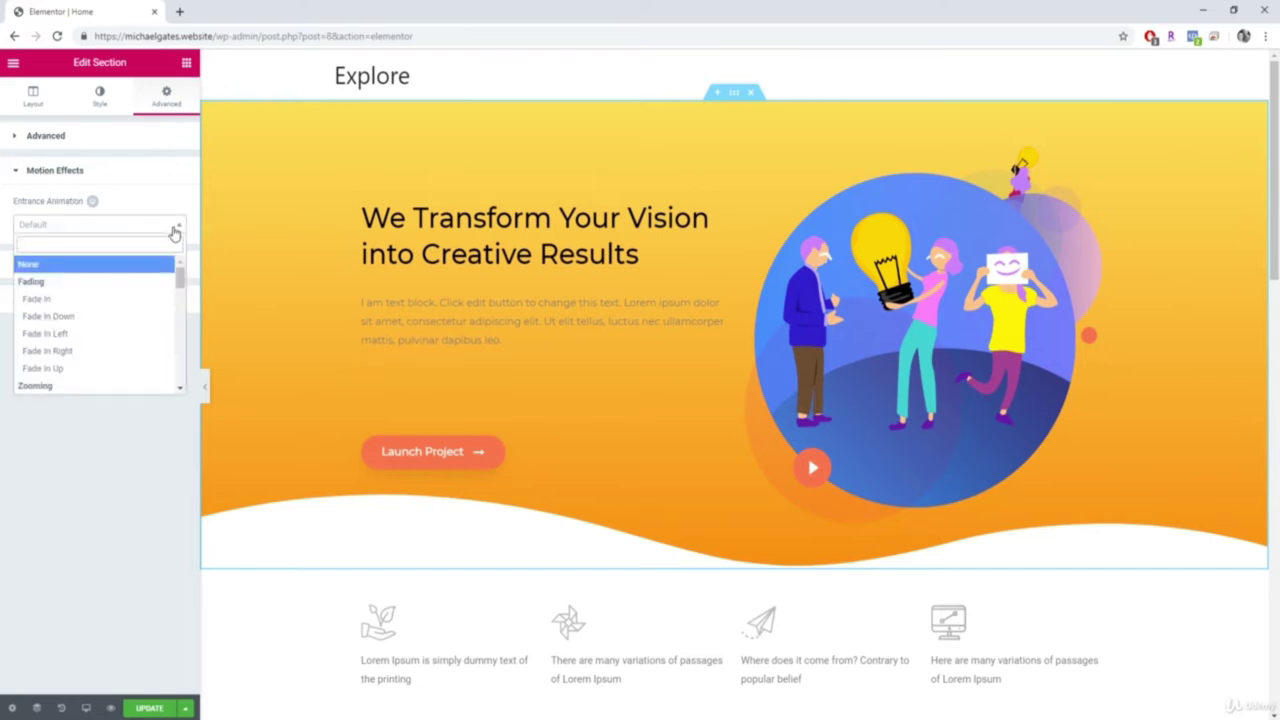
click(38, 298)
click(60, 224)
click(50, 316)
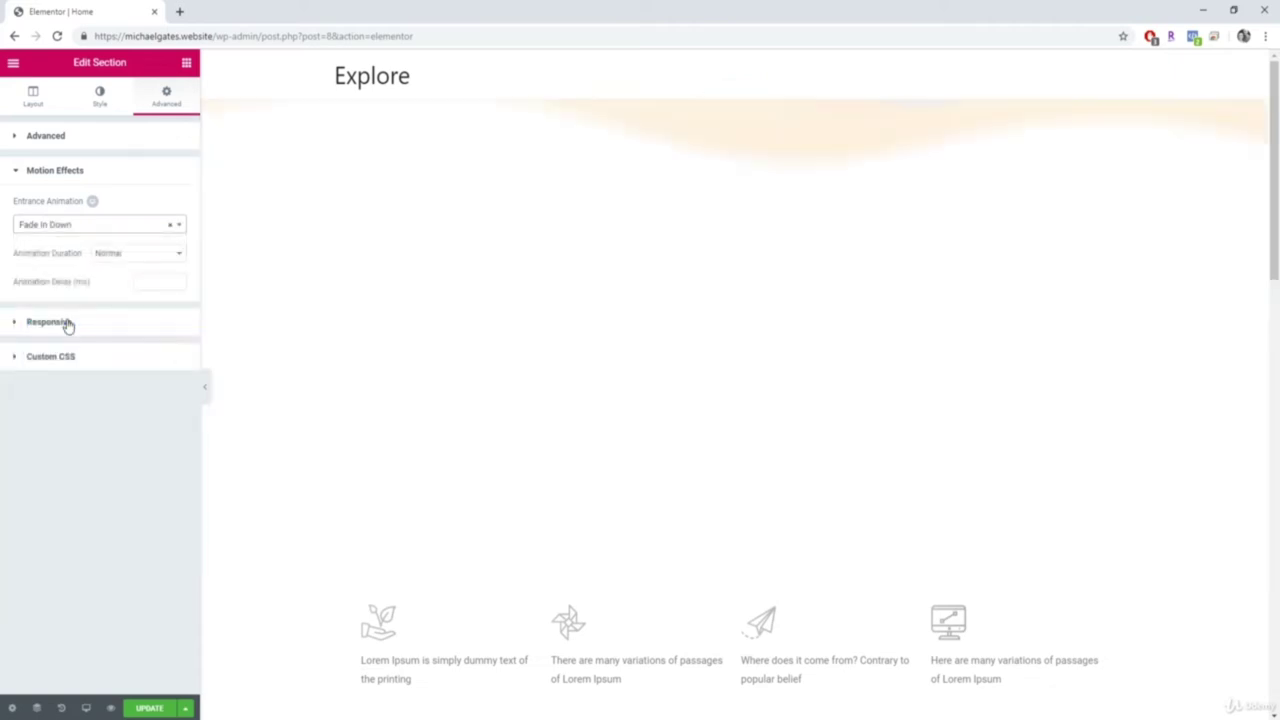
Step: Set the Pulse entrance animation's duration to Fast after trying Slow, and update the page
click(137, 253)
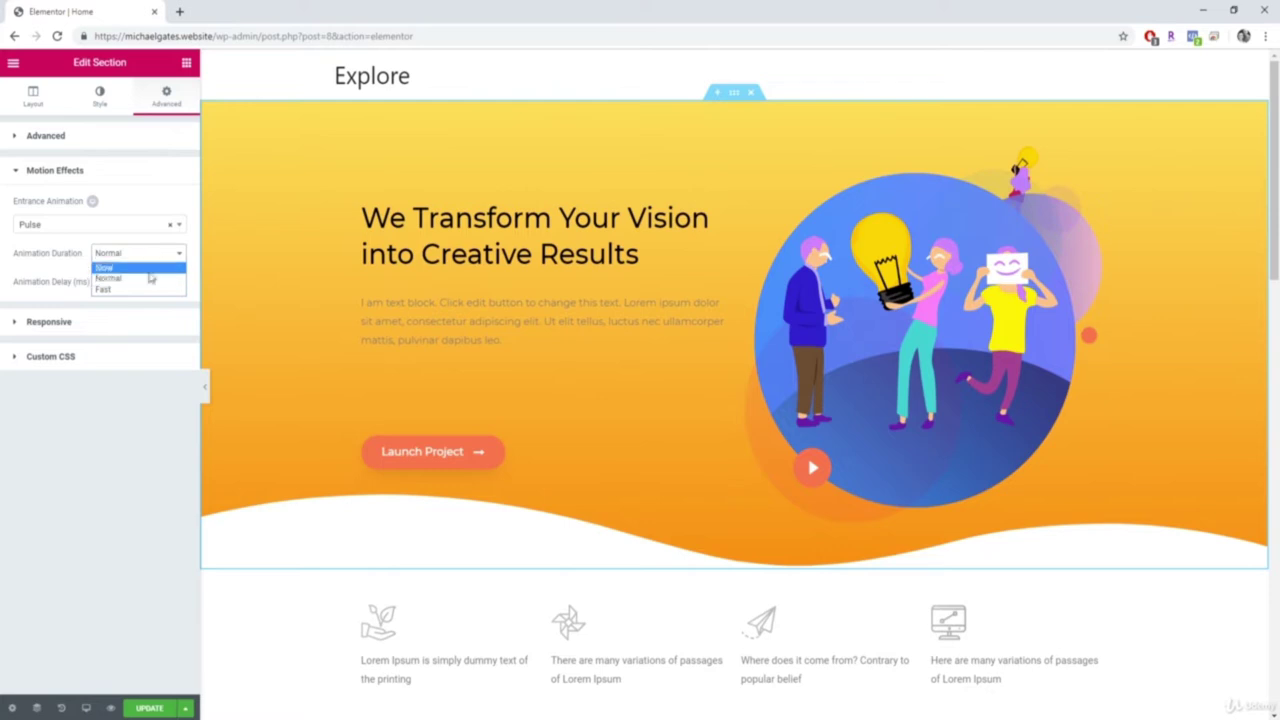
click(146, 279)
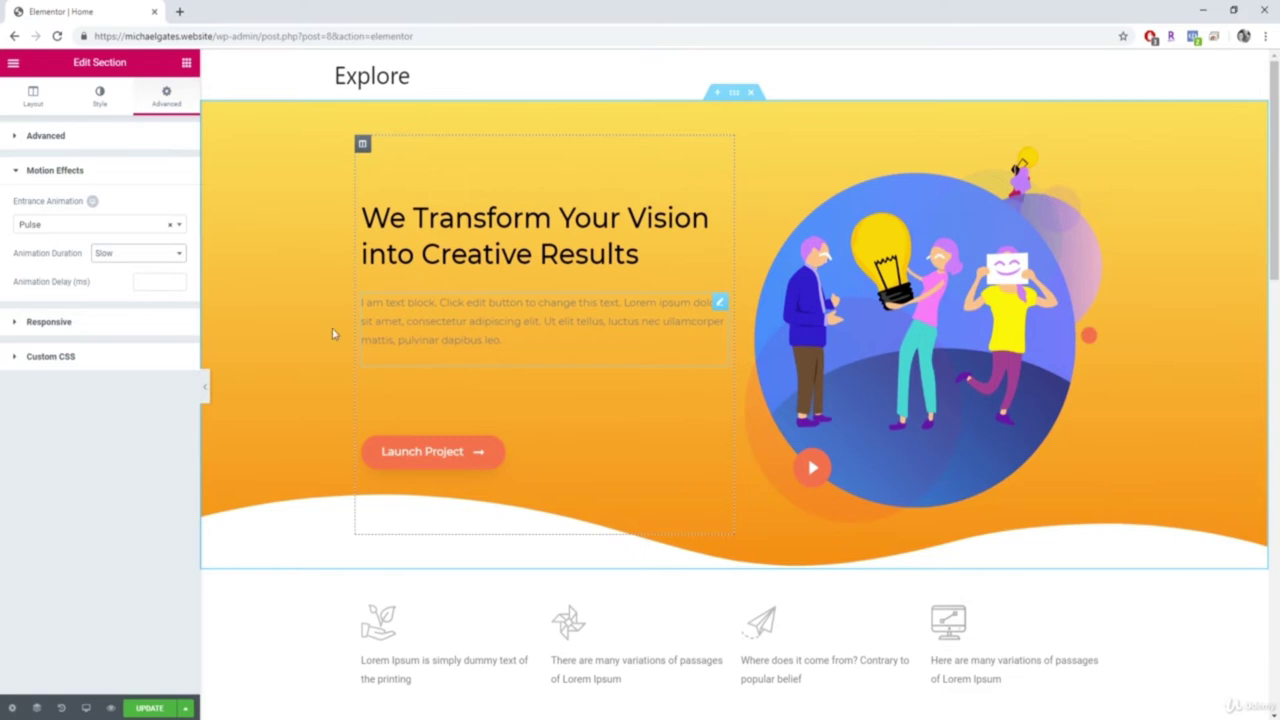
click(160, 254)
click(128, 277)
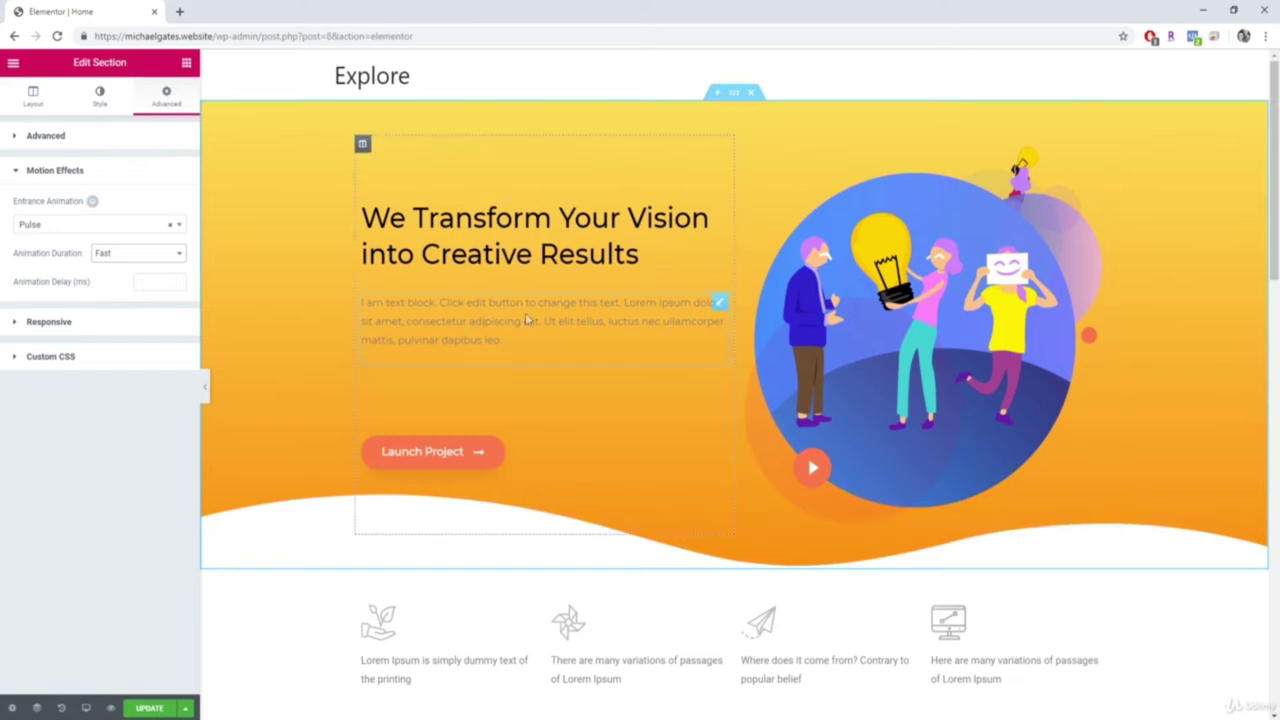
click(149, 708)
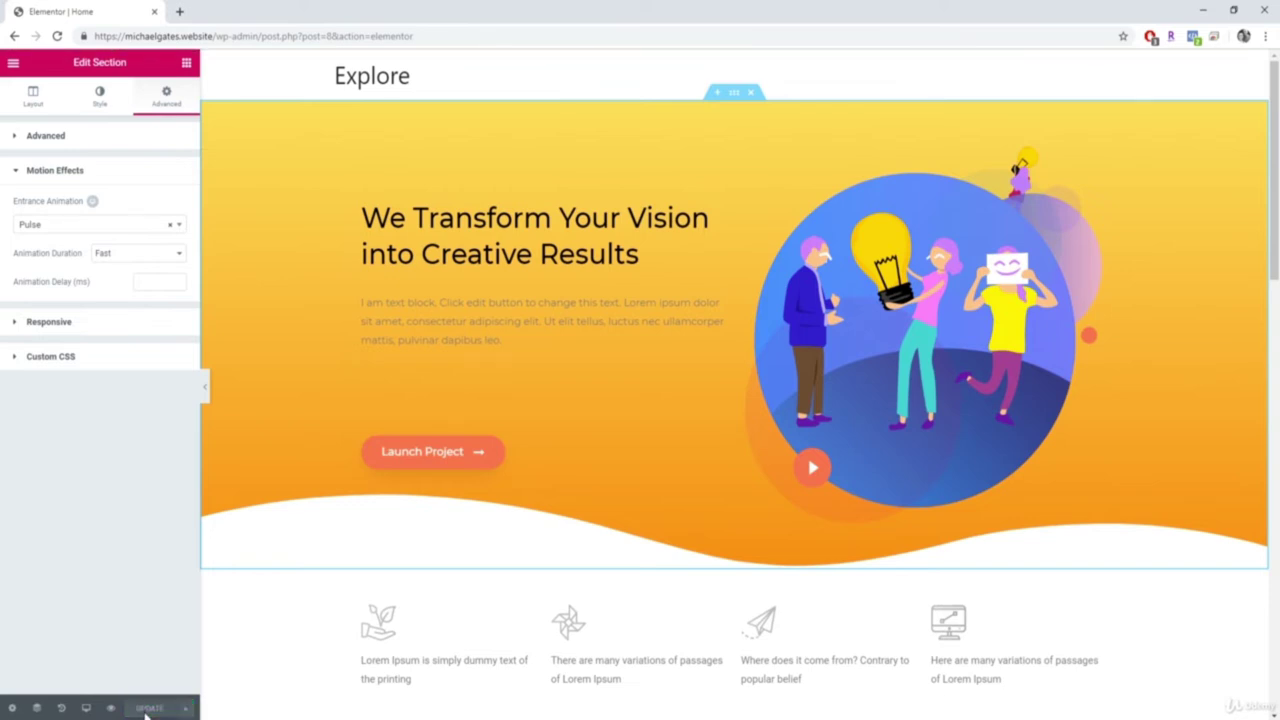
Step: Try a green classic background on the column holding the hero heading, and clear the color
click(382, 189)
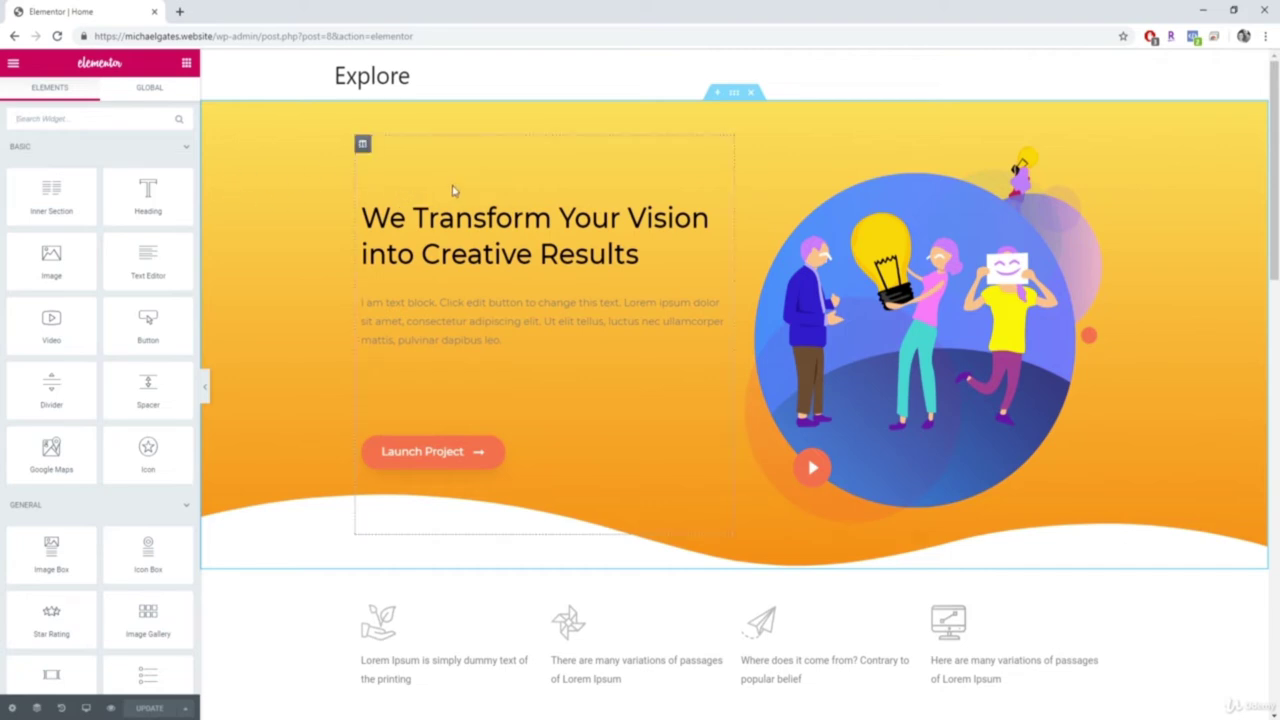
click(363, 145)
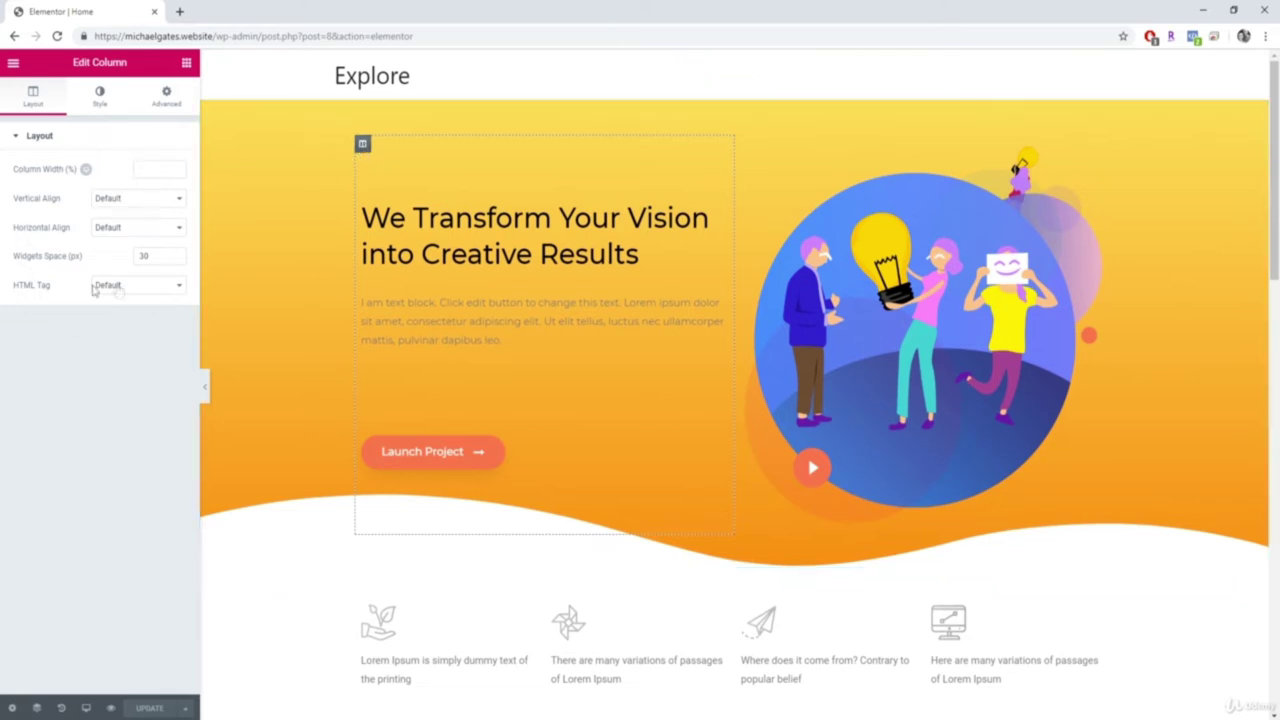
click(99, 97)
click(115, 200)
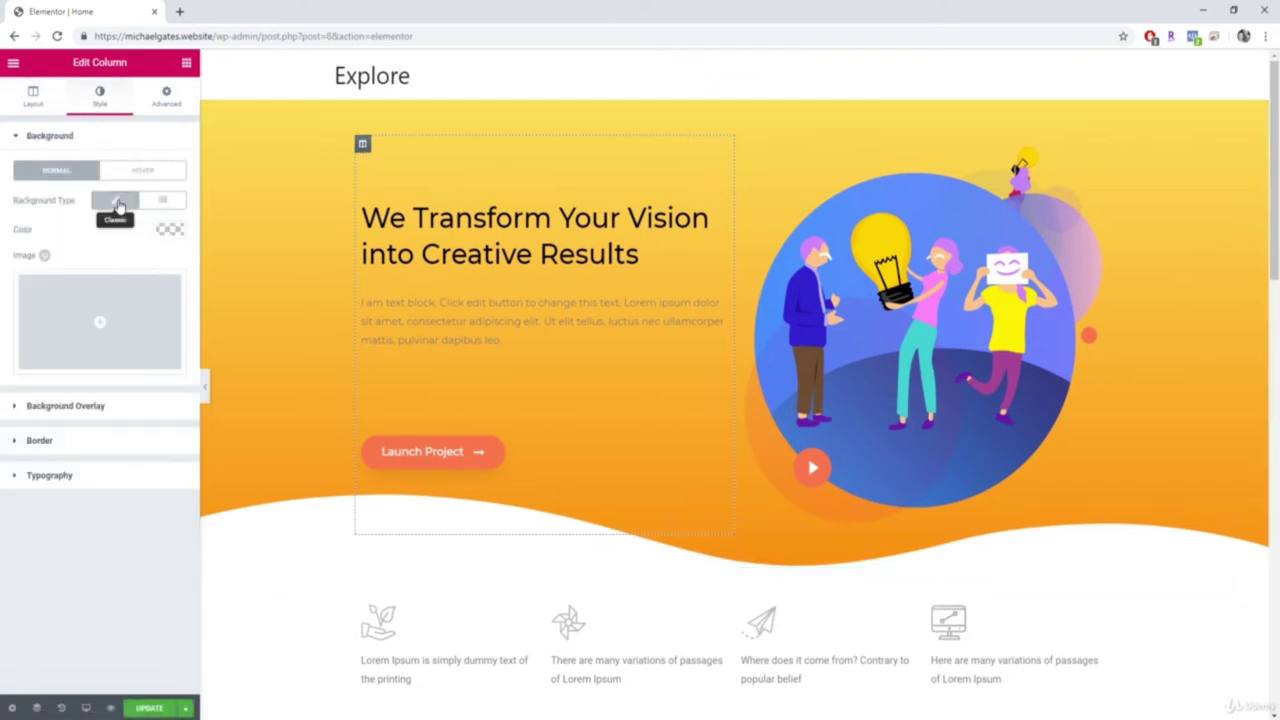
click(170, 231)
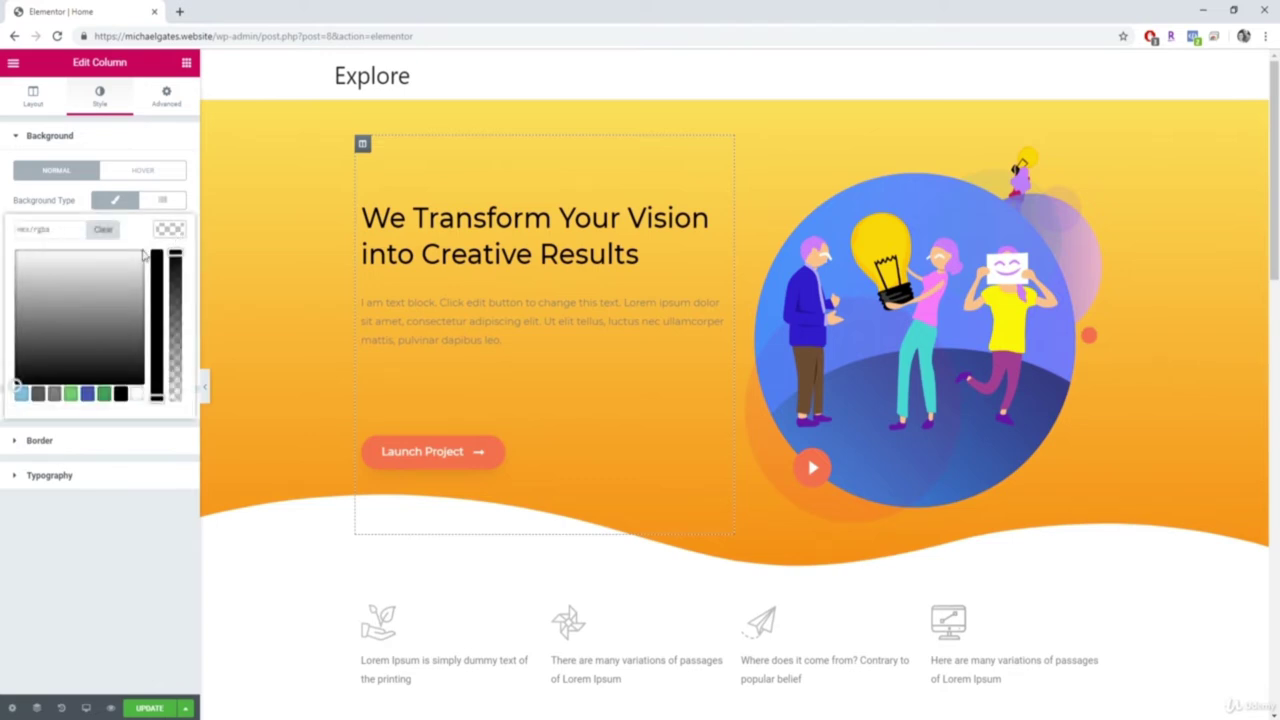
click(71, 395)
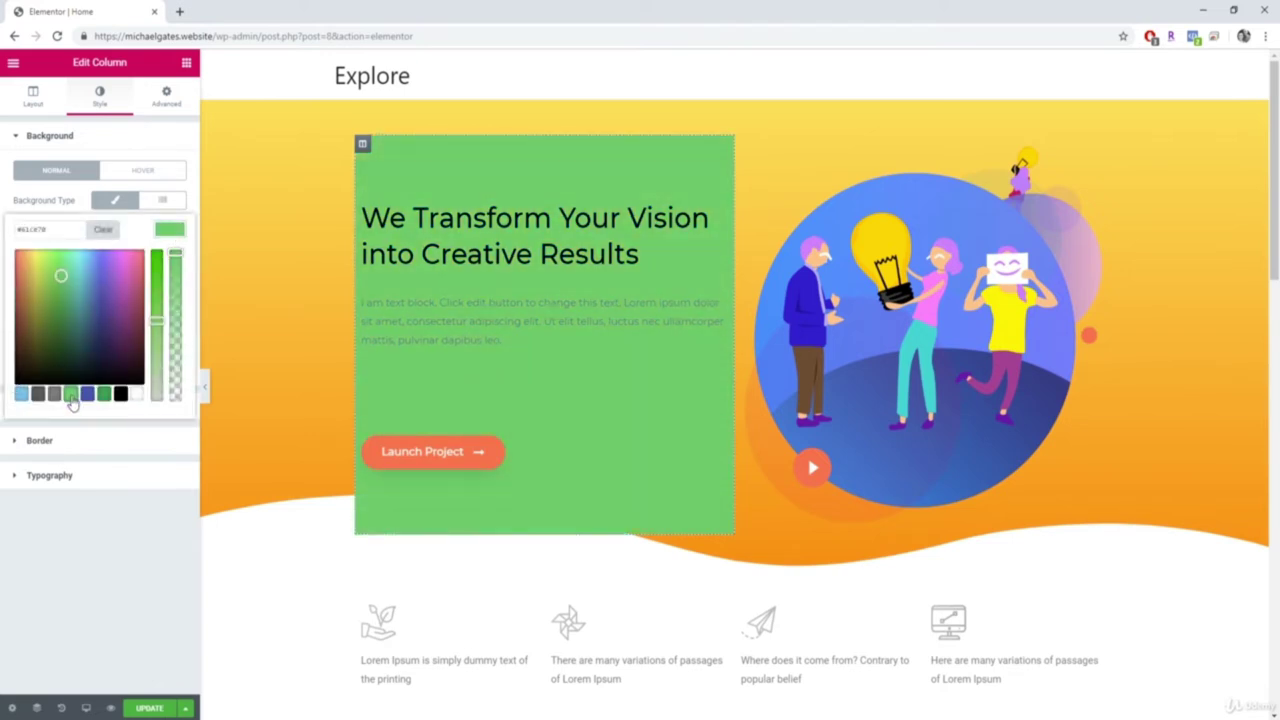
click(105, 230)
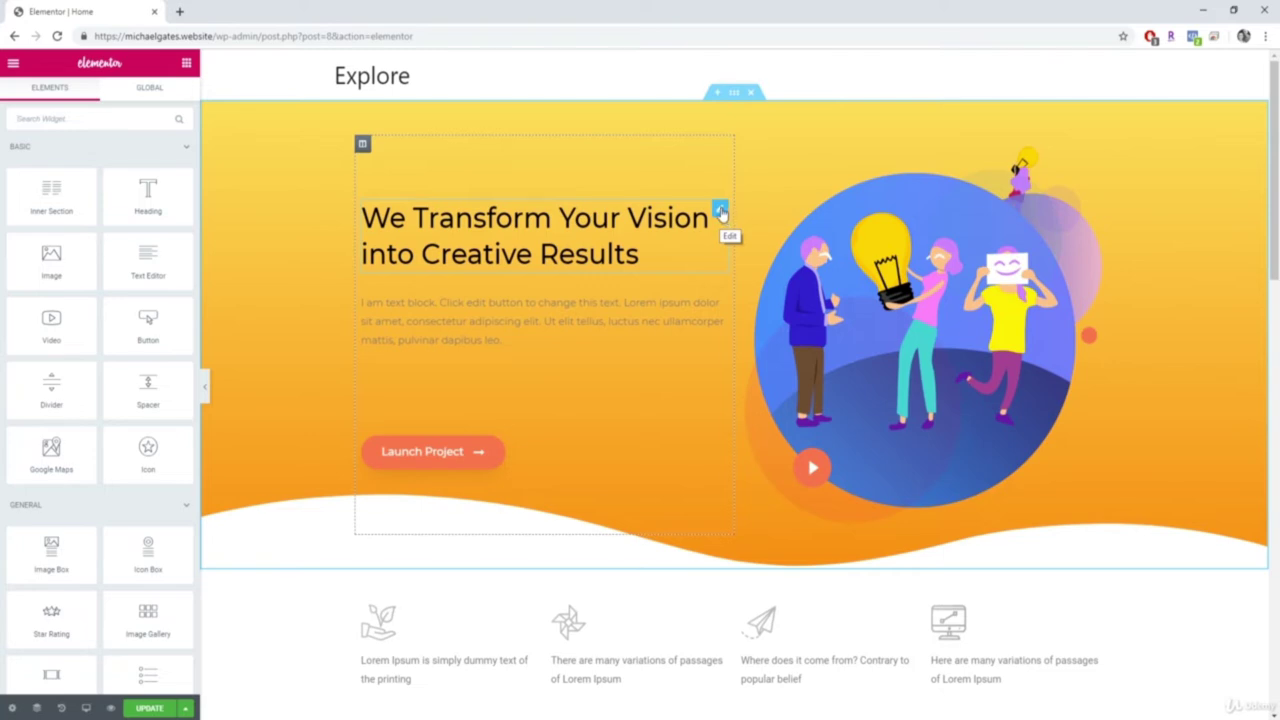
Step: Add an exclamation mark to the hero heading so it reads "We Transform Your Vision into Creative Results!"
click(720, 212)
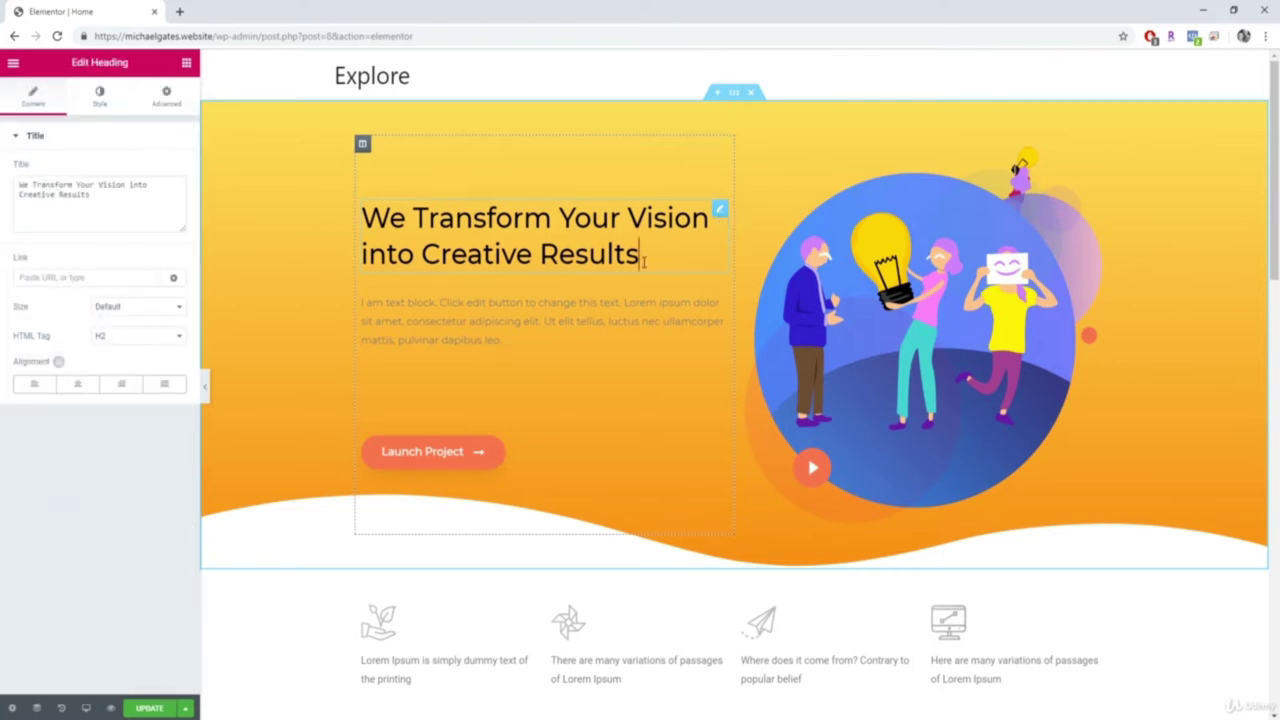
drag(647, 257, 366, 218)
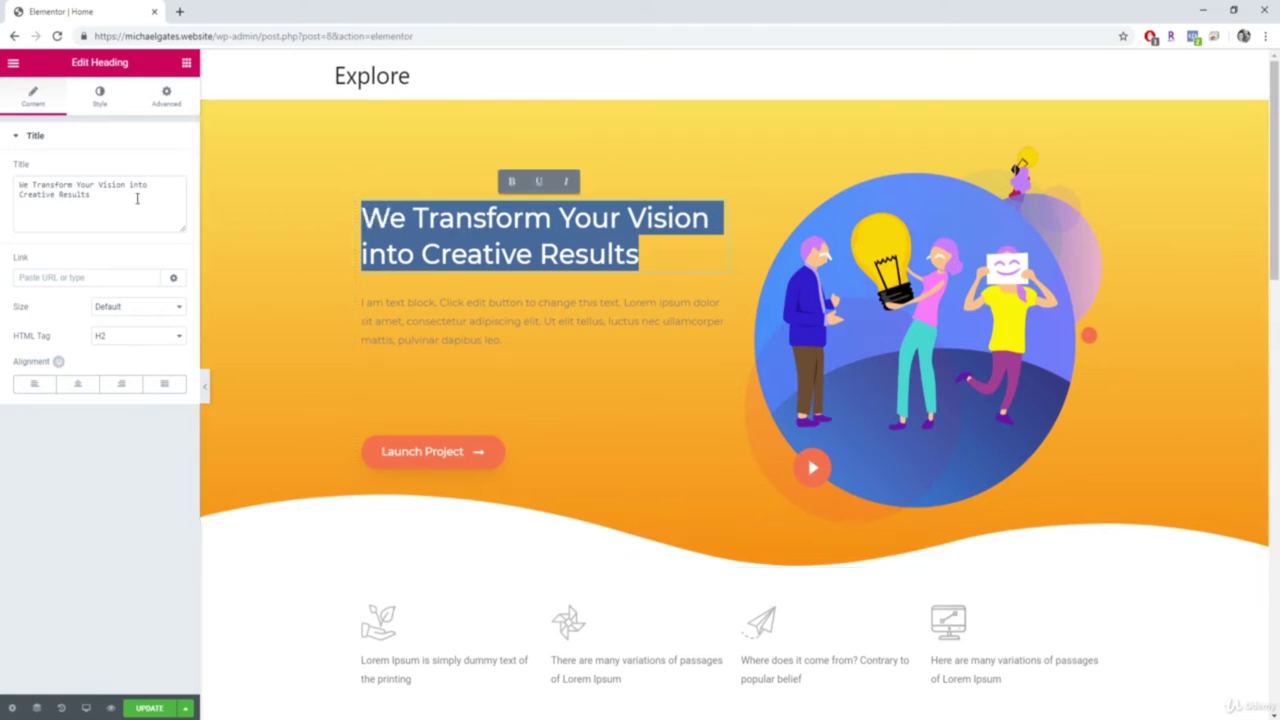
drag(137, 198, 33, 188)
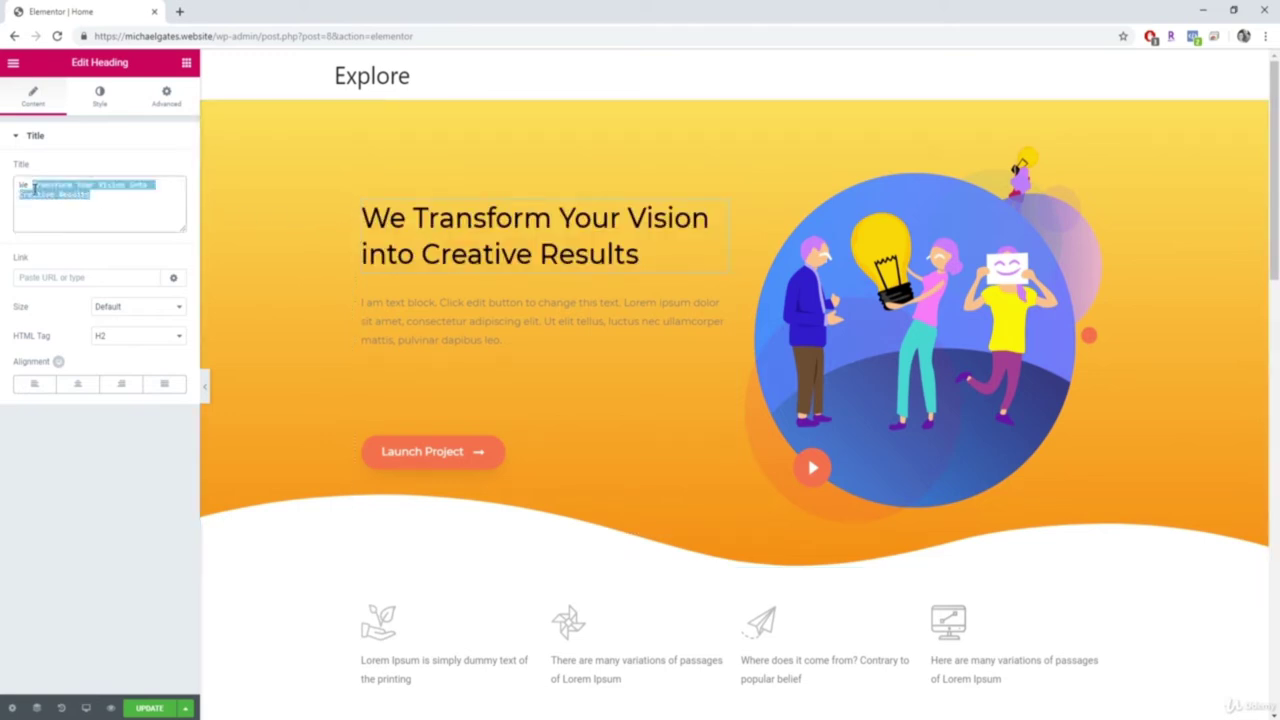
click(137, 222)
text(!)
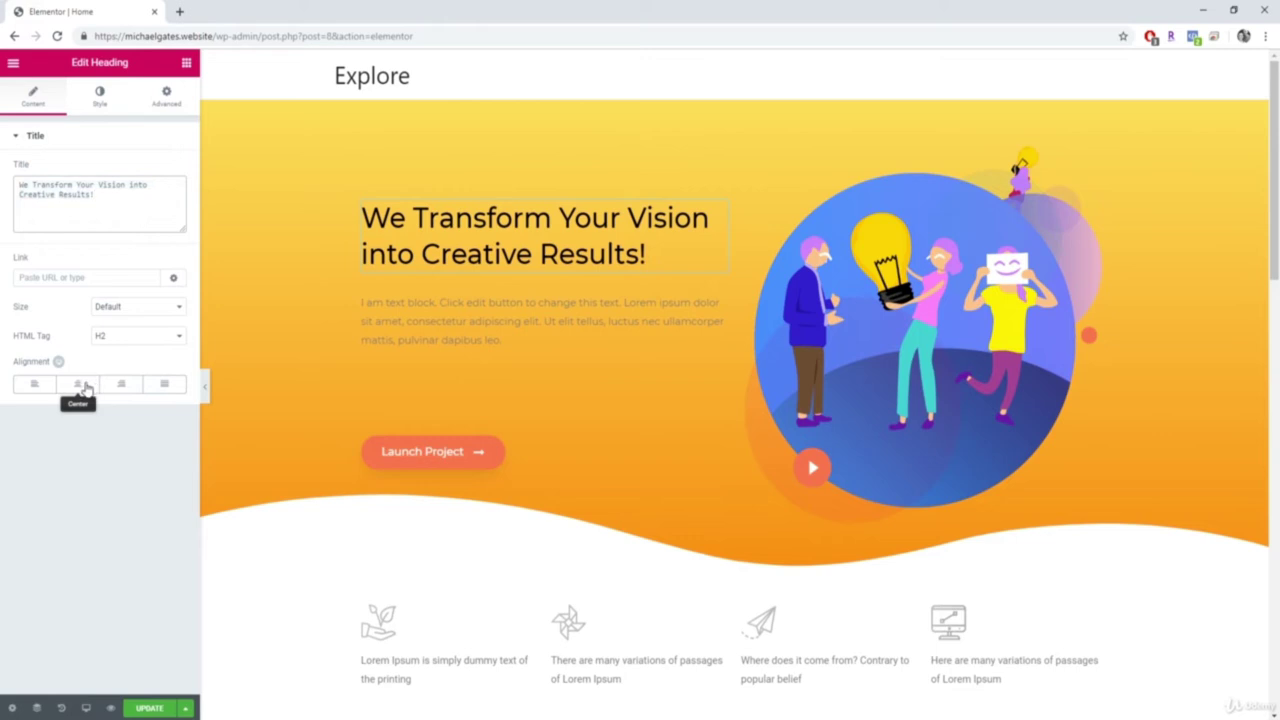
Step: Center the hero heading after trying the right and left alignments
click(85, 389)
click(120, 390)
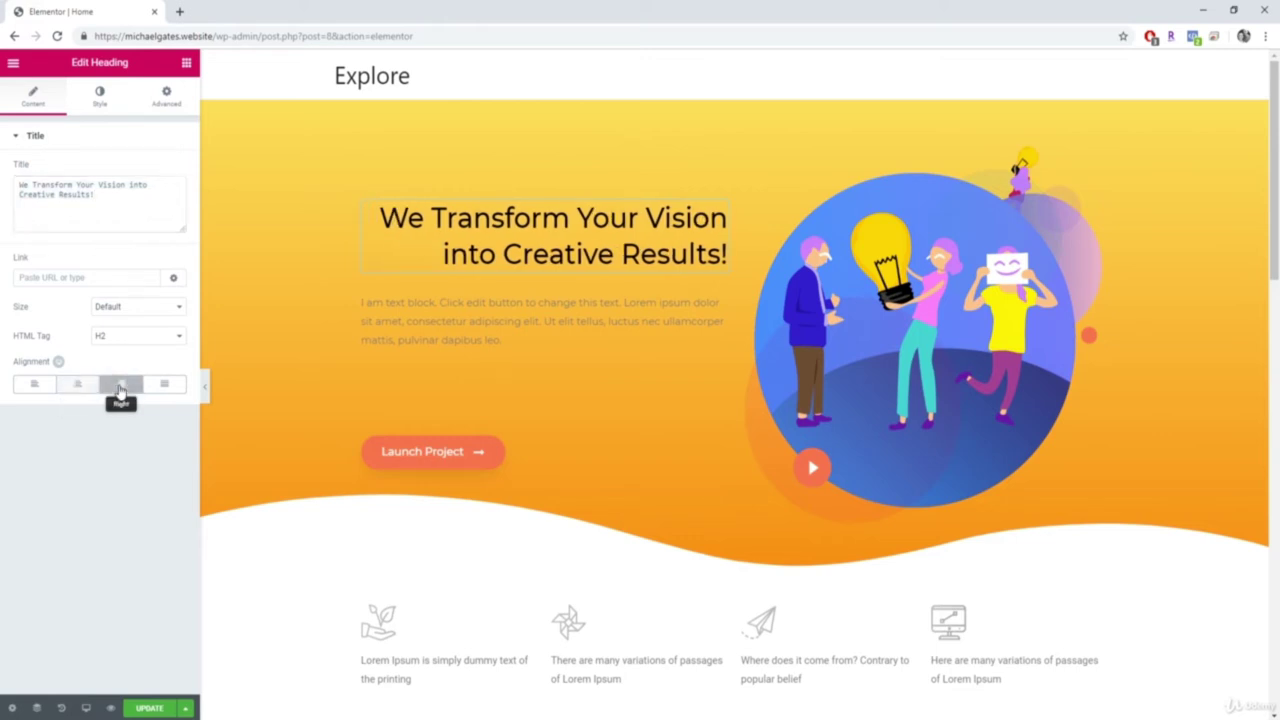
click(34, 388)
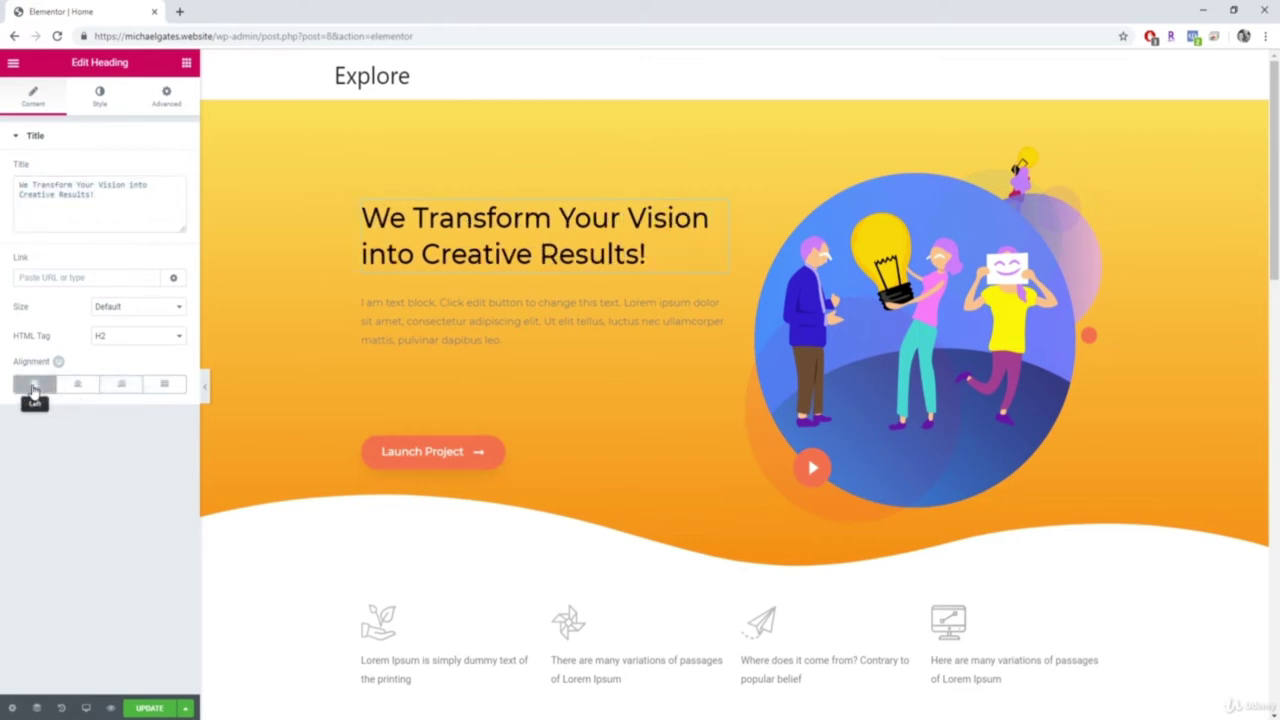
click(97, 390)
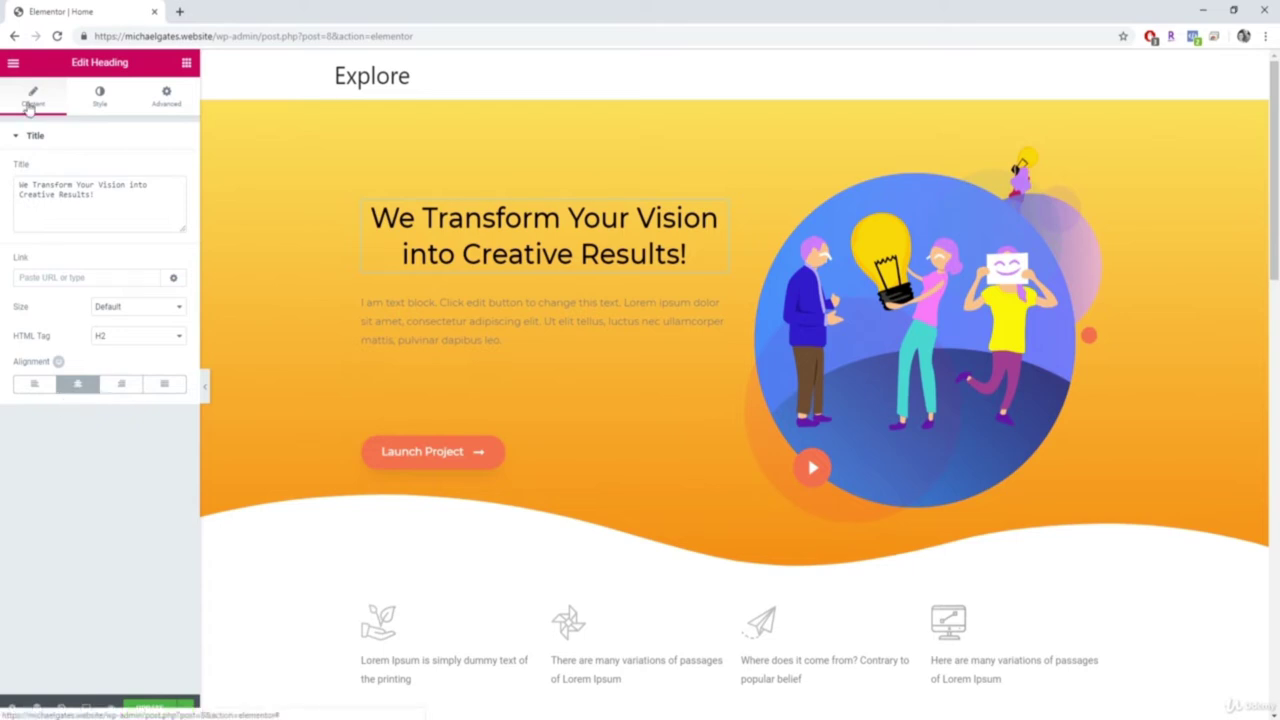
Step: Try green as the hero heading's text color and return it to black
click(104, 98)
click(168, 170)
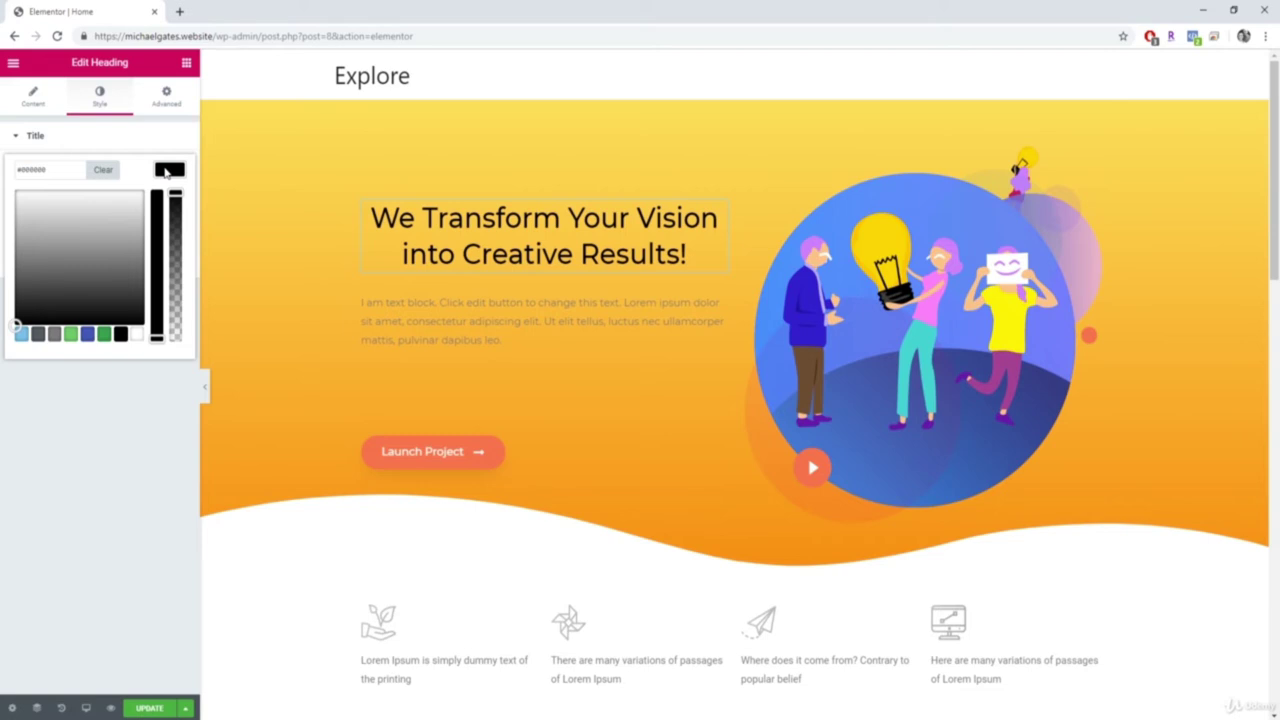
click(70, 333)
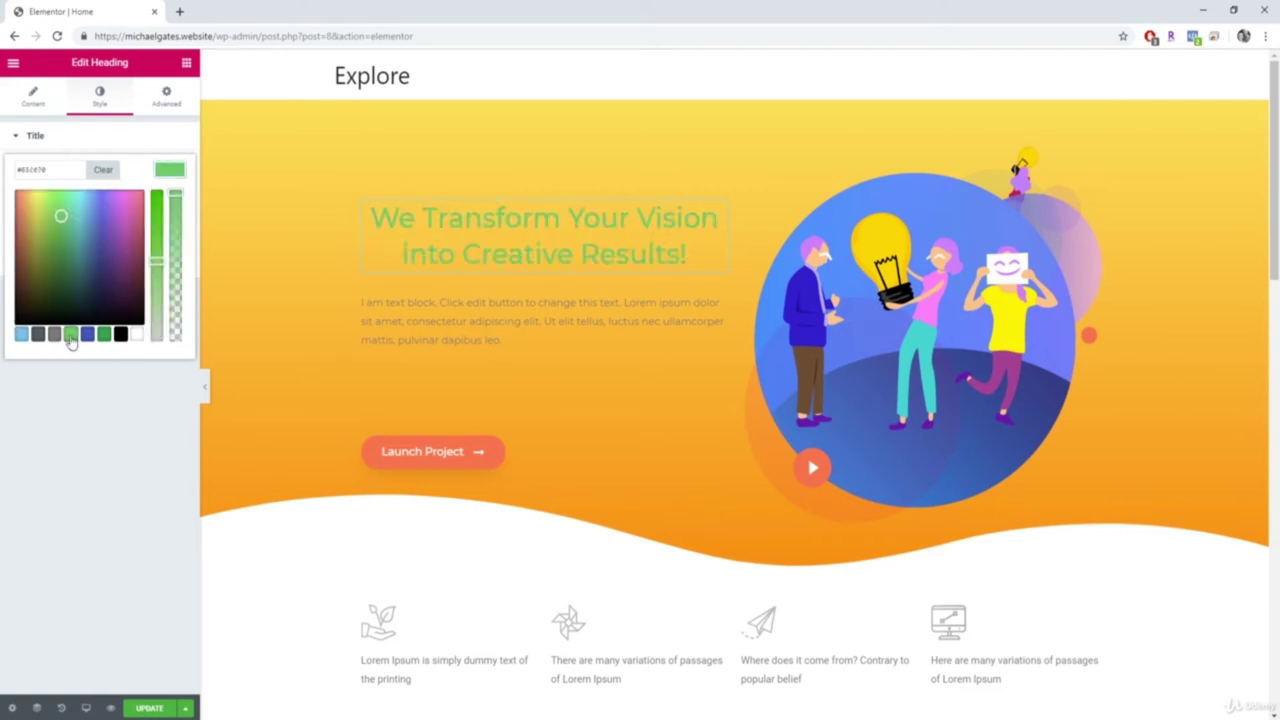
click(80, 240)
drag(80, 240, 17, 345)
click(5, 350)
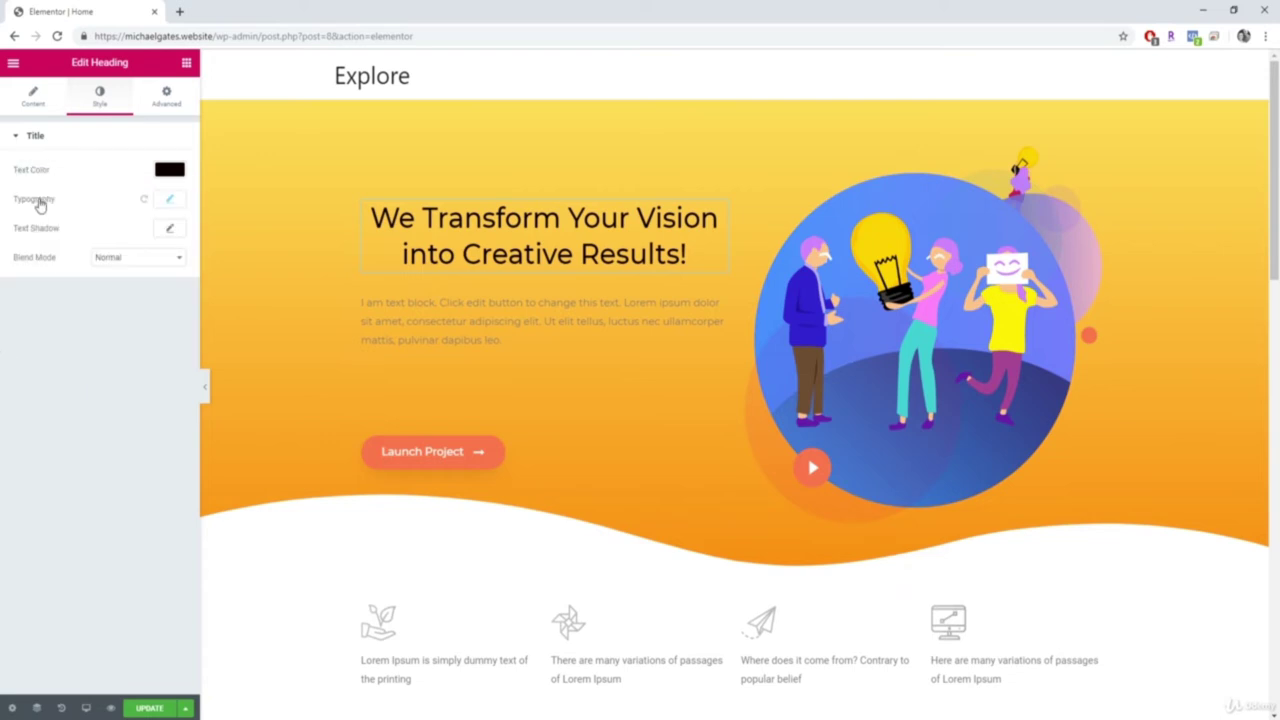
Step: Change the hero heading's font family to Poppins, keeping the size at 40 px
click(170, 201)
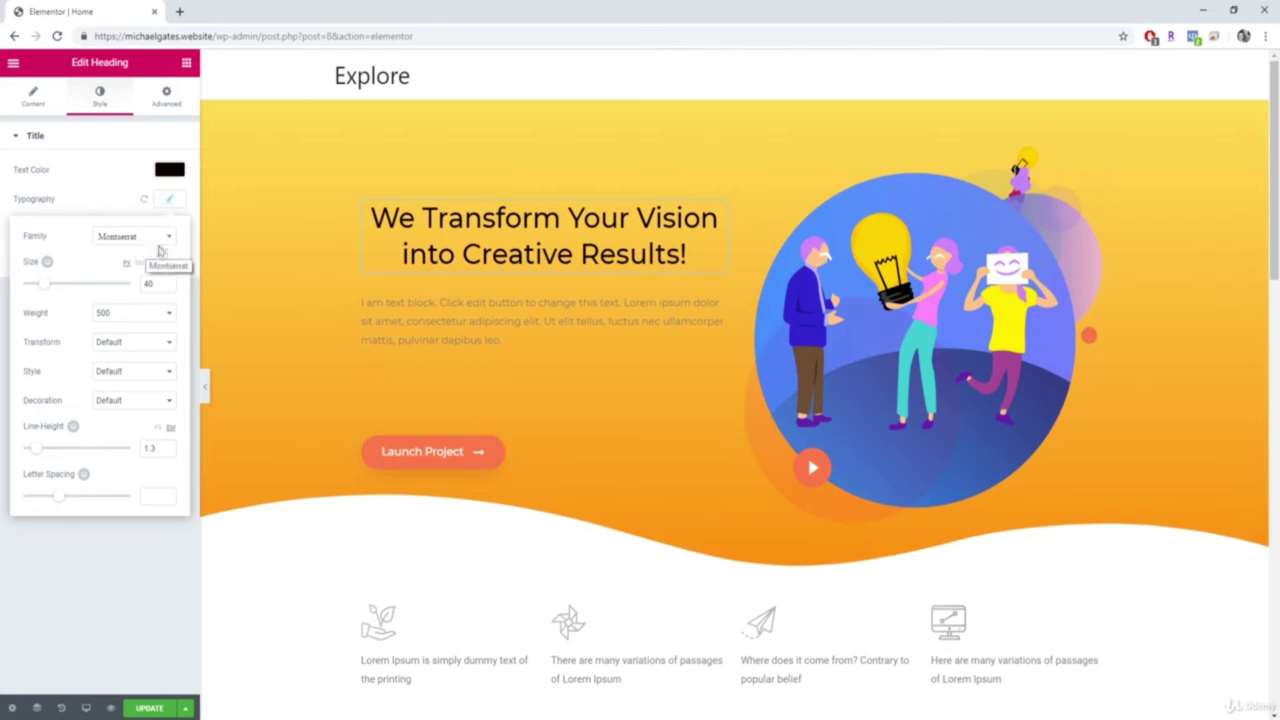
click(163, 242)
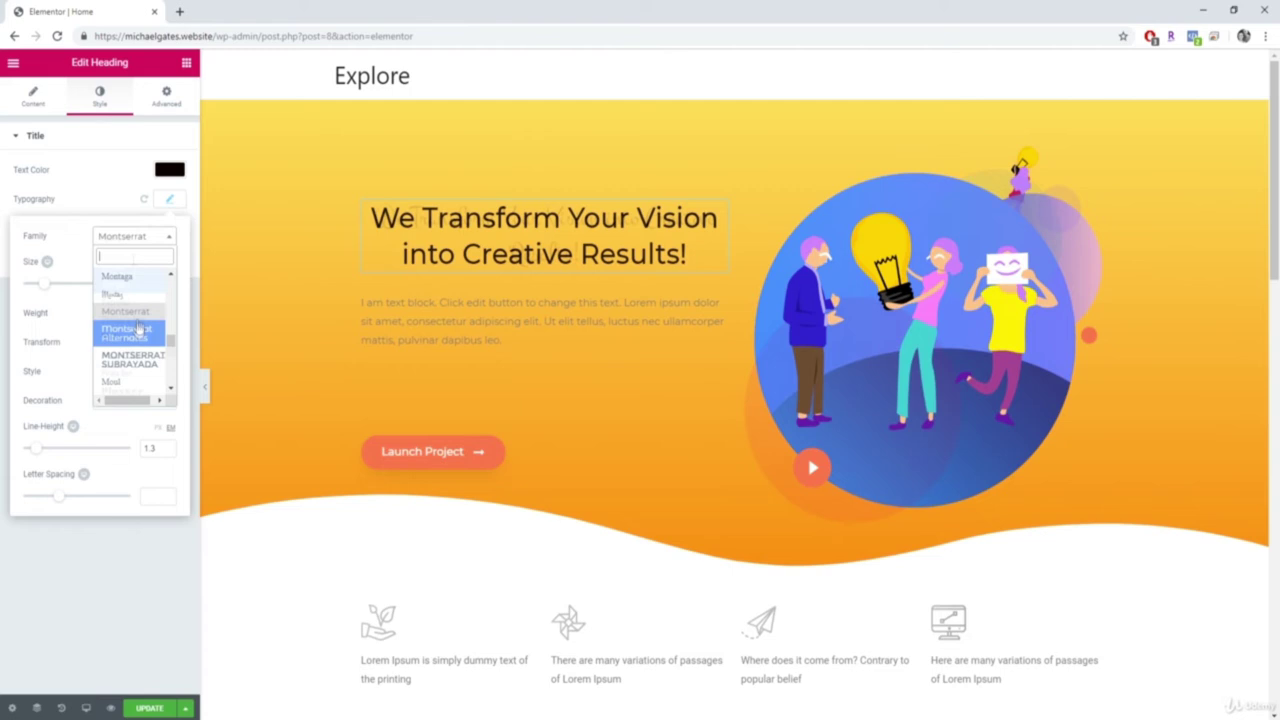
text(popp)
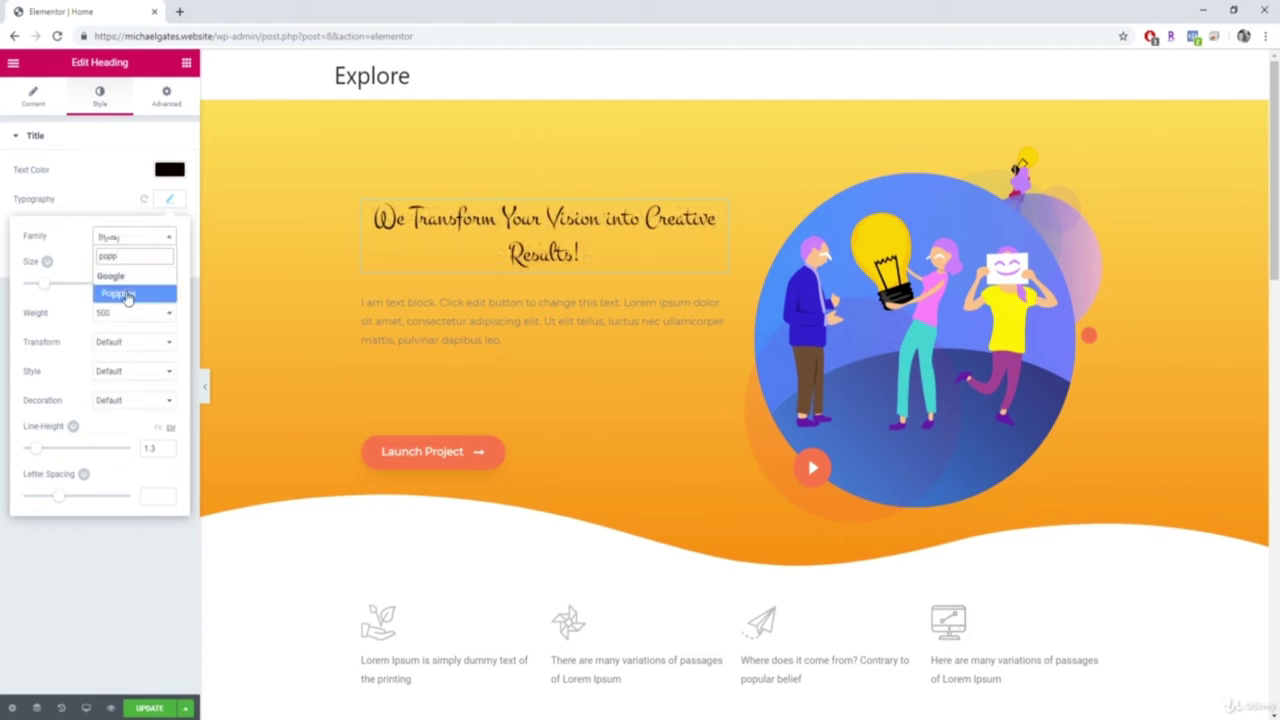
click(128, 294)
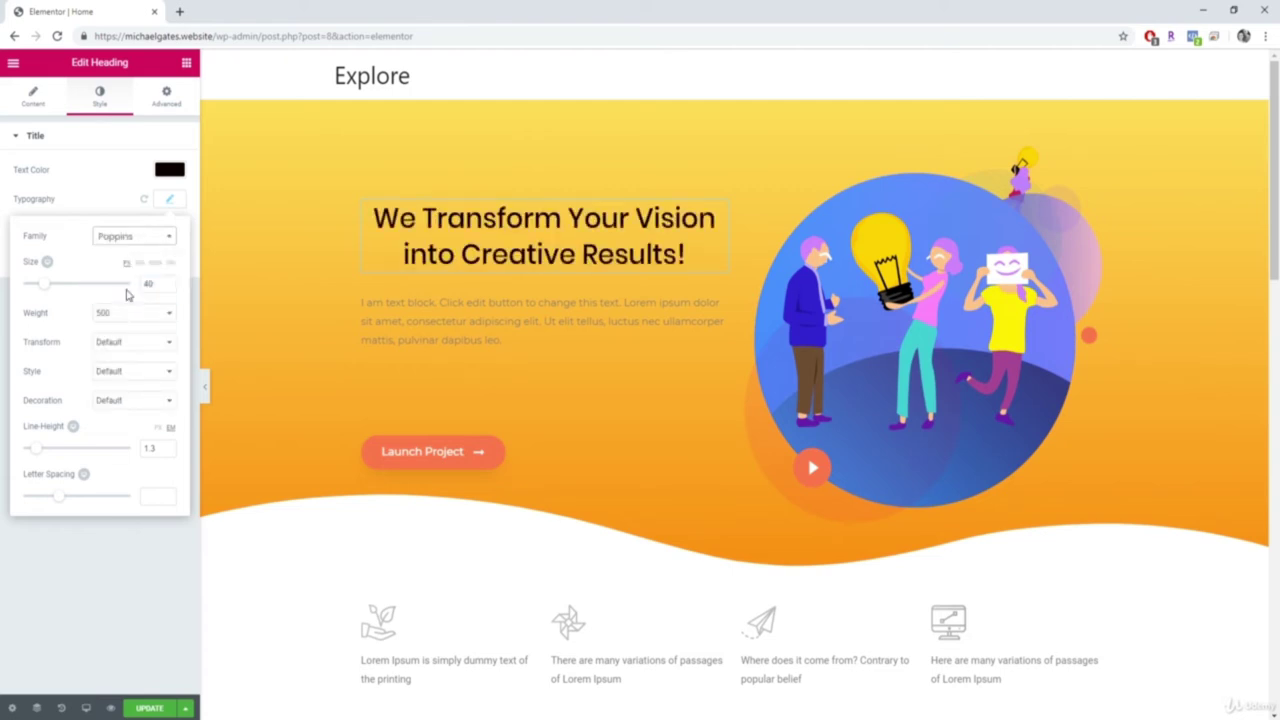
mouse_move(44, 286)
mouse_down()
mouse_move(83, 289)
mouse_move(39, 288)
mouse_up()
Step: Try the Bold and 100 font weights on the hero heading and return the weight to 500
click(133, 313)
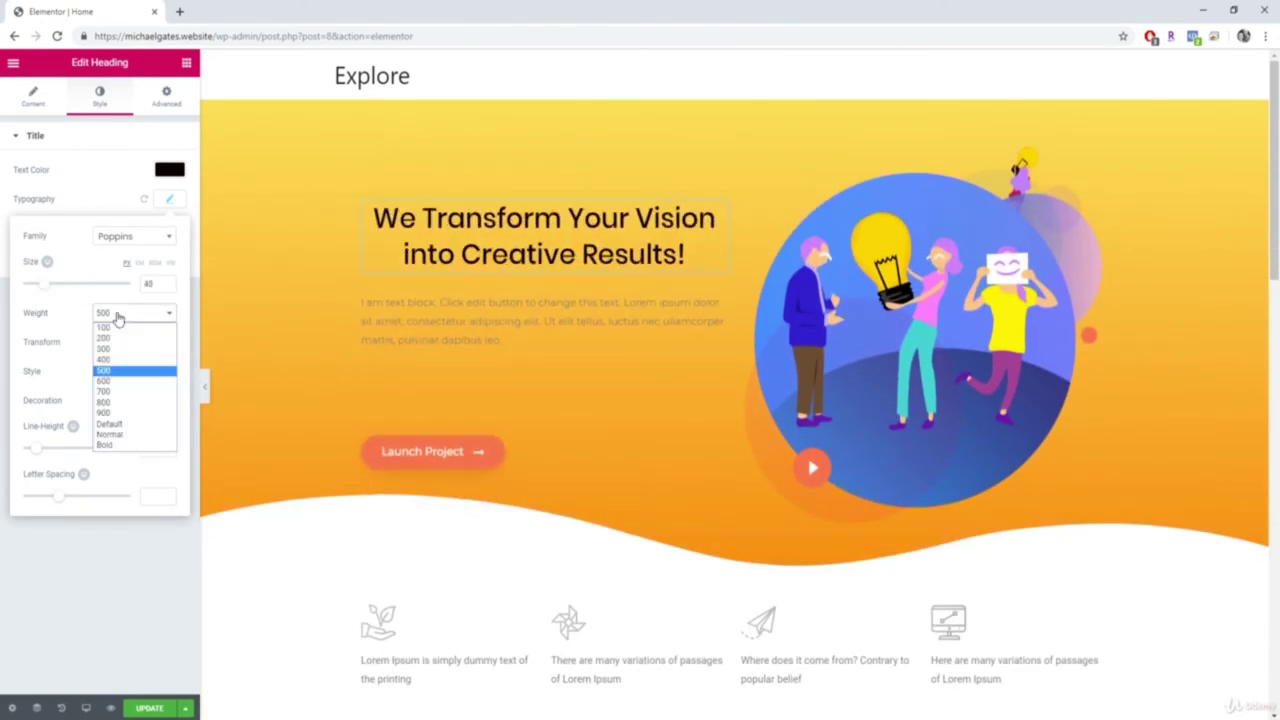
click(126, 444)
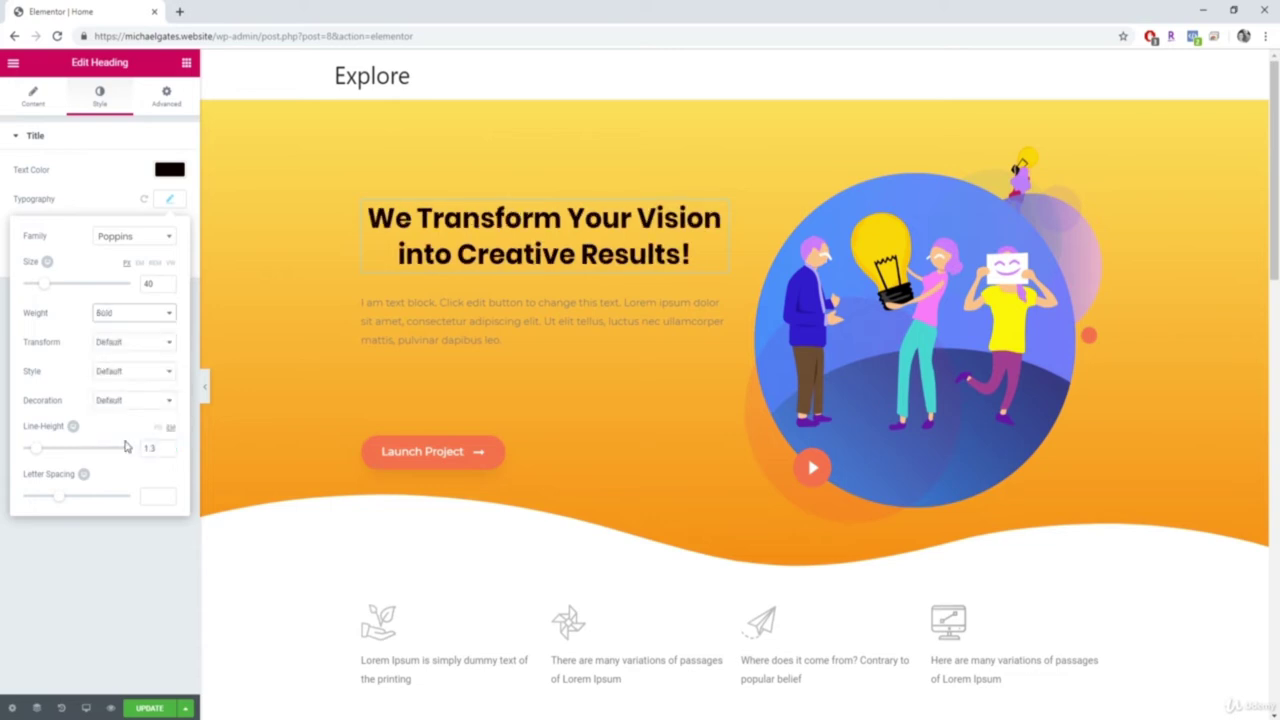
click(121, 314)
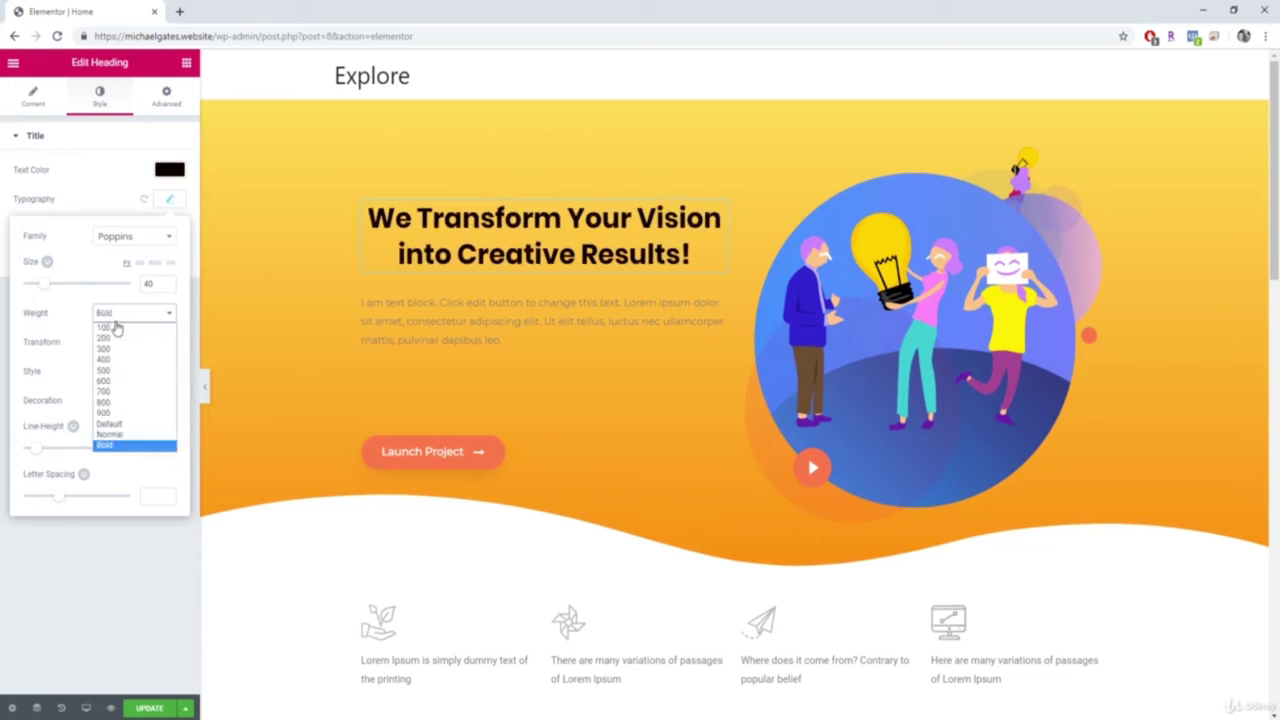
click(117, 328)
click(127, 313)
click(123, 343)
Step: Try the Uppercase transform and another font style on the hero heading, and return both settings to Default
click(123, 343)
click(128, 370)
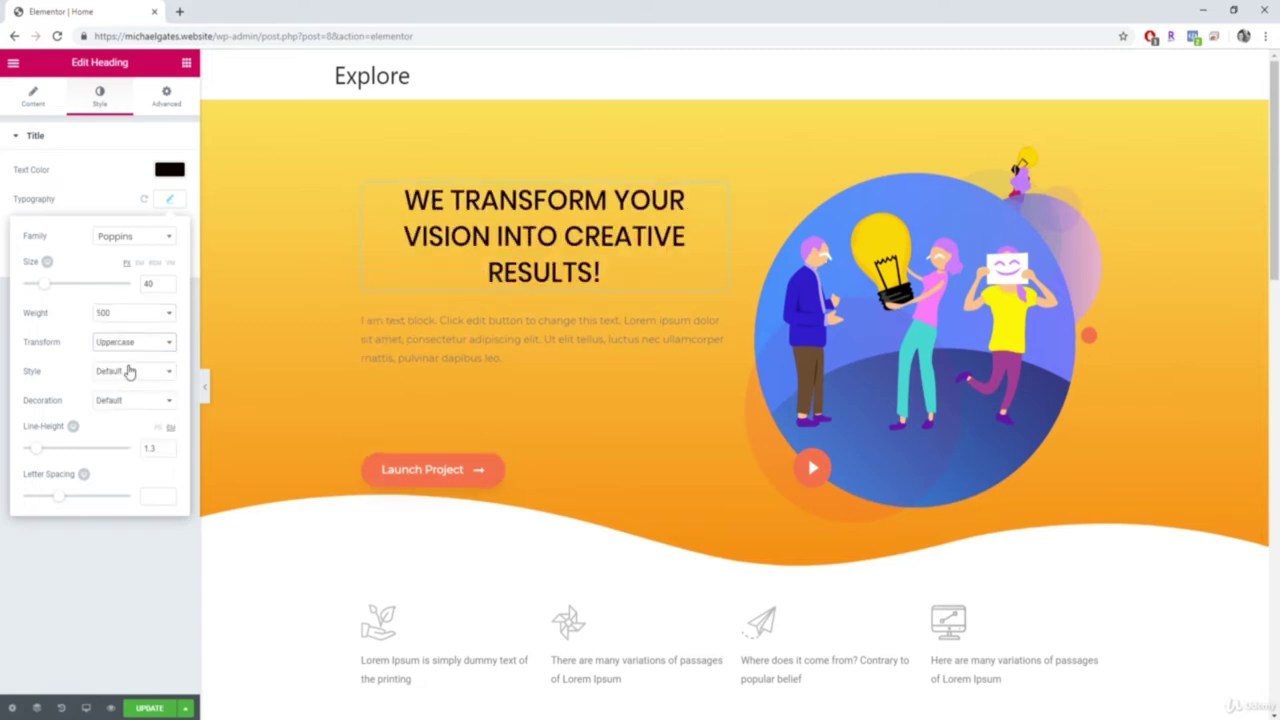
click(130, 342)
click(128, 383)
click(130, 342)
click(128, 360)
click(128, 371)
click(136, 394)
click(139, 371)
click(130, 382)
Step: Try several text decorations on the hero heading, including Line Through, and return the decoration to Default
click(130, 400)
click(132, 425)
click(134, 402)
click(133, 437)
click(134, 401)
click(129, 447)
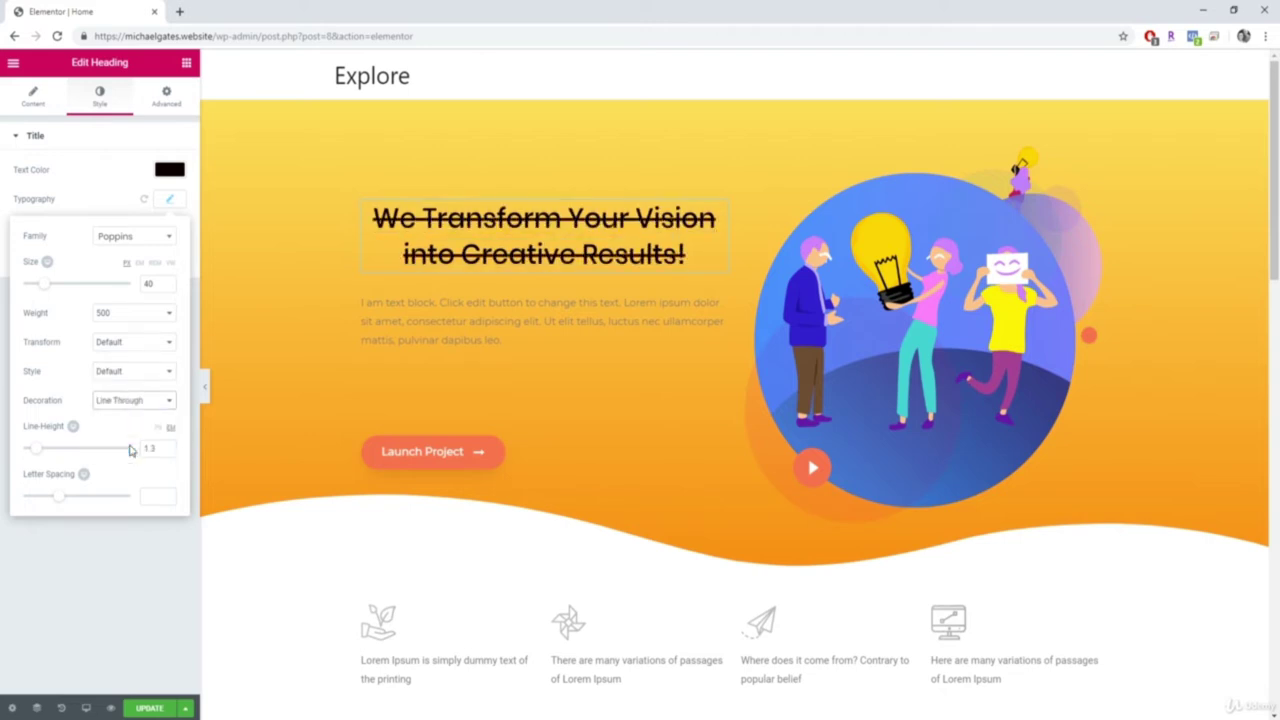
click(134, 400)
click(120, 413)
Step: Apply a text shadow with the default settings to the hero heading
click(169, 199)
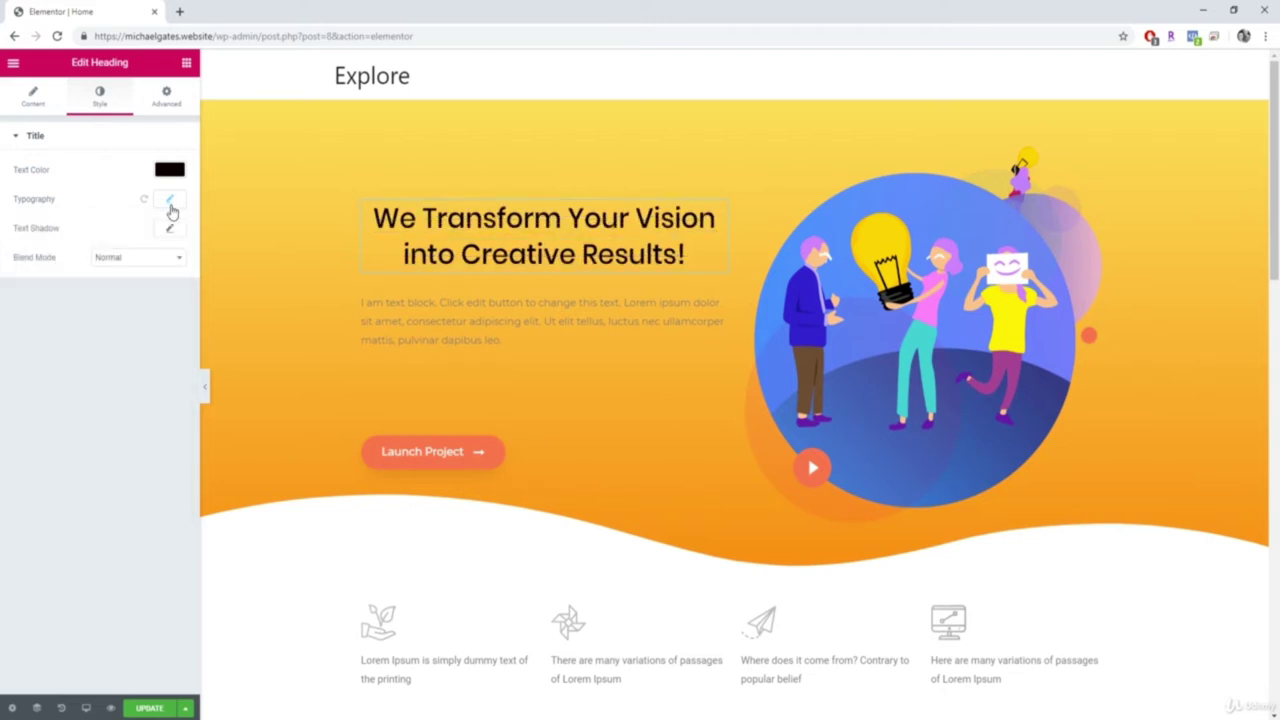
click(169, 228)
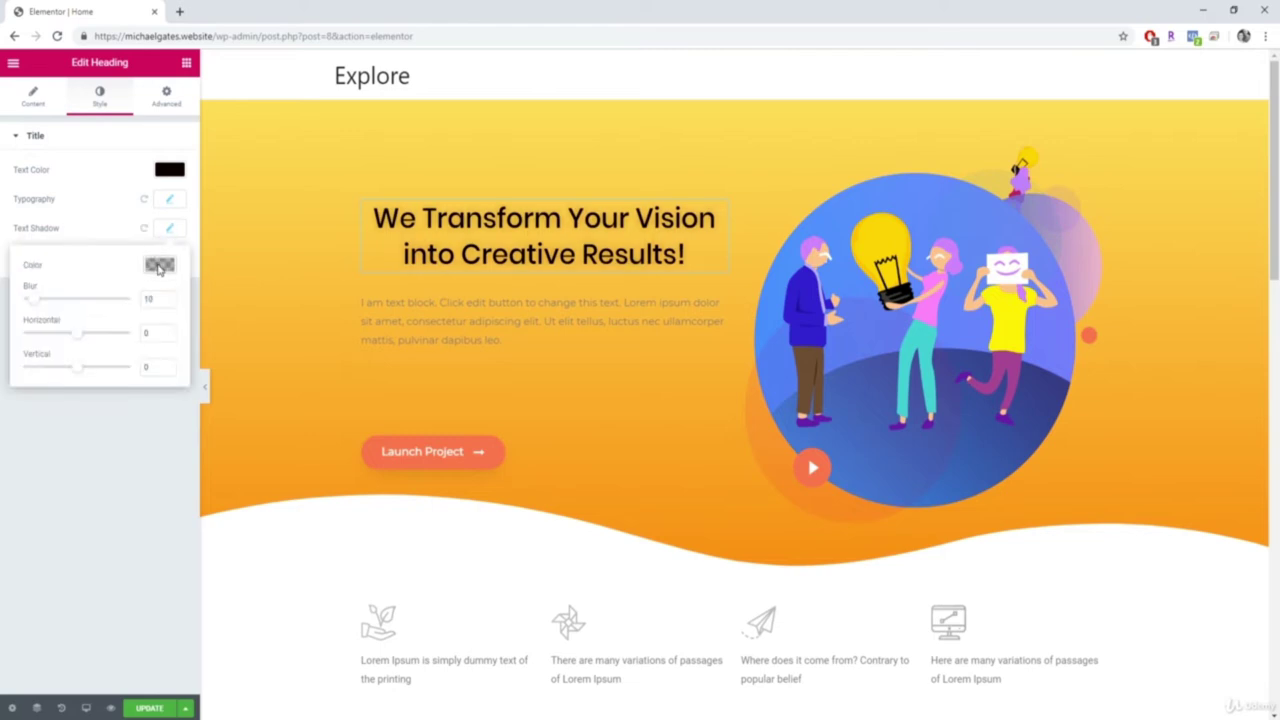
click(169, 228)
Step: Give the hero heading the Fade In entrance animation and leave its settings
click(166, 100)
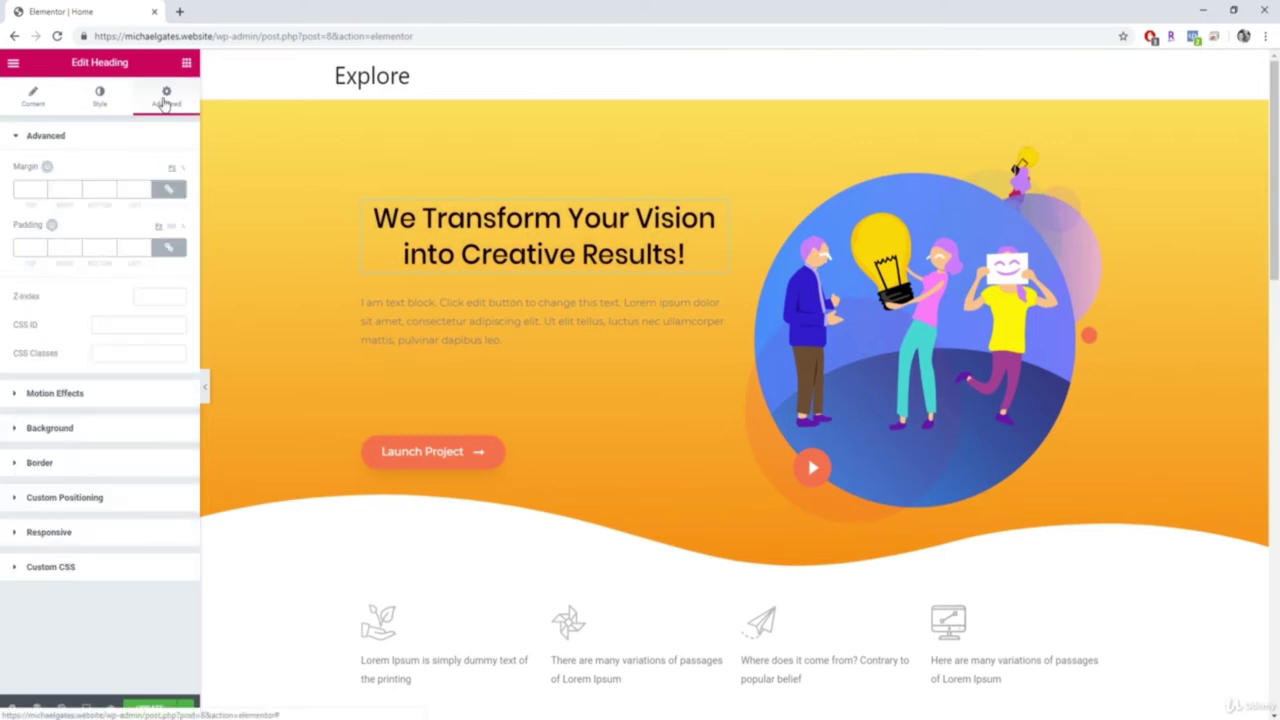
click(50, 394)
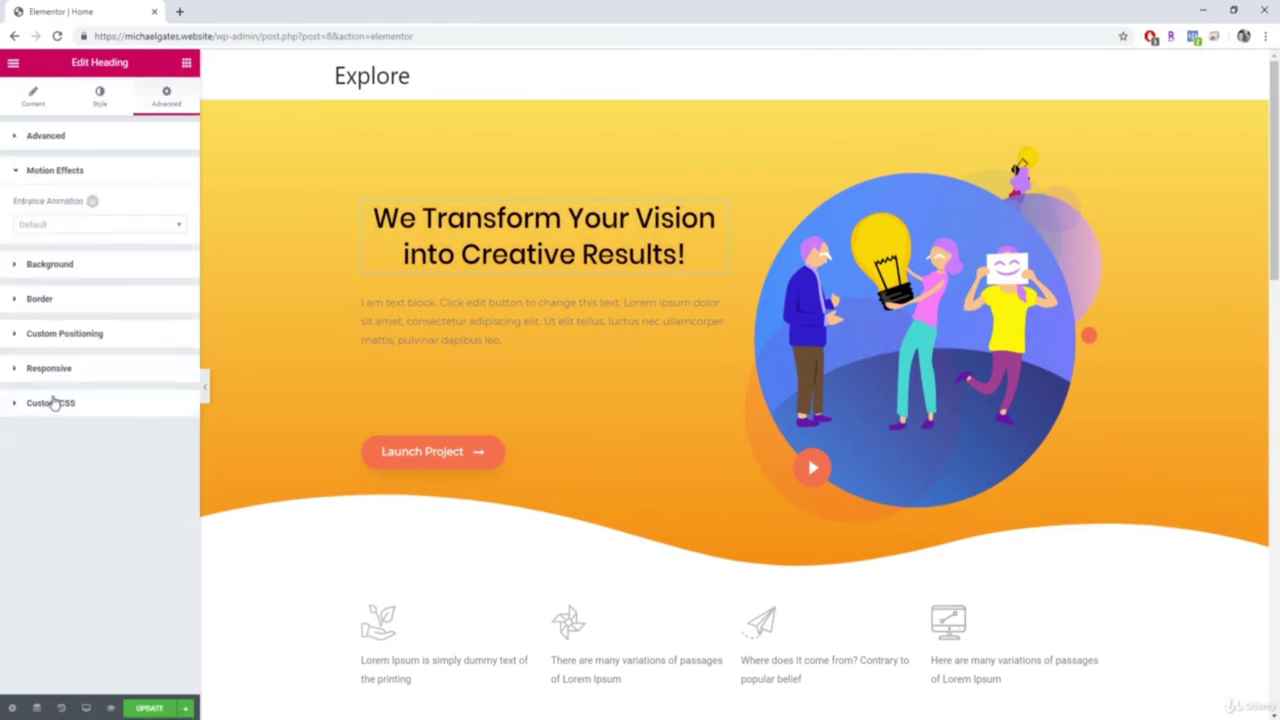
click(178, 226)
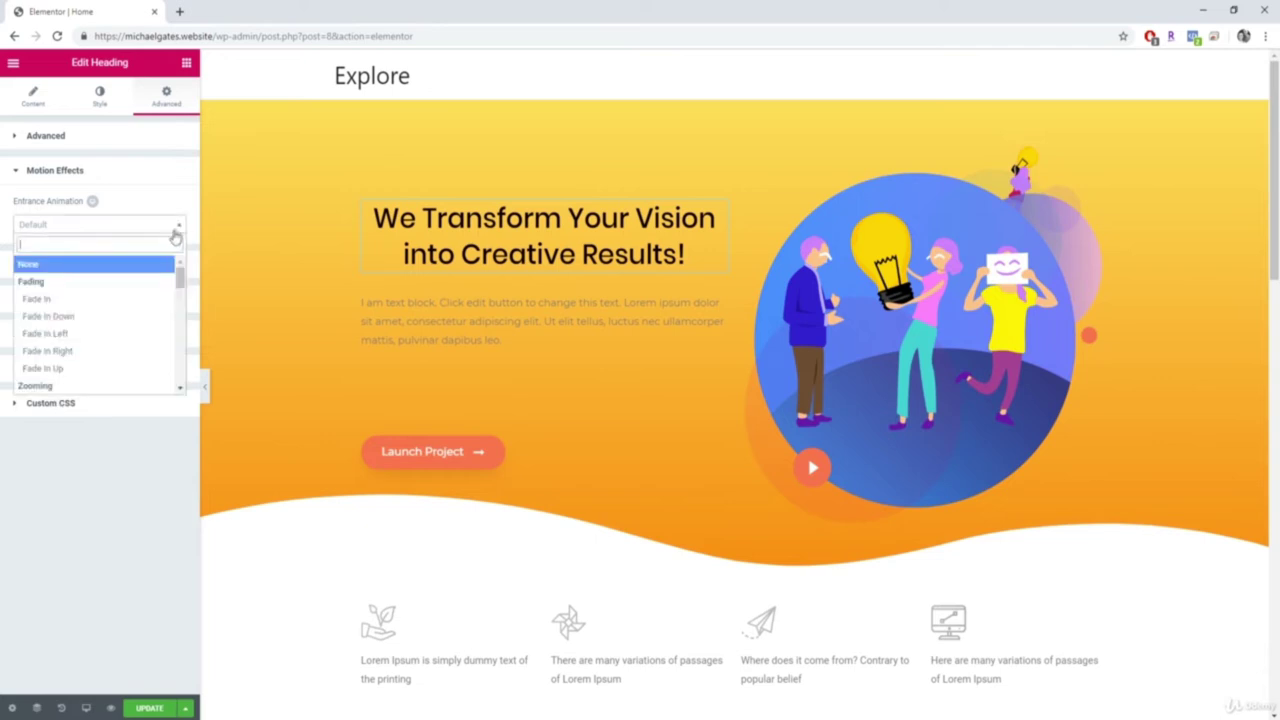
click(105, 300)
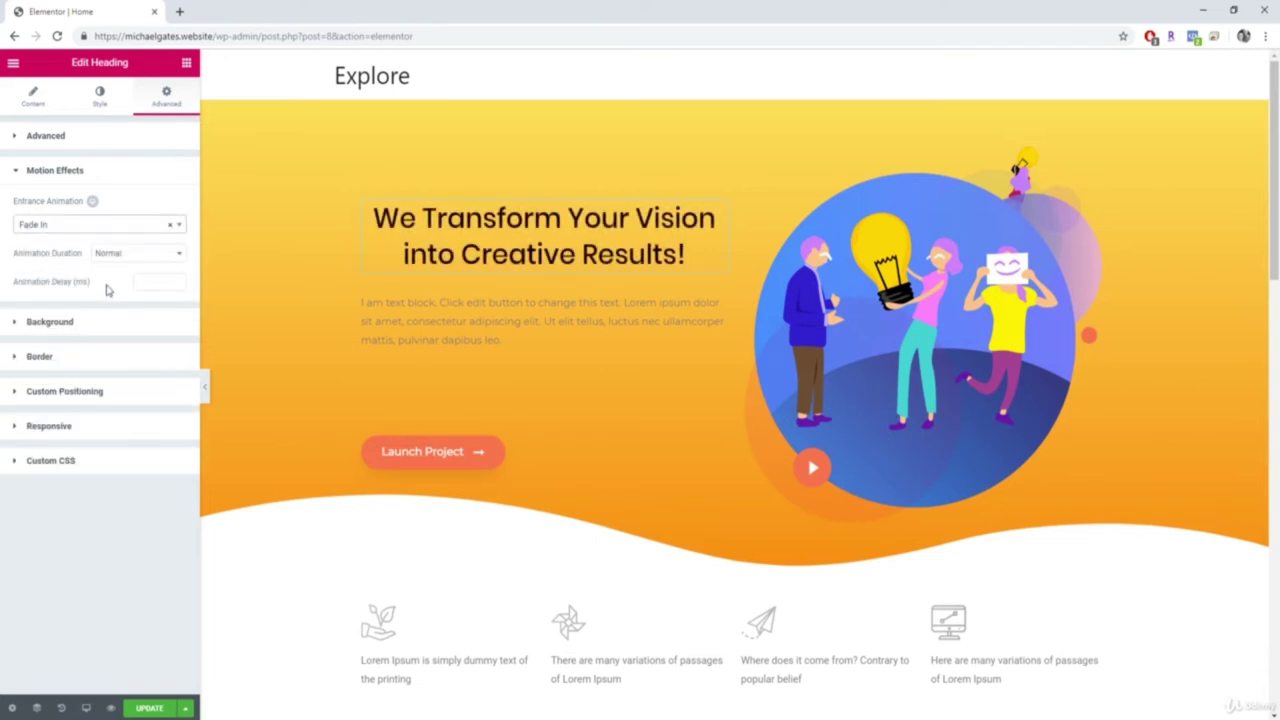
click(1192, 357)
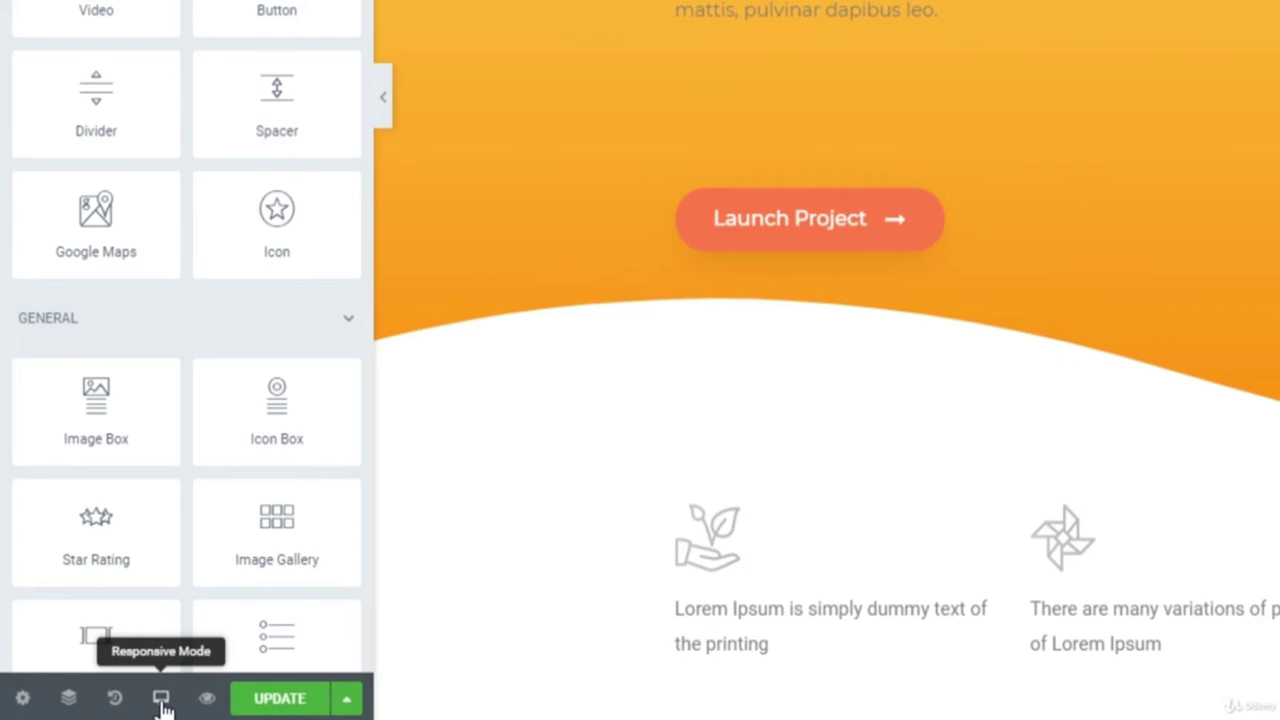
Step: Preview the page in the tablet and mobile responsive views and look through the mobile layout
click(161, 700)
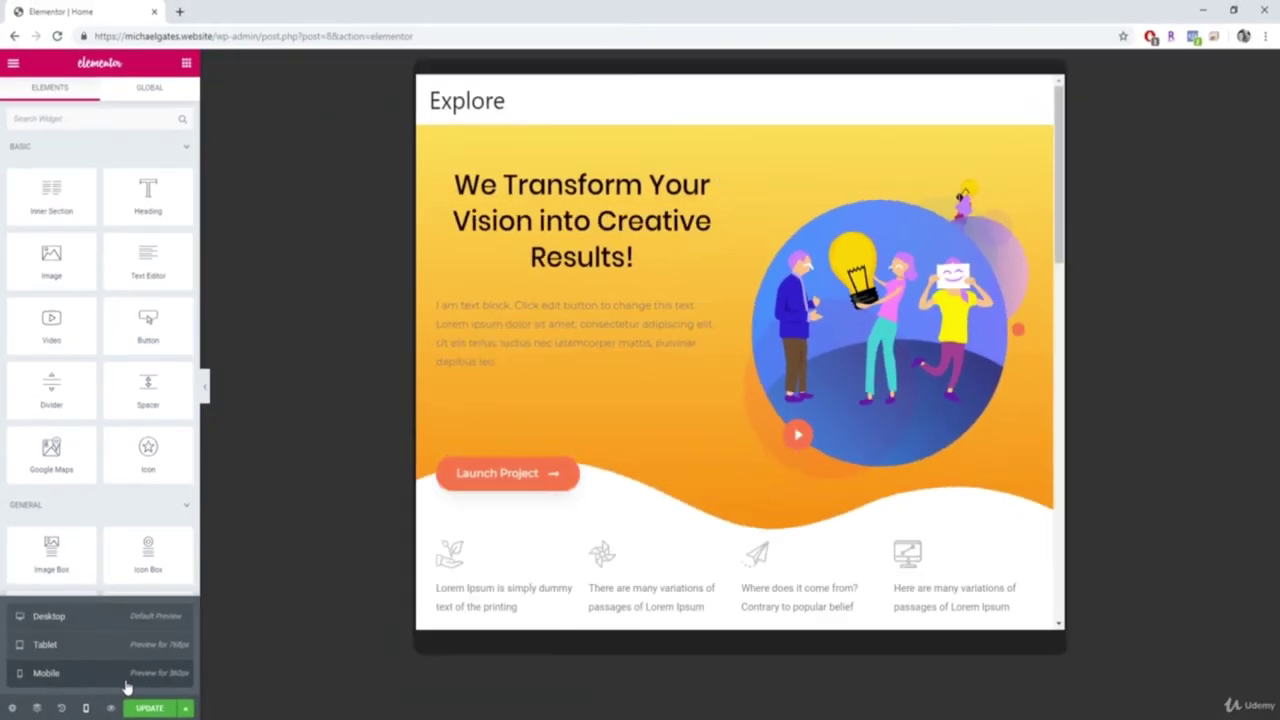
click(217, 658)
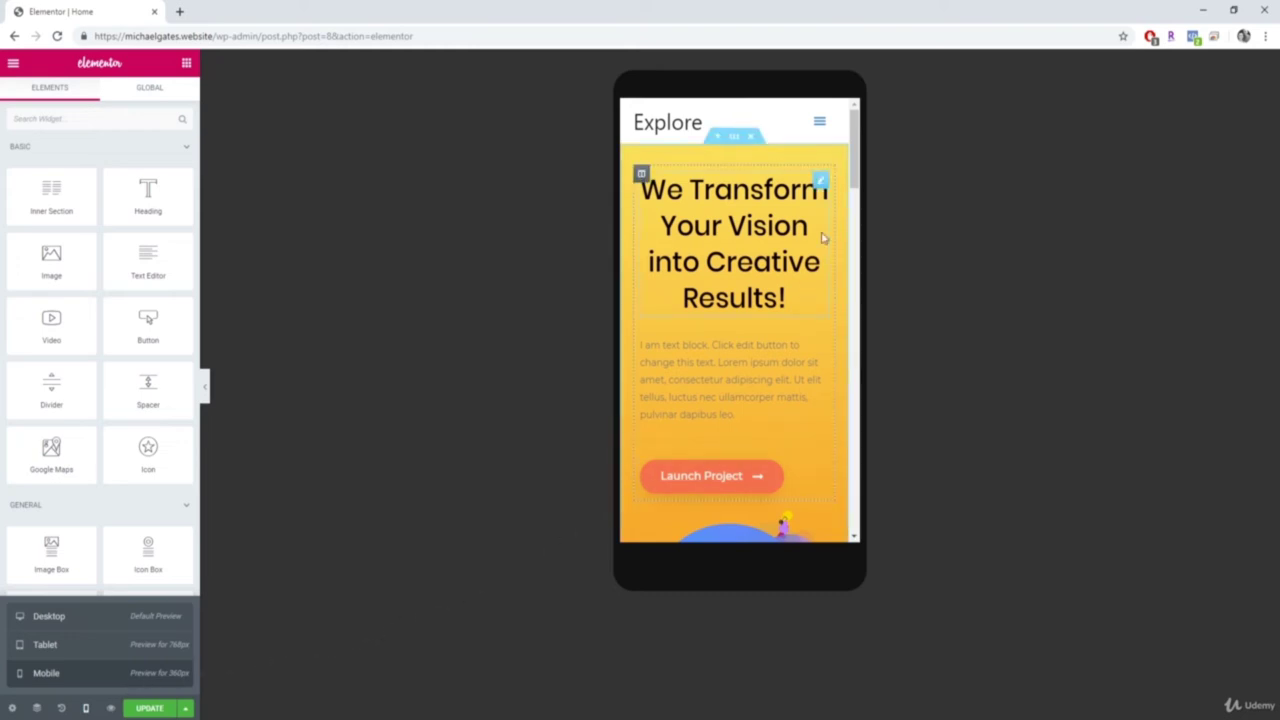
drag(858, 174, 858, 203)
scroll(740, 200, up, 3)
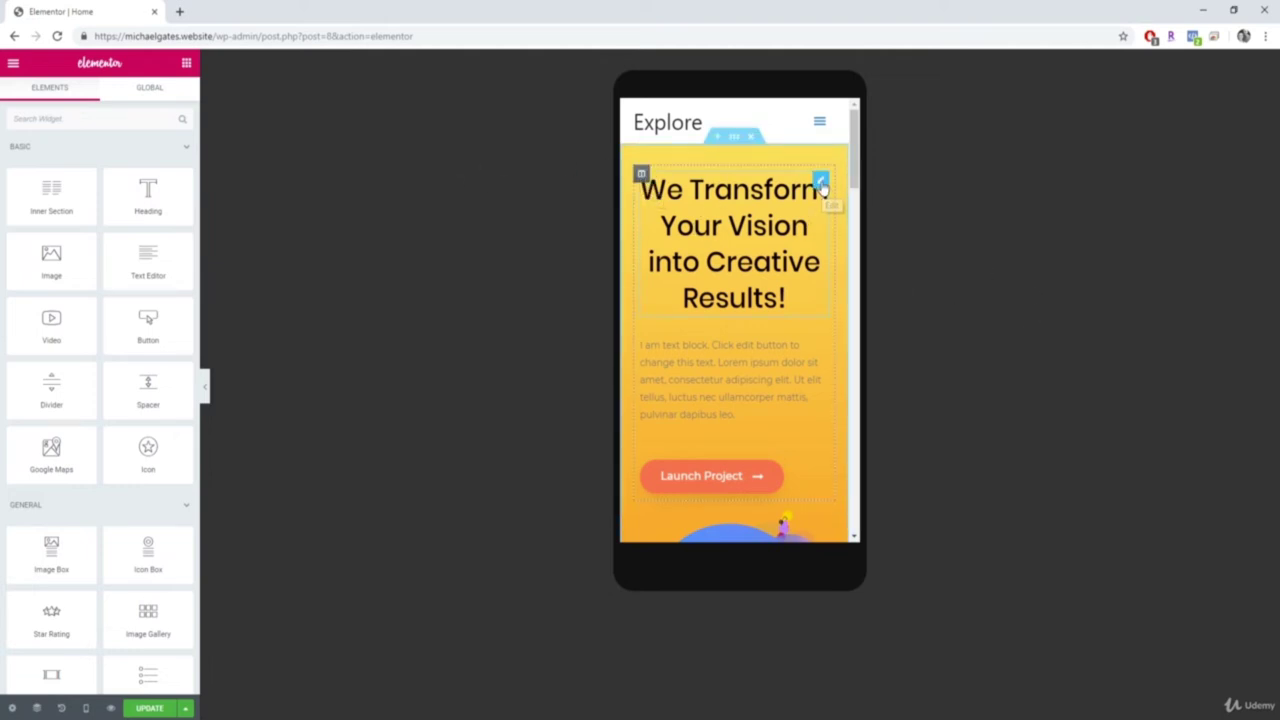
Step: Set the hero heading's mobile font size to 22 px in its typography settings
click(821, 186)
click(108, 104)
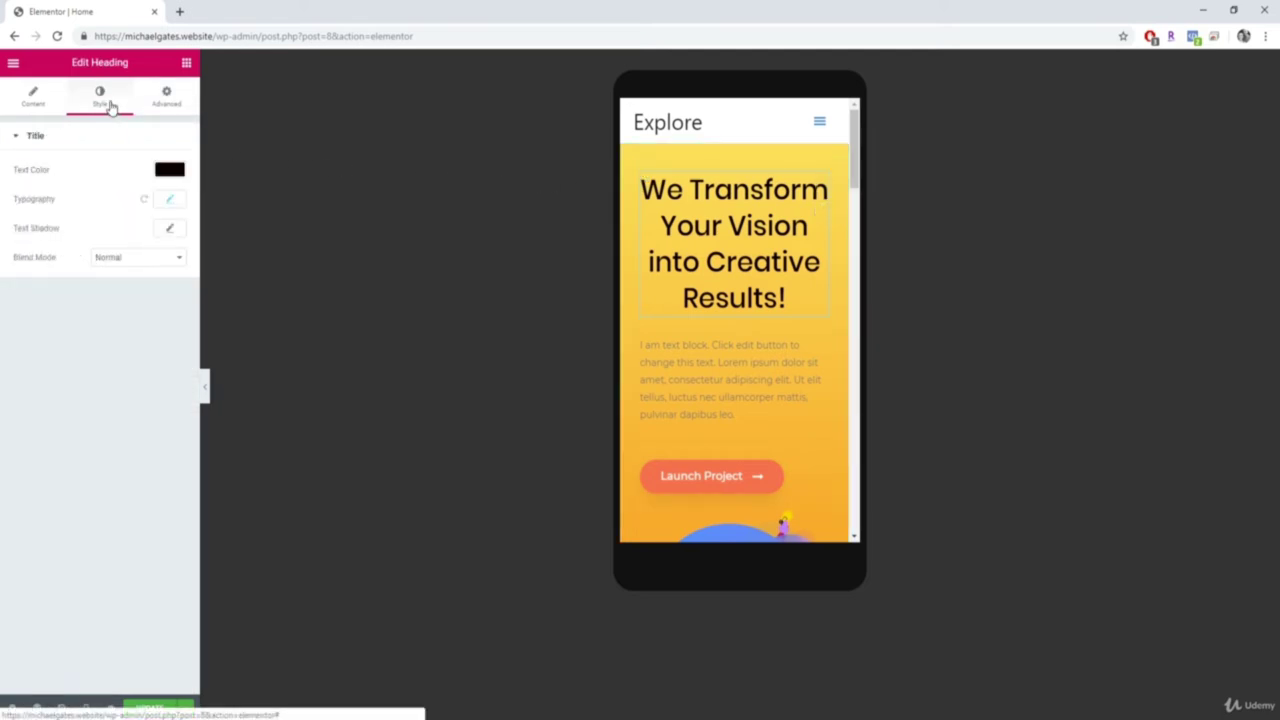
click(169, 199)
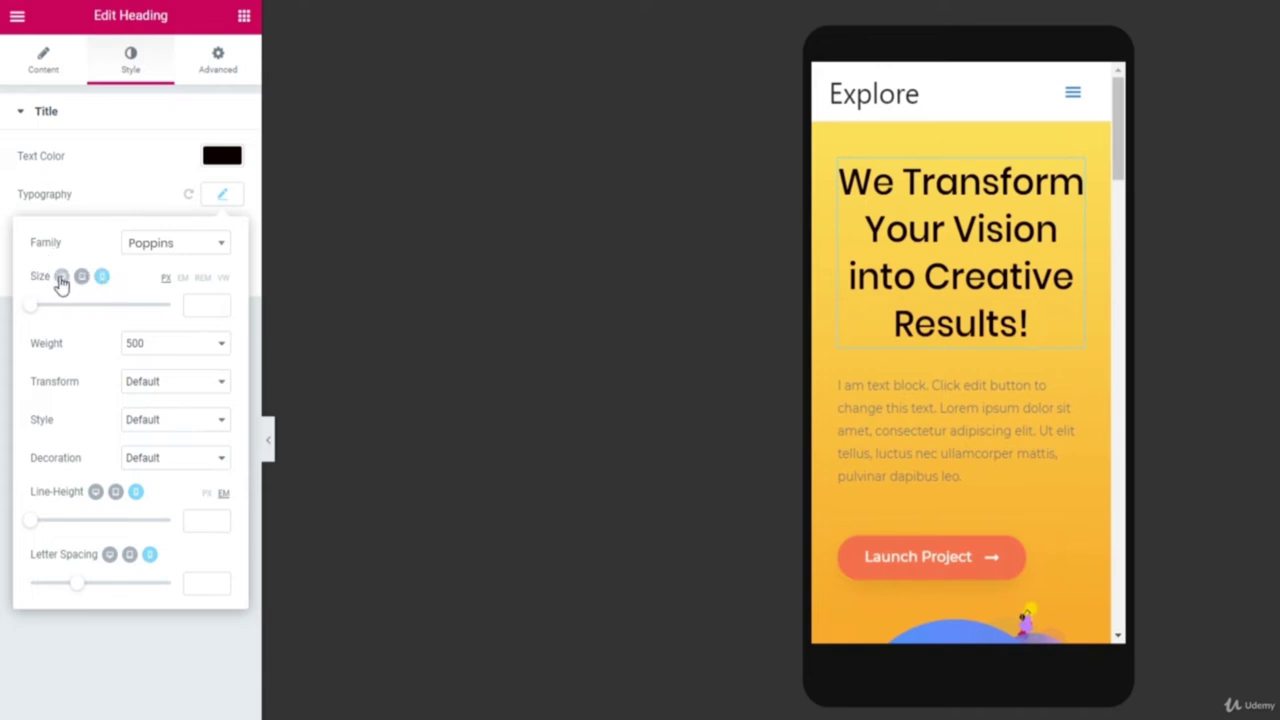
drag(32, 305, 48, 314)
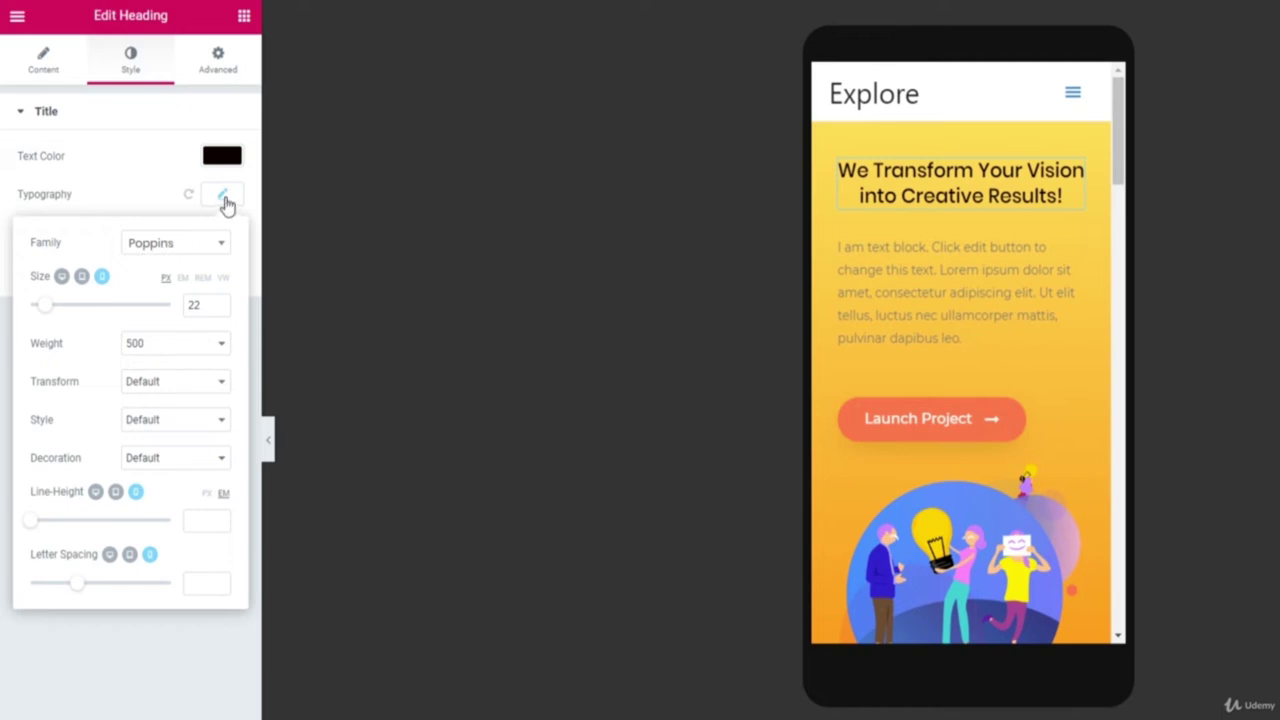
click(640, 300)
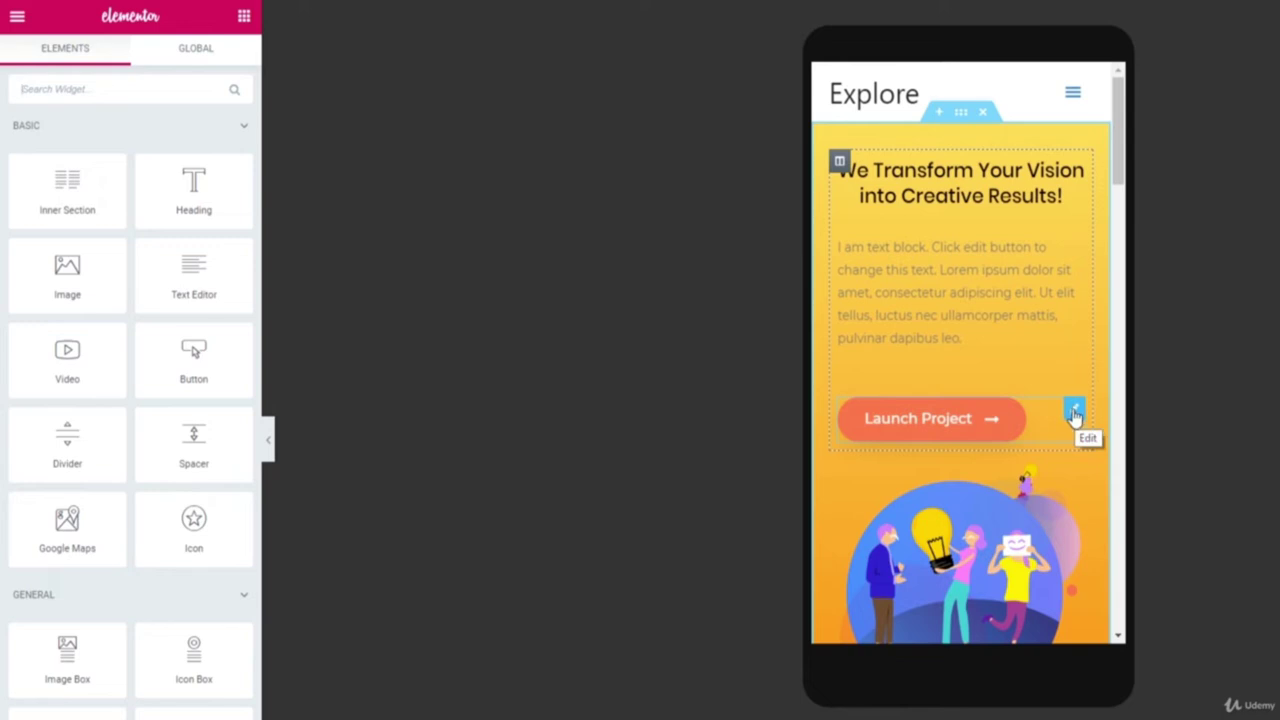
Step: Set the Launch Project button to Extra Small with centred alignment for mobile, and update the page
click(1073, 413)
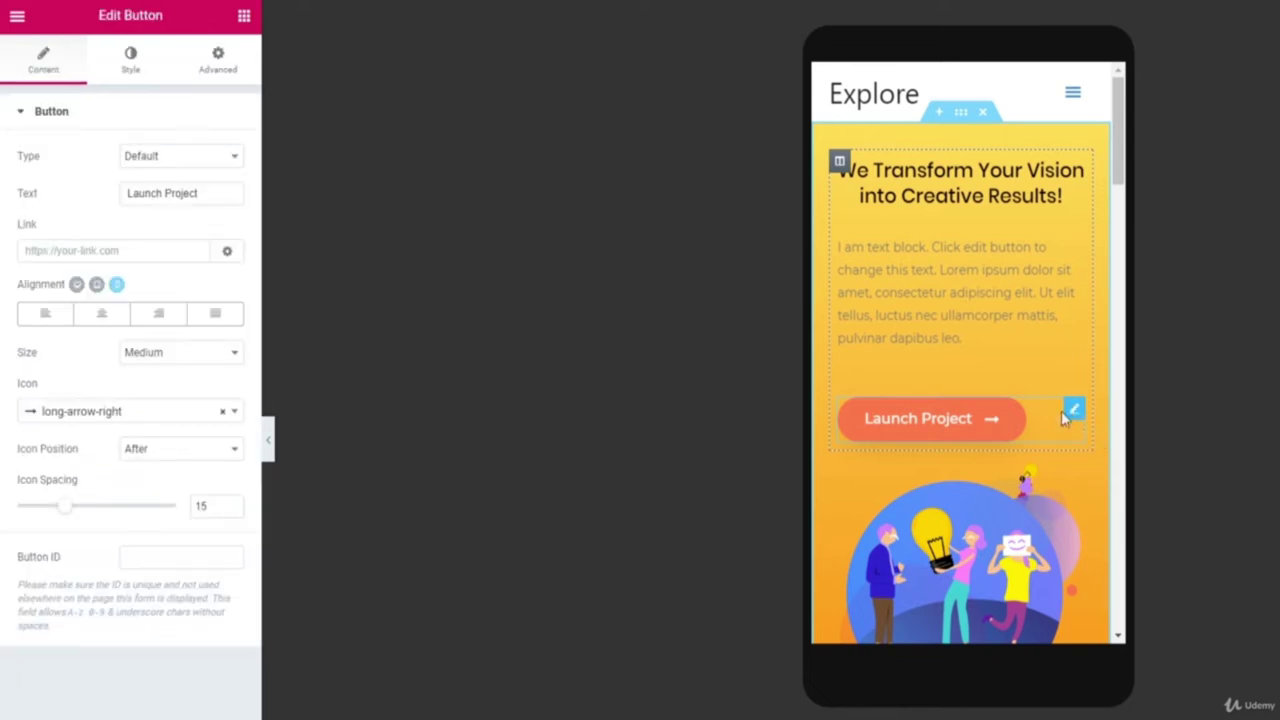
click(180, 354)
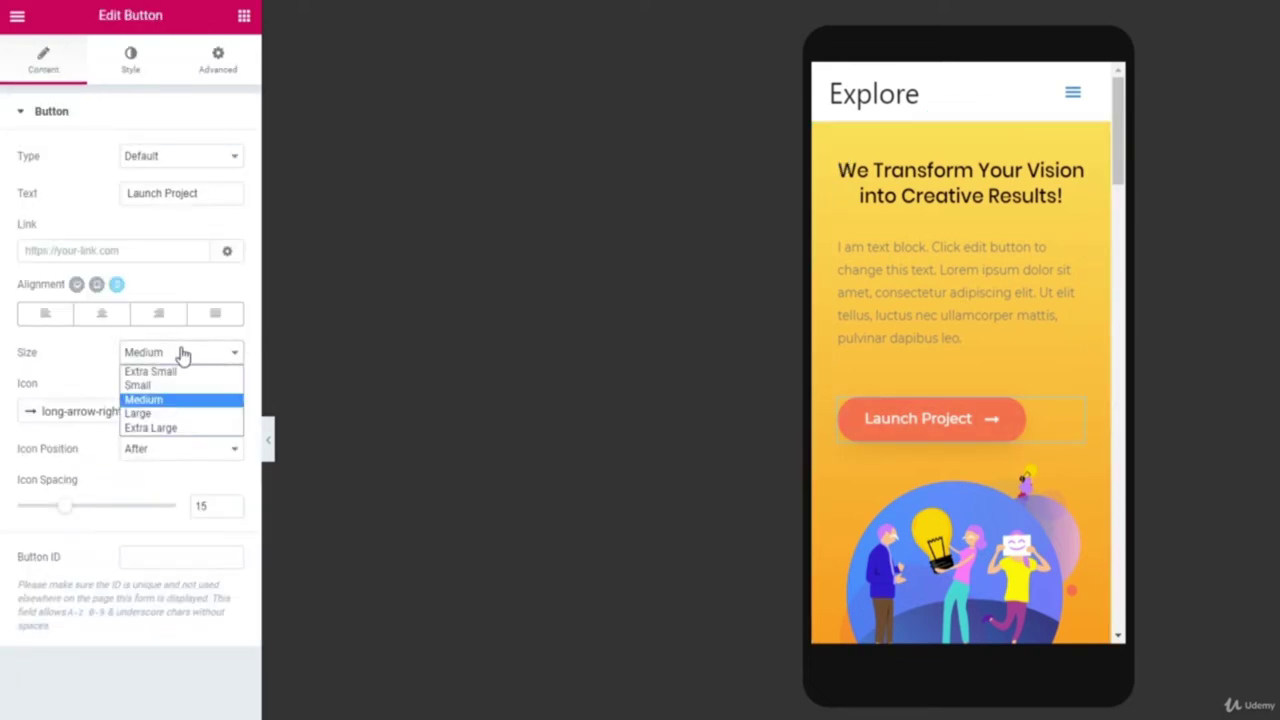
click(159, 385)
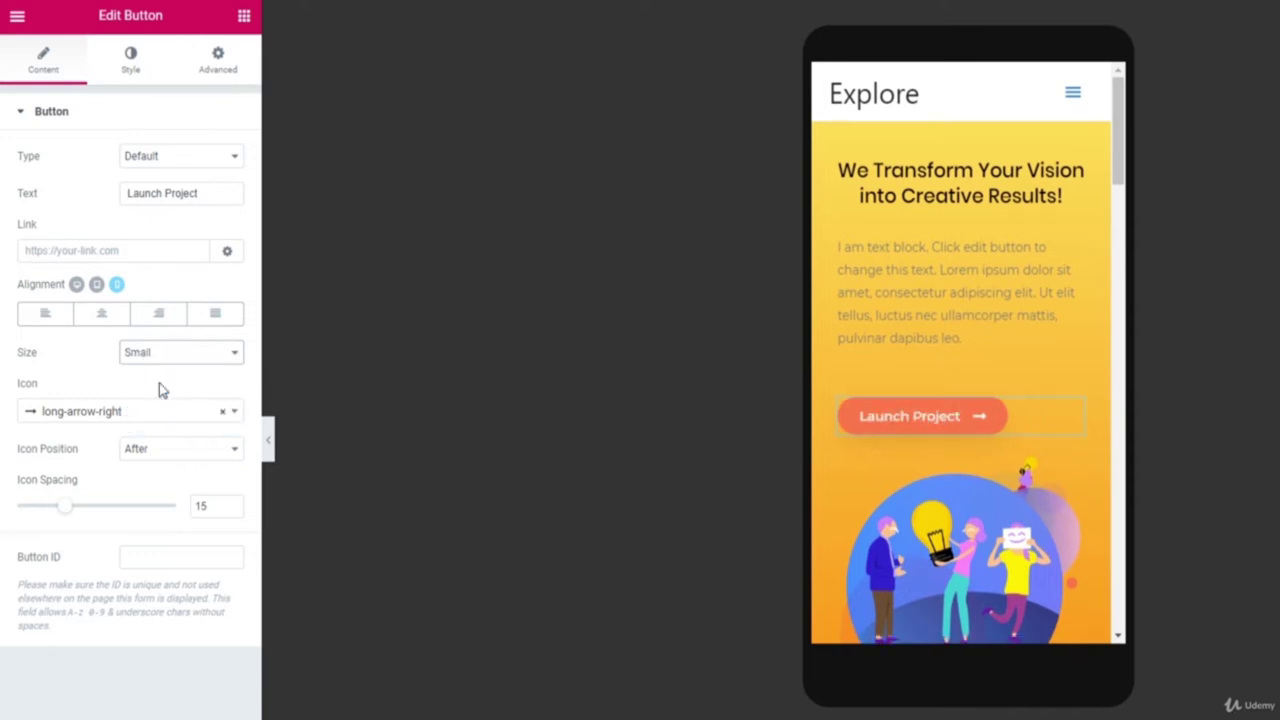
click(157, 362)
click(155, 368)
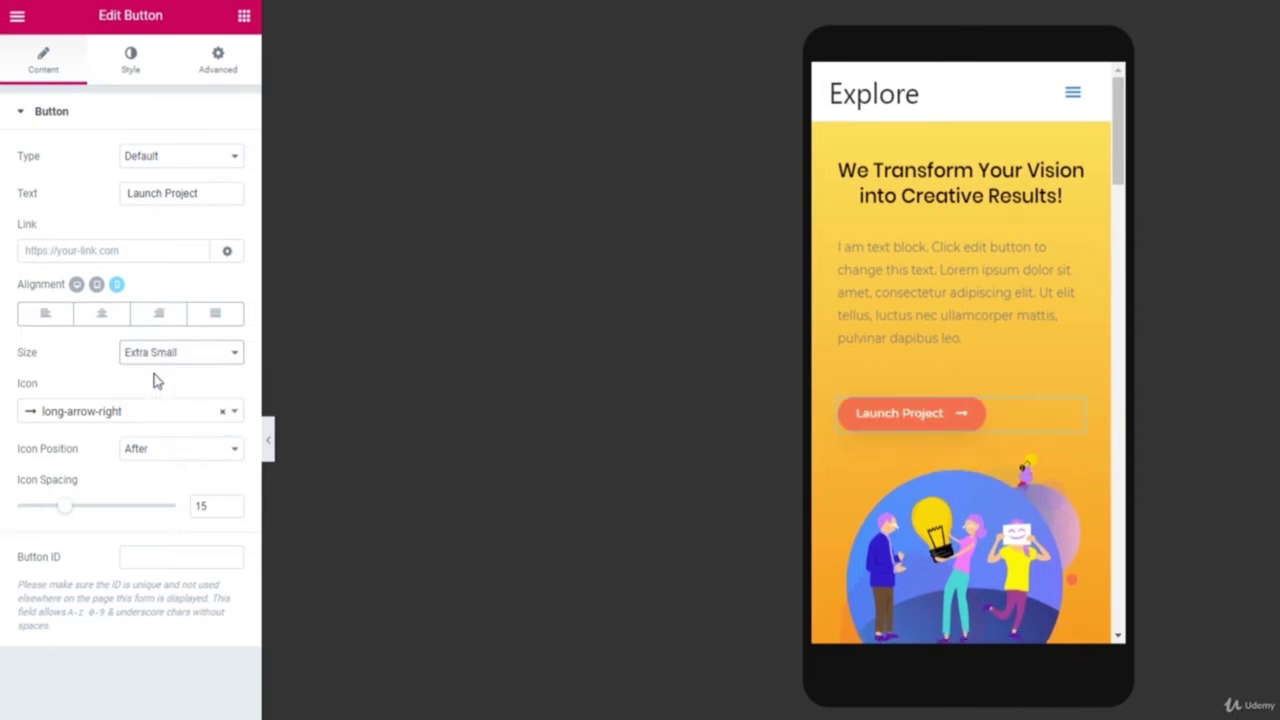
click(104, 316)
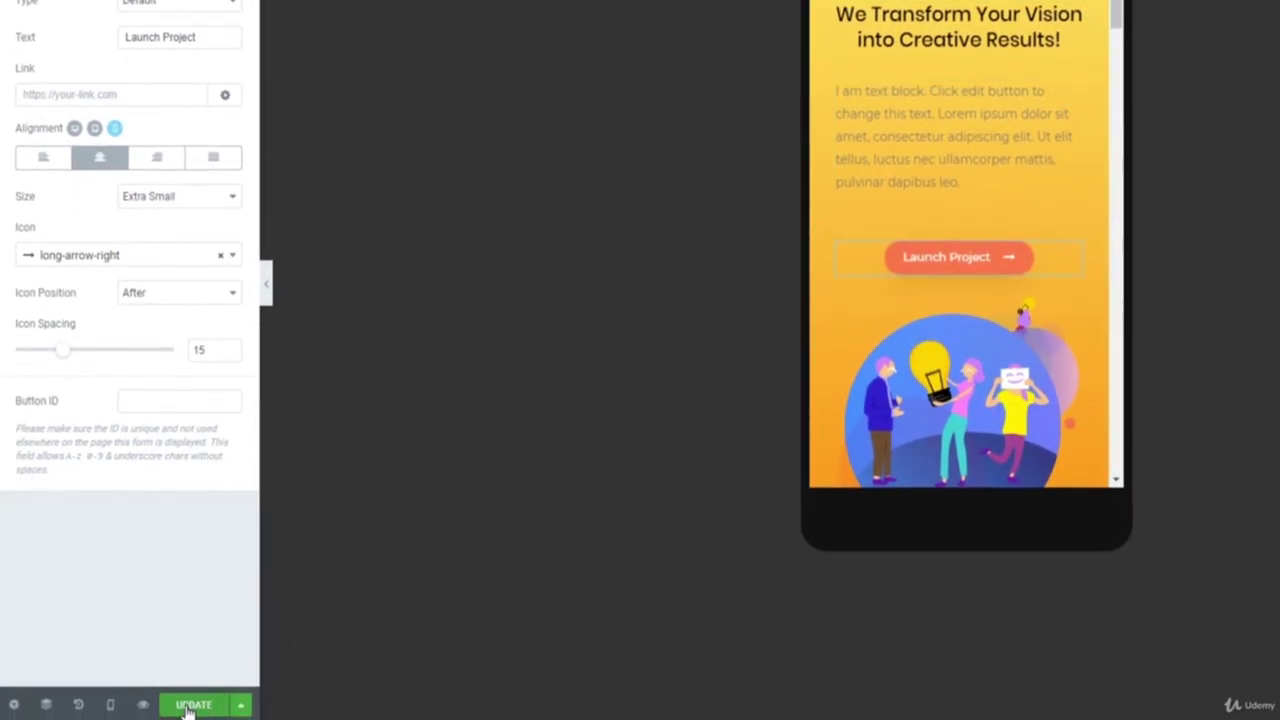
click(194, 706)
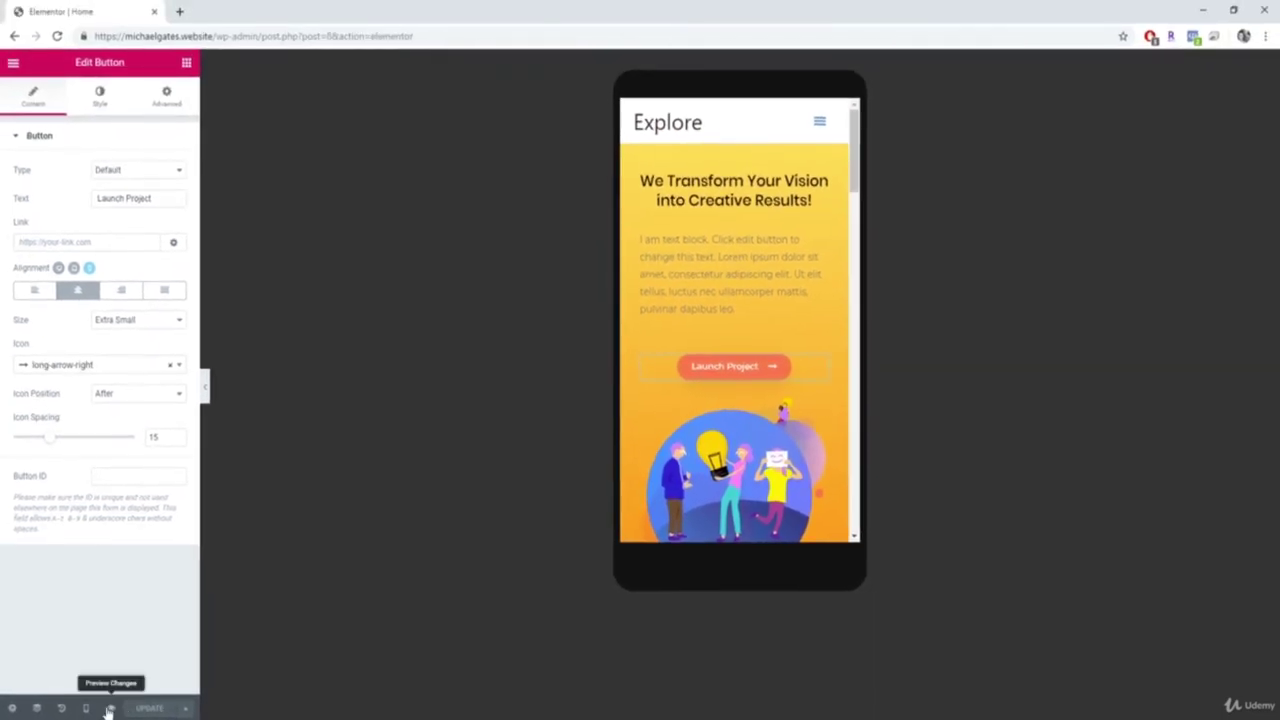
Step: Preview the changes on the live Home page and examine its sections from the hero to the footer
click(111, 708)
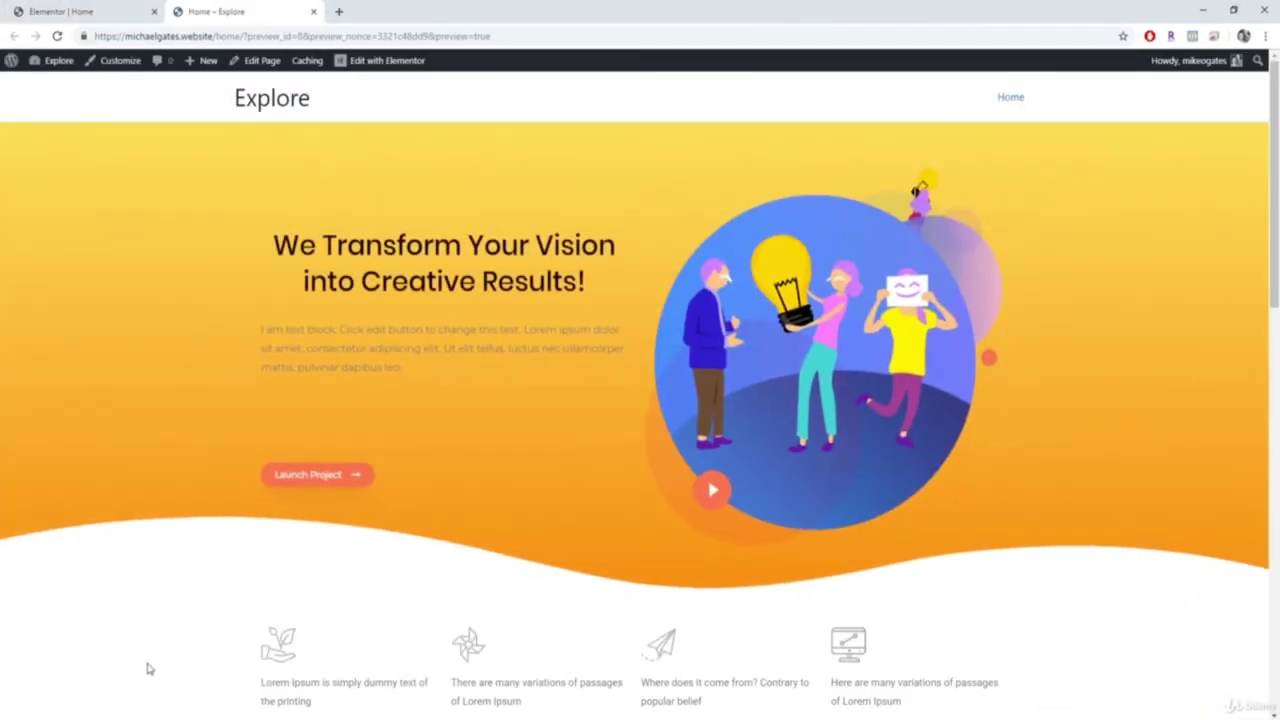
scroll(166, 623, down, 2)
scroll(171, 602, down, 7)
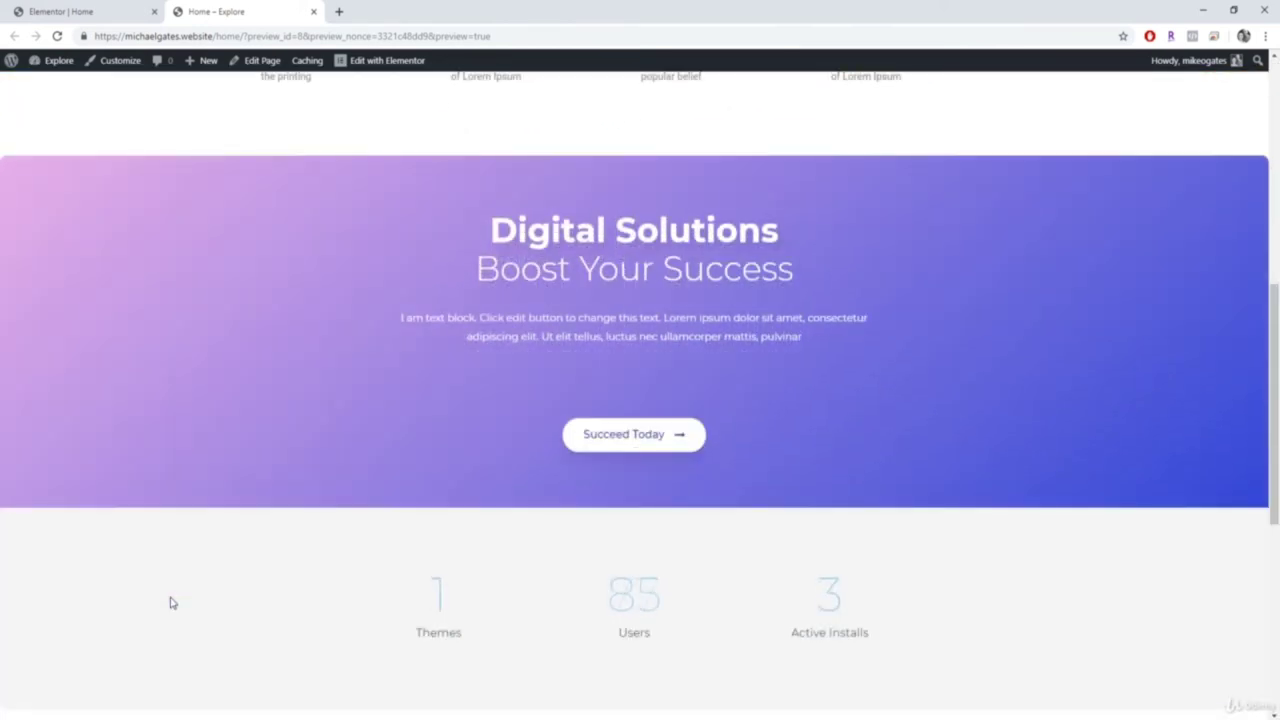
scroll(171, 602, down, 3)
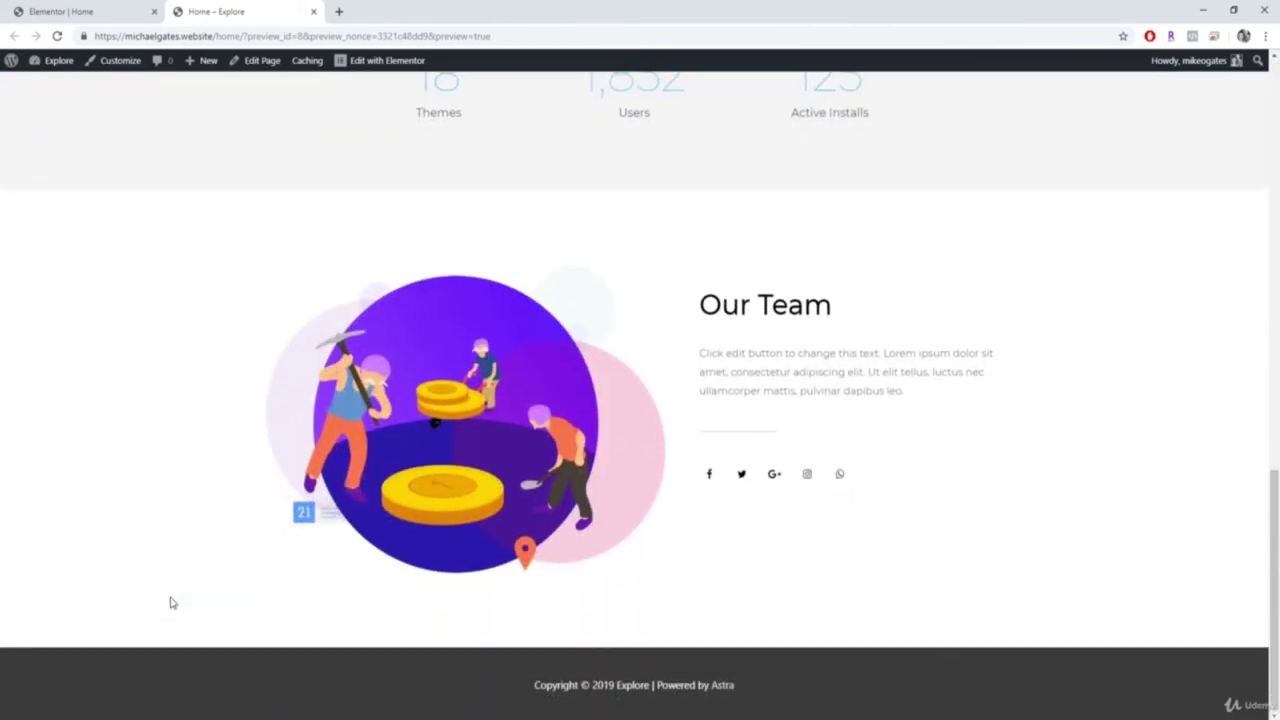
scroll(171, 602, up, 5)
scroll(171, 602, up, 6)
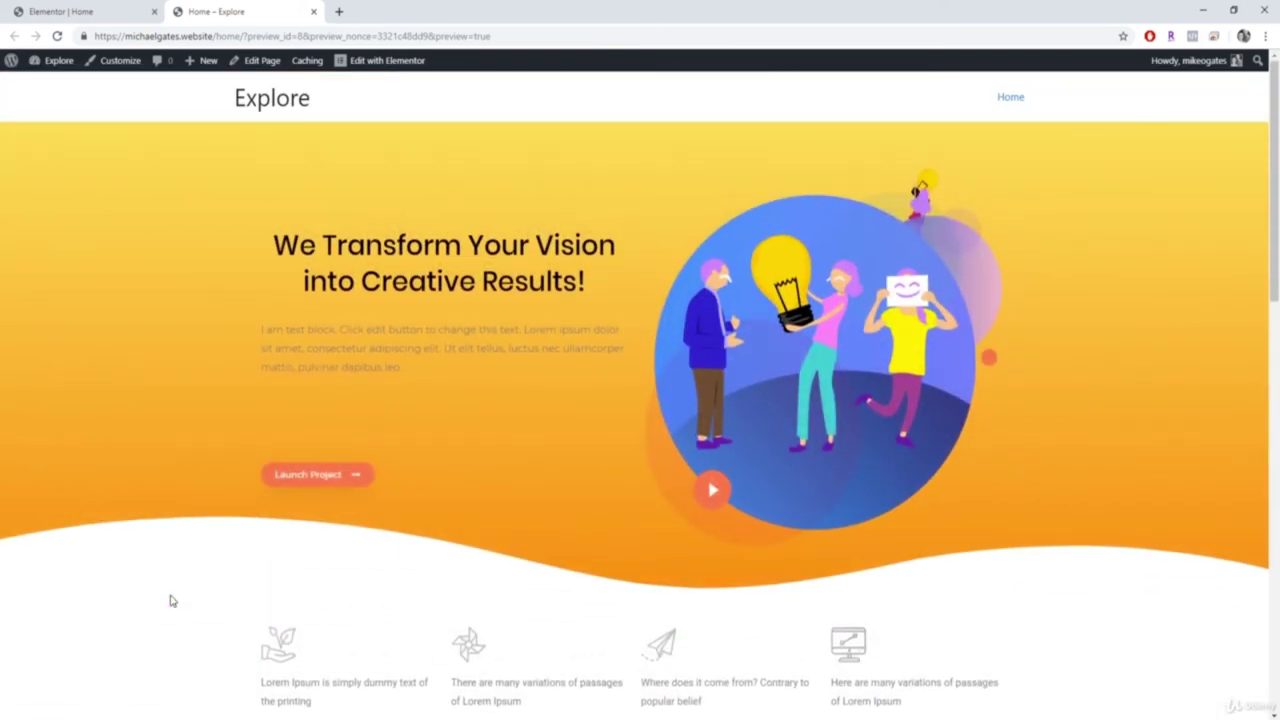
scroll(171, 601, down, 4)
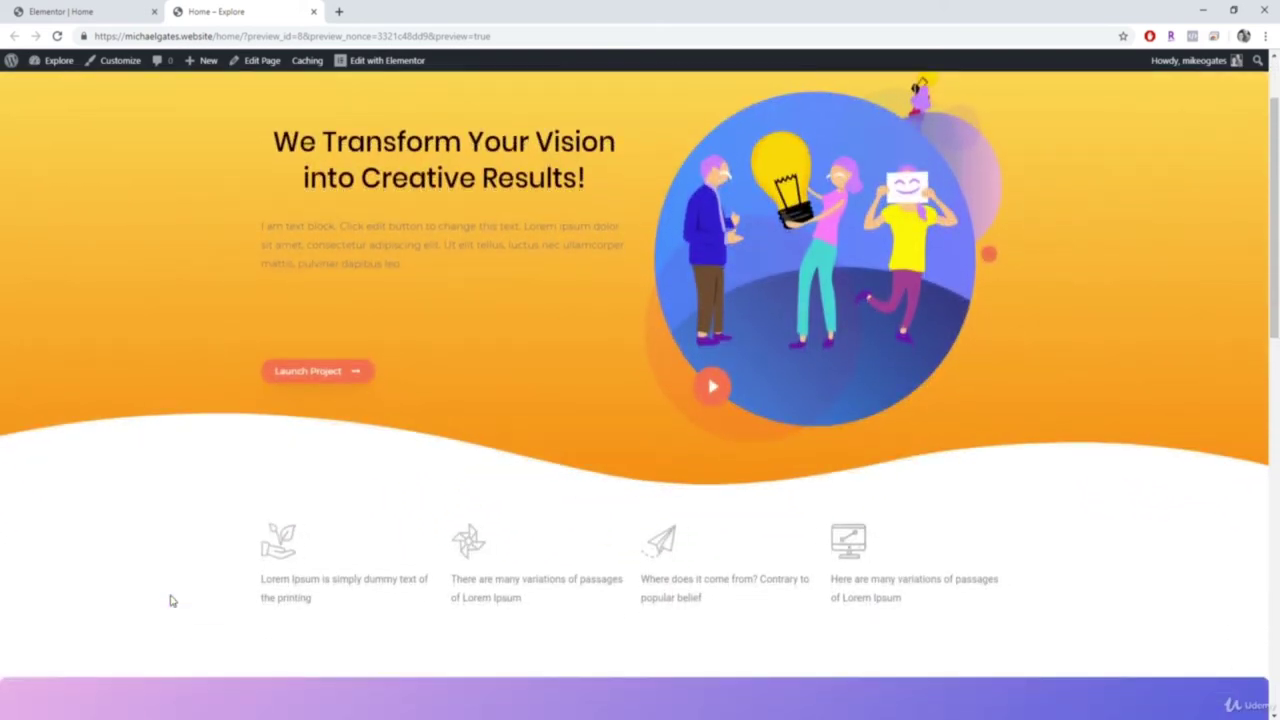
scroll(171, 600, down, 2)
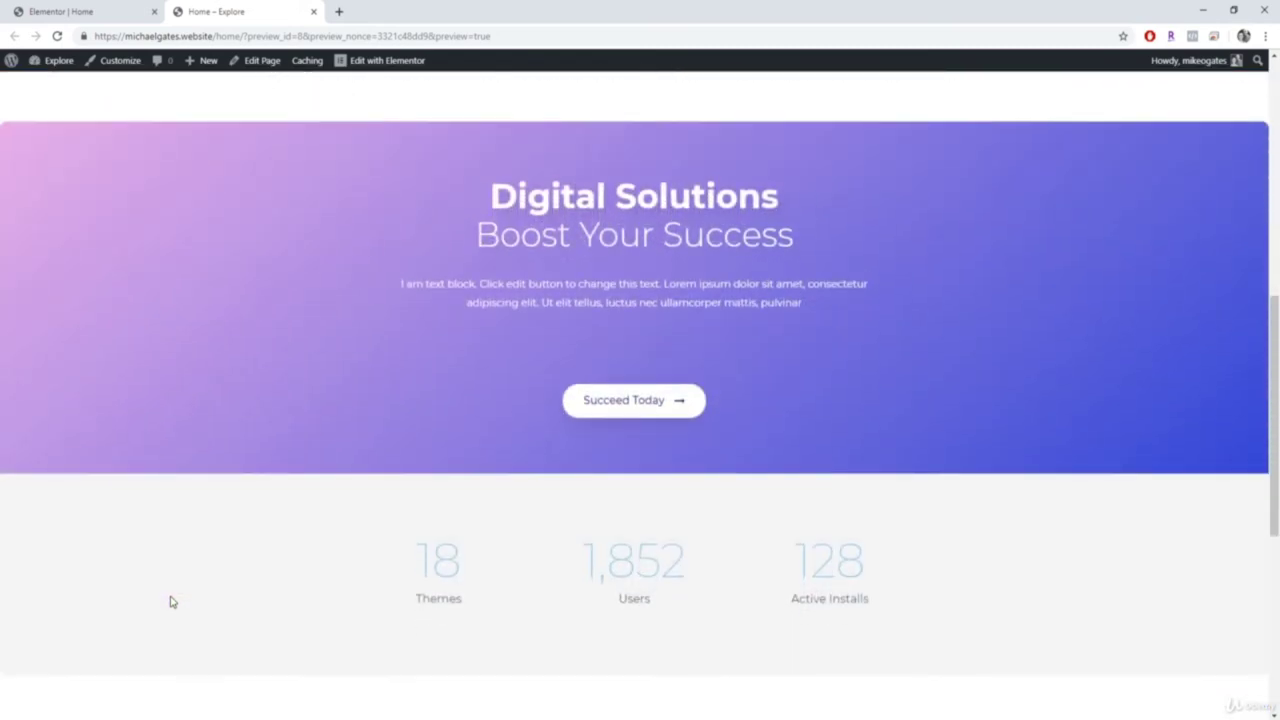
key(ctrl+w)
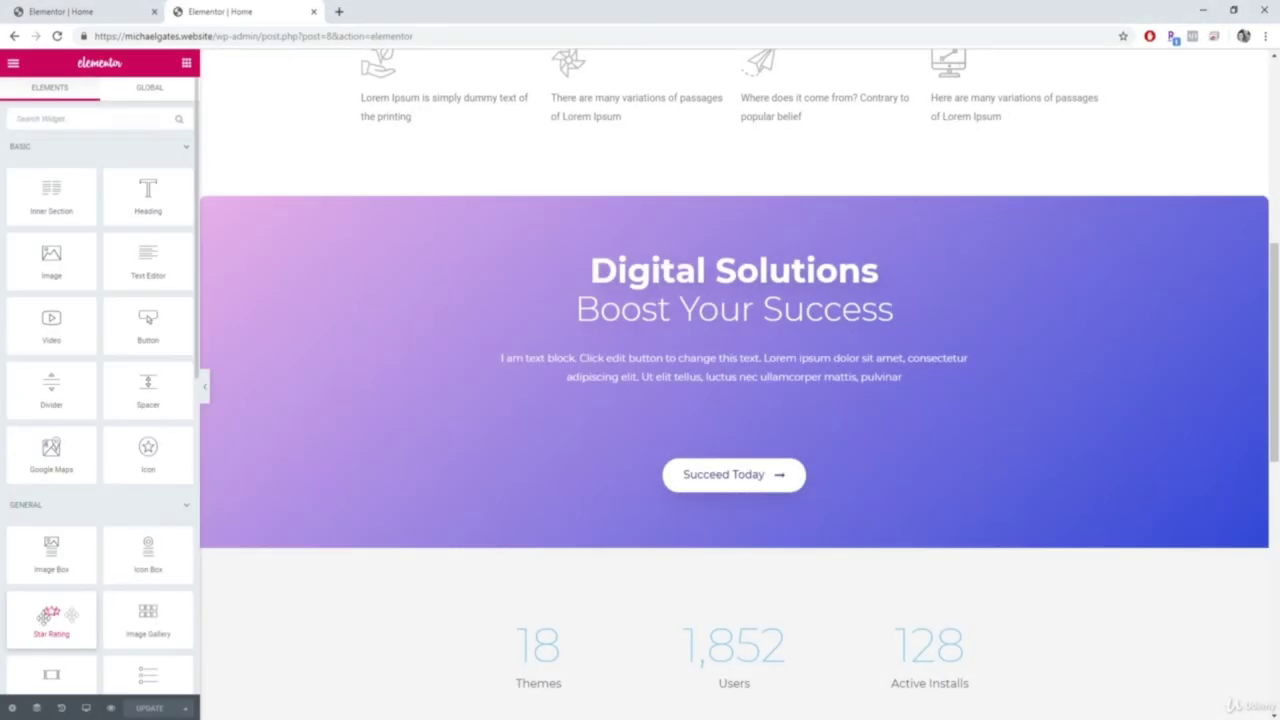
Step: Add an Image Gallery widget to the Our Team section and insert a gallery of the three round portrait images
drag(265, 578, 737, 325)
click(99, 95)
drag(43, 191, 57, 192)
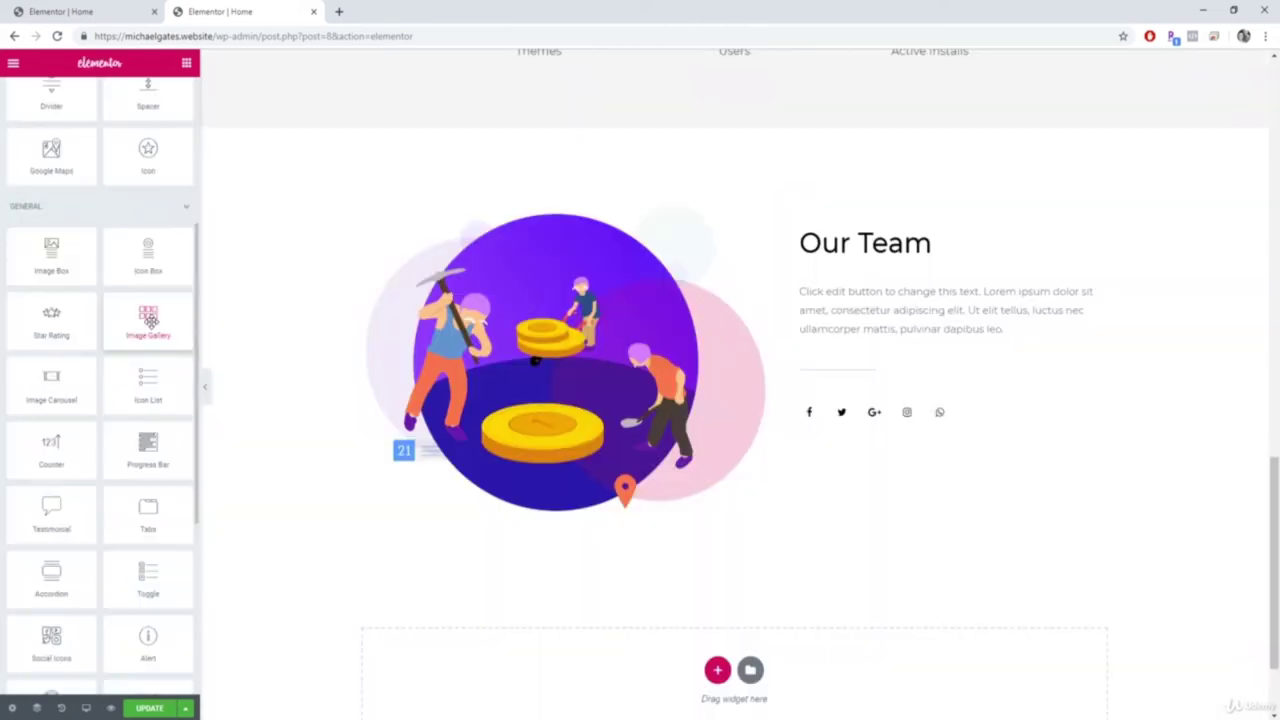
drag(148, 320, 911, 340)
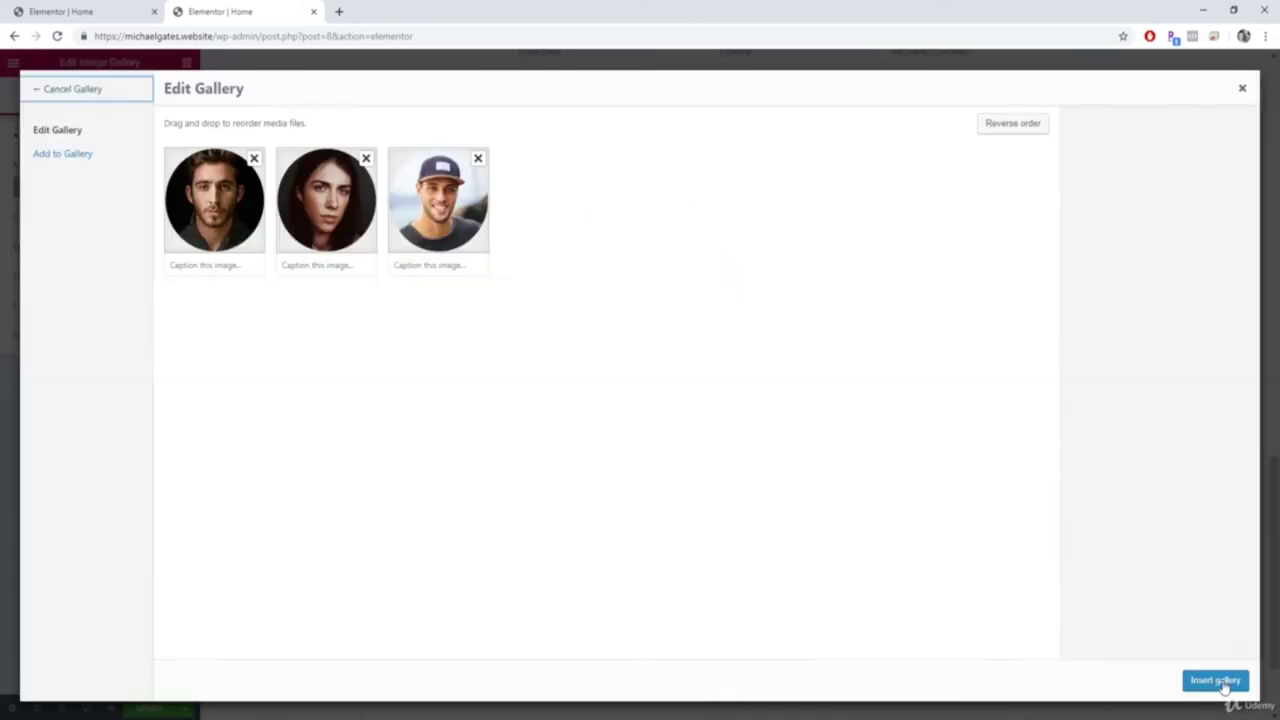
click(1215, 681)
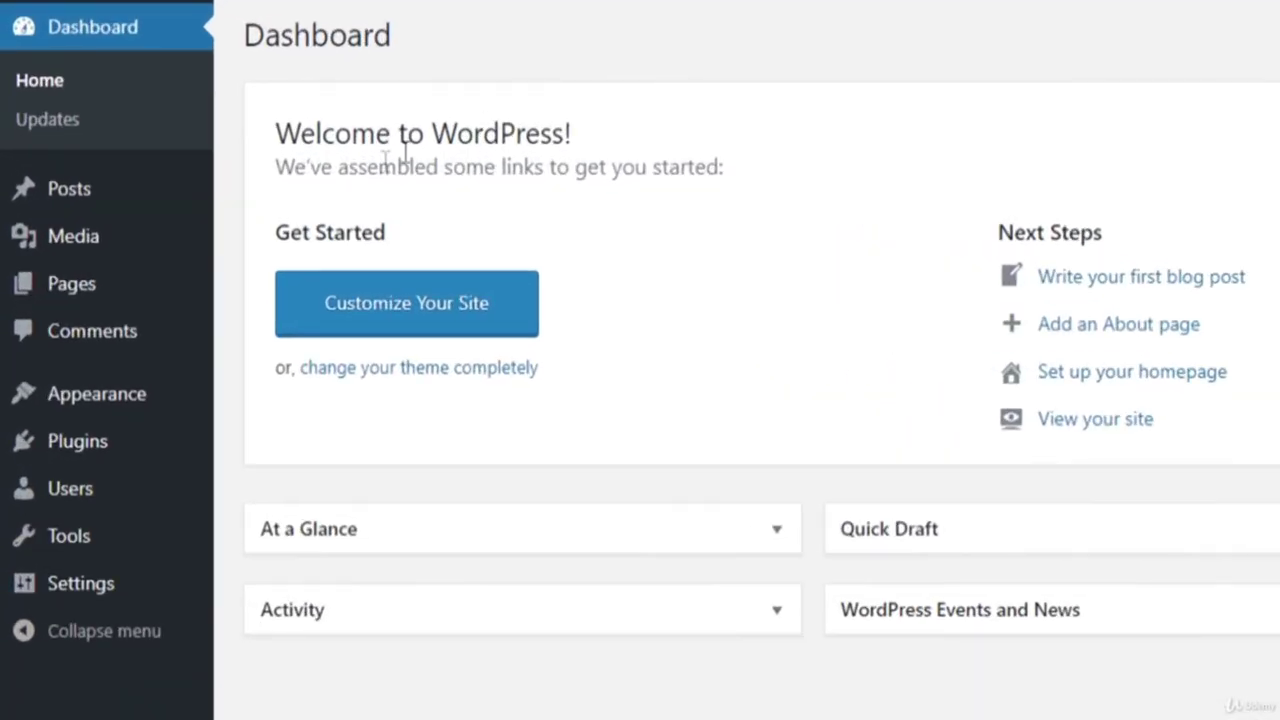
Step: Search the new plugins for "el", install and activate Elementor Page Builder, skipping its getting-started page
mouse_move(67, 302)
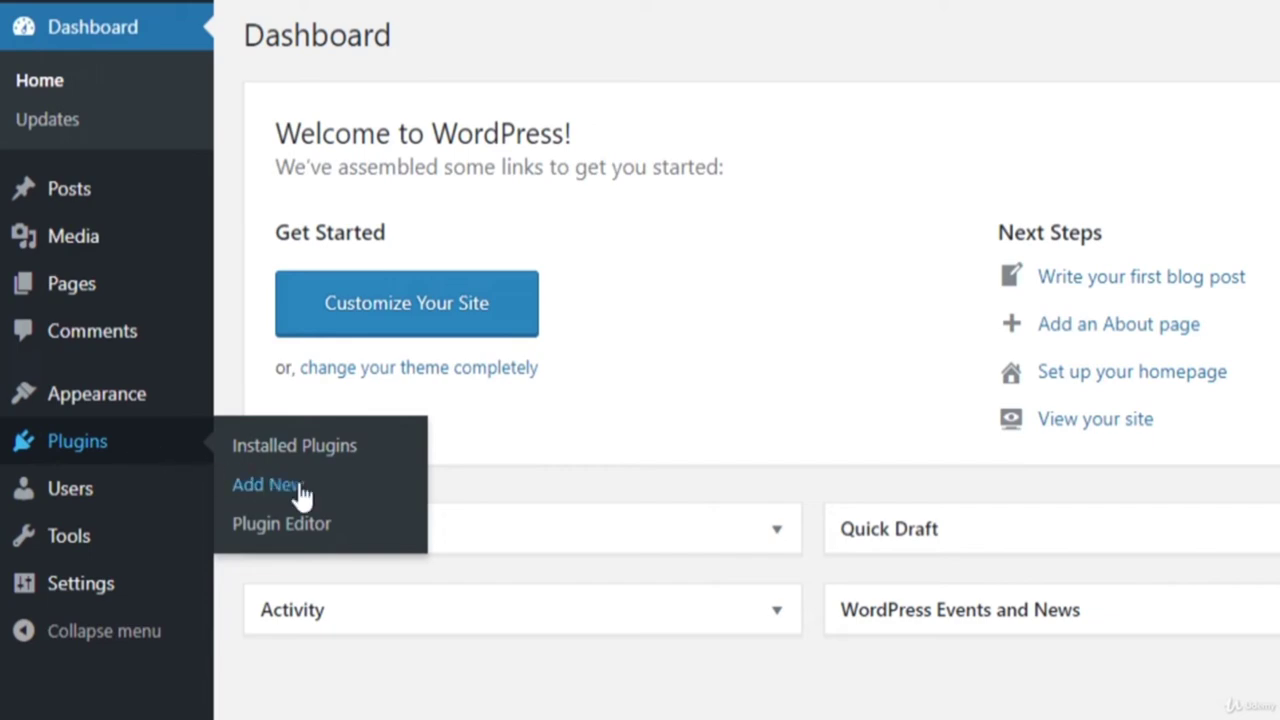
click(268, 485)
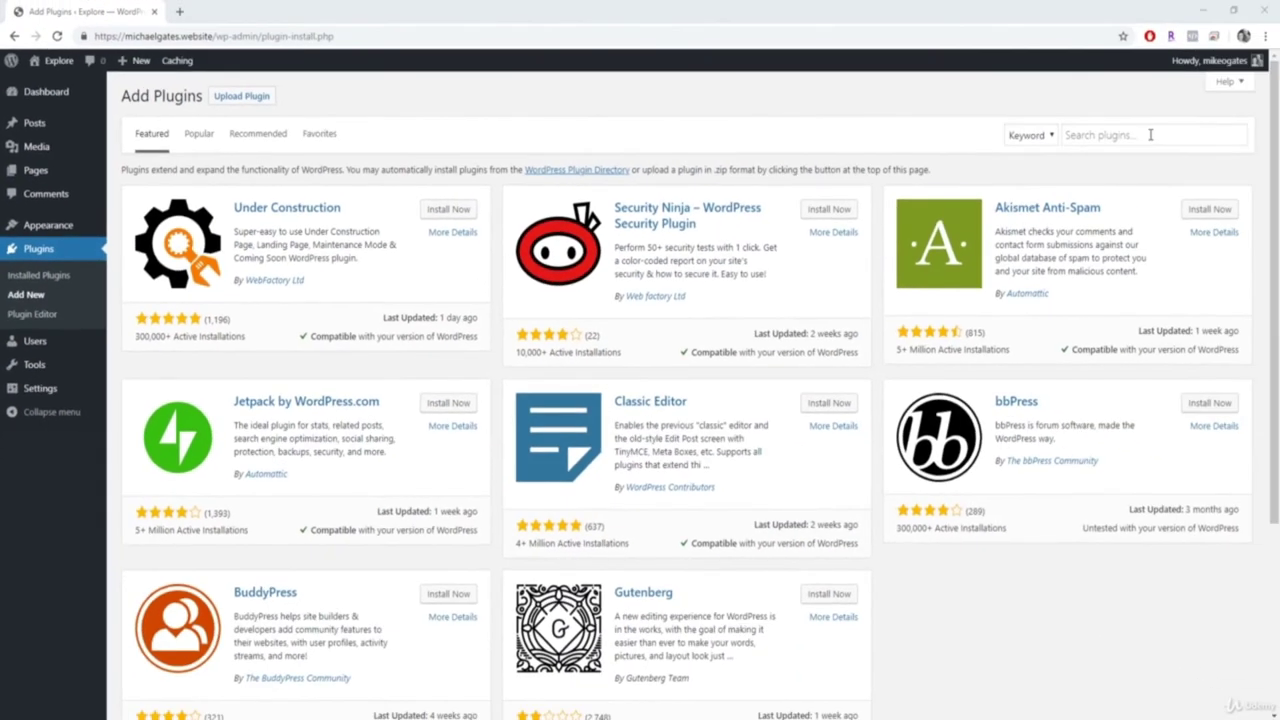
click(1137, 135)
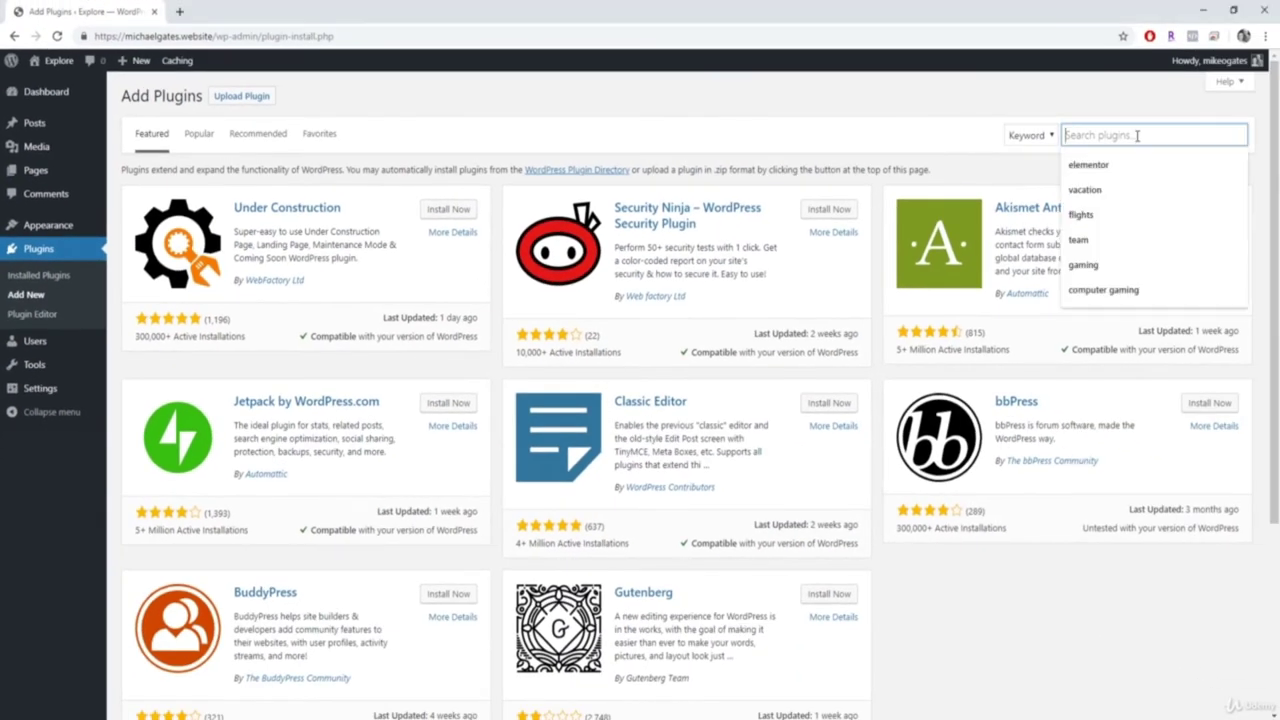
text(el)
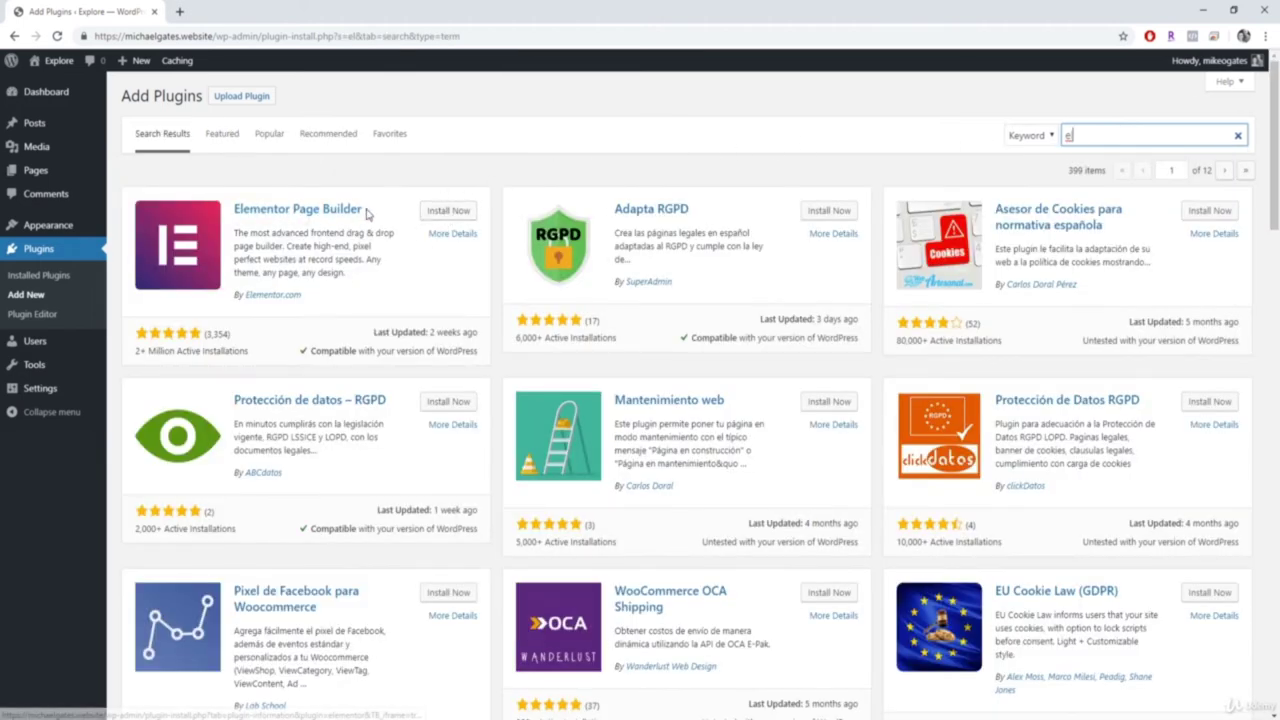
click(451, 212)
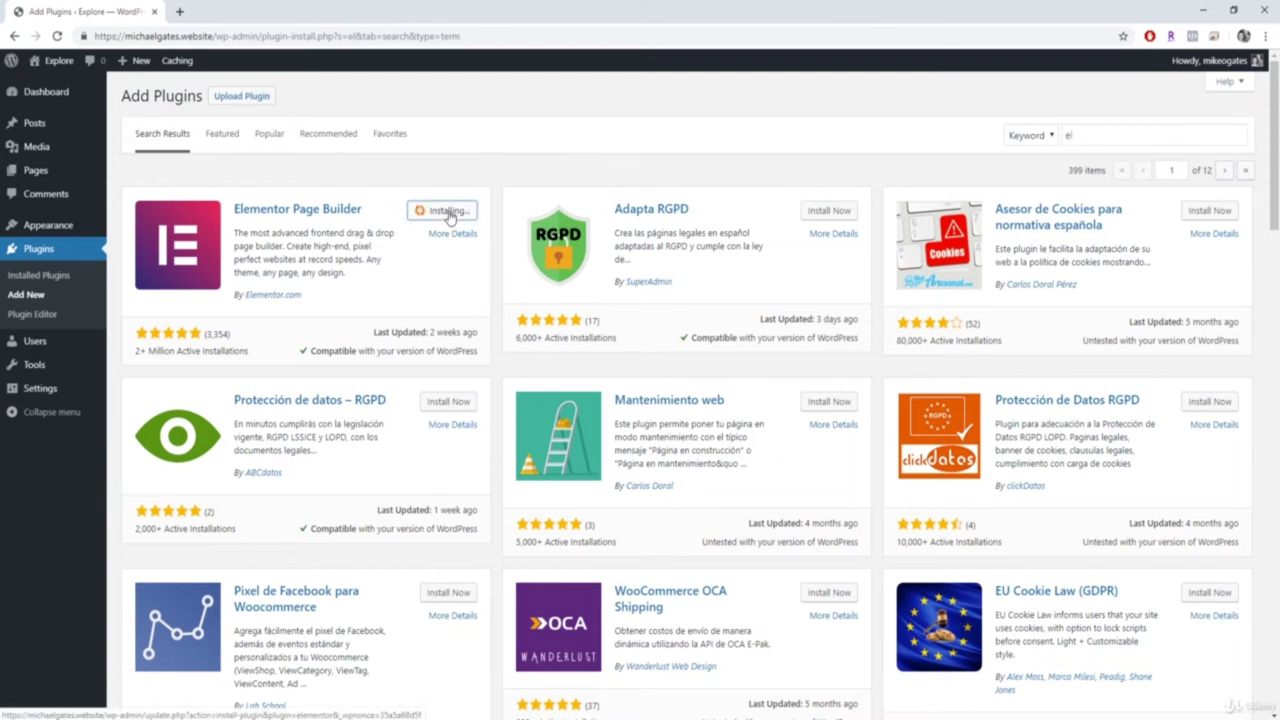
click(464, 219)
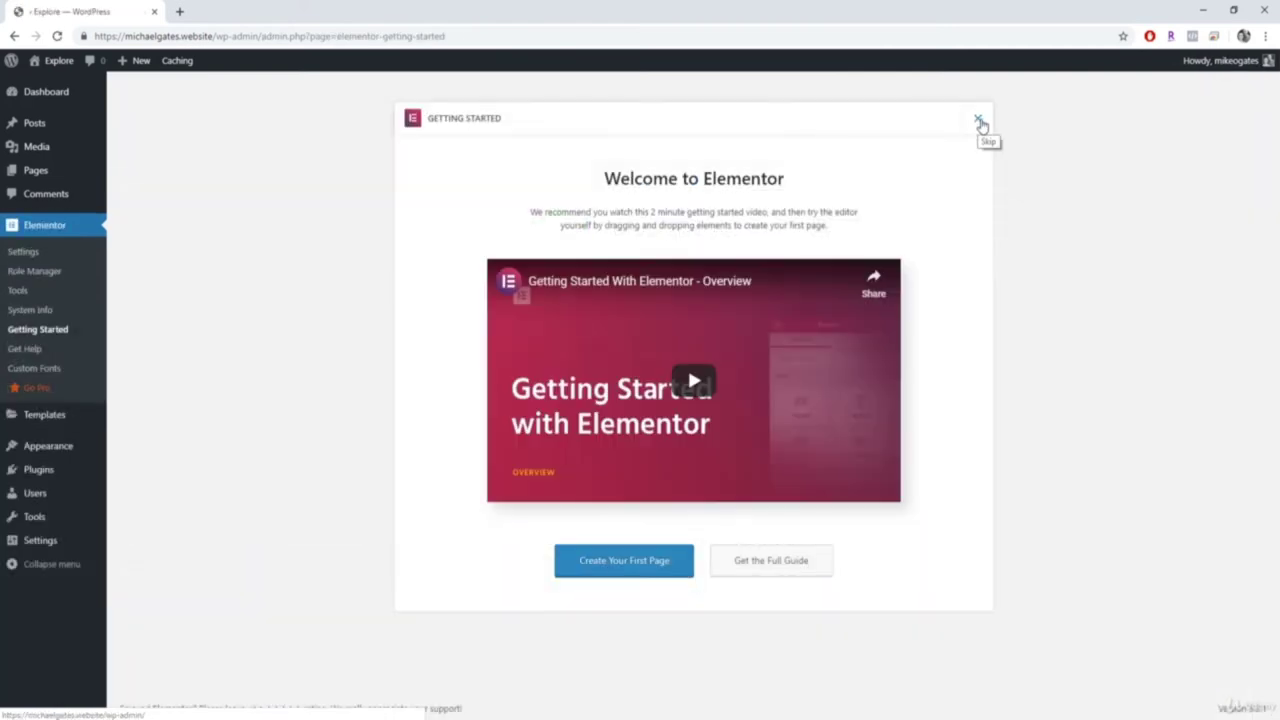
click(980, 121)
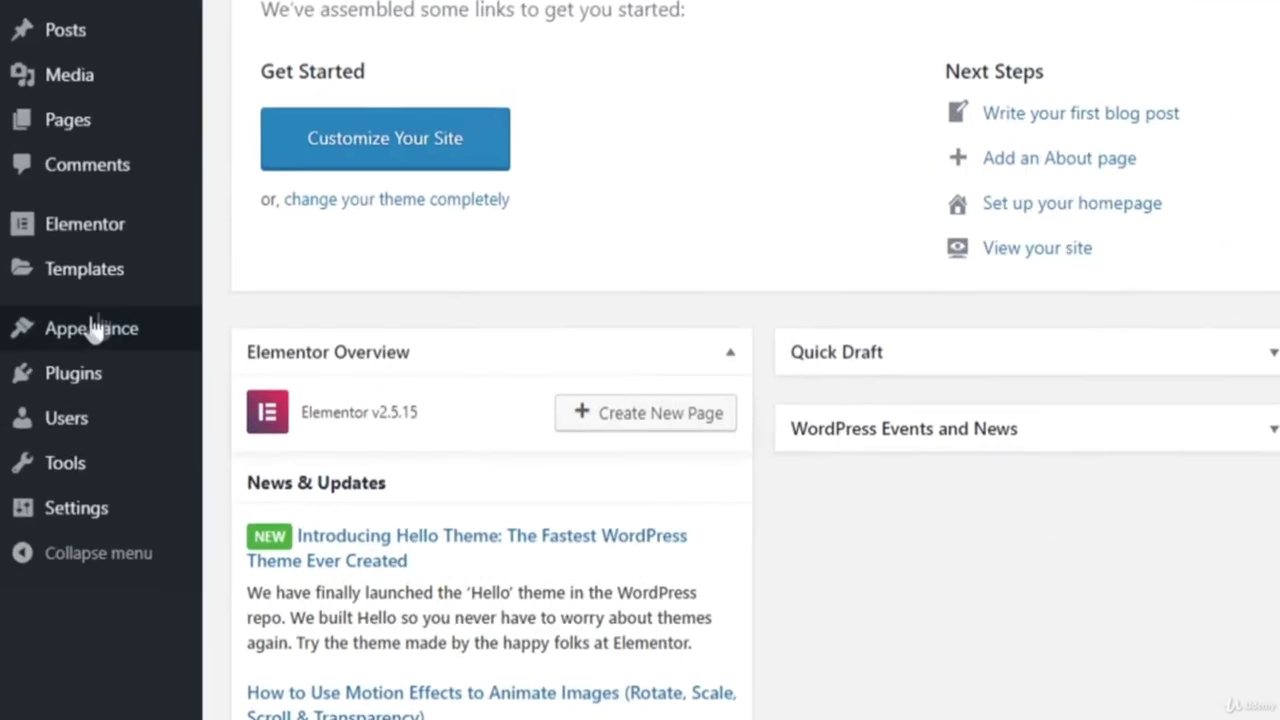
Step: Search the new themes for "astra" and install and activate the Astra theme
mouse_move(32, 334)
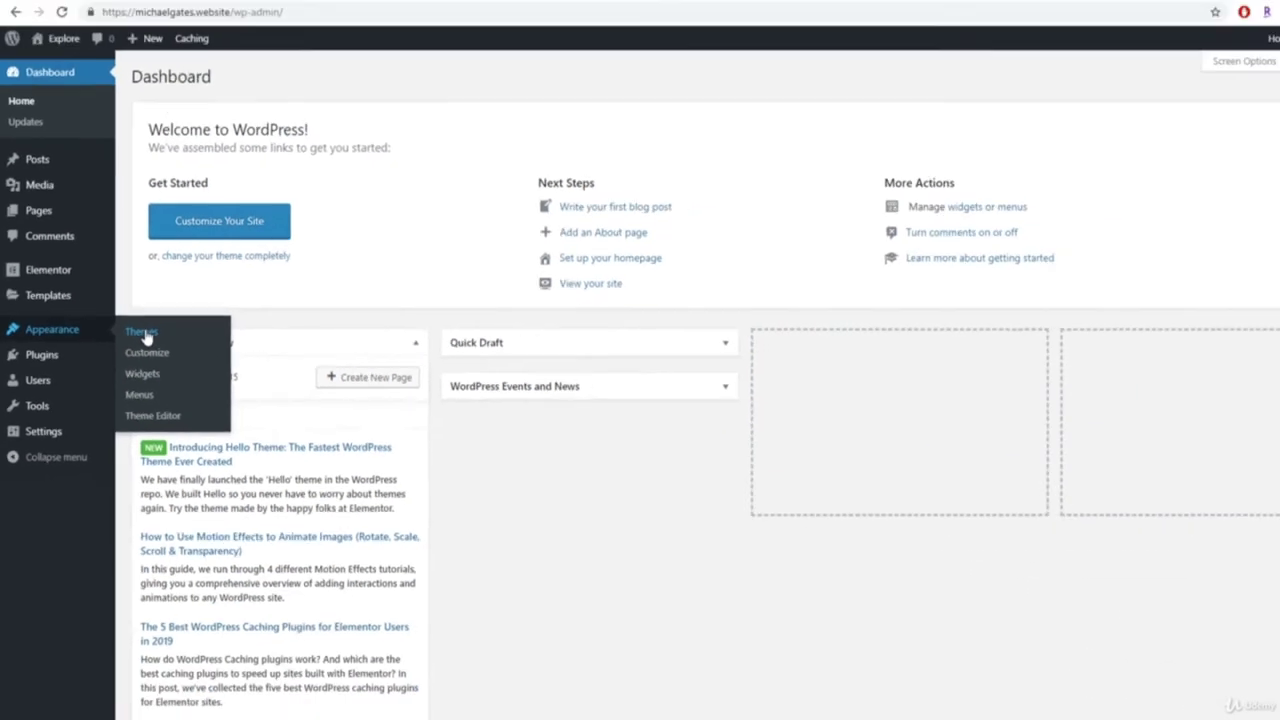
click(292, 334)
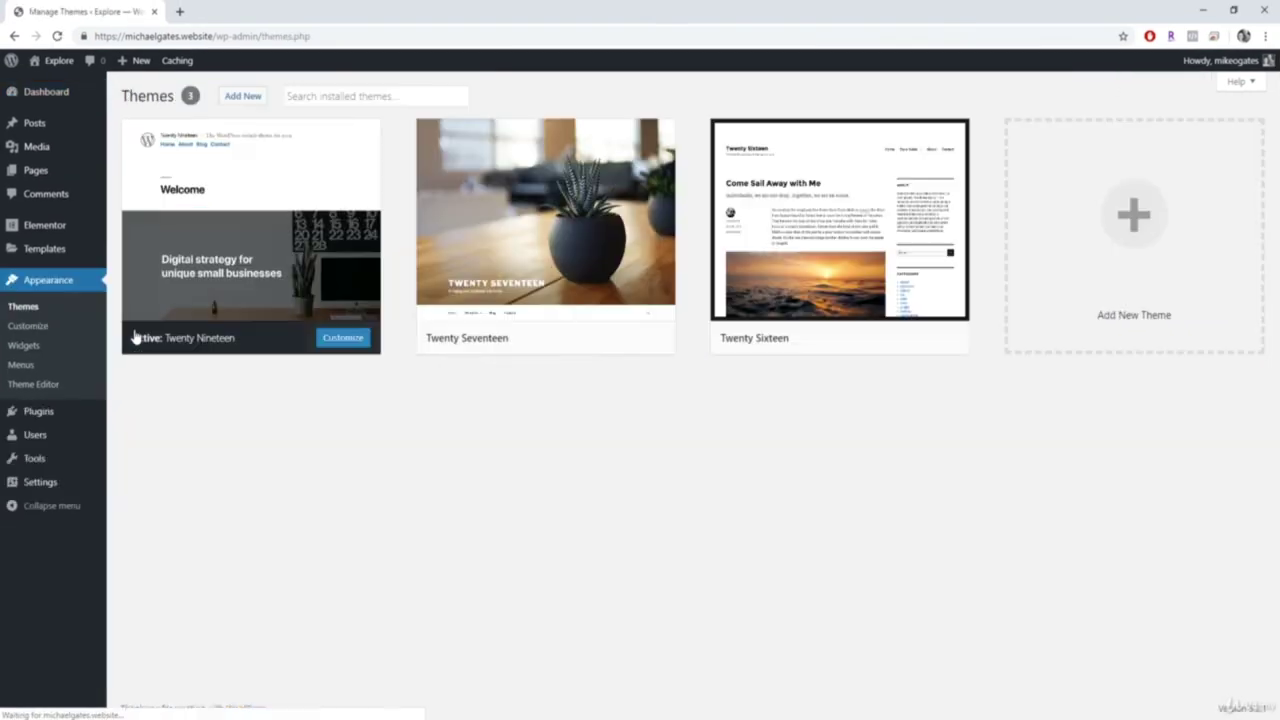
click(1135, 292)
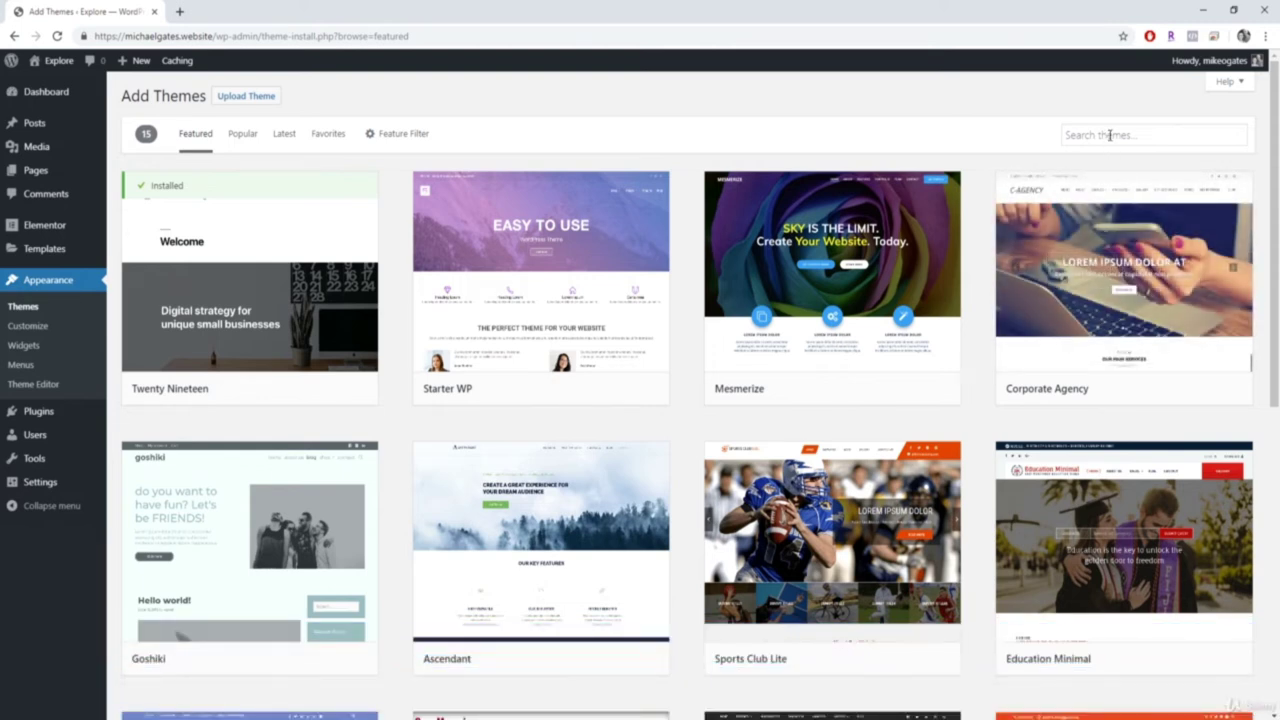
click(1109, 135)
text(astr)
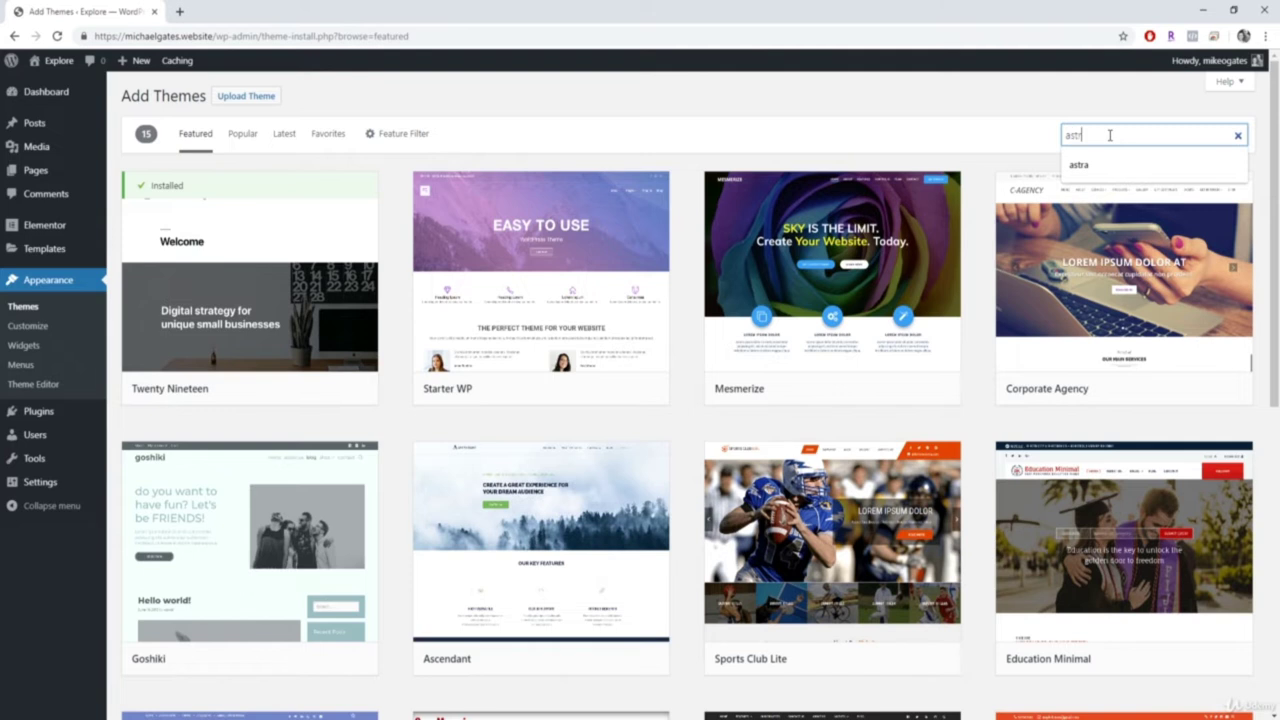
text(a)
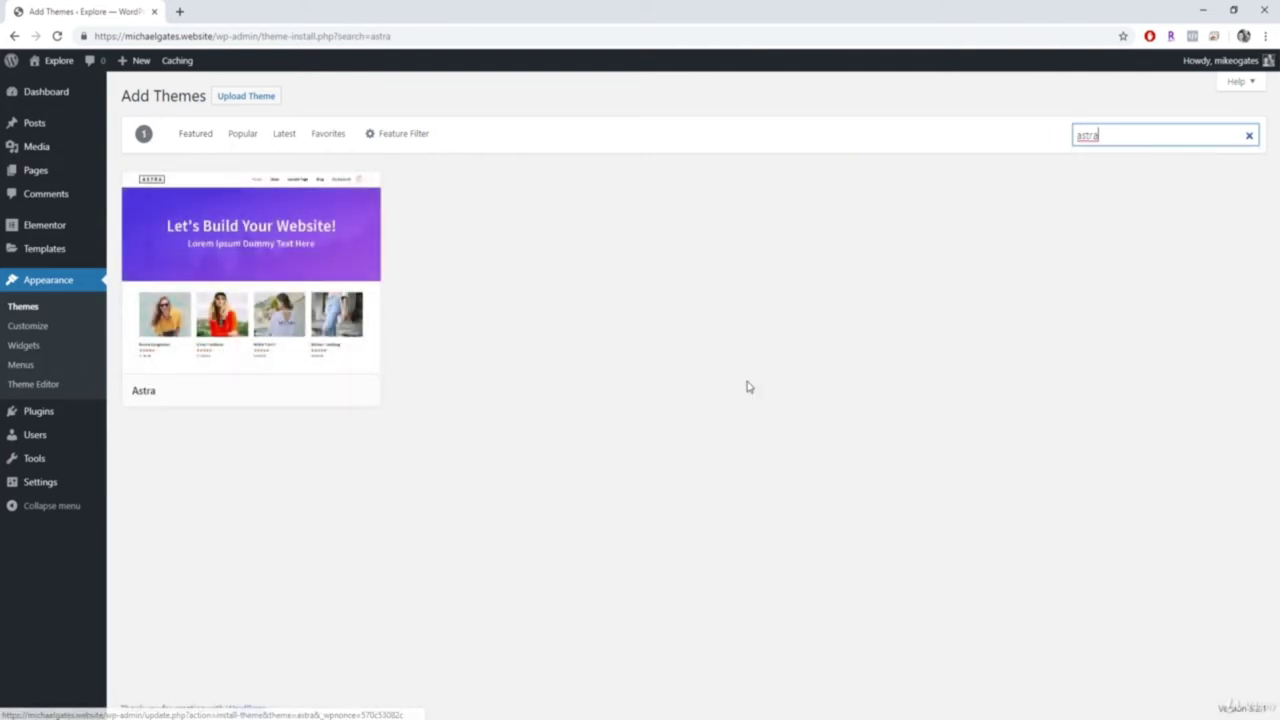
mouse_move(249, 383)
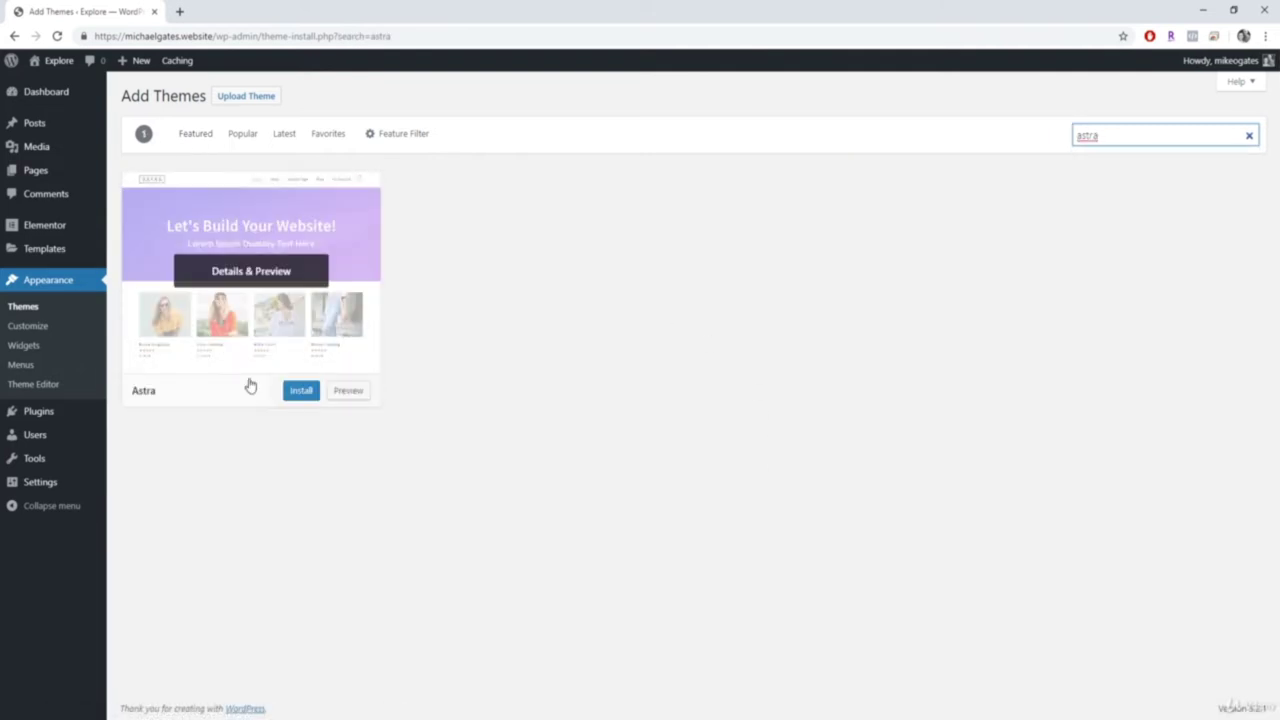
click(301, 391)
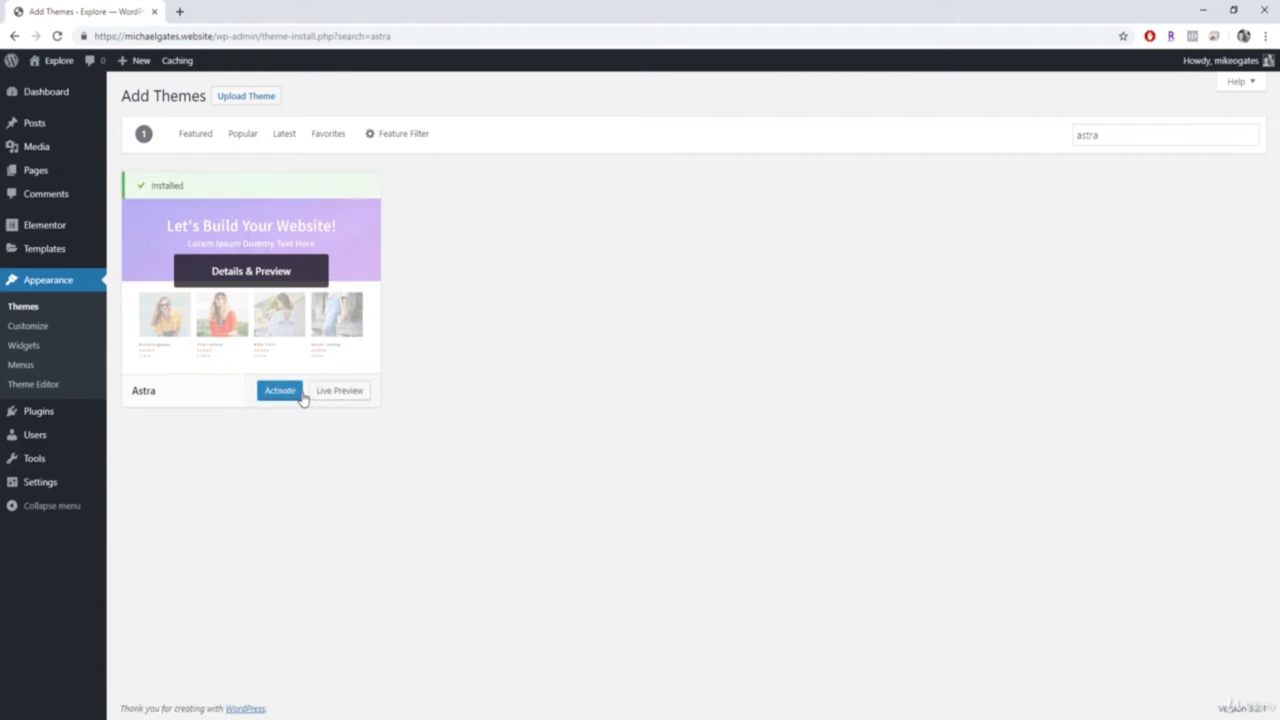
click(286, 396)
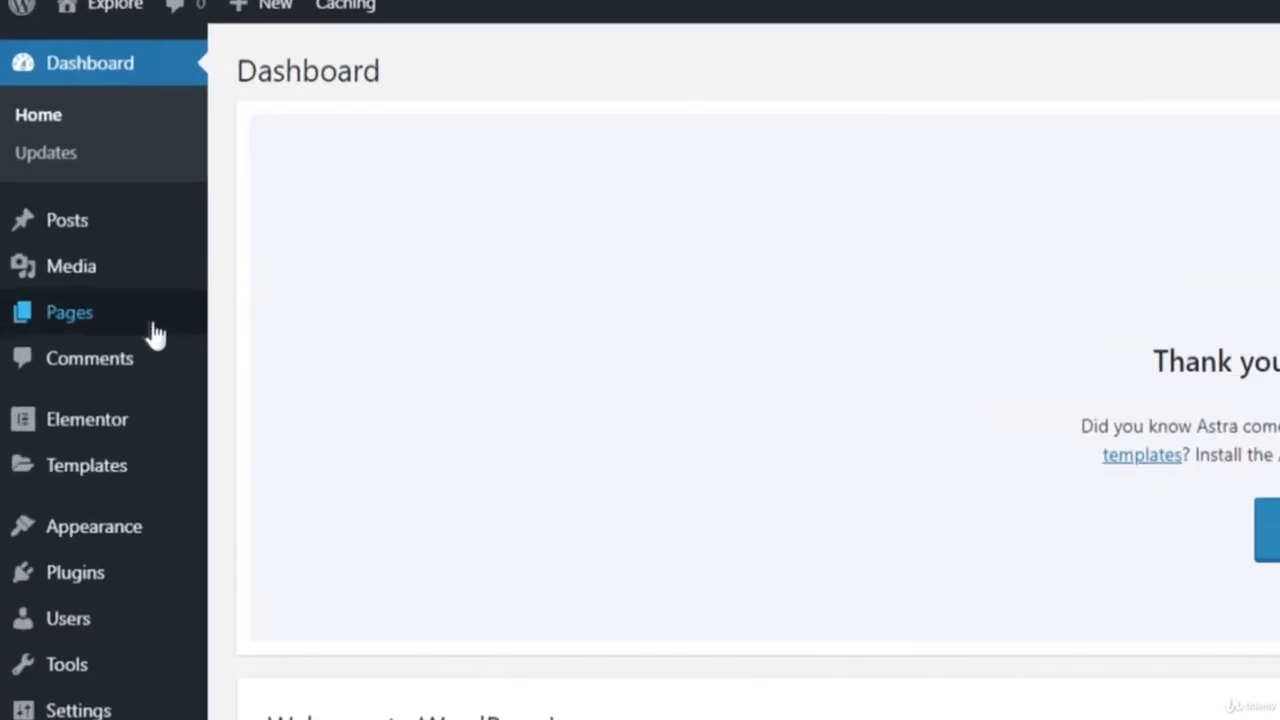
Step: Move both existing pages, Privacy Policy and Sample Page, to the trash with a bulk action
mouse_move(61, 228)
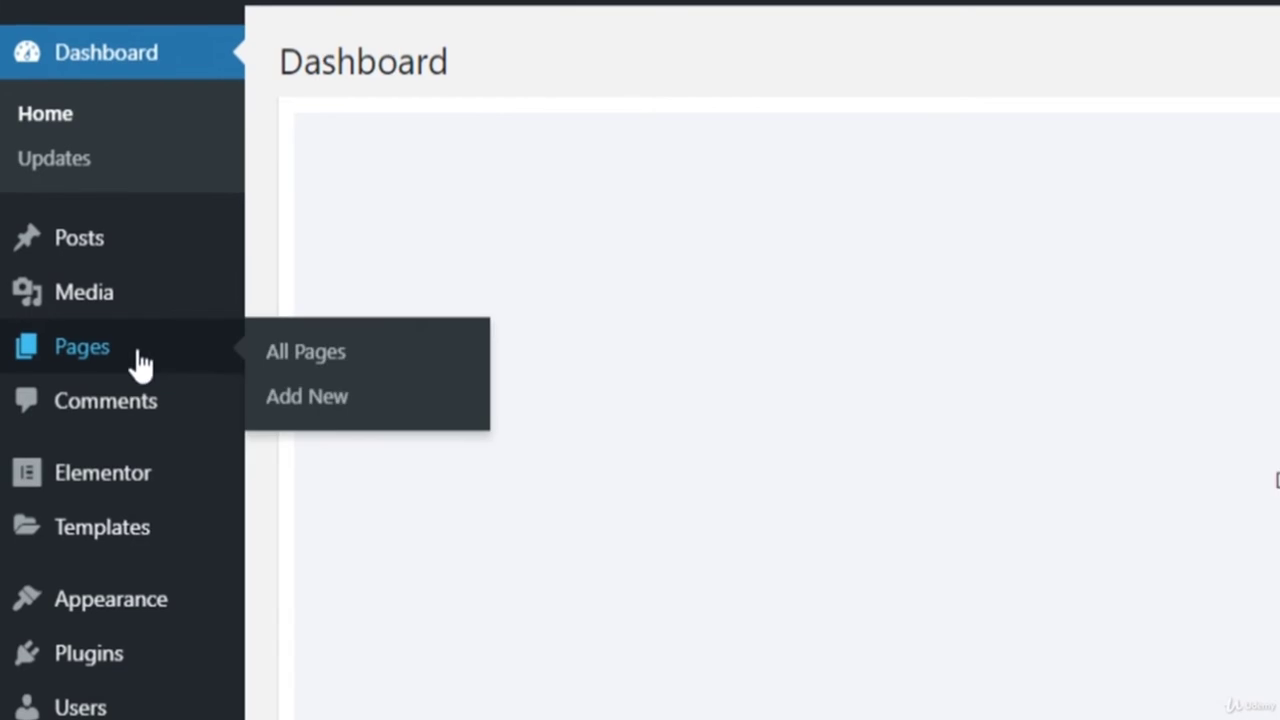
click(310, 356)
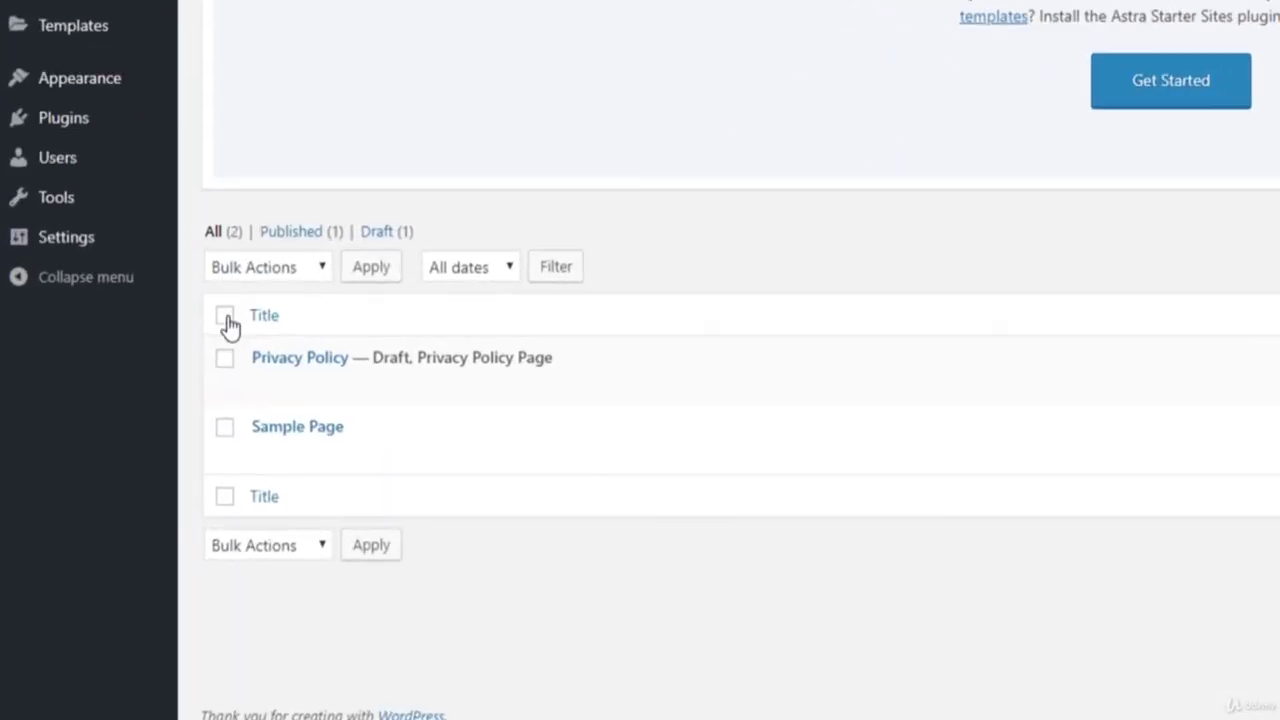
click(226, 320)
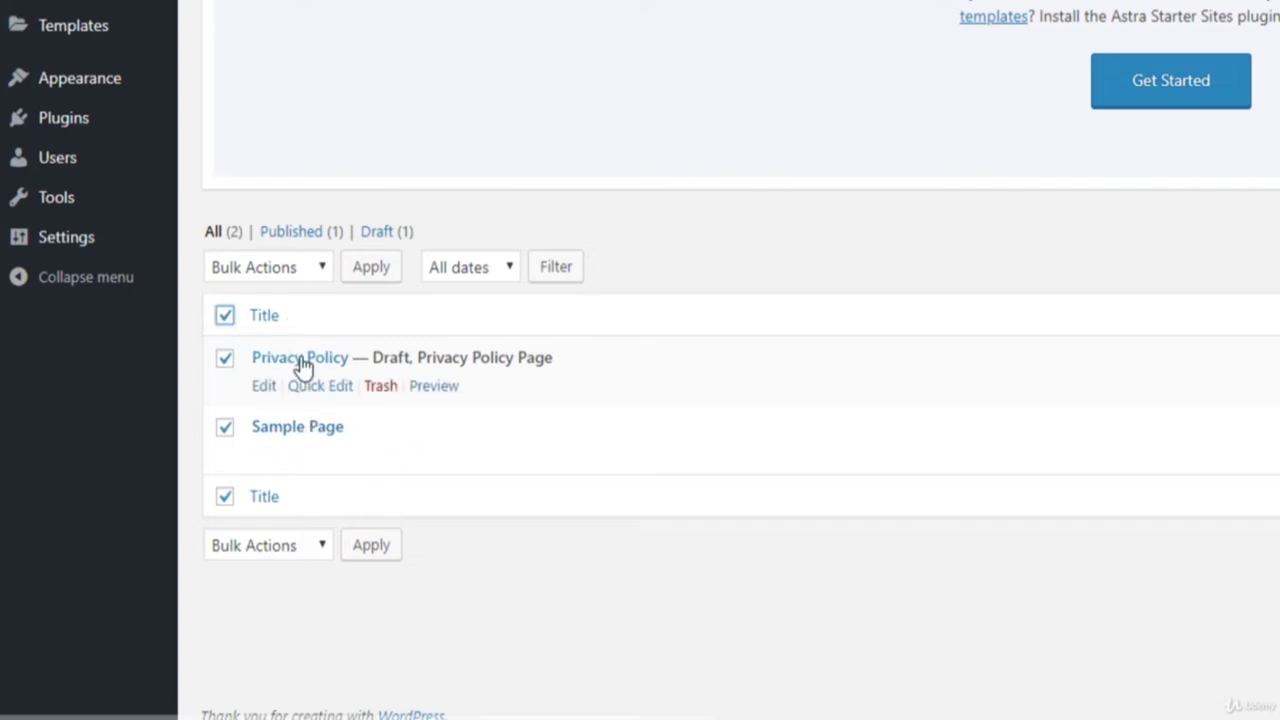
click(300, 268)
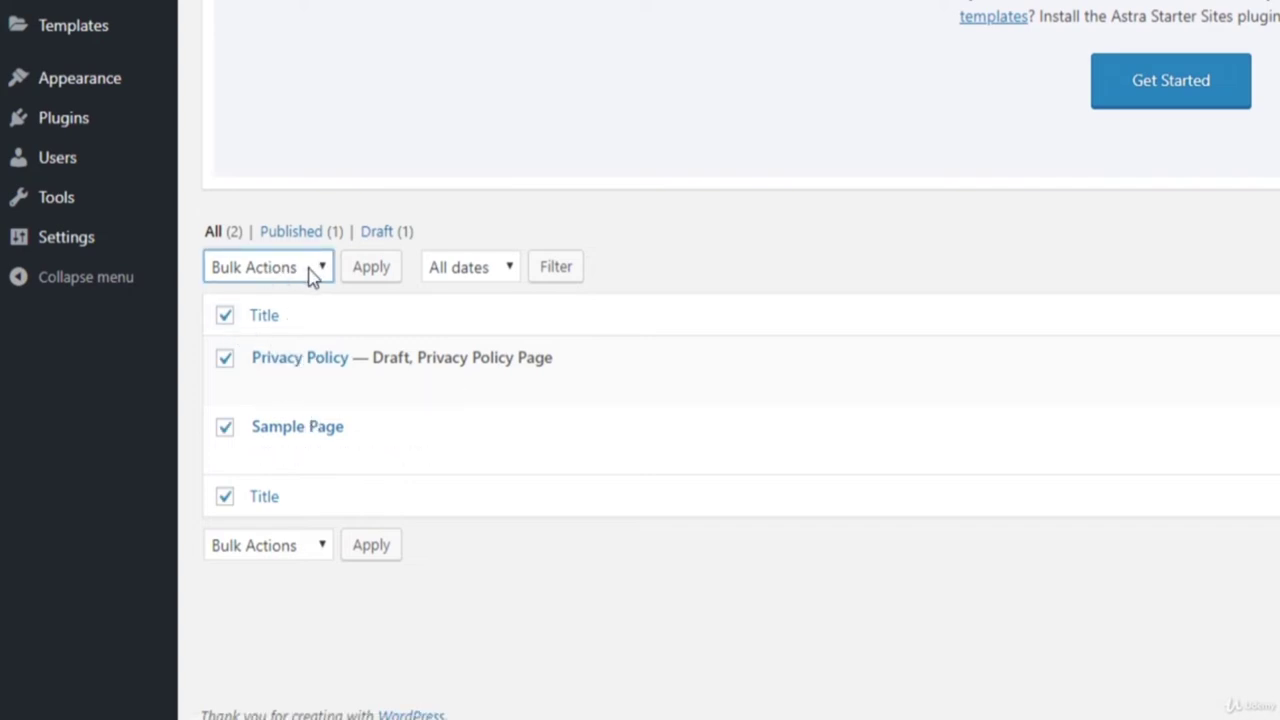
click(313, 276)
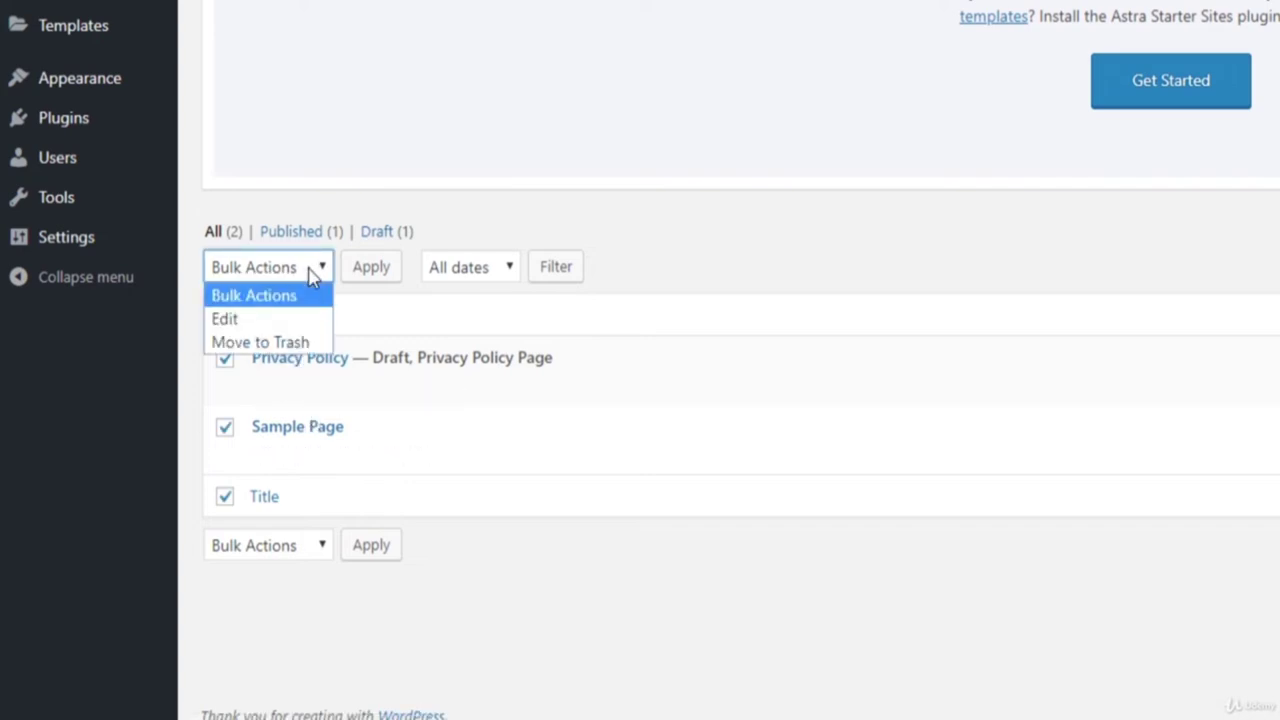
click(299, 344)
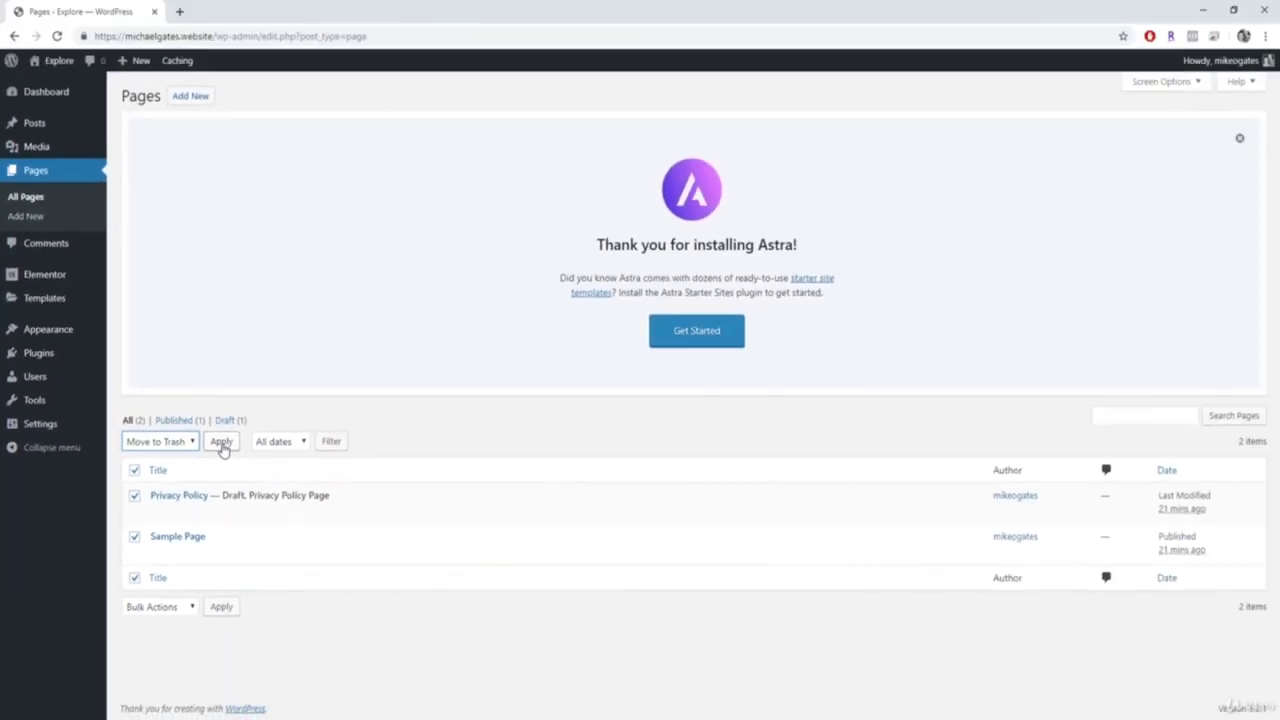
click(222, 443)
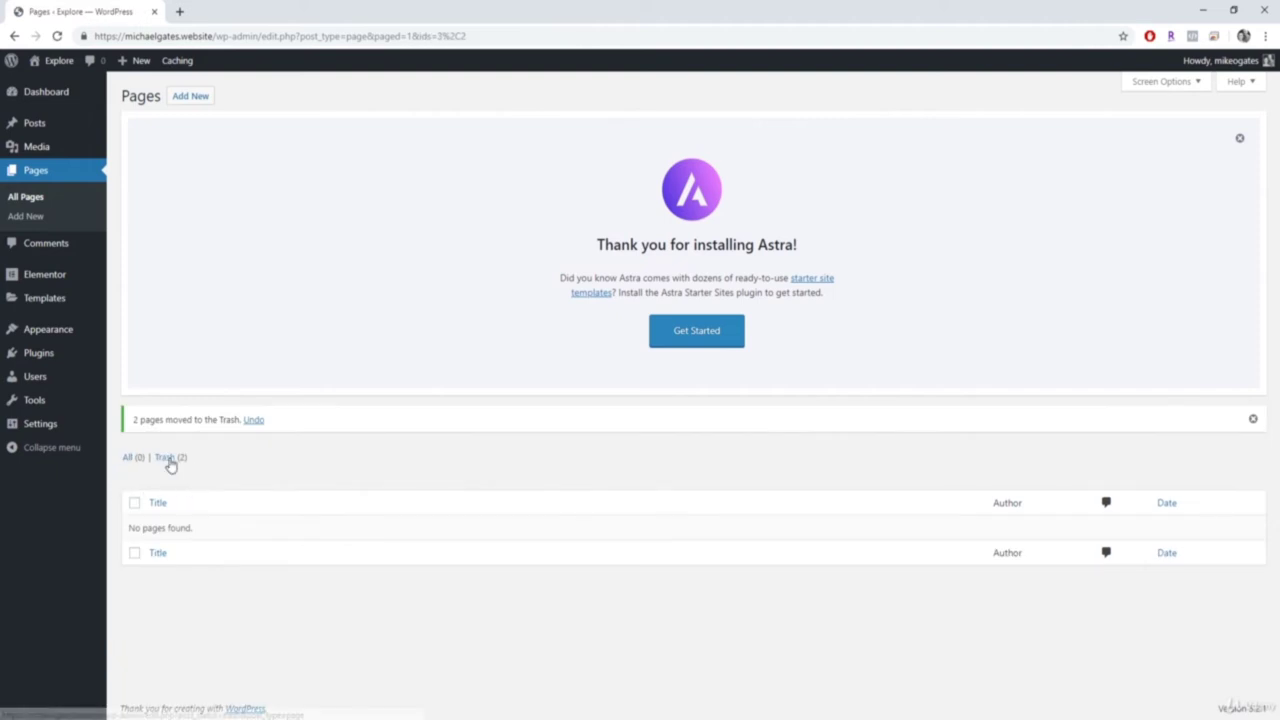
Step: Permanently delete both trashed pages with a bulk action
click(169, 458)
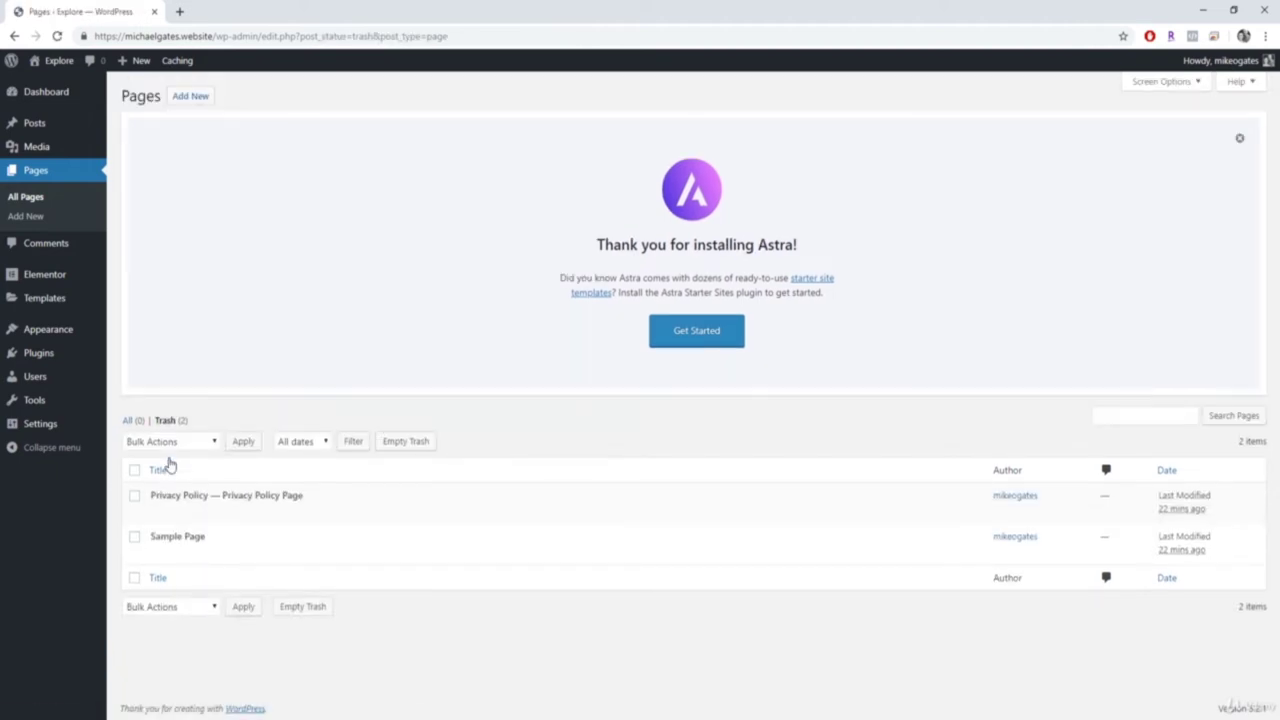
click(135, 472)
click(199, 445)
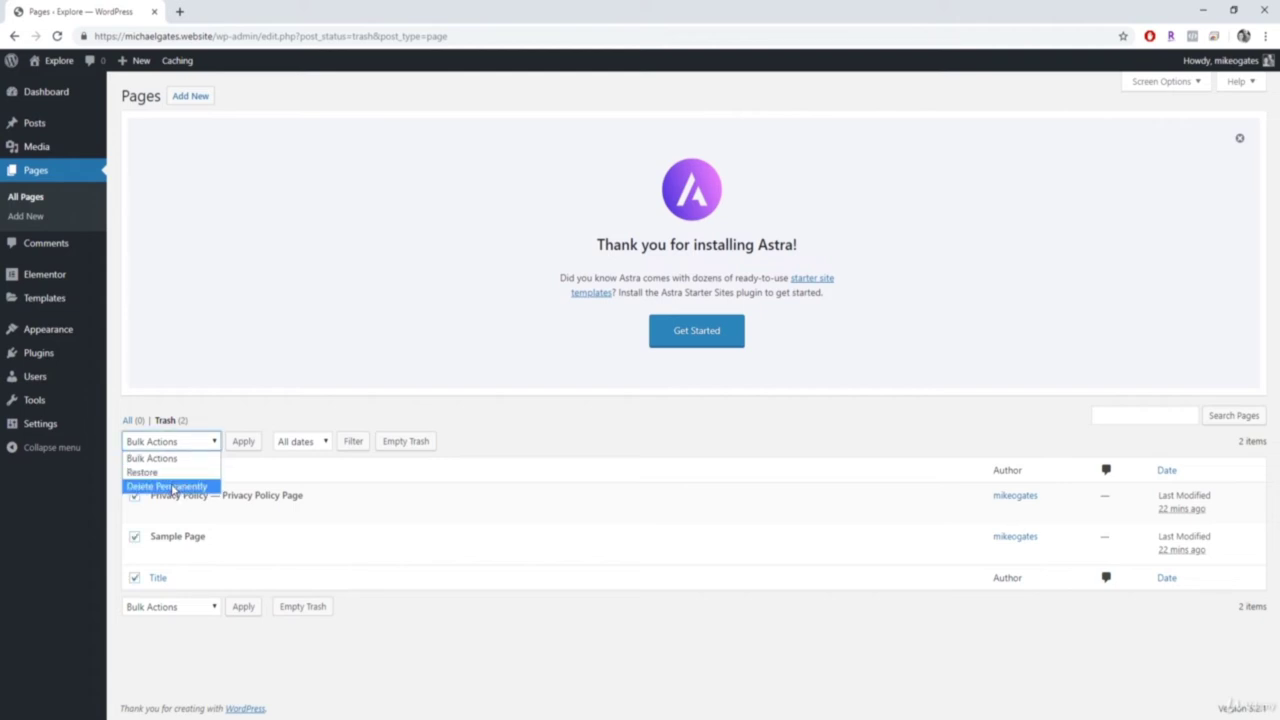
click(173, 488)
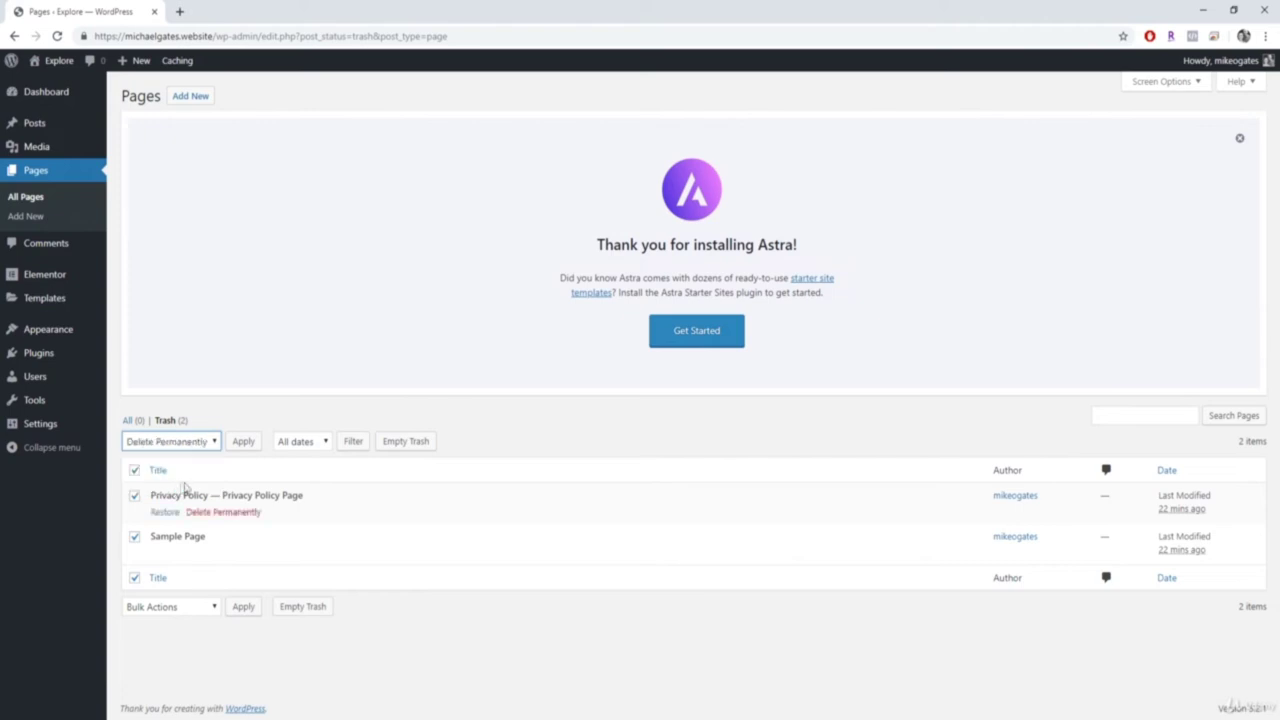
click(244, 445)
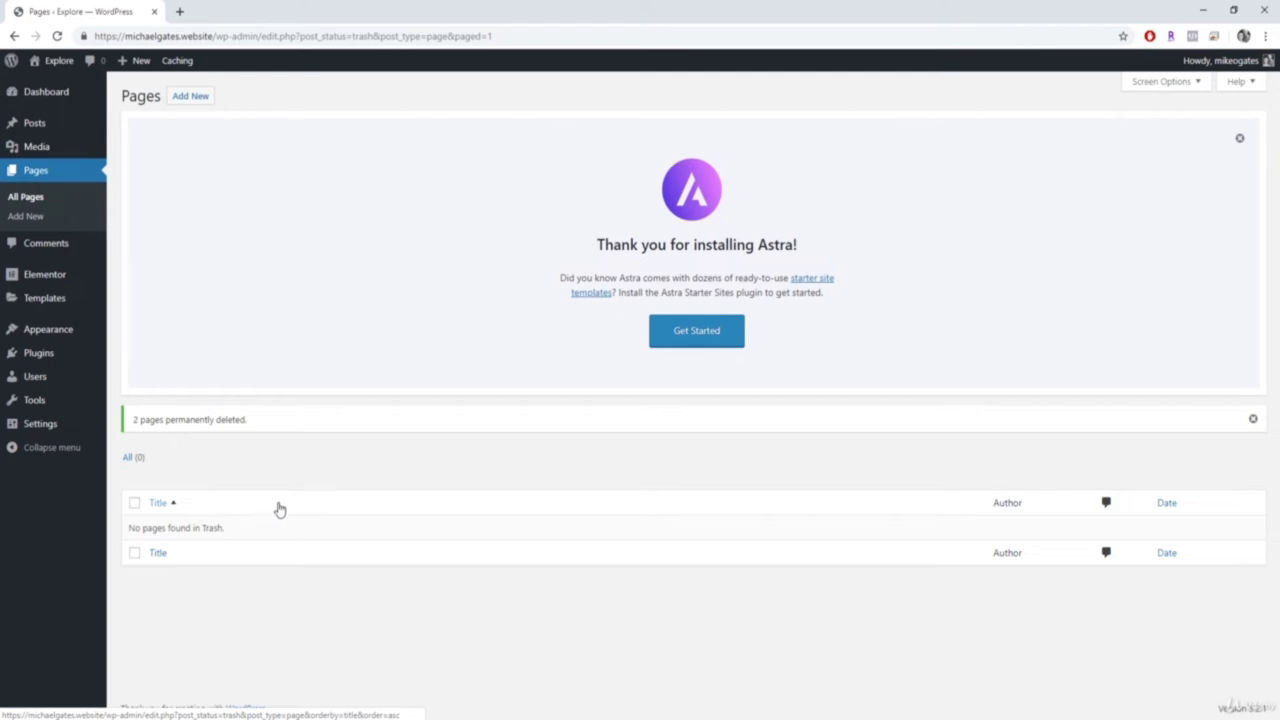
Step: Create a new page titled "Home", open it for editing with Elementor, and look through the available widgets
click(191, 98)
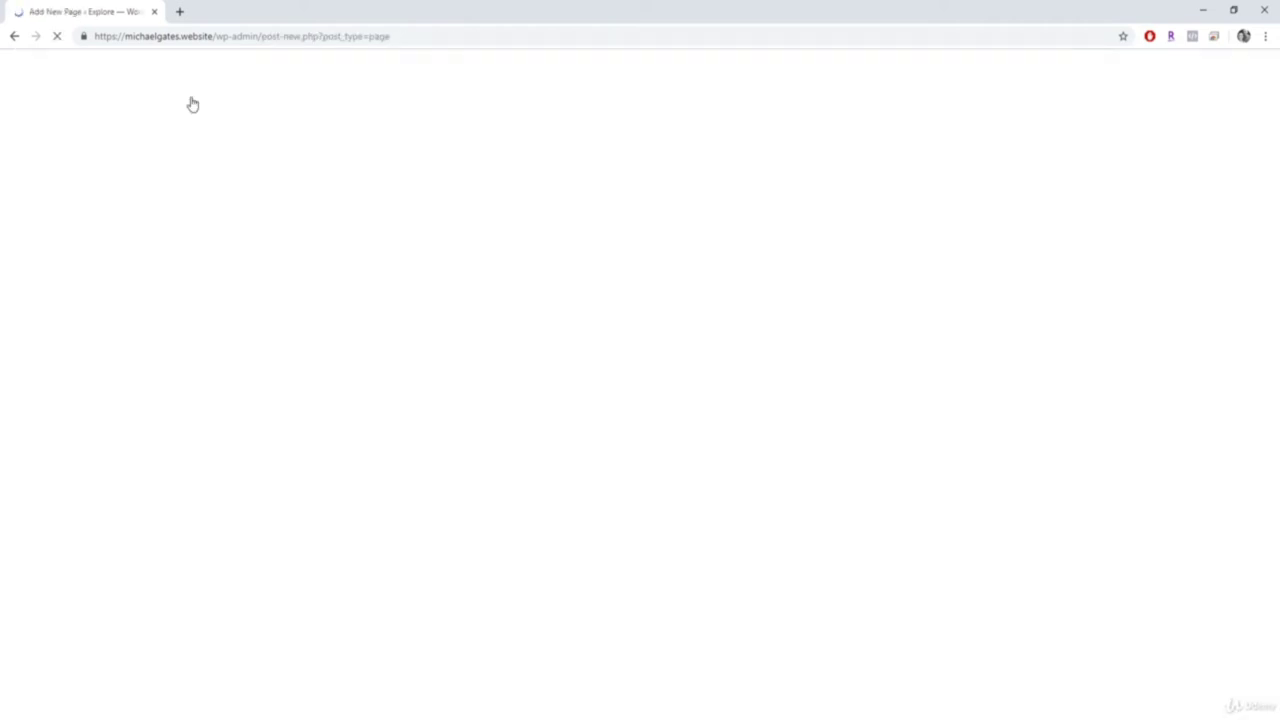
click(330, 214)
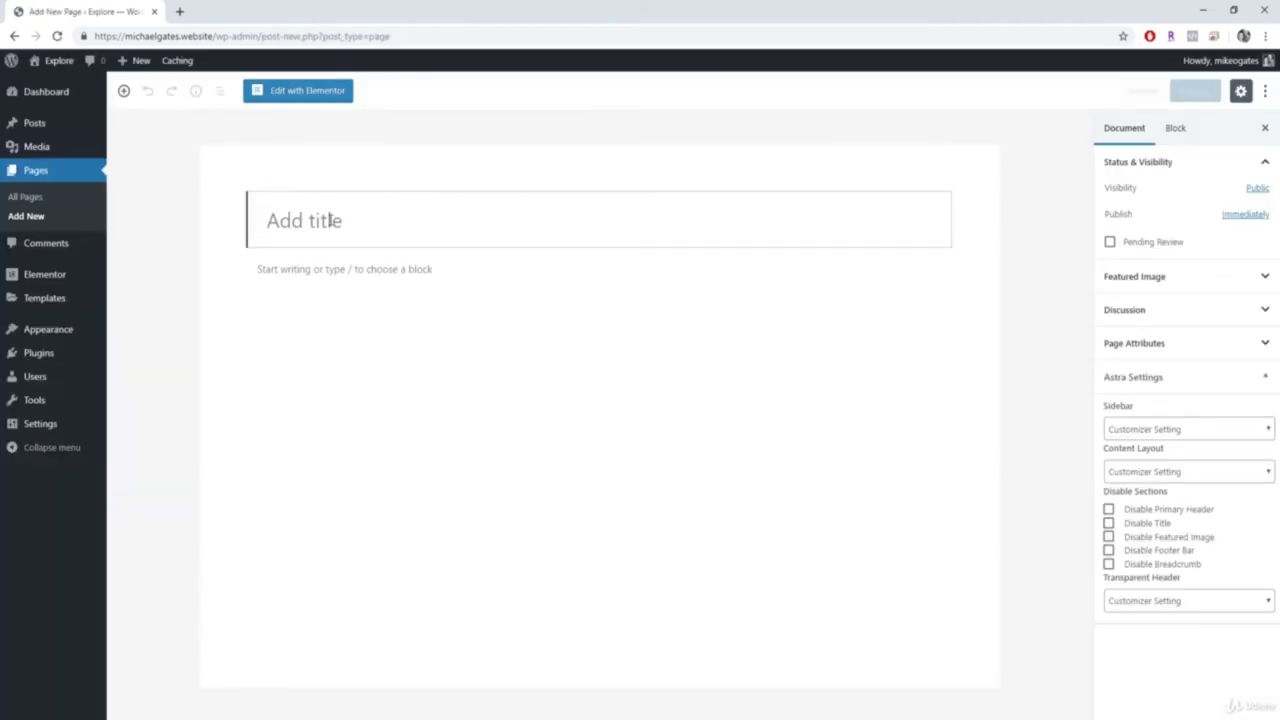
text(Home)
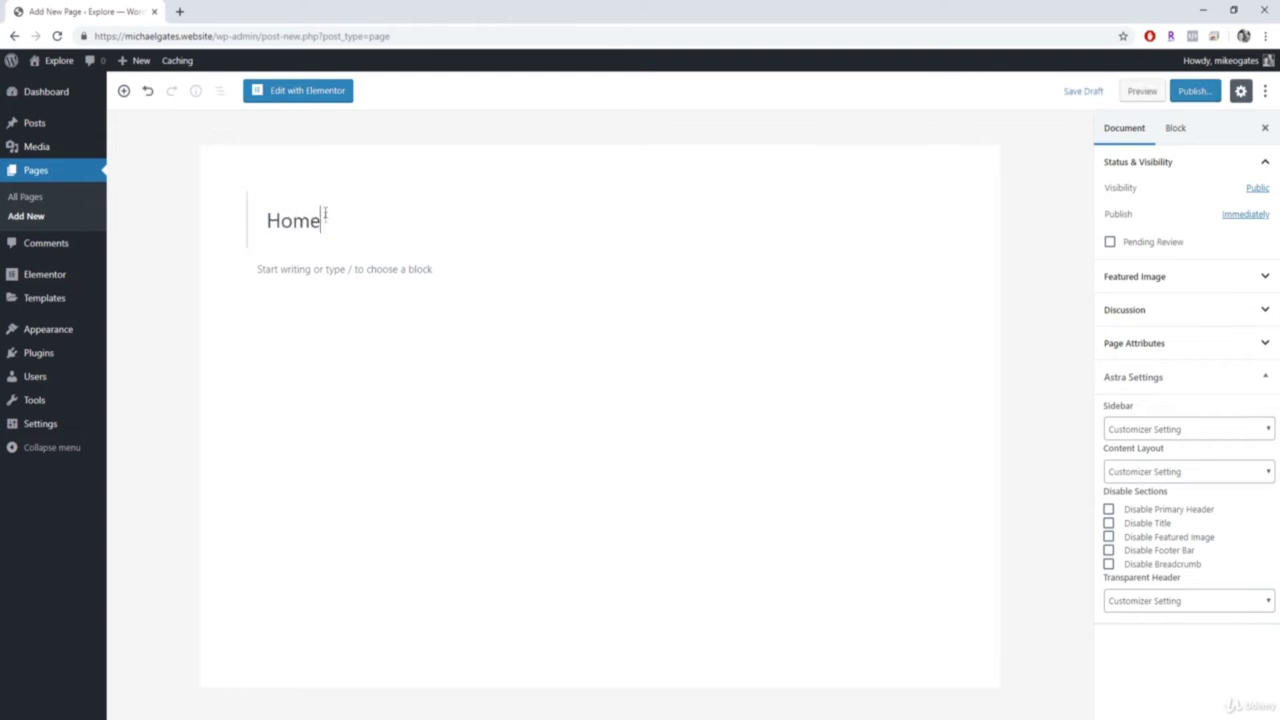
click(306, 103)
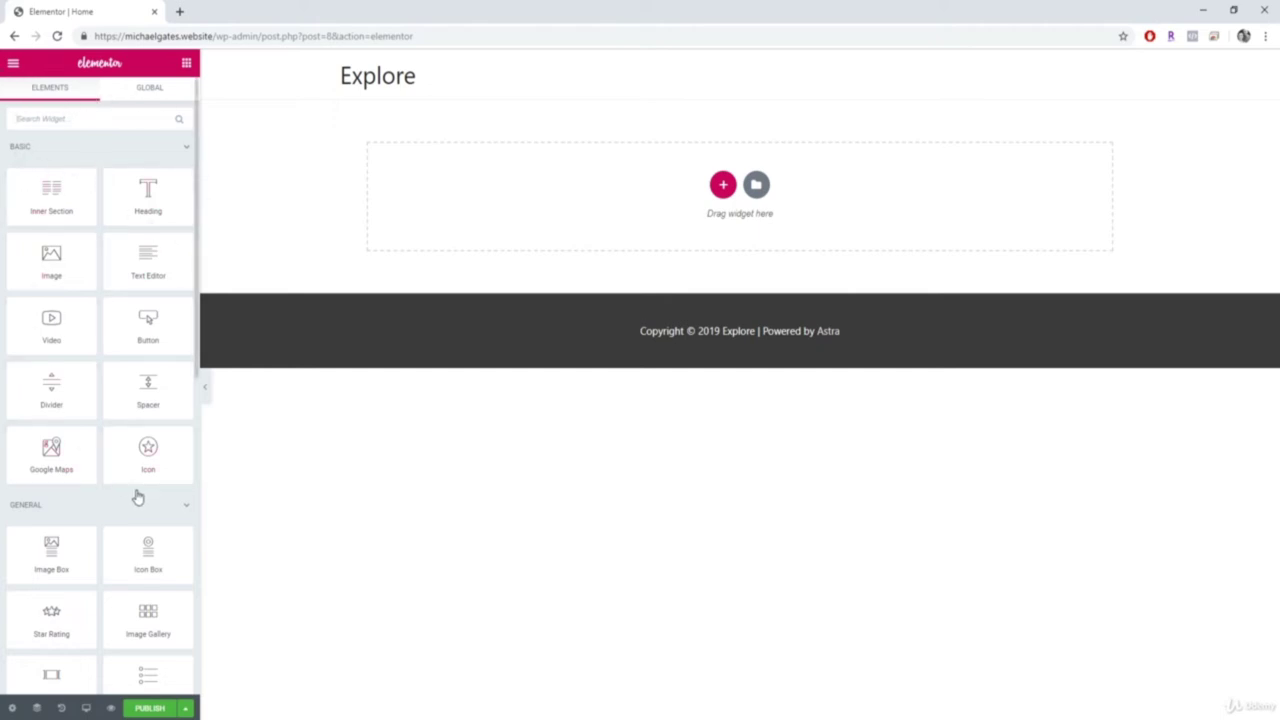
scroll(134, 494, down, 5)
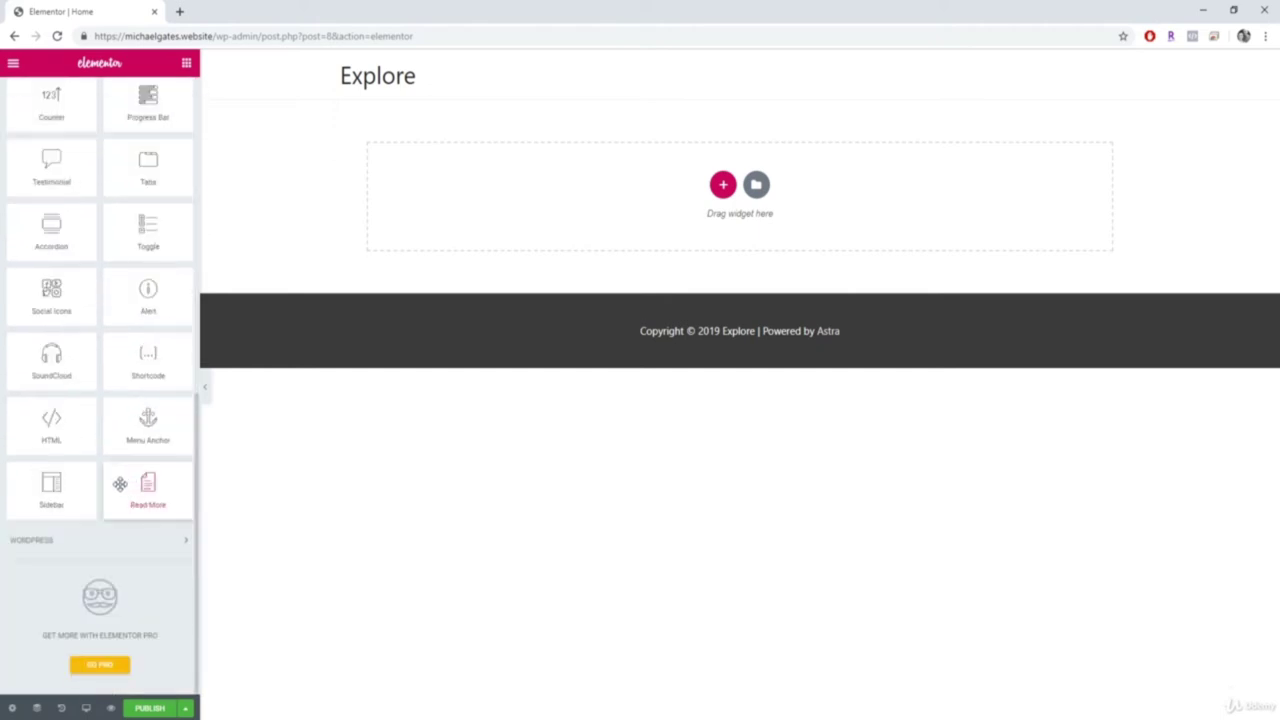
scroll(119, 484, up, 10)
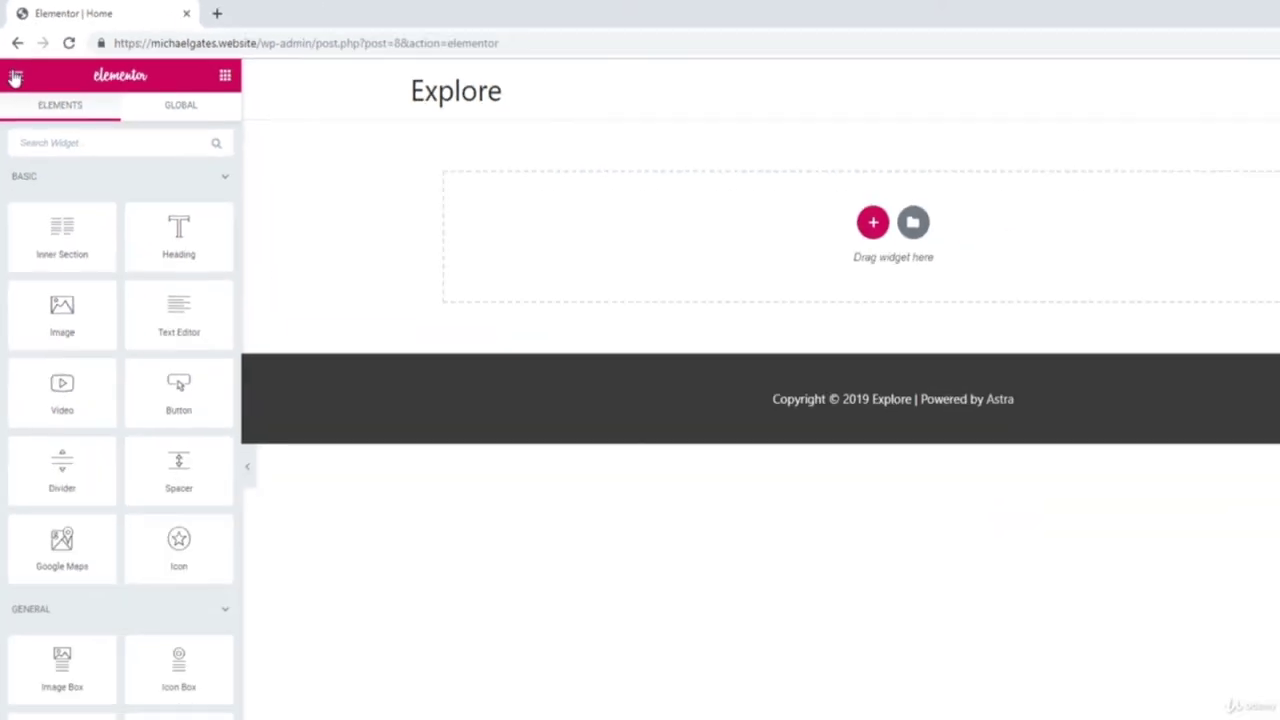
Step: Examine the editor's main menu with its style, settings and go-to options, and look through the widget list
click(15, 77)
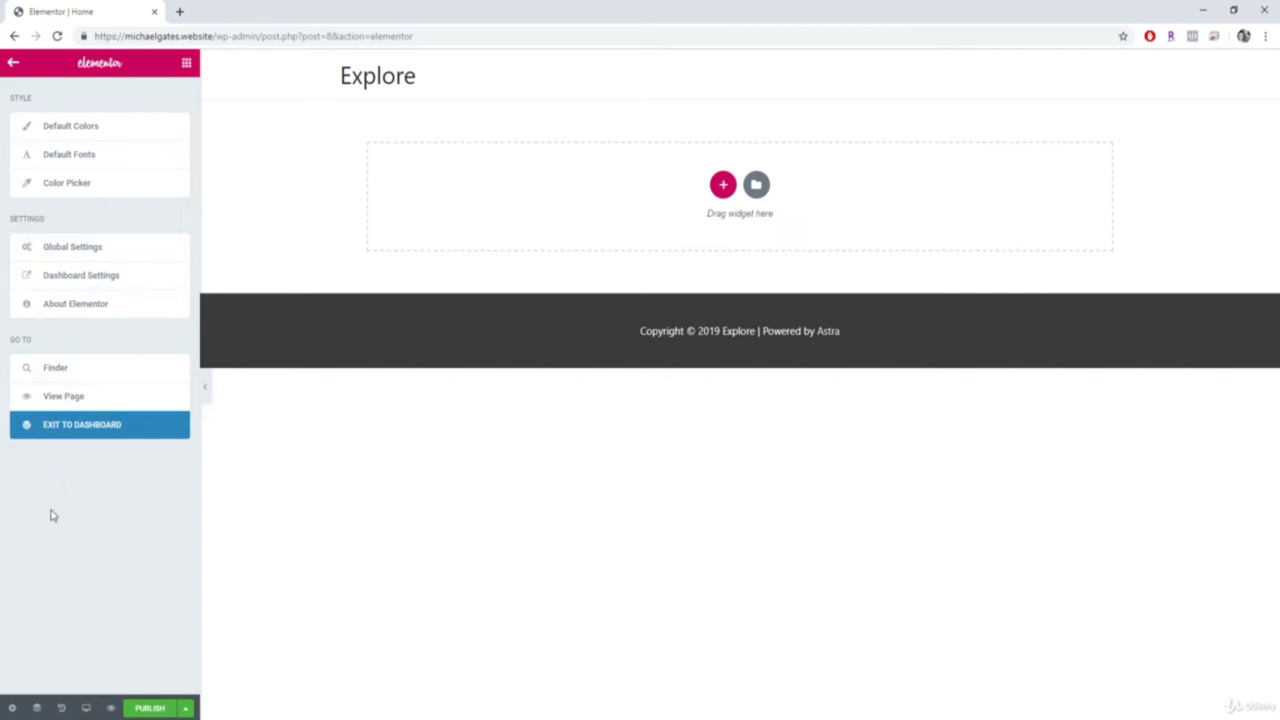
click(13, 64)
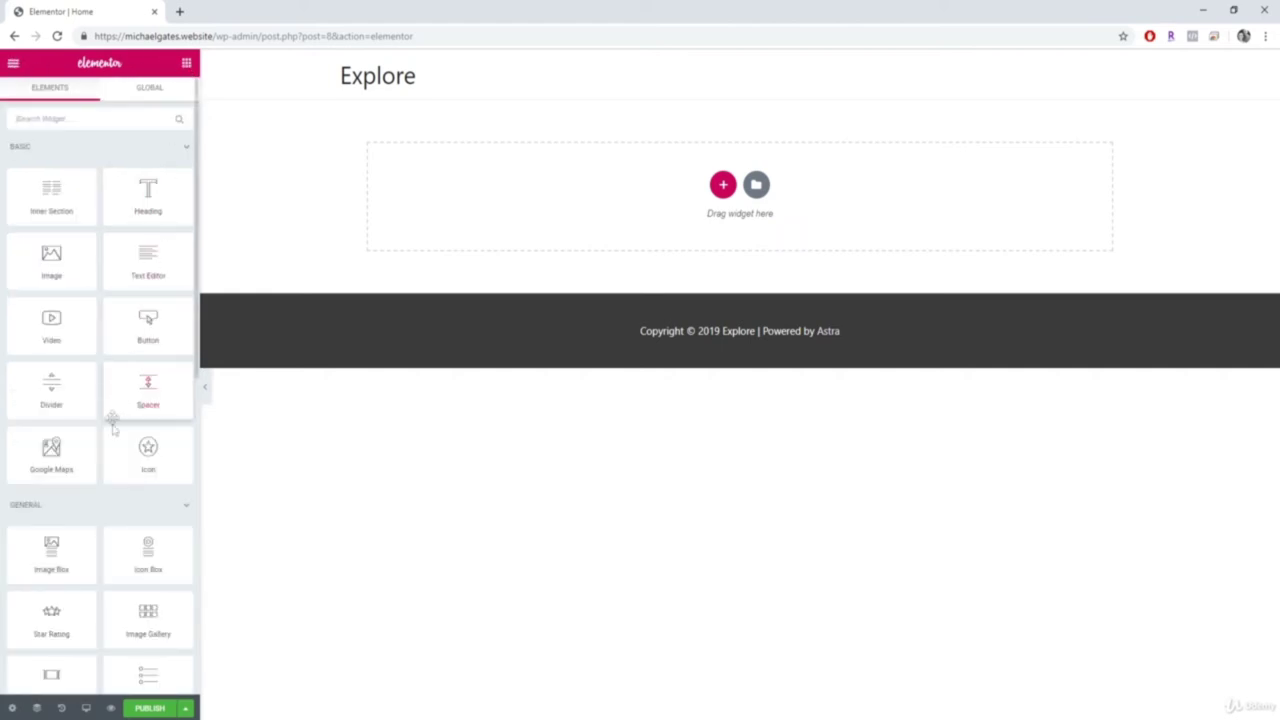
scroll(95, 500, down, 10)
scroll(100, 600, up, 10)
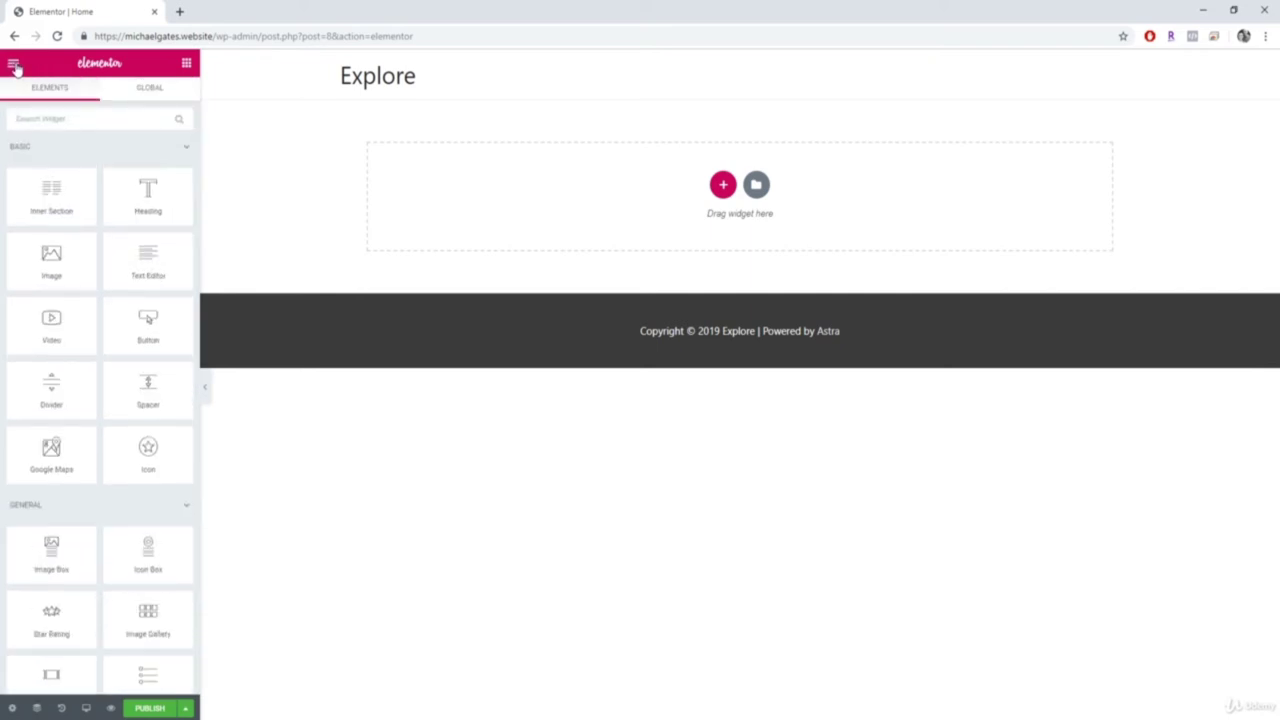
click(13, 64)
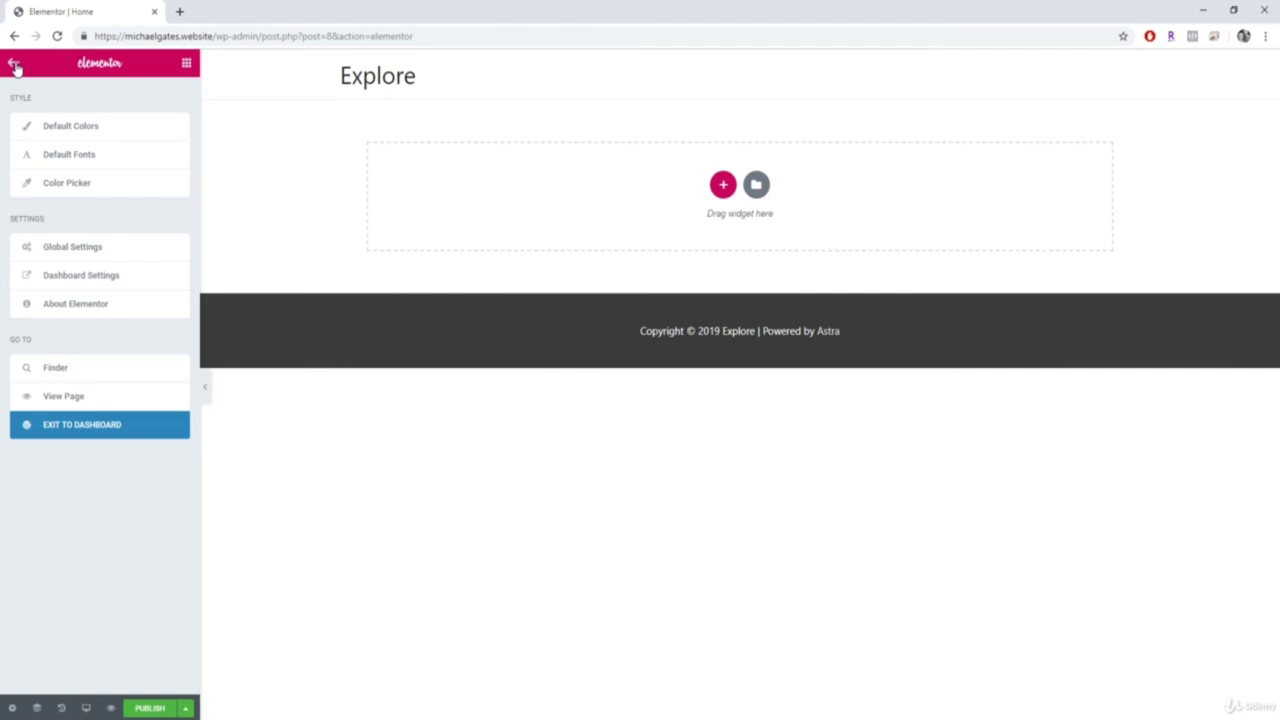
Step: Add a Heading widget to the empty drop area of the Home page and return to the widget list
click(186, 64)
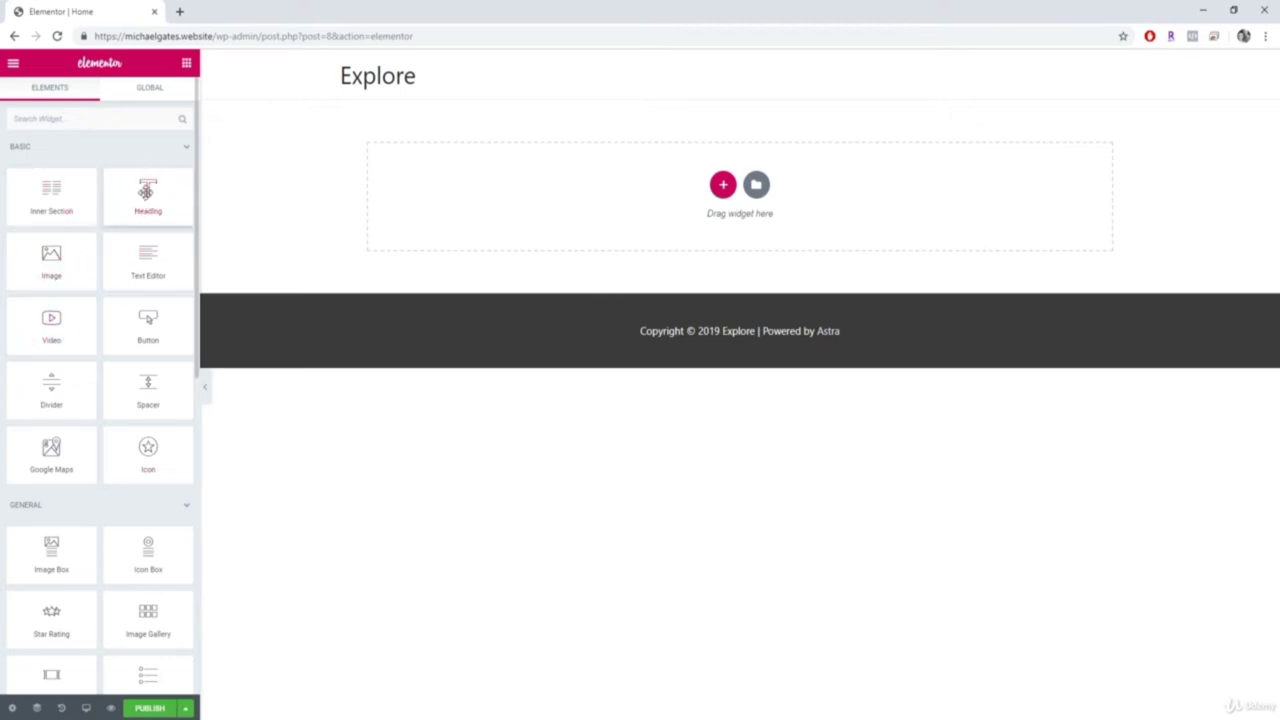
drag(147, 192, 686, 190)
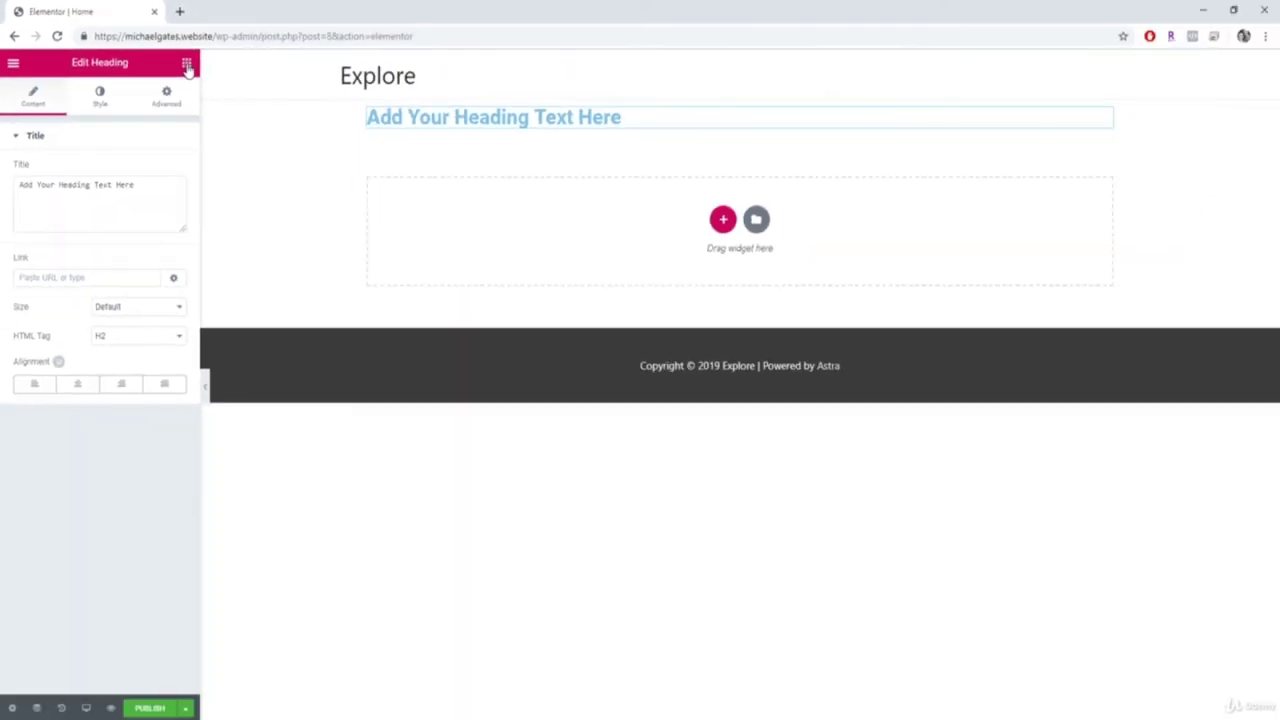
click(351, 121)
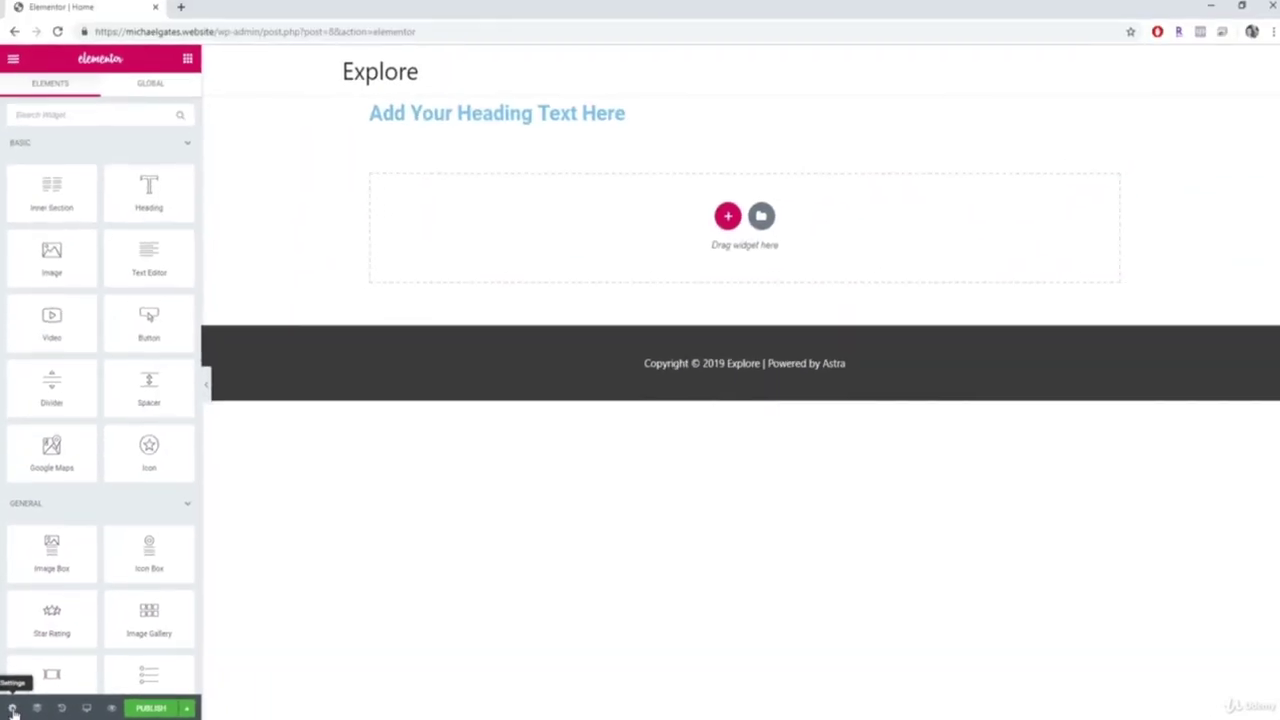
Step: In the page settings, try the Elementor Canvas and Elementor Full Width page layouts and set the layout back to Default
click(26, 697)
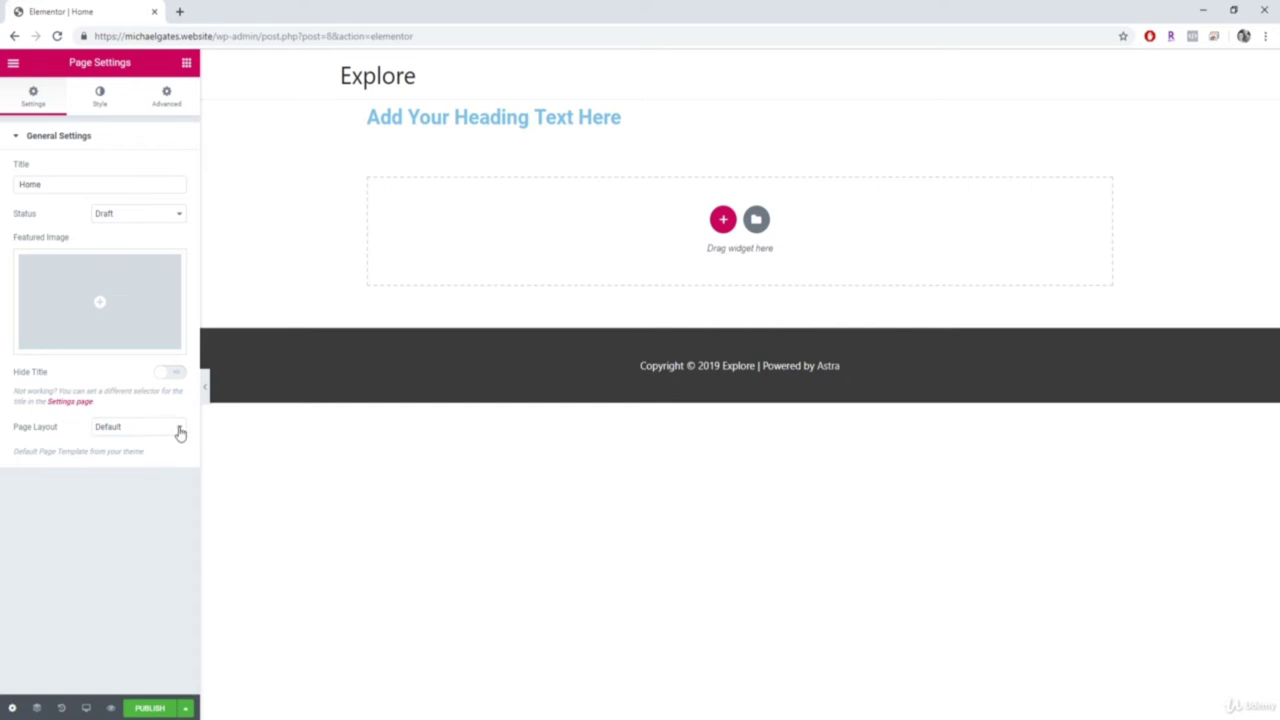
click(180, 432)
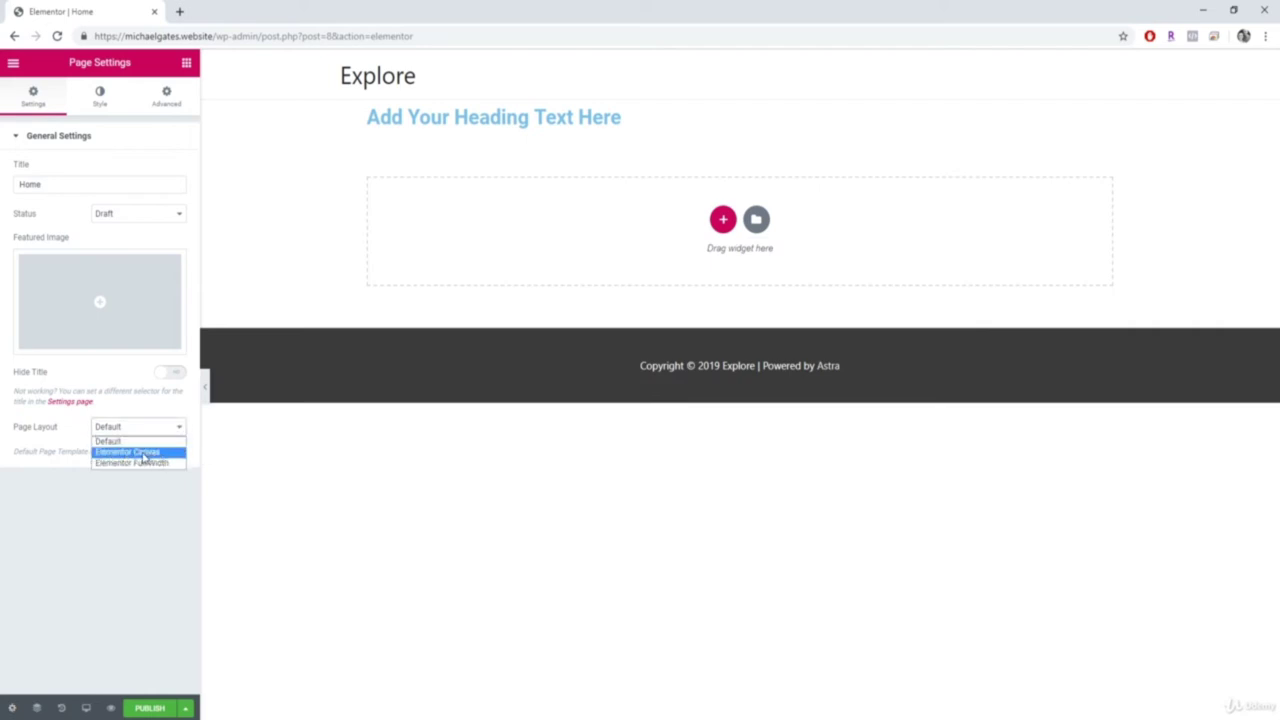
click(144, 453)
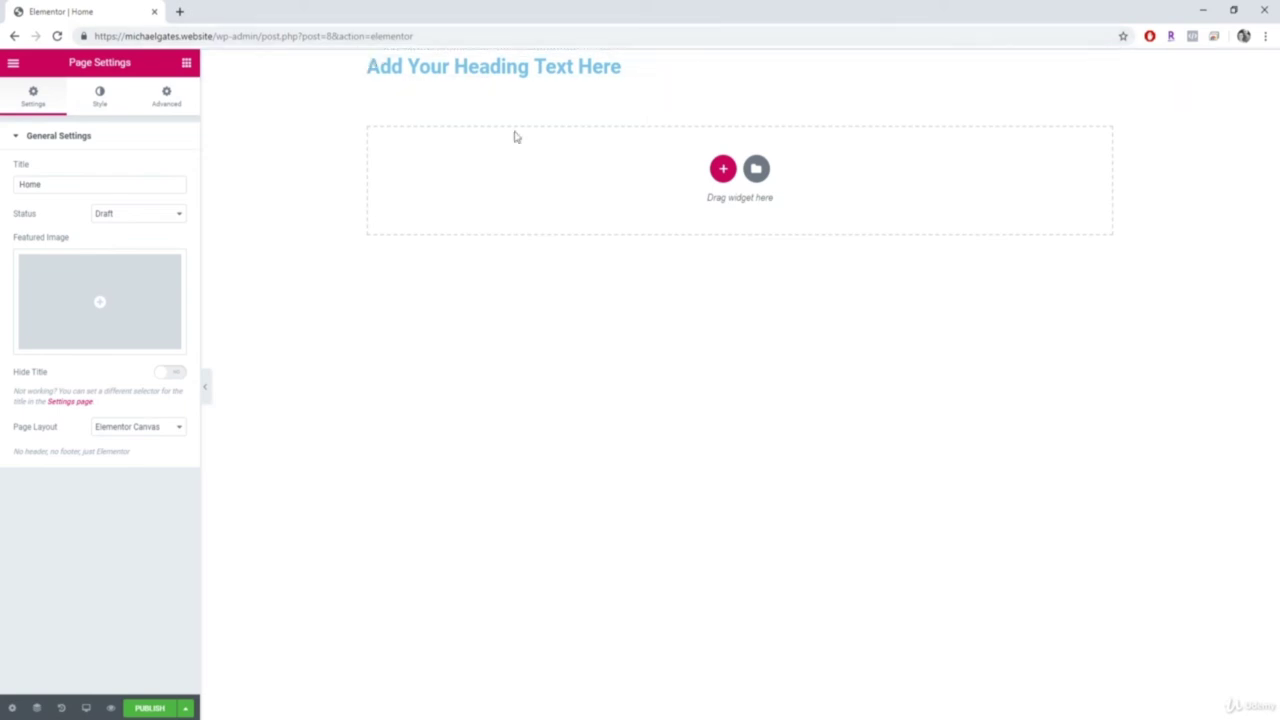
click(138, 427)
click(145, 464)
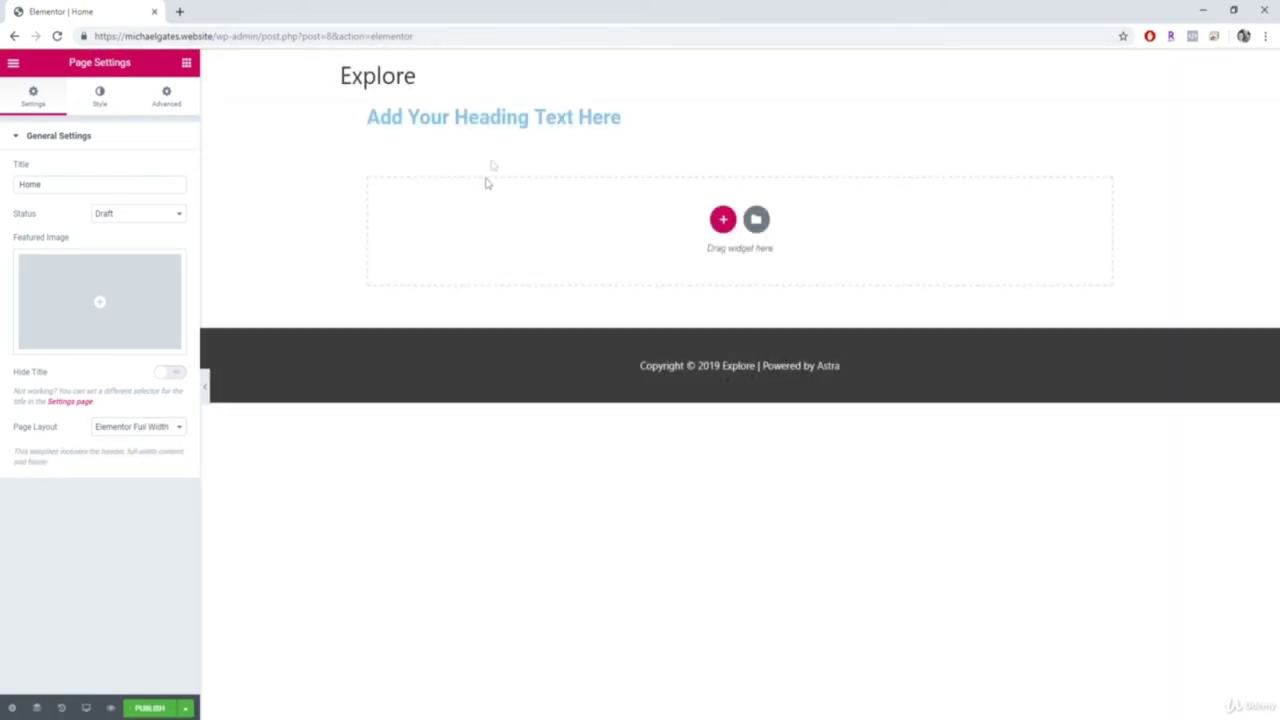
click(140, 427)
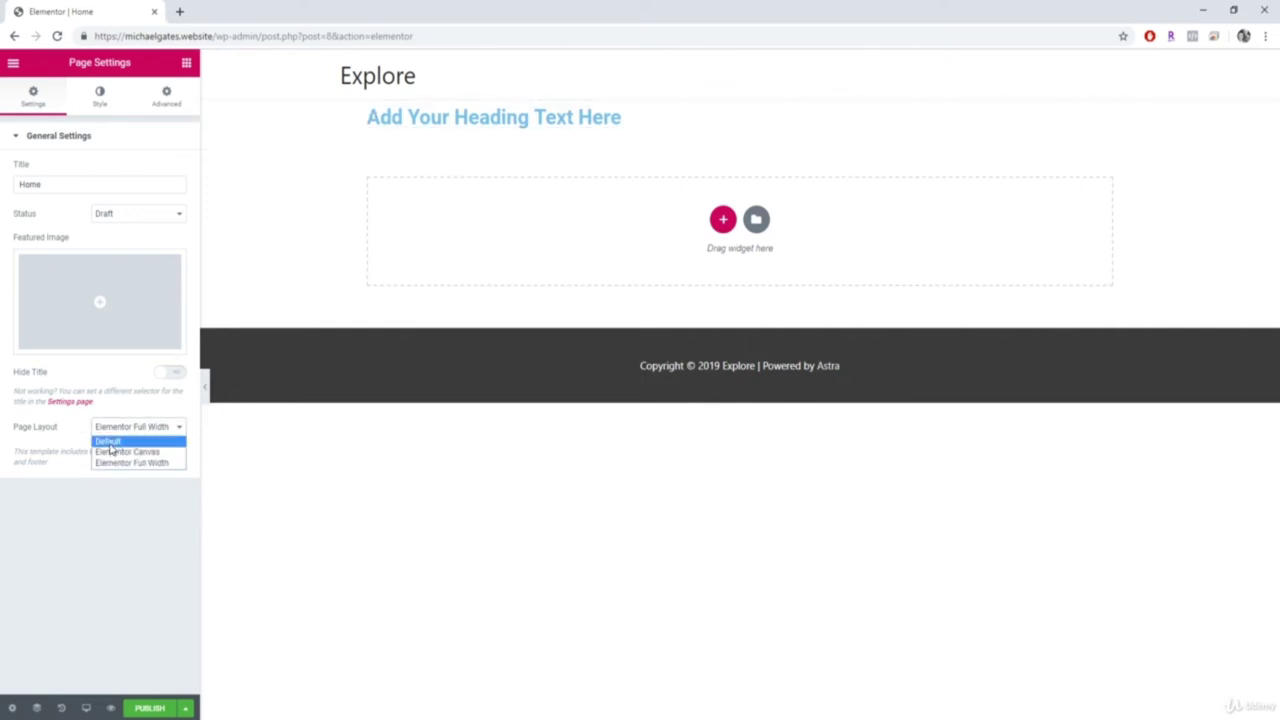
click(110, 441)
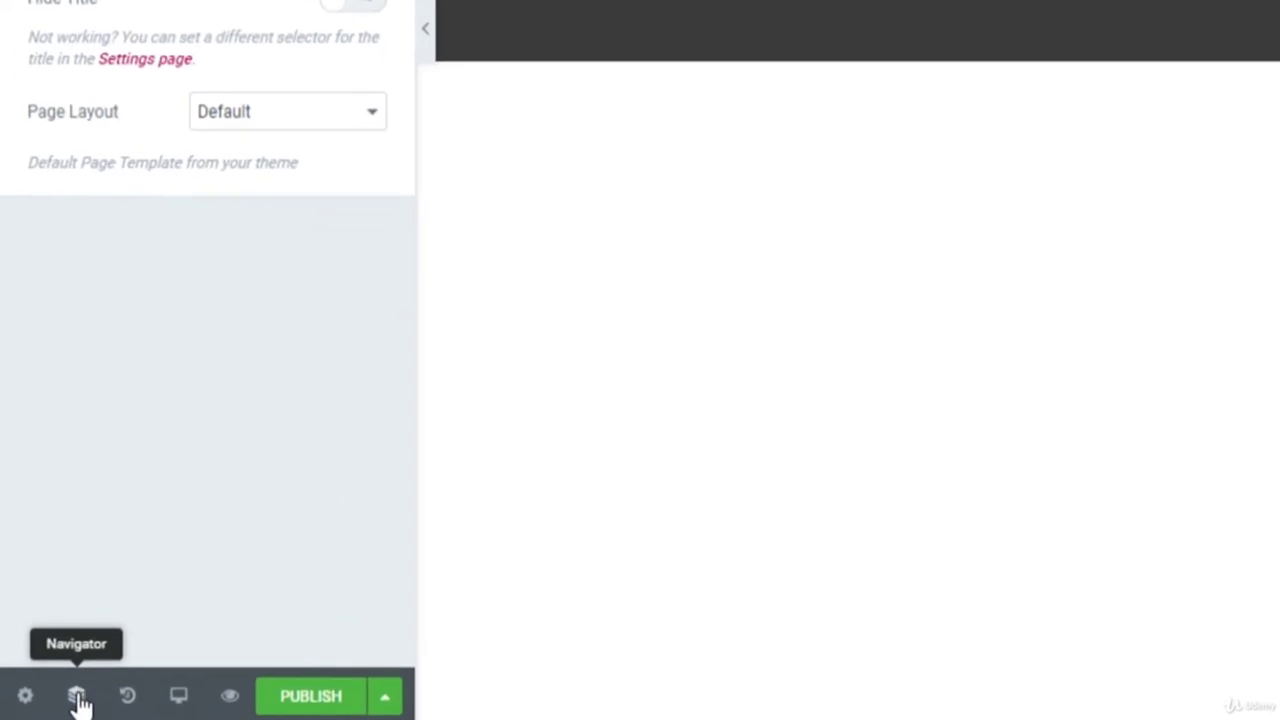
Step: Examine the finished example page's structure in the Navigator, expanding its sections and columns and selecting a counter in the inner section
click(77, 696)
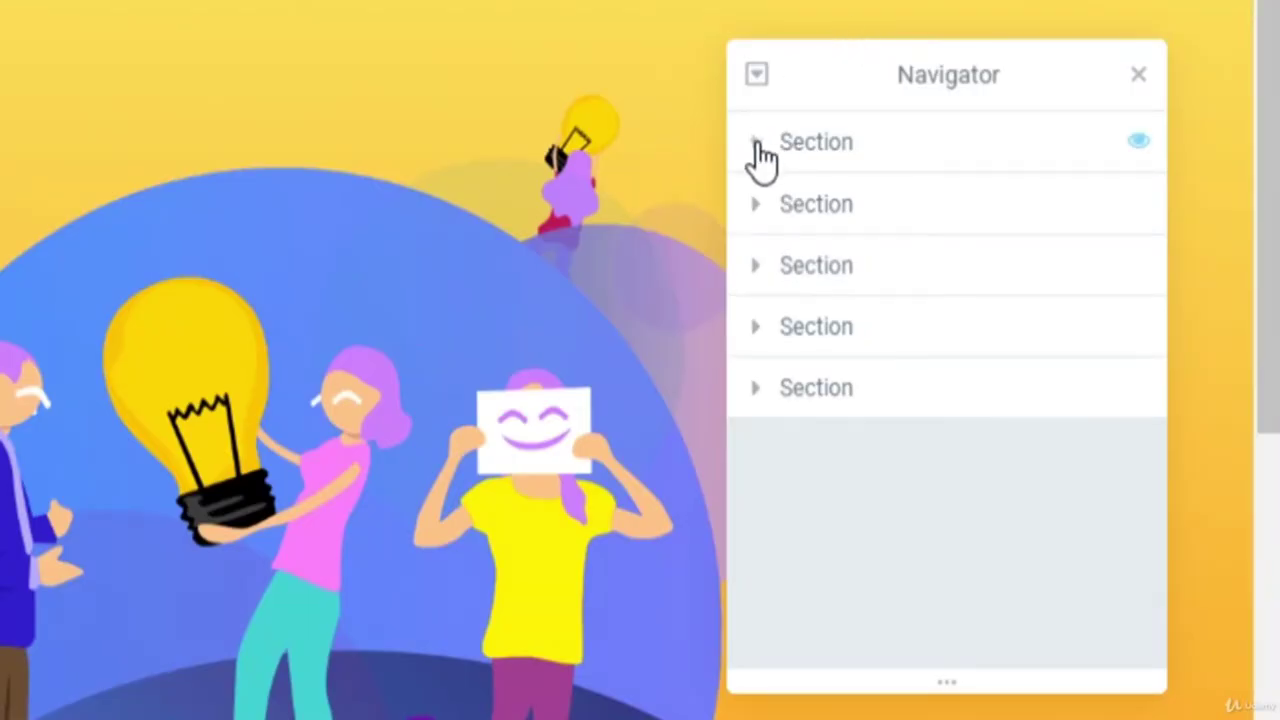
click(757, 145)
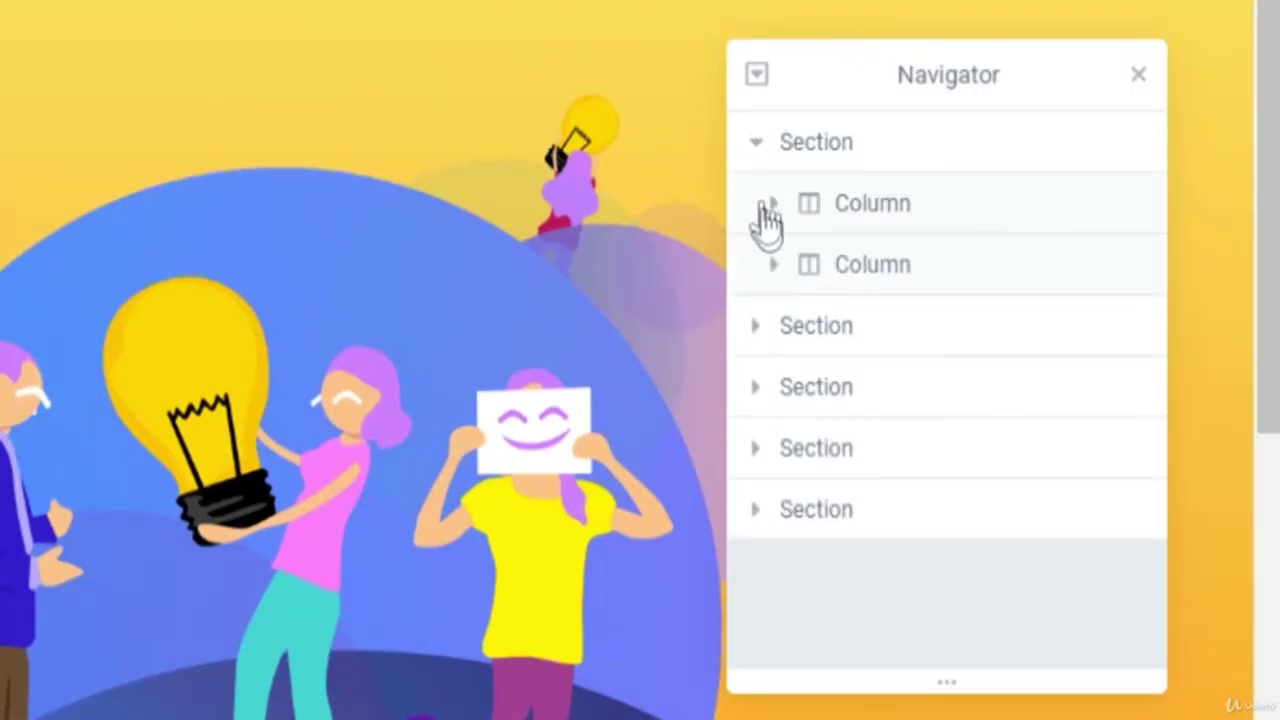
click(757, 325)
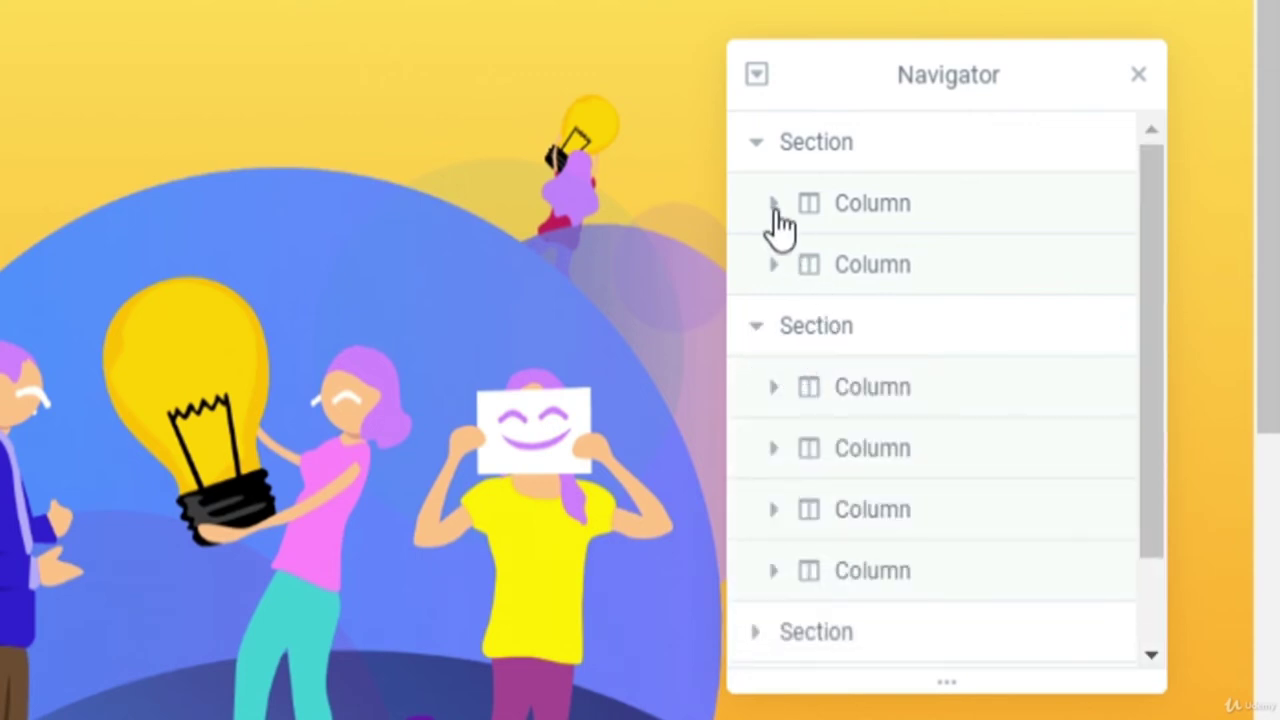
click(774, 265)
click(1109, 297)
scroll(1110, 296, down, 1)
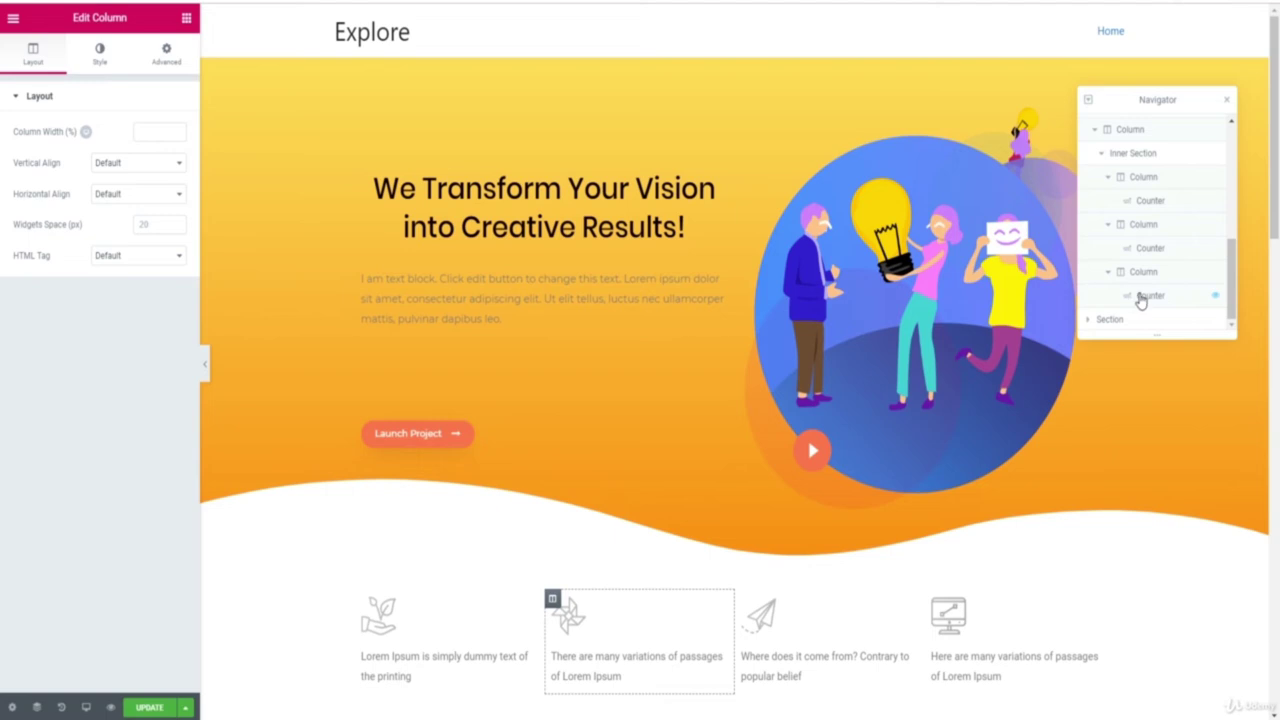
click(1140, 297)
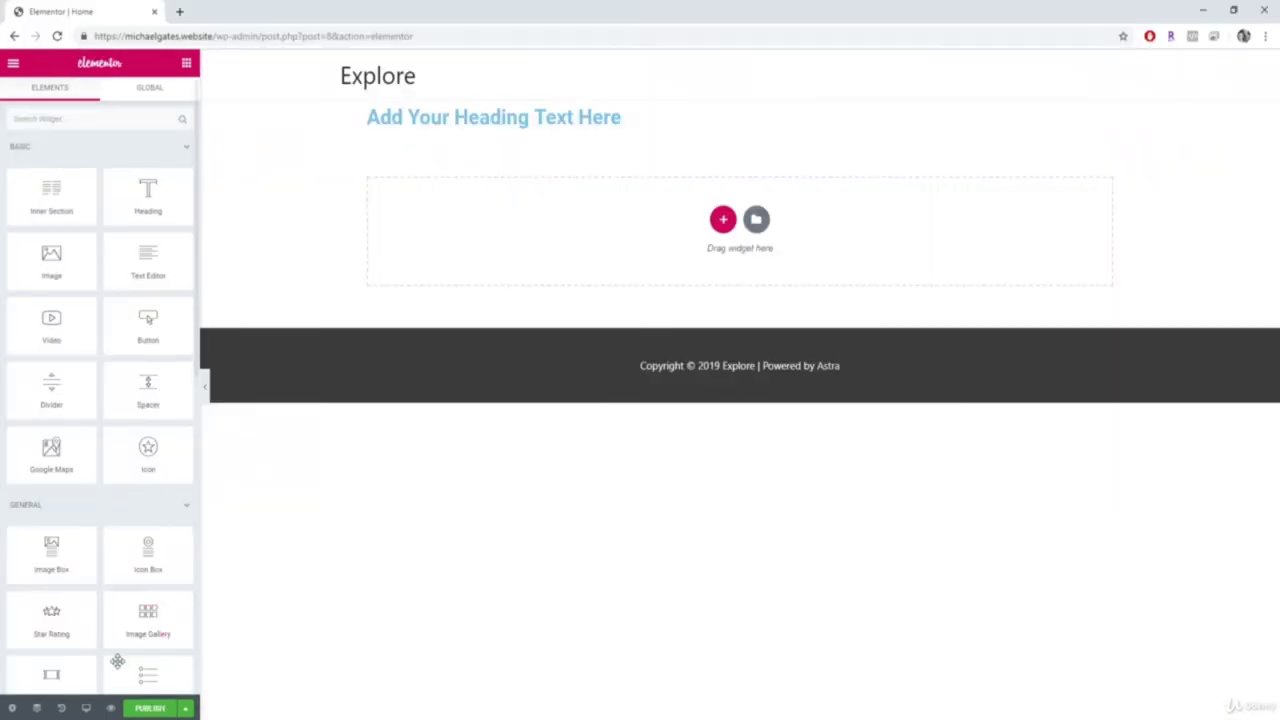
Step: Examine the Home page's structure in the Navigator by selecting its section, column and heading, and close the Navigator
click(37, 708)
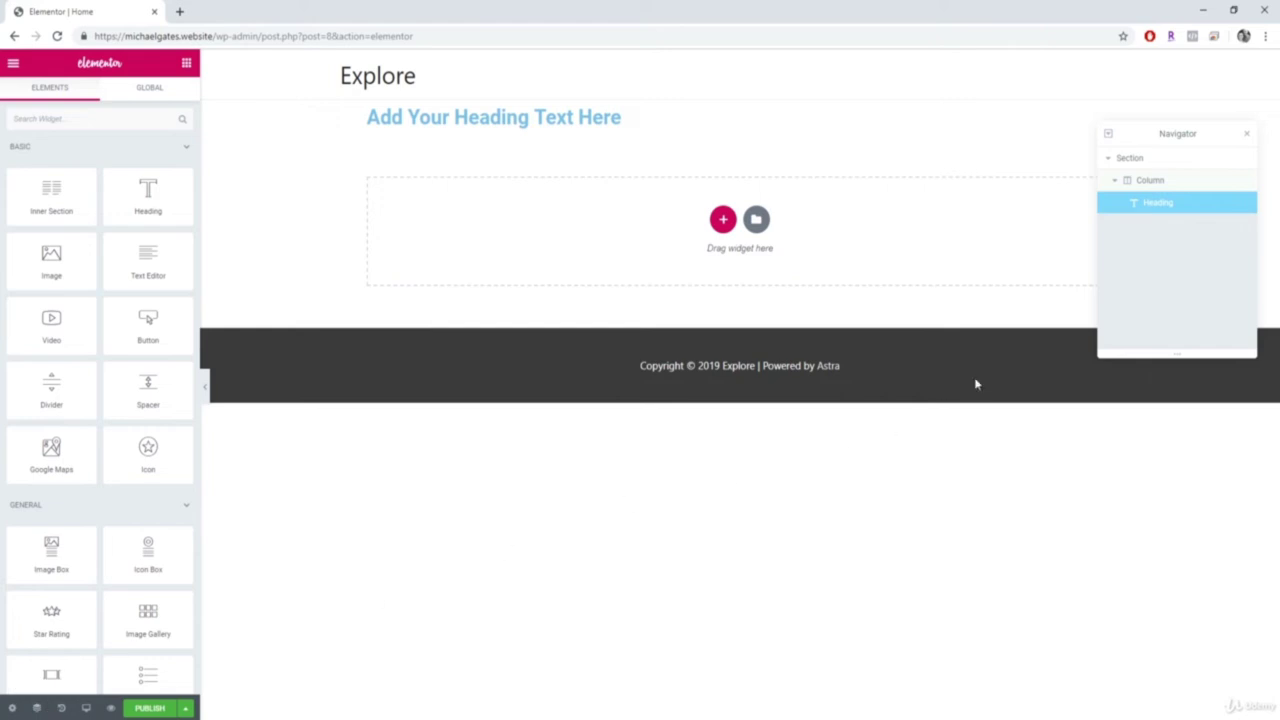
click(1107, 158)
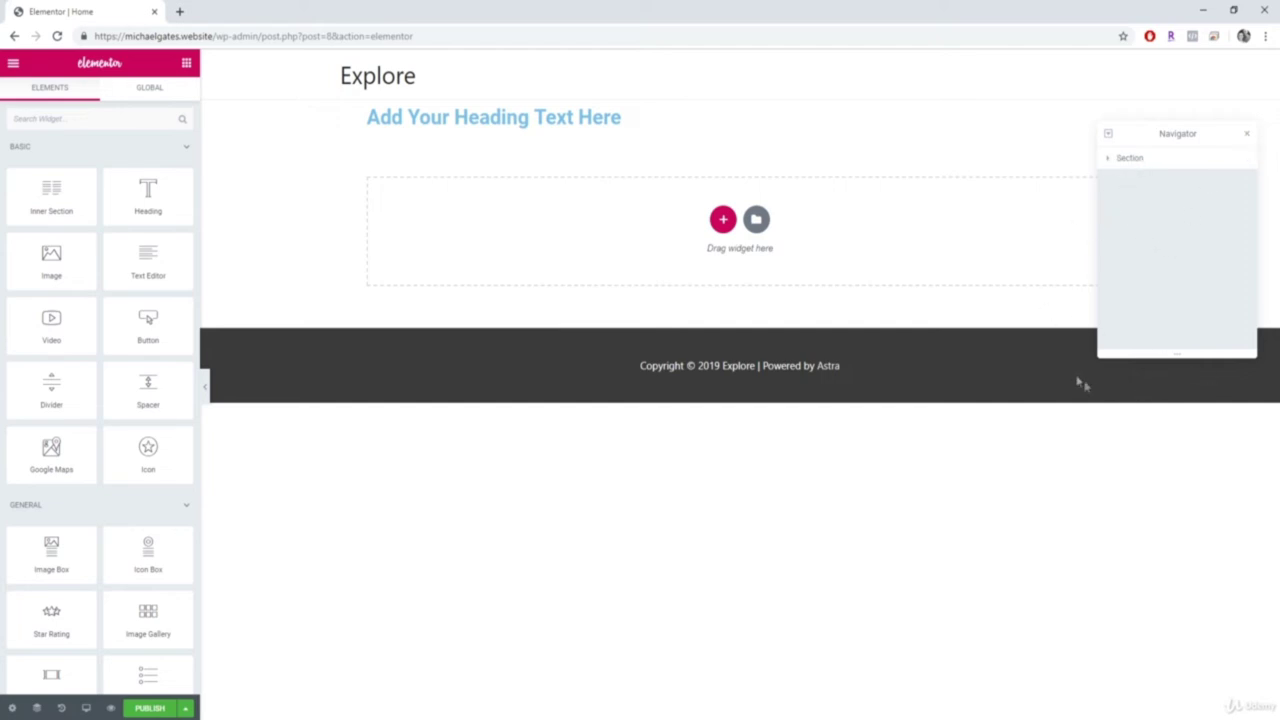
click(1122, 158)
click(1127, 133)
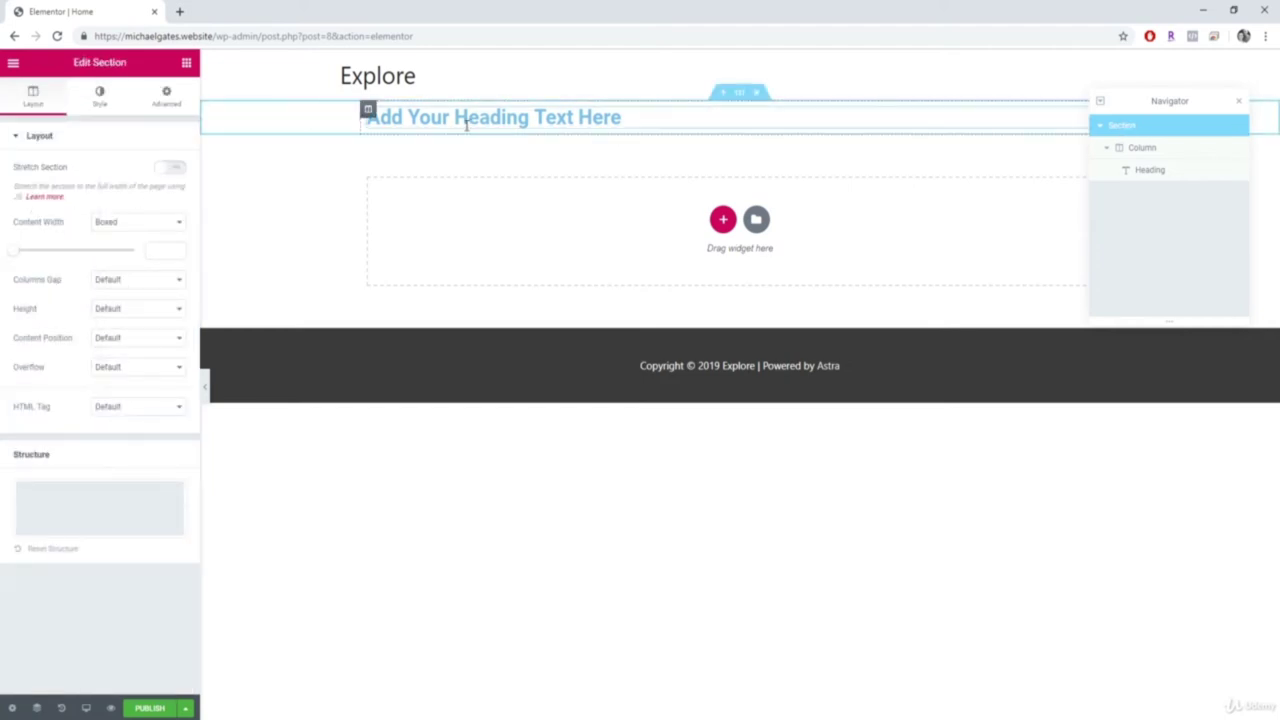
click(1142, 148)
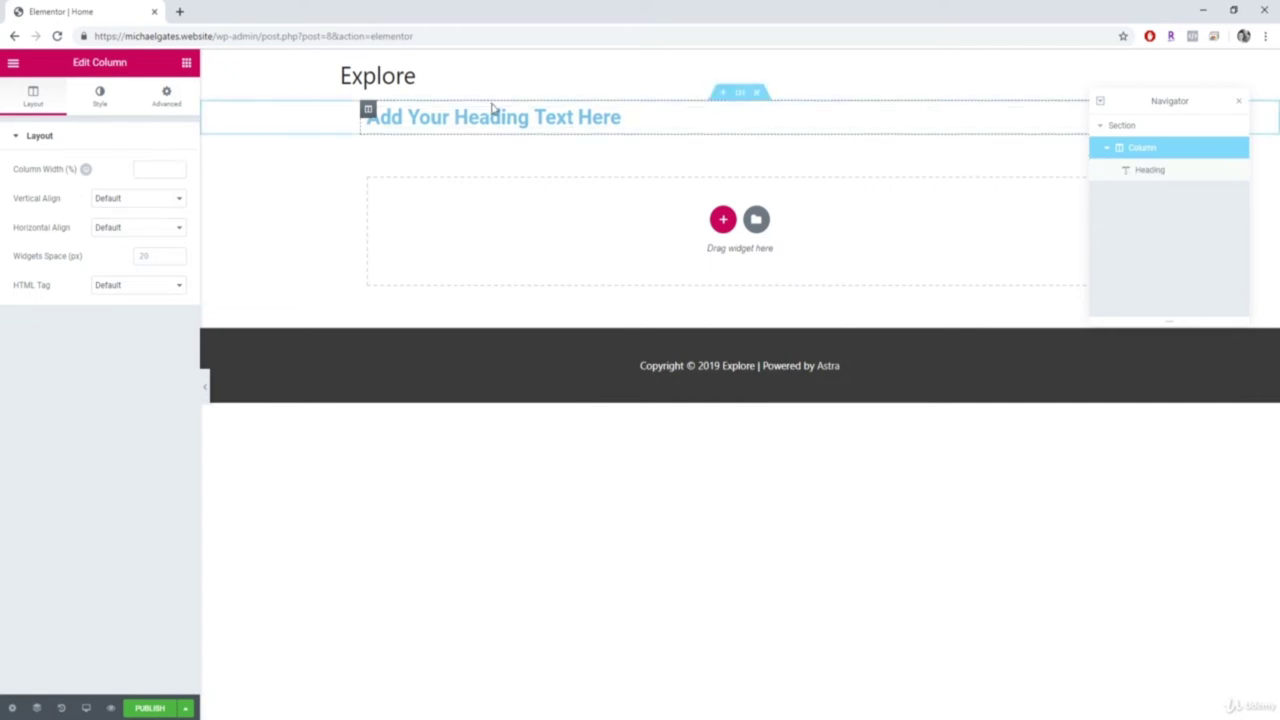
click(1152, 172)
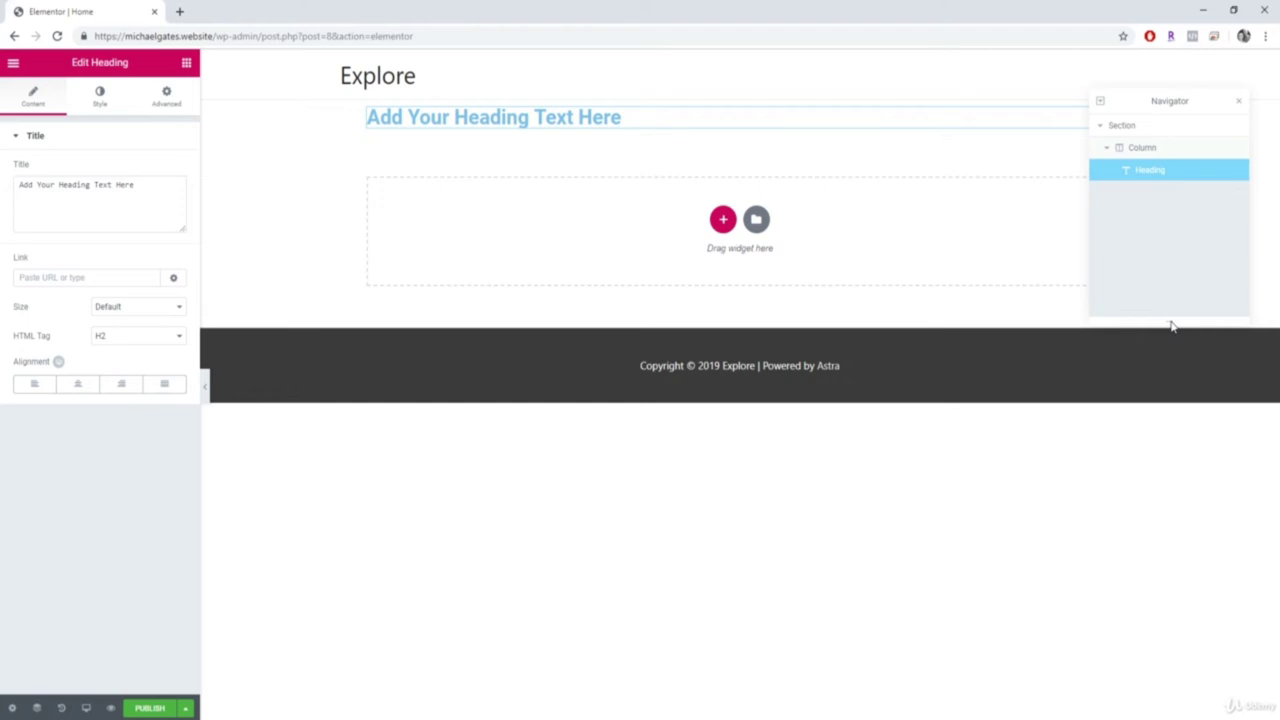
drag(1163, 101, 1158, 154)
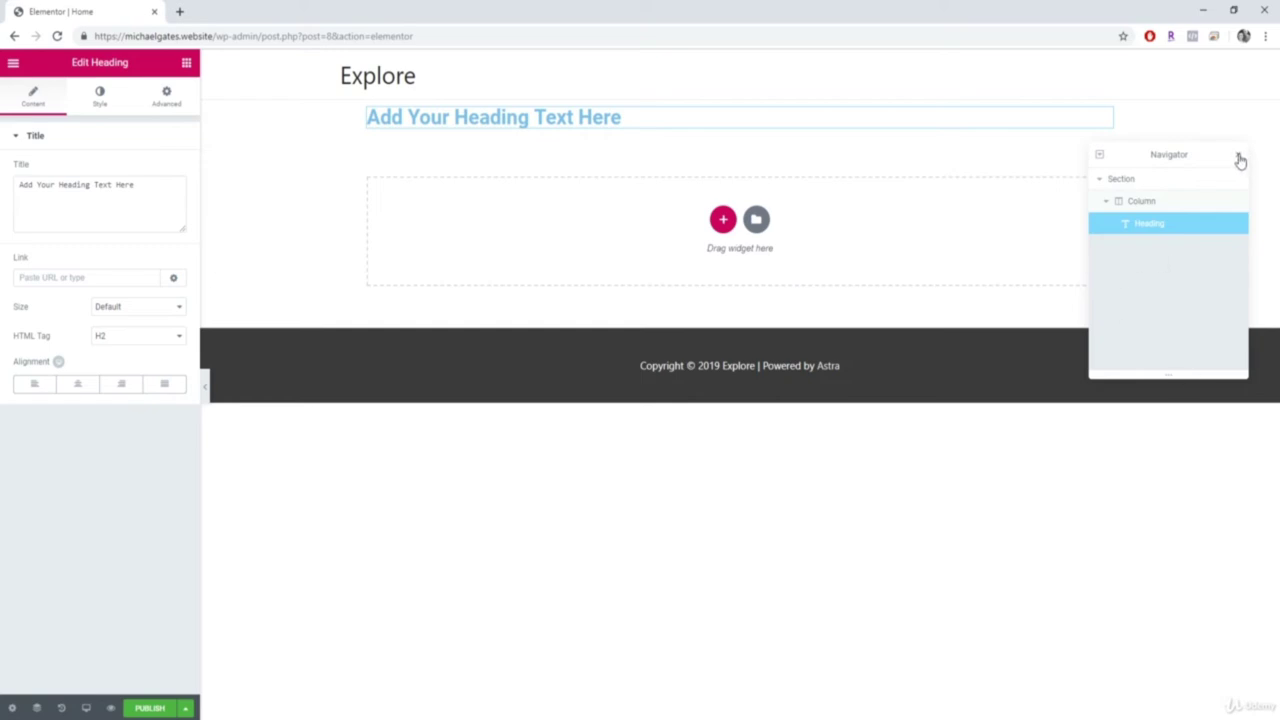
click(1240, 160)
click(186, 62)
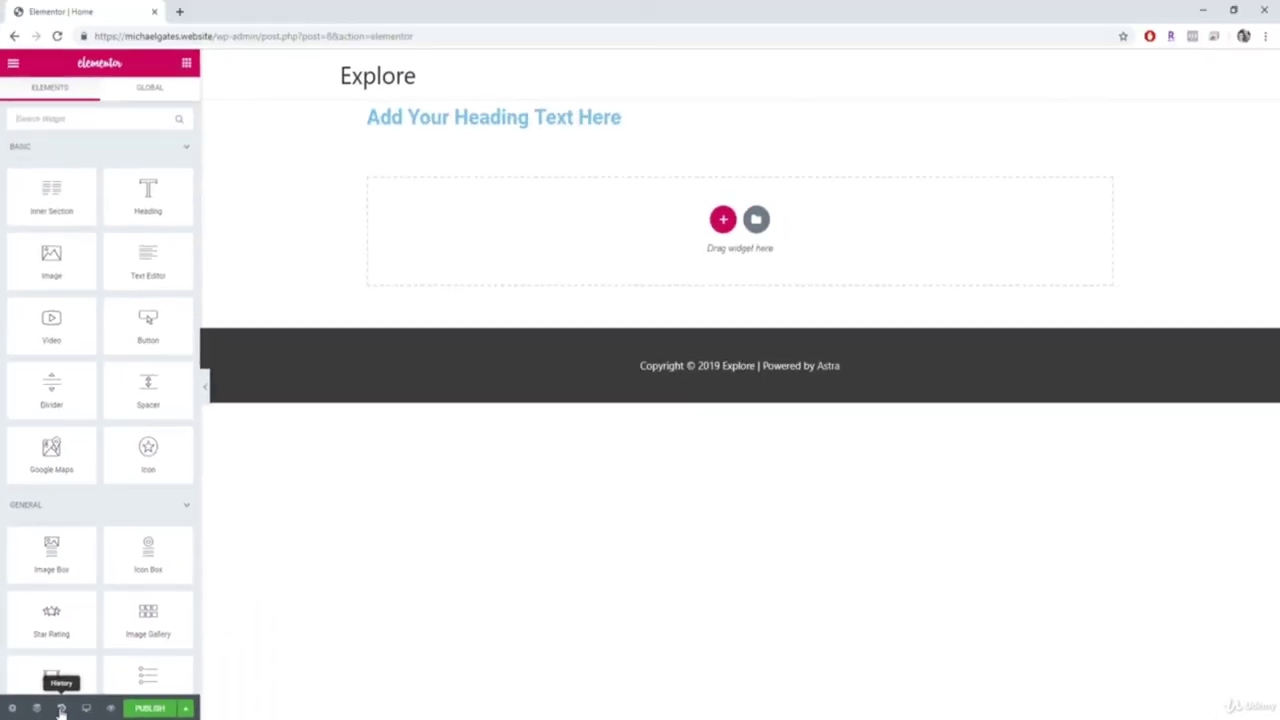
Step: Check the editing history, and add an Image widget below the heading and a Text Editor widget between the two
click(125, 700)
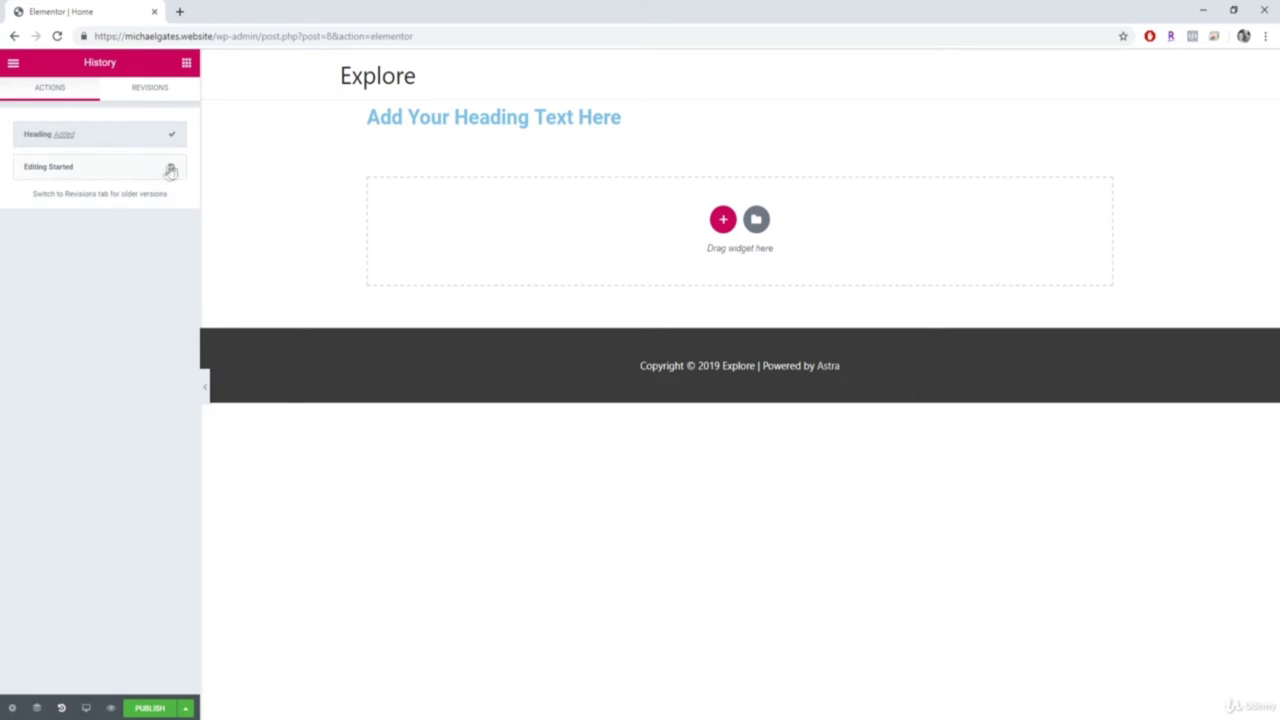
click(186, 64)
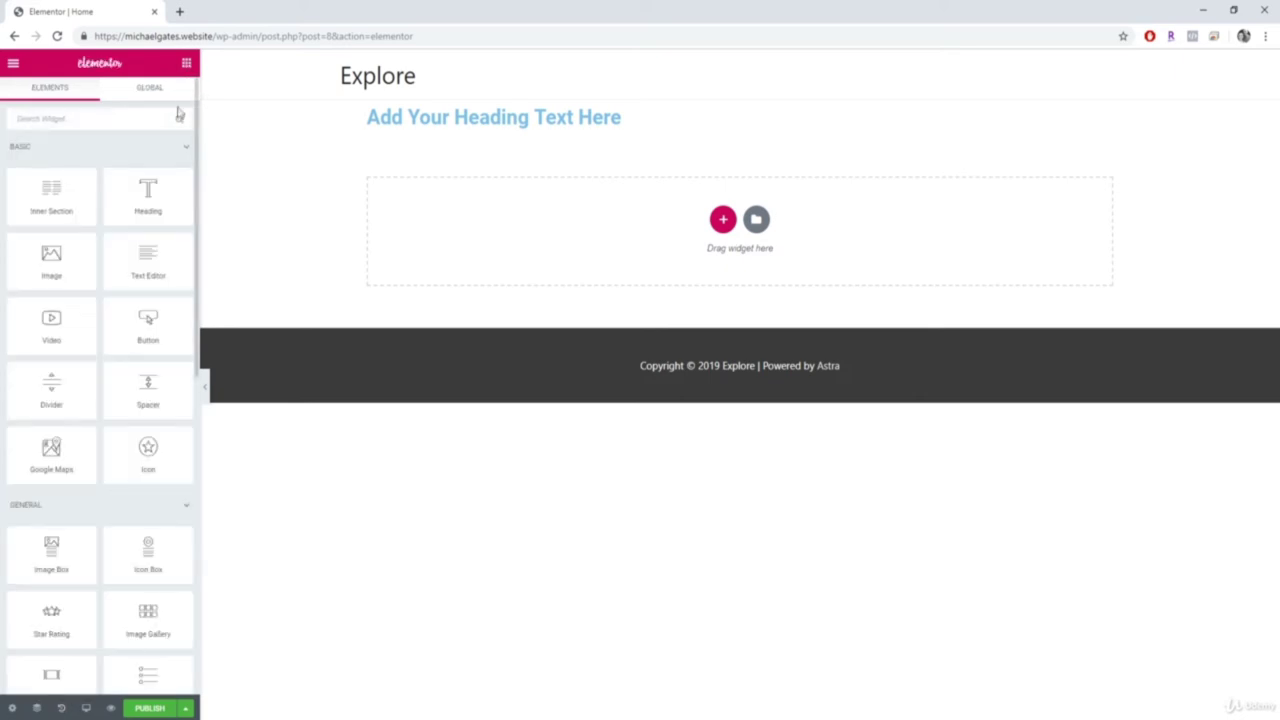
drag(58, 256, 516, 137)
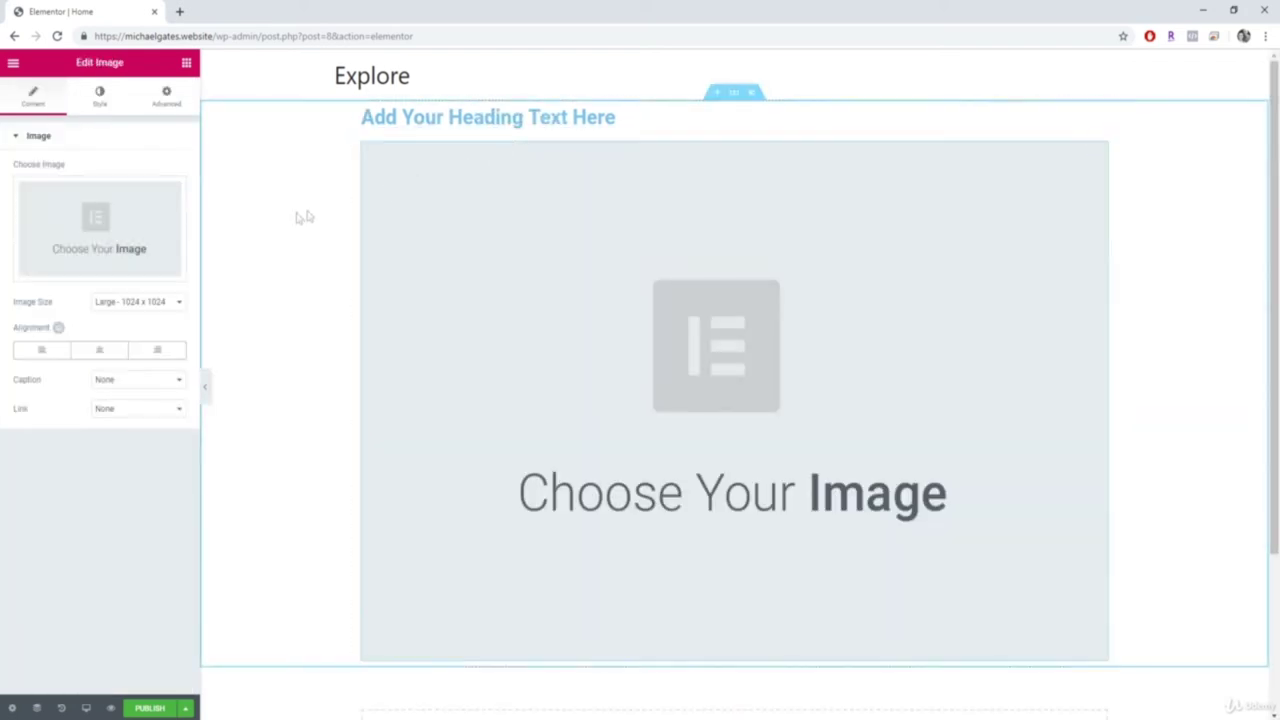
click(186, 63)
drag(148, 258, 462, 145)
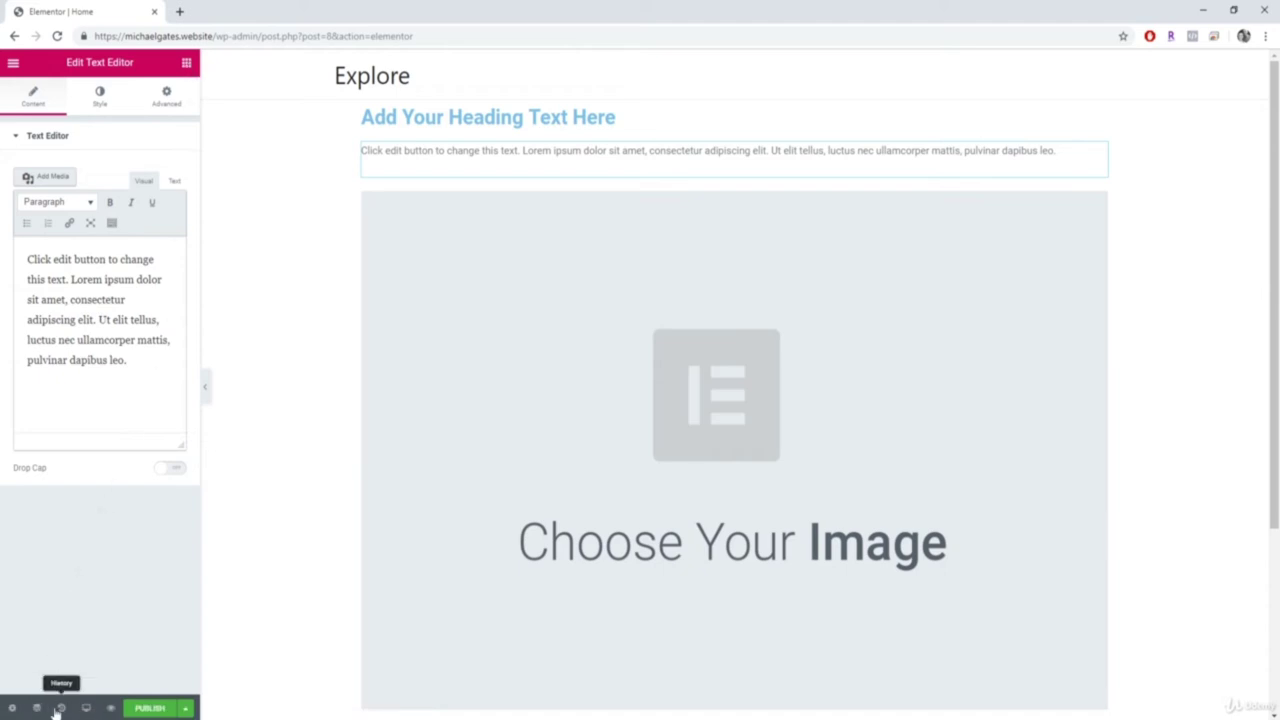
Step: Revert the page through the History to the "Image Added" state and further back to "Heading Added"
click(60, 706)
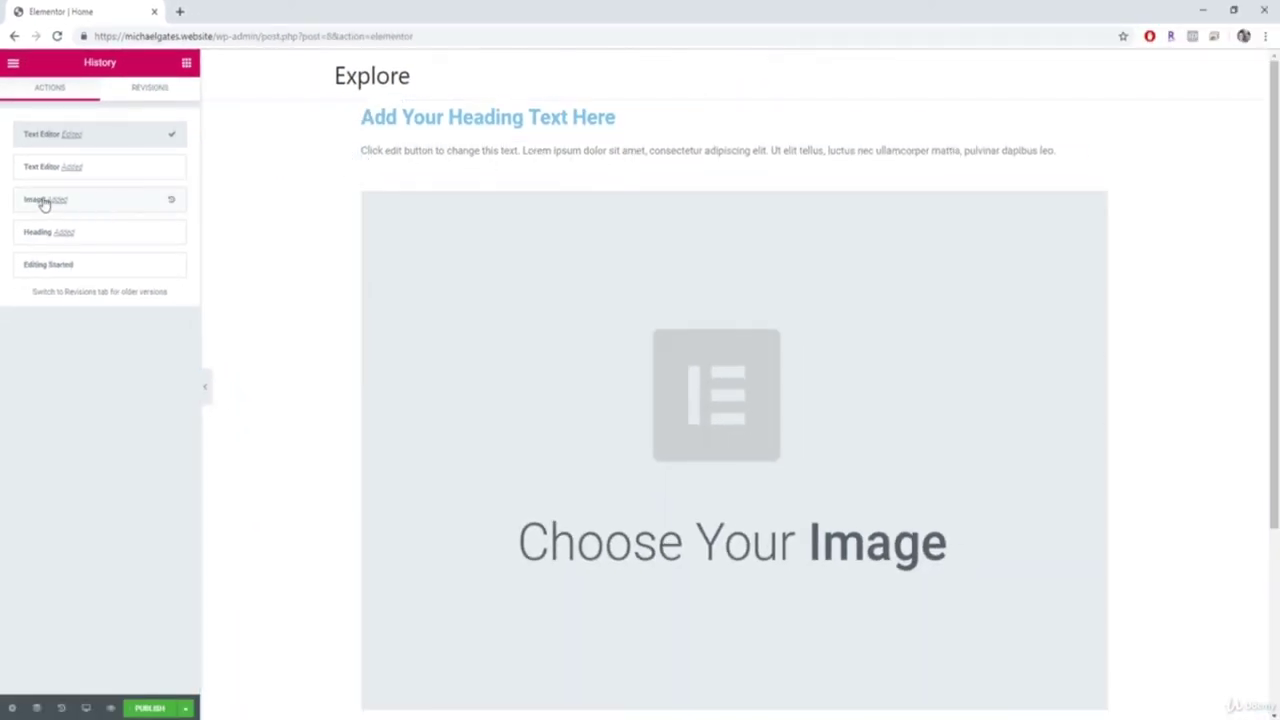
click(110, 204)
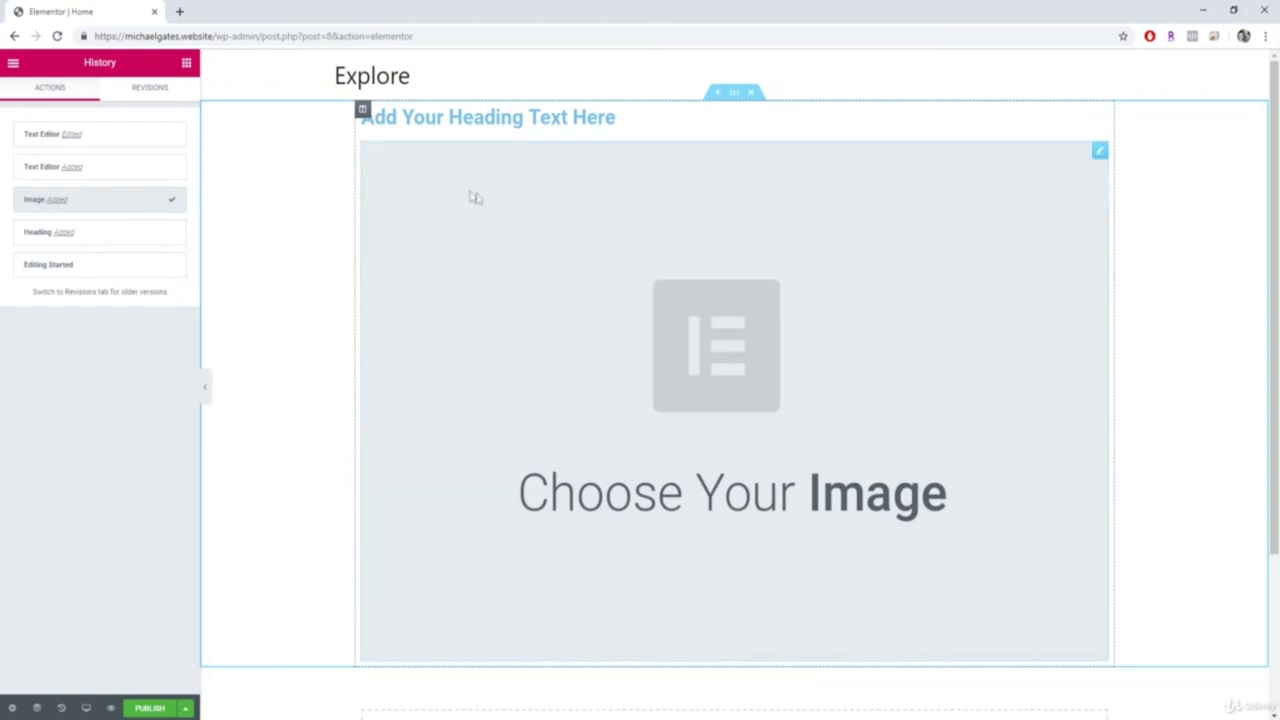
click(36, 236)
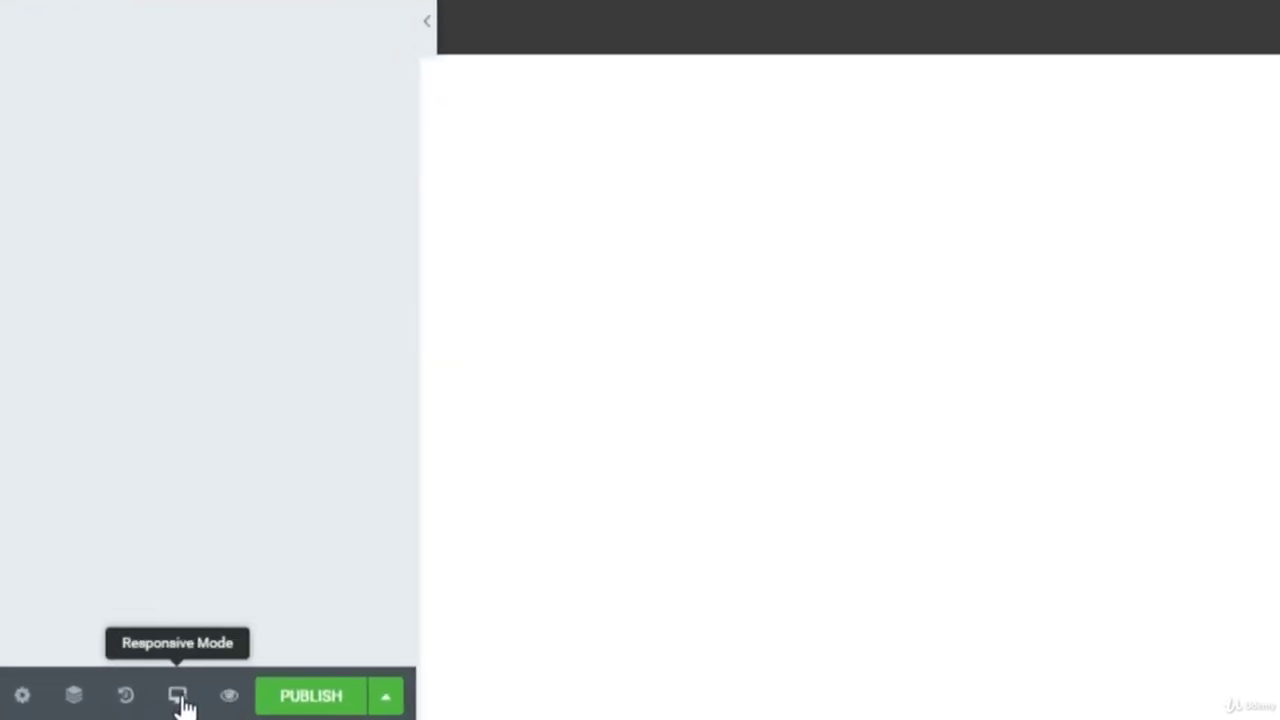
Step: Open the responsive mode options and preview the Home page in the Tablet size
click(177, 696)
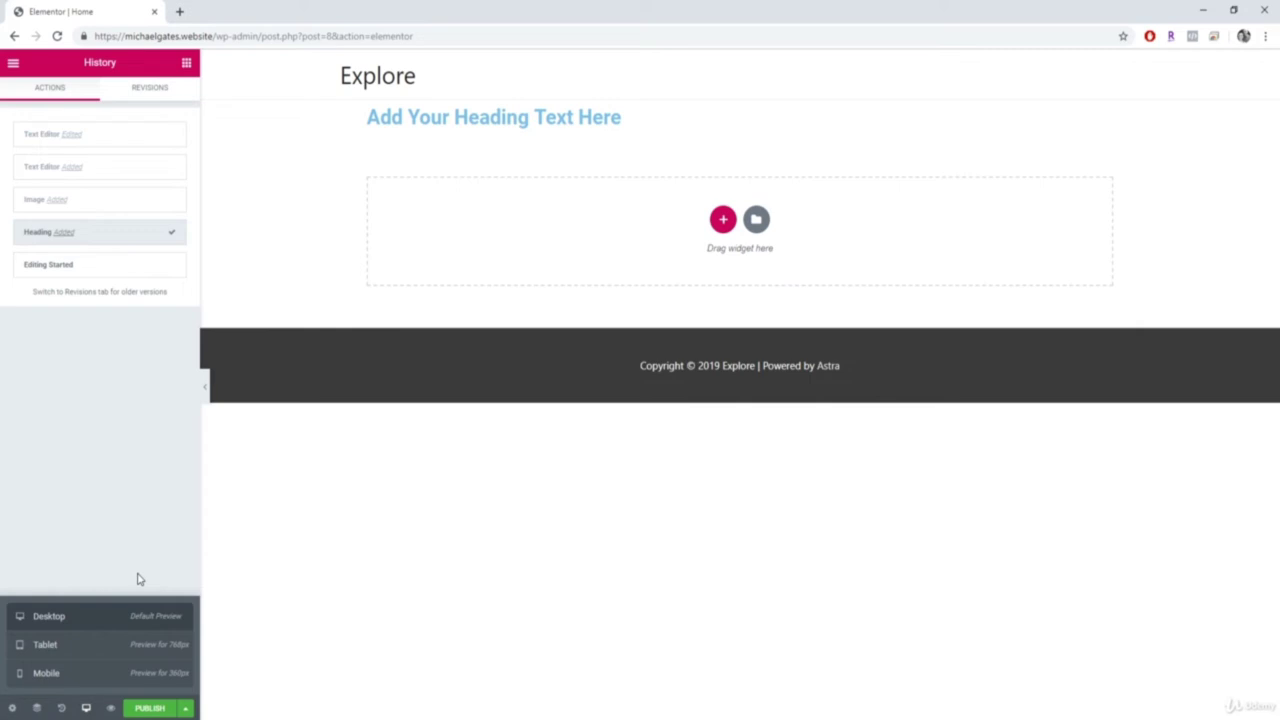
click(85, 709)
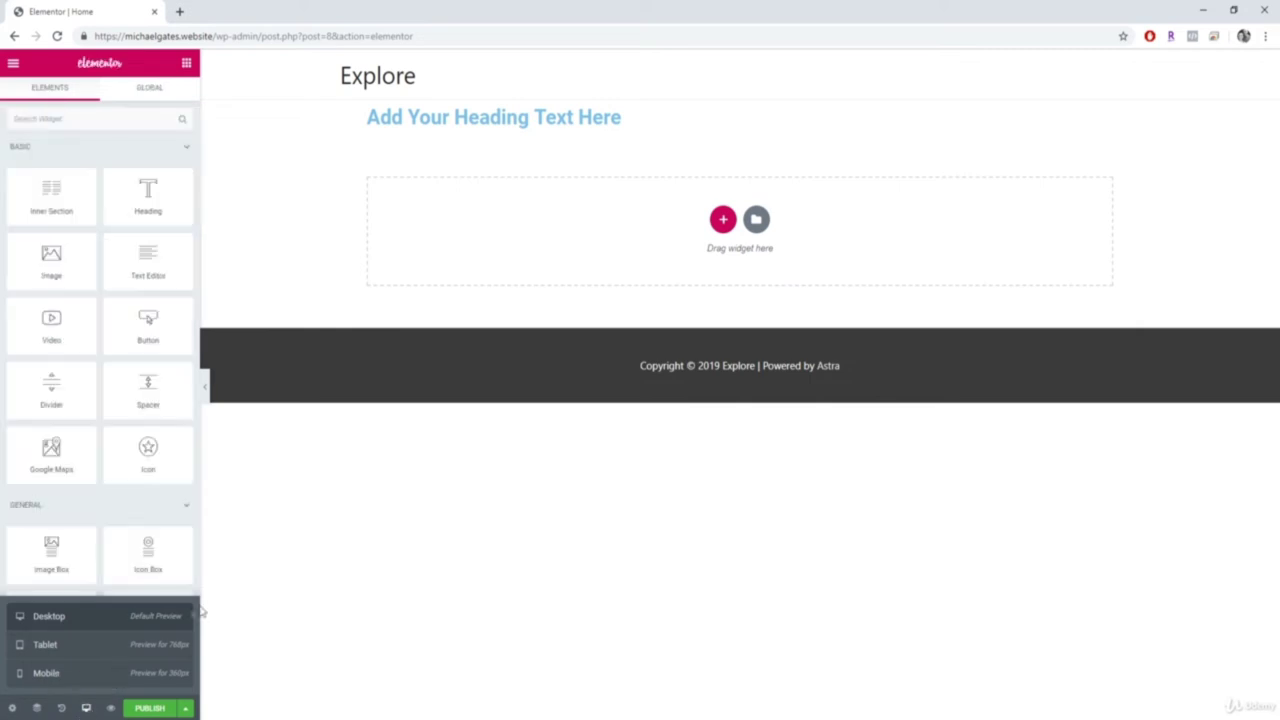
click(89, 650)
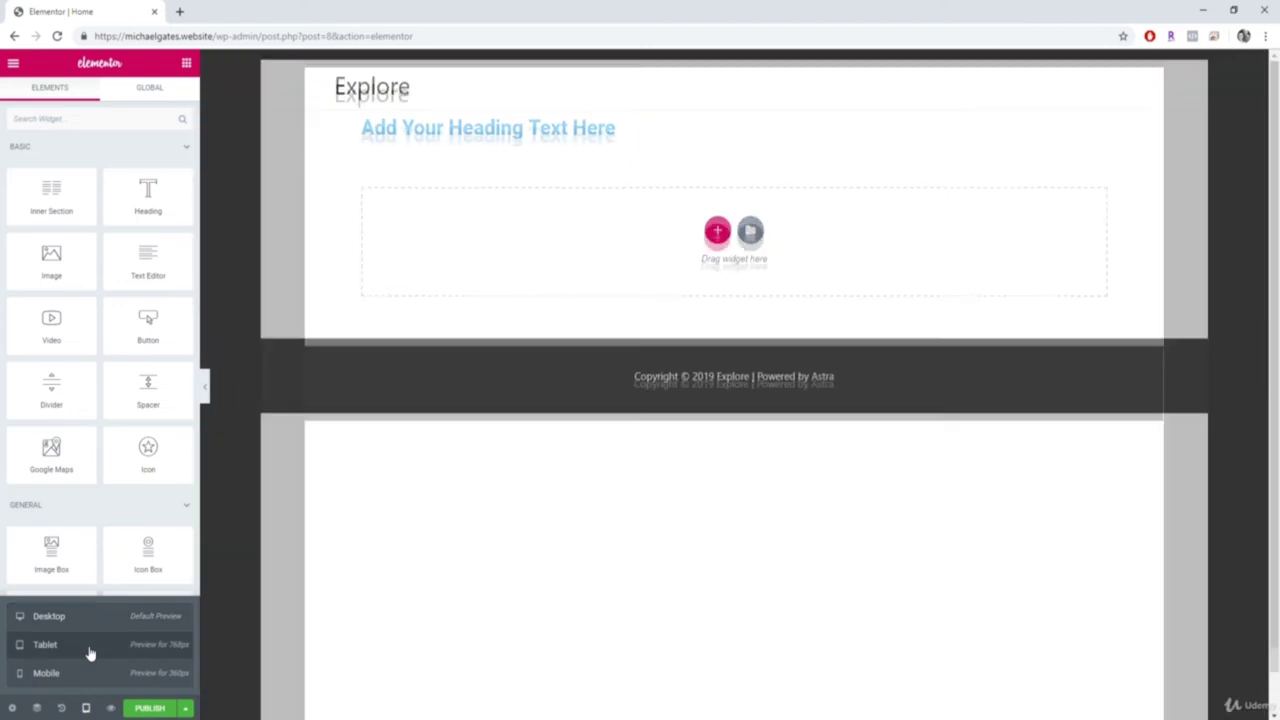
Step: Look over the Home page in the Tablet preview, check the Mobile preview, and return to the Desktop preview
scroll(650, 530, down, 2)
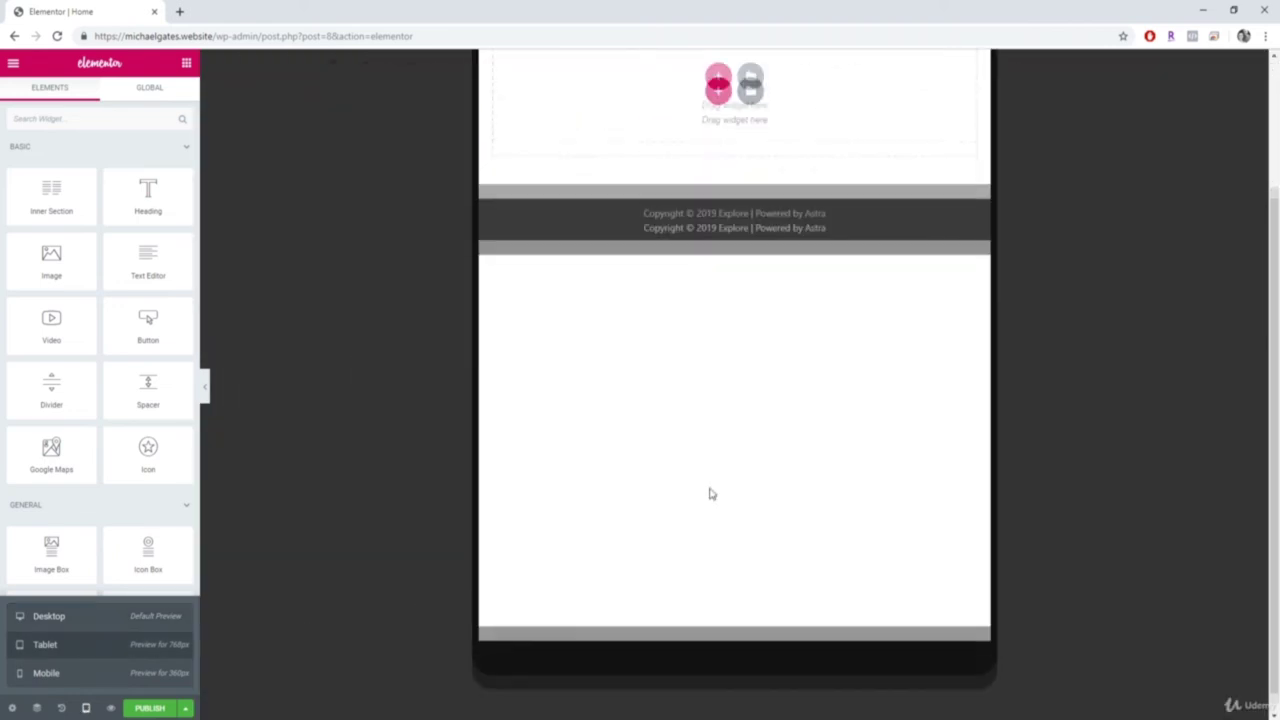
scroll(720, 485, up, 2)
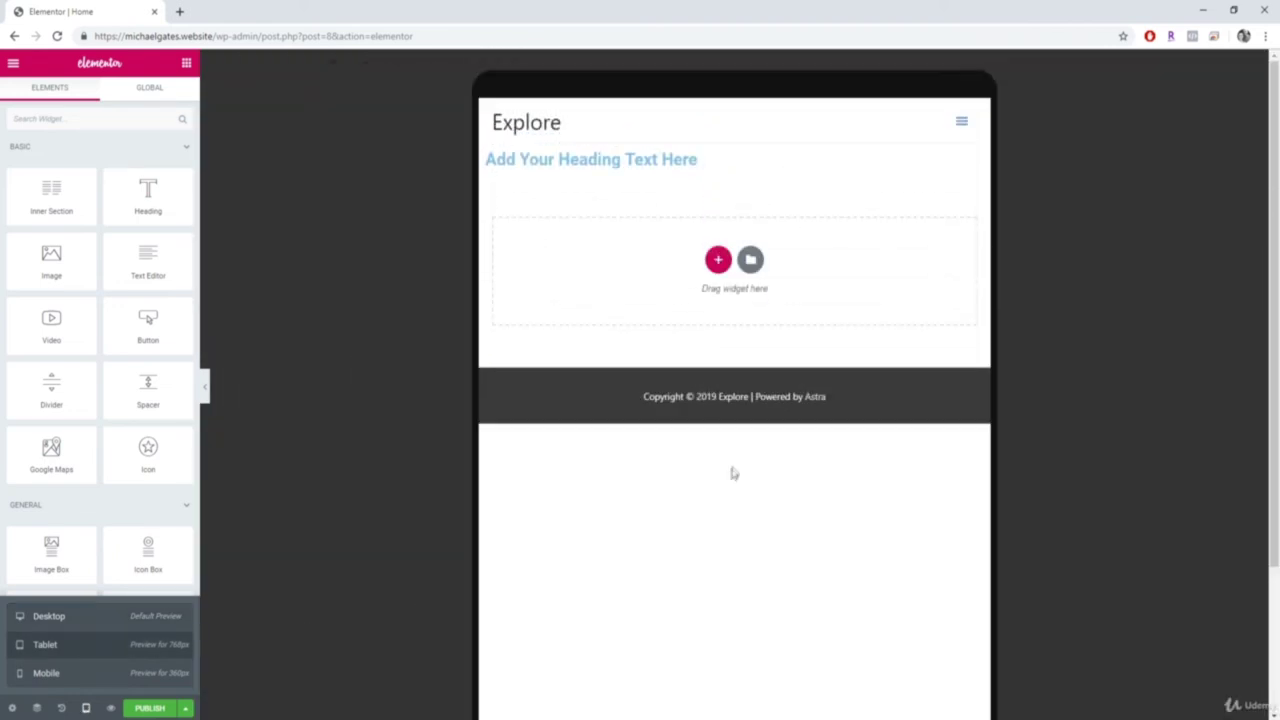
click(88, 683)
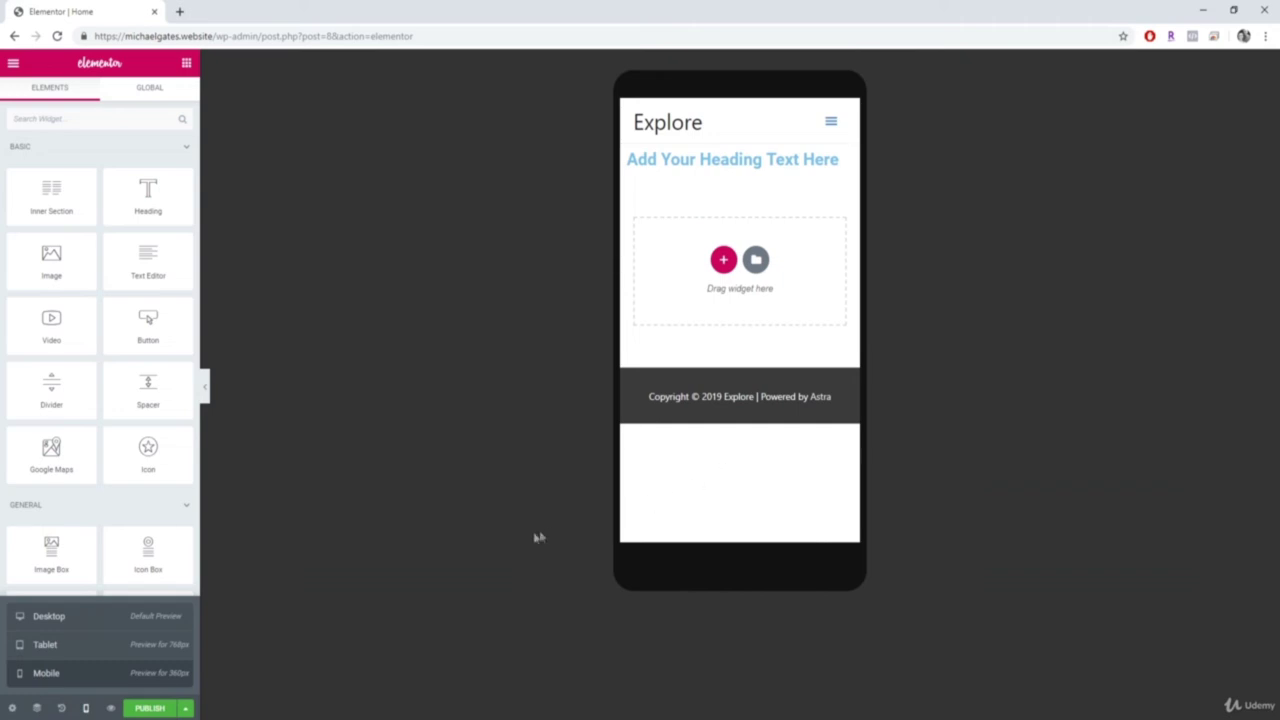
click(46, 617)
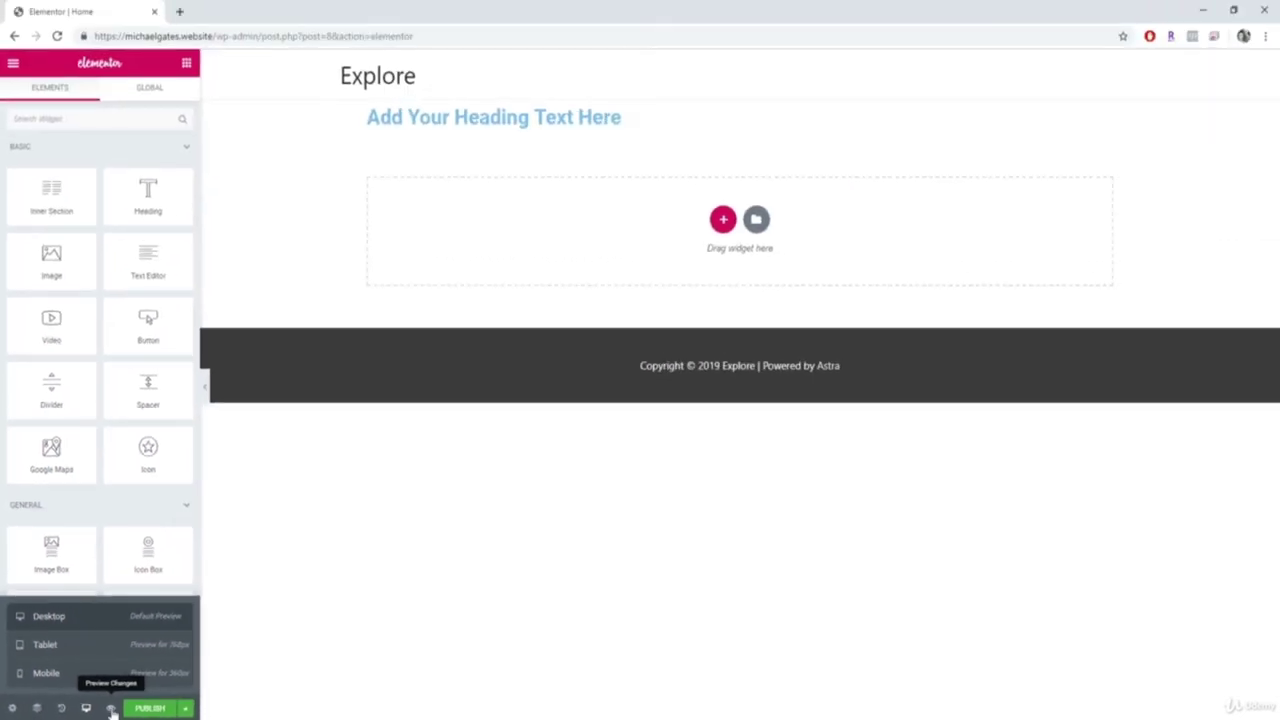
Step: Preview the Home page's changes in a separate browser tab, return to the editor, and close the preview
click(111, 708)
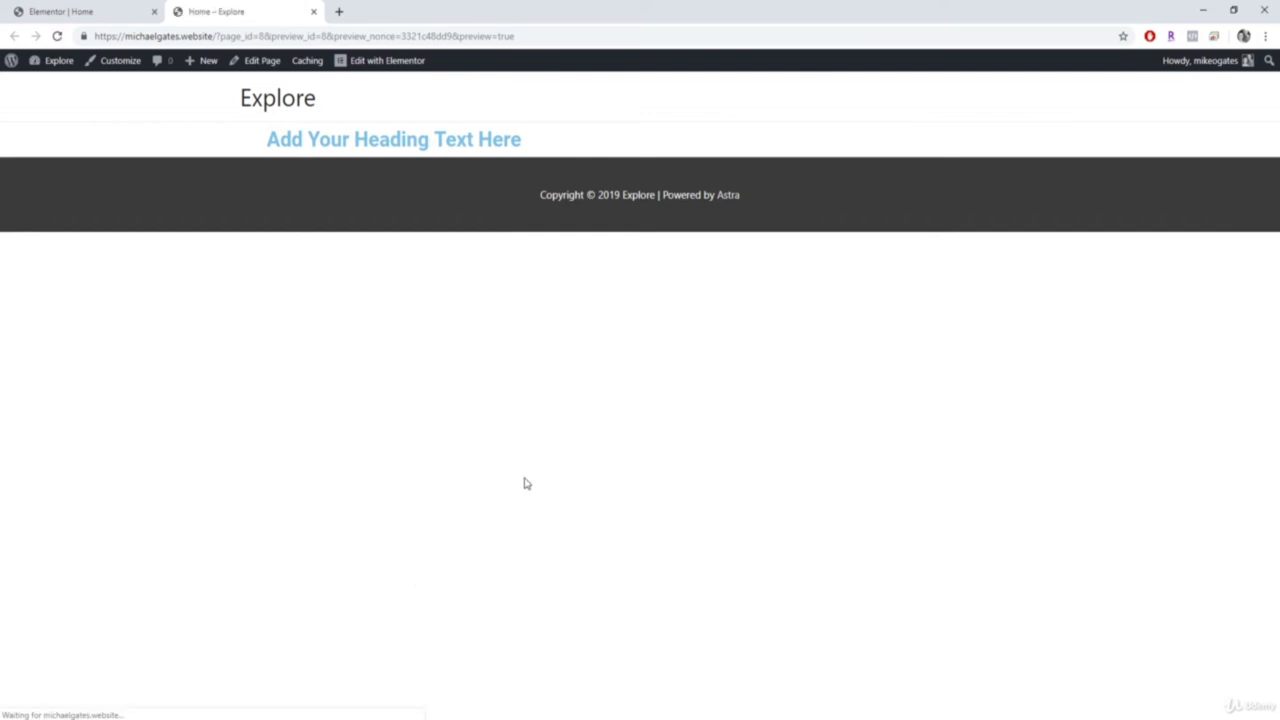
click(145, 10)
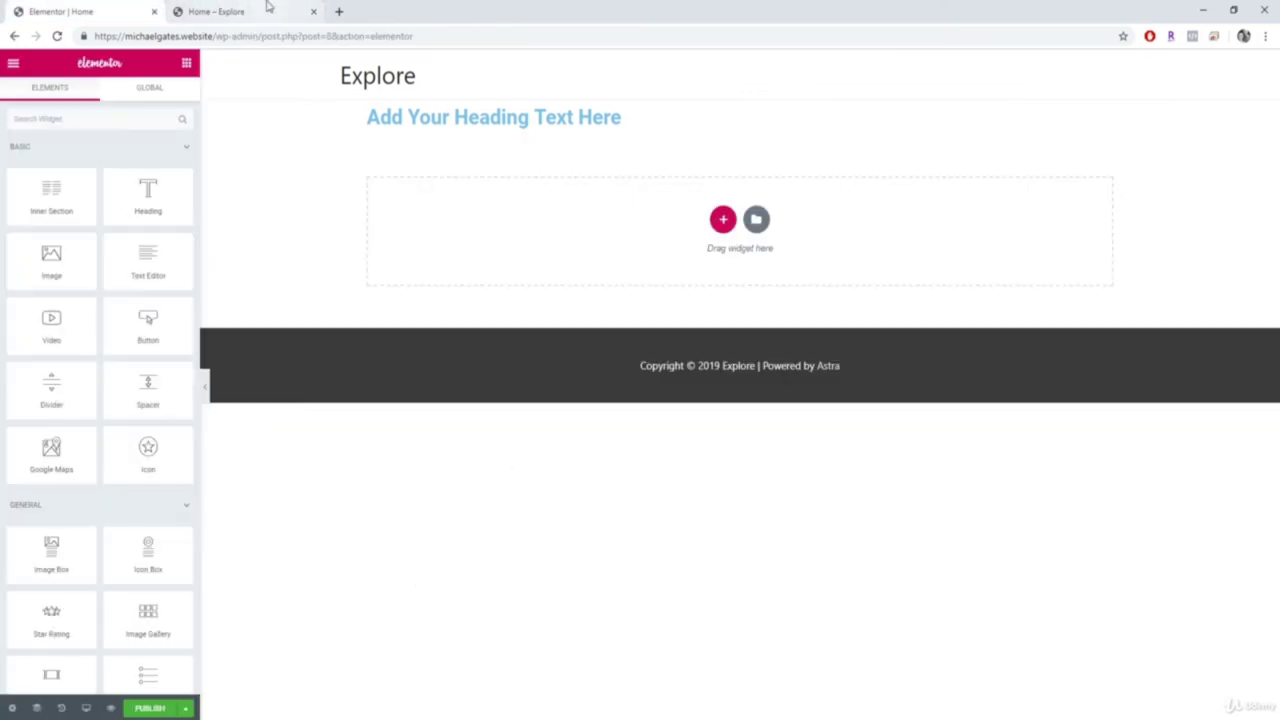
click(313, 11)
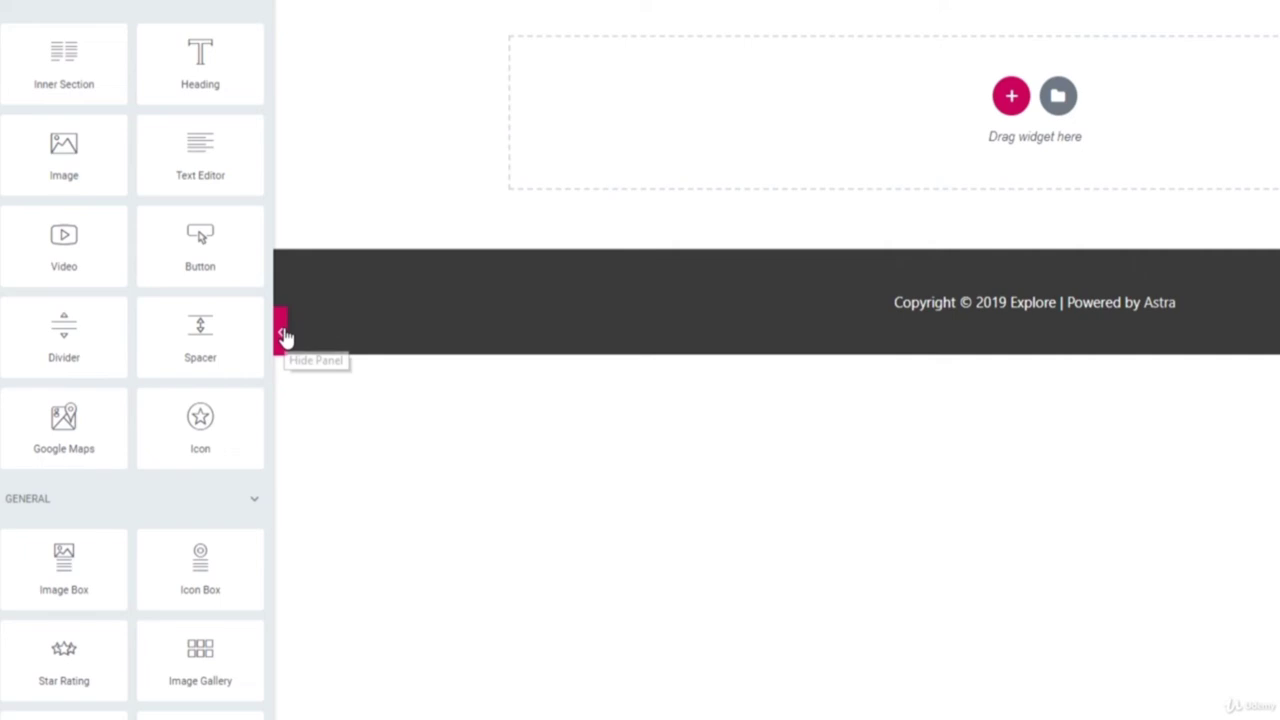
Step: Hide the widget panel to view the full page, show it again, and publish the Home page
click(284, 337)
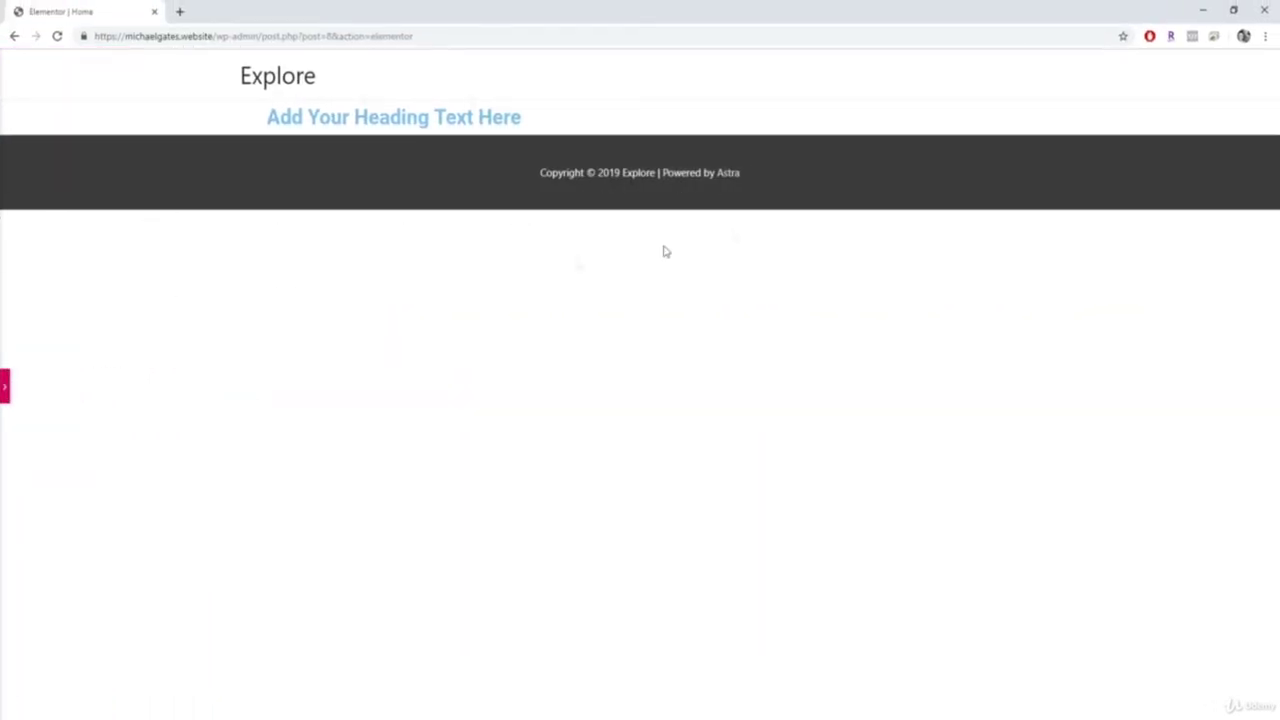
click(5, 386)
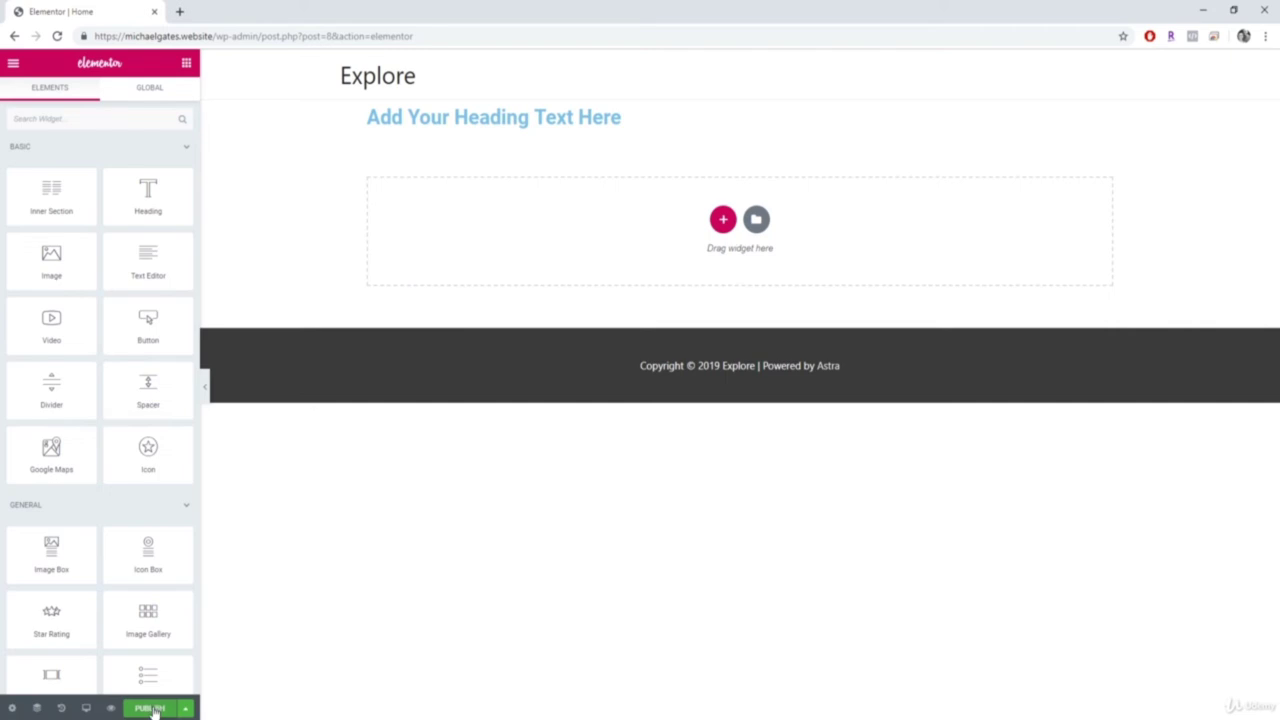
click(305, 701)
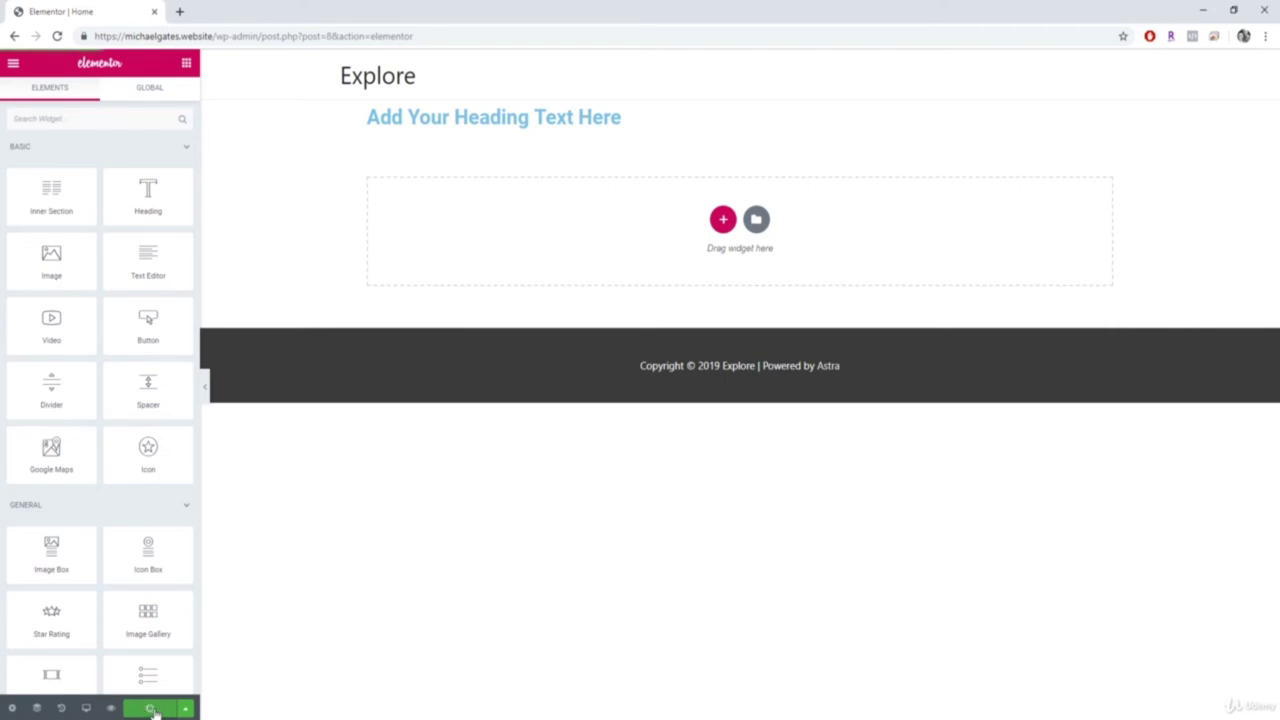
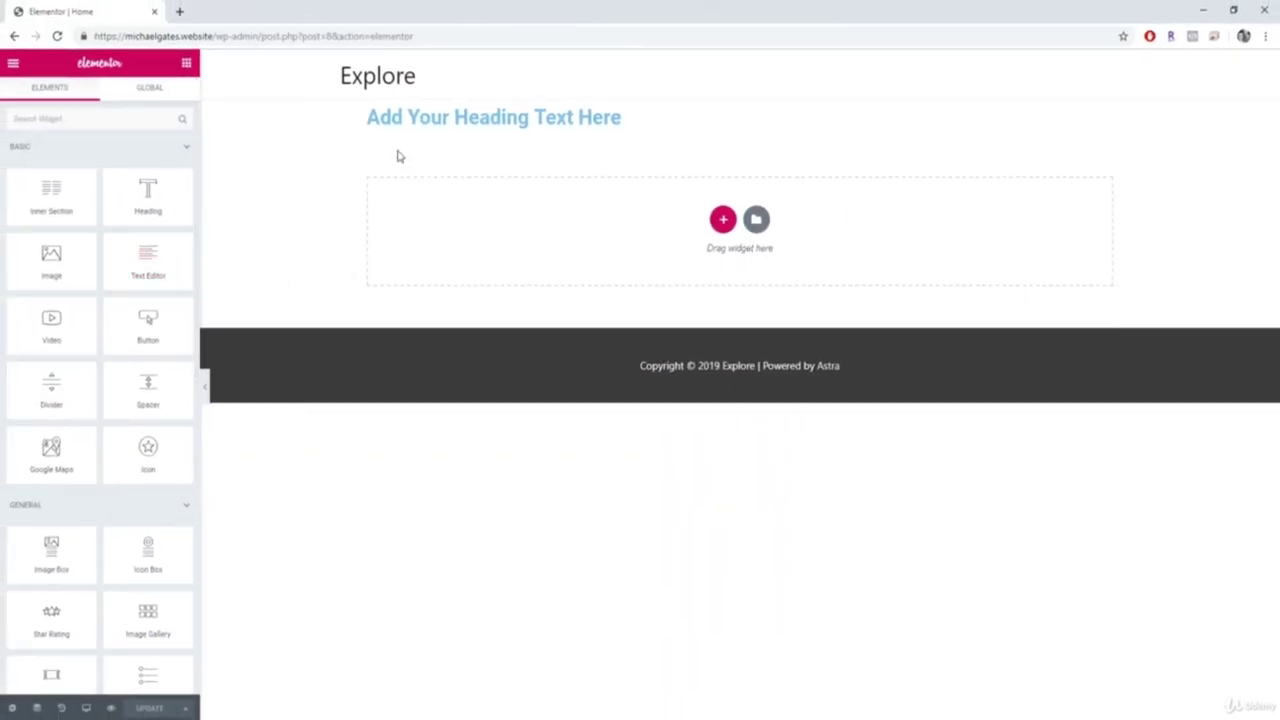
Step: Add a two-column section below the heading, with an Image widget in its first column and a Text Editor widget in its second
click(723, 222)
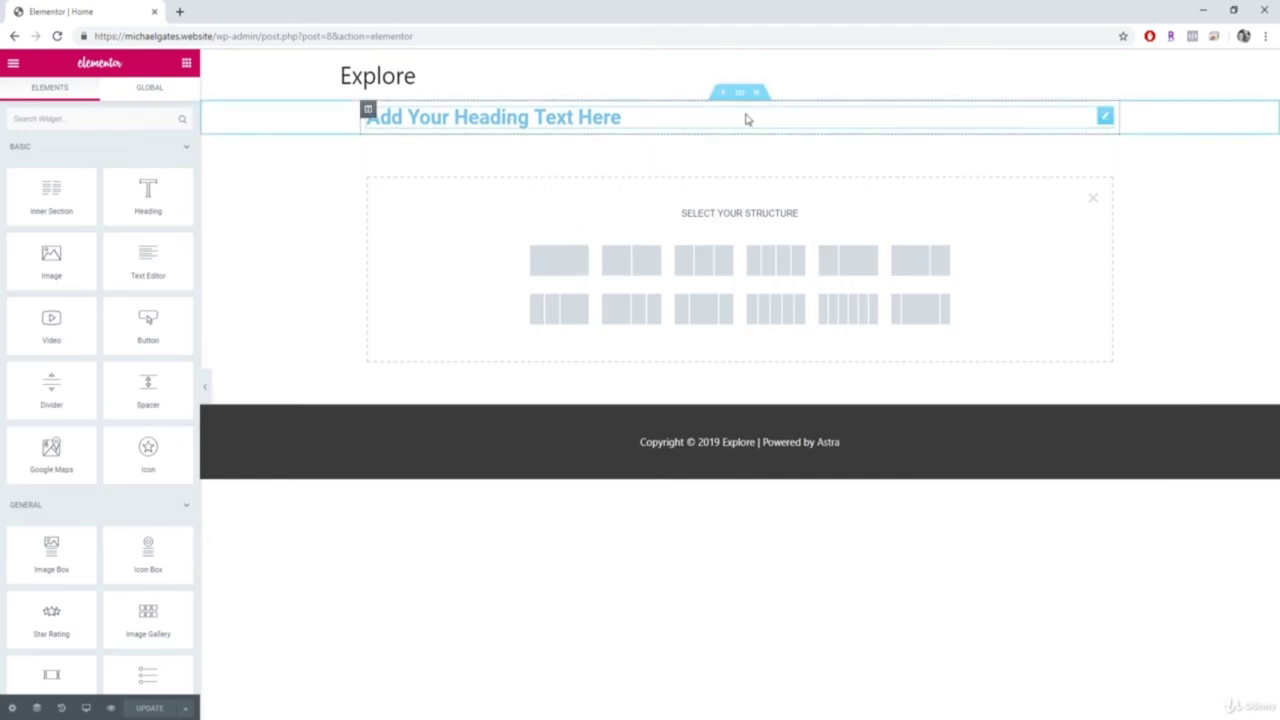
click(638, 272)
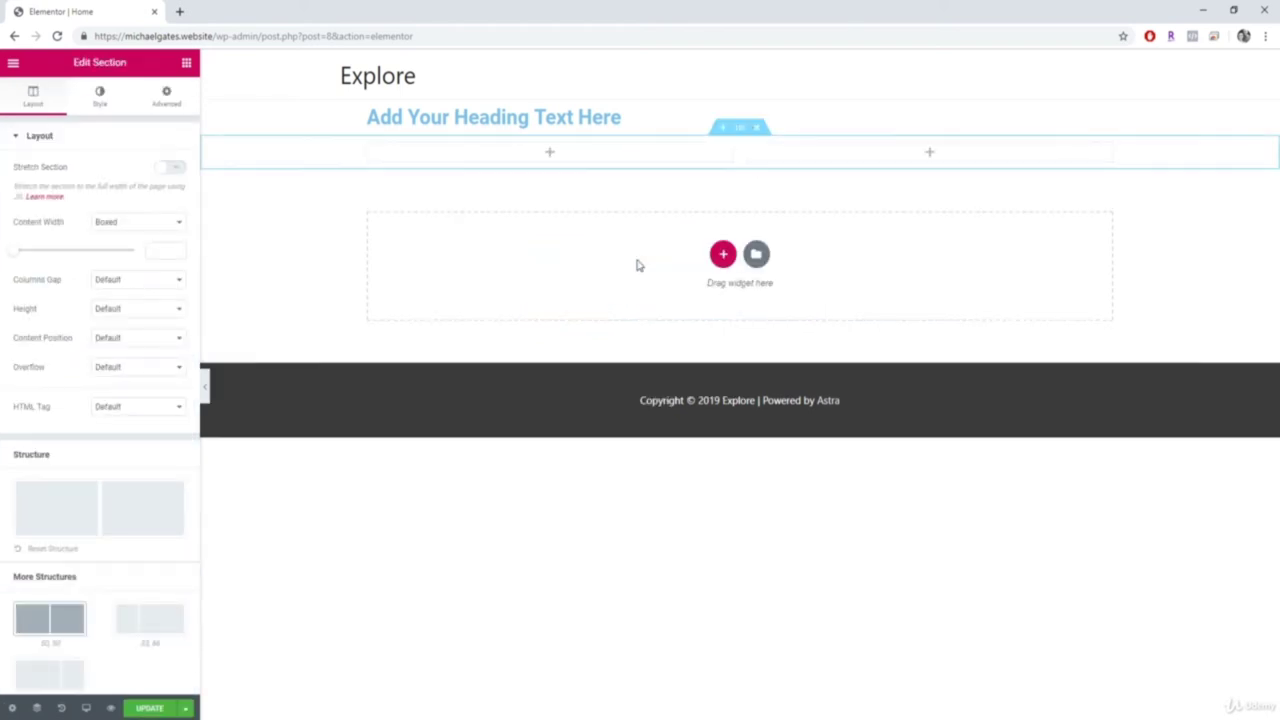
click(187, 63)
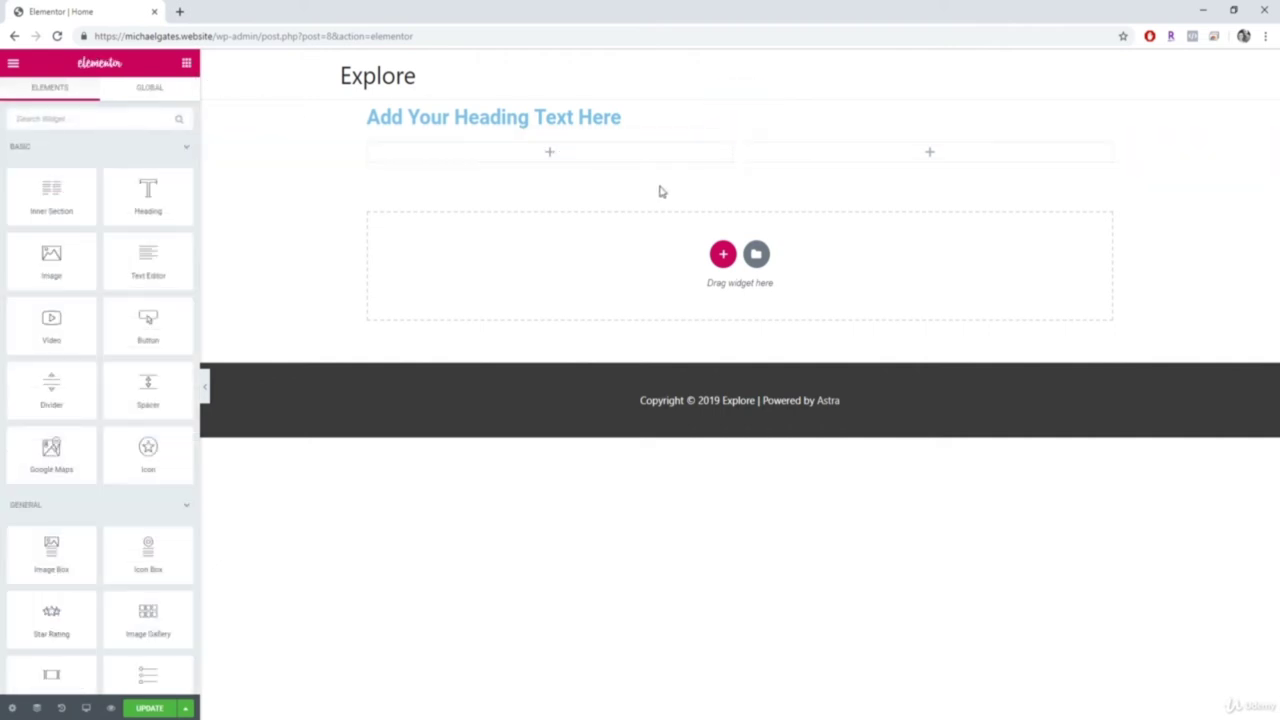
drag(48, 258, 560, 150)
click(187, 63)
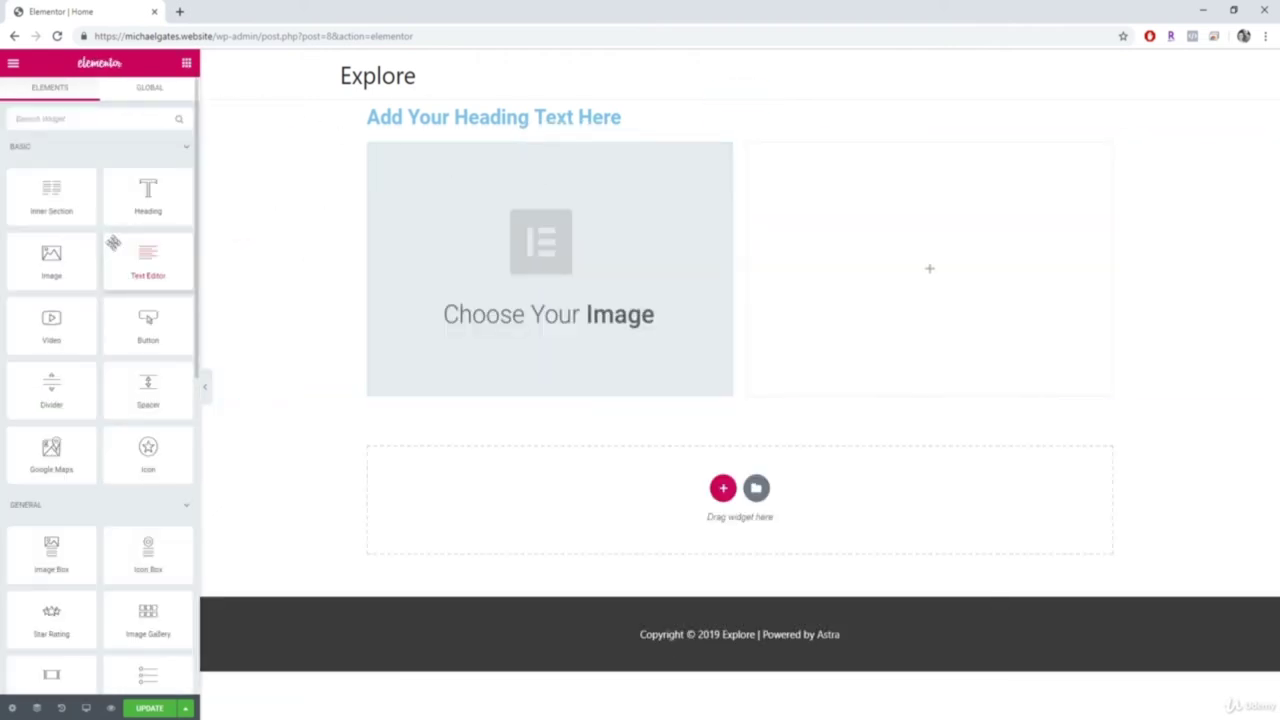
drag(113, 243, 866, 250)
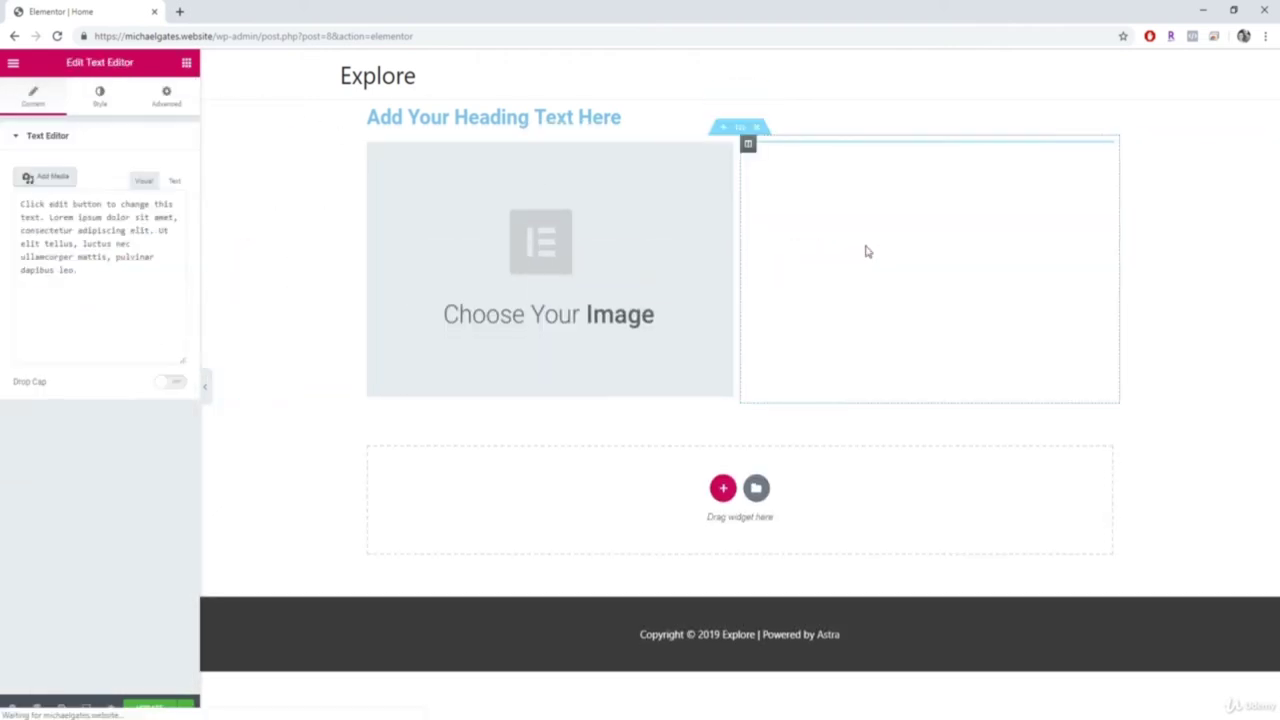
Step: Add a section with four equal columns below the image and text, and place an Image widget in each column
click(723, 488)
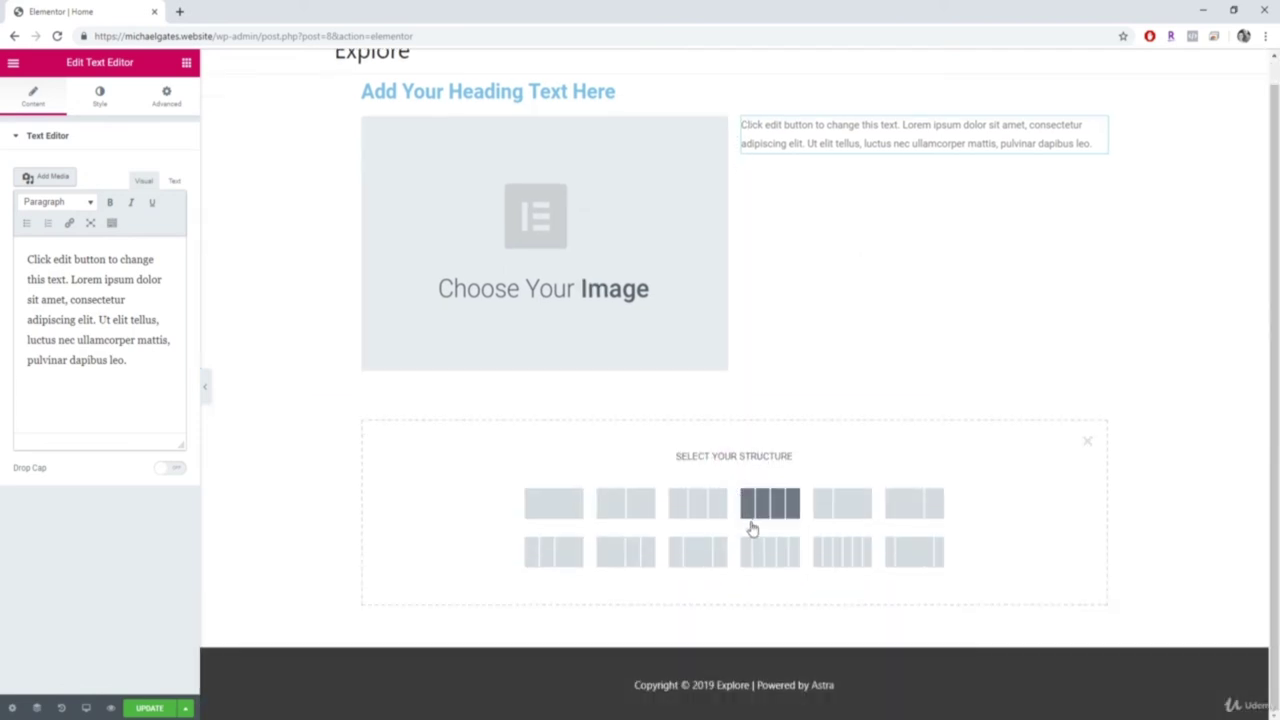
click(770, 503)
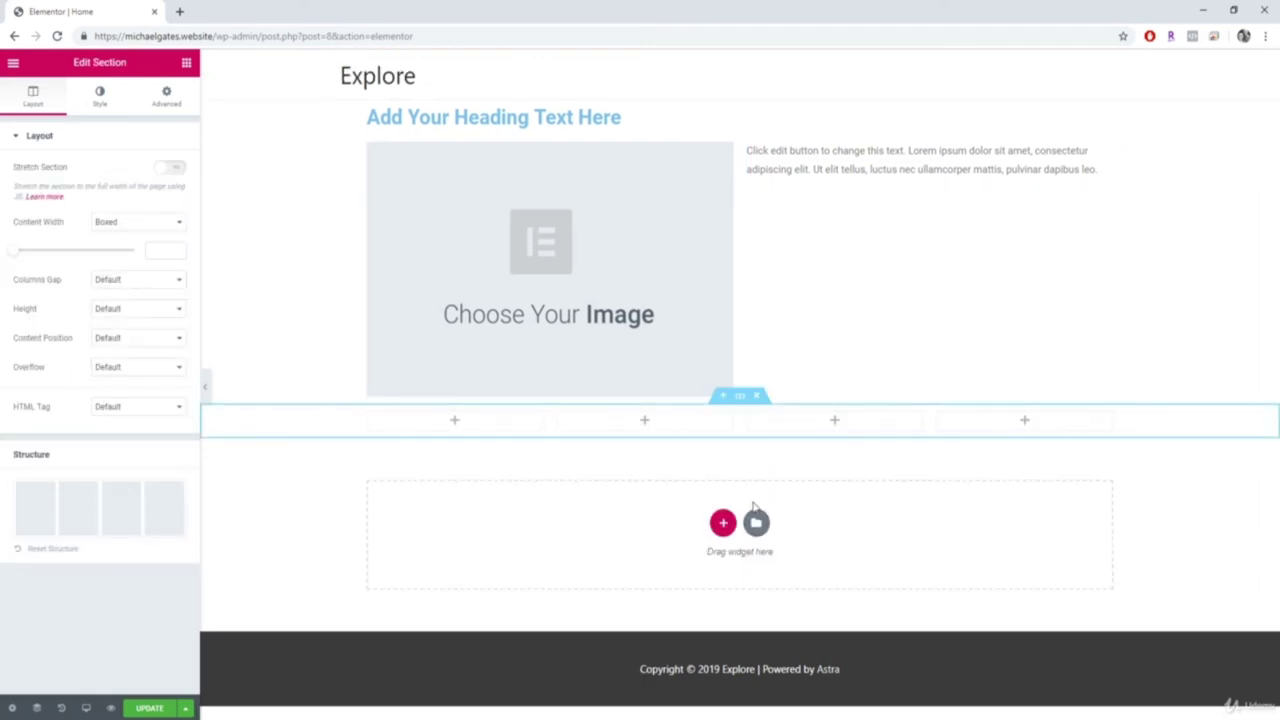
click(186, 62)
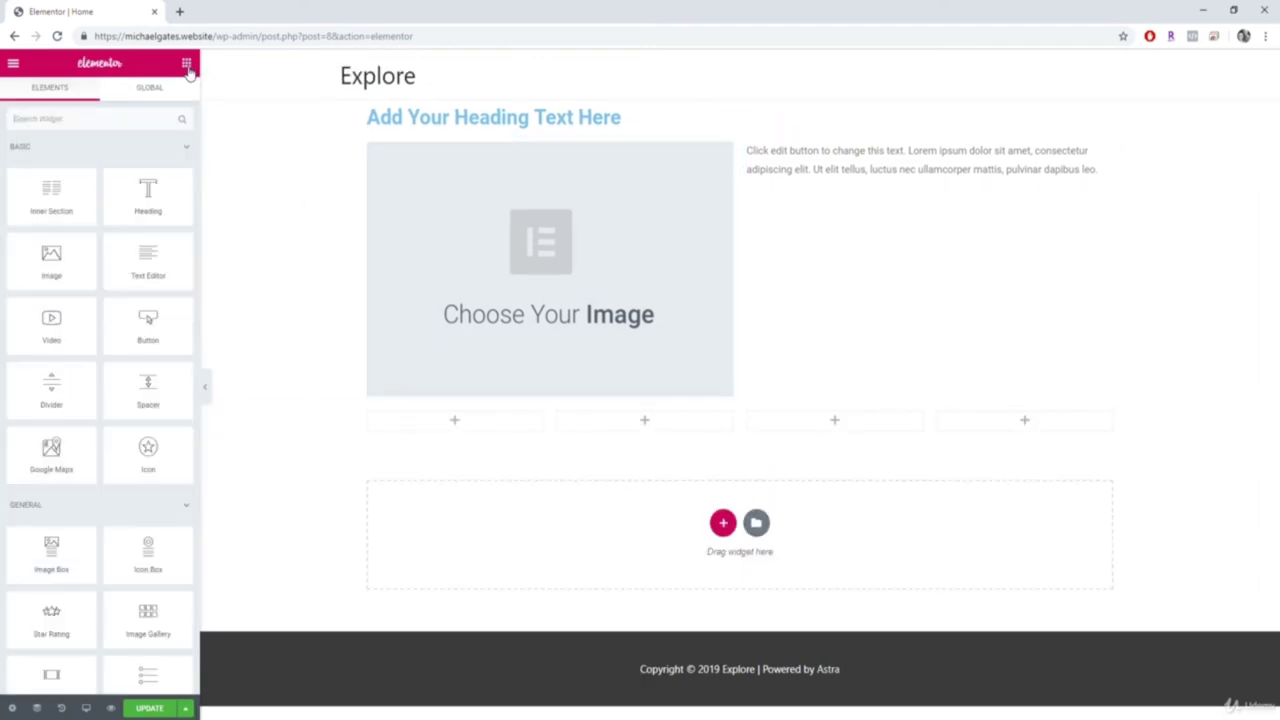
drag(77, 236, 455, 425)
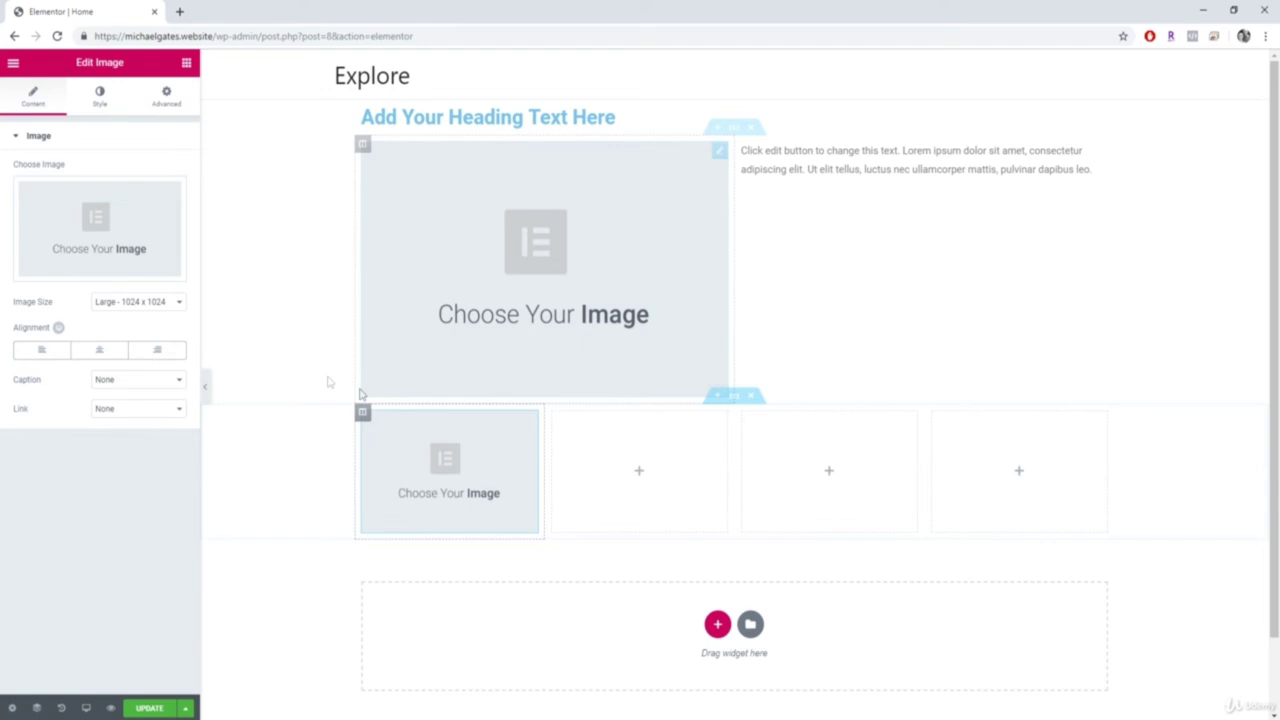
drag(51, 260, 1019, 470)
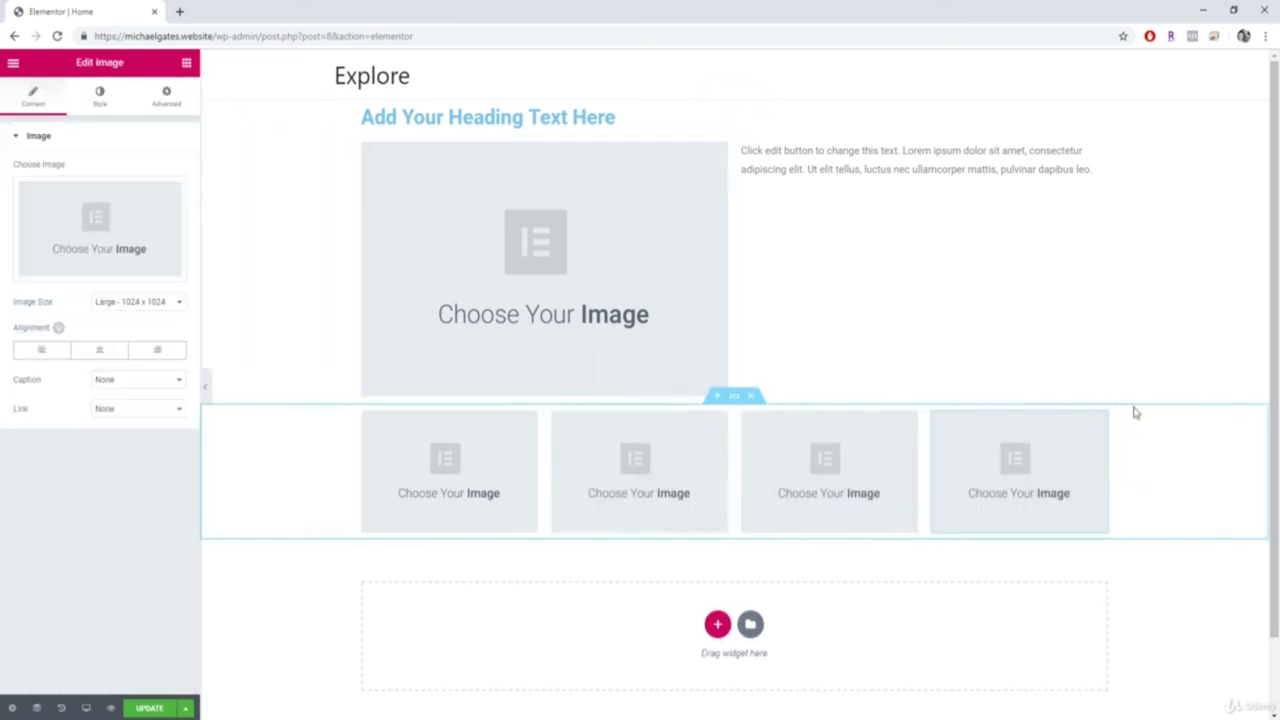
Step: Add a three-column section with a wide middle column below the four images, and place a center-aligned Heading widget in the middle column
scroll(1134, 414, down, 2)
click(717, 464)
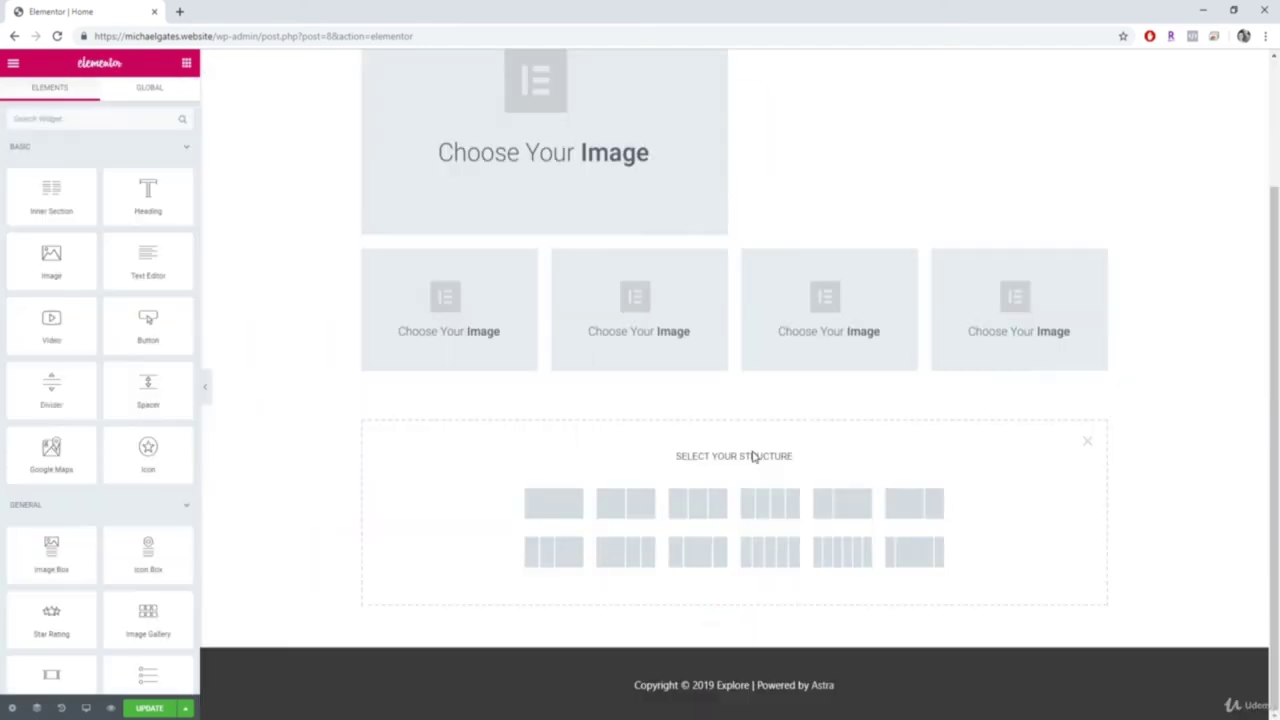
click(921, 558)
click(186, 63)
drag(147, 195, 709, 444)
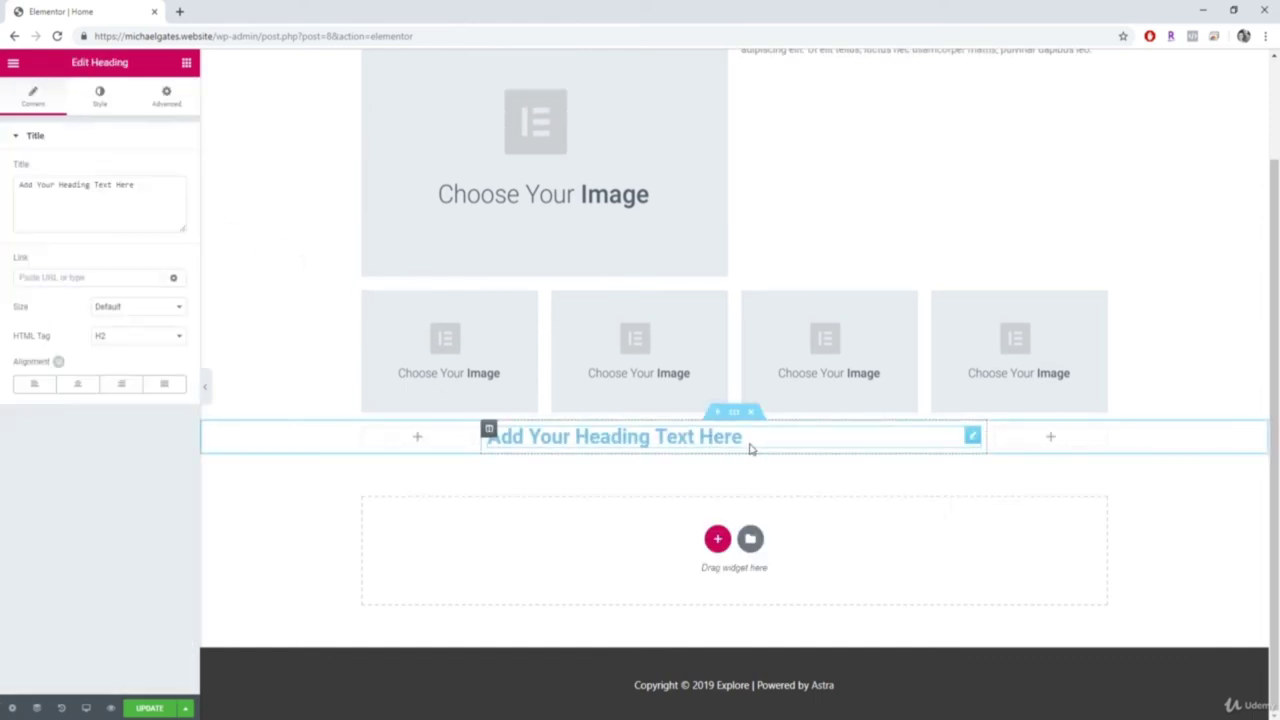
click(78, 385)
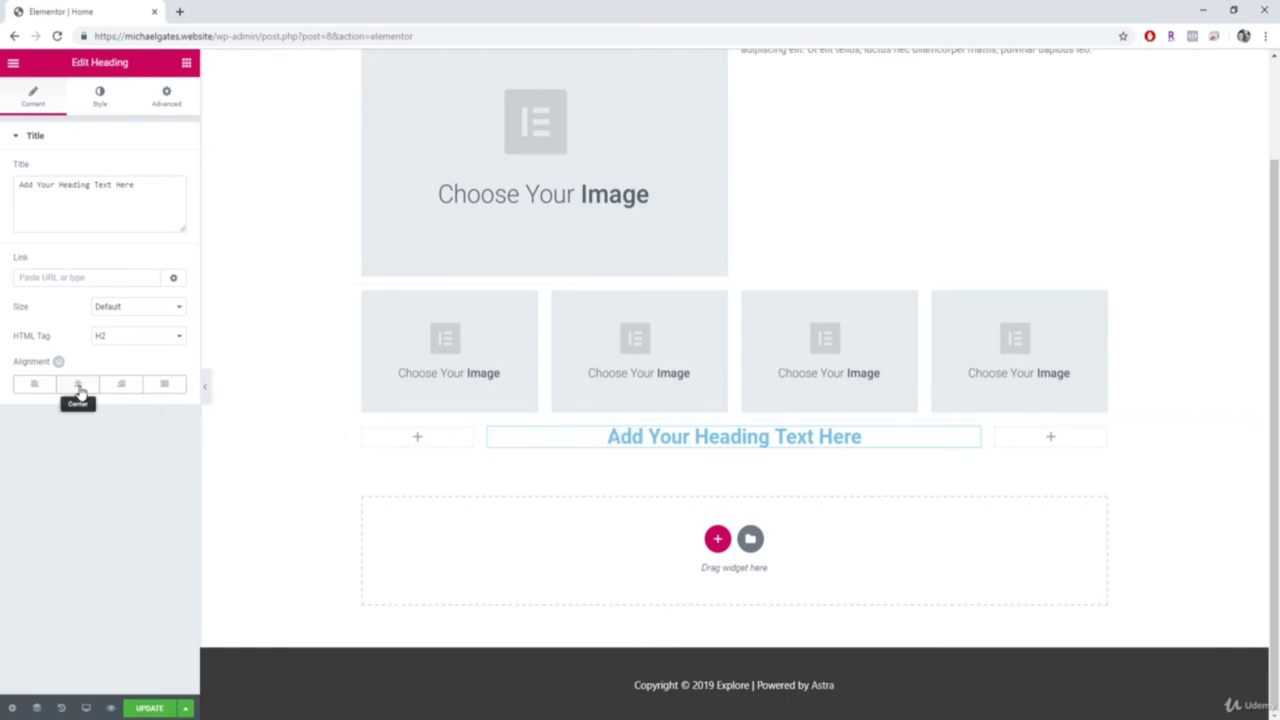
Step: Add an Icon widget below the centered heading and a center-aligned Button widget below the icon
click(186, 63)
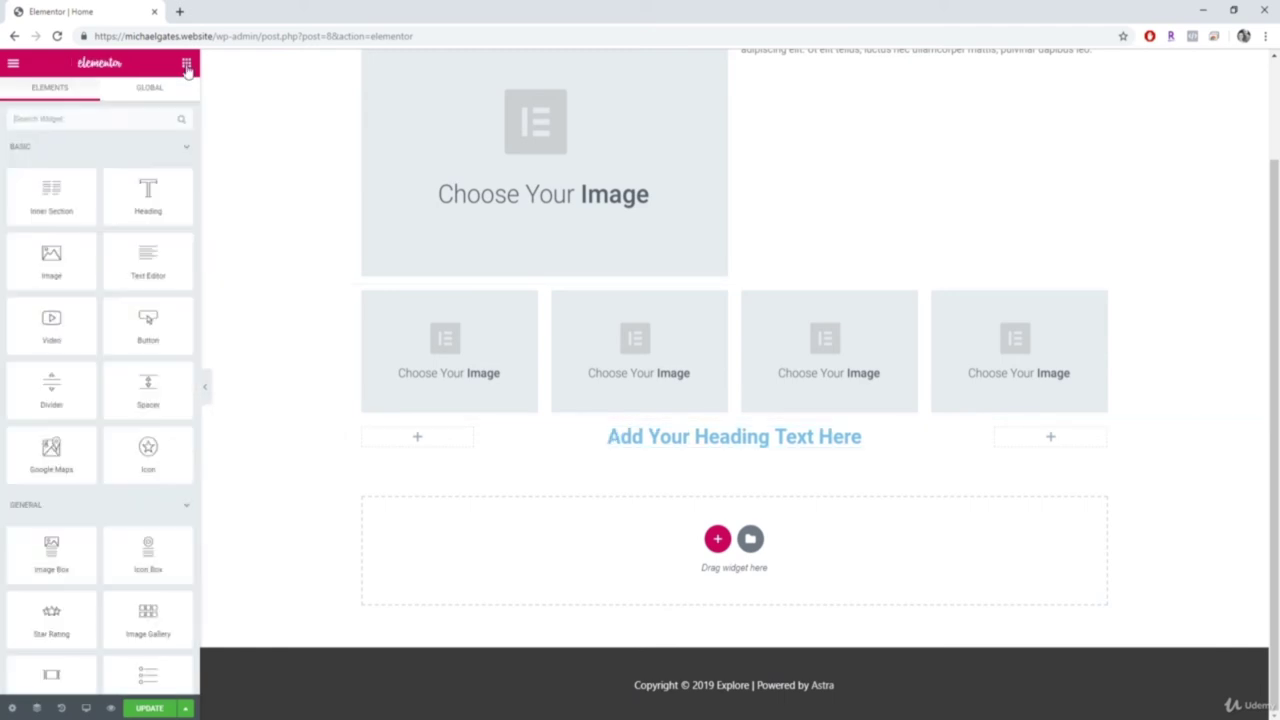
drag(143, 458, 735, 450)
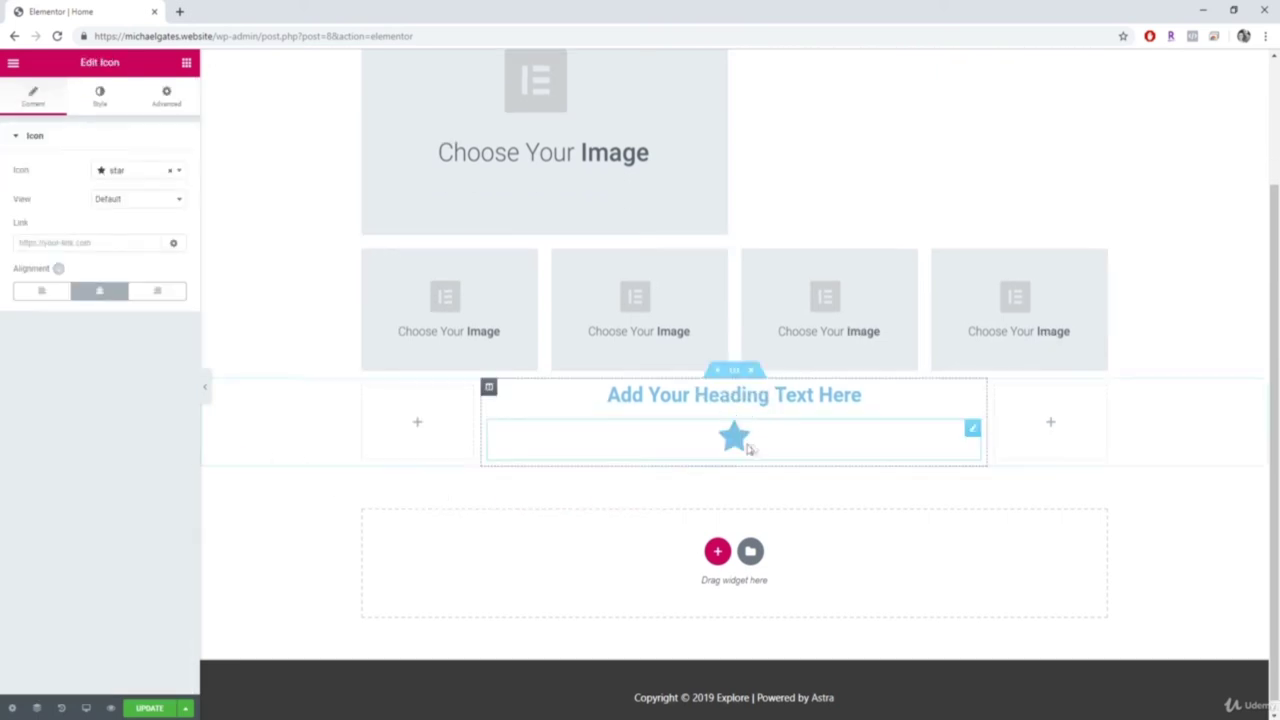
click(186, 64)
drag(148, 322, 750, 467)
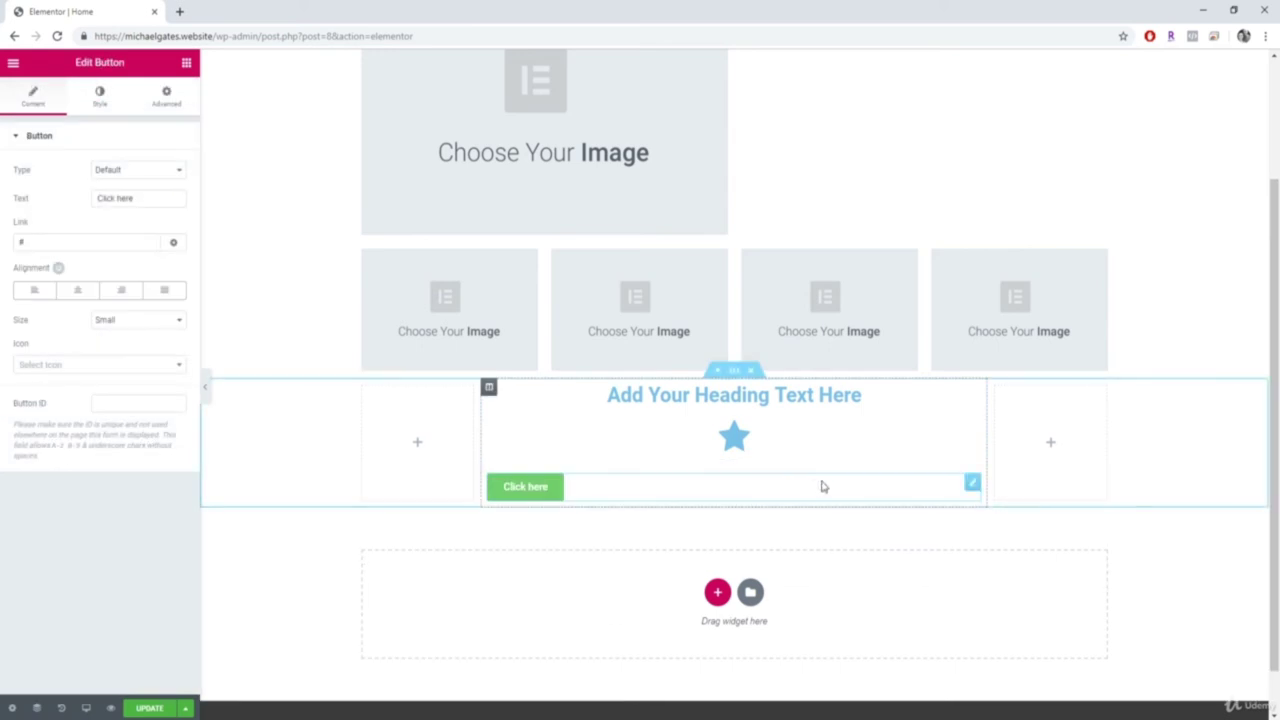
click(79, 297)
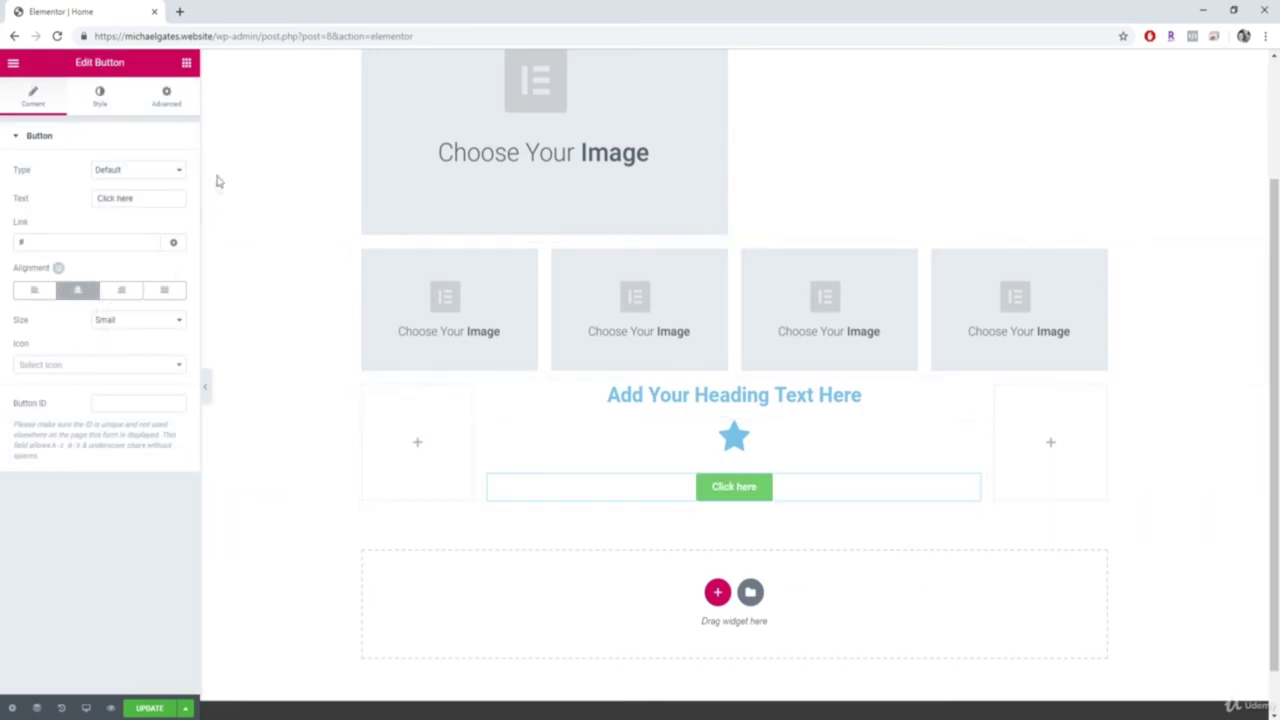
Step: Return to the widget list, preview the page with its new sections in a separate tab, and close the preview
click(186, 63)
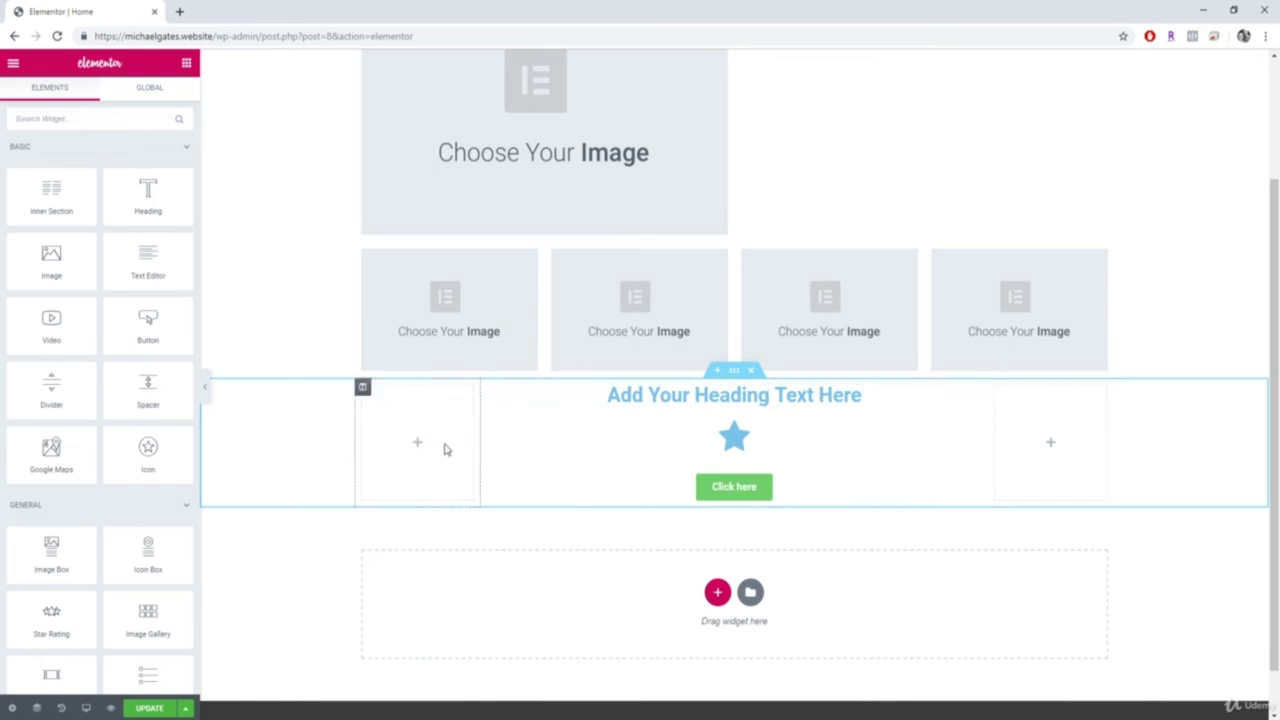
click(111, 708)
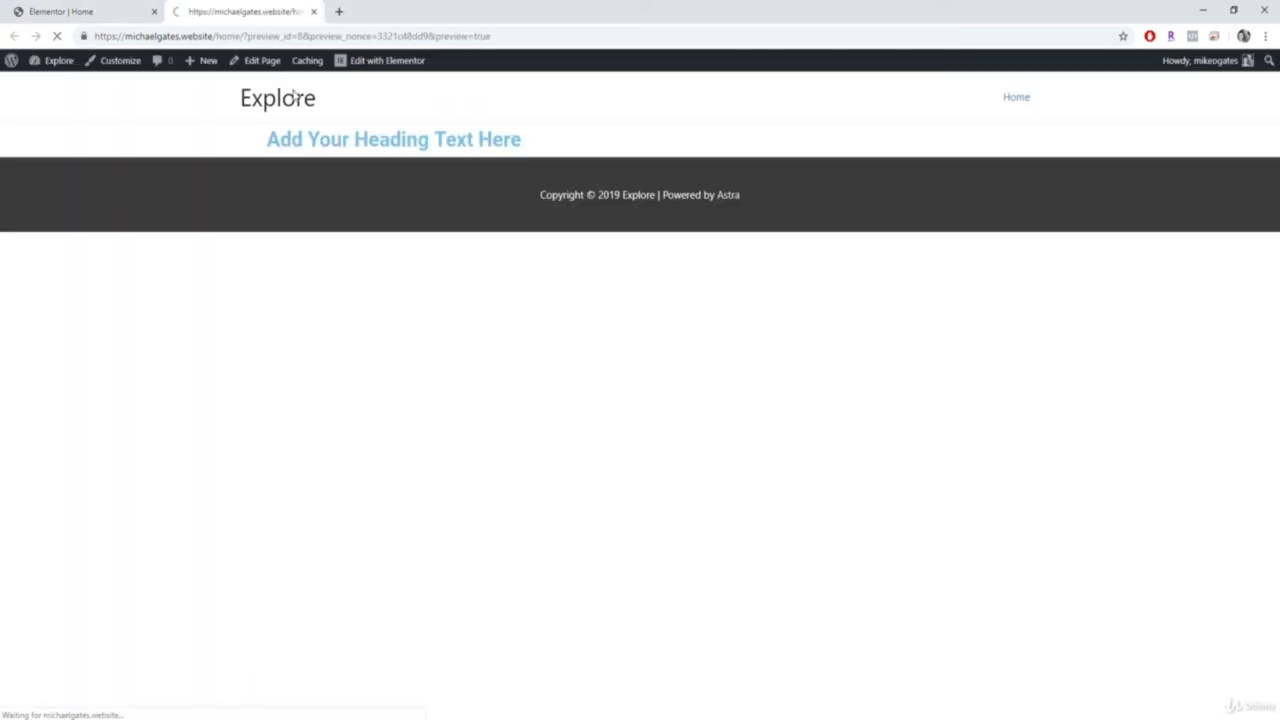
scroll(503, 330, down, 1)
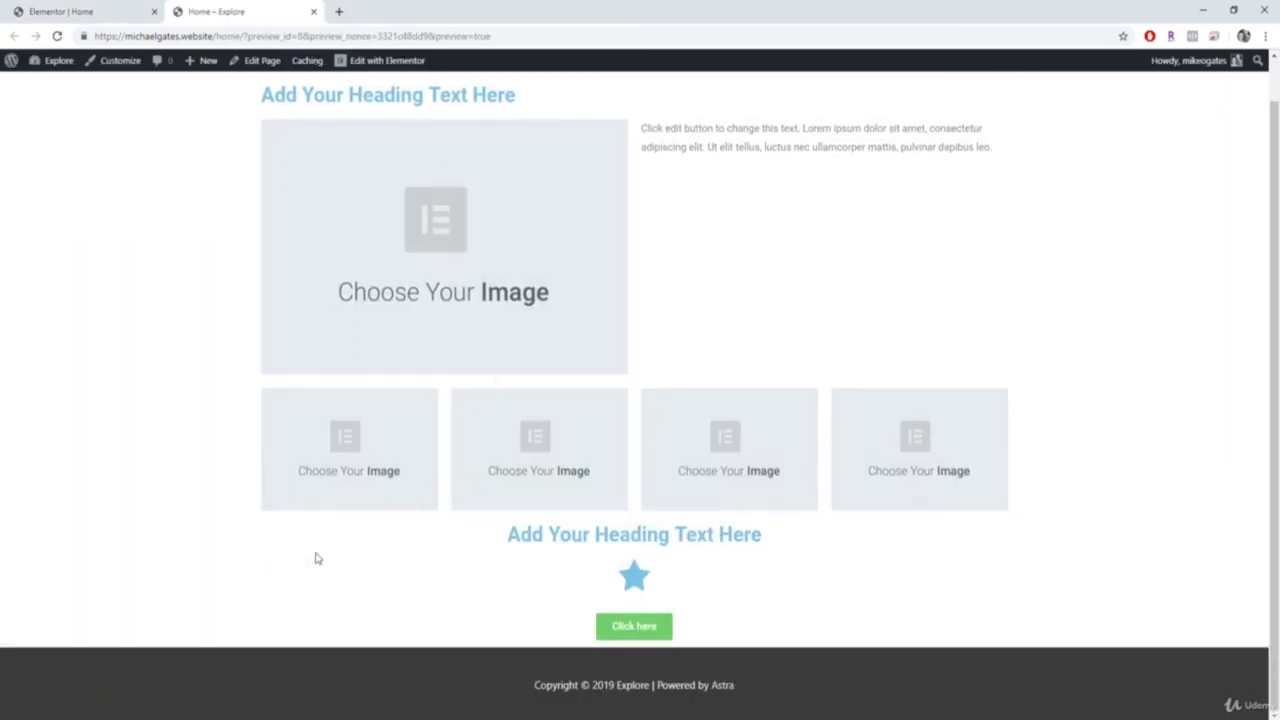
click(314, 12)
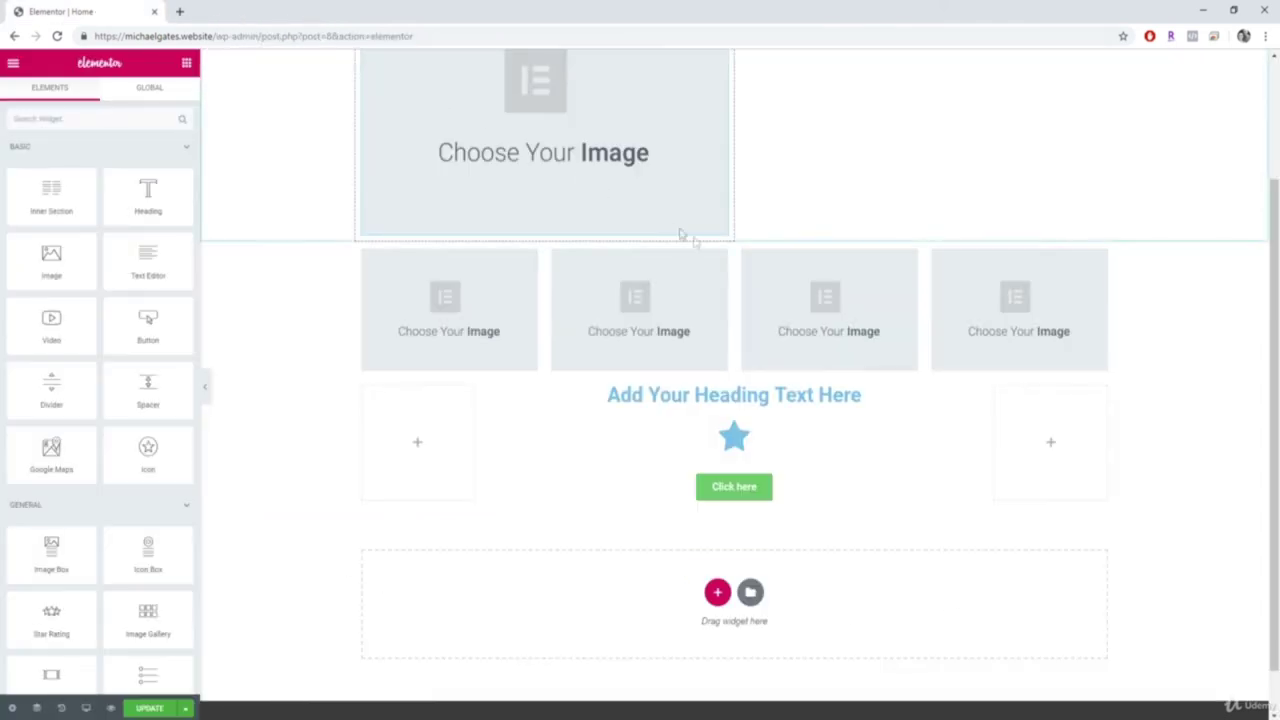
Step: Delete all four sections from the Home page and open the template library for the empty page
scroll(897, 457, up, 2)
click(752, 94)
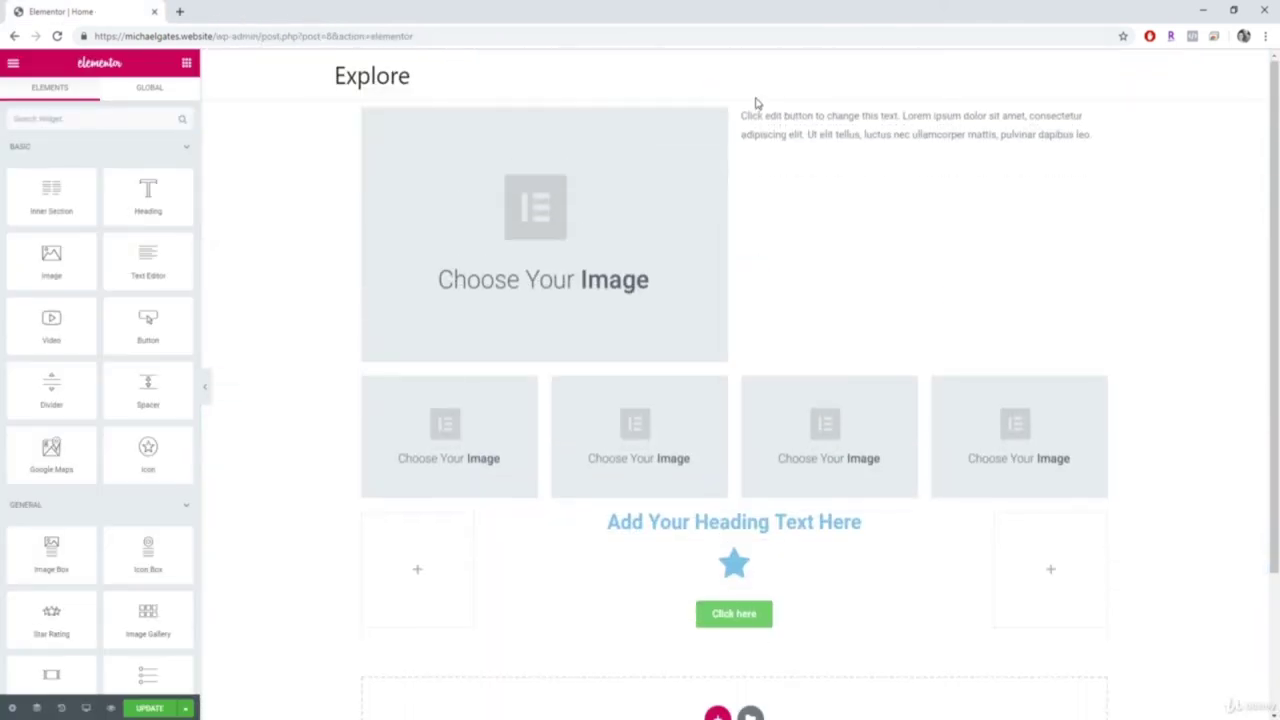
click(752, 94)
click(756, 94)
click(757, 95)
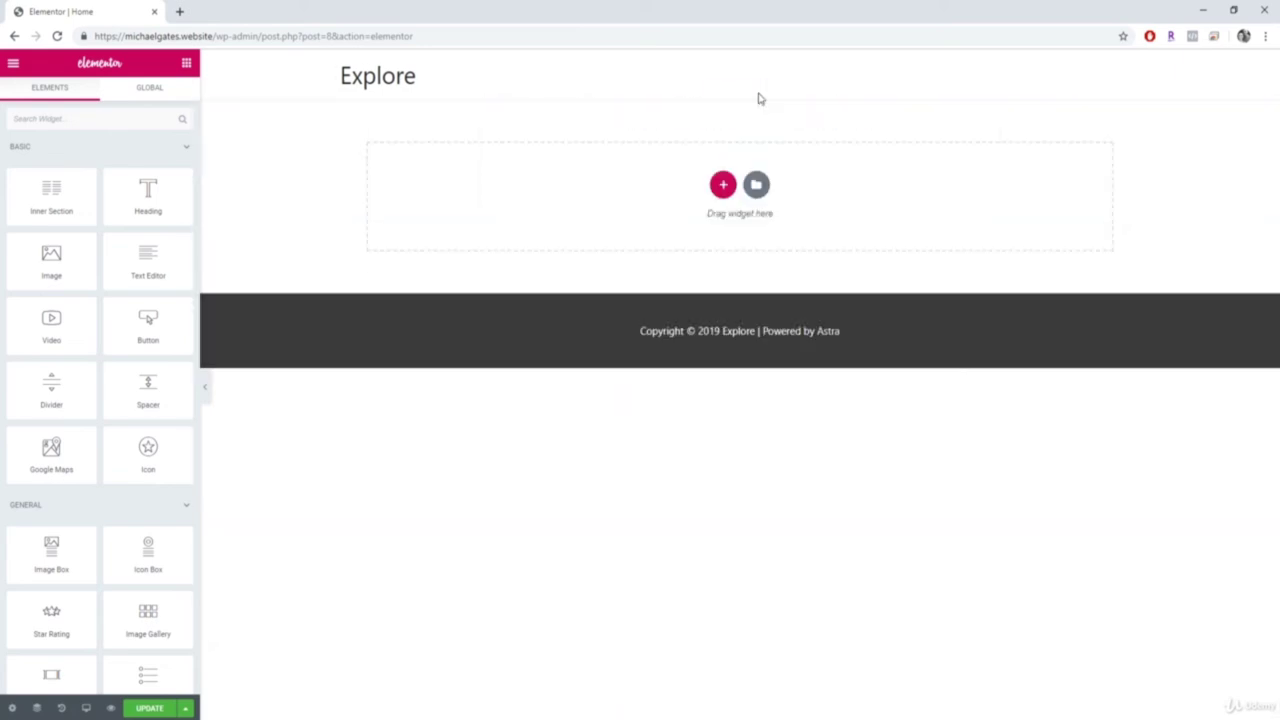
click(758, 189)
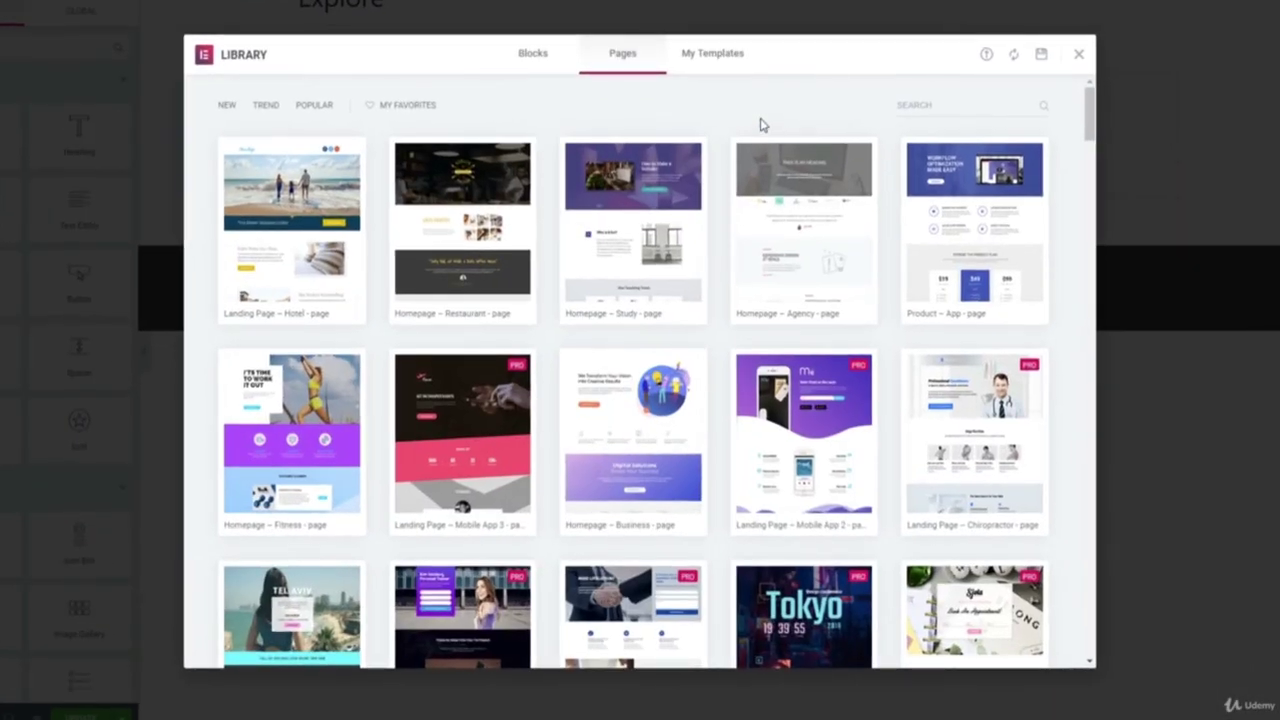
Step: Filter the library's block templates by the Testimonials category and look through the free and Pro designs
click(550, 60)
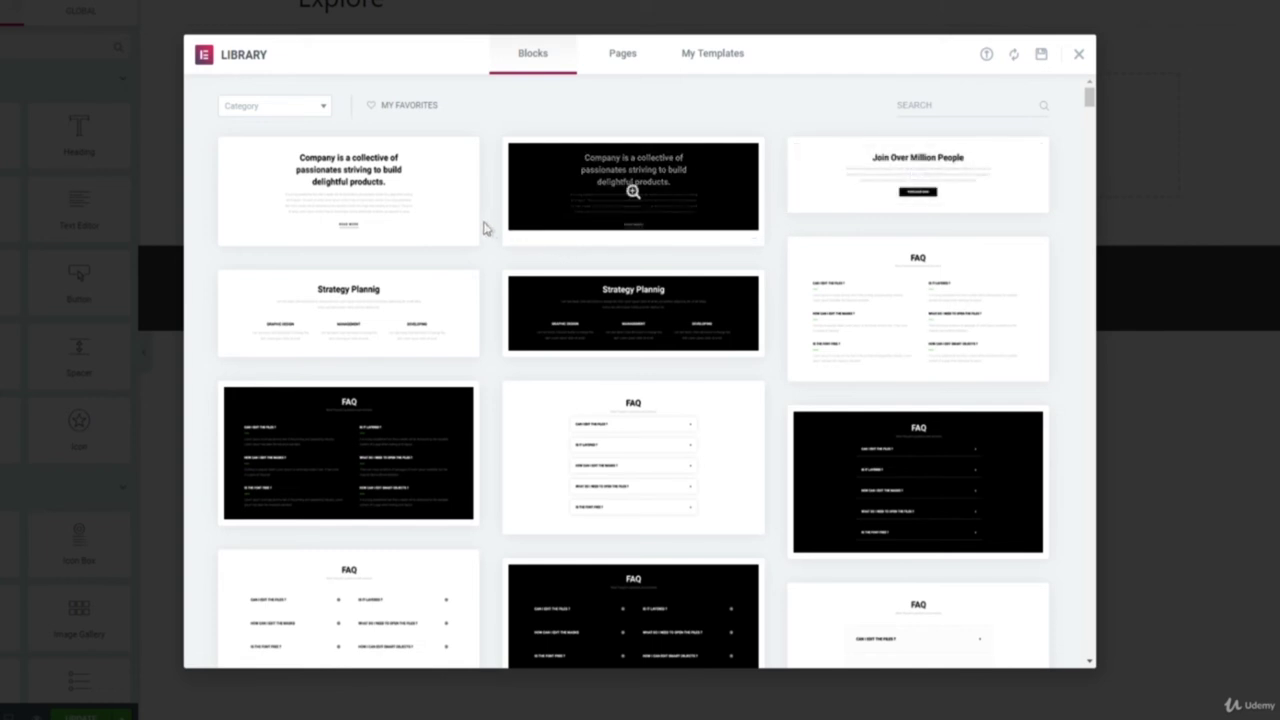
click(320, 108)
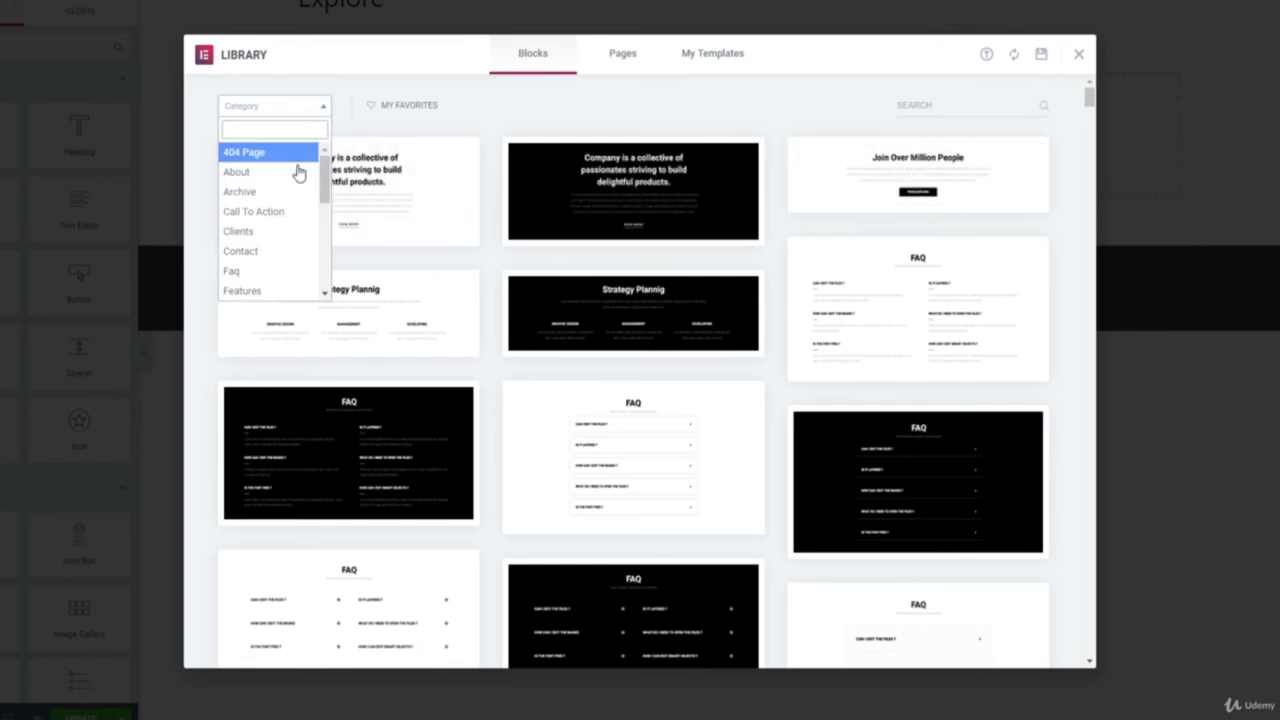
scroll(275, 238, down, 2)
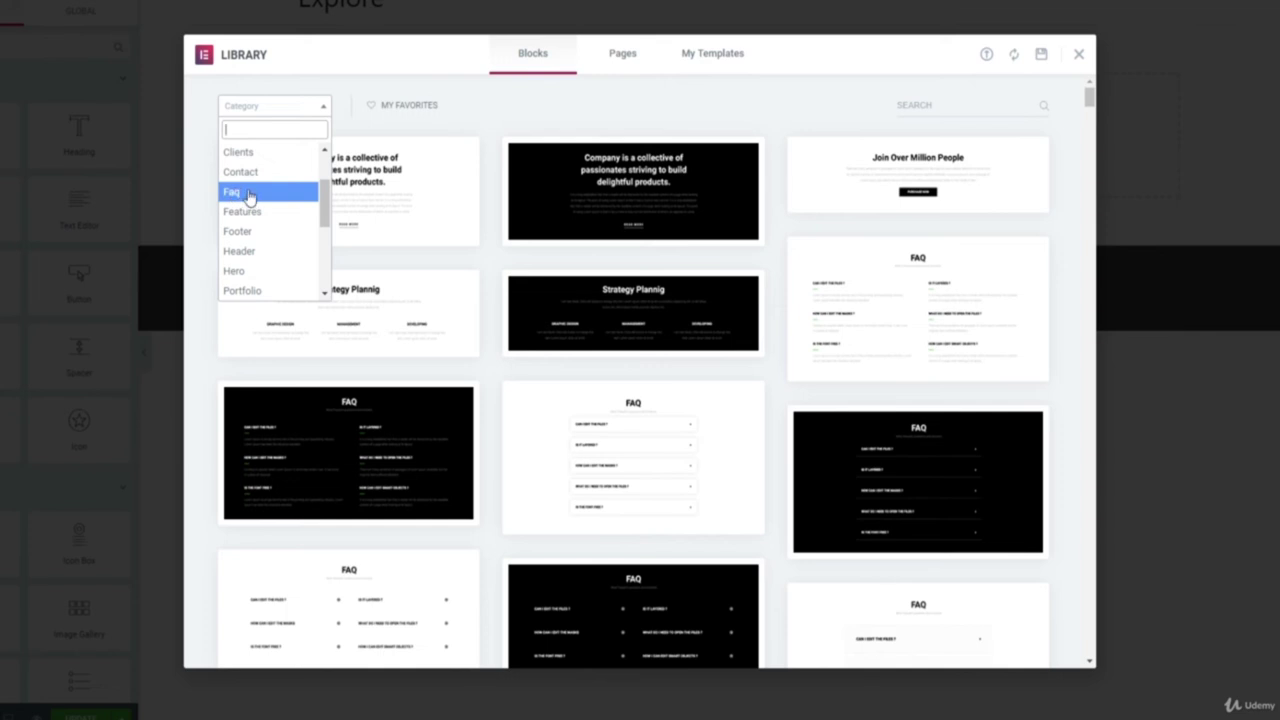
scroll(250, 197, down, 2)
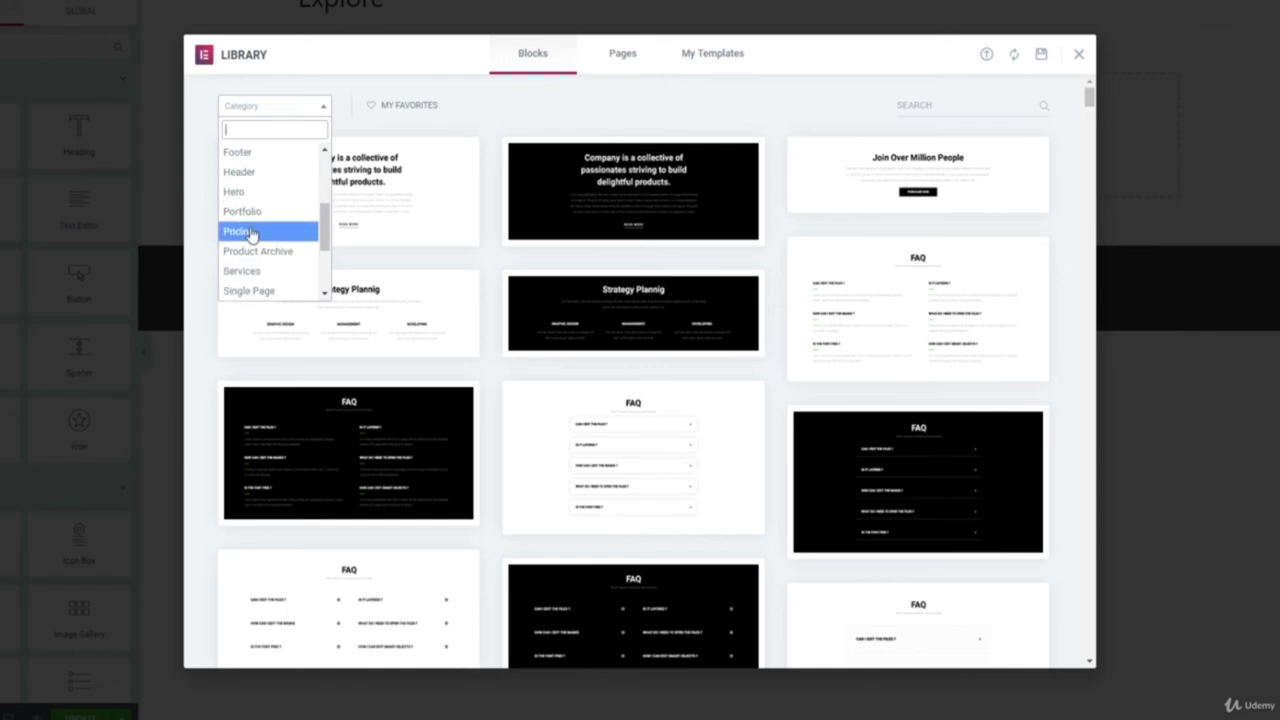
scroll(252, 225, down, 3)
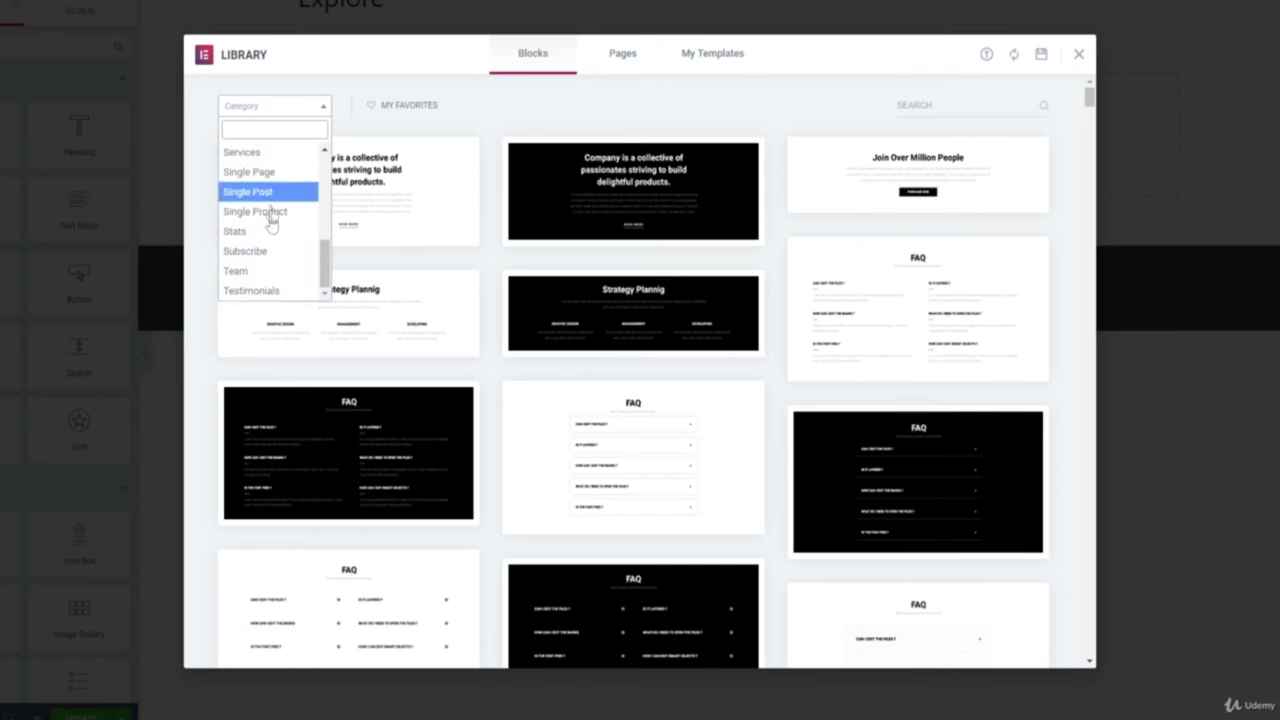
click(253, 291)
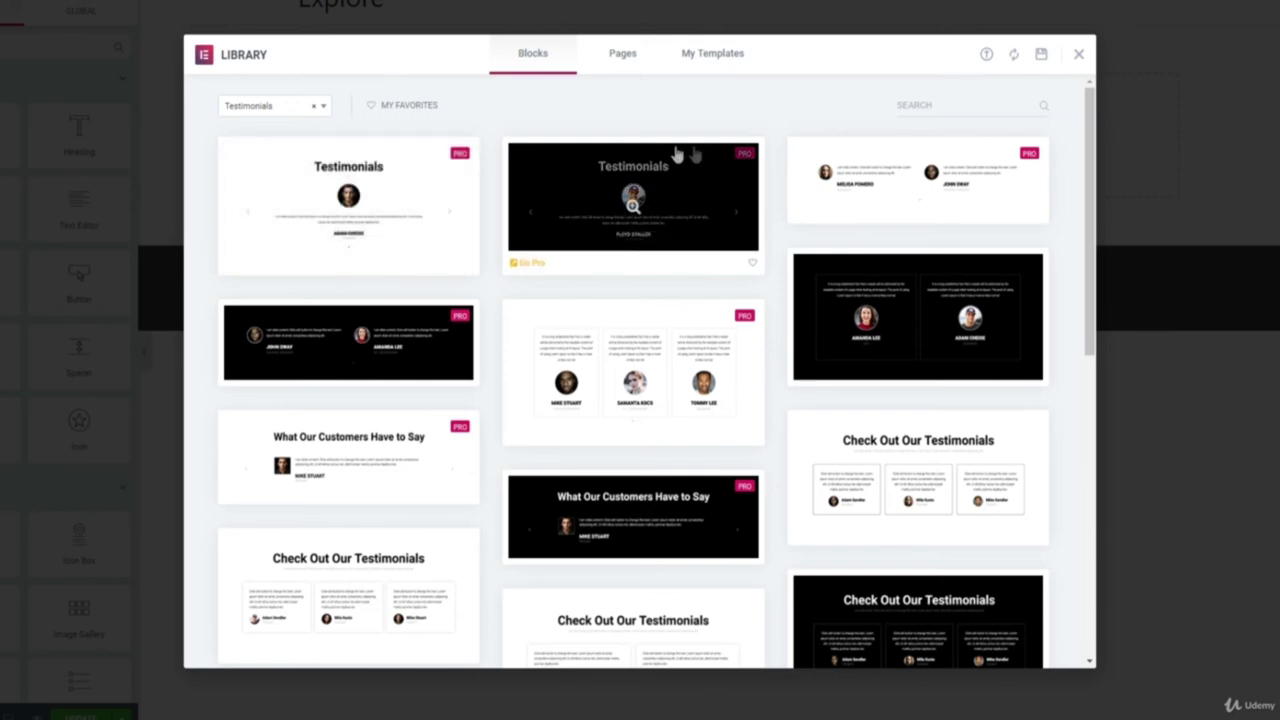
scroll(624, 250, down, 1)
scroll(624, 250, down, 2)
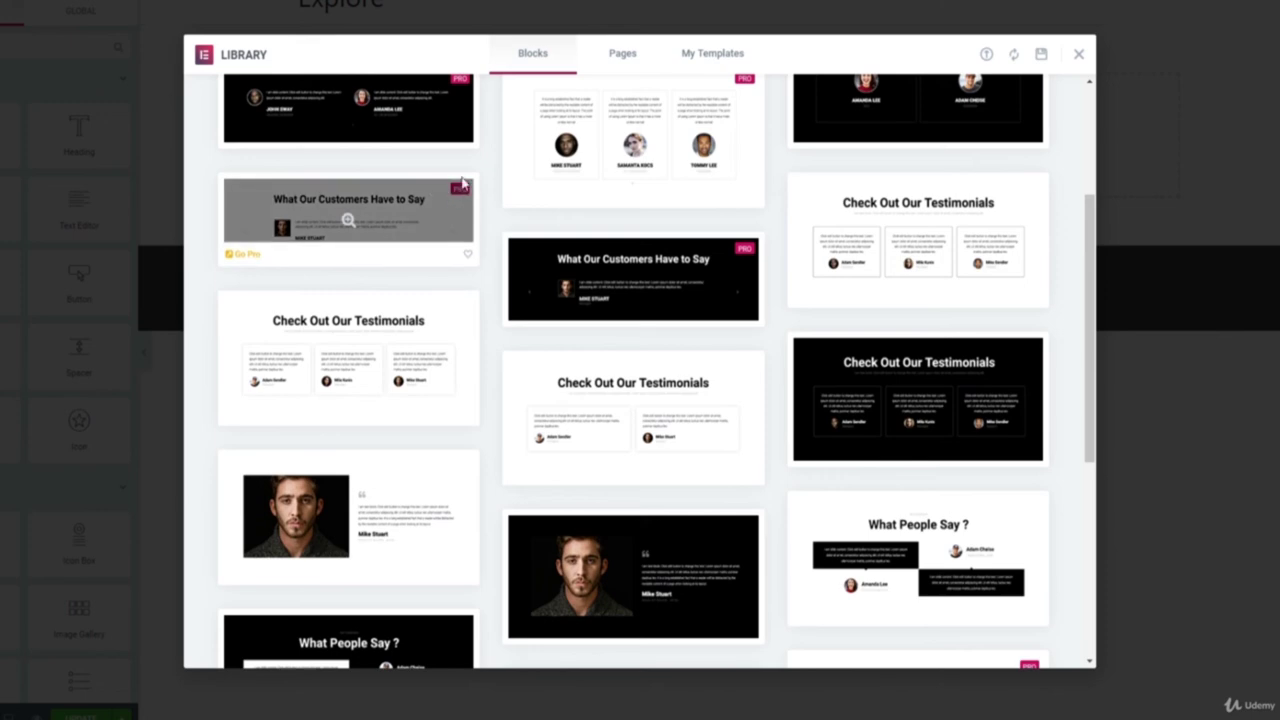
scroll(590, 250, down, 1)
scroll(640, 400, up, 4)
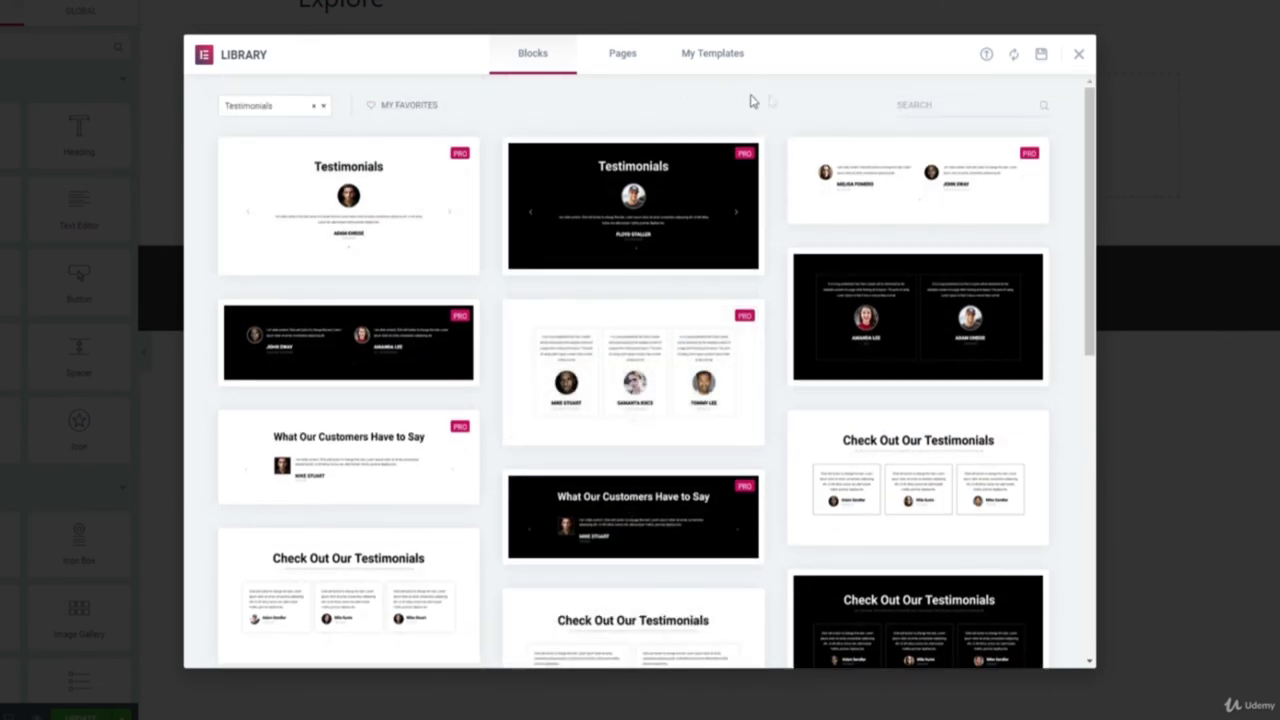
scroll(683, 343, down, 5)
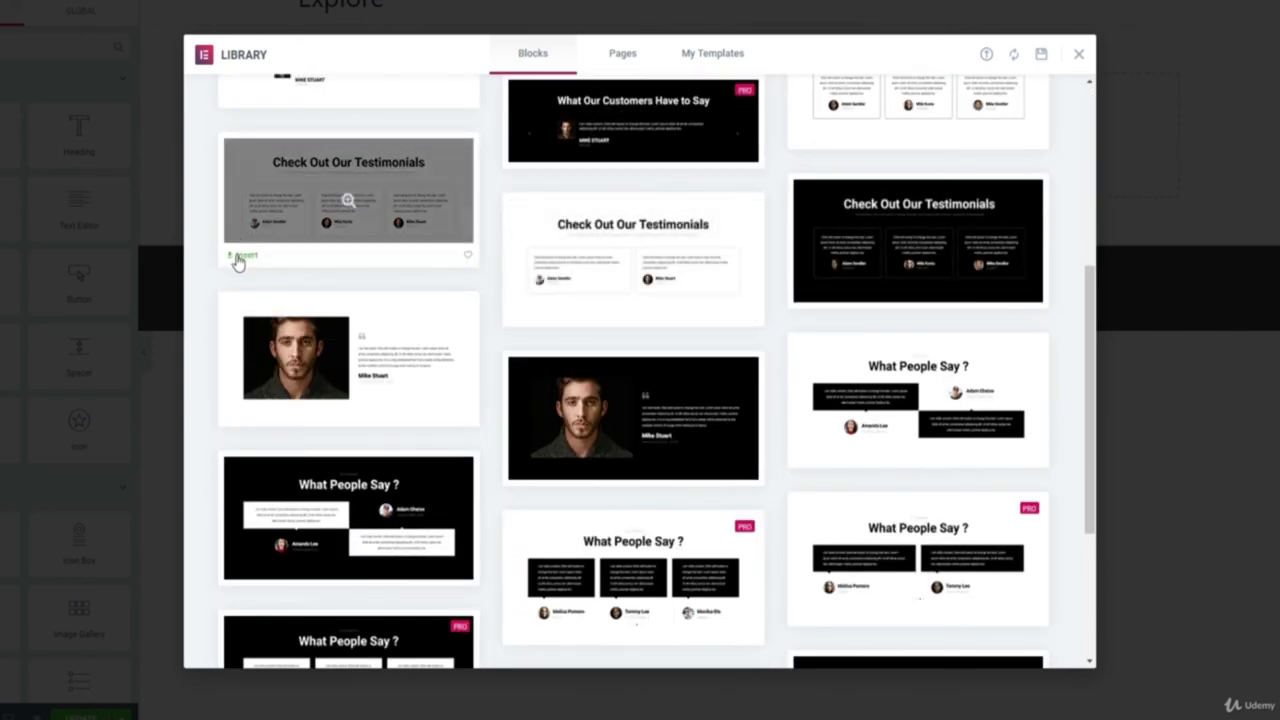
click(241, 260)
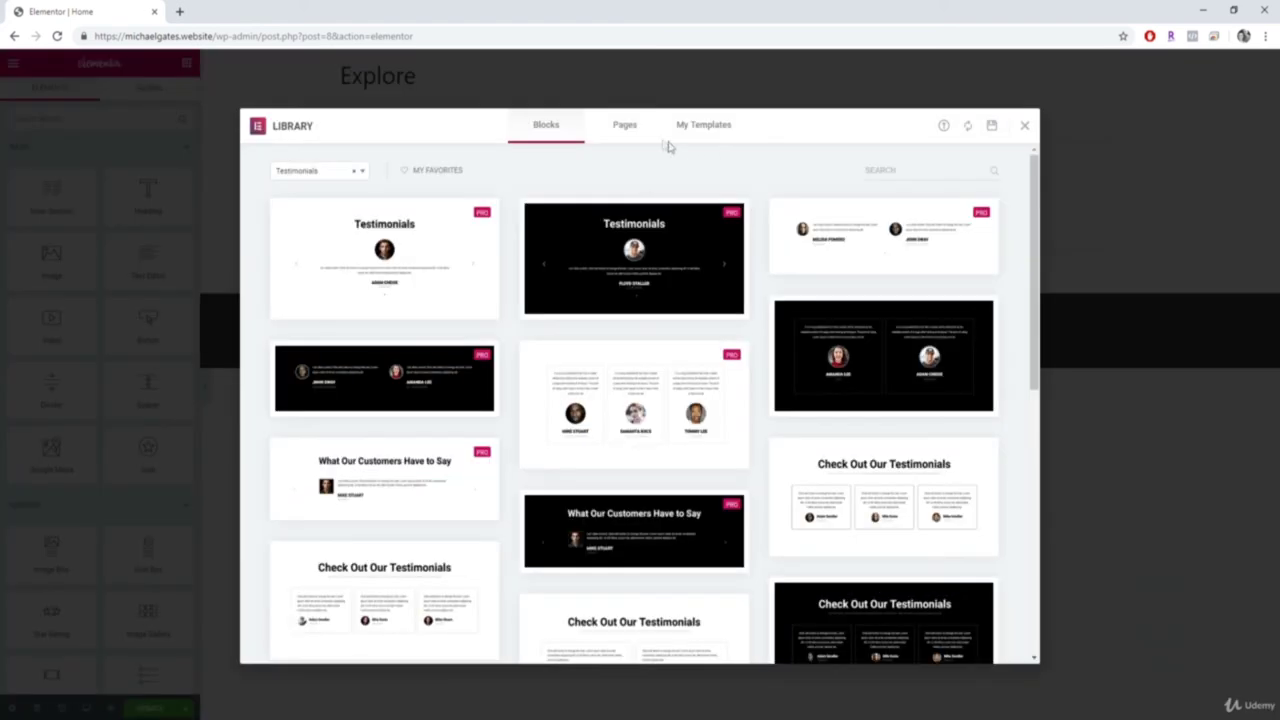
Step: Browse the library's full-page templates, comparing the free and Pro designs
click(638, 133)
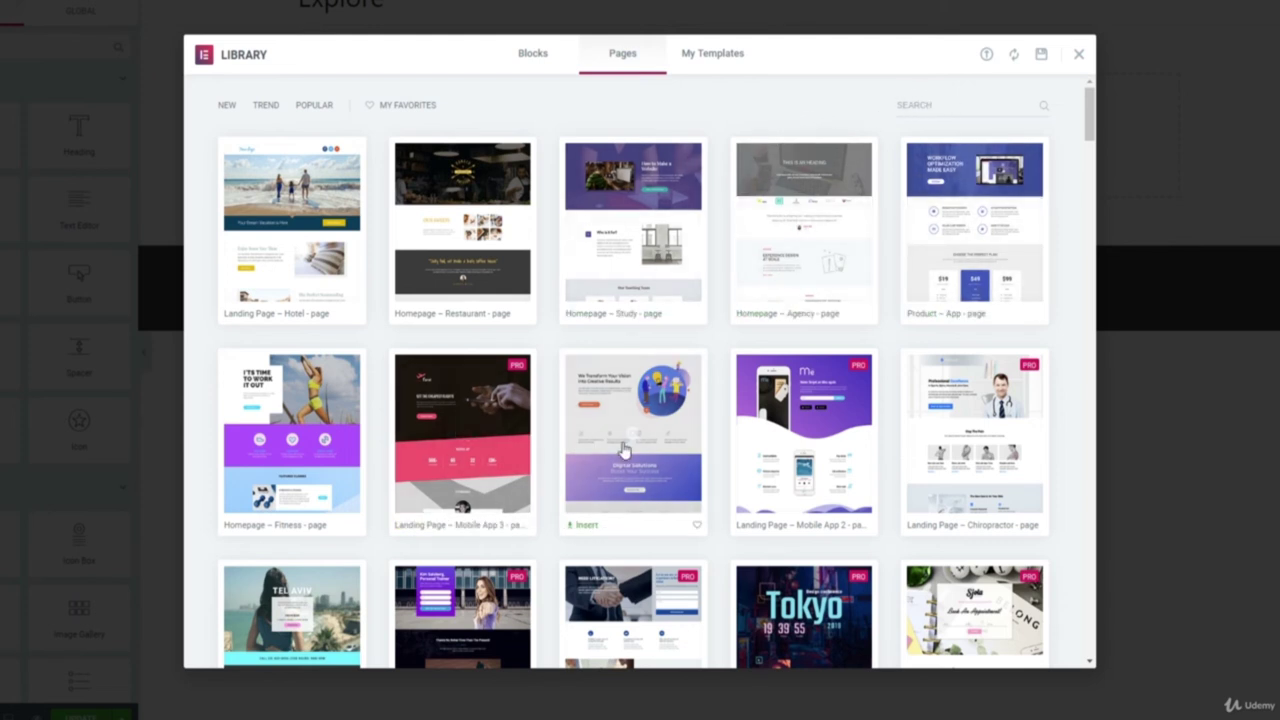
scroll(533, 452, down, 4)
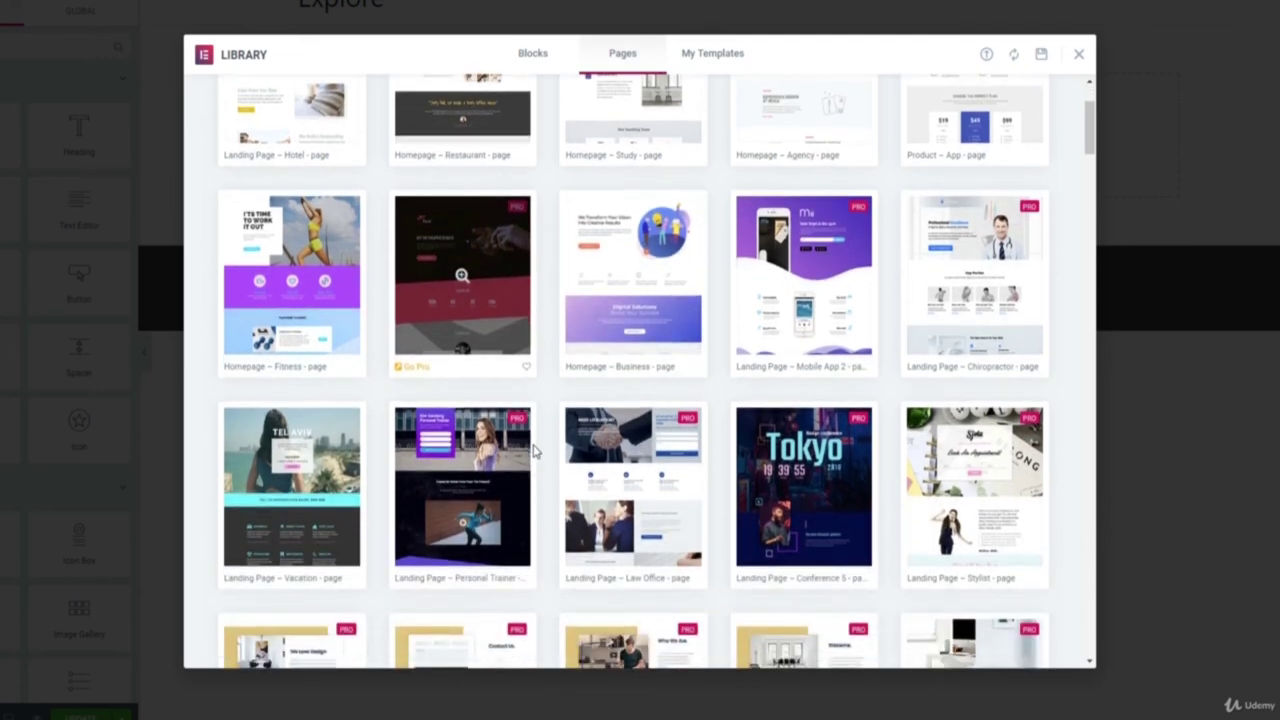
scroll(533, 452, down, 5)
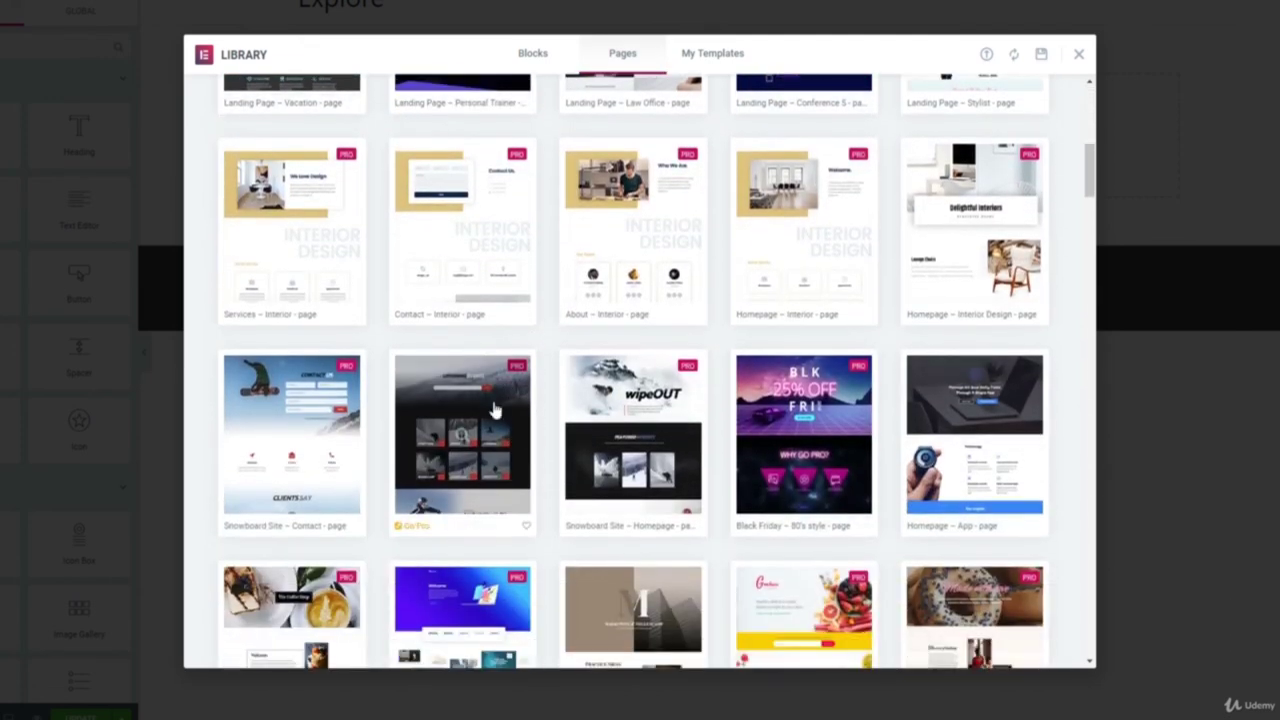
right_click(778, 548)
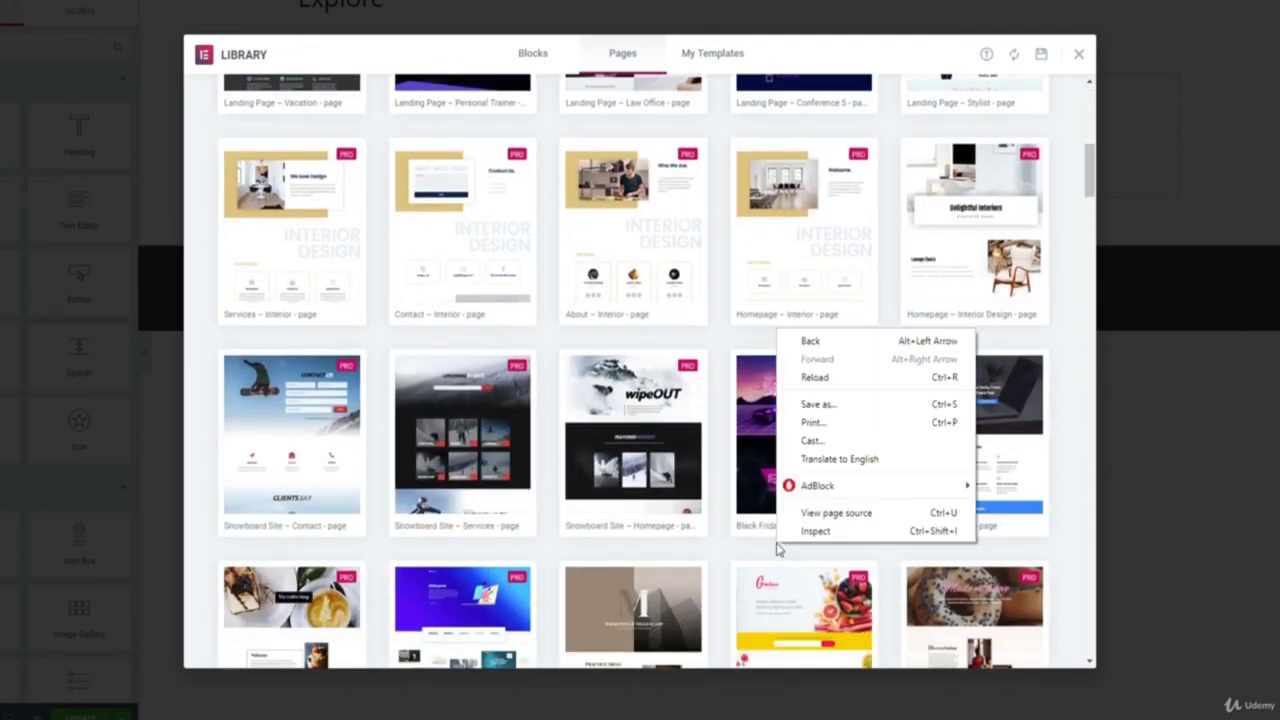
click(720, 543)
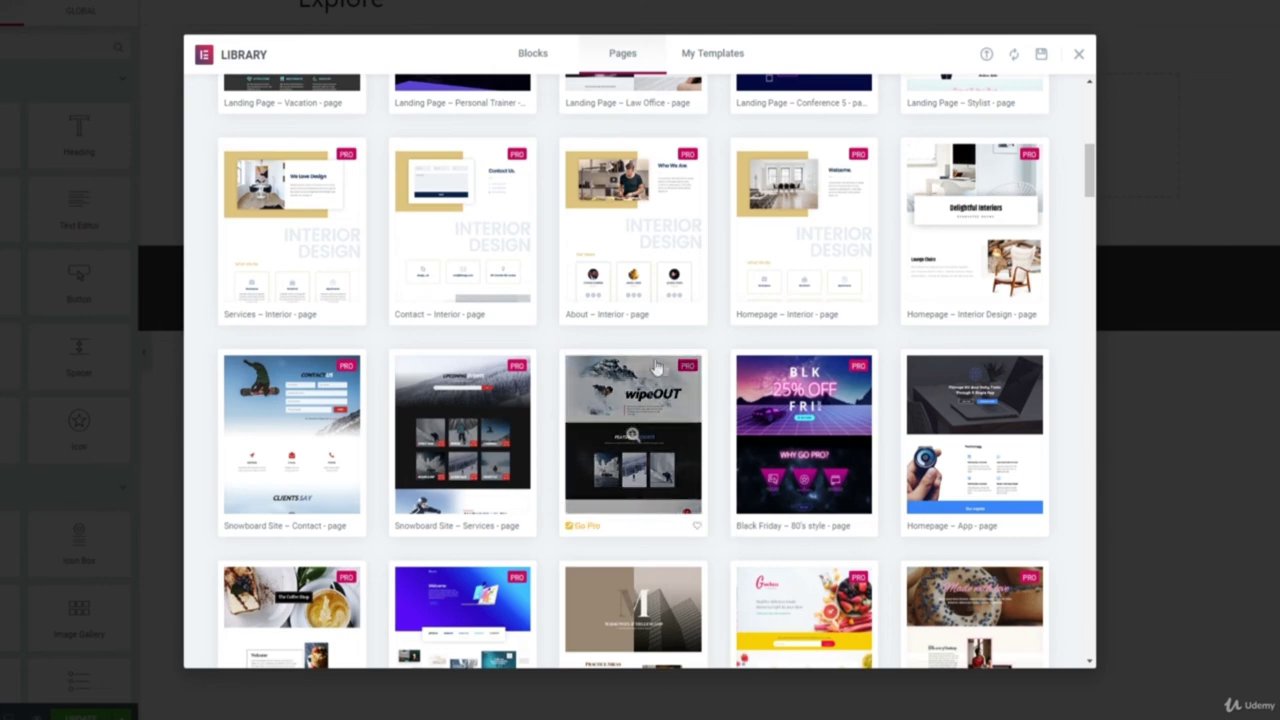
scroll(826, 337, up, 5)
scroll(826, 337, up, 2)
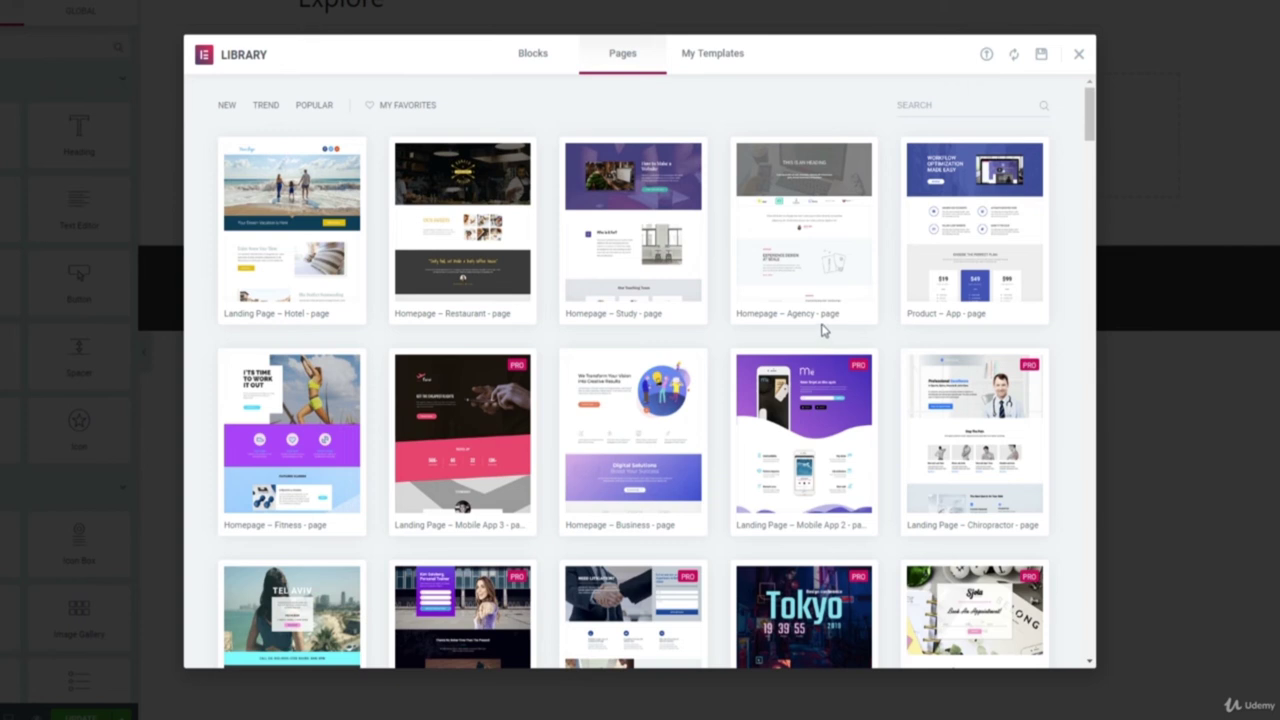
Step: Preview the Homepage – Business page template and insert it into the Home page, importing its document settings
mouse_move(831, 322)
mouse_move(845, 410)
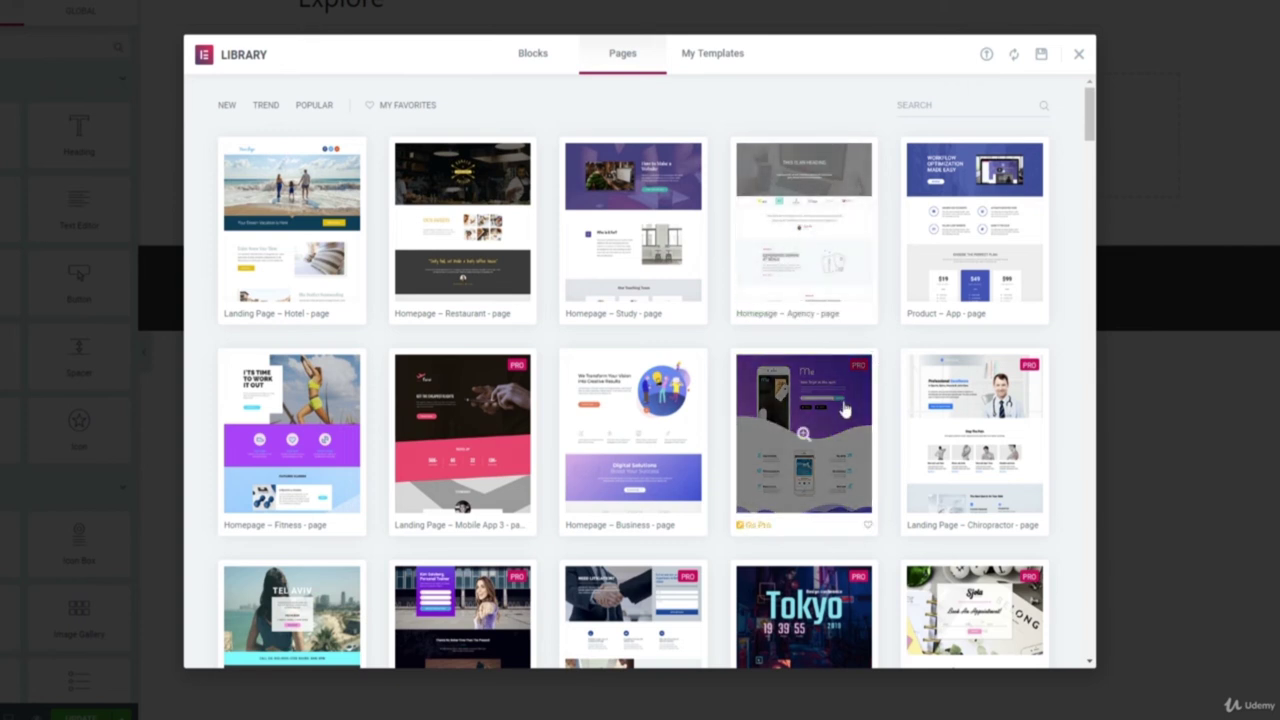
mouse_move(636, 452)
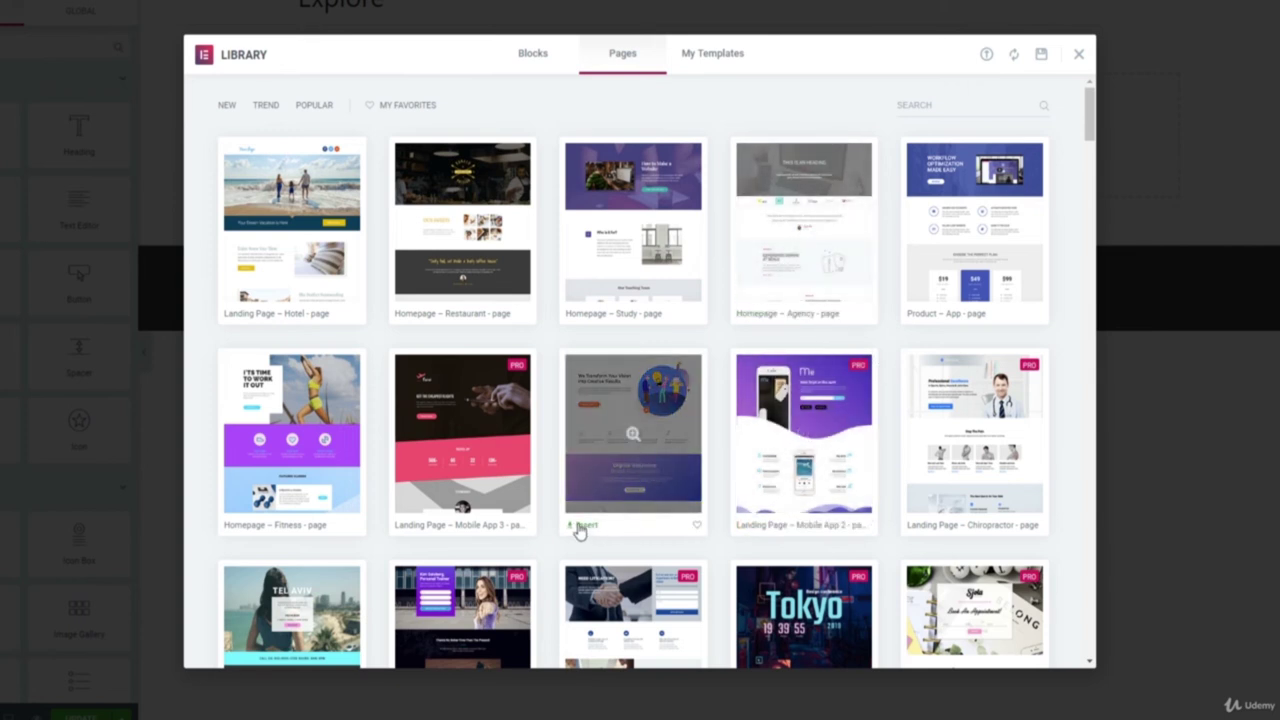
click(634, 432)
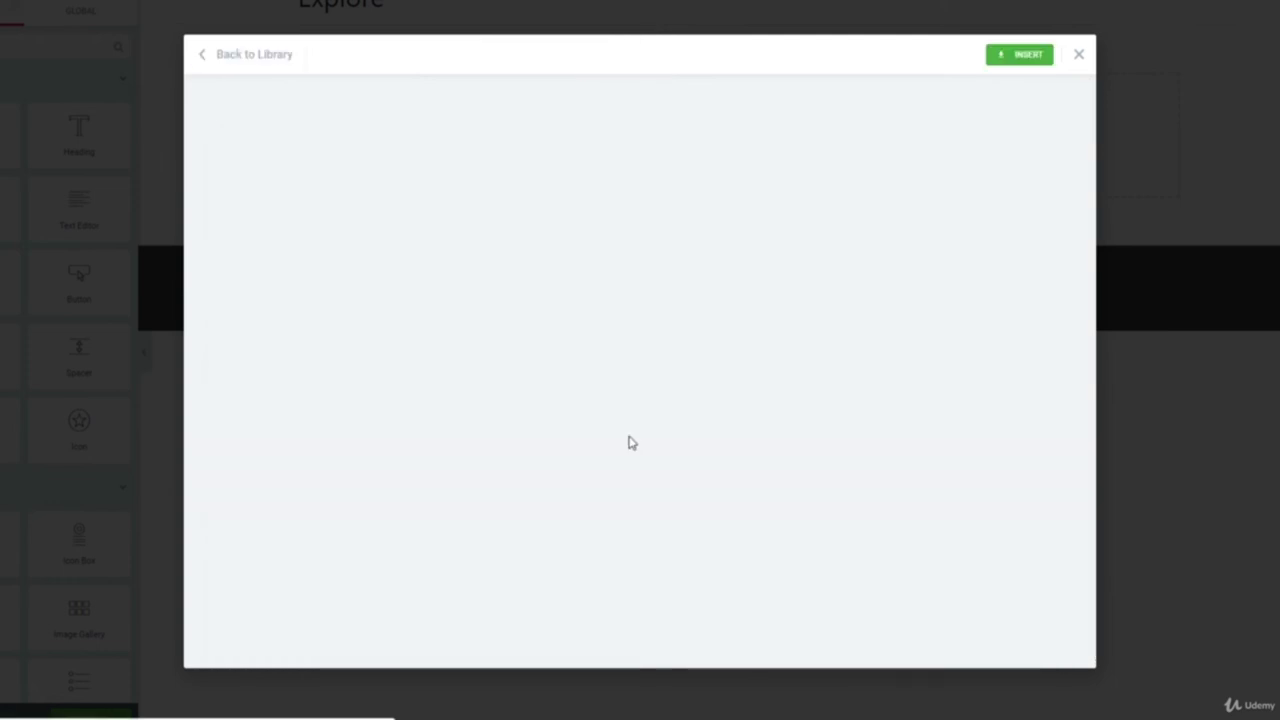
scroll(593, 407, down, 6)
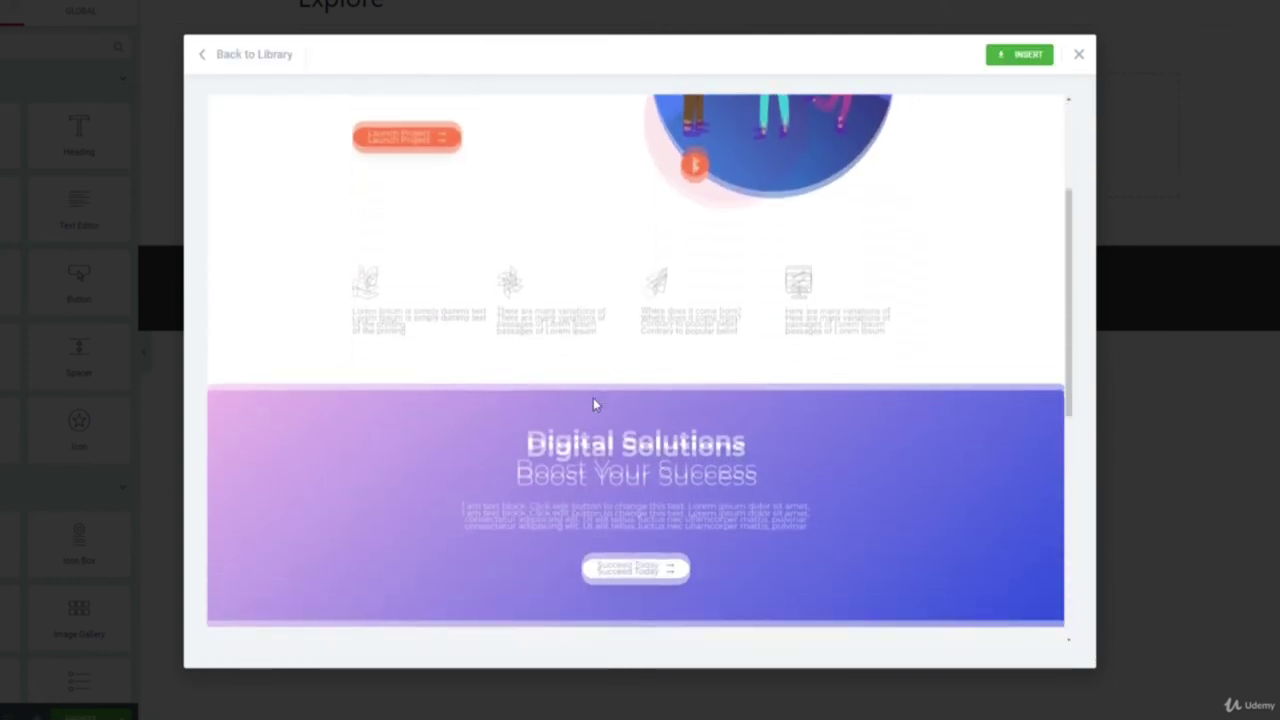
scroll(632, 410, up, 5)
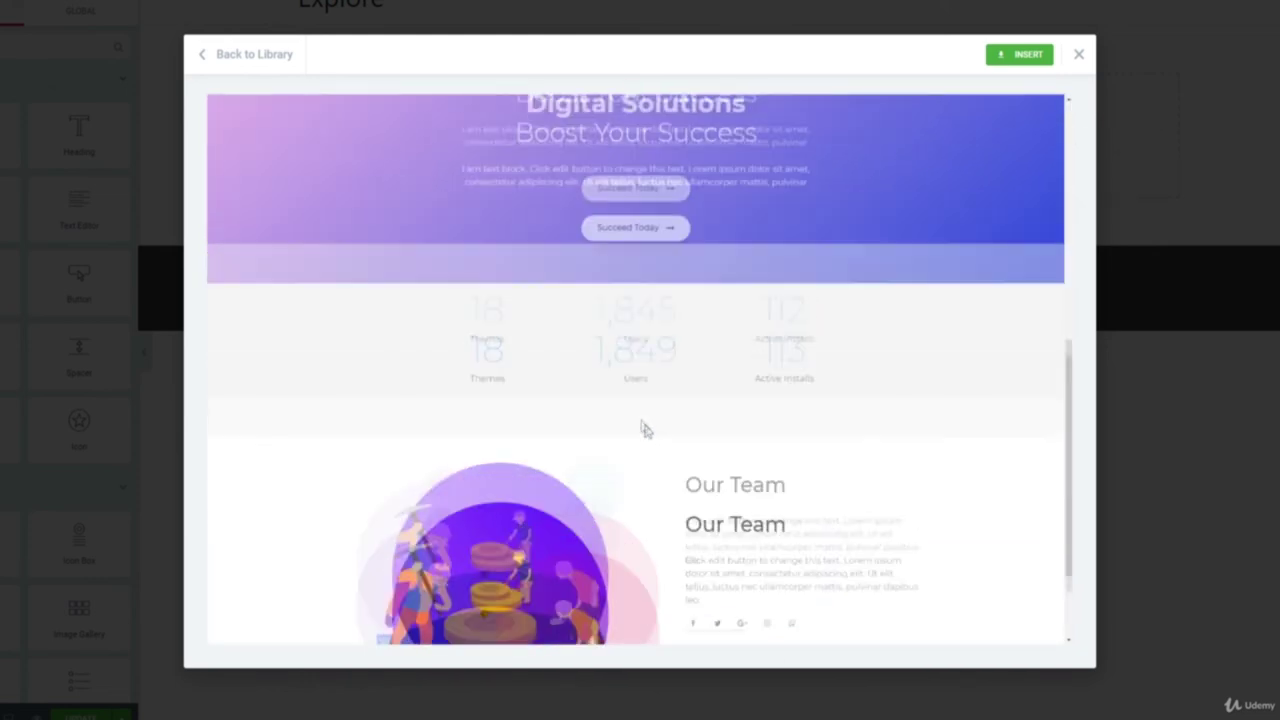
click(1010, 66)
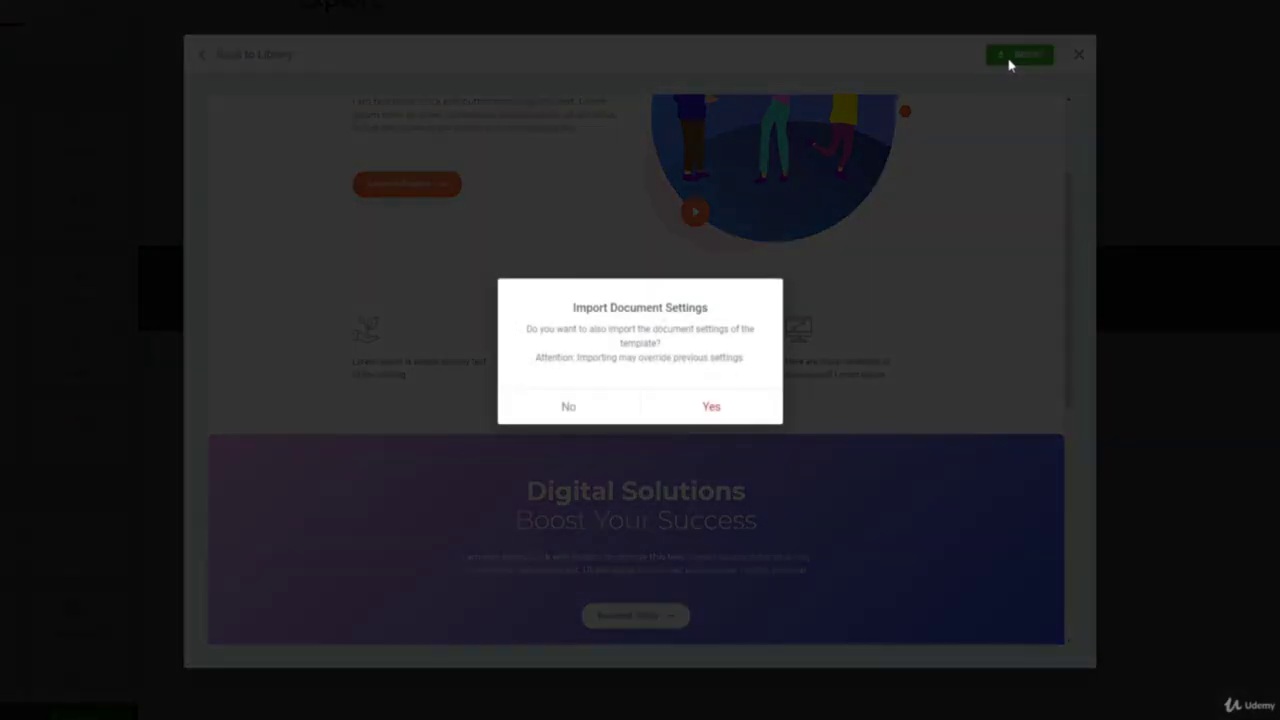
click(705, 419)
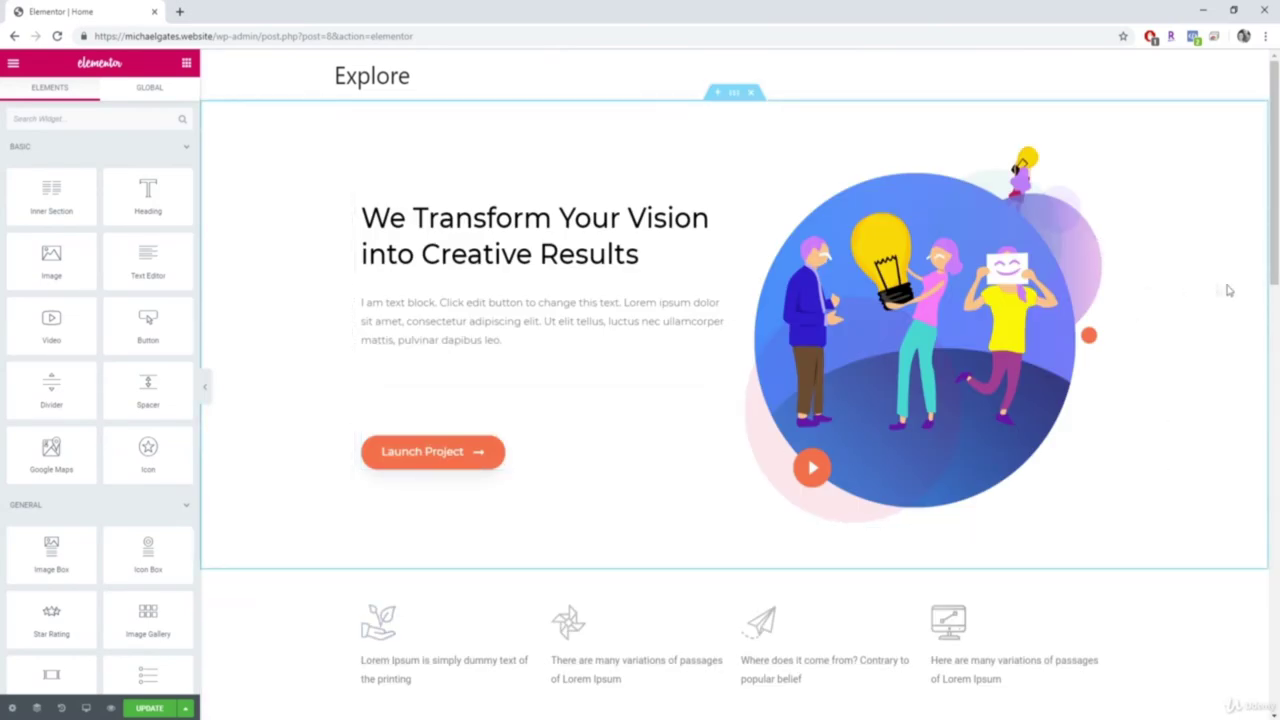
Step: Review the inserted template's sections on the Home page, from the hero section down to Our Team
scroll(677, 192, down, 5)
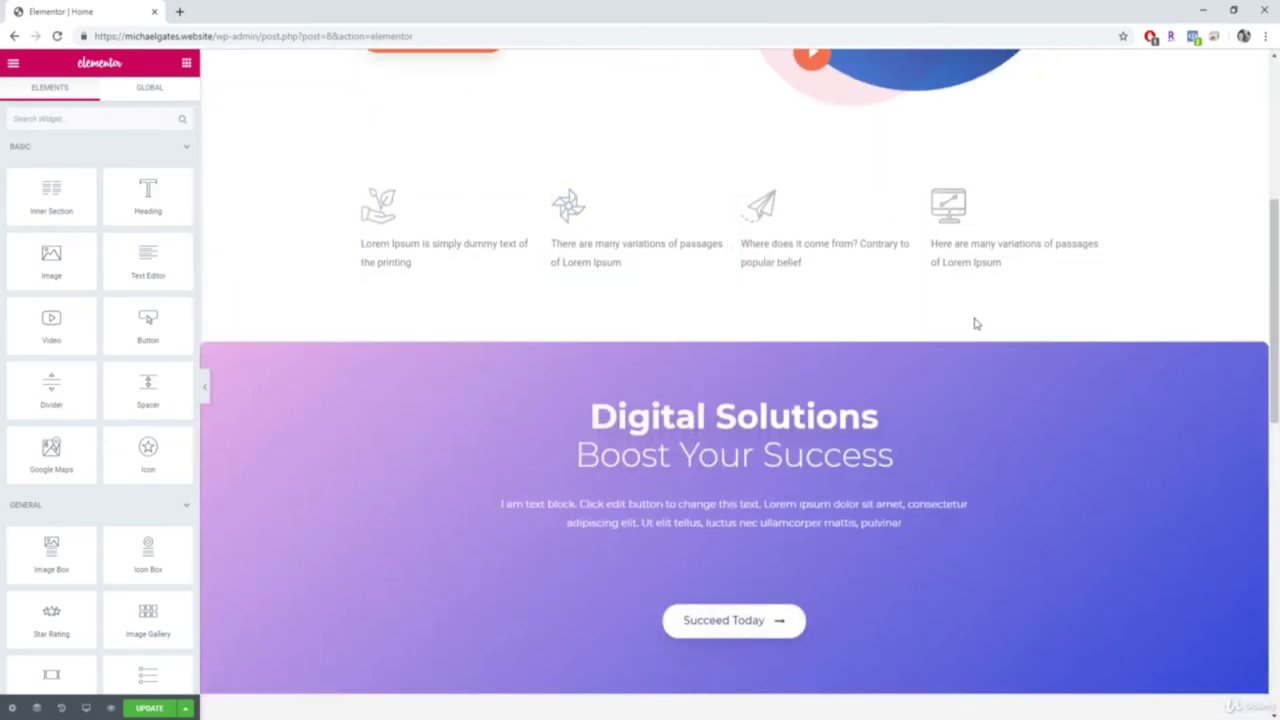
scroll(1000, 340, up, 5)
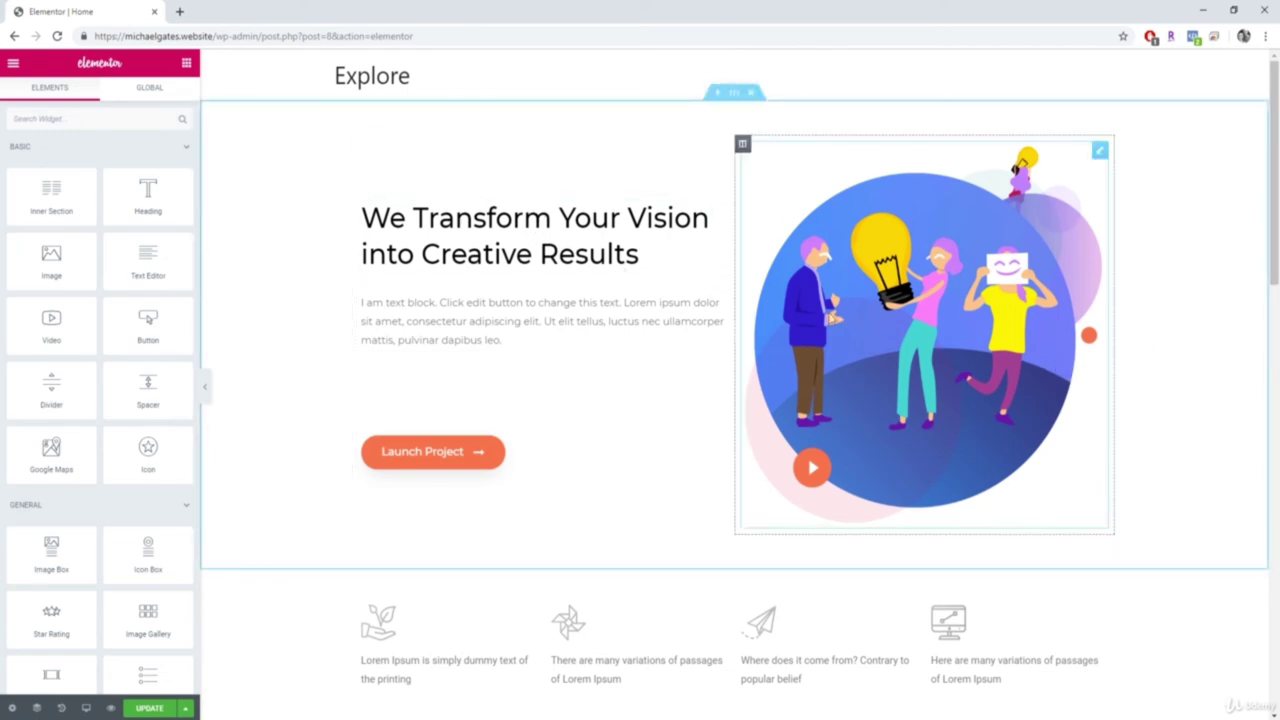
scroll(823, 286, down, 3)
scroll(642, 444, down, 7)
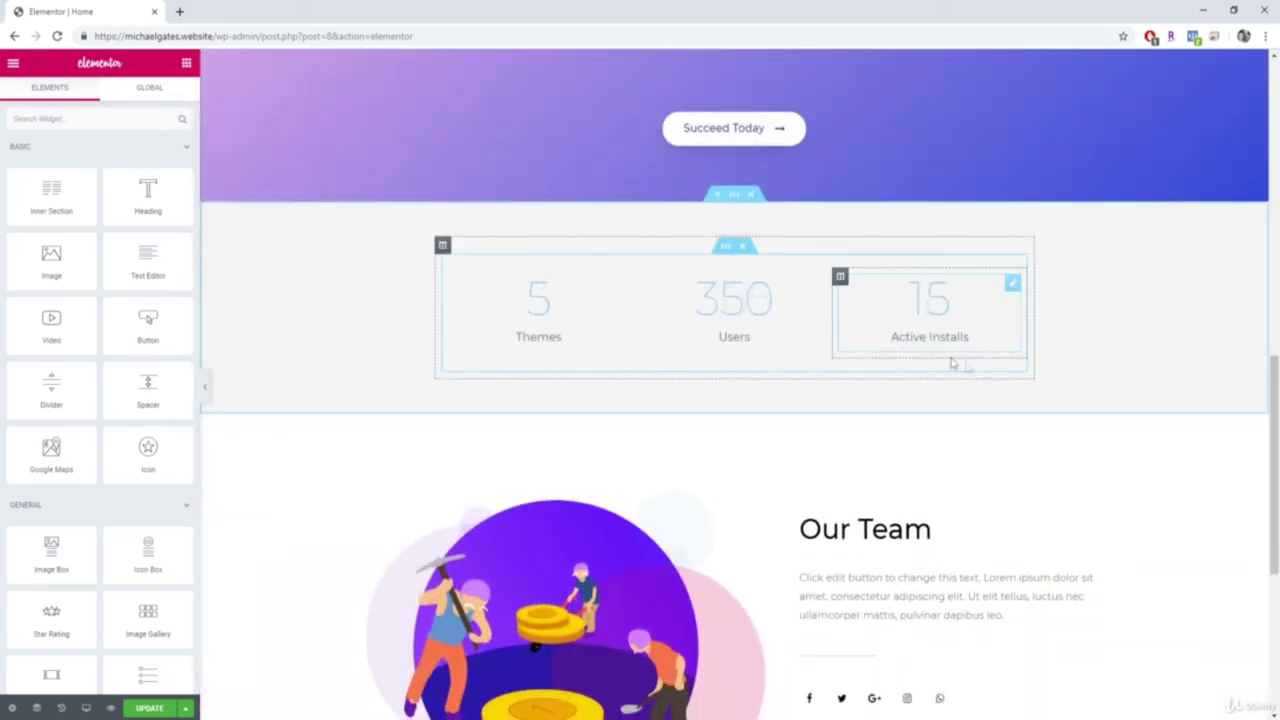
scroll(760, 385, down, 2)
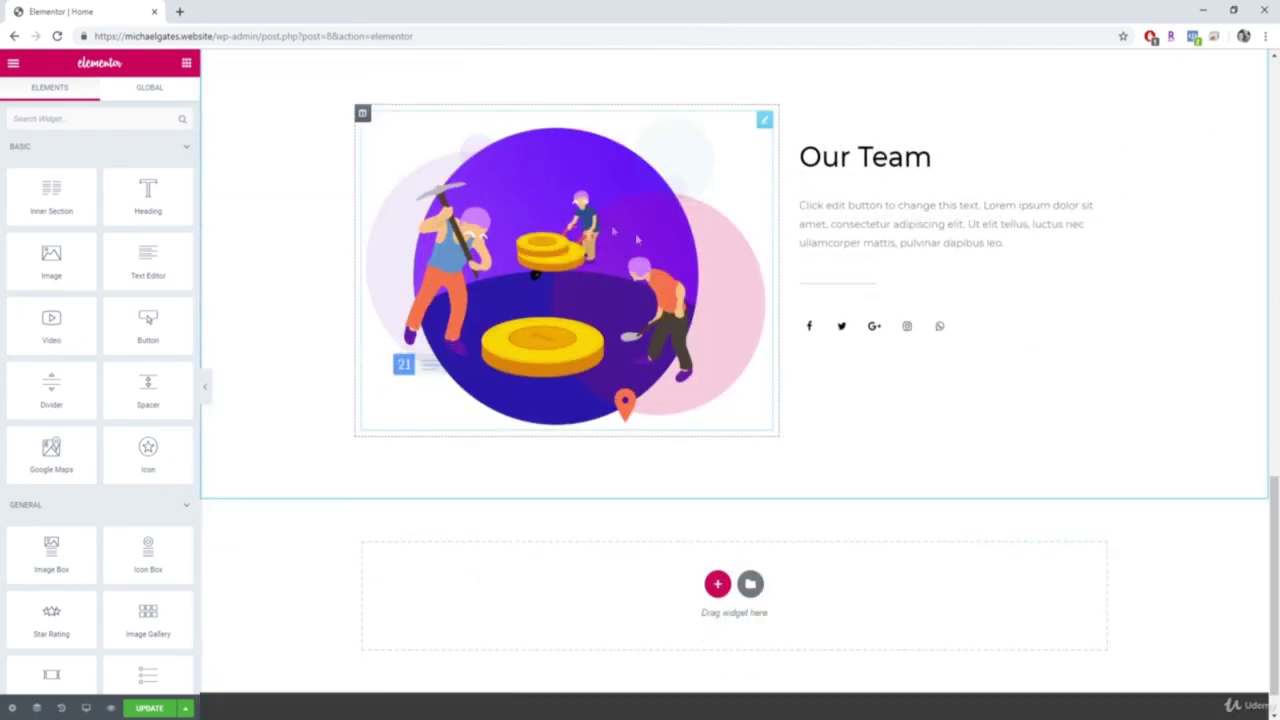
scroll(601, 355, up, 6)
scroll(601, 355, up, 5)
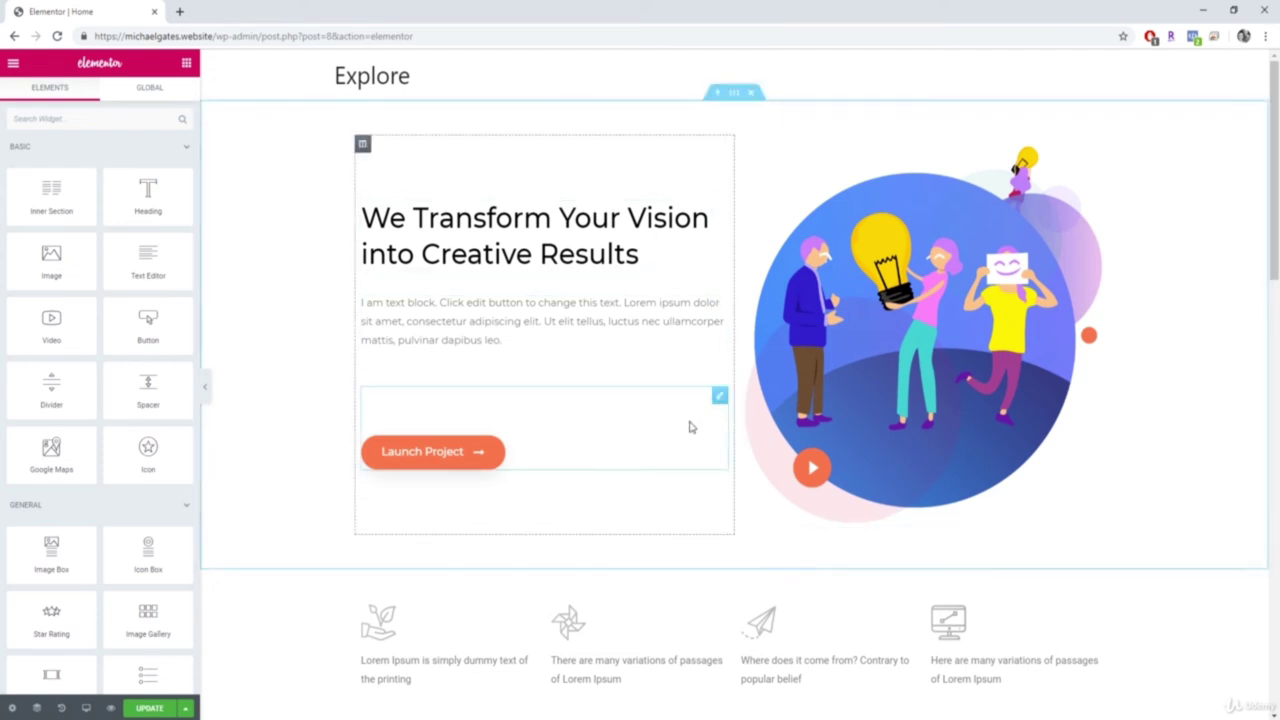
scroll(909, 323, down, 4)
scroll(892, 375, down, 6)
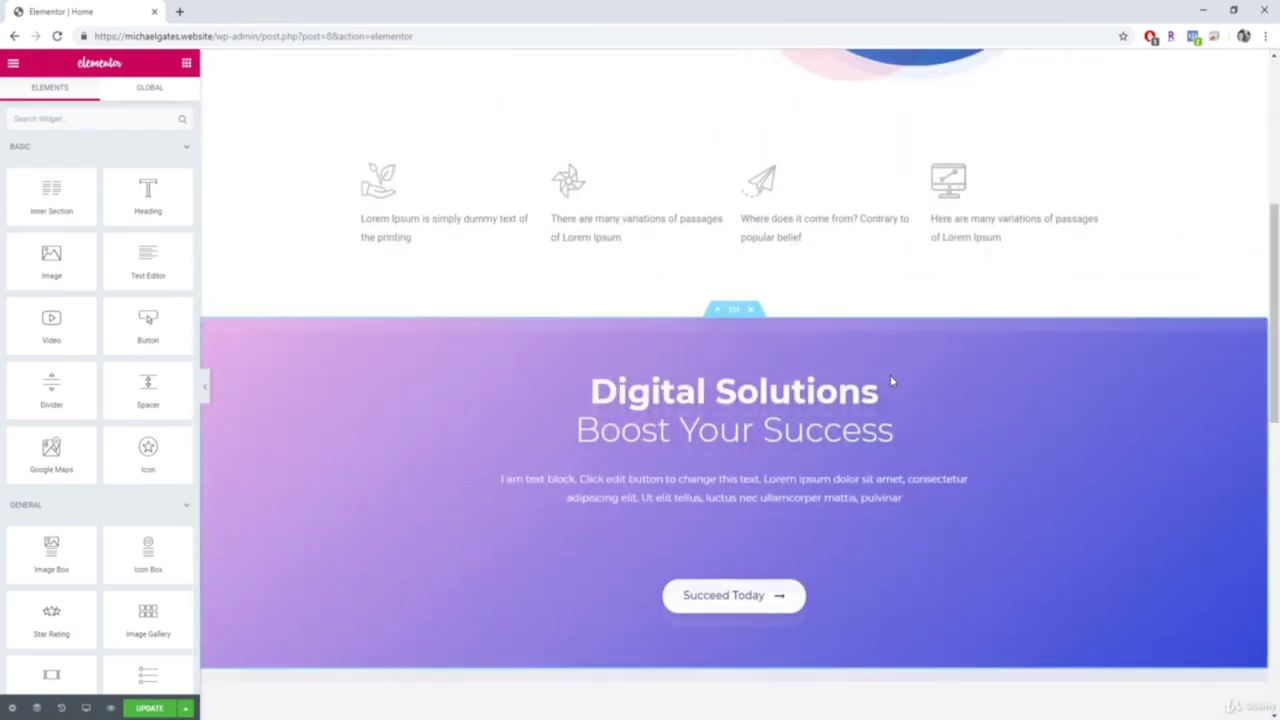
scroll(894, 377, up, 10)
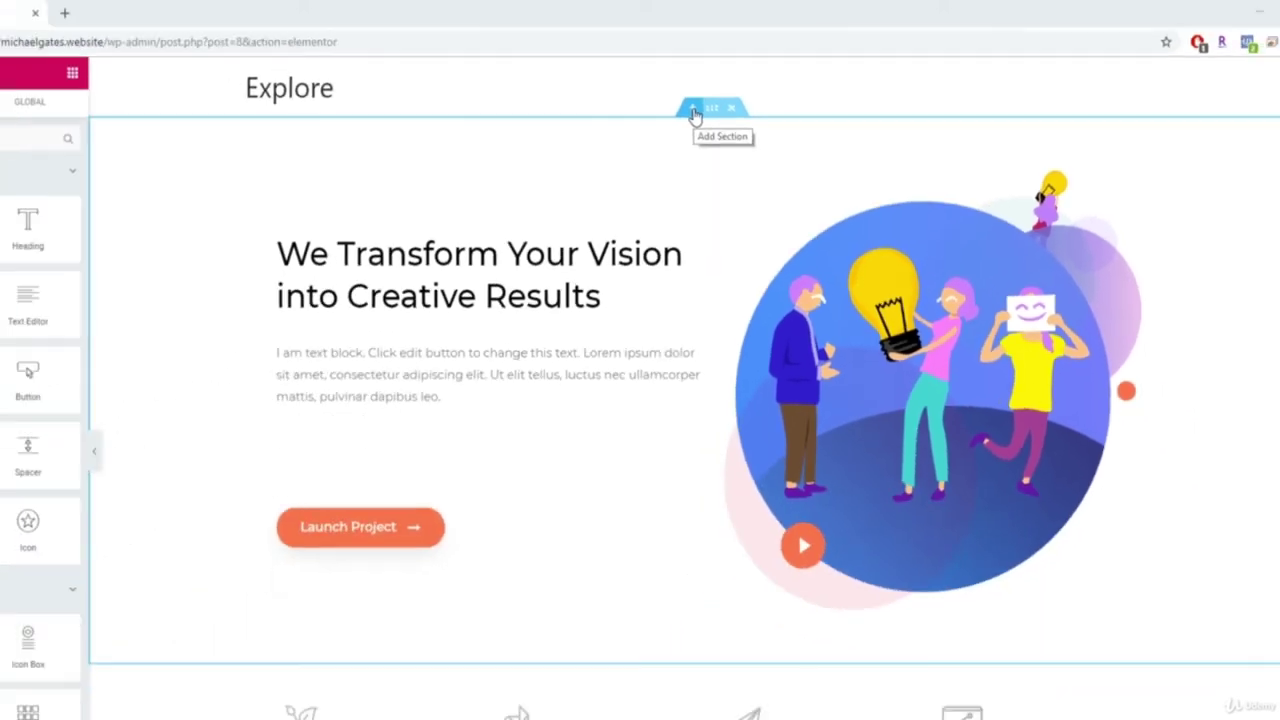
Step: Open the hero section for editing and examine its layout and style settings
click(614, 155)
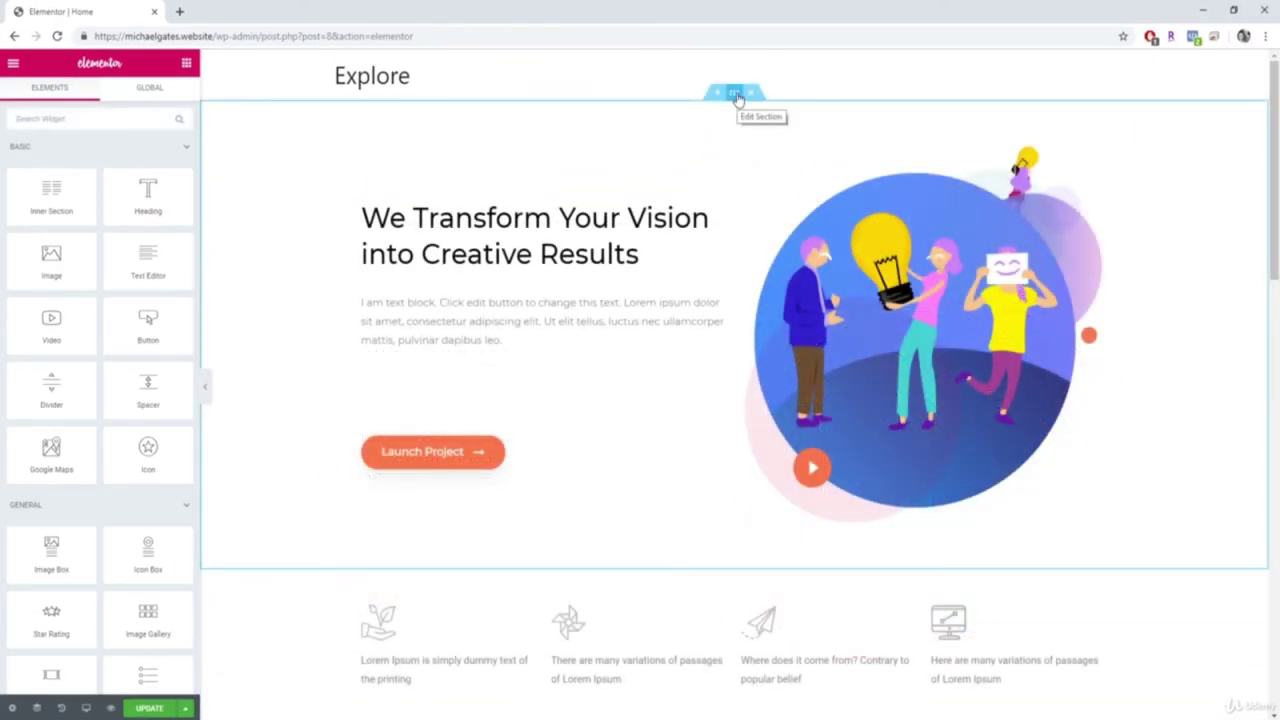
click(736, 94)
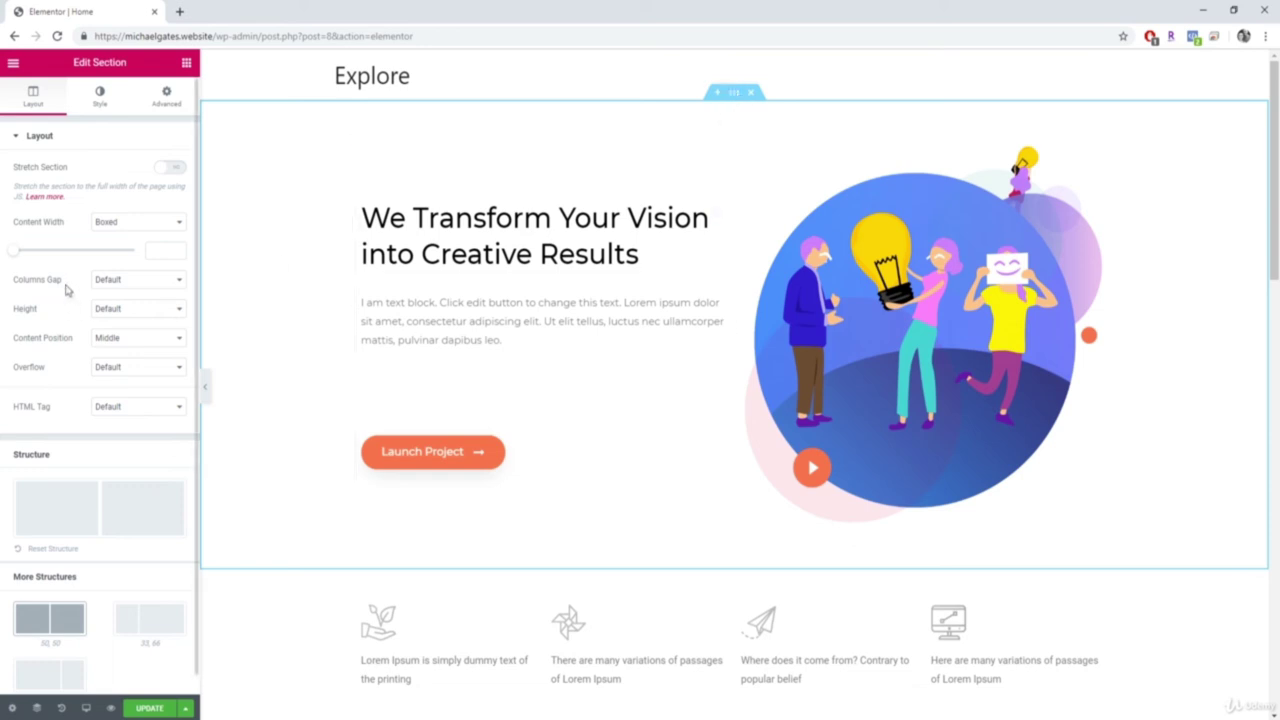
scroll(100, 519, down, 1)
right_click(88, 446)
click(94, 423)
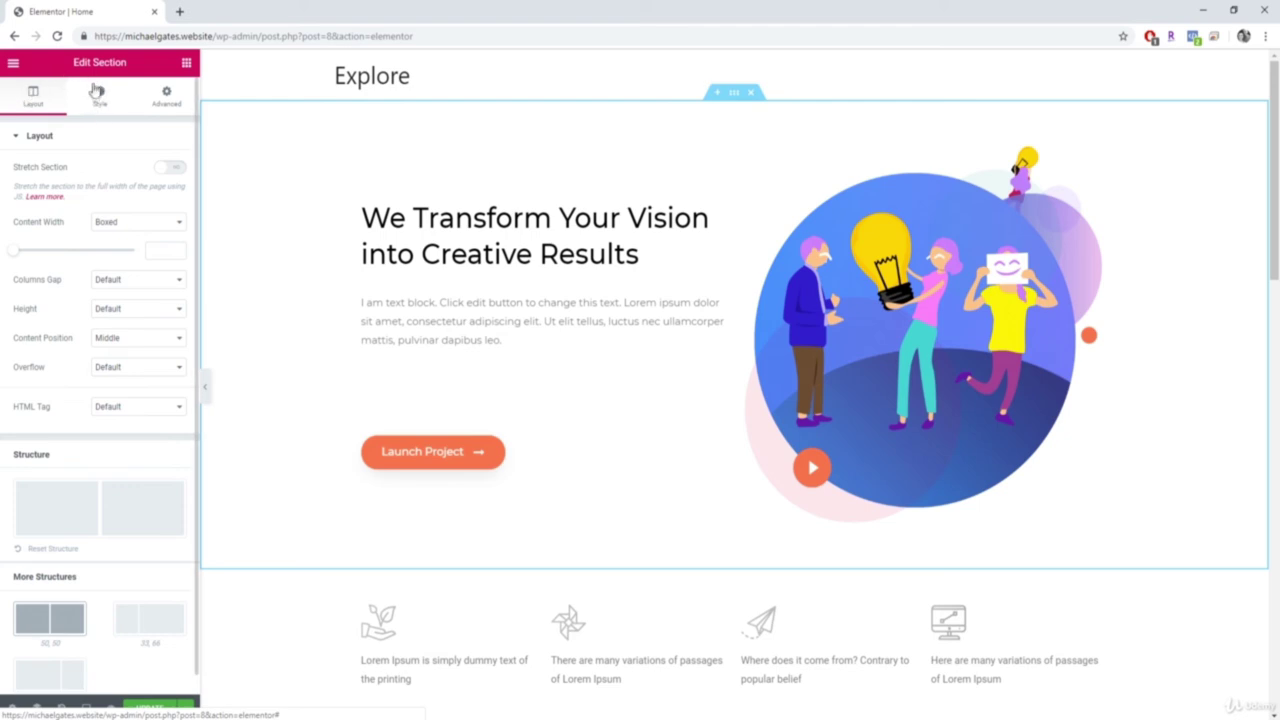
click(116, 98)
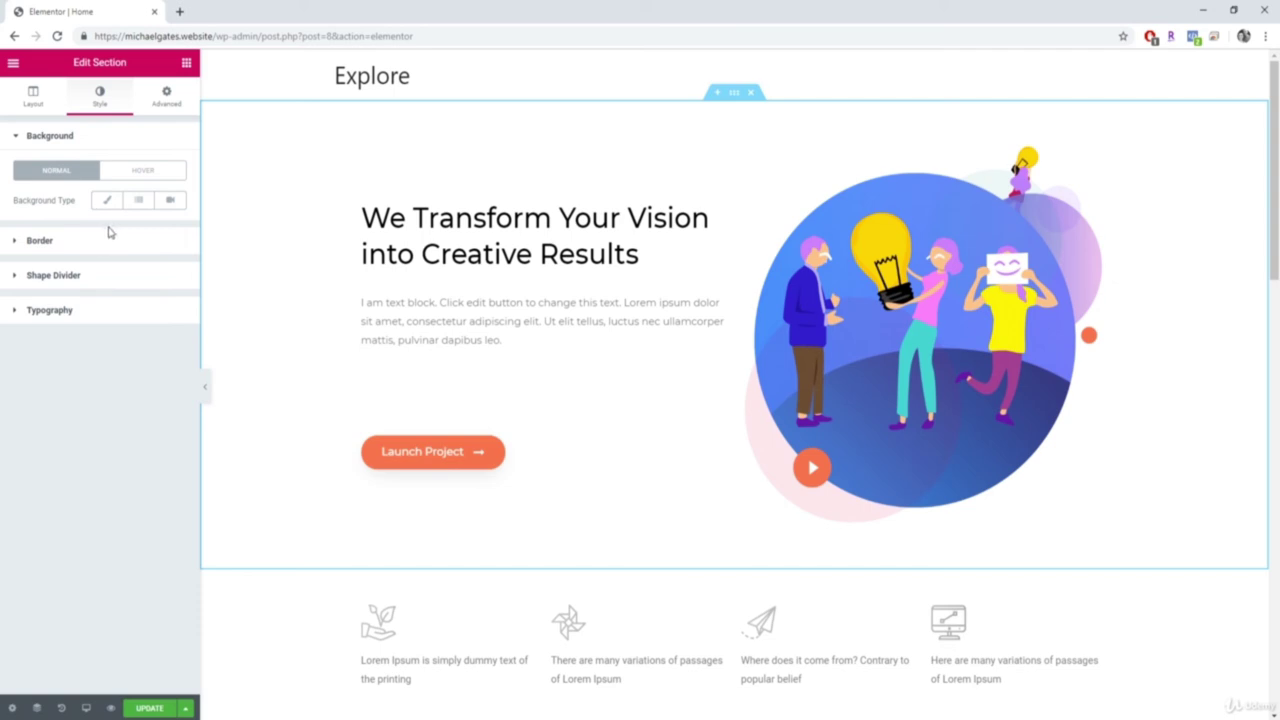
click(33, 97)
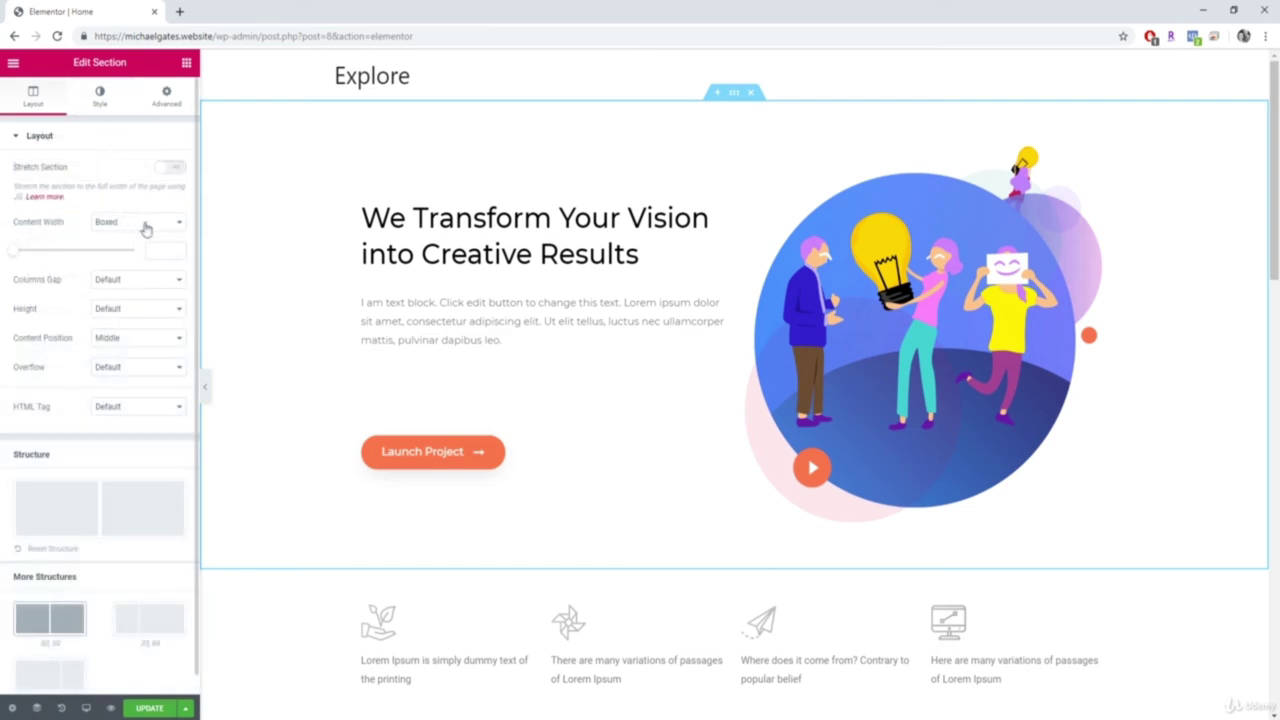
Step: Try a Full Width content width on the hero section, and return it to Boxed
click(157, 229)
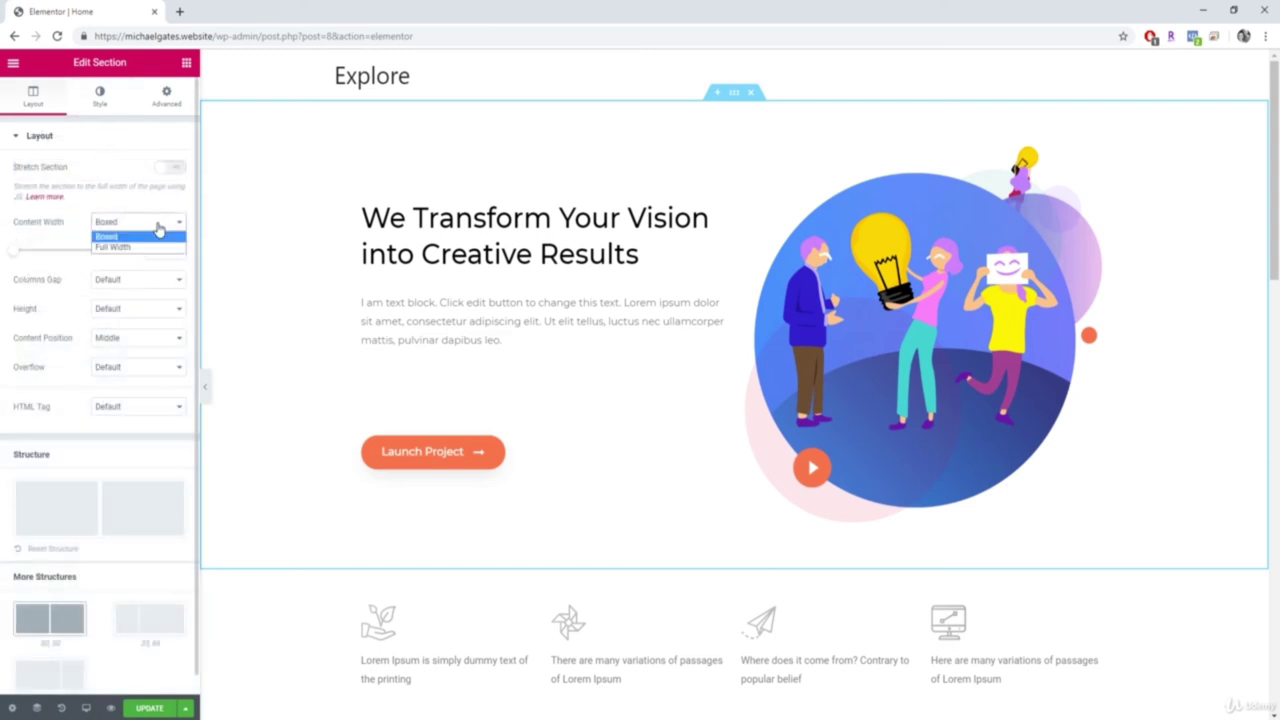
click(115, 247)
click(120, 251)
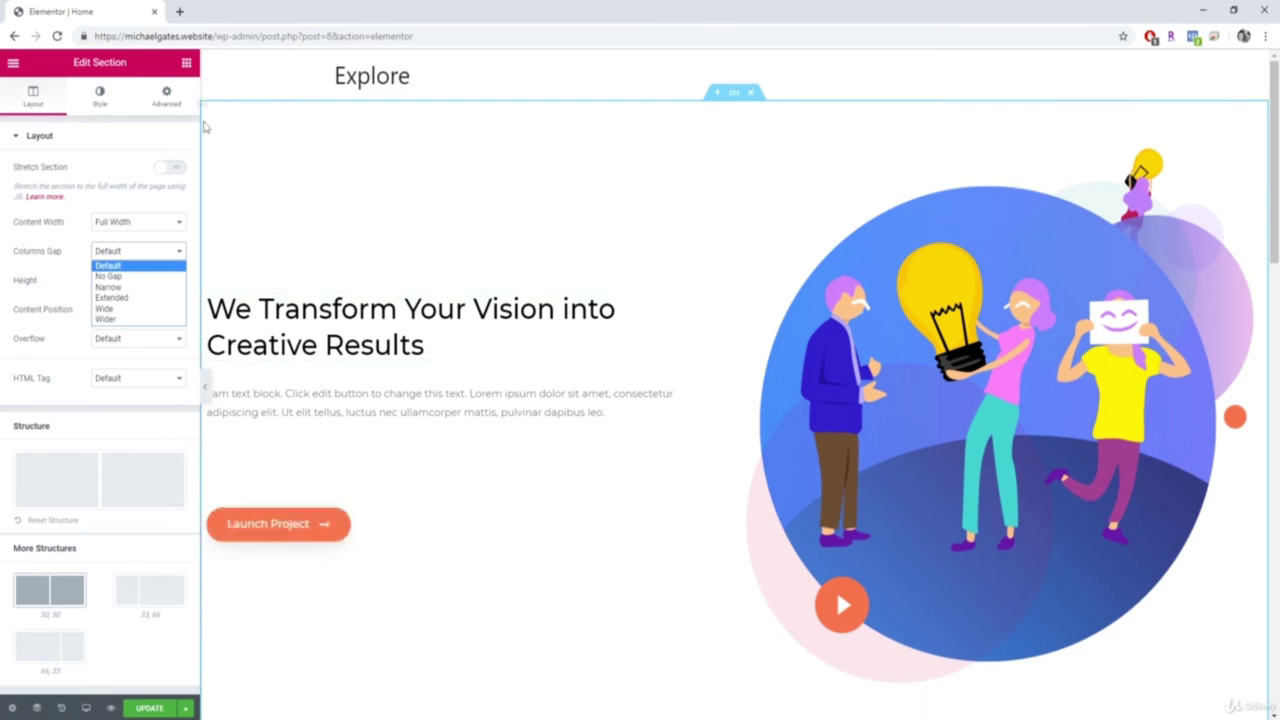
click(129, 226)
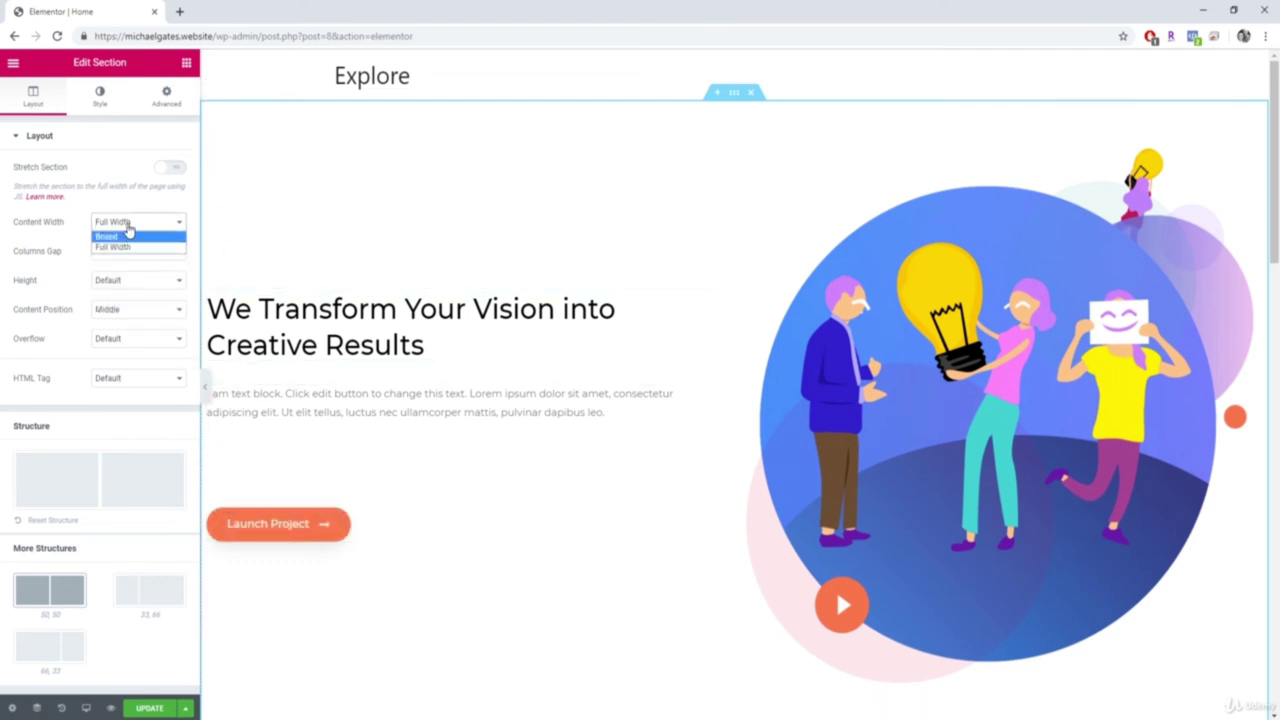
click(124, 236)
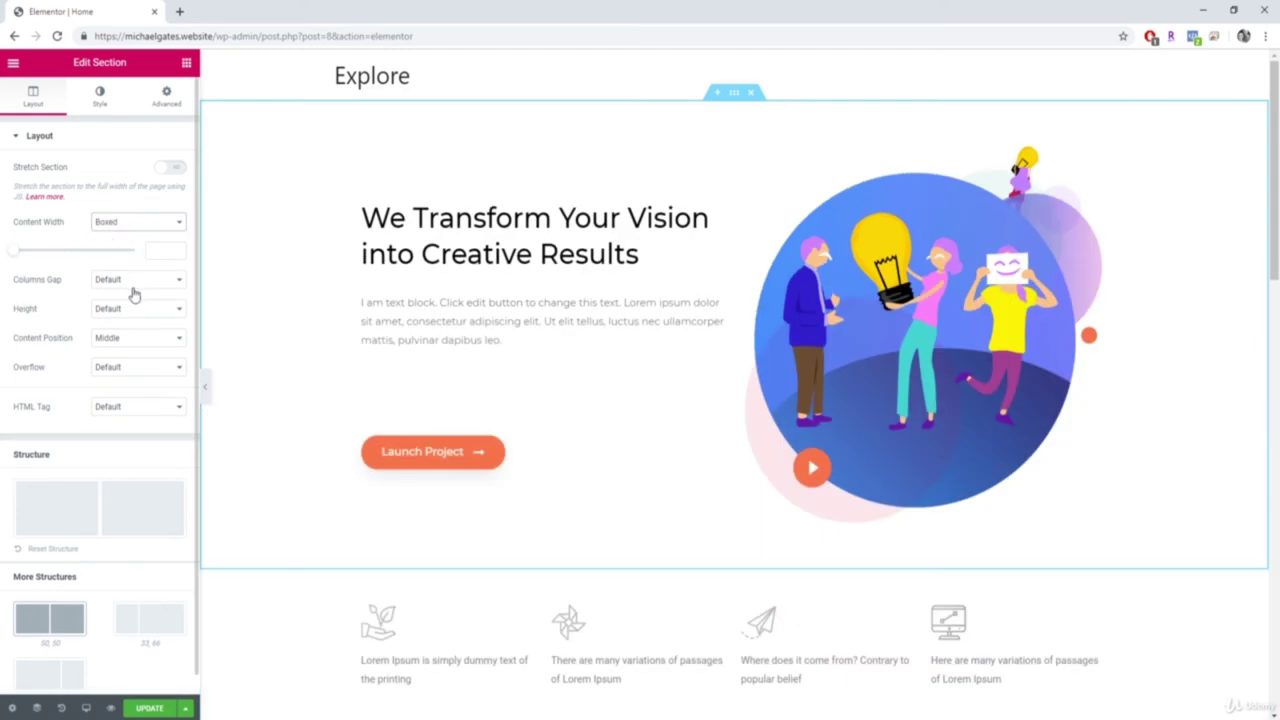
Step: Try the Top and Bottom content positions on the hero section, and return the content to Middle
click(139, 340)
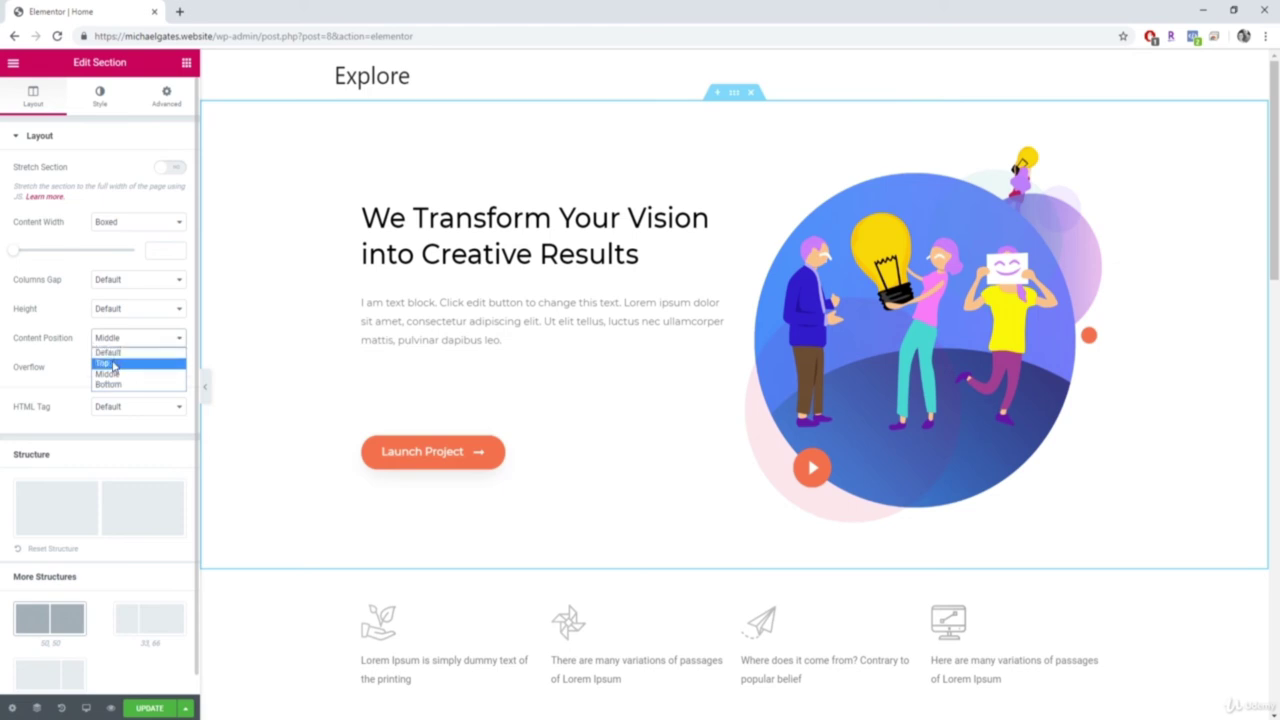
click(113, 366)
click(139, 338)
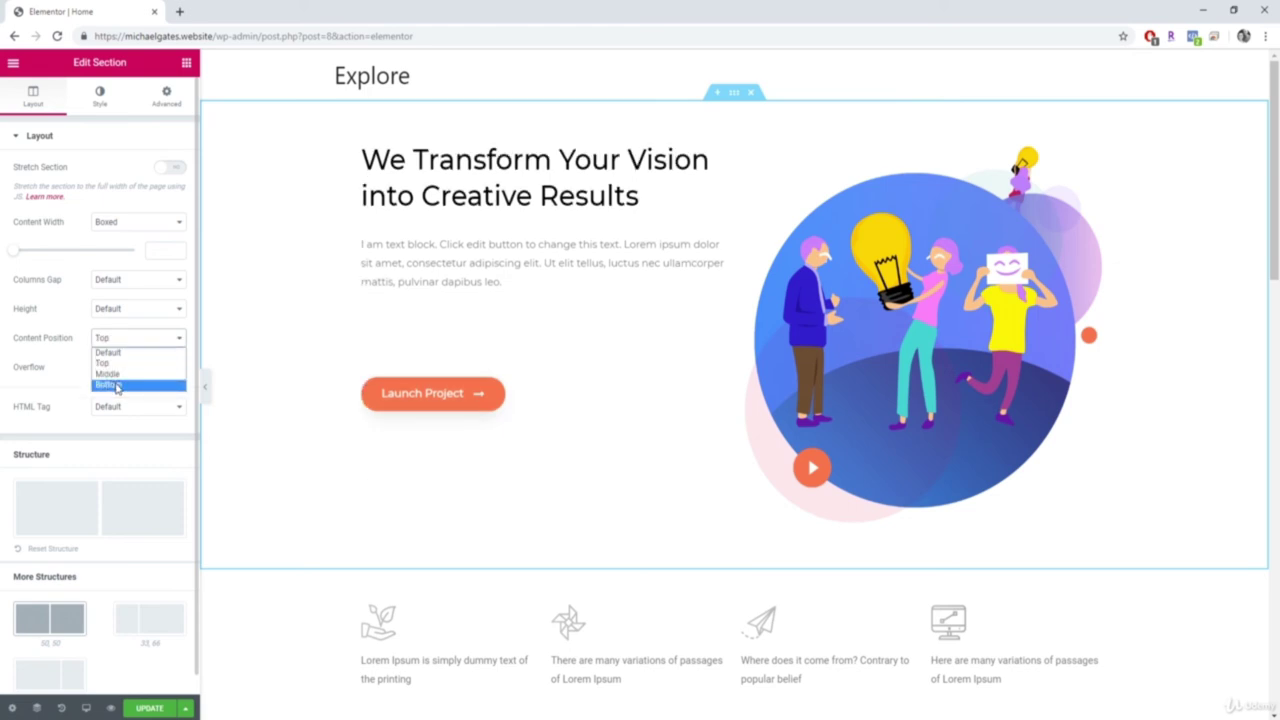
click(115, 386)
click(110, 338)
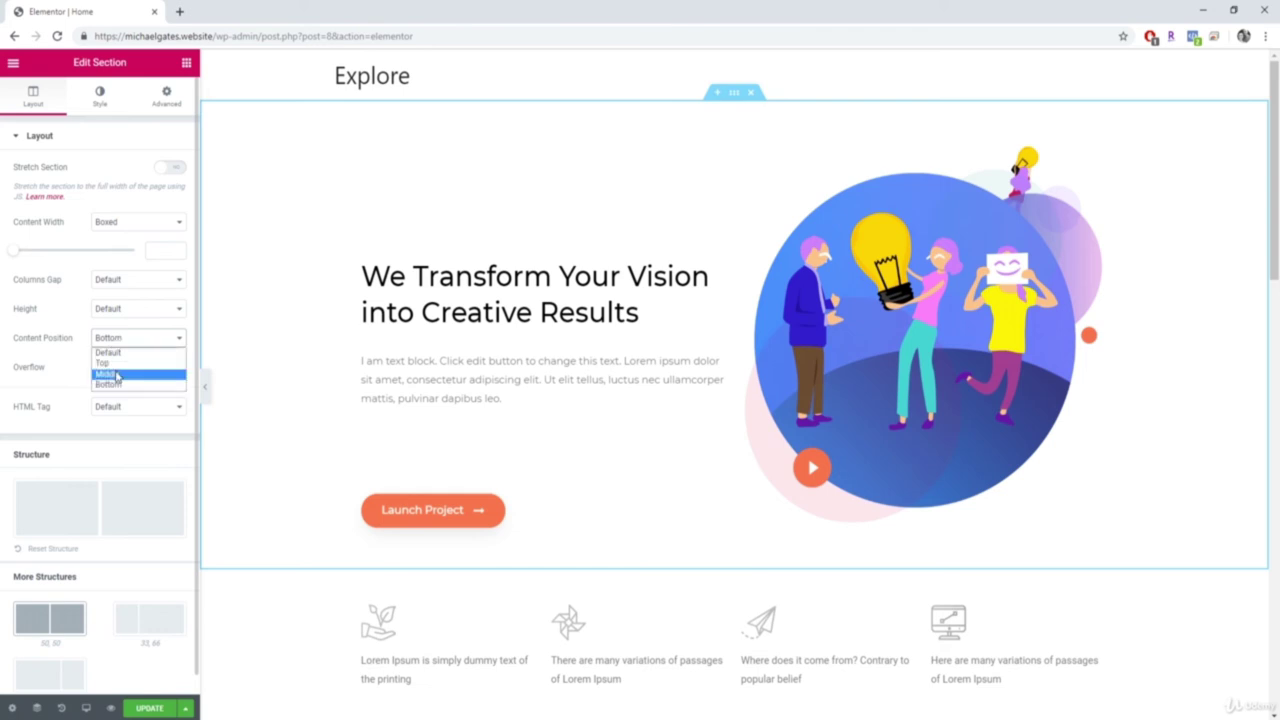
click(118, 374)
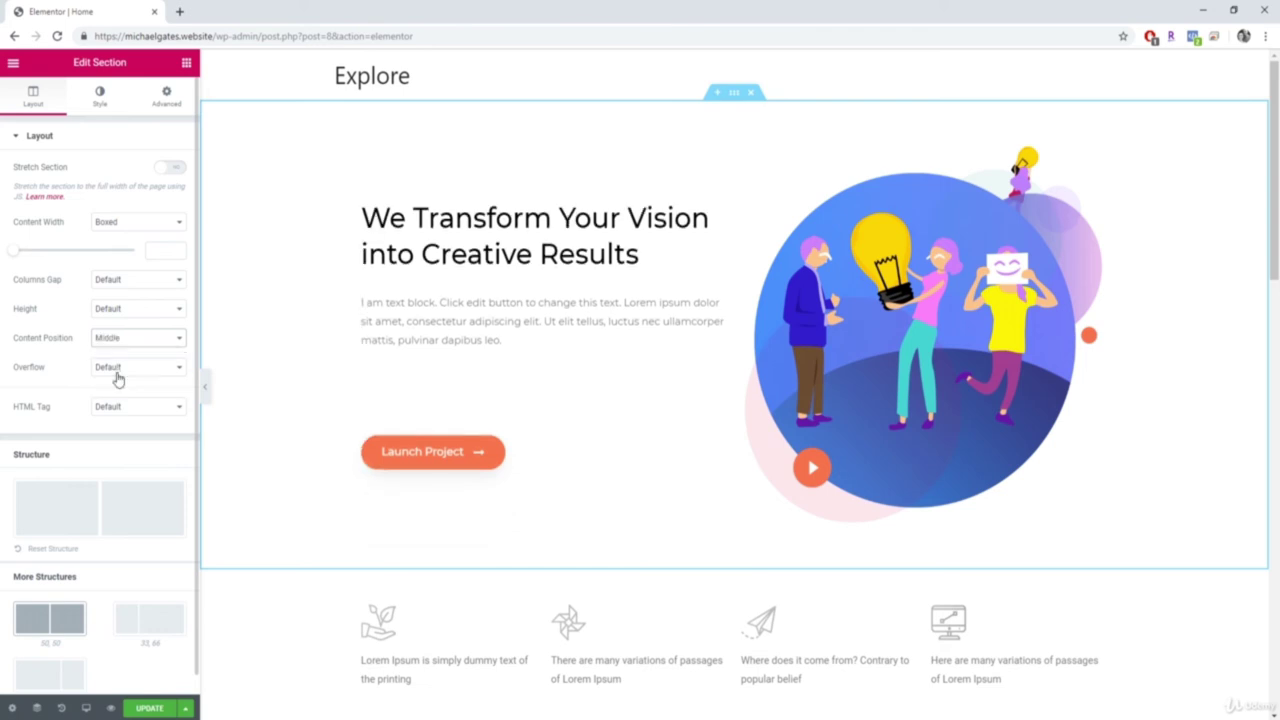
scroll(141, 378, down, 1)
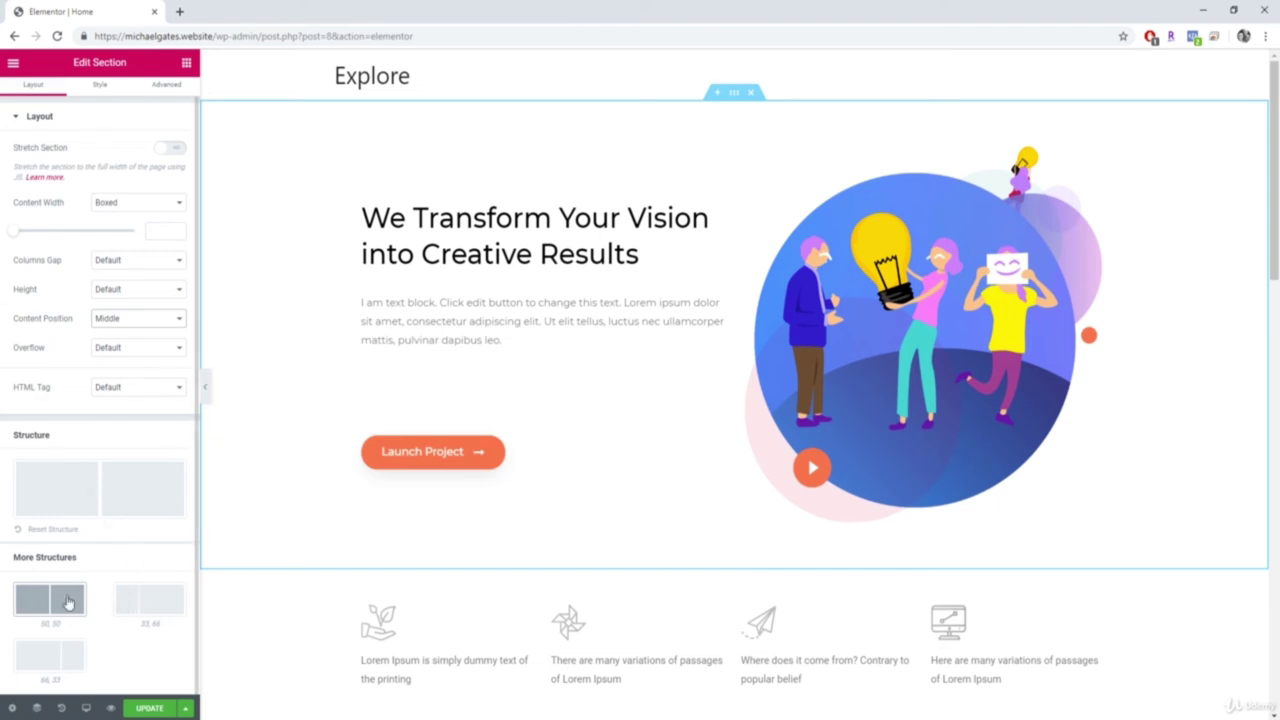
scroll(91, 343, up, 1)
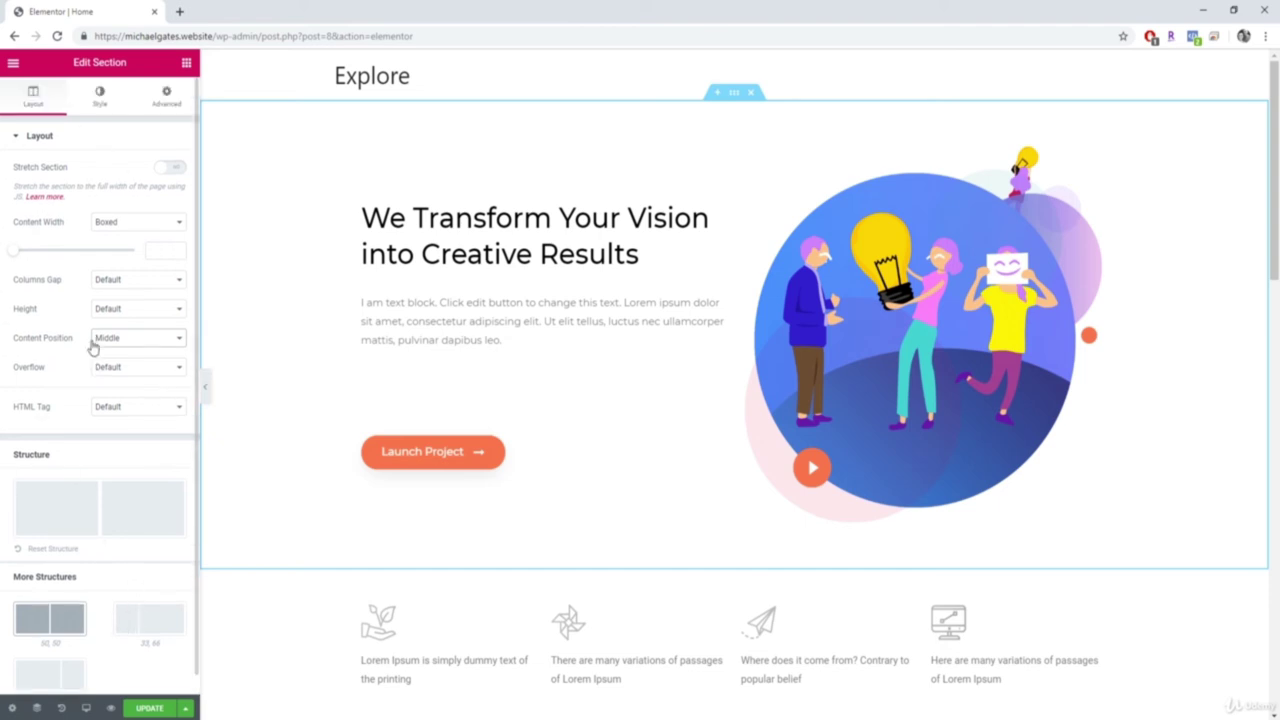
Step: Give the hero section a classic background color, trying green and settling on yellow
click(101, 100)
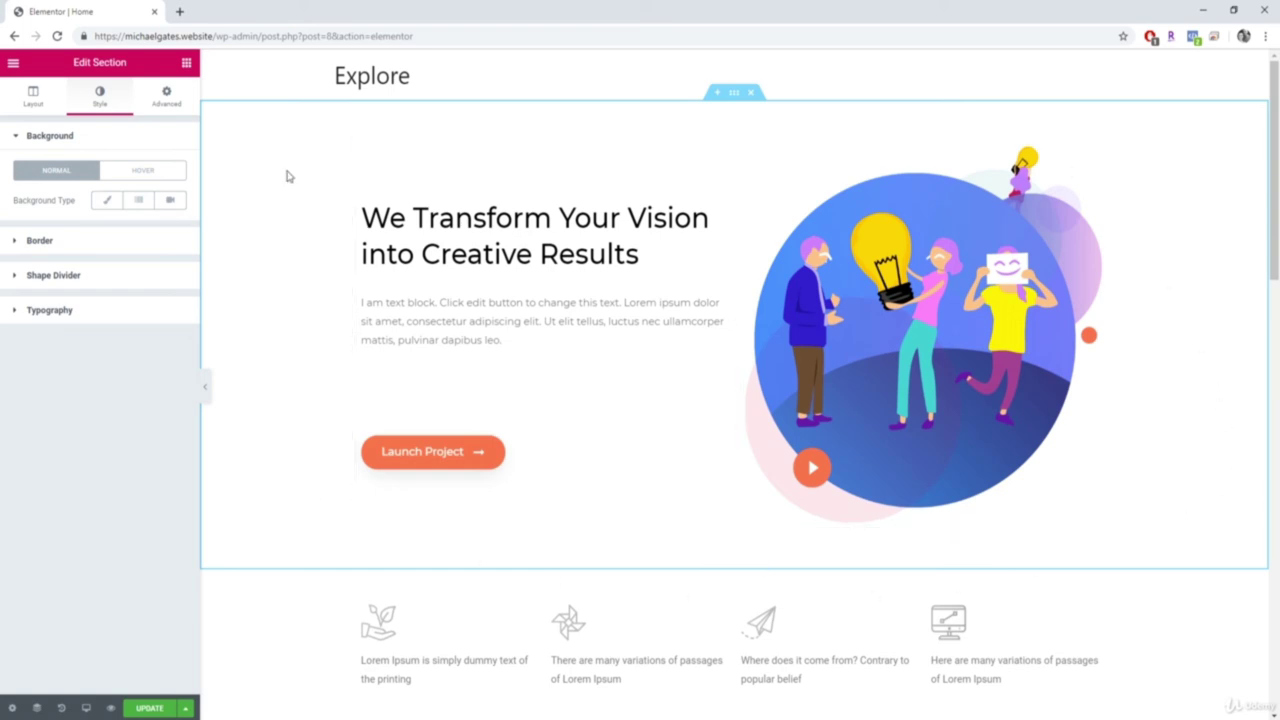
click(108, 204)
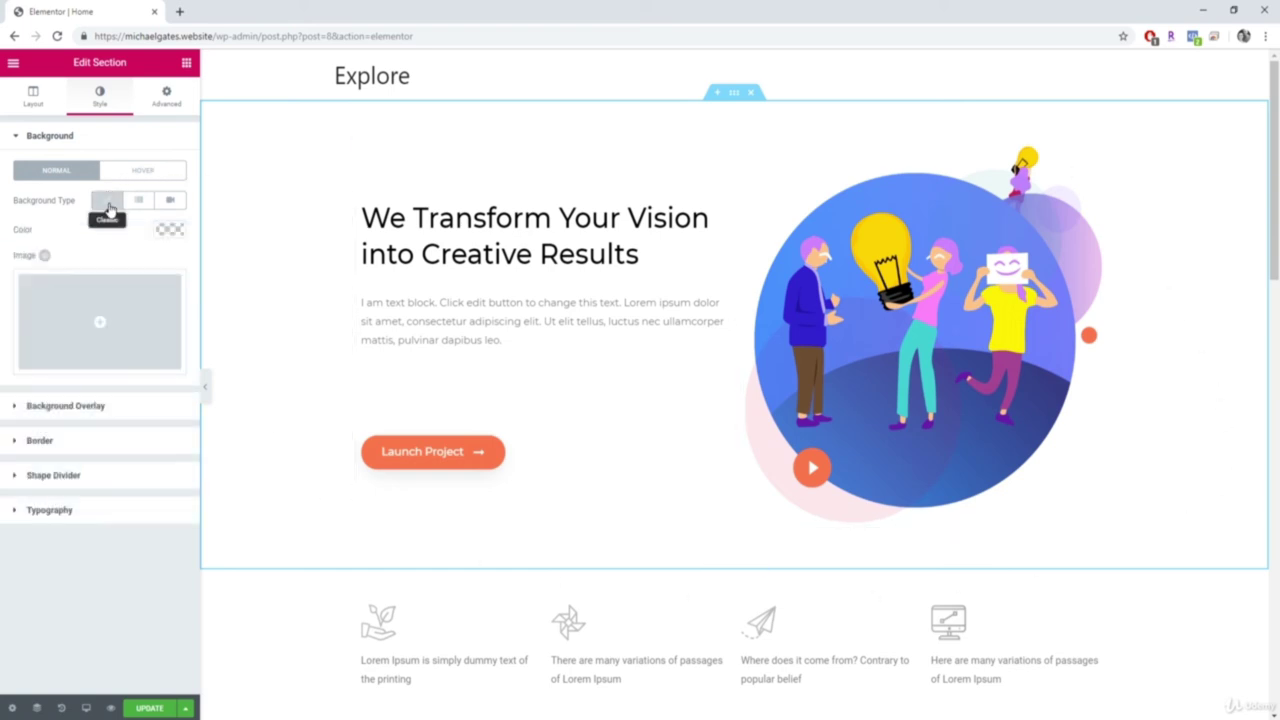
click(168, 231)
click(71, 394)
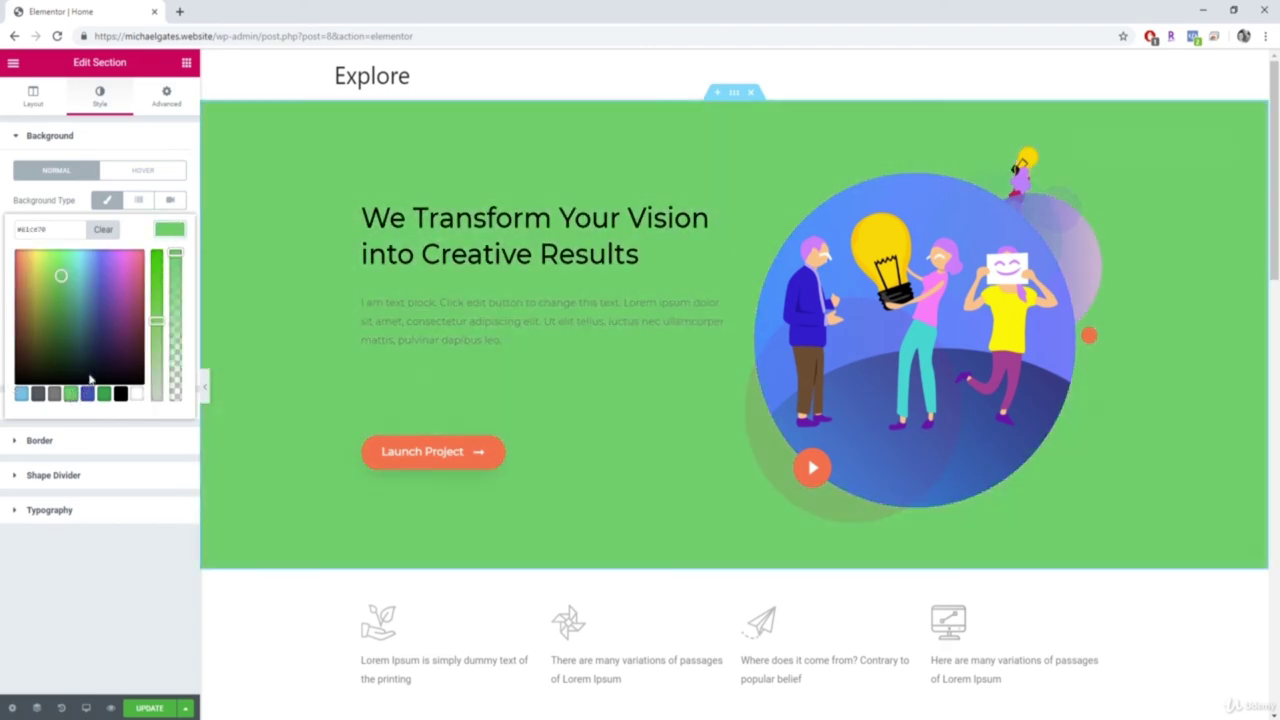
drag(96, 334, 30, 260)
Step: Change the hero background to a linear gradient with orange as the second color, undoing the trial change to the first color's location
click(138, 200)
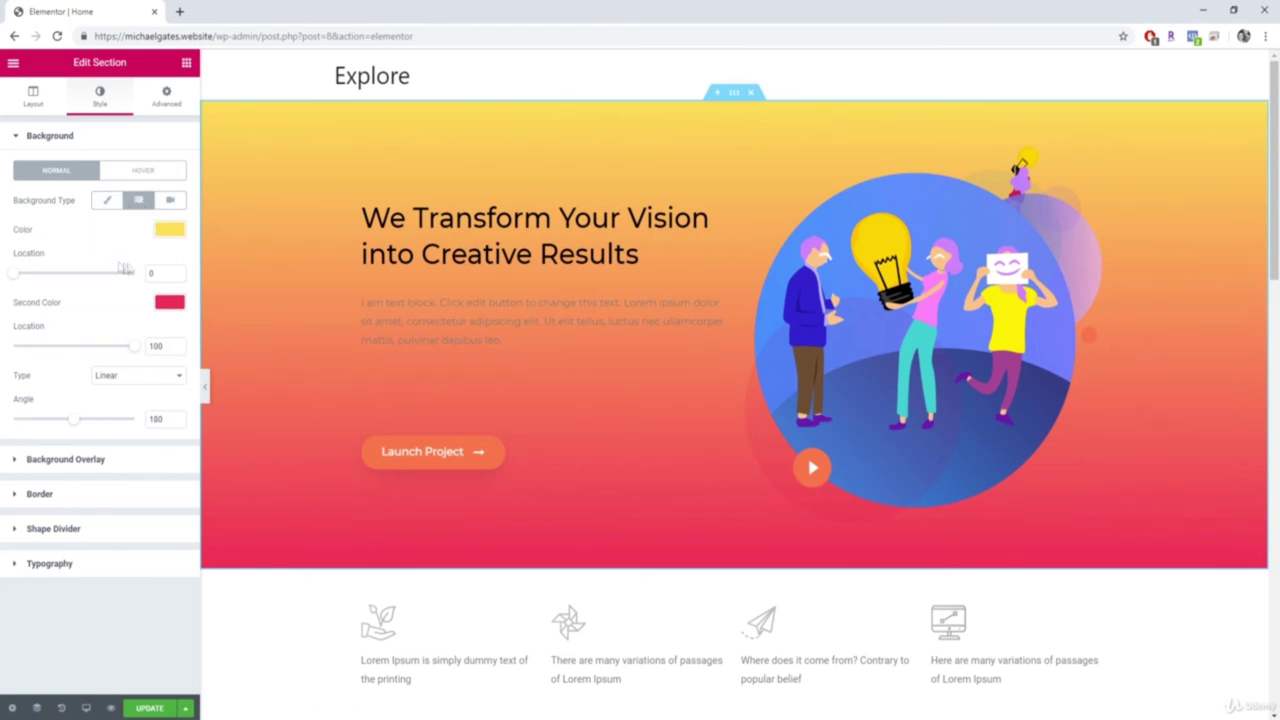
click(169, 301)
drag(133, 325, 28, 322)
key(Escape)
click(100, 374)
click(100, 396)
drag(14, 273, 94, 277)
key(ctrl+z)
key(ctrl+z)
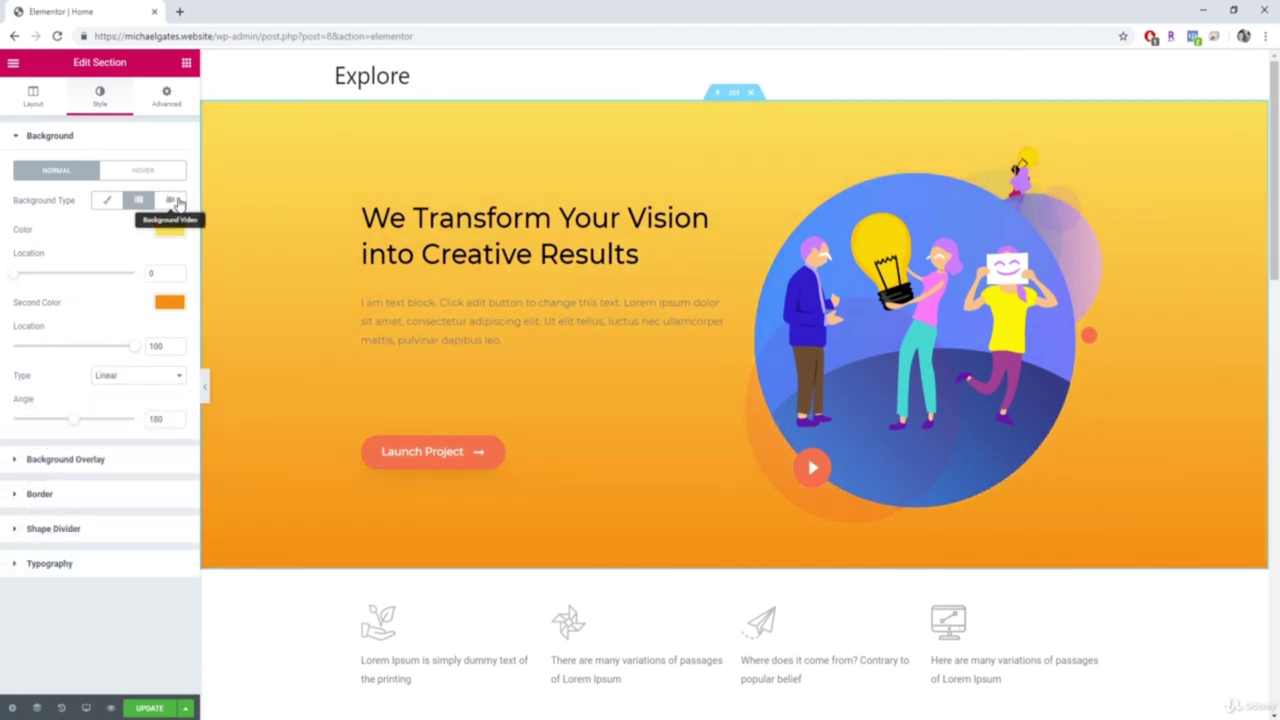
click(173, 200)
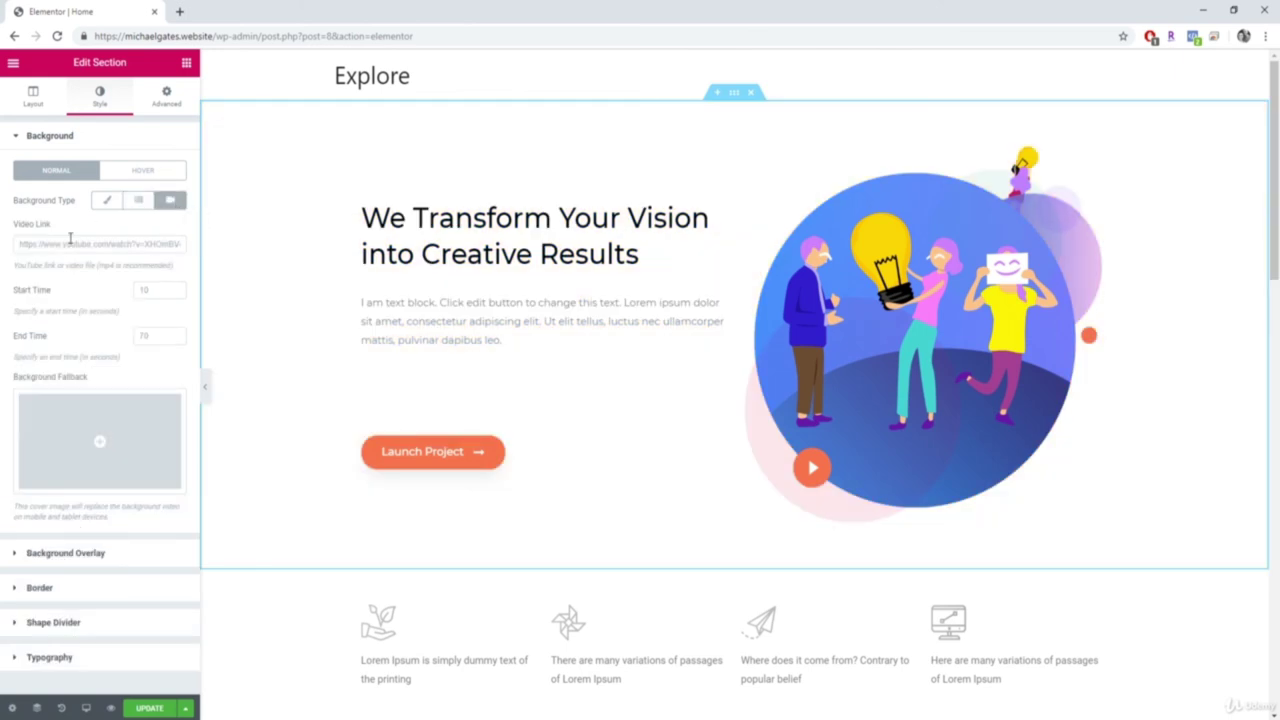
click(75, 242)
text(https://www.youtube.com/watch?v=P9_3z2i4944)
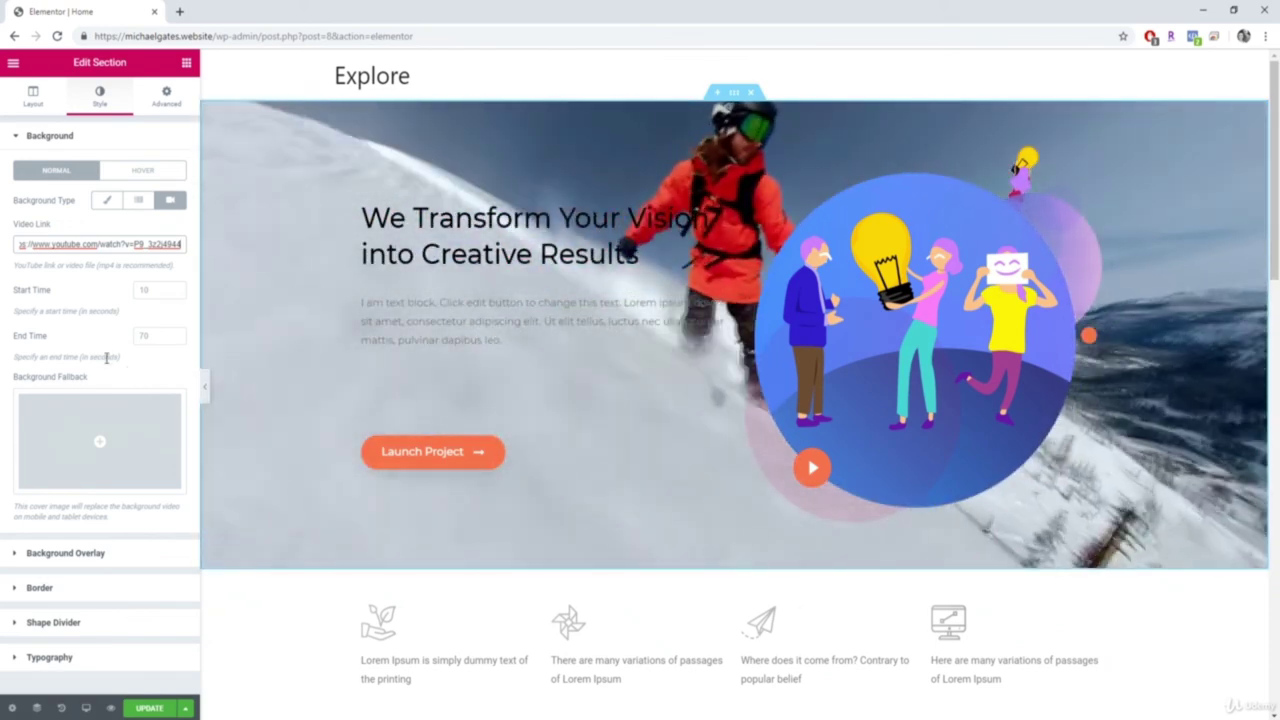
Step: Try a Solid border around the hero section
click(50, 135)
click(80, 206)
click(98, 274)
click(120, 295)
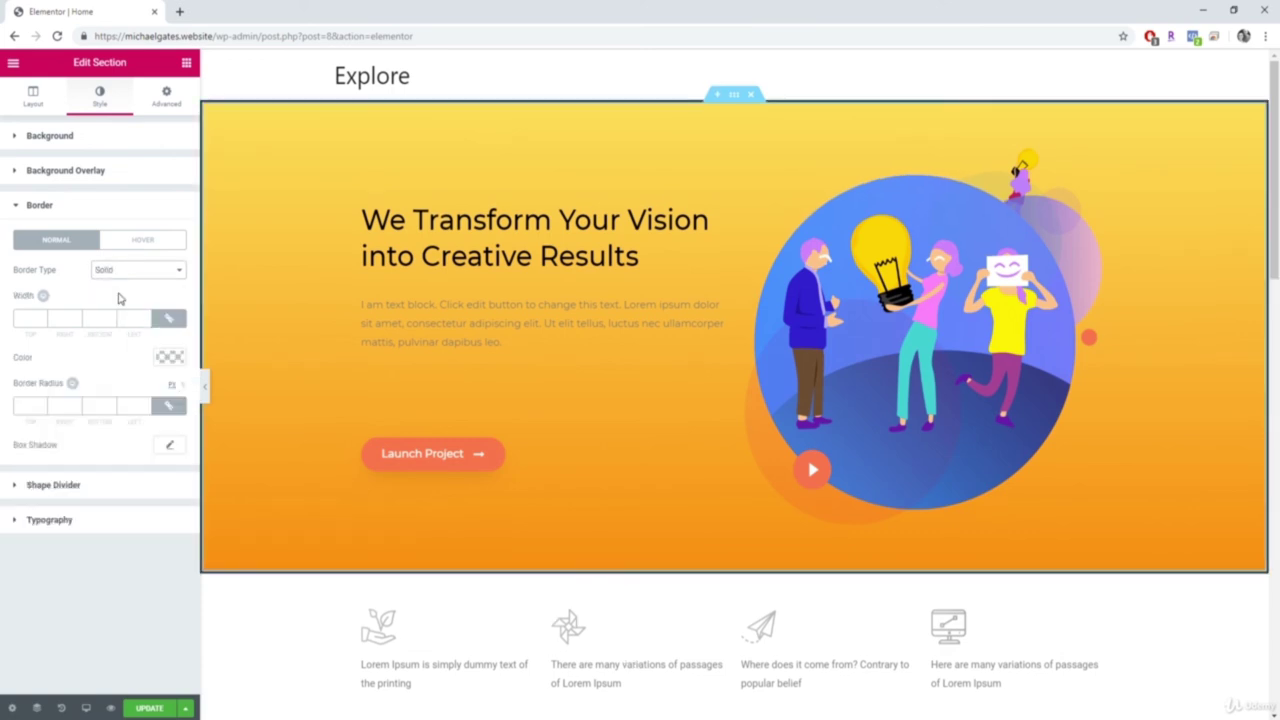
Step: Add a Waves shape divider along the bottom edge of the hero section
click(53, 484)
click(142, 274)
click(138, 304)
click(115, 355)
click(126, 306)
click(135, 454)
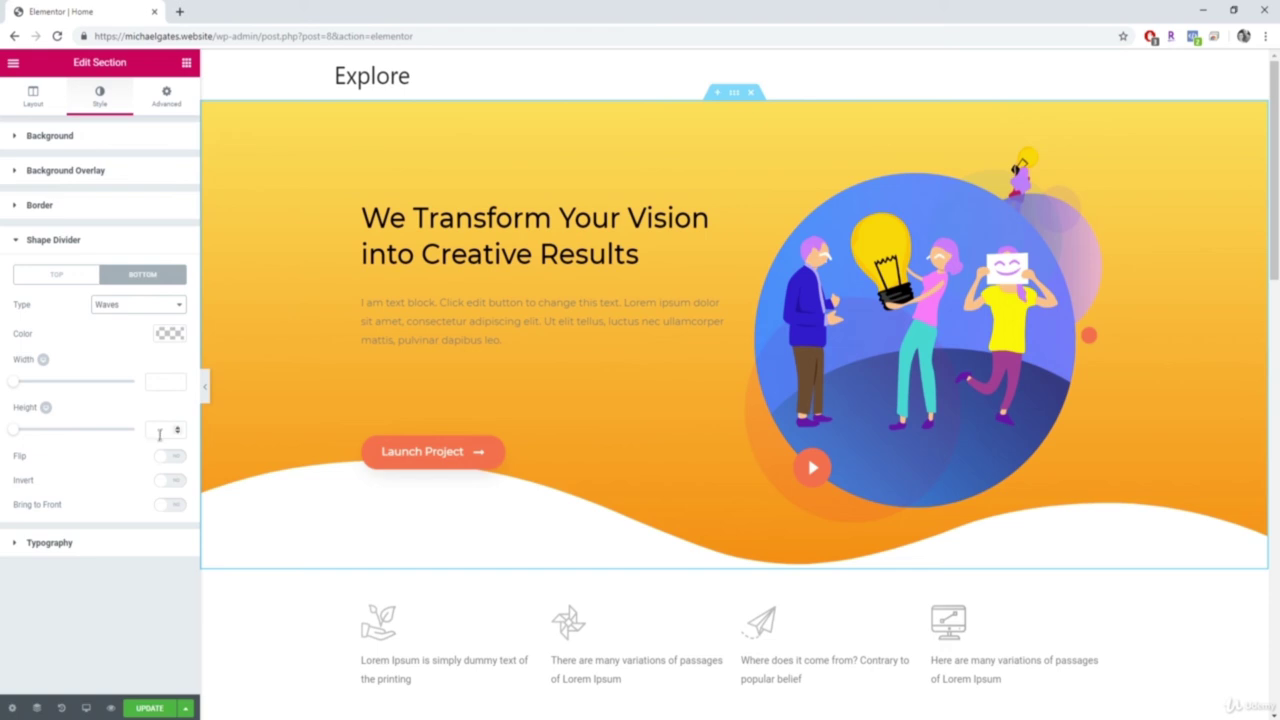
click(168, 455)
click(140, 240)
Step: Try a top and bottom margin of 52 and a top padding of 95 on the hero section
click(168, 97)
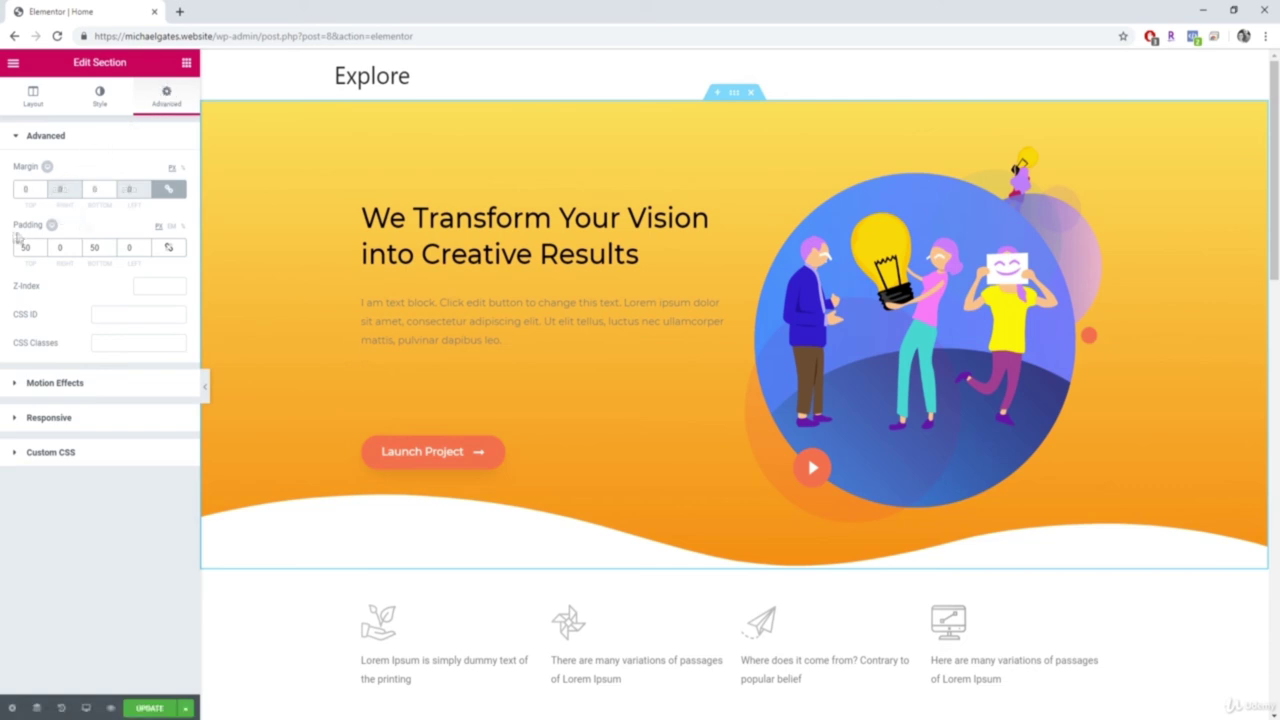
scroll(42, 190, up, 20)
scroll(42, 190, up, 18)
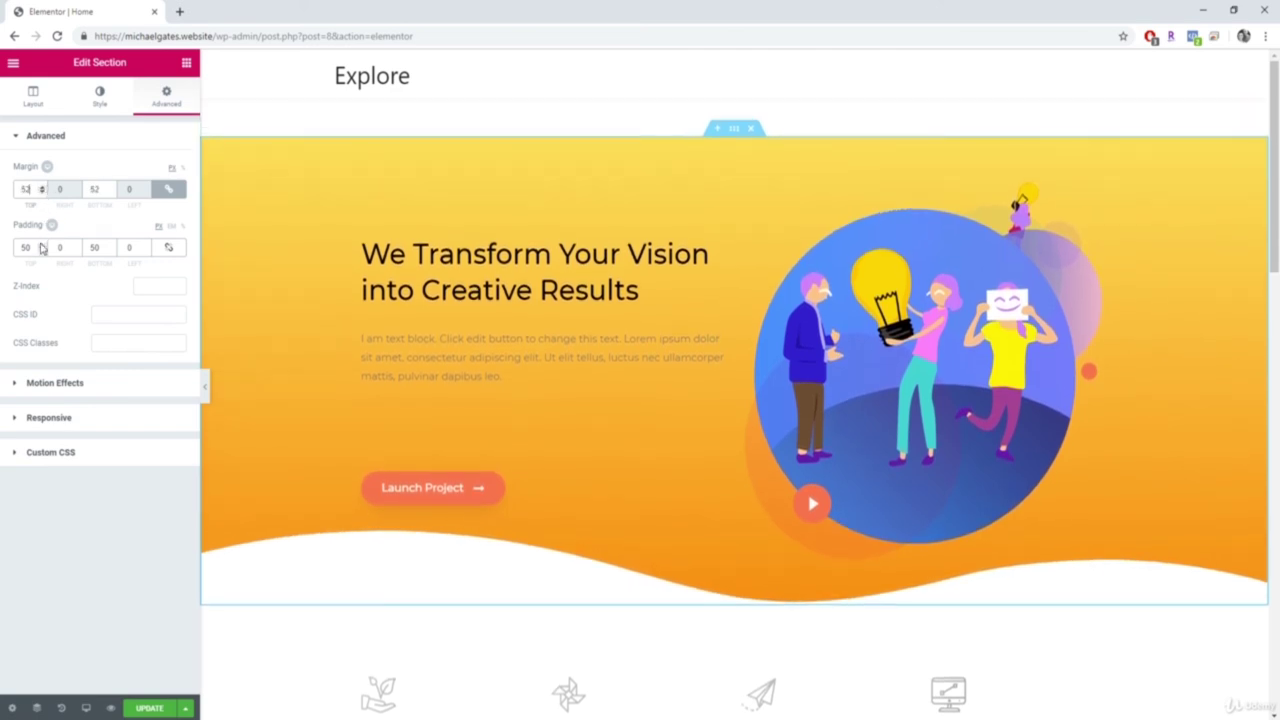
scroll(41, 249, up, 20)
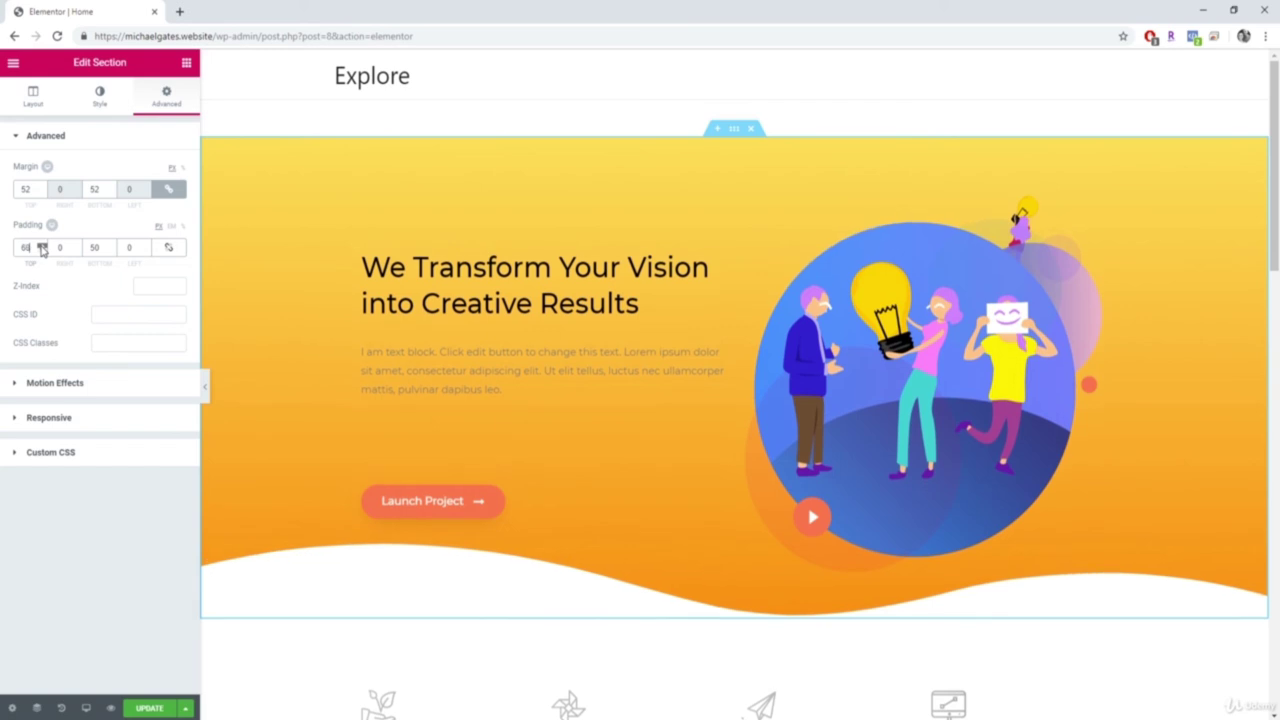
scroll(41, 249, up, 10)
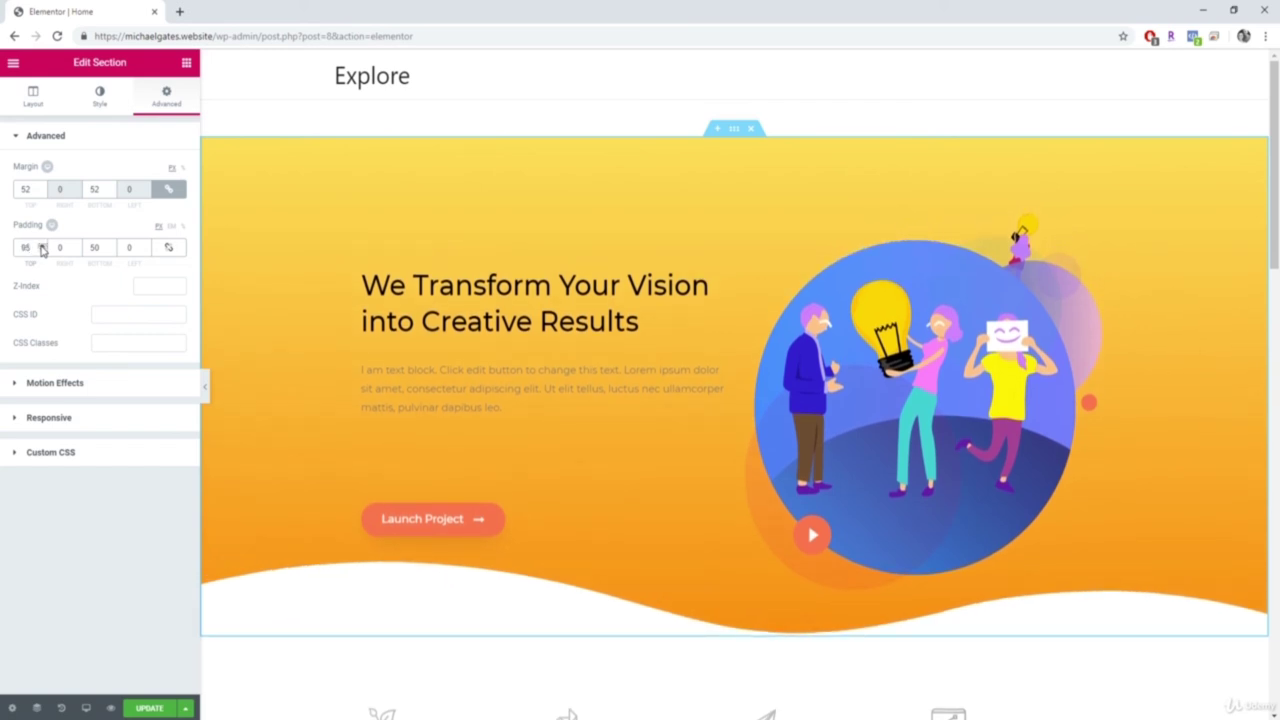
Step: Try a linked top and bottom margin of 26 on the hero section, and unlink the values to adjust the top margin alone
click(170, 168)
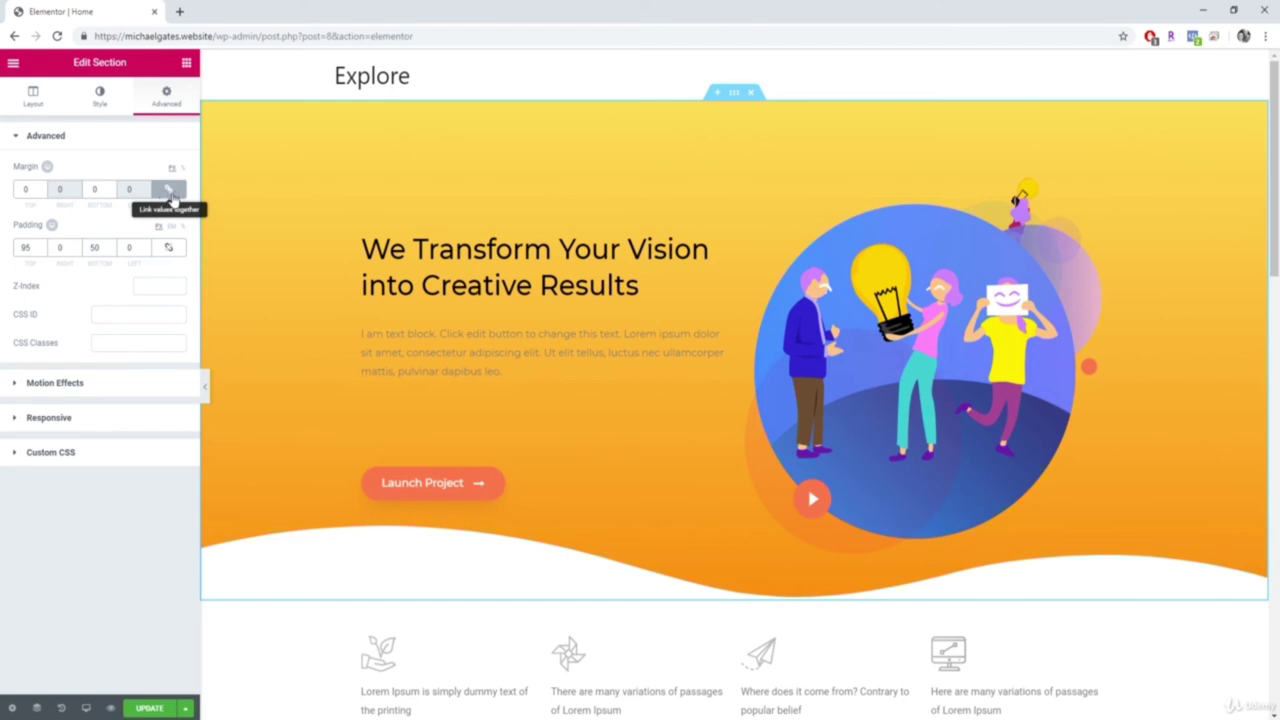
click(169, 190)
drag(44, 191, 44, 191)
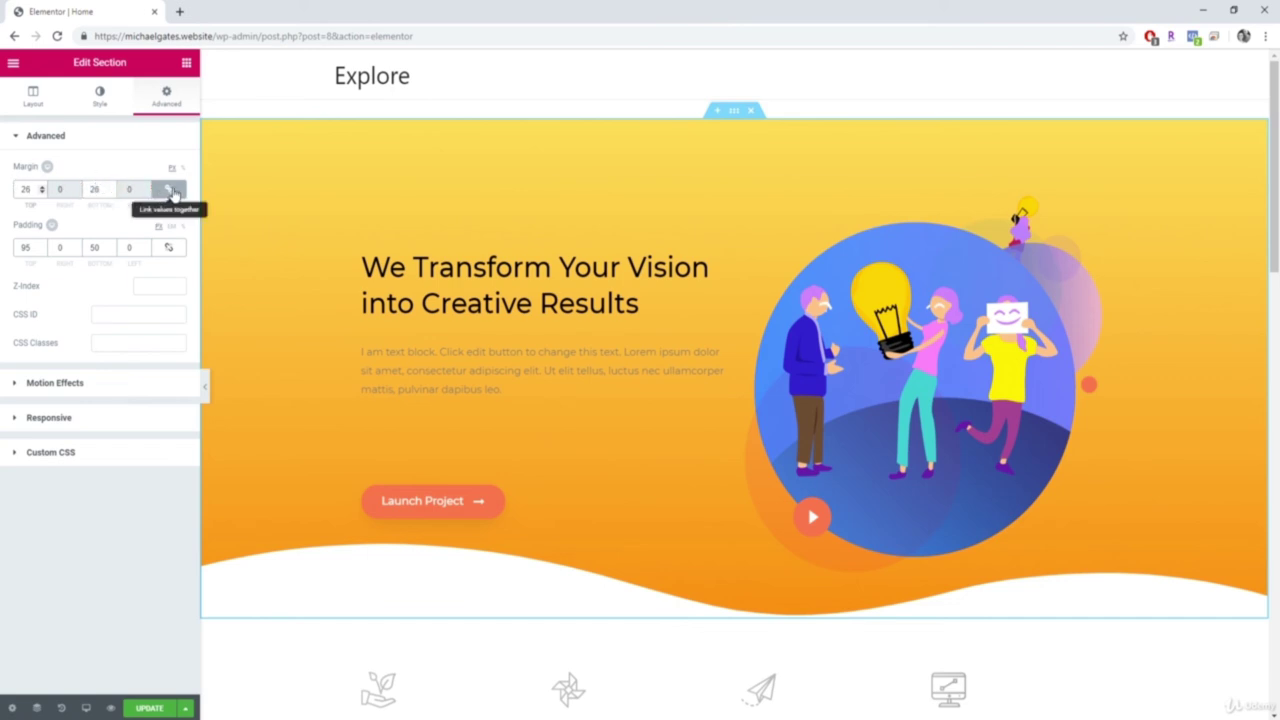
click(42, 191)
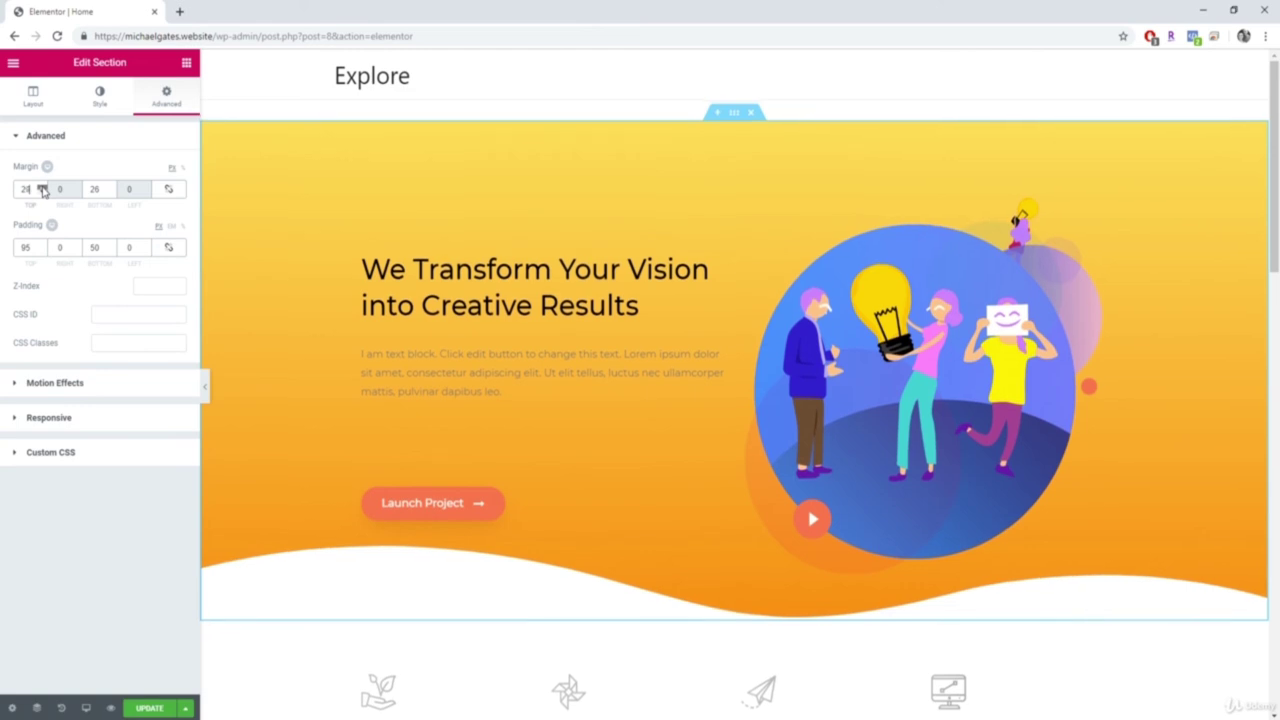
Step: Reset the hero section's top and bottom margins to 0 and its top padding to 50
click(101, 189)
text(0)
double_click(28, 189)
text(0)
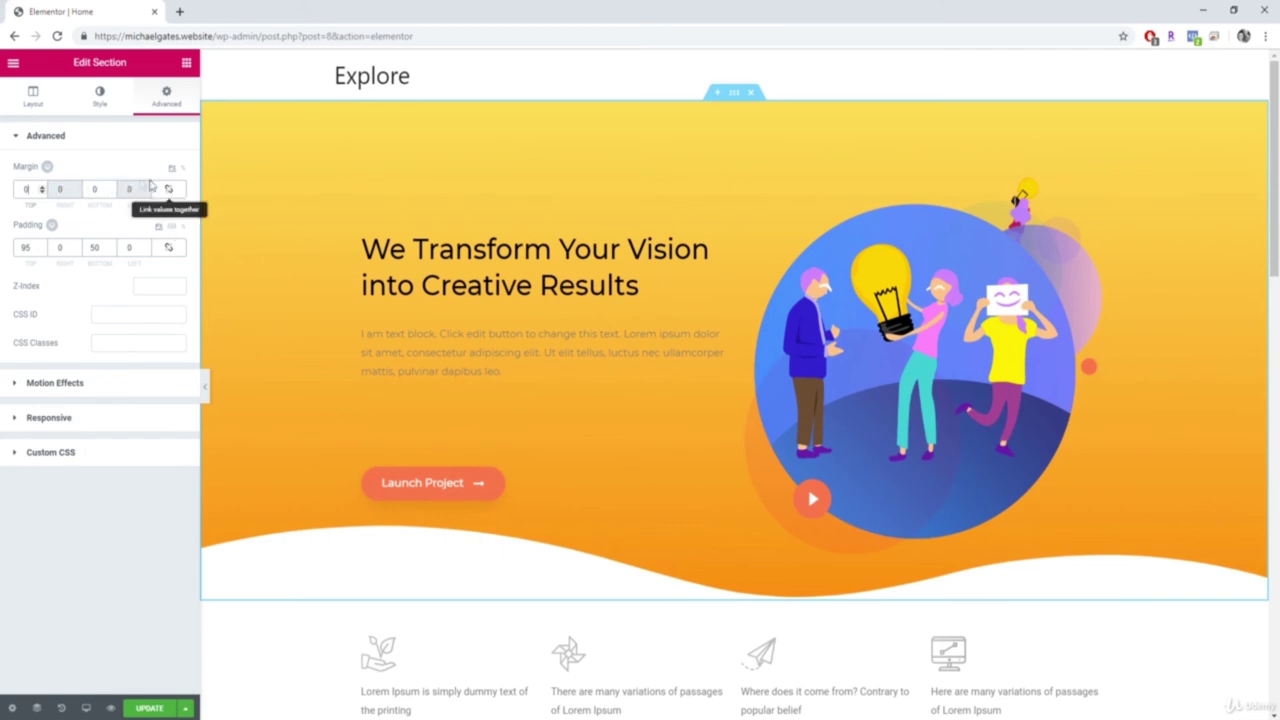
click(26, 247)
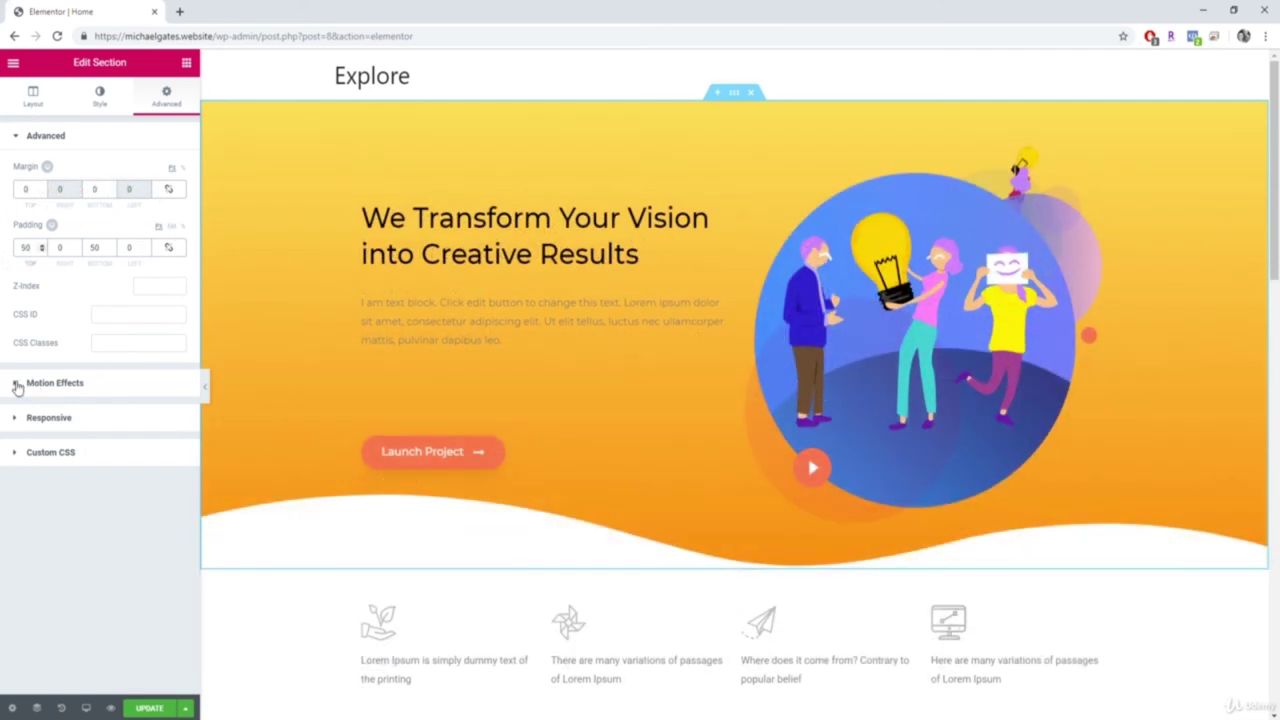
Step: Try the Fade In and Fade In Down entrance animations on the hero section
click(16, 384)
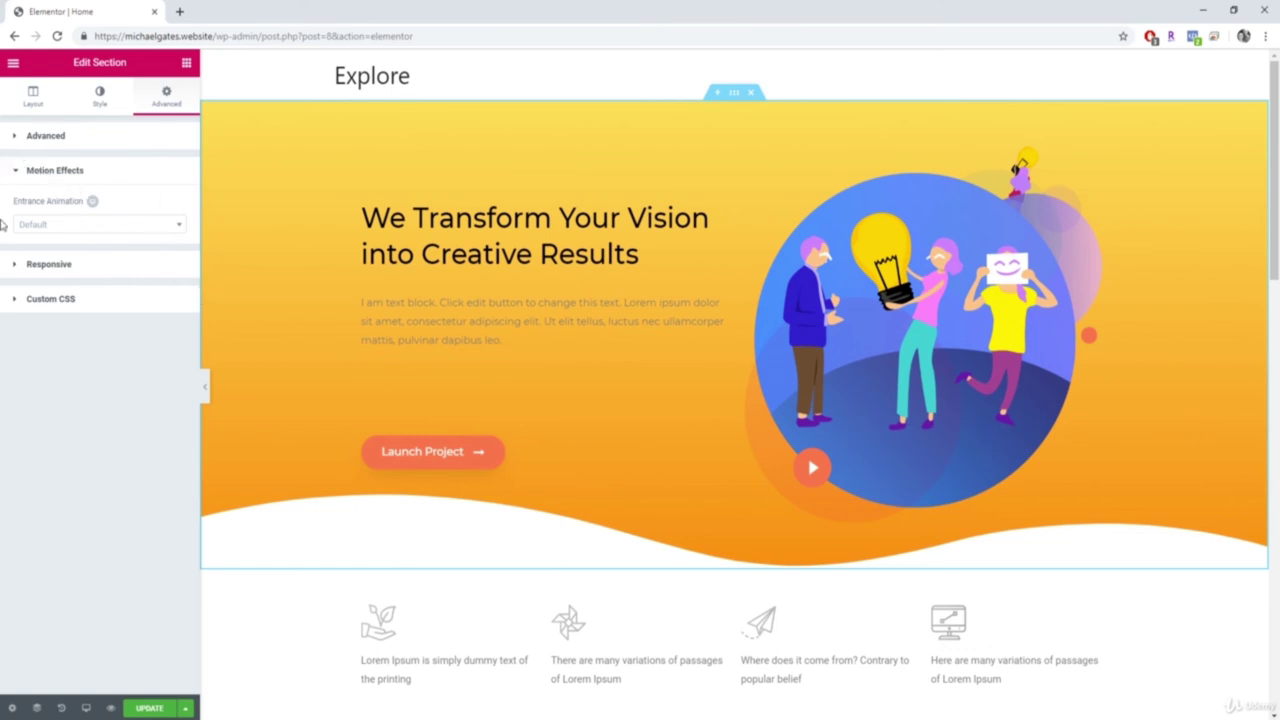
click(176, 228)
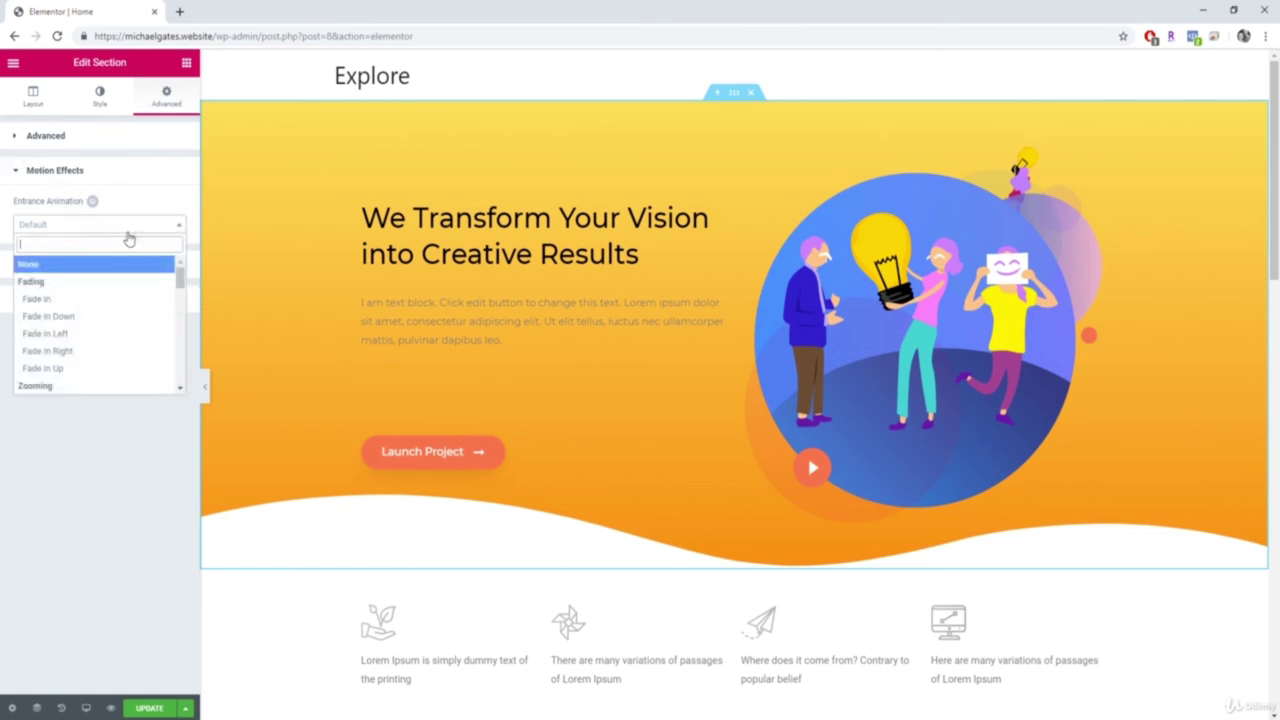
click(38, 298)
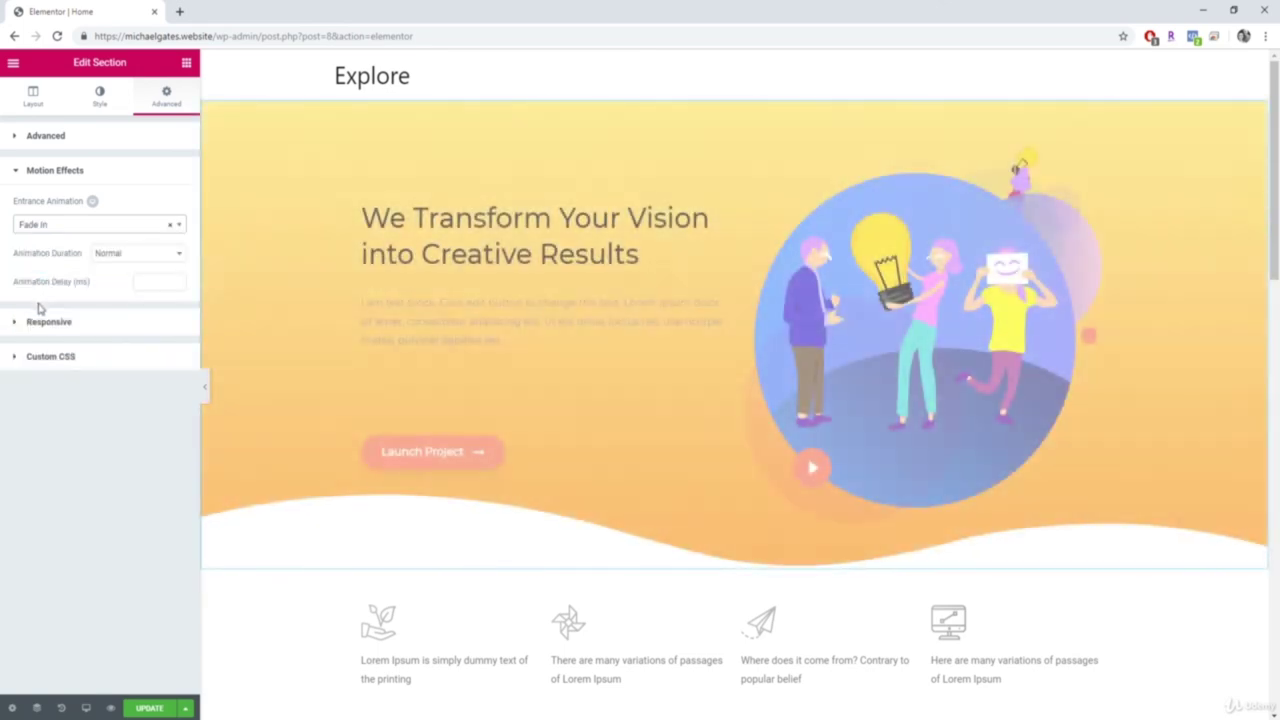
click(60, 225)
click(67, 318)
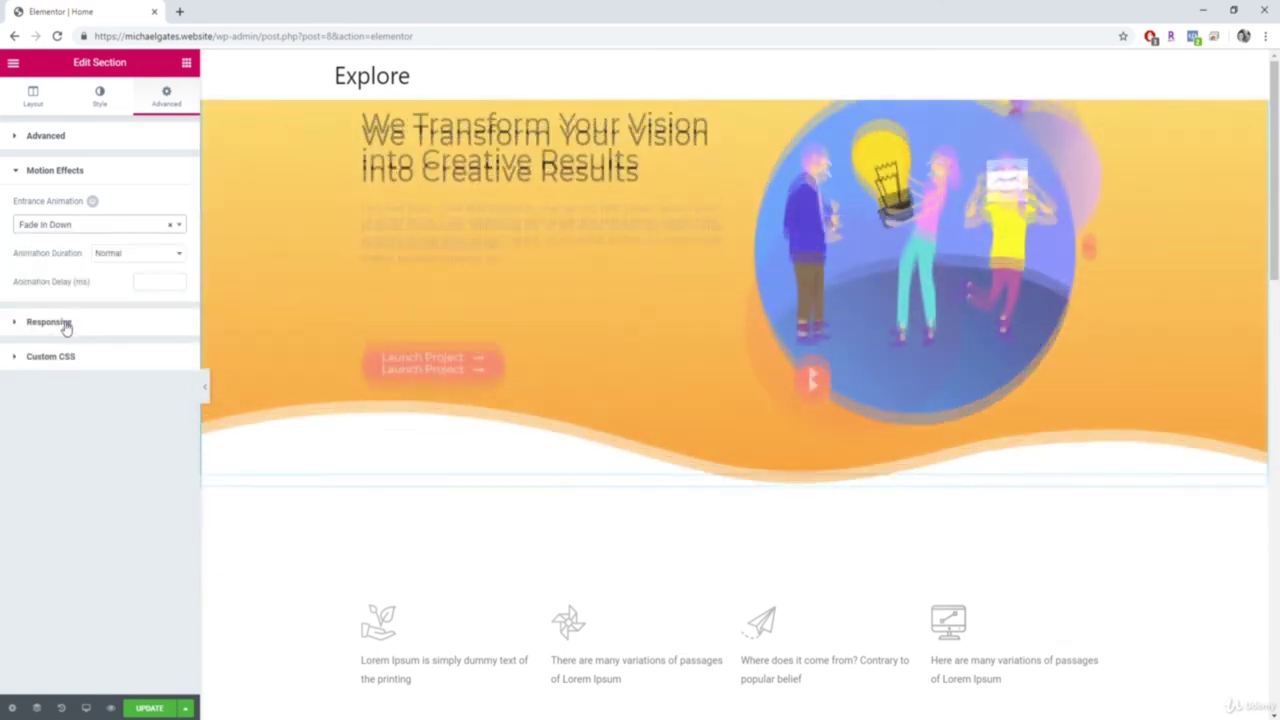
Step: Try the Slow duration on the hero section's Pulse entrance animation, set it to Fast, and update the page
click(135, 253)
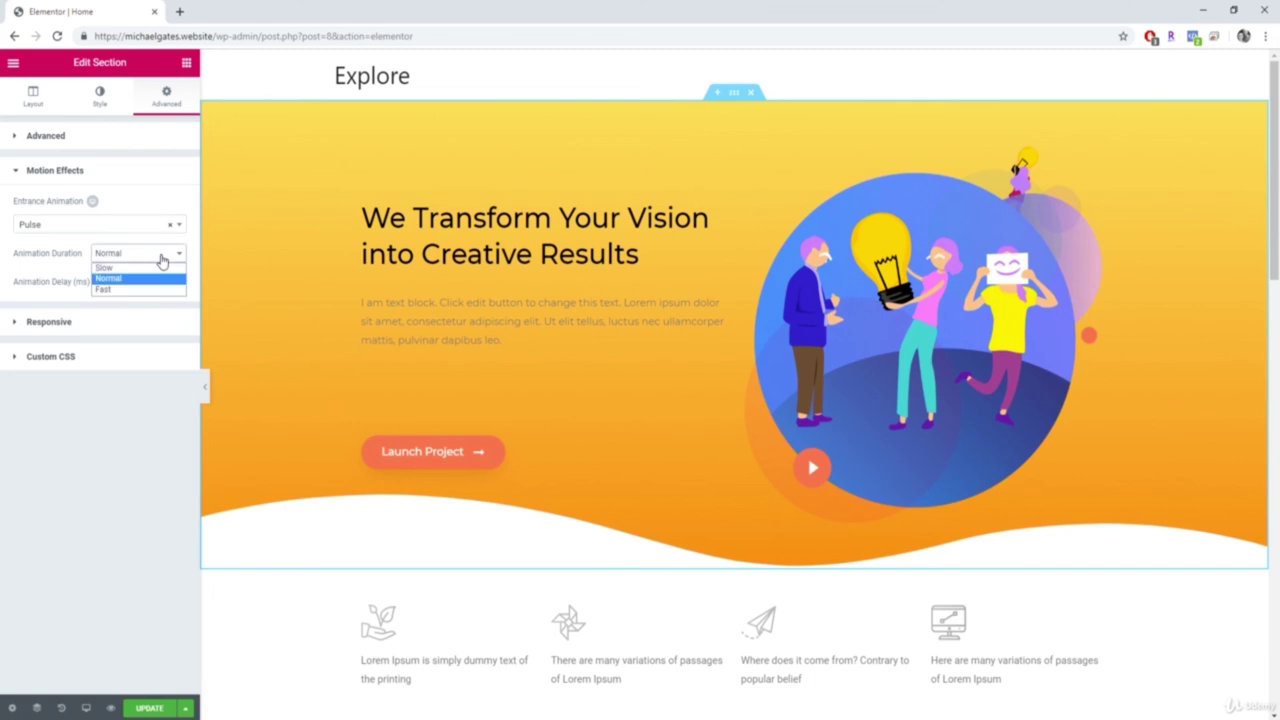
click(146, 277)
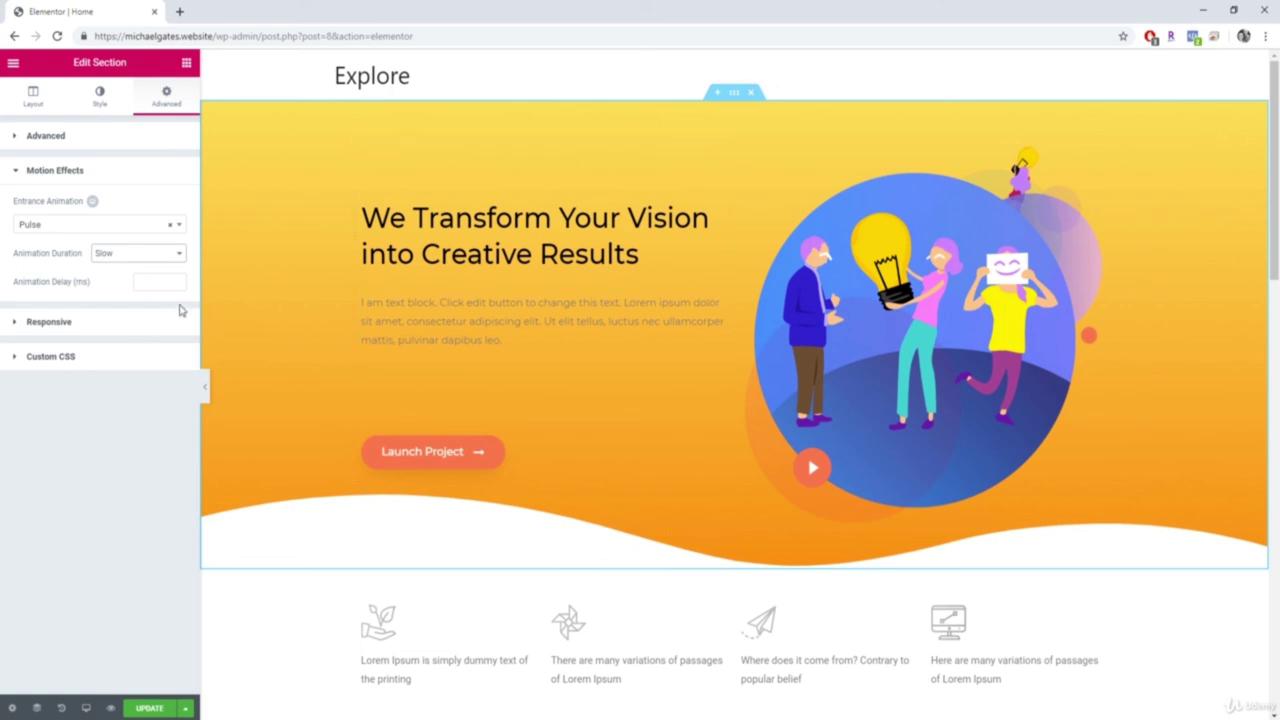
click(160, 254)
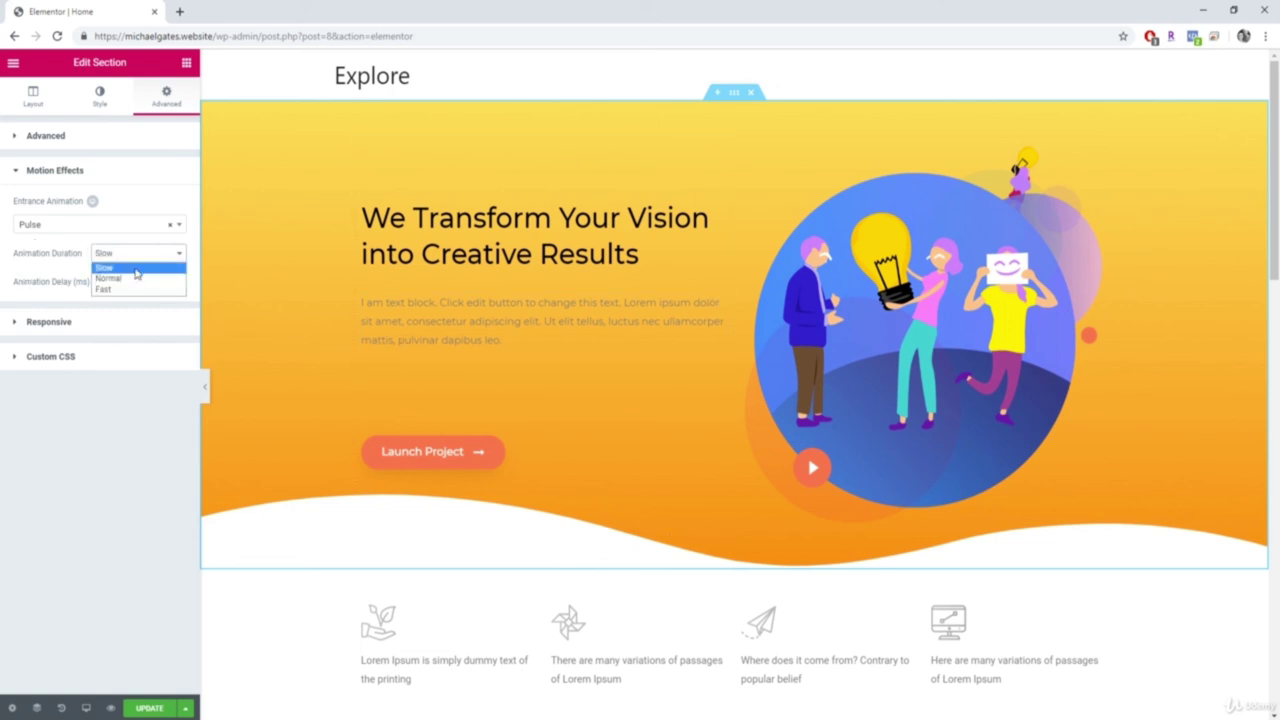
click(112, 290)
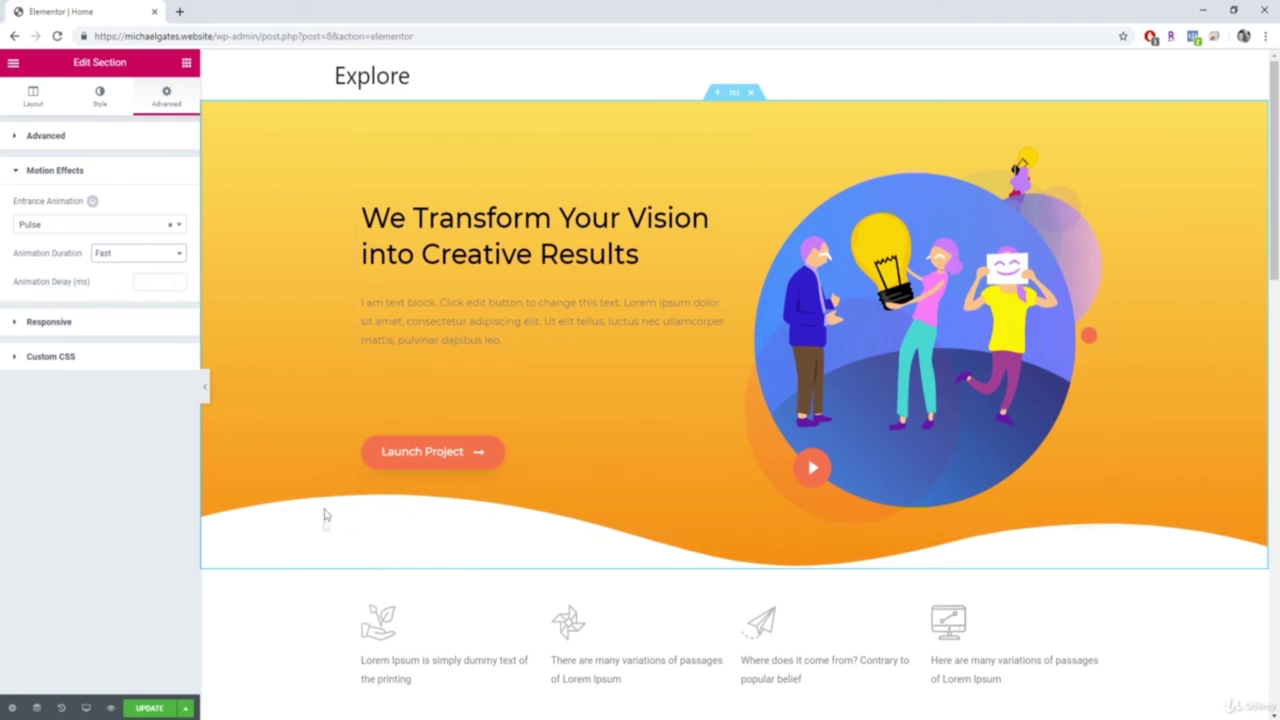
click(148, 708)
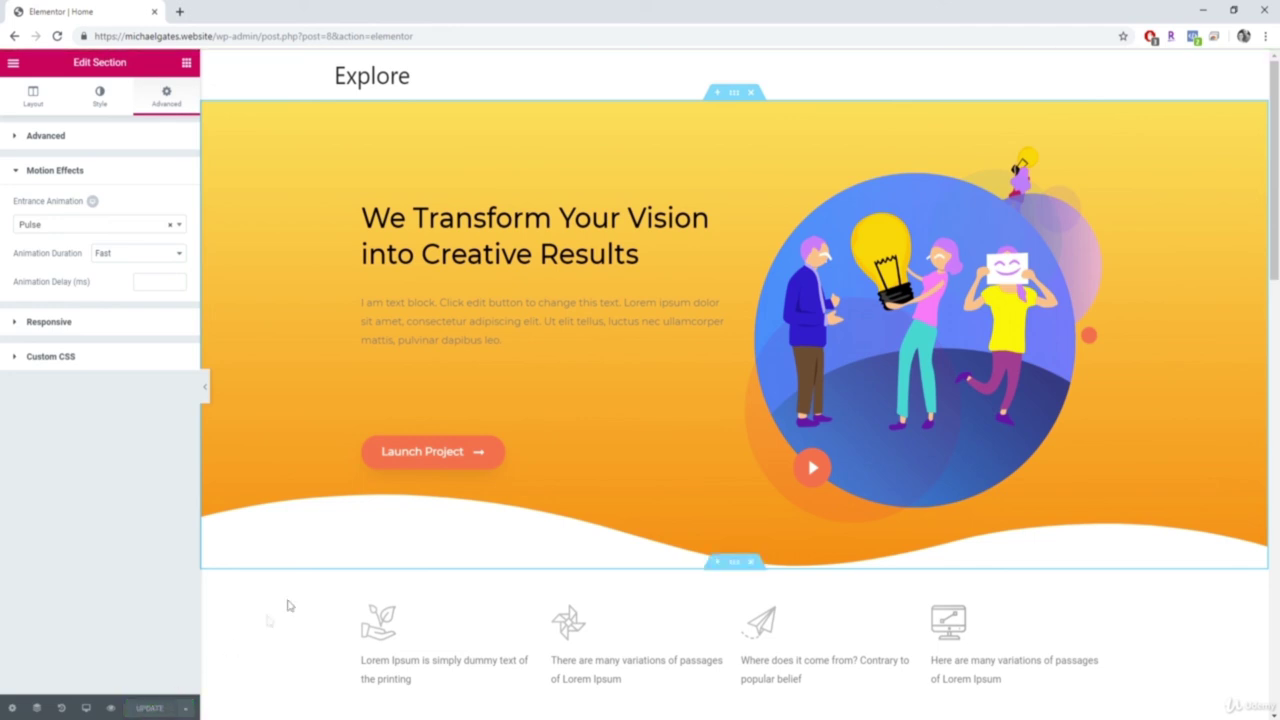
Step: Try a solid green background on the hero section's text column, and clear the colour
click(382, 189)
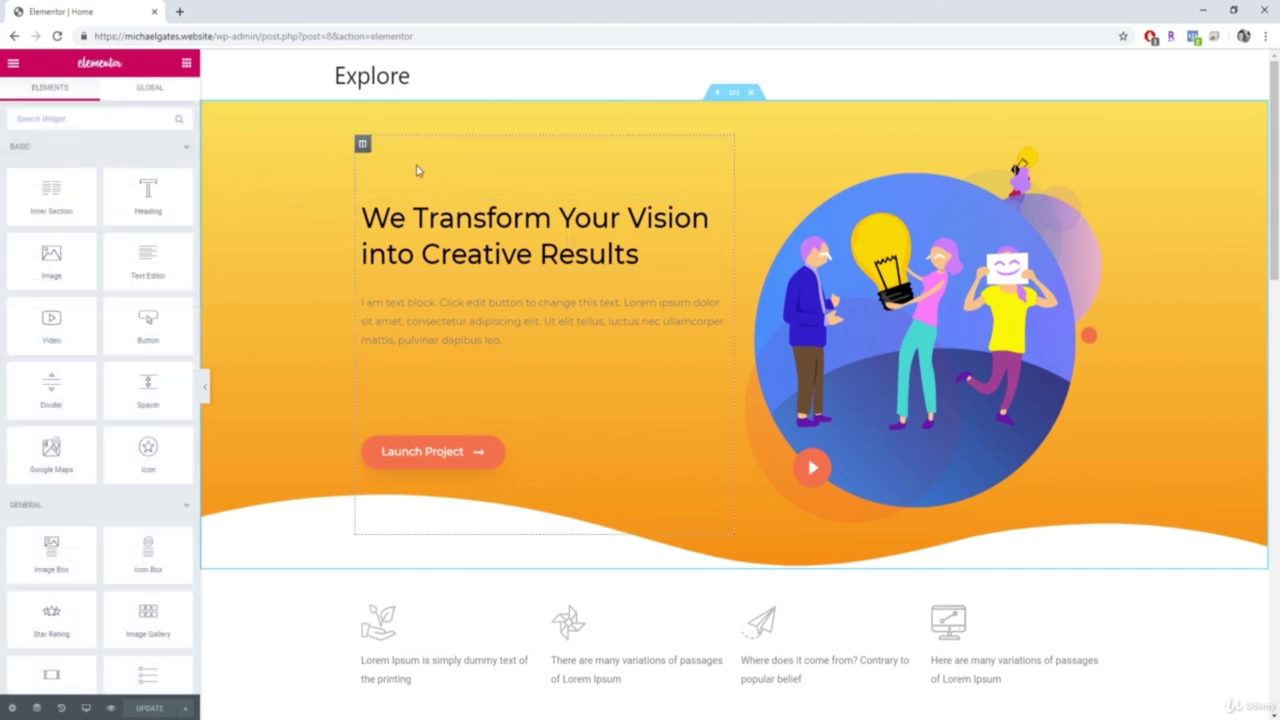
click(363, 145)
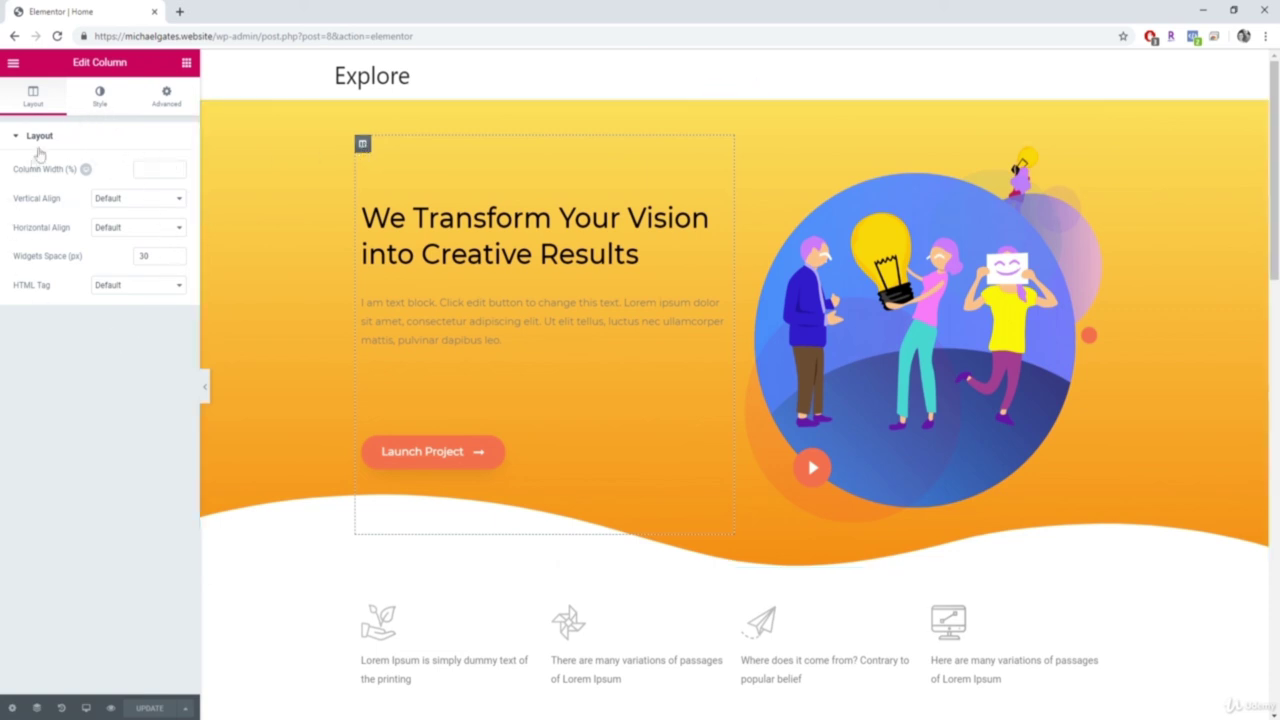
click(99, 98)
click(117, 204)
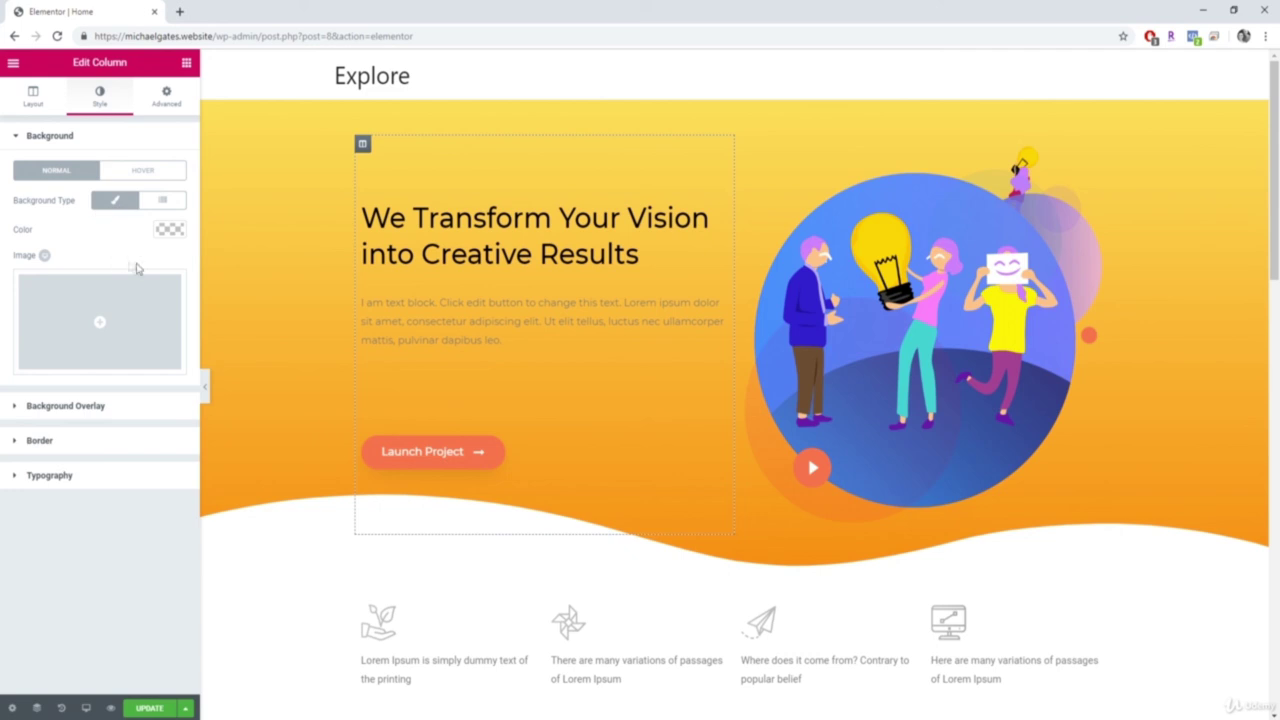
click(170, 231)
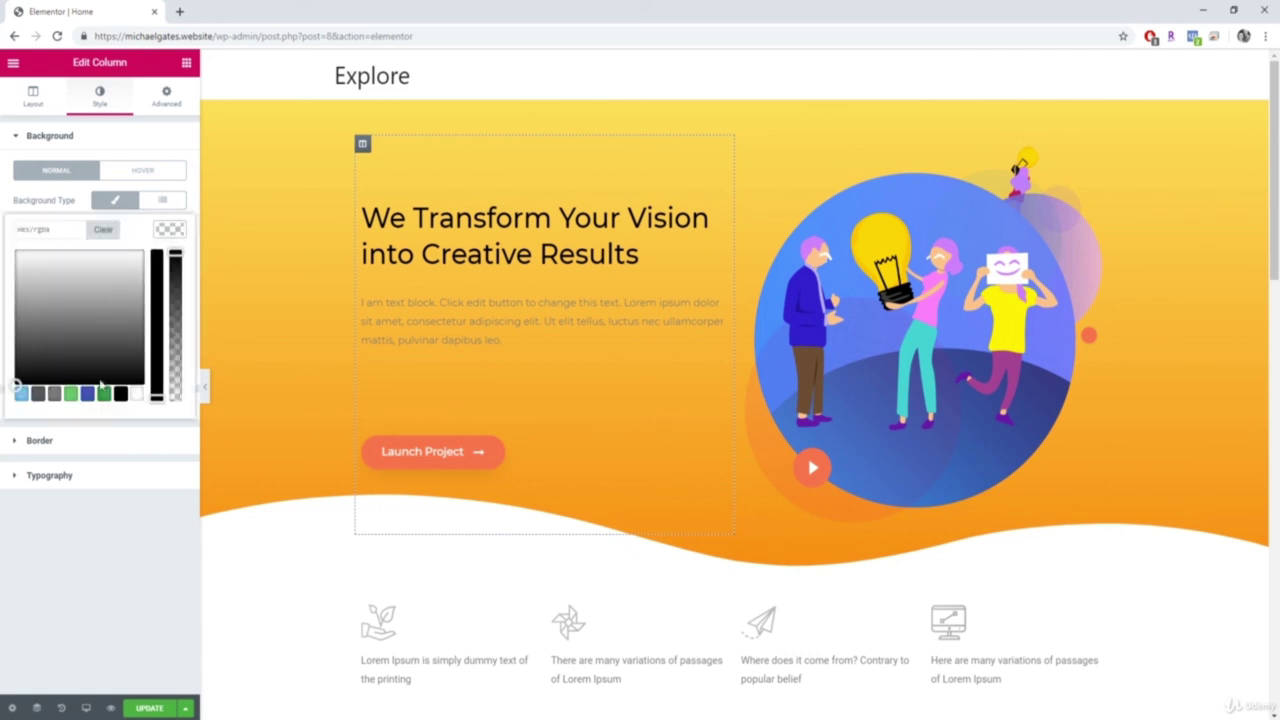
click(71, 394)
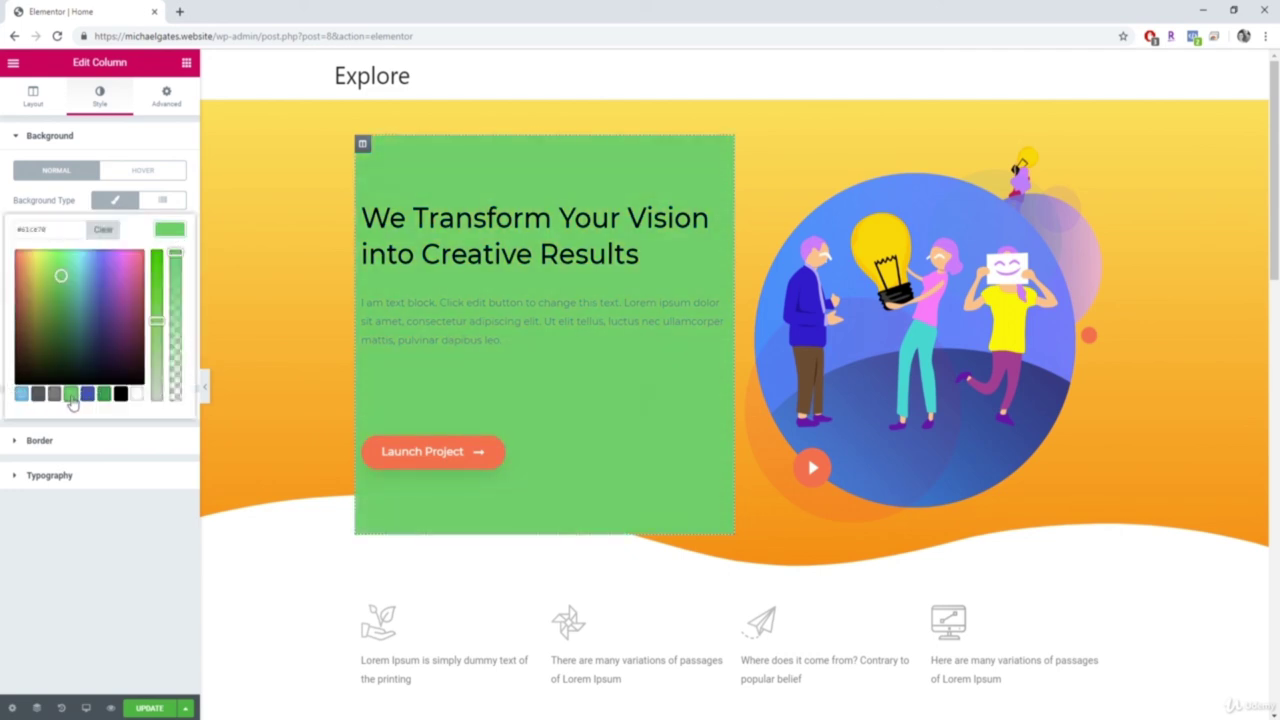
click(104, 230)
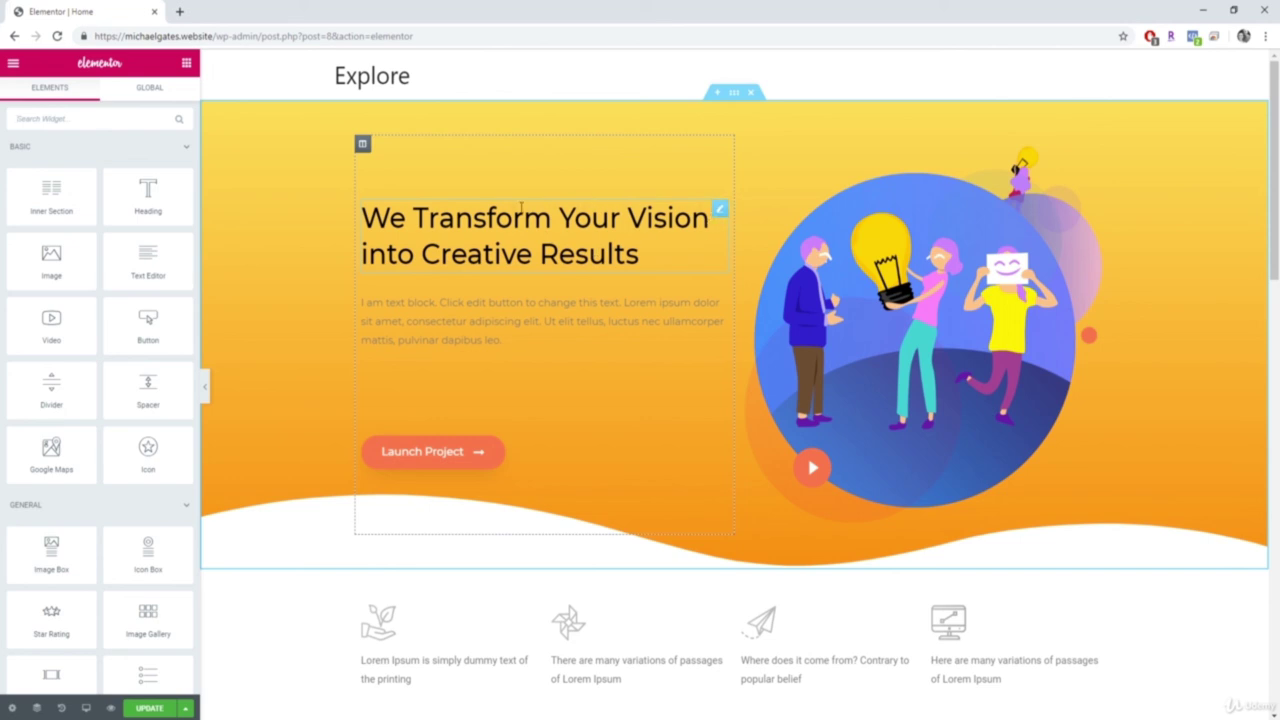
Step: Add an exclamation mark to the end of the hero heading "We Transform Your Vision into Creative Results"
click(720, 212)
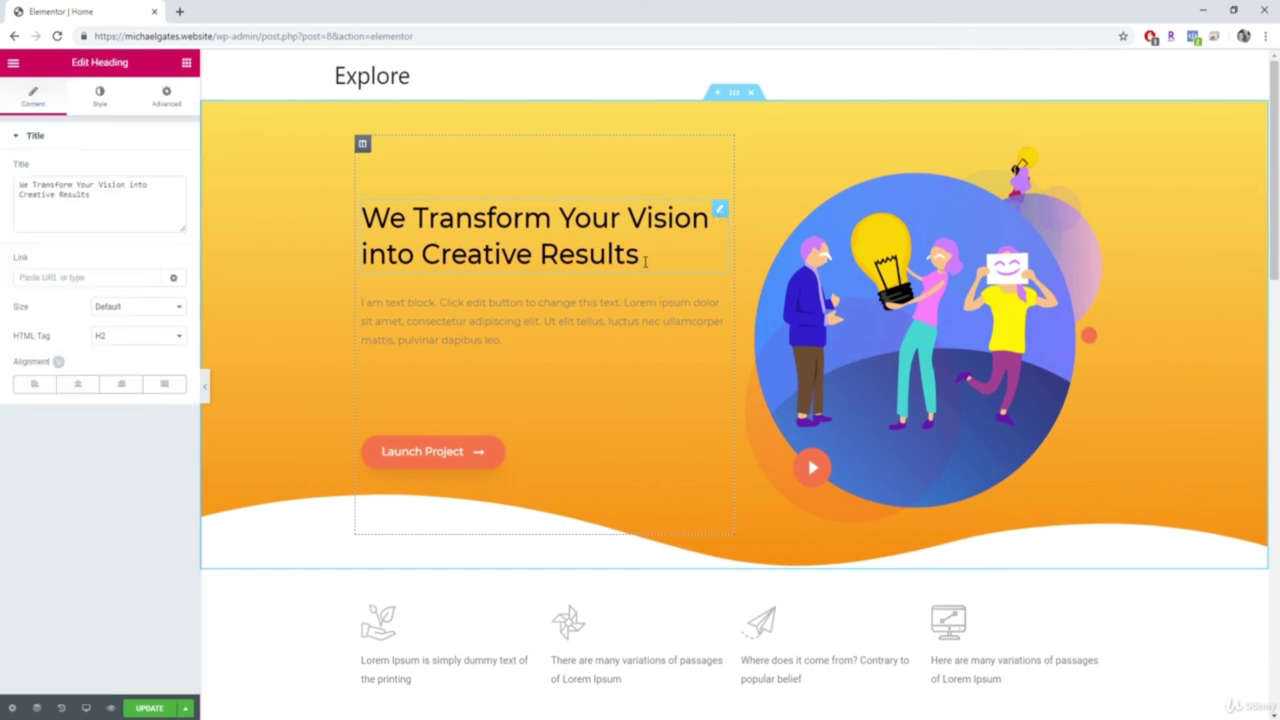
drag(647, 258, 360, 217)
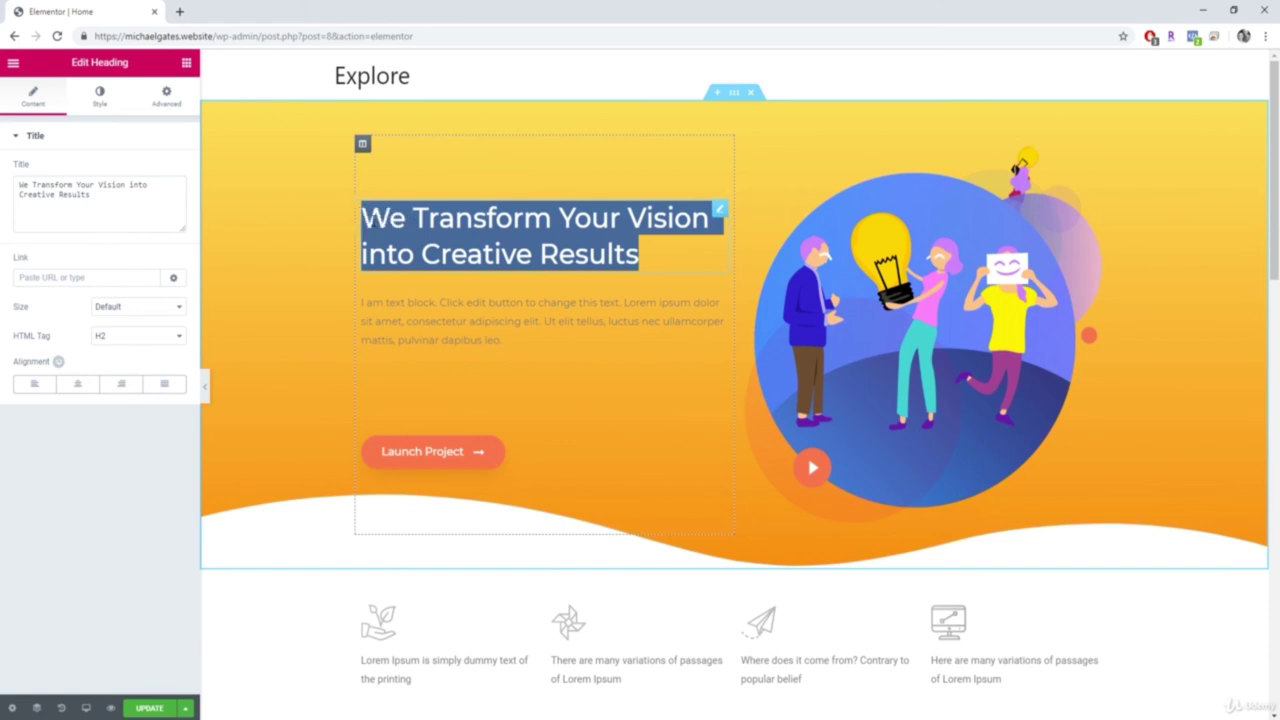
drag(137, 198, 33, 188)
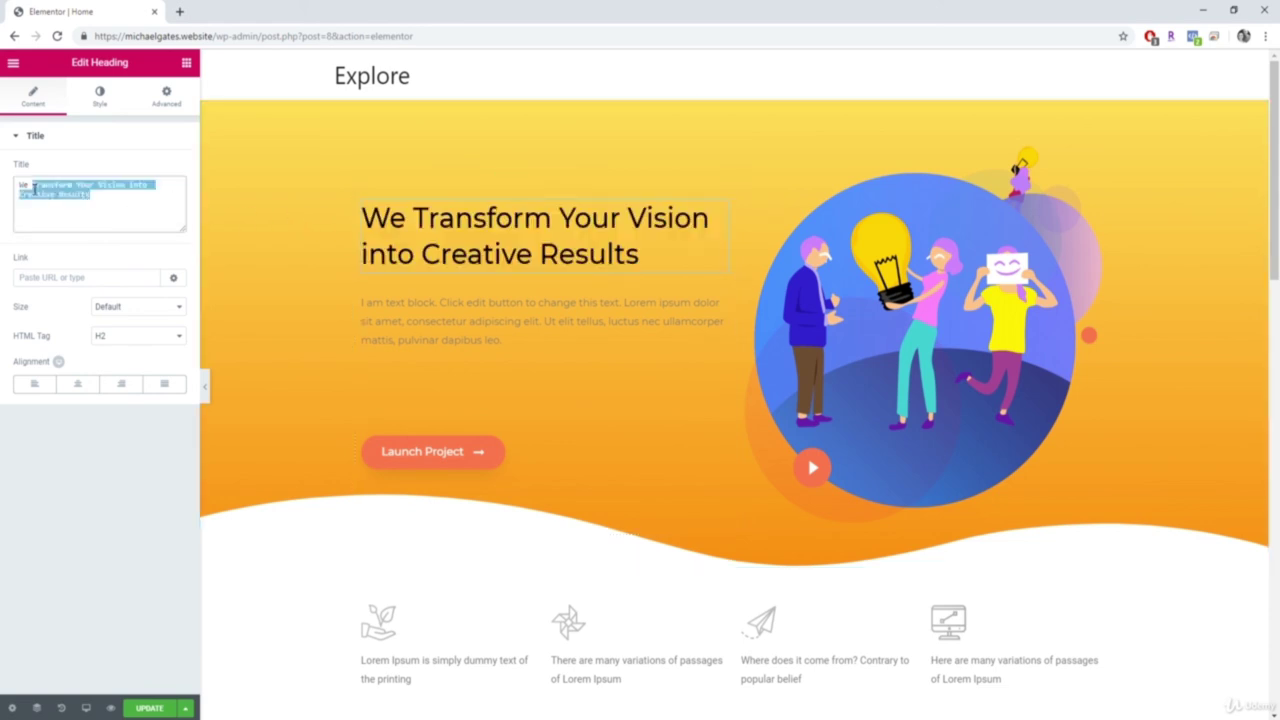
click(136, 222)
text(!)
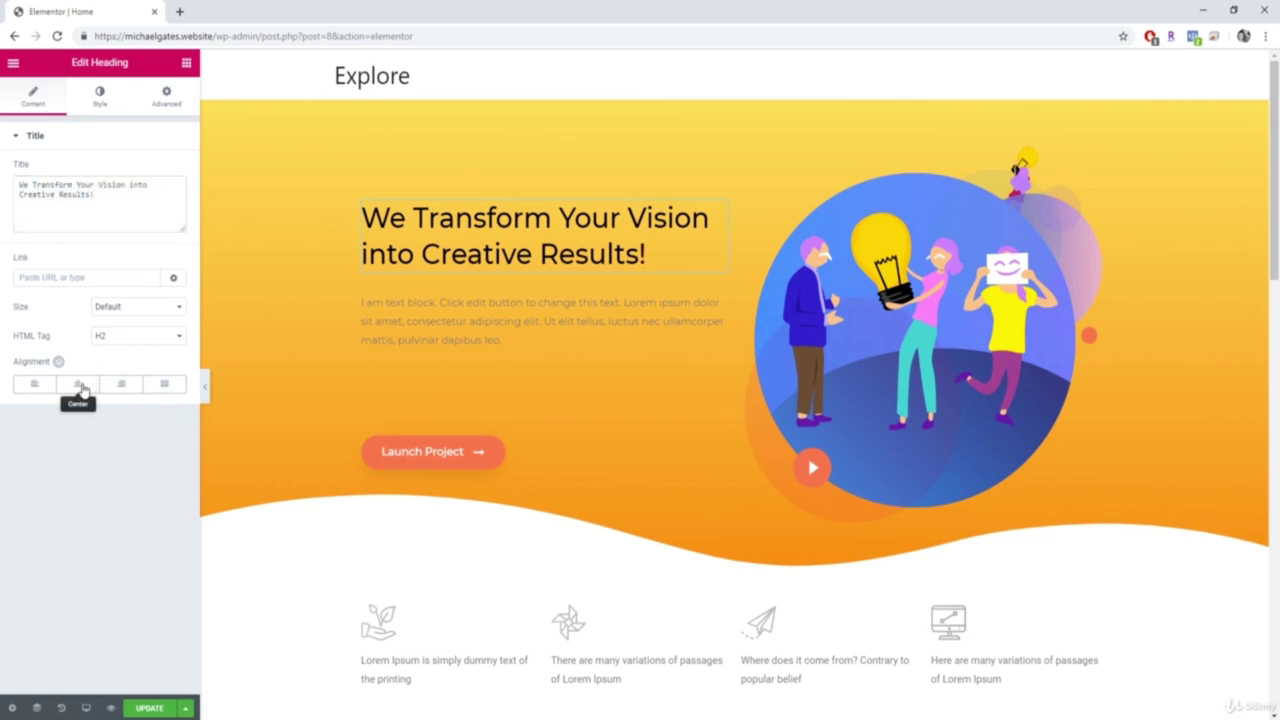
Step: Try right and left alignment on the hero heading, and set its alignment to Center
click(85, 386)
click(120, 386)
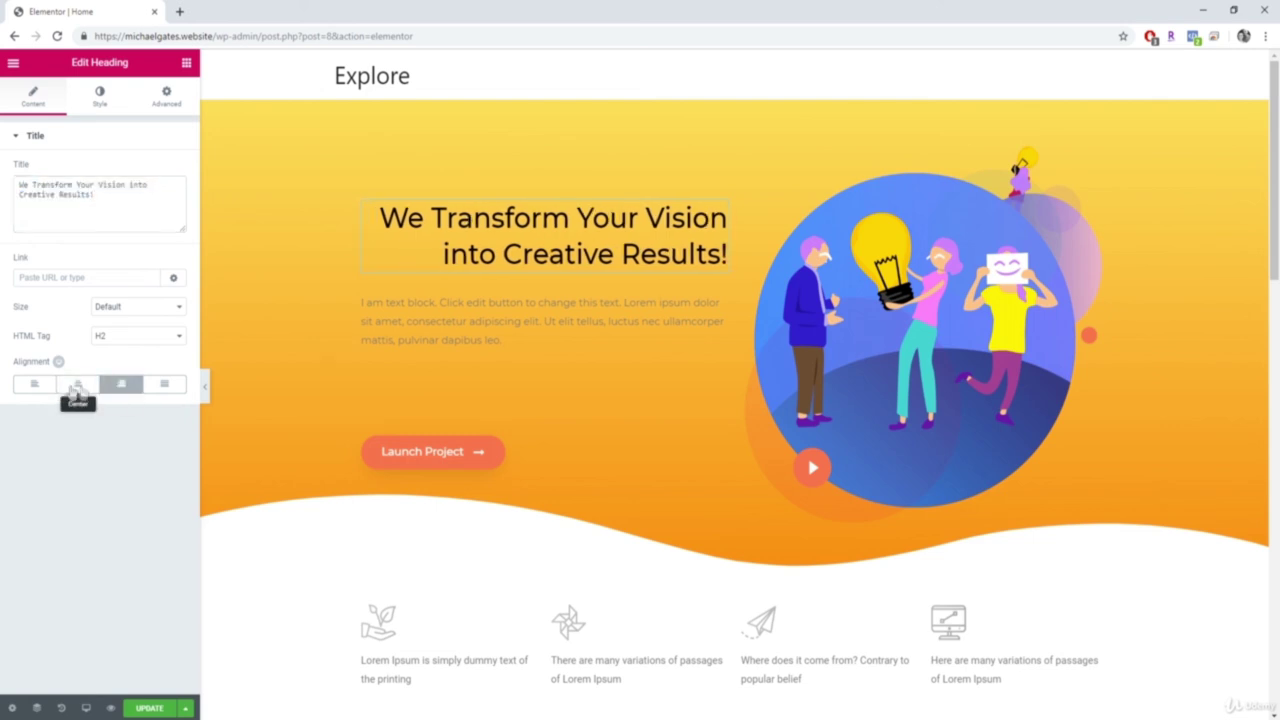
click(34, 388)
click(97, 390)
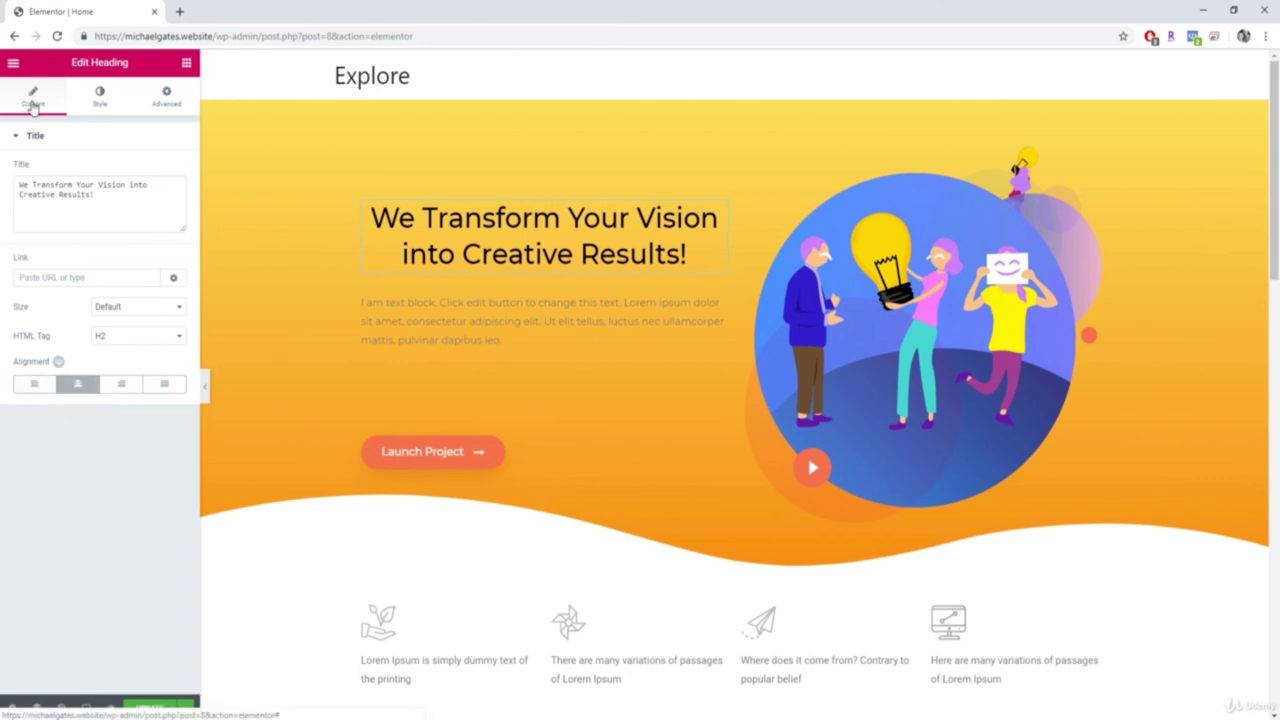
Step: Try a green text colour on the hero heading, and return the colour to black
click(101, 96)
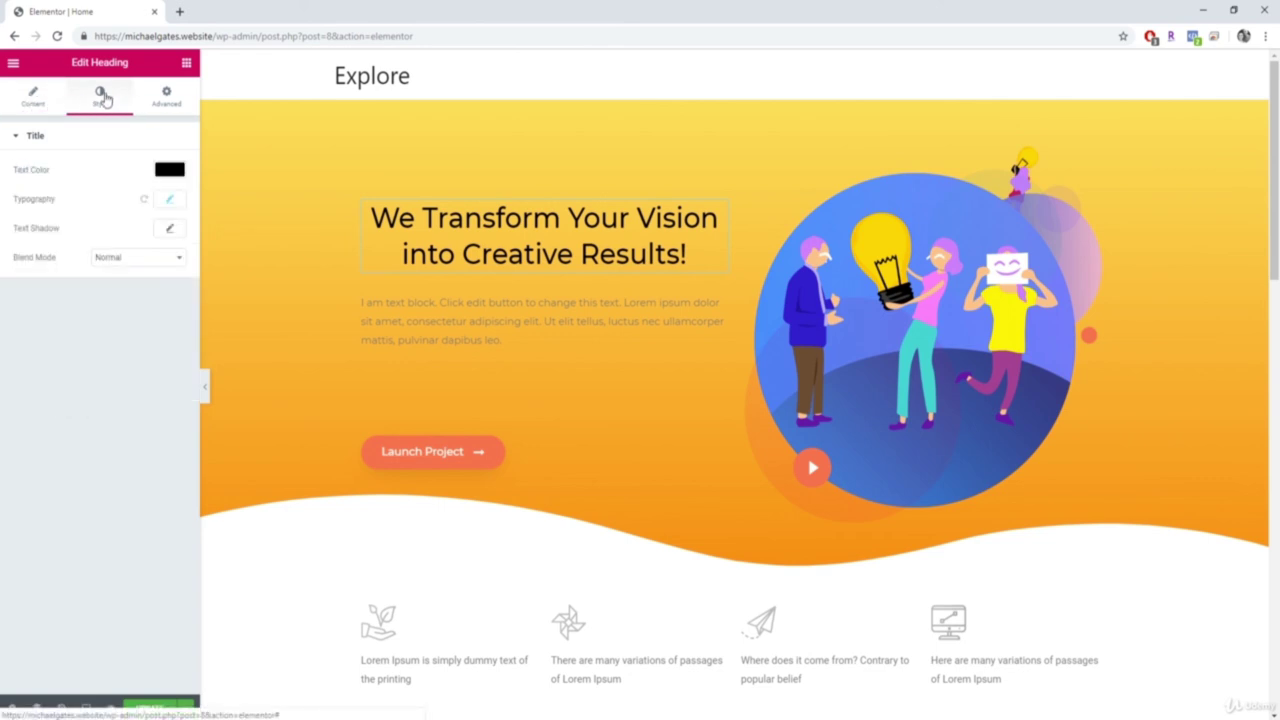
click(166, 171)
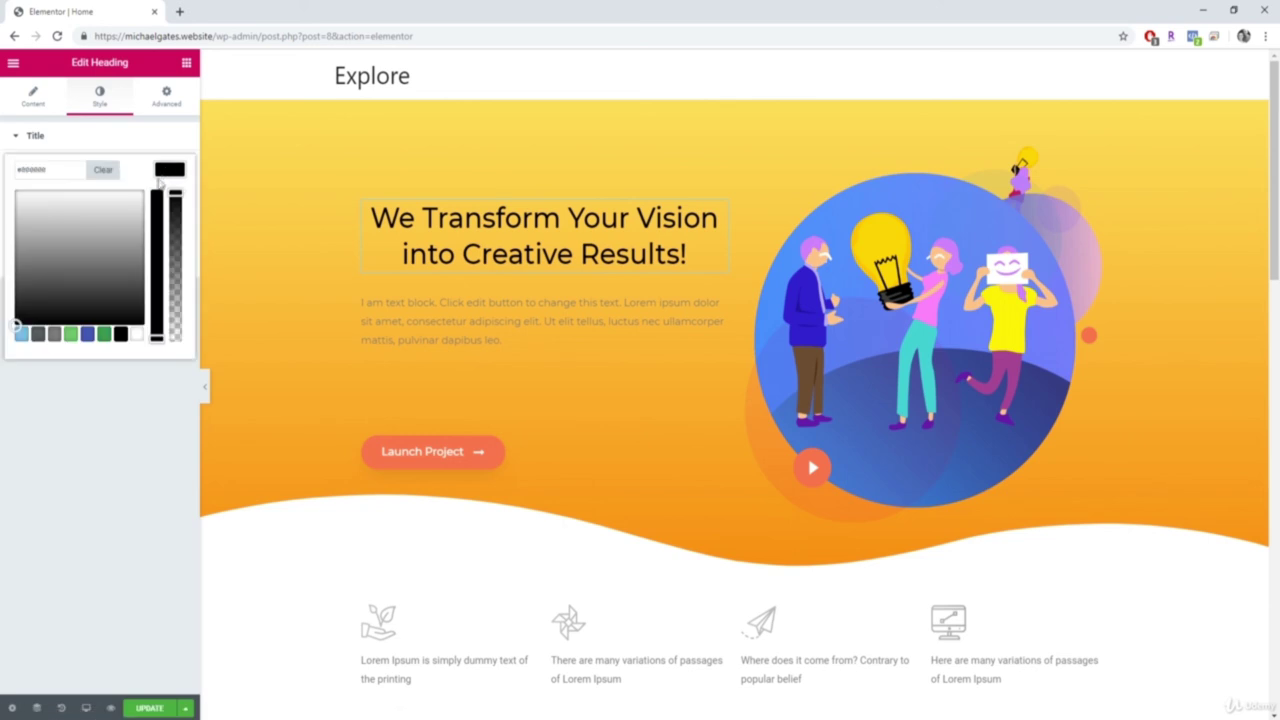
click(70, 336)
mouse_move(75, 291)
mouse_down()
mouse_move(78, 240)
mouse_move(93, 231)
mouse_move(86, 288)
mouse_move(18, 338)
mouse_up()
click(14, 368)
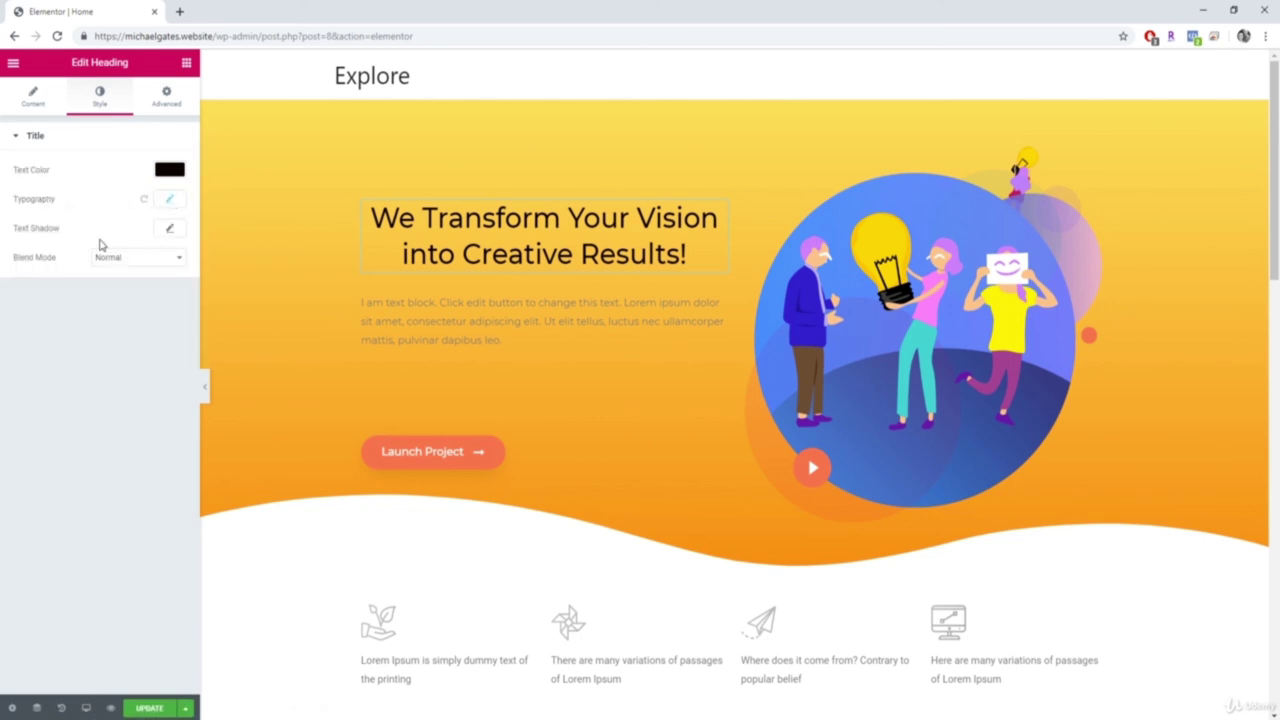
Step: Try a script font on the hero heading, and set its font family to Poppins
click(171, 203)
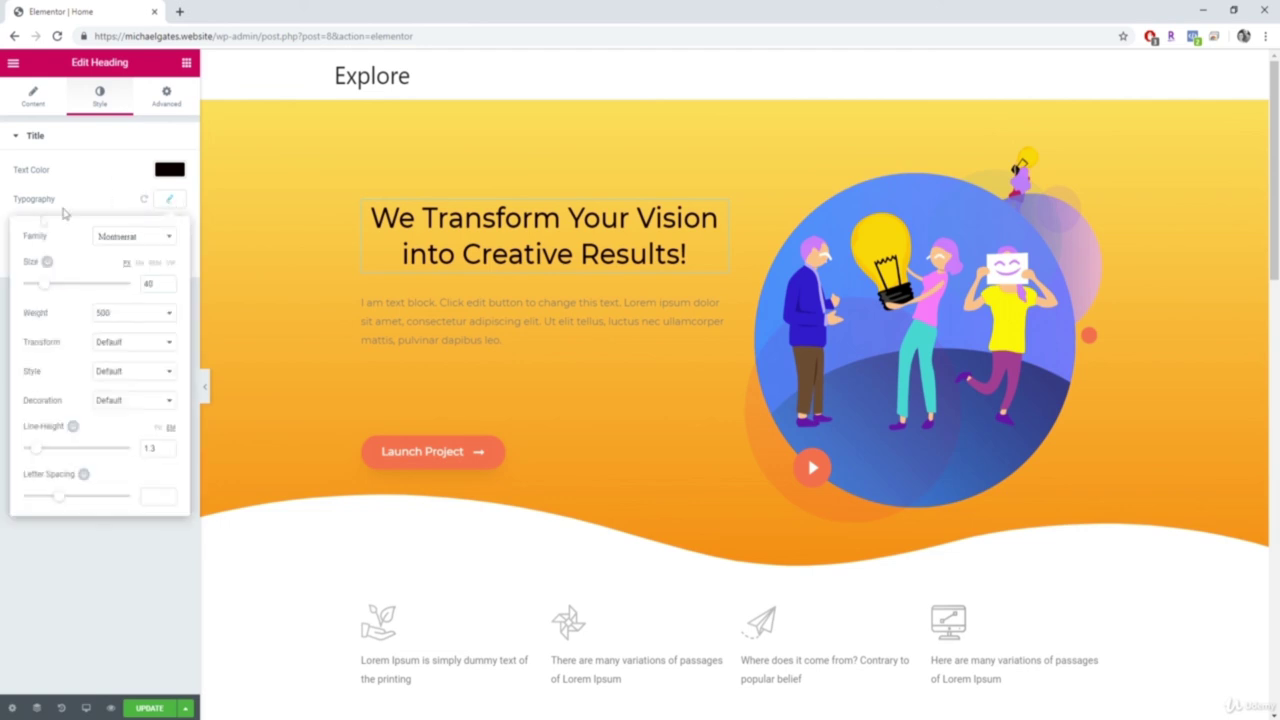
click(162, 239)
click(115, 294)
click(133, 236)
text(popp)
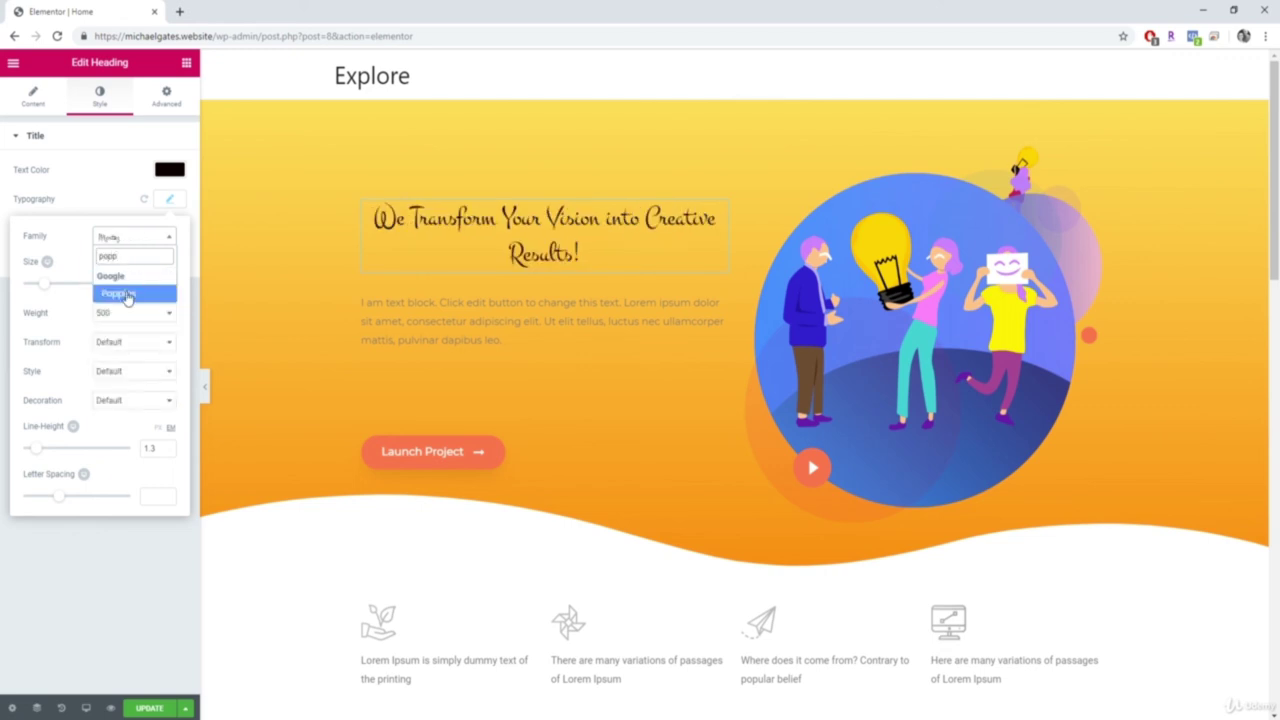
click(127, 294)
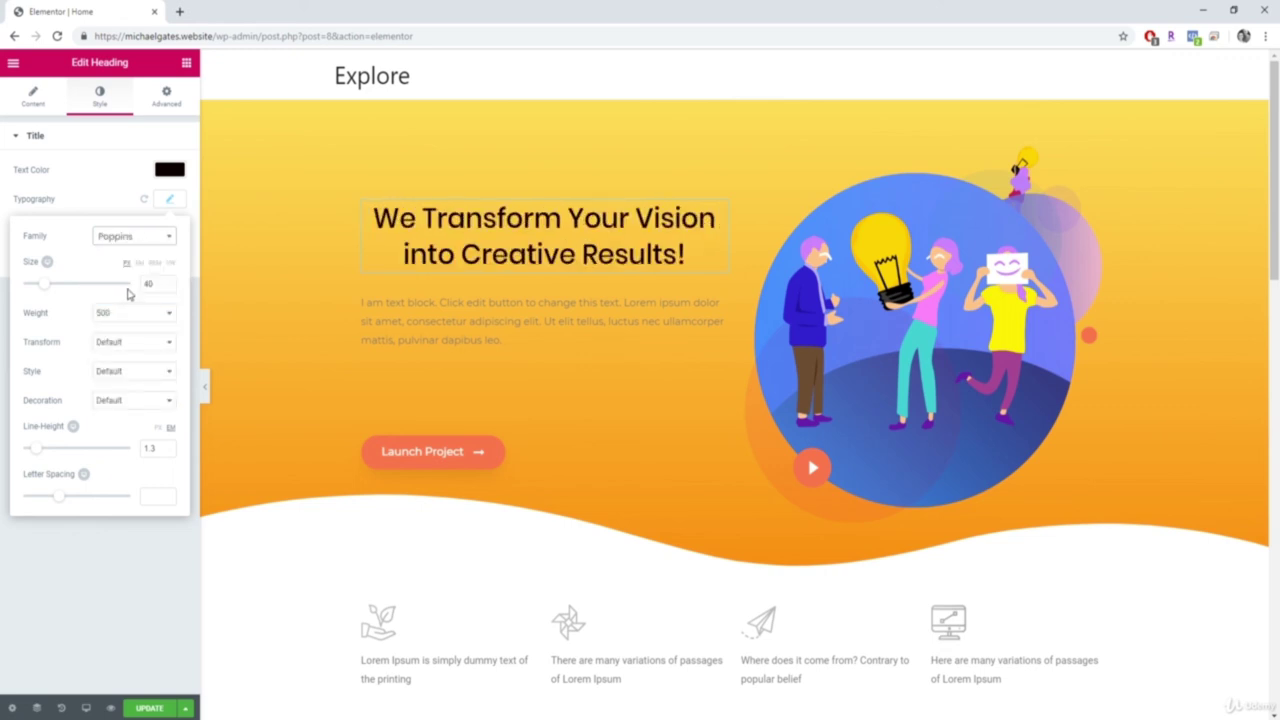
Step: Try the Bold and 100 font weights on the hero heading, and return the weight to 500
mouse_move(46, 284)
mouse_down()
mouse_move(86, 289)
mouse_move(40, 286)
mouse_up()
click(117, 315)
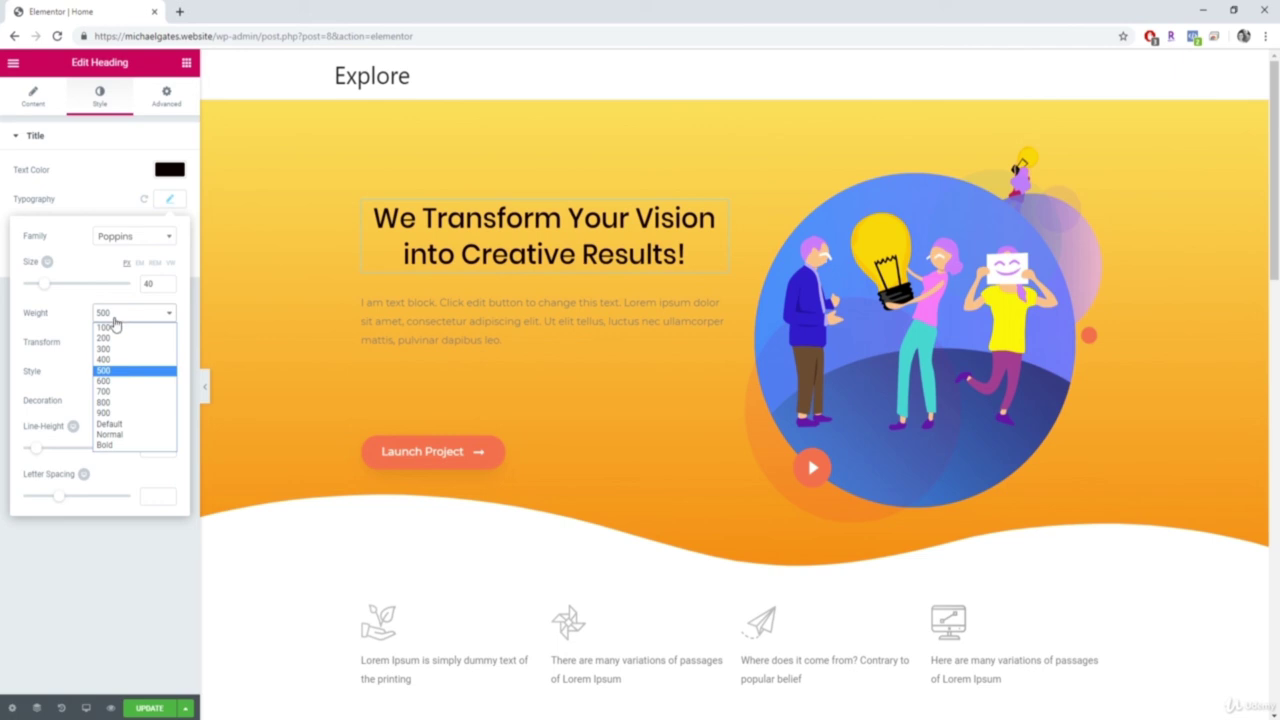
click(112, 444)
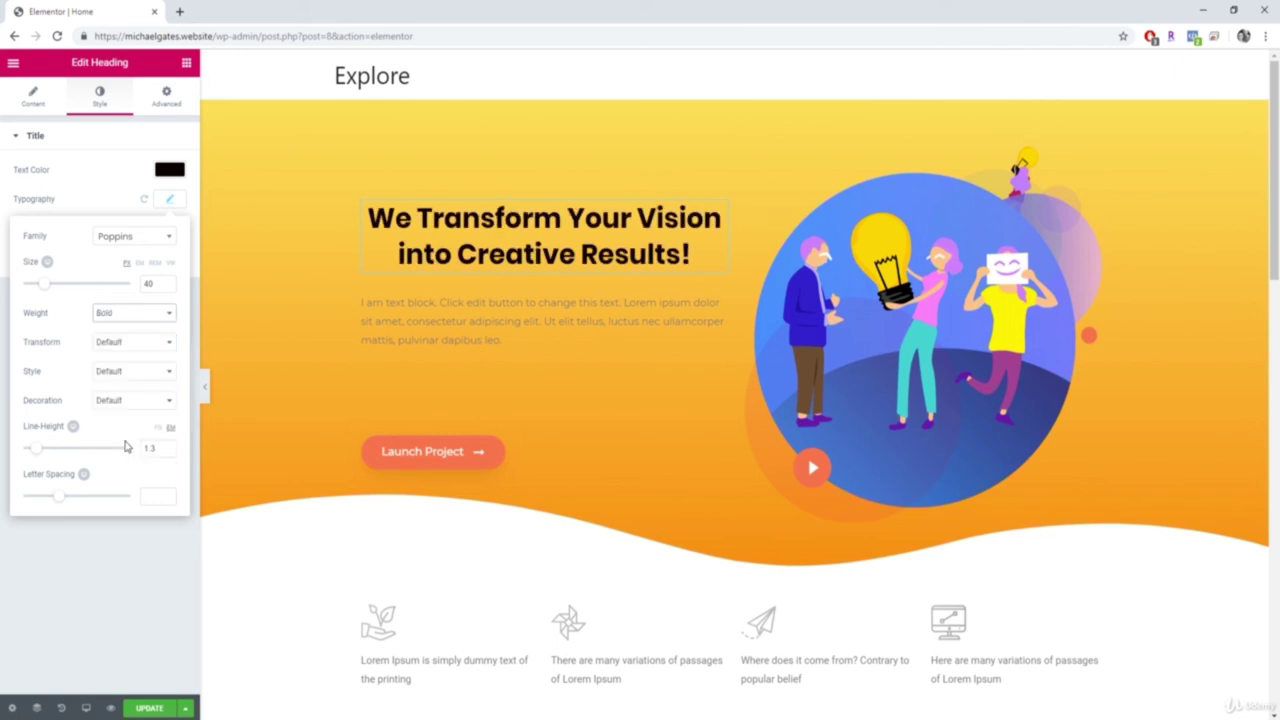
click(123, 314)
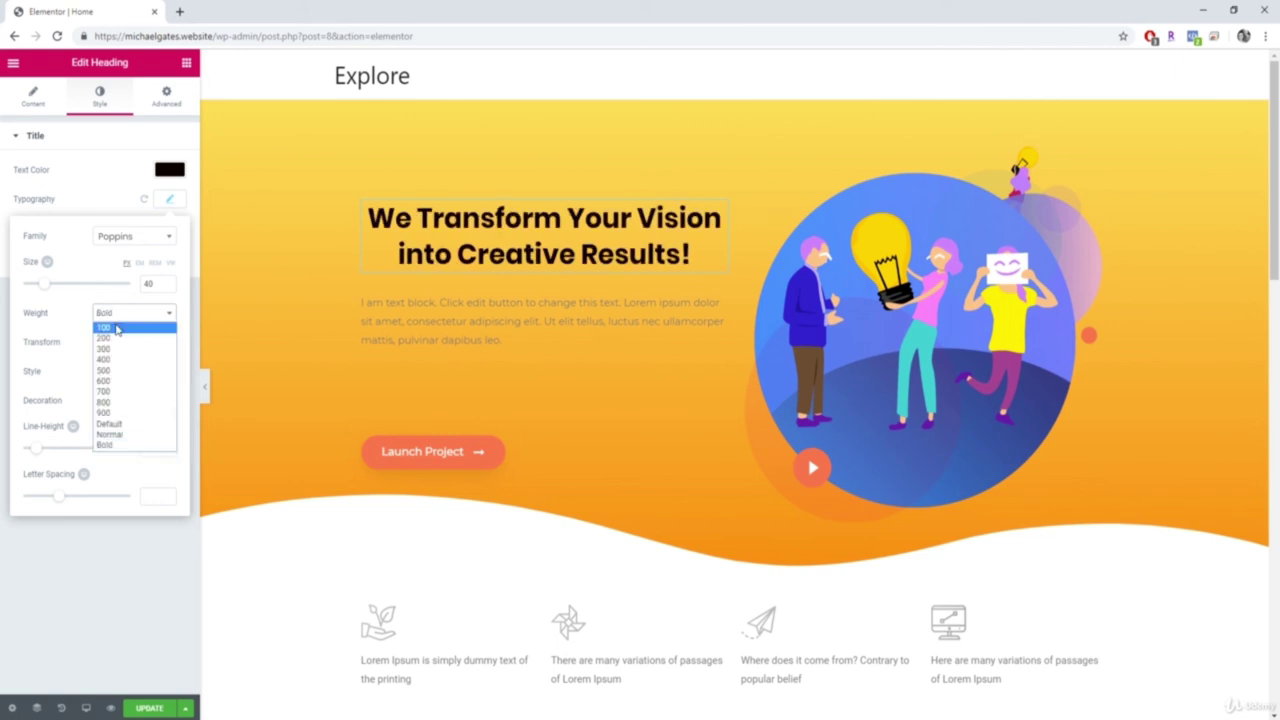
click(116, 329)
click(127, 314)
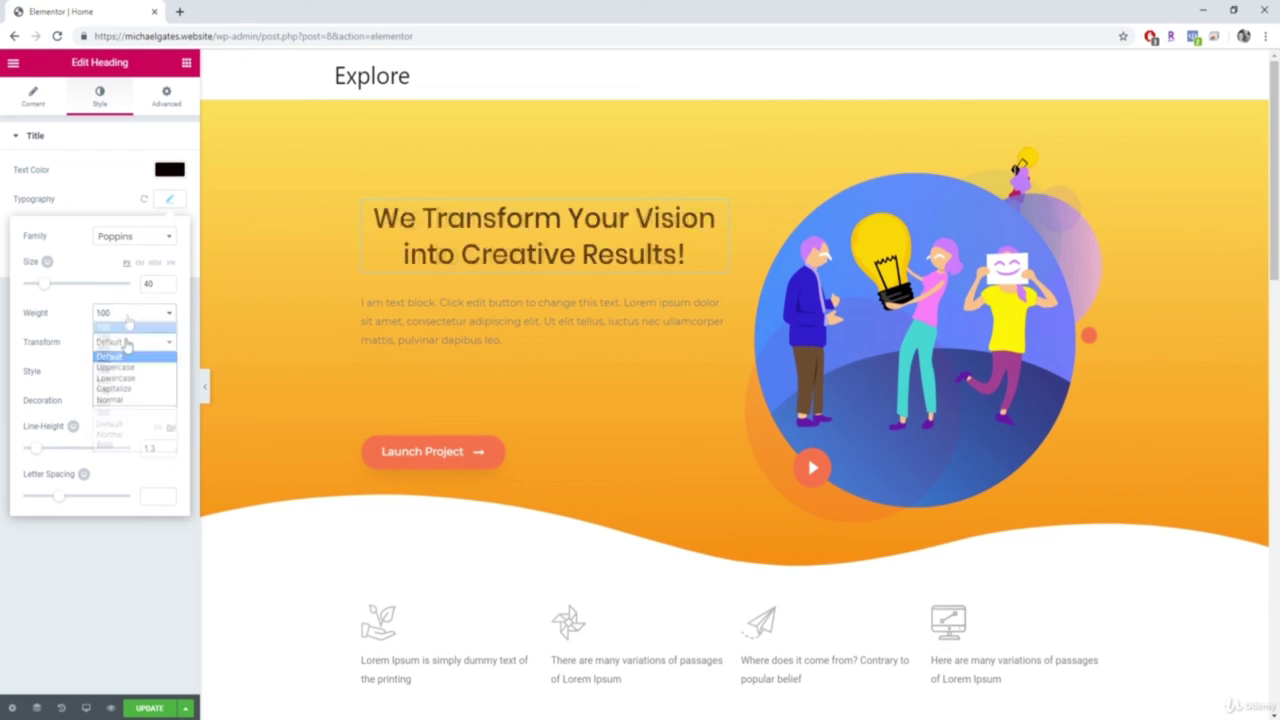
click(125, 362)
Step: Try a text transform and the Italic style on the hero heading, and return both settings to Default
click(127, 343)
click(124, 362)
click(127, 342)
click(131, 384)
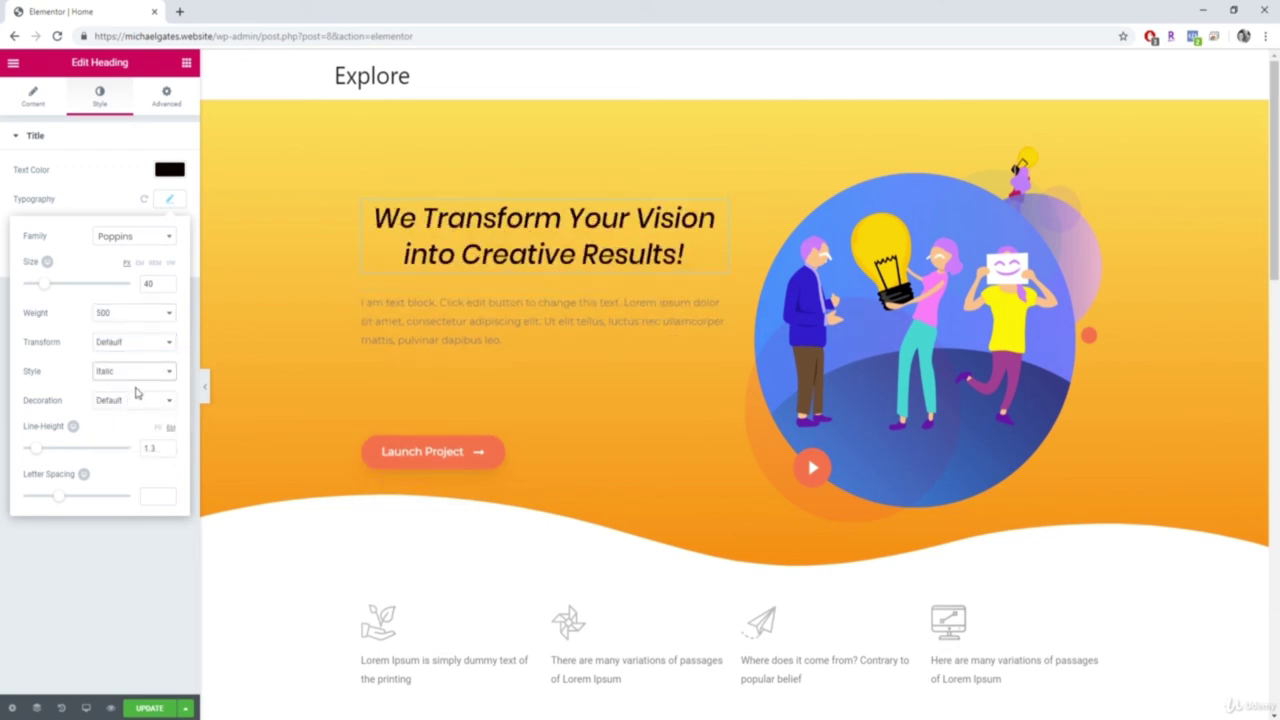
click(139, 378)
click(125, 386)
Step: Try the Underline, Overline and Line Through decorations on the hero heading, and return the decoration to Default
click(135, 401)
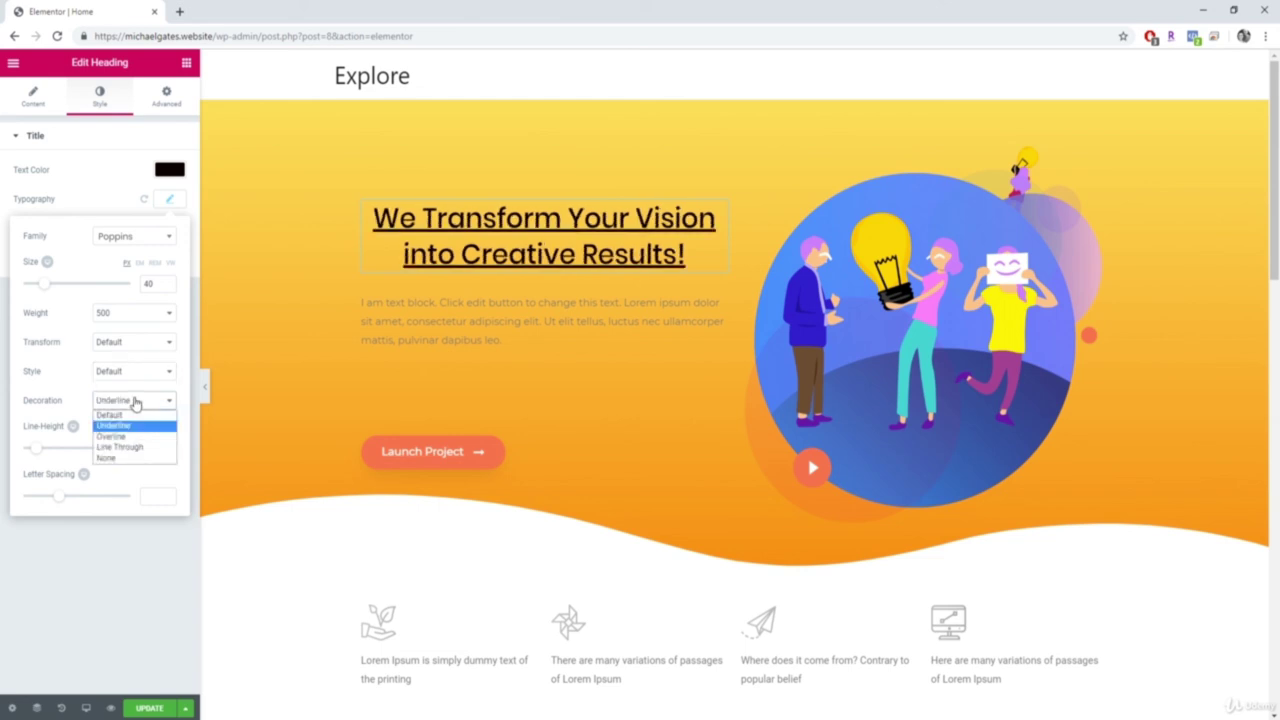
click(132, 437)
click(133, 400)
click(130, 447)
click(133, 400)
click(117, 420)
click(170, 203)
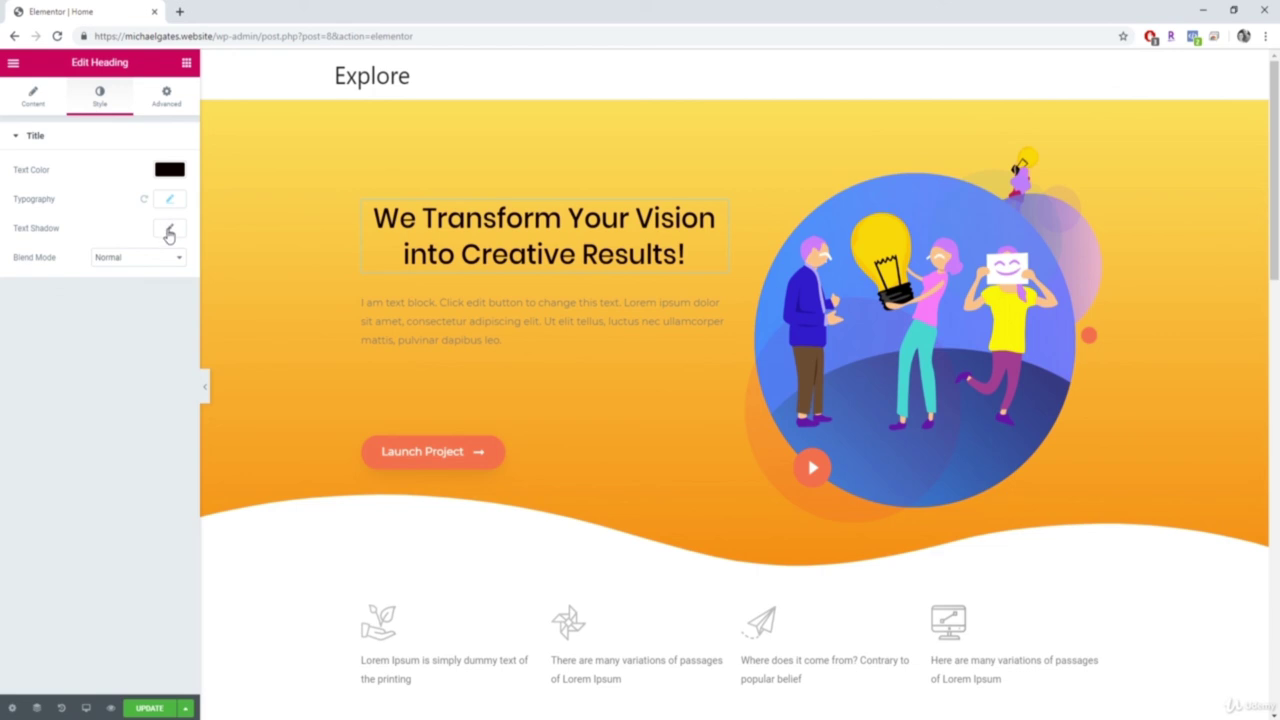
Step: Enable the hero heading's default text shadow, and set its entrance animation to Fade In
click(169, 230)
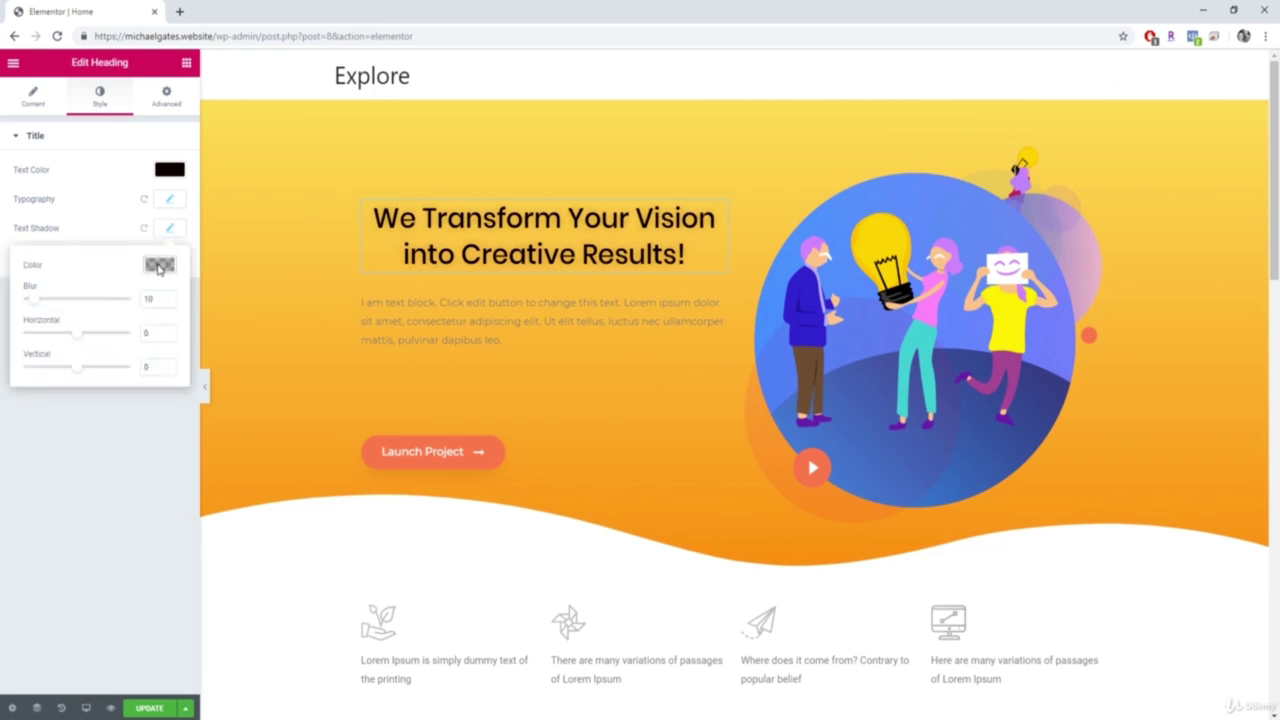
click(169, 228)
click(163, 97)
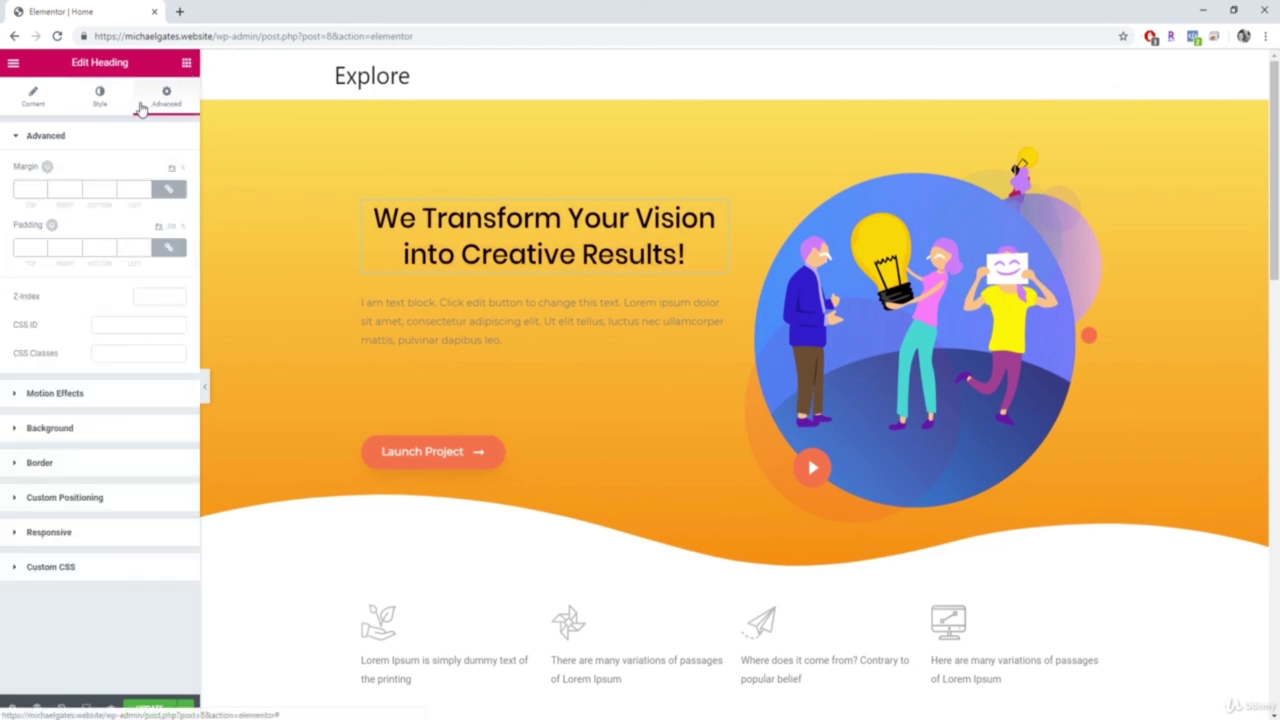
click(45, 394)
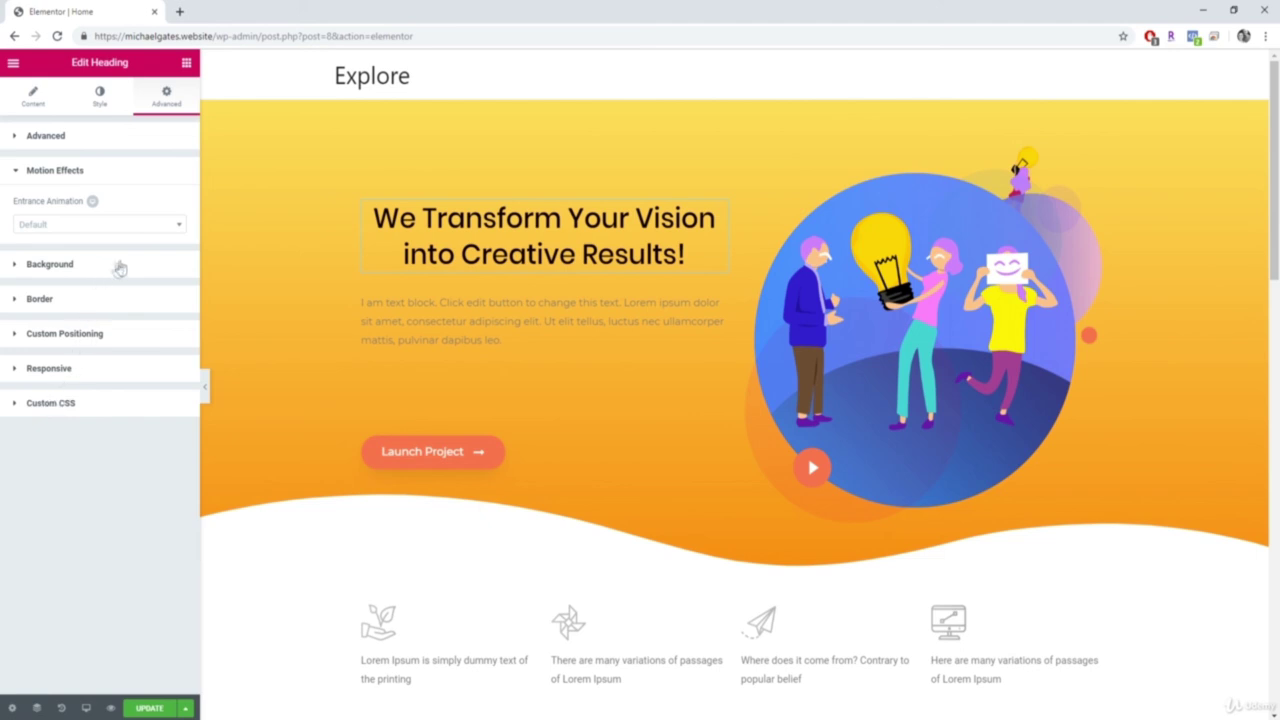
click(178, 228)
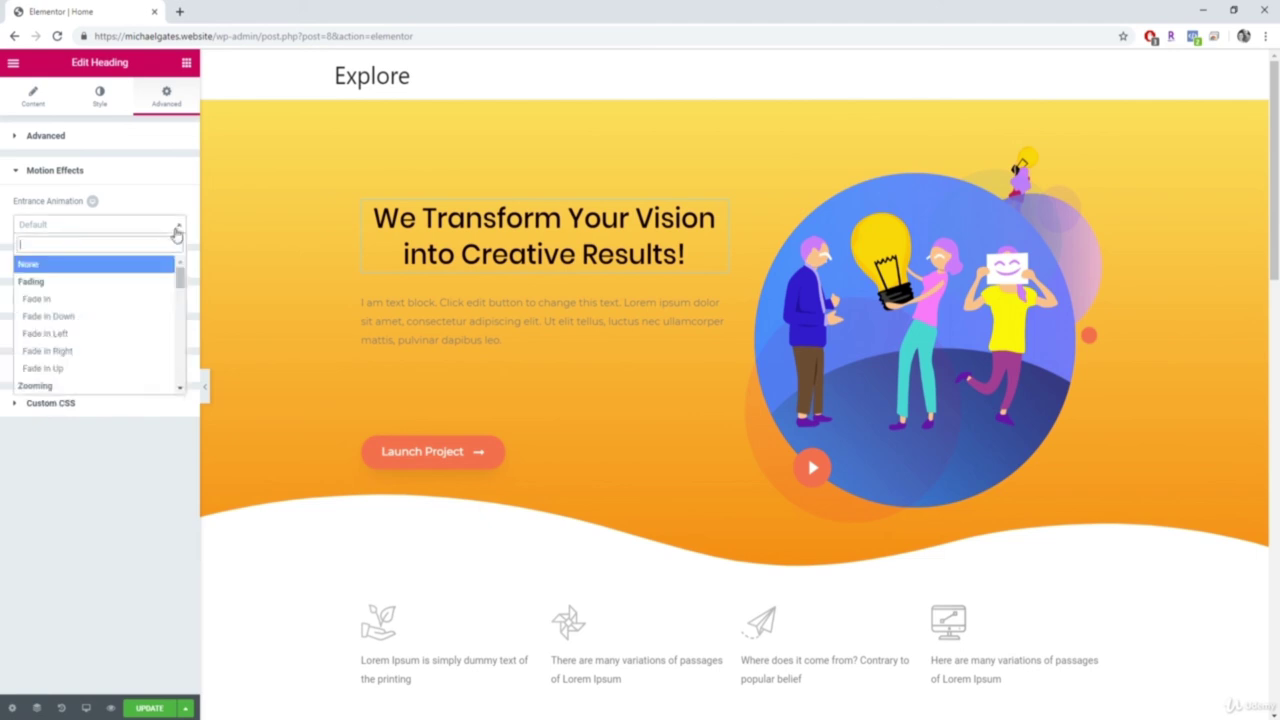
click(104, 298)
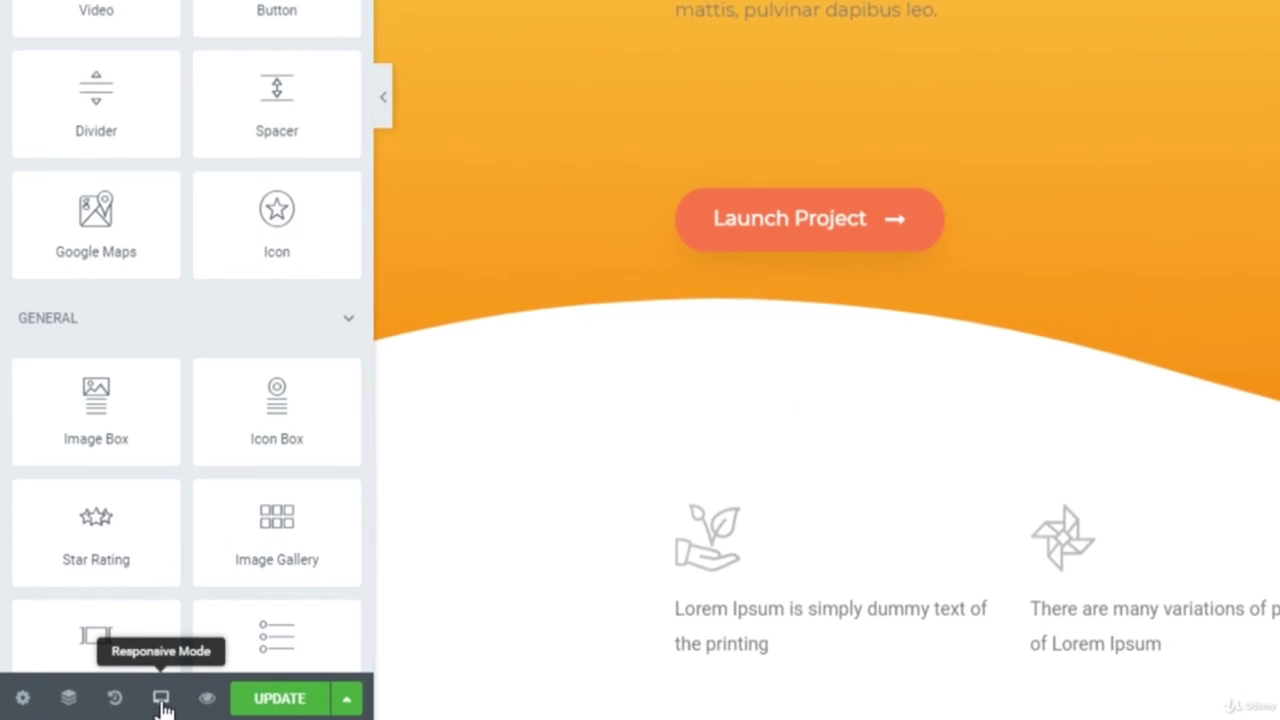
Step: Switch the Home page editor to the Mobile responsive preview and check the hero section
click(162, 700)
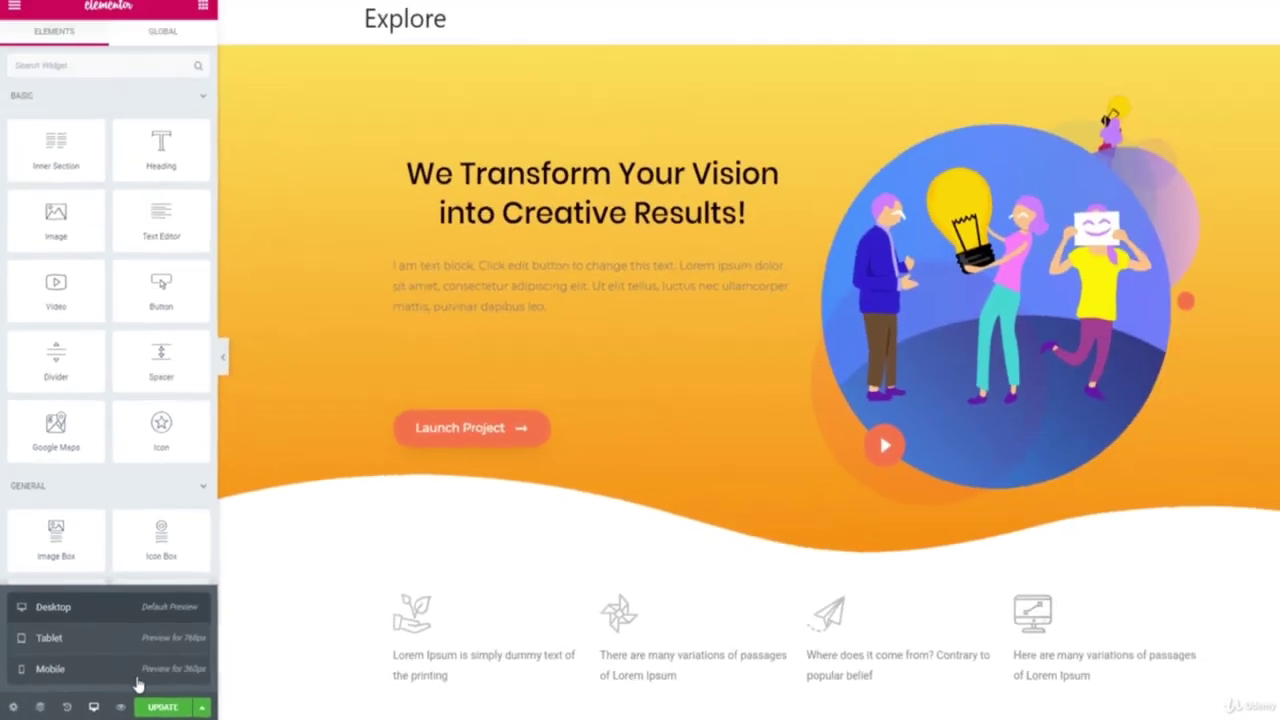
click(232, 645)
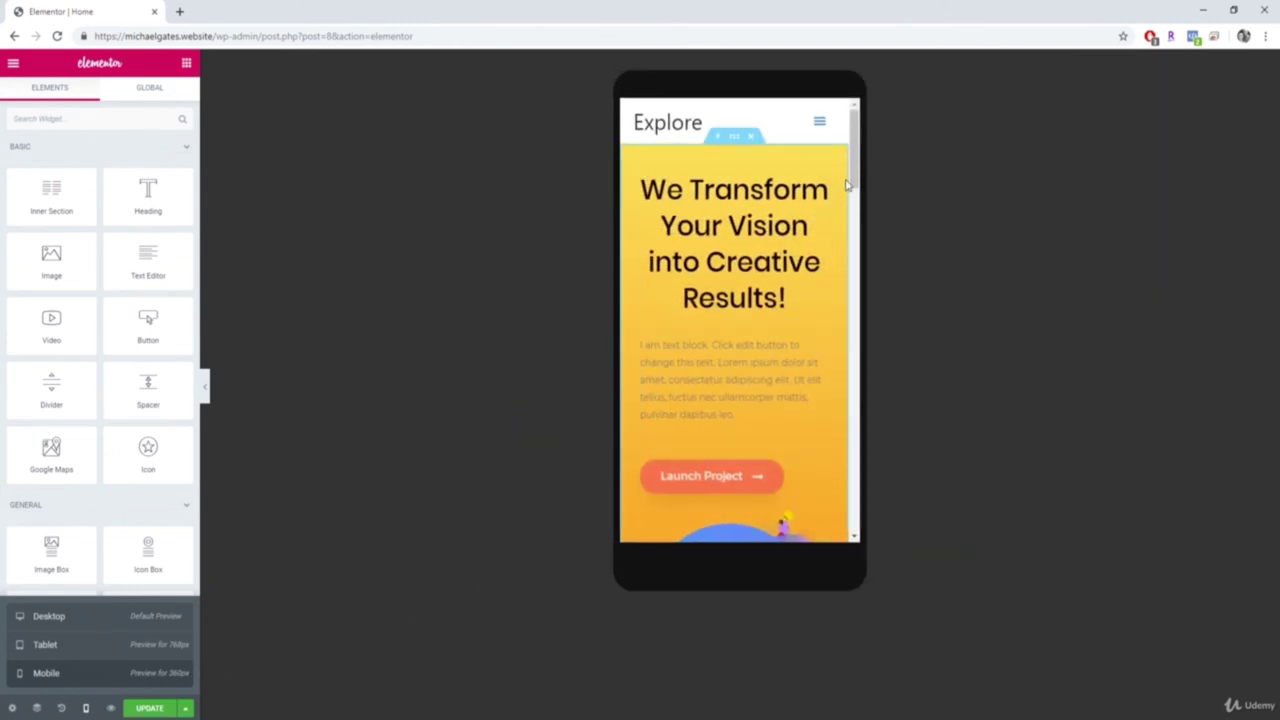
mouse_move(857, 174)
mouse_down()
mouse_move(855, 205)
mouse_move(856, 172)
mouse_up()
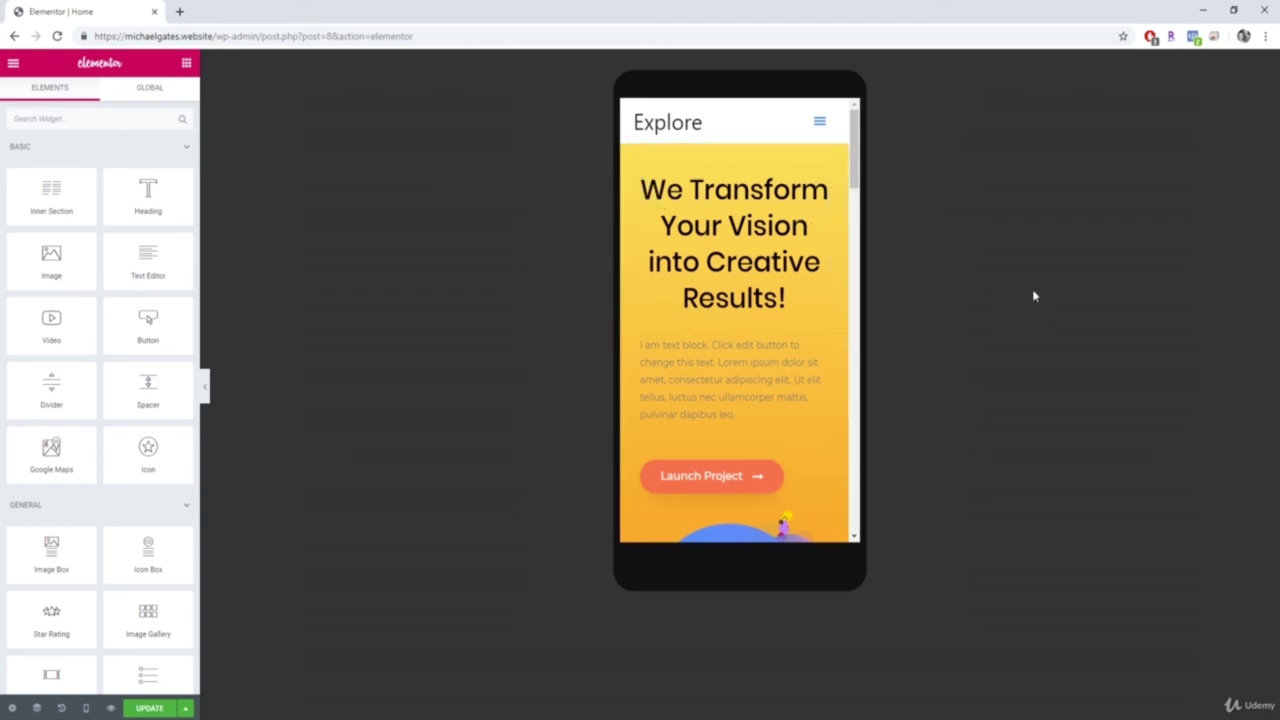
Step: Set the hero heading's mobile font size to 22 px
click(821, 185)
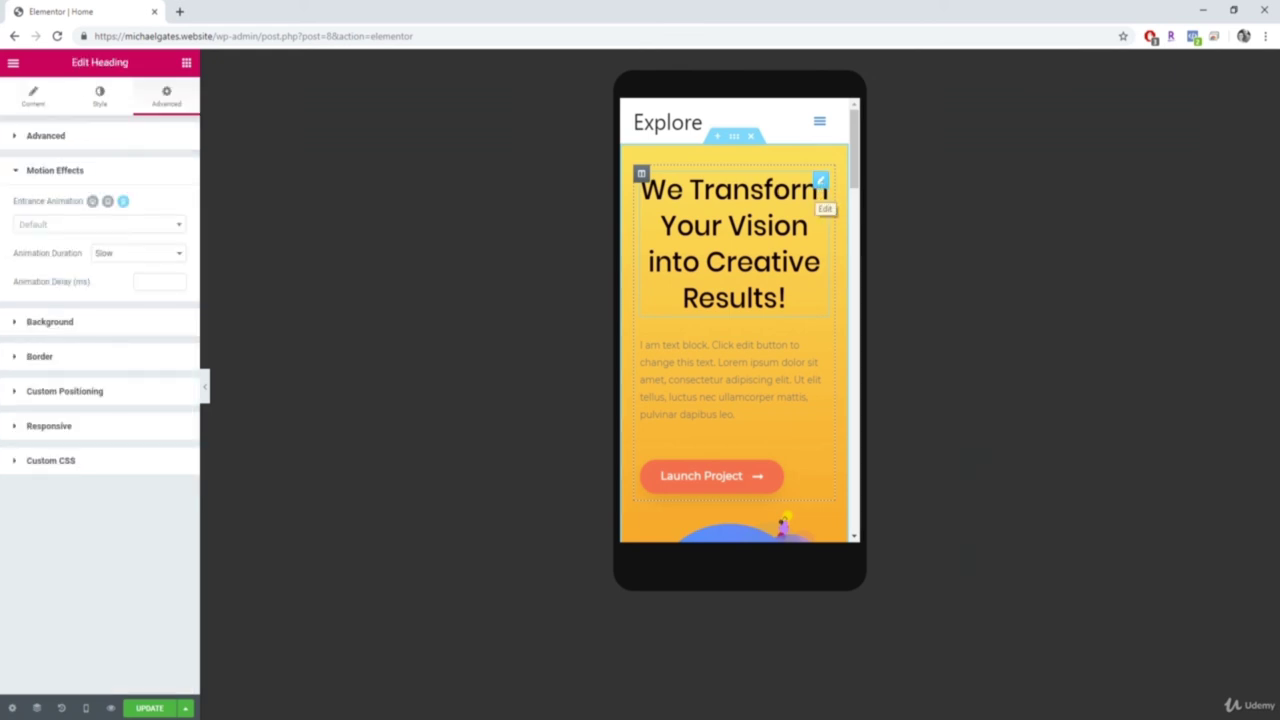
click(110, 105)
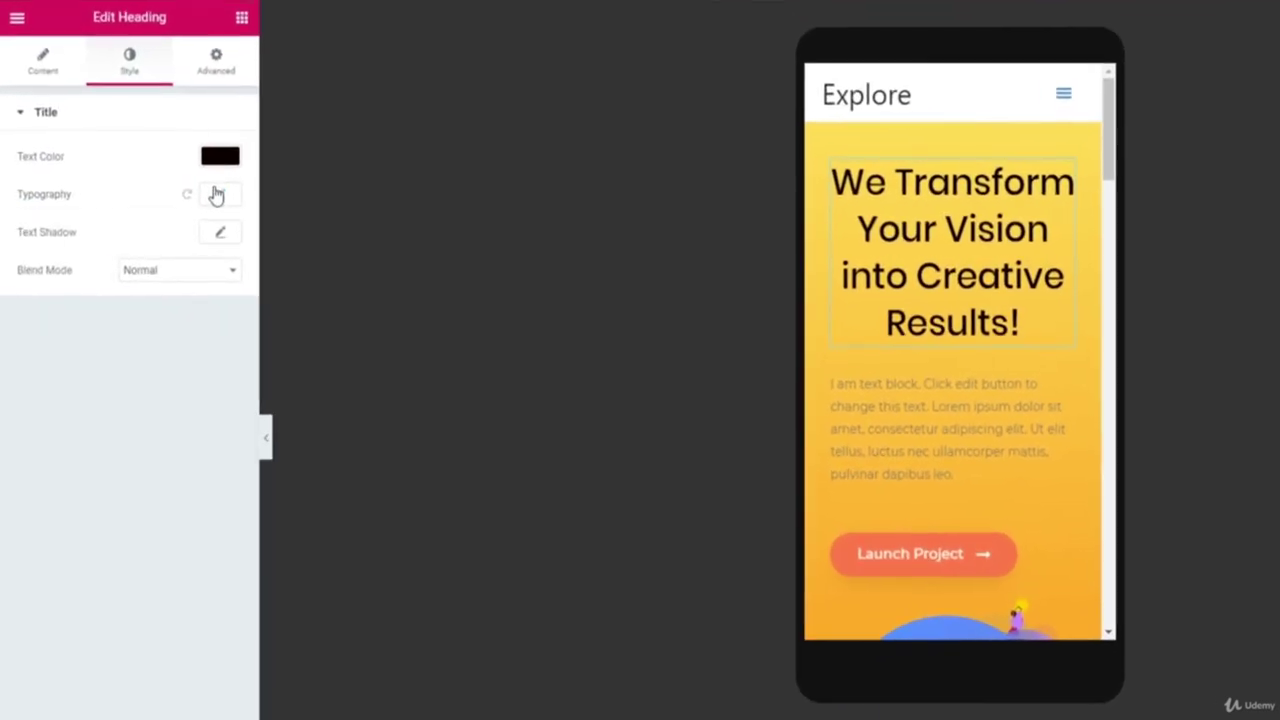
click(168, 198)
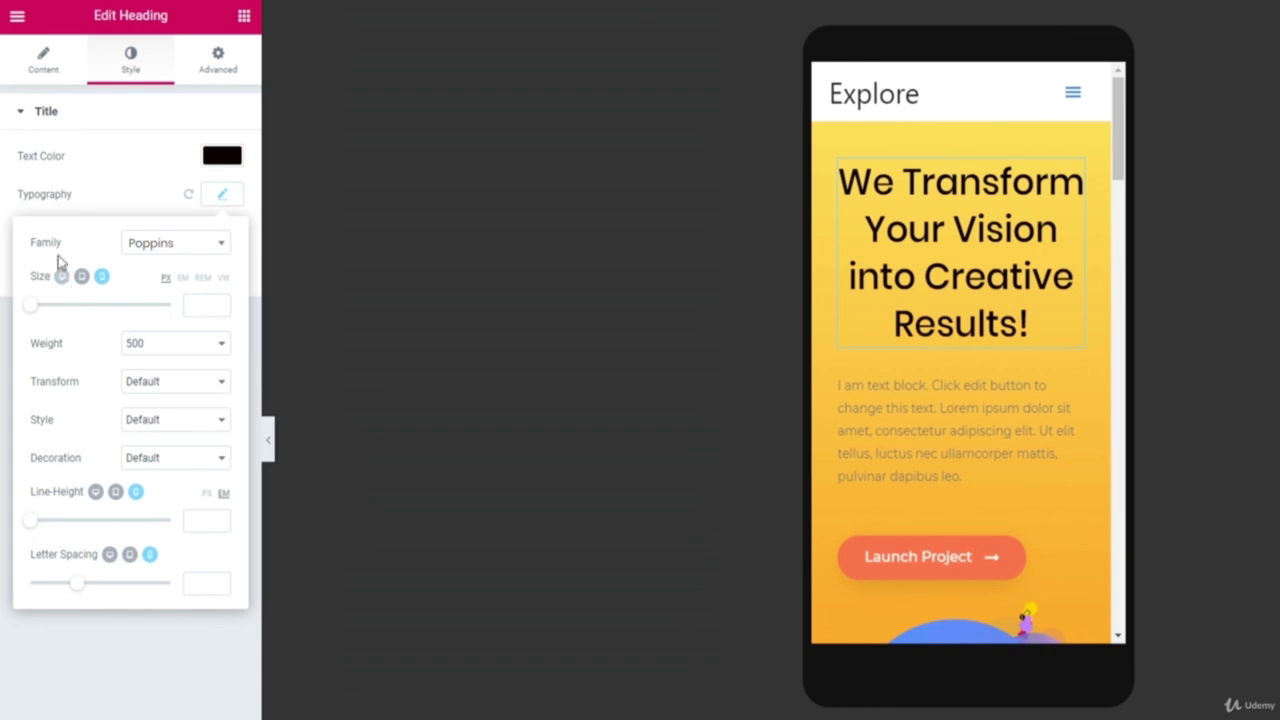
drag(33, 305, 47, 314)
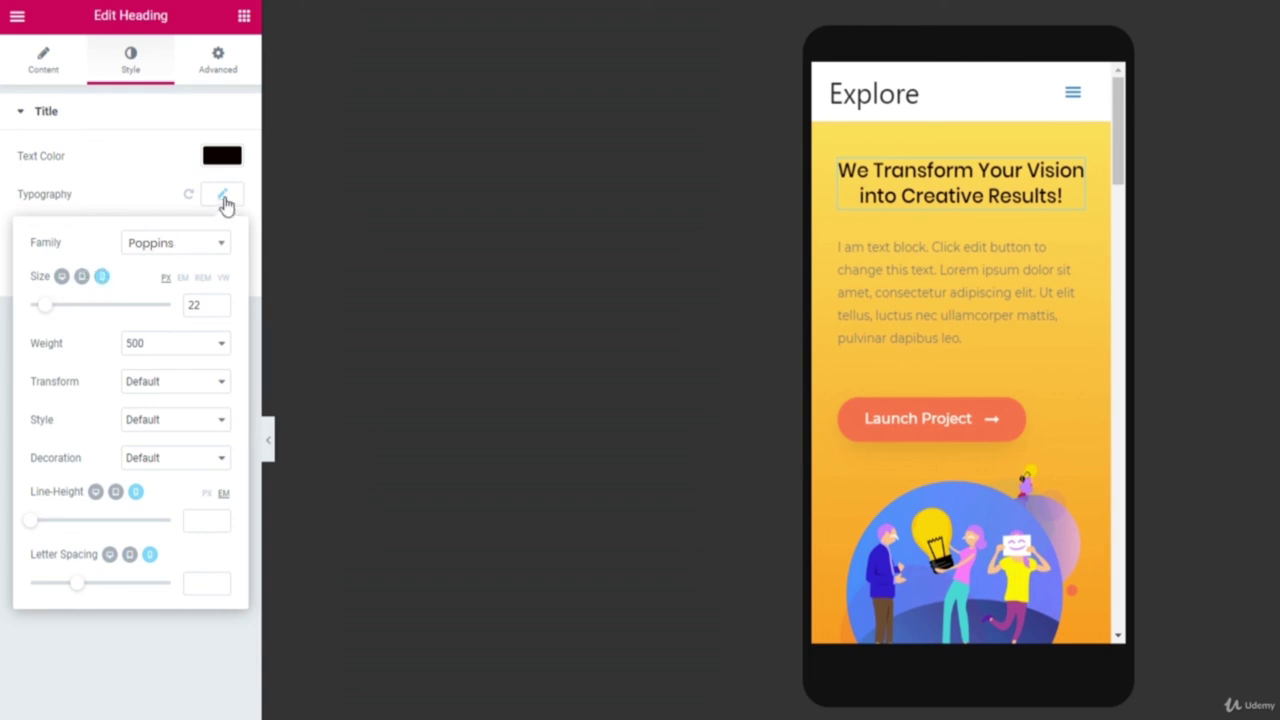
click(600, 300)
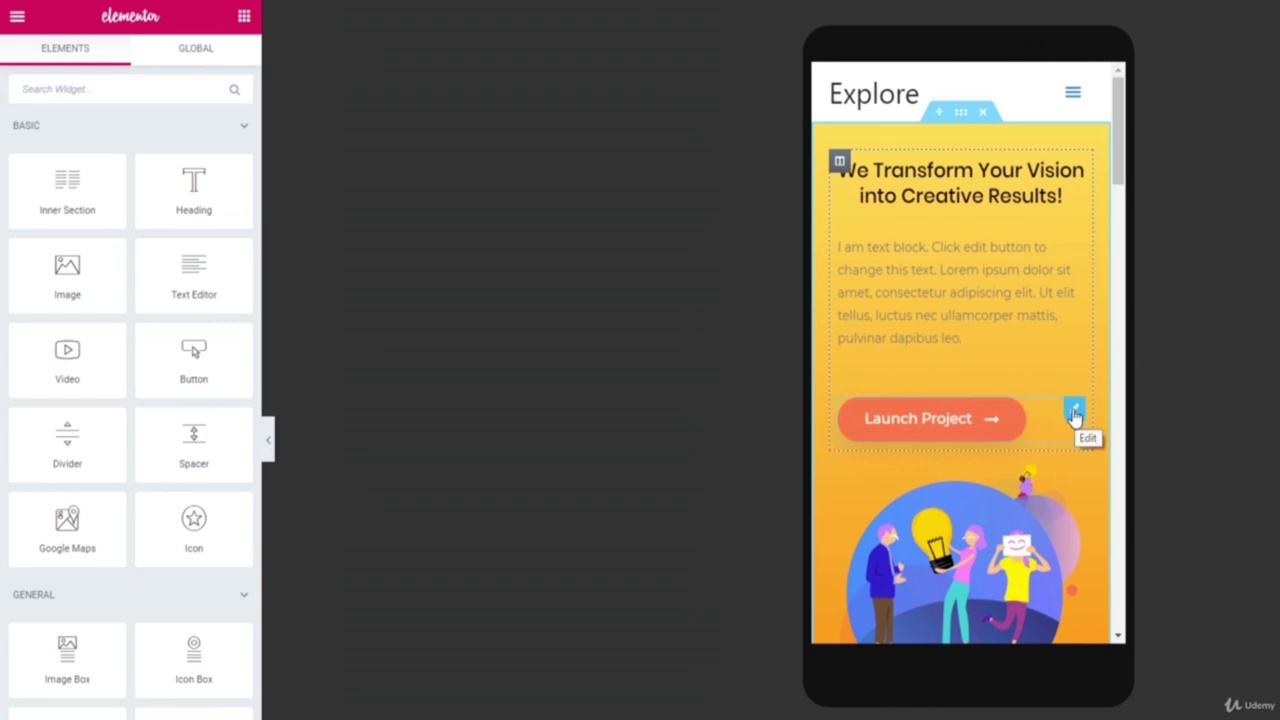
Step: Set the Launch Project button's size to Extra Small and center-align it for mobile
click(1074, 414)
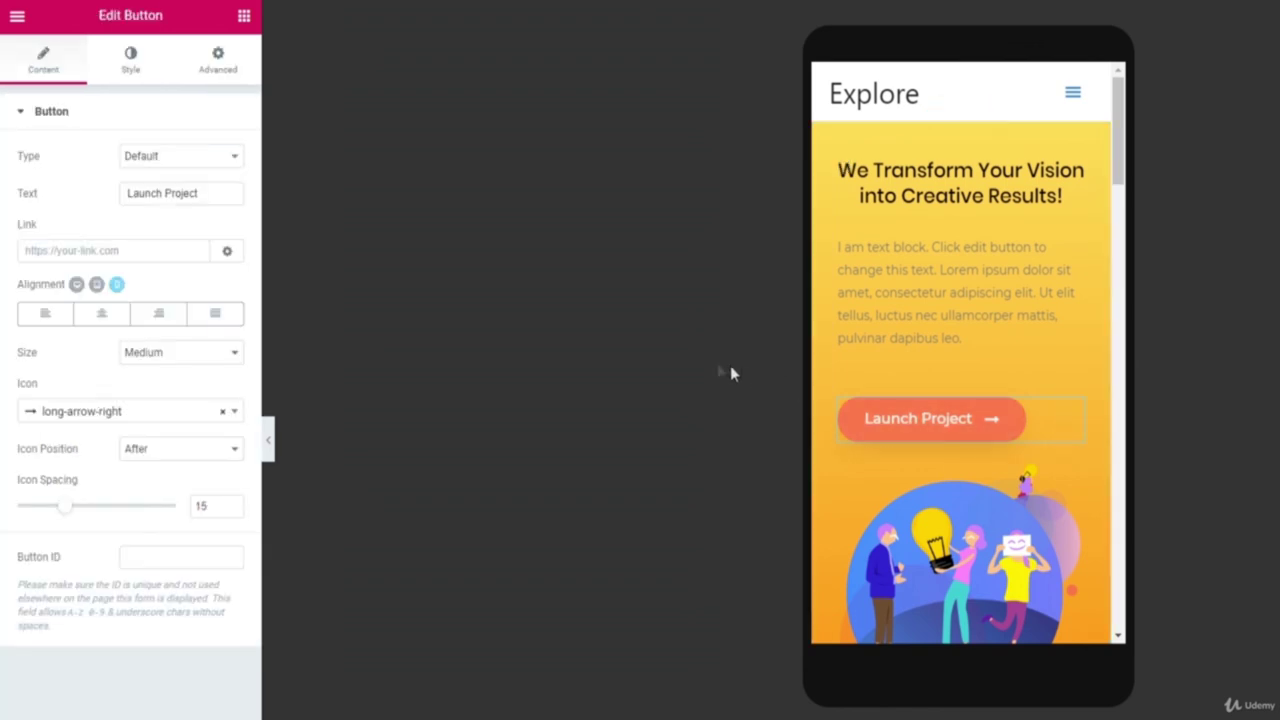
click(182, 354)
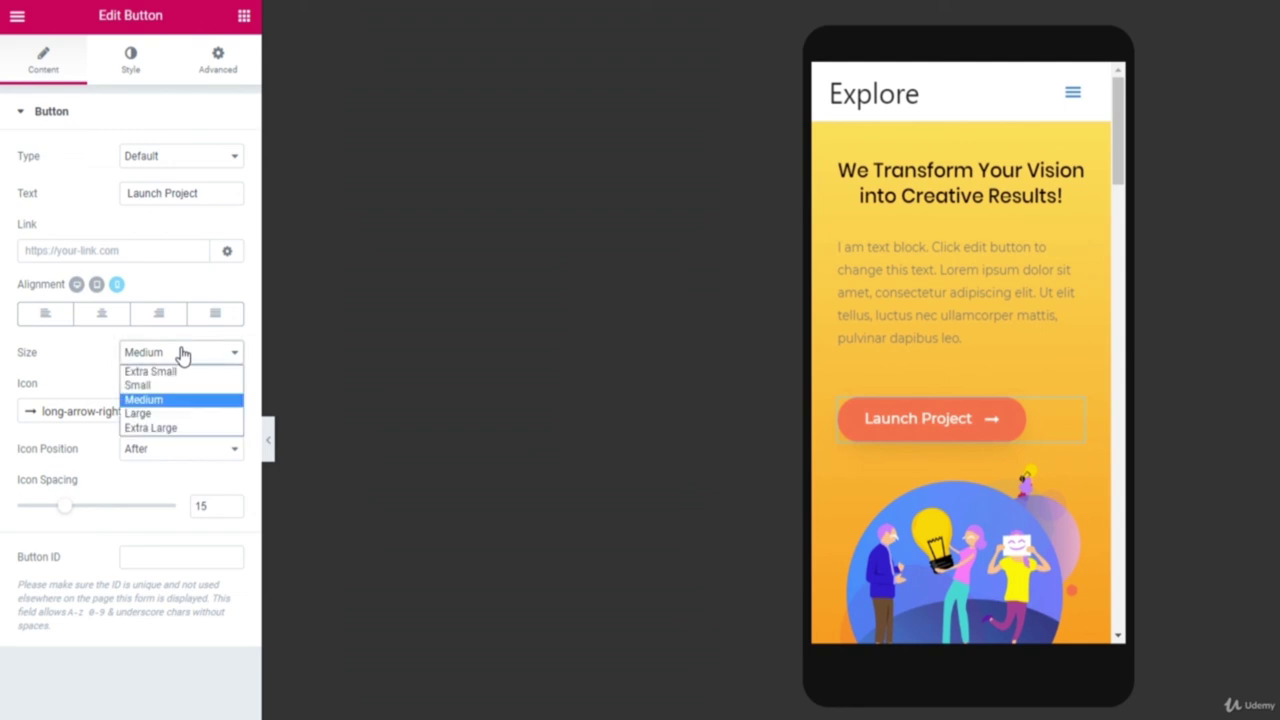
click(159, 386)
click(158, 357)
click(154, 369)
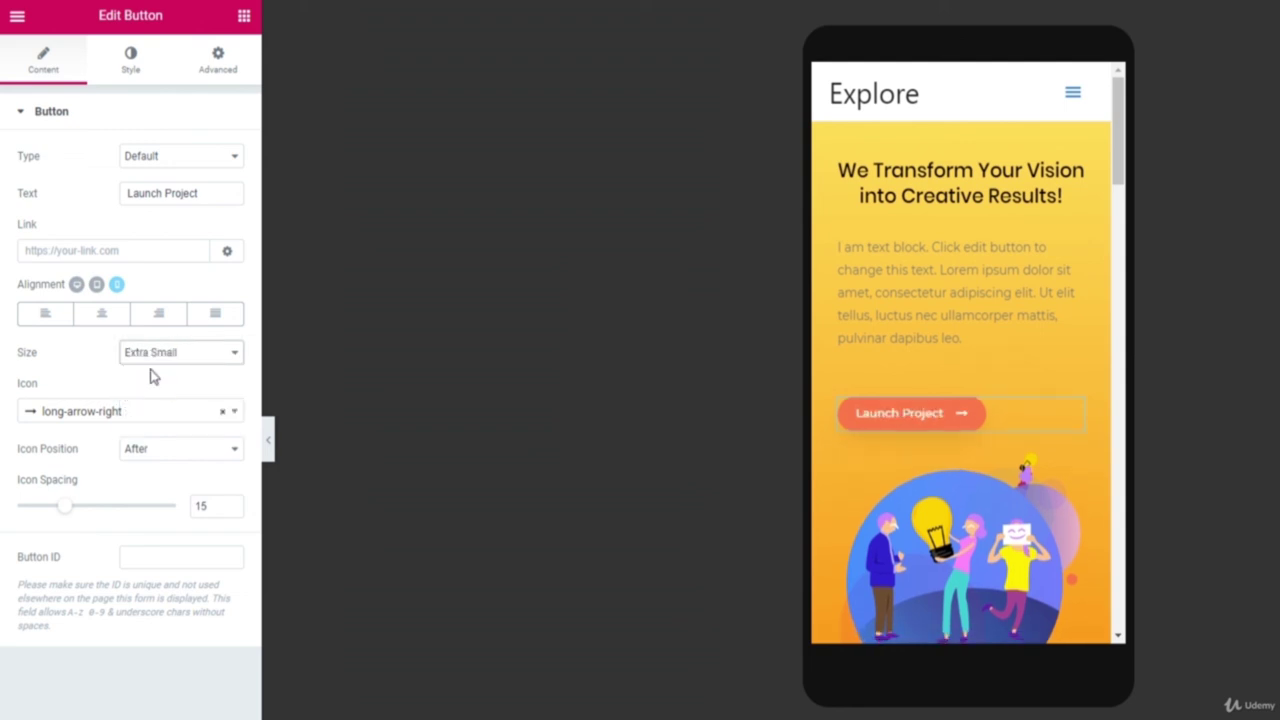
click(101, 316)
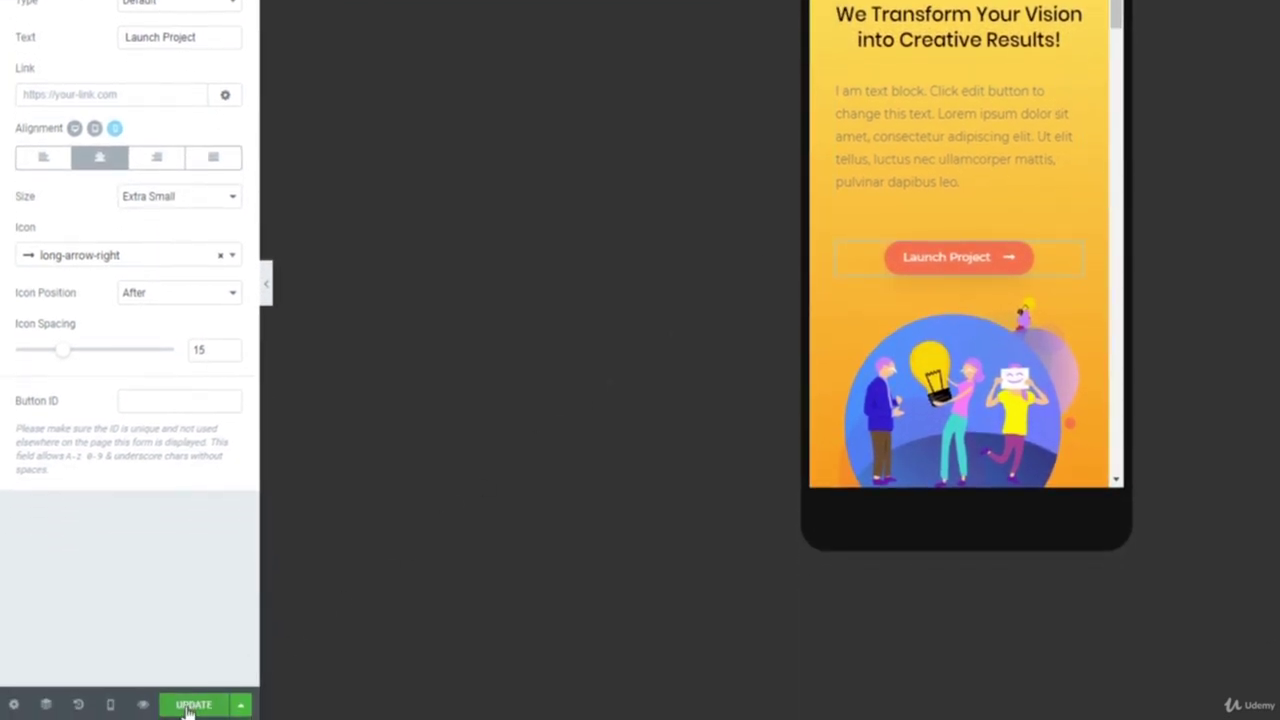
Step: Update the Home page, open its preview and review it down to the footer and back
click(195, 706)
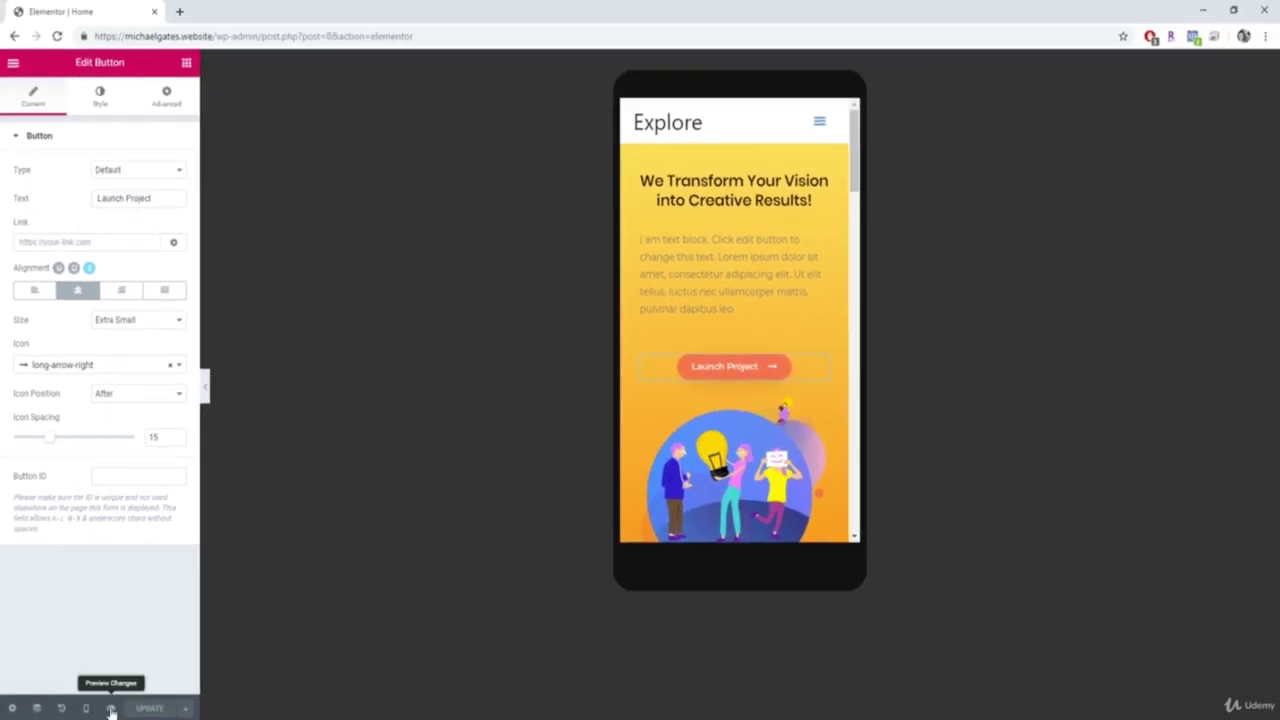
click(111, 710)
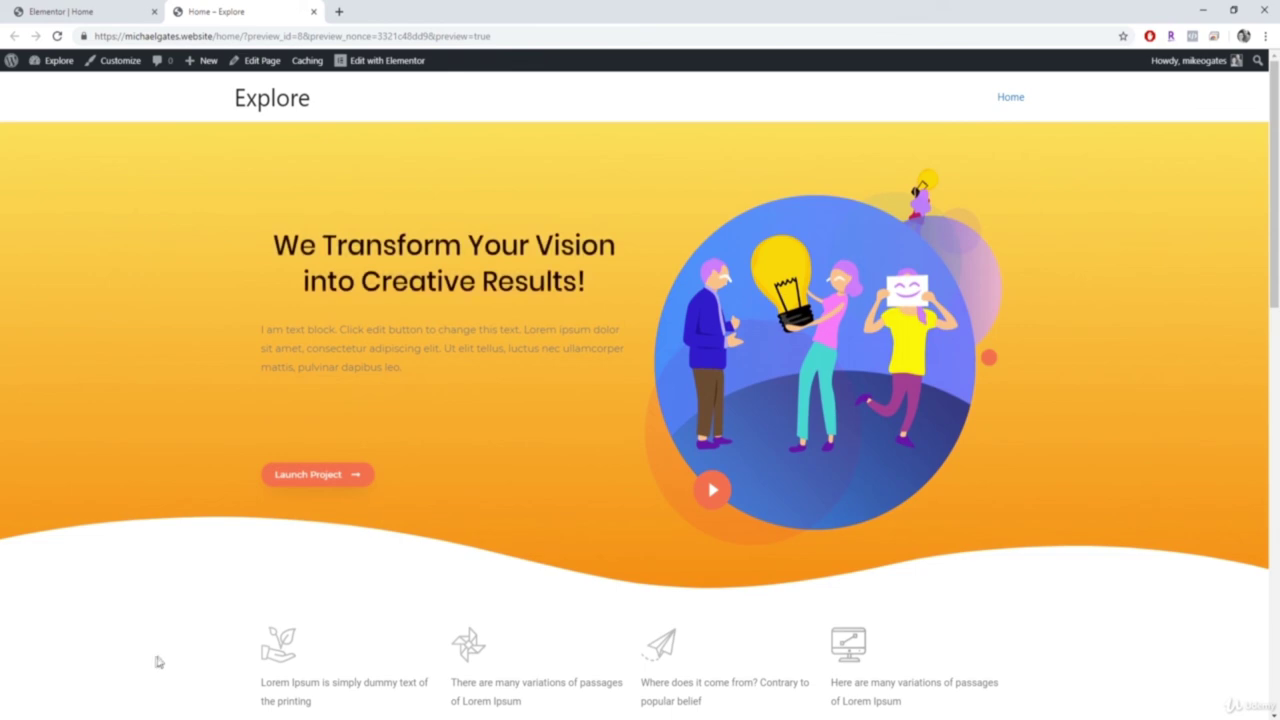
scroll(166, 609, down, 3)
scroll(171, 603, down, 8)
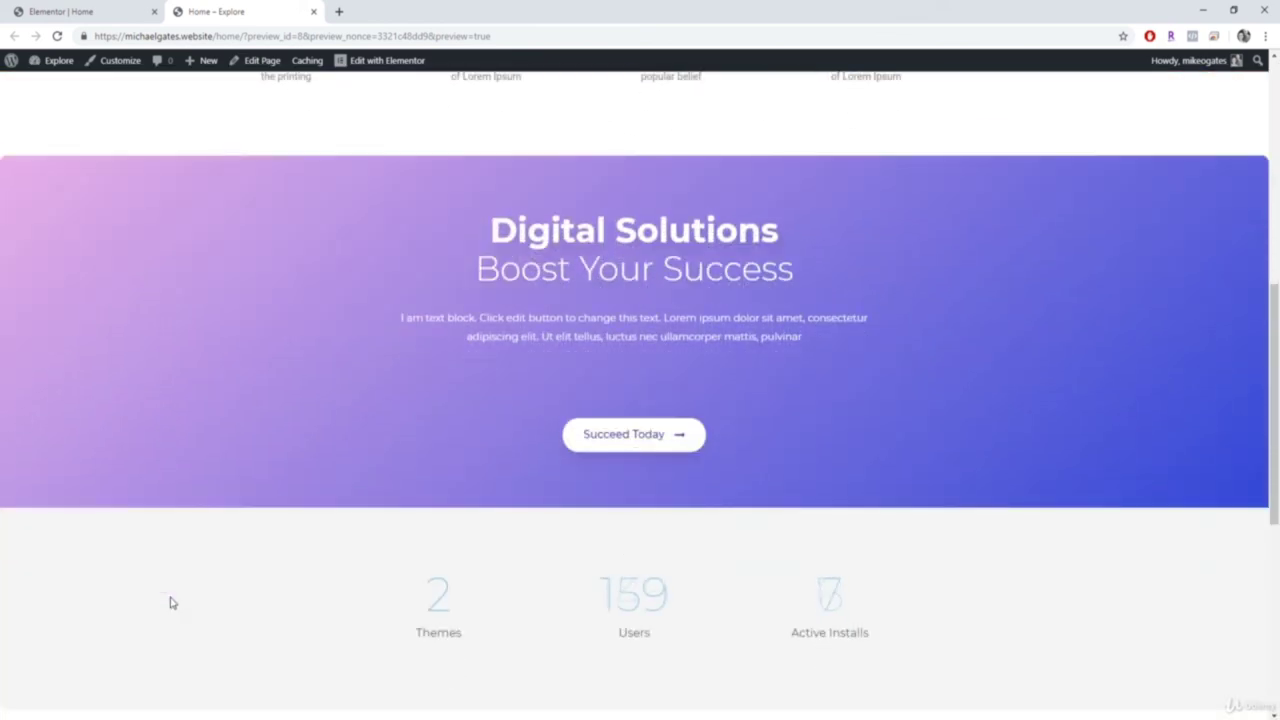
scroll(171, 603, down, 3)
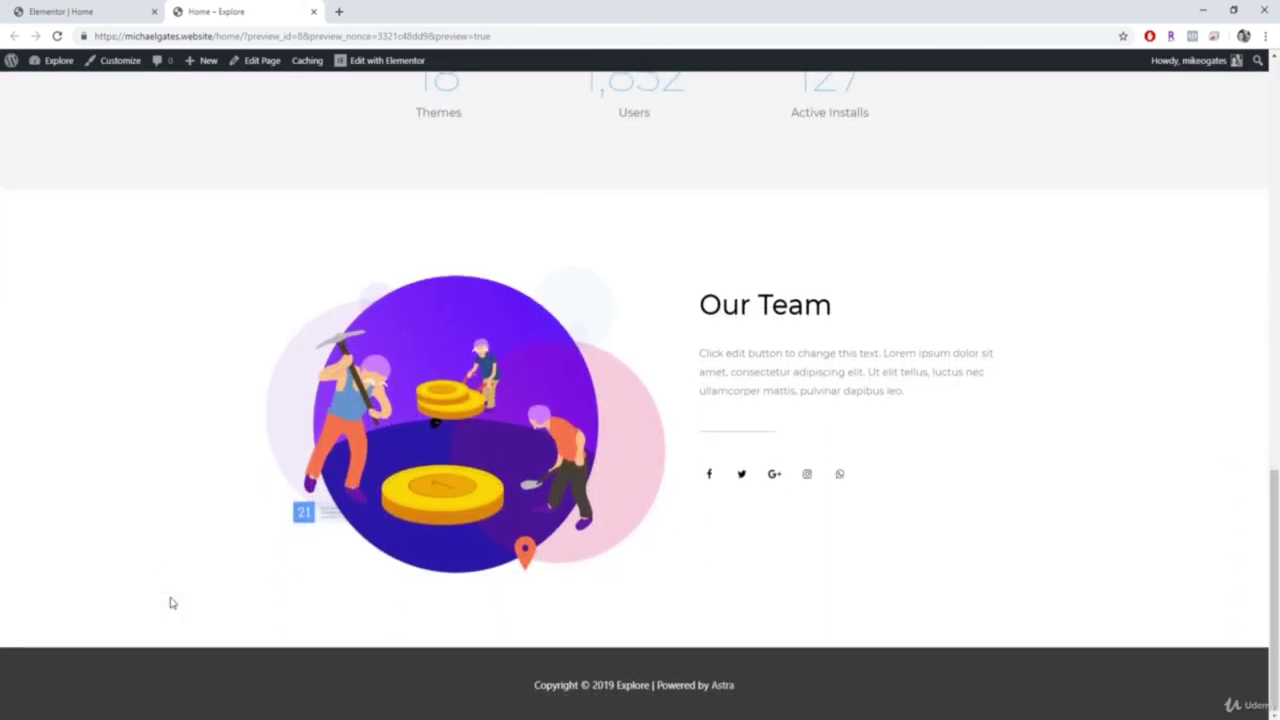
scroll(171, 603, up, 6)
scroll(171, 602, up, 6)
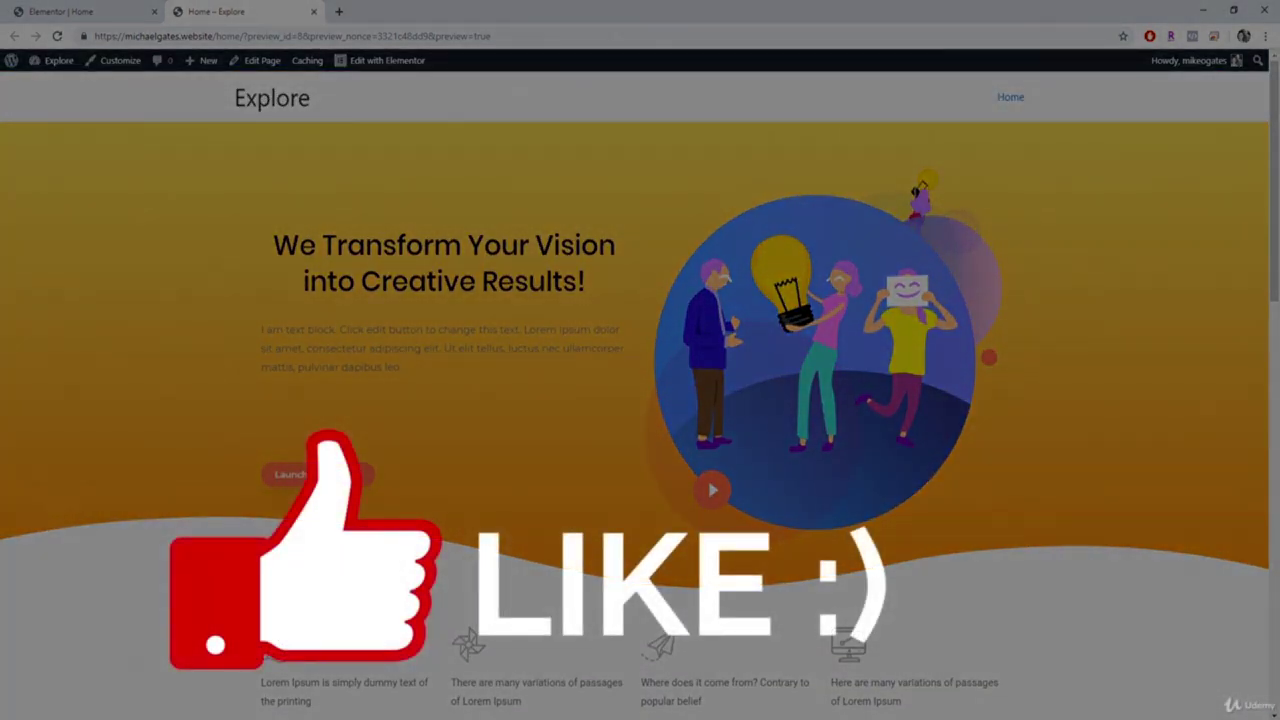
click(119, 7)
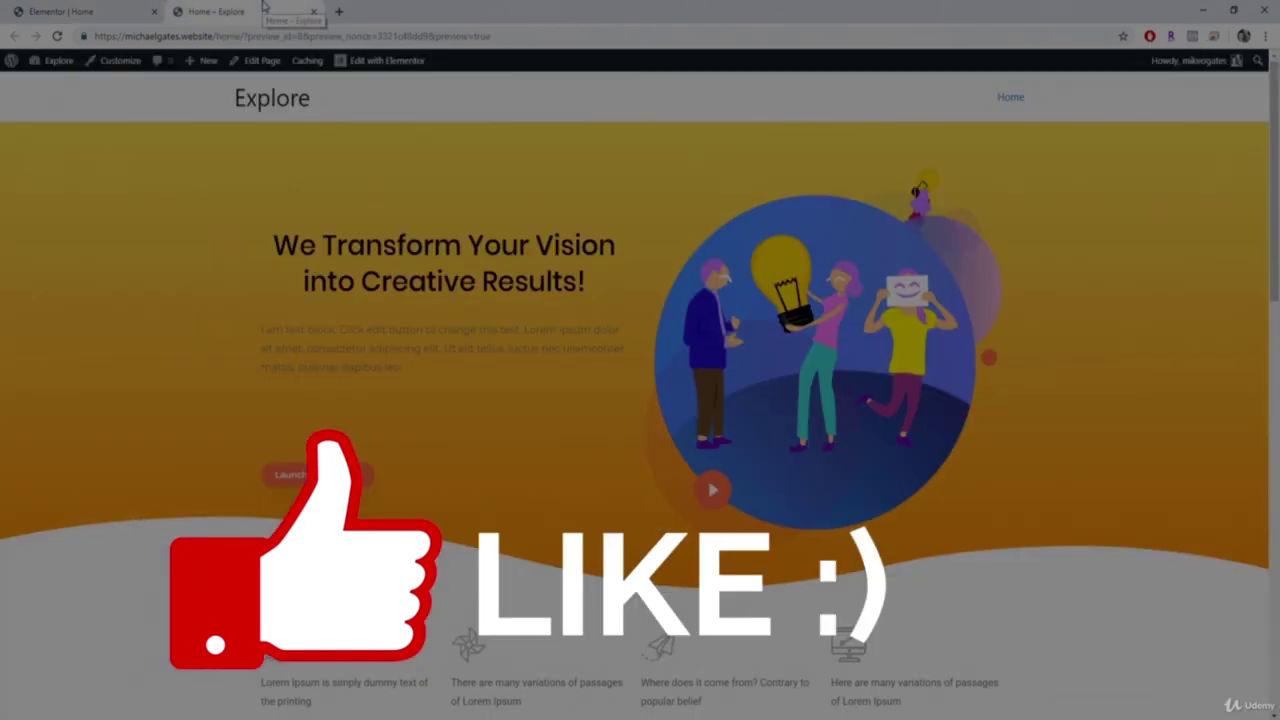
click(275, 12)
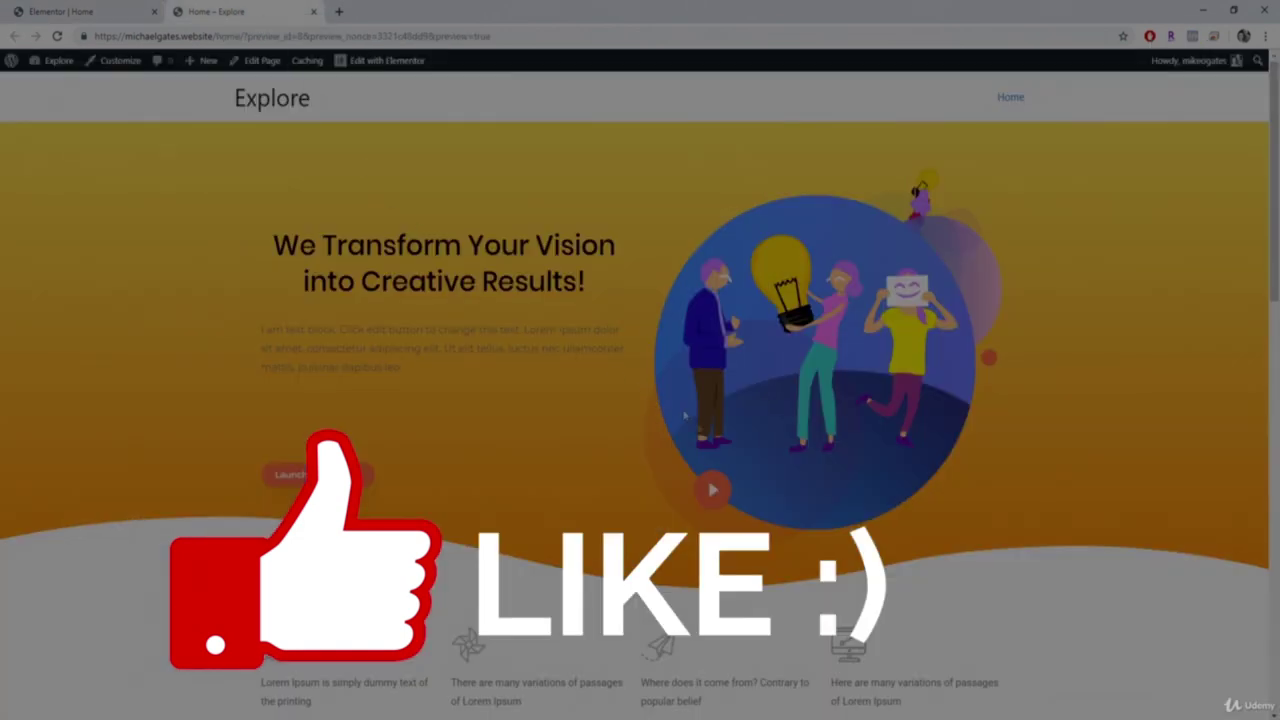